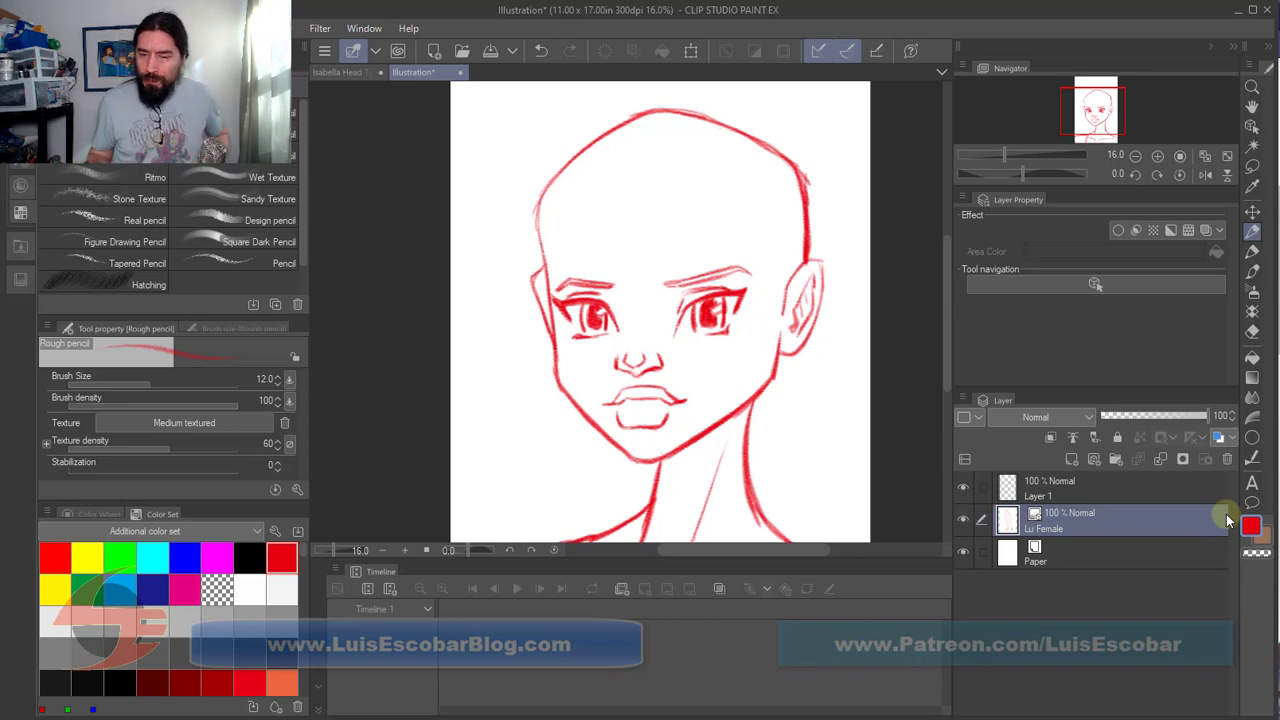
# Step: Apply a blue layer color to the Lu Female layer and lower its opacity to 63%
pyautogui.click(1219, 437)
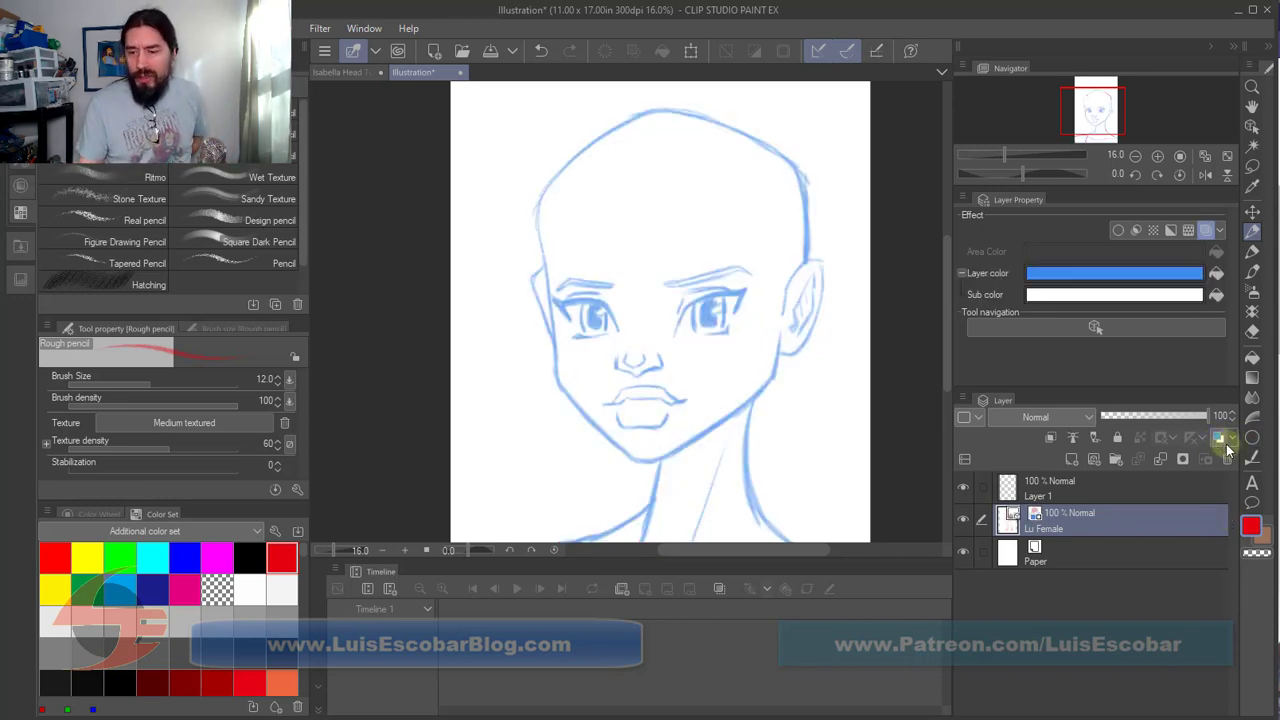
pyautogui.moveTo(1171, 417); pyautogui.dragTo(1162, 418)
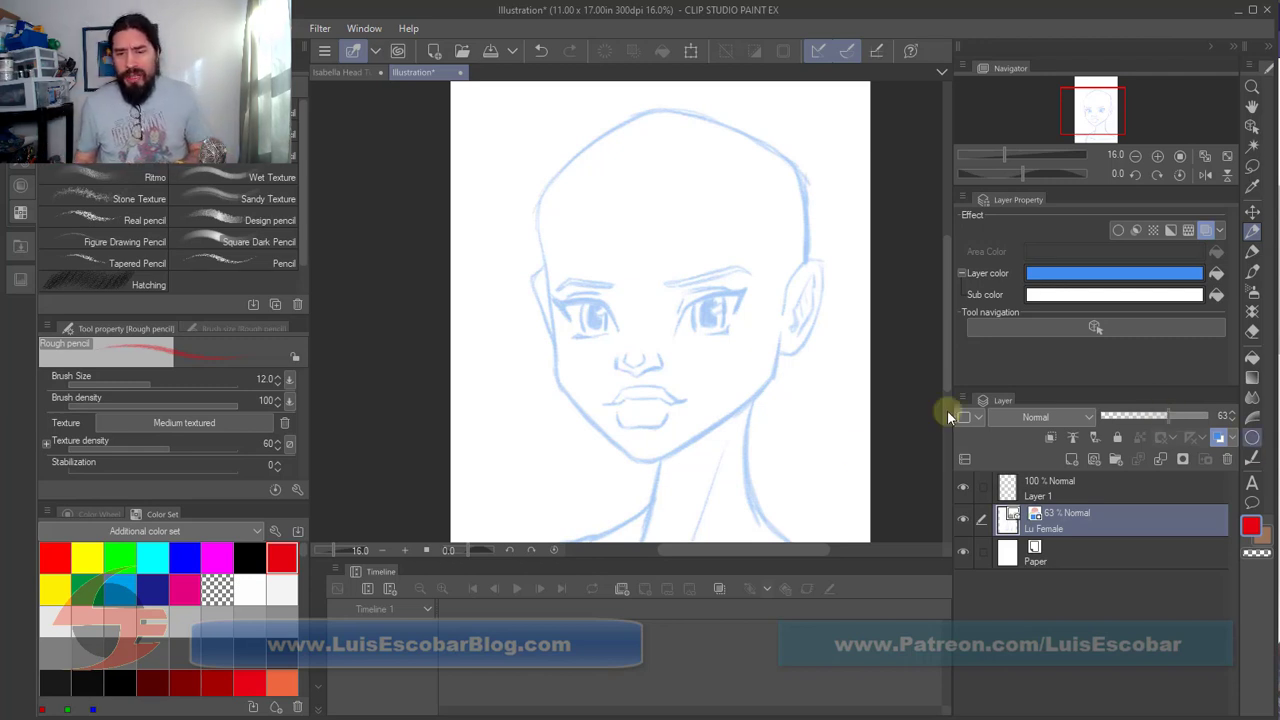
# Step: Duplicate the Lu Female layer, then hide the original and scale the copy down until the full figure fits on the page
pyautogui.moveTo(1112, 527); pyautogui.dragTo(1115, 508)
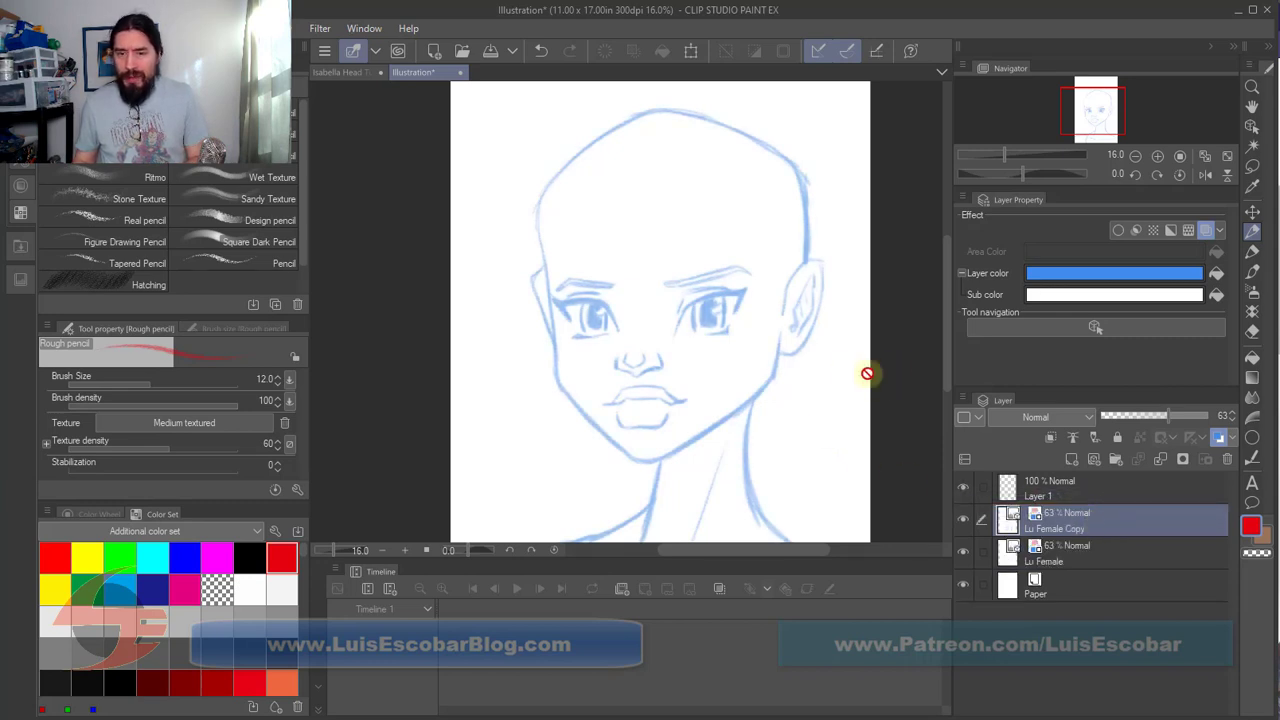
pyautogui.scroll(-5, 742, 302)
pyautogui.scroll(-1, 742, 302)
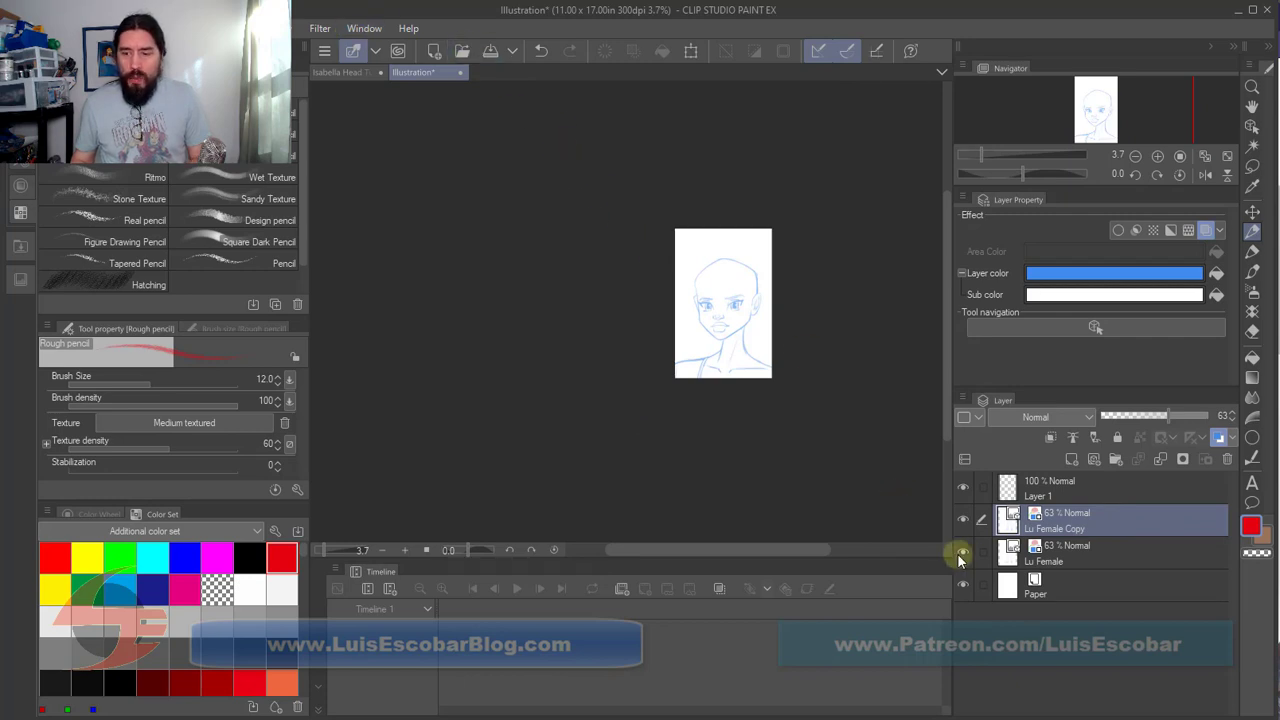
pyautogui.click(691, 53)
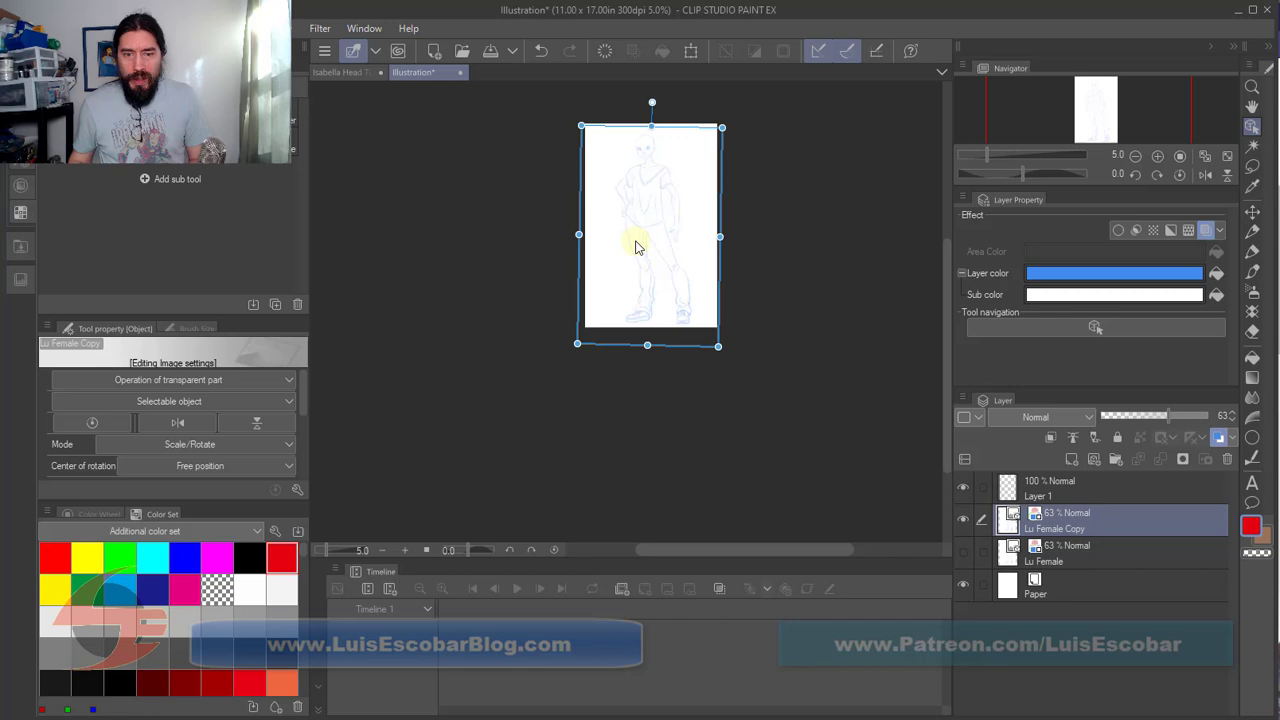
pyautogui.scroll(3, 636, 247)
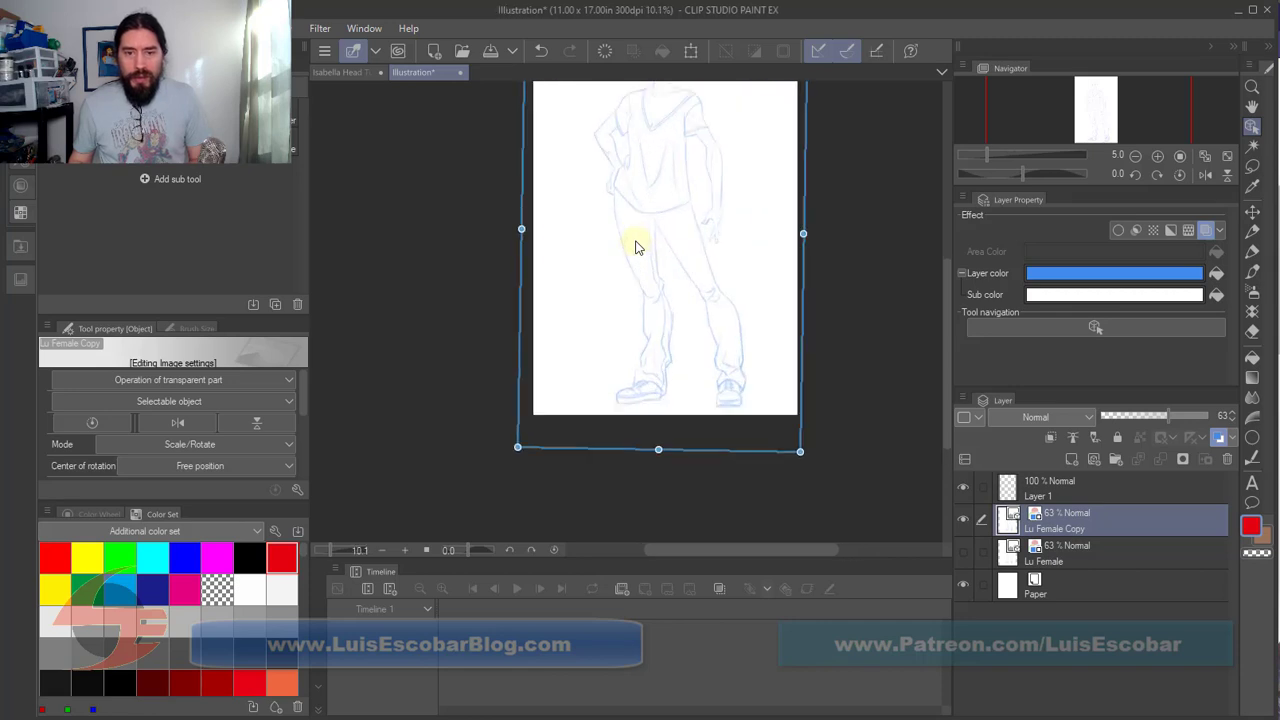
pyautogui.scroll(1, 636, 247)
pyautogui.scroll(-2, 634, 246)
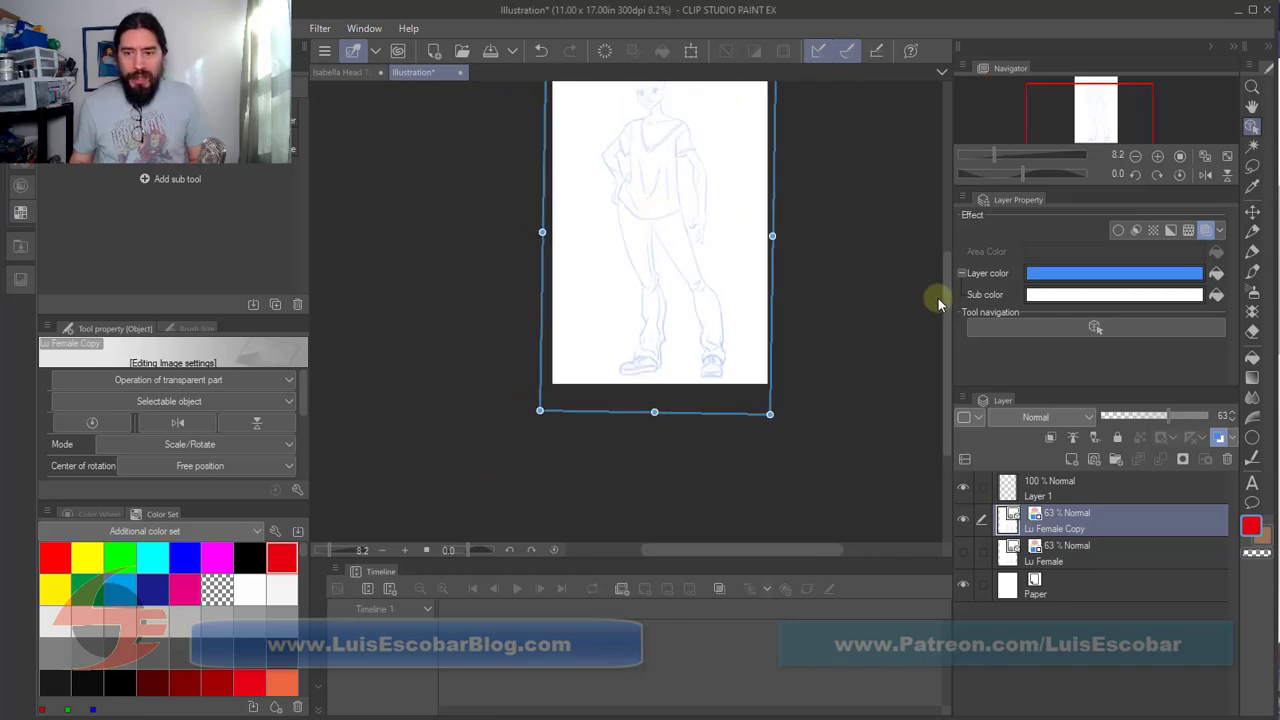
pyautogui.moveTo(943, 300); pyautogui.dragTo(934, 272)
pyautogui.scroll(3, 706, 232)
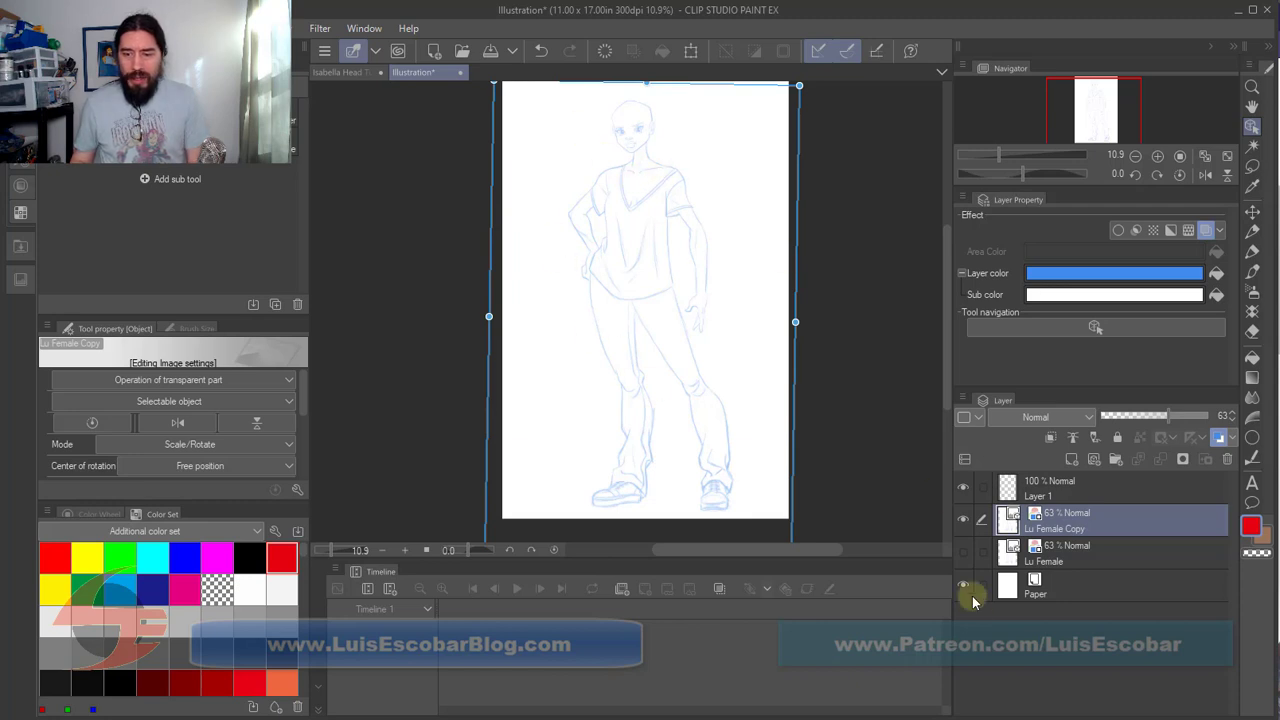
# Step: Hide the Lu Female Copy layer and show the original Lu Female layer with the close-up head
pyautogui.click(963, 519)
pyautogui.click(963, 551)
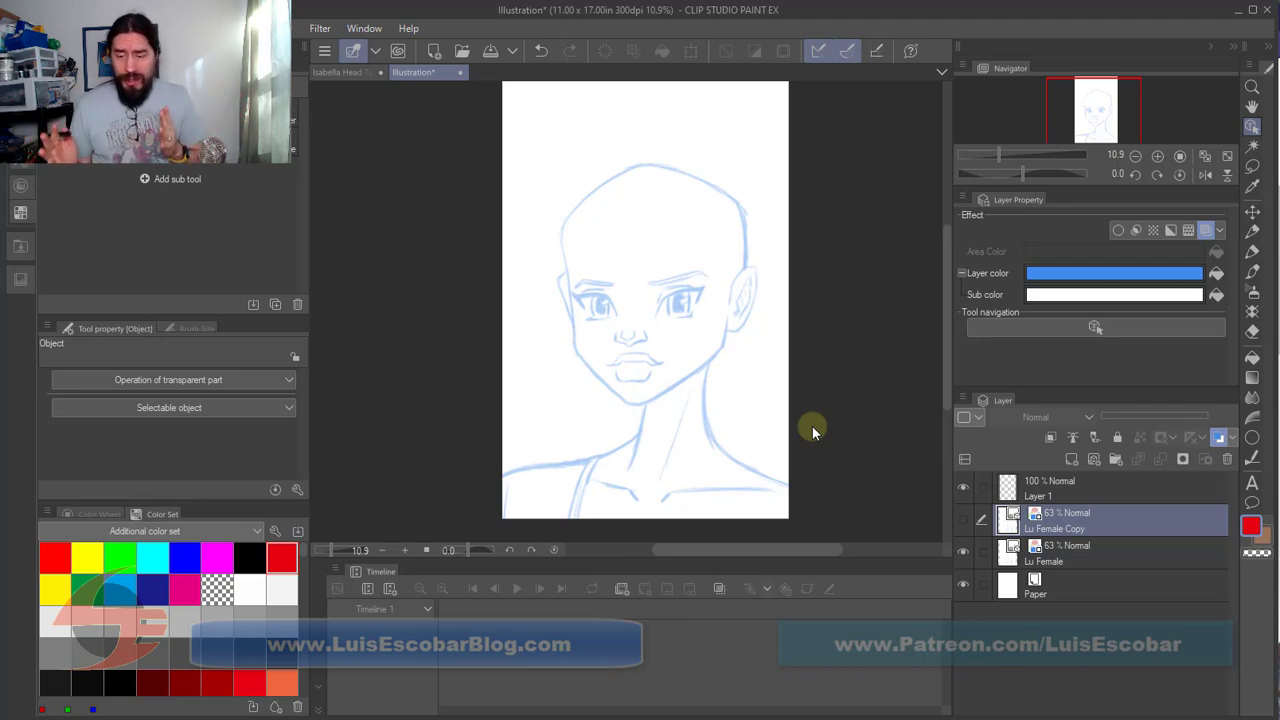
# Step: Make Layer 1 the active layer and get the Rough pencil ready with red as the drawing color
pyautogui.click(1120, 488)
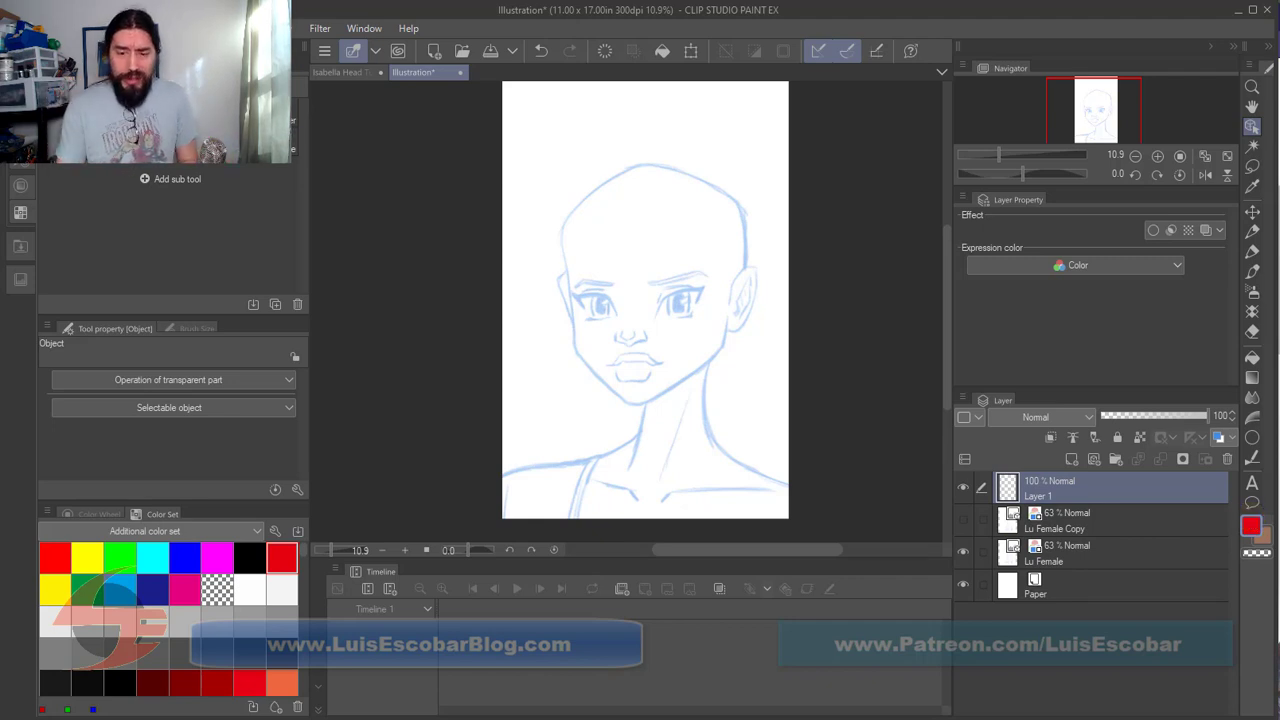
pyautogui.moveTo(946, 343); pyautogui.dragTo(946, 338)
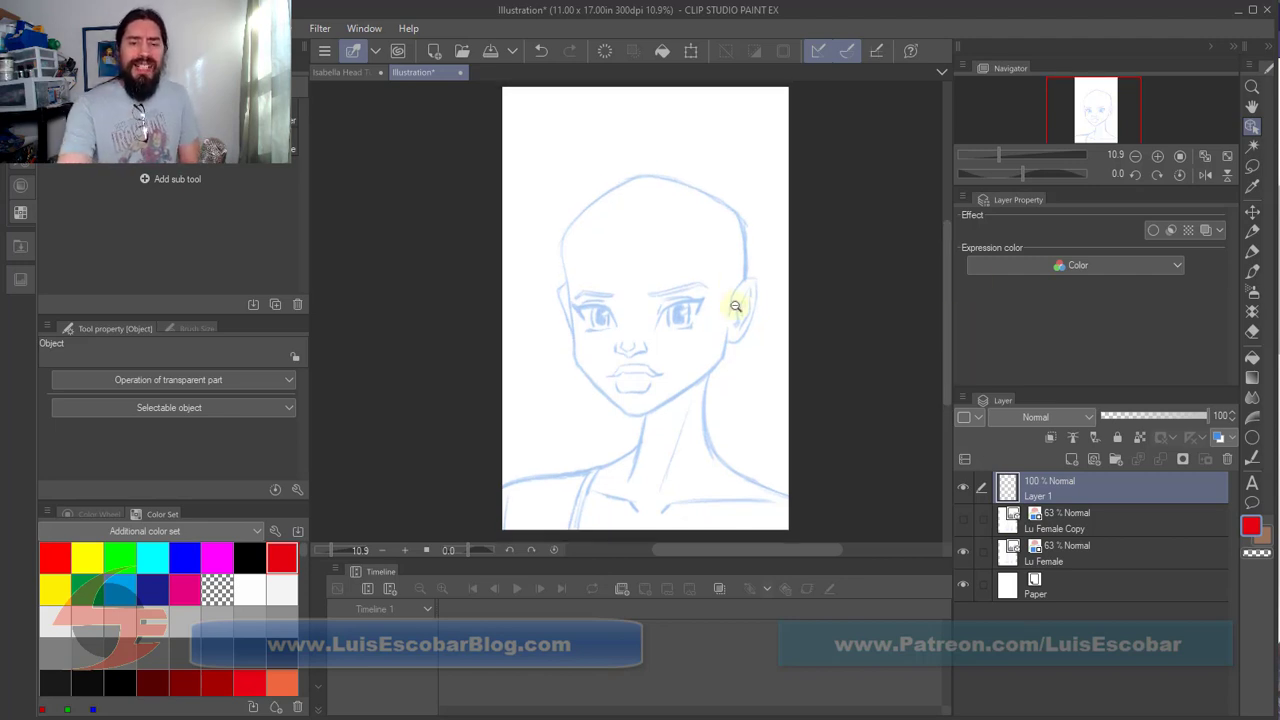
pyautogui.scroll(3, 740, 311)
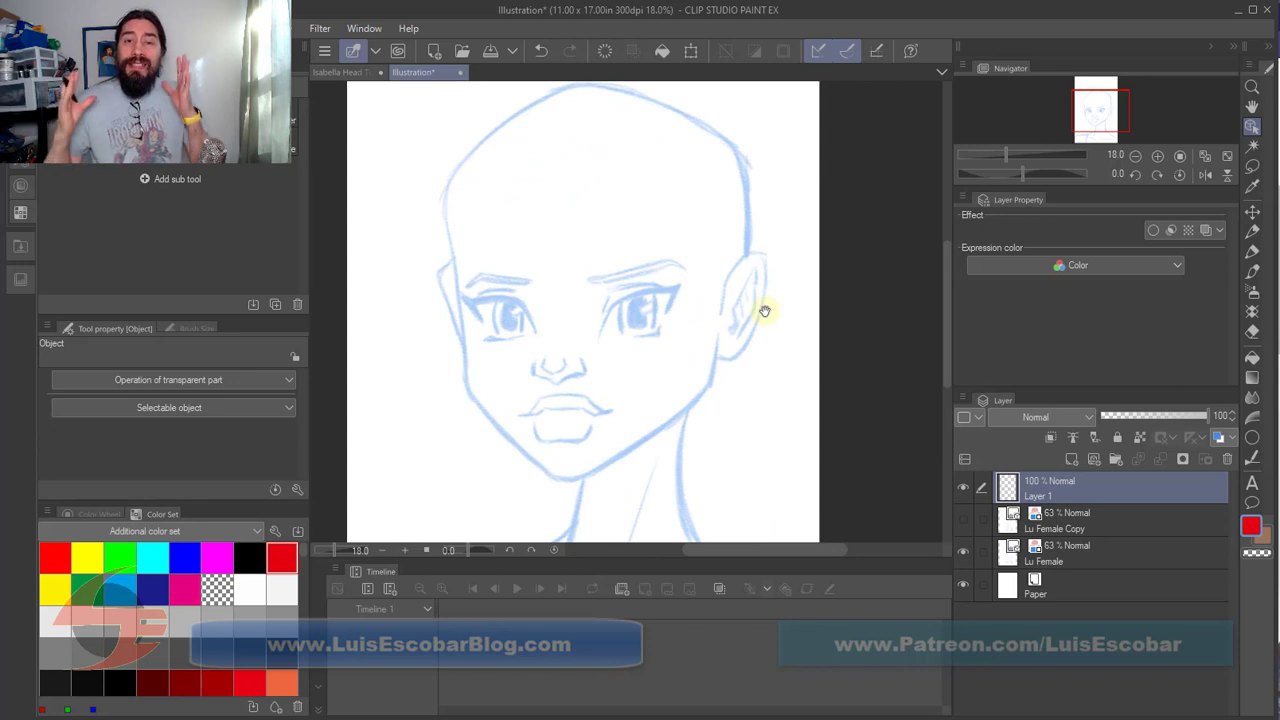
pyautogui.scroll(-2, 866, 324)
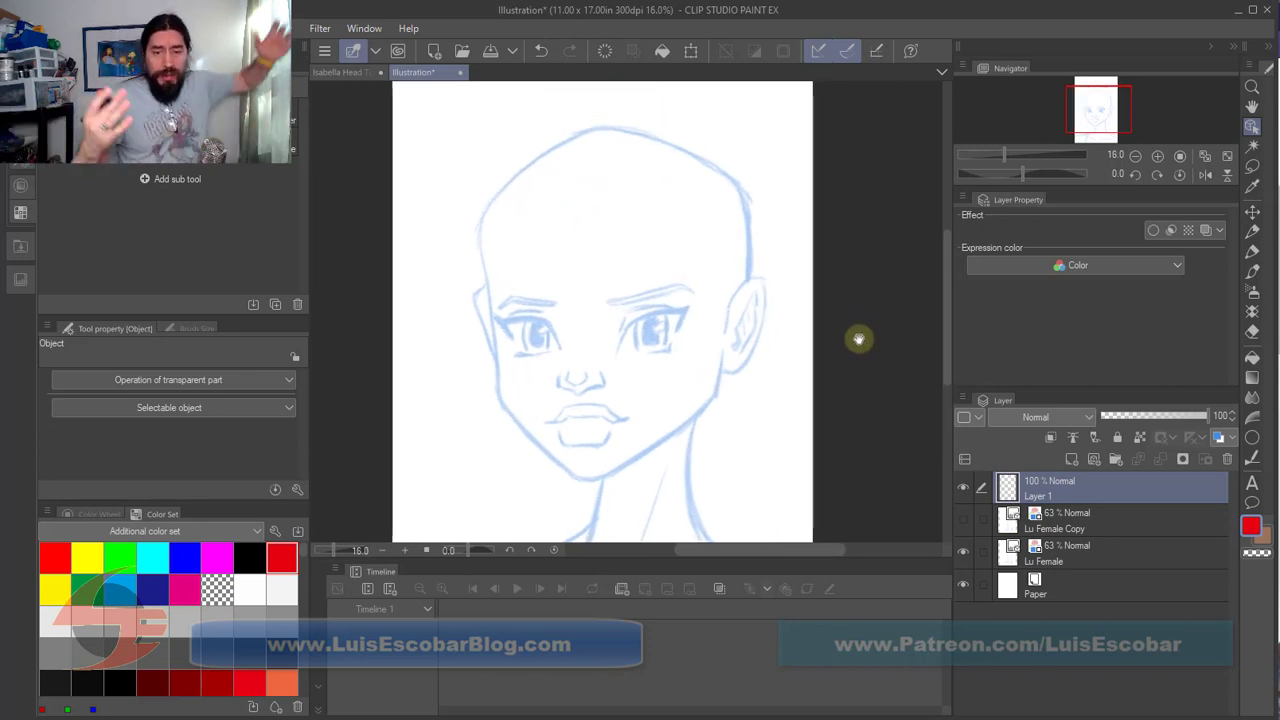
pyautogui.click(524, 352)
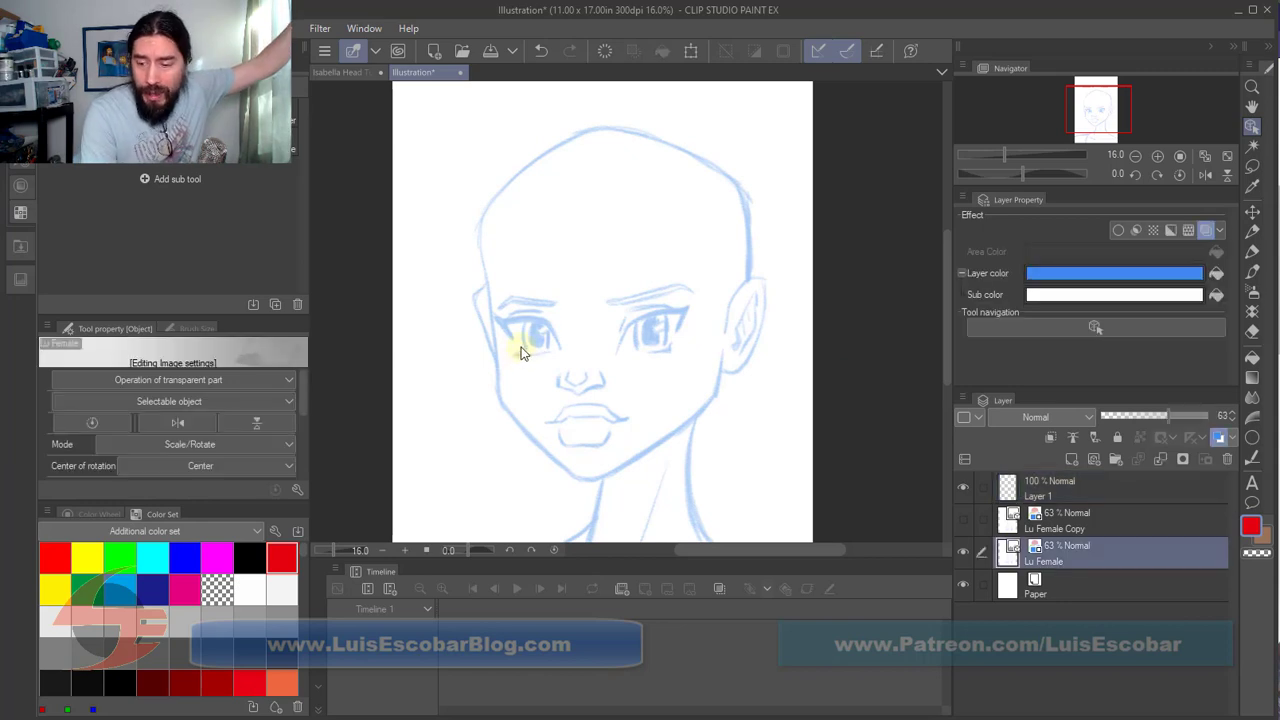
pyautogui.click(1145, 491)
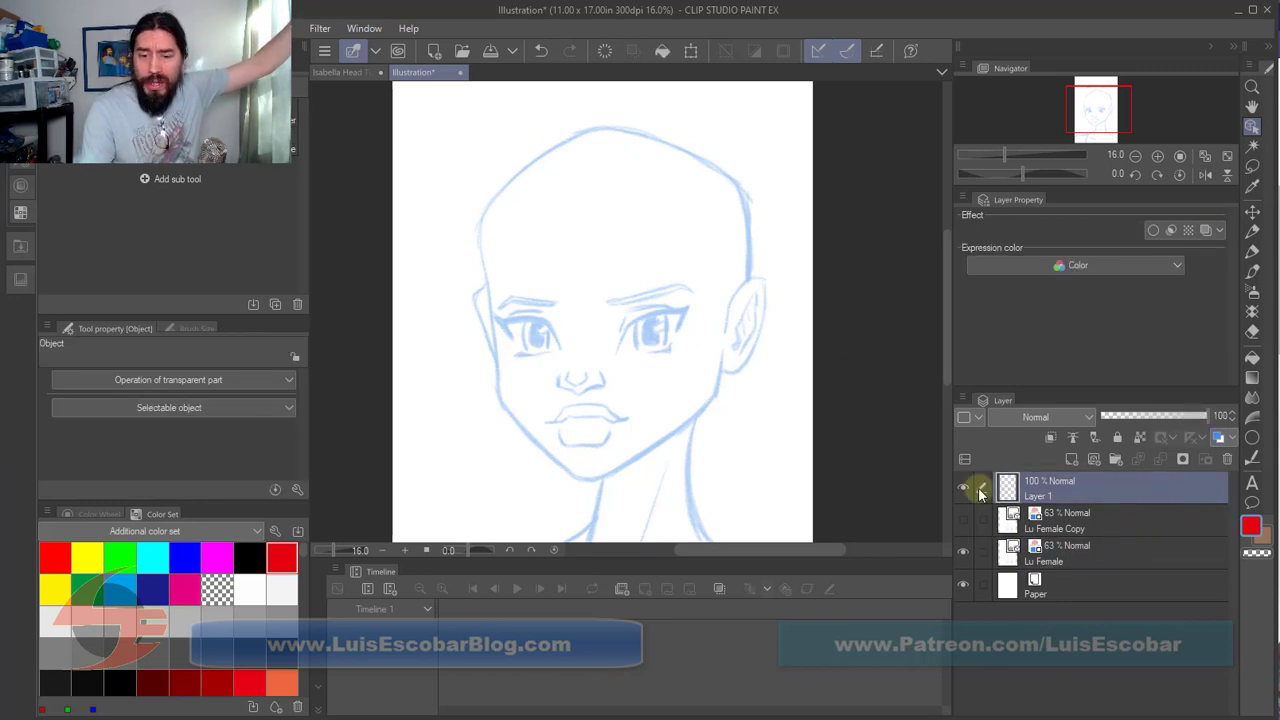
pyautogui.click(1253, 231)
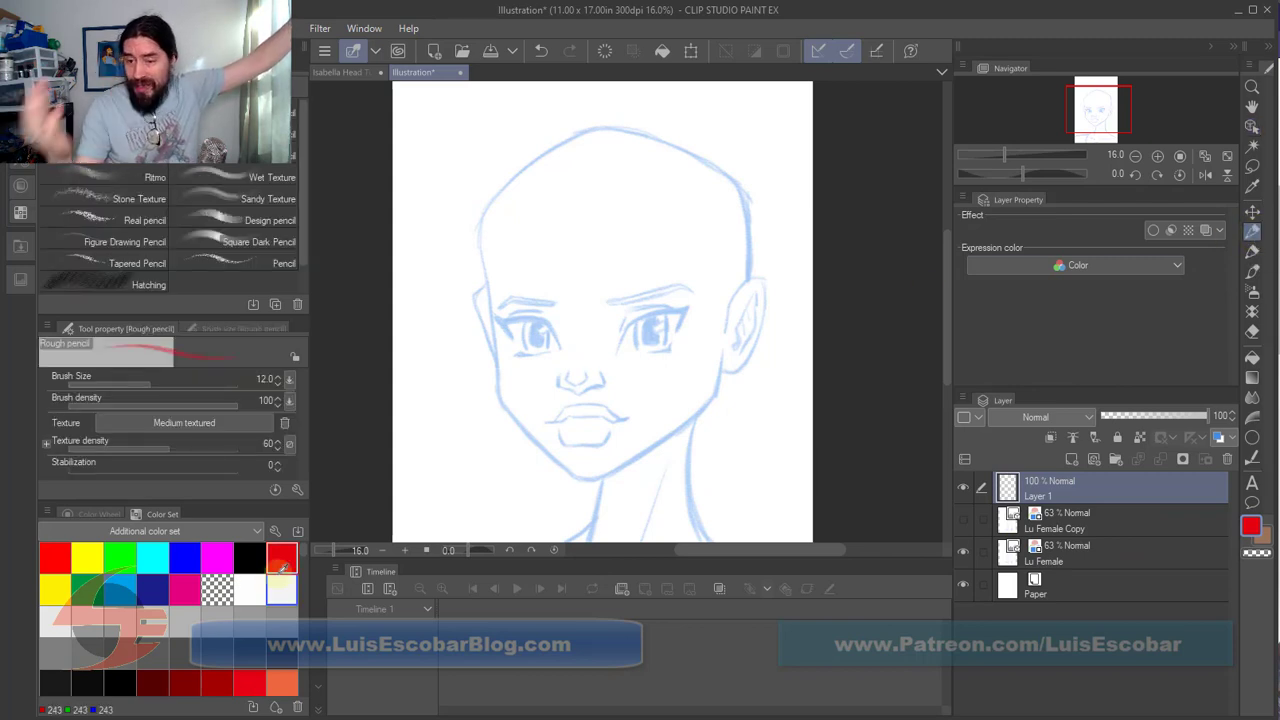
pyautogui.click(282, 562)
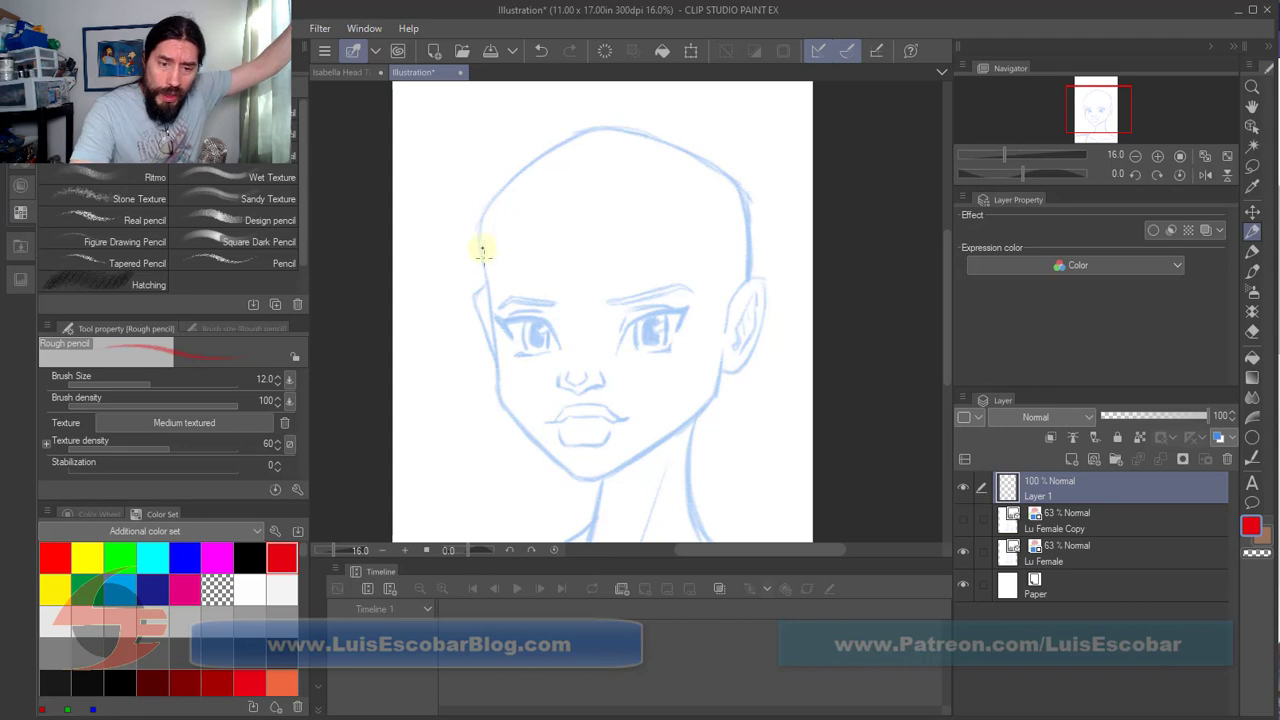
# Step: Trace the cranium in red on Layer 1, from the far cheek over the crown to the near ear
pyautogui.moveTo(499, 390)
pyautogui.mouseDown()
pyautogui.moveTo(511, 180)
pyautogui.moveTo(543, 153)
pyautogui.moveTo(494, 198)
pyautogui.moveTo(600, 129)
pyautogui.moveTo(716, 170)
pyautogui.mouseUp()
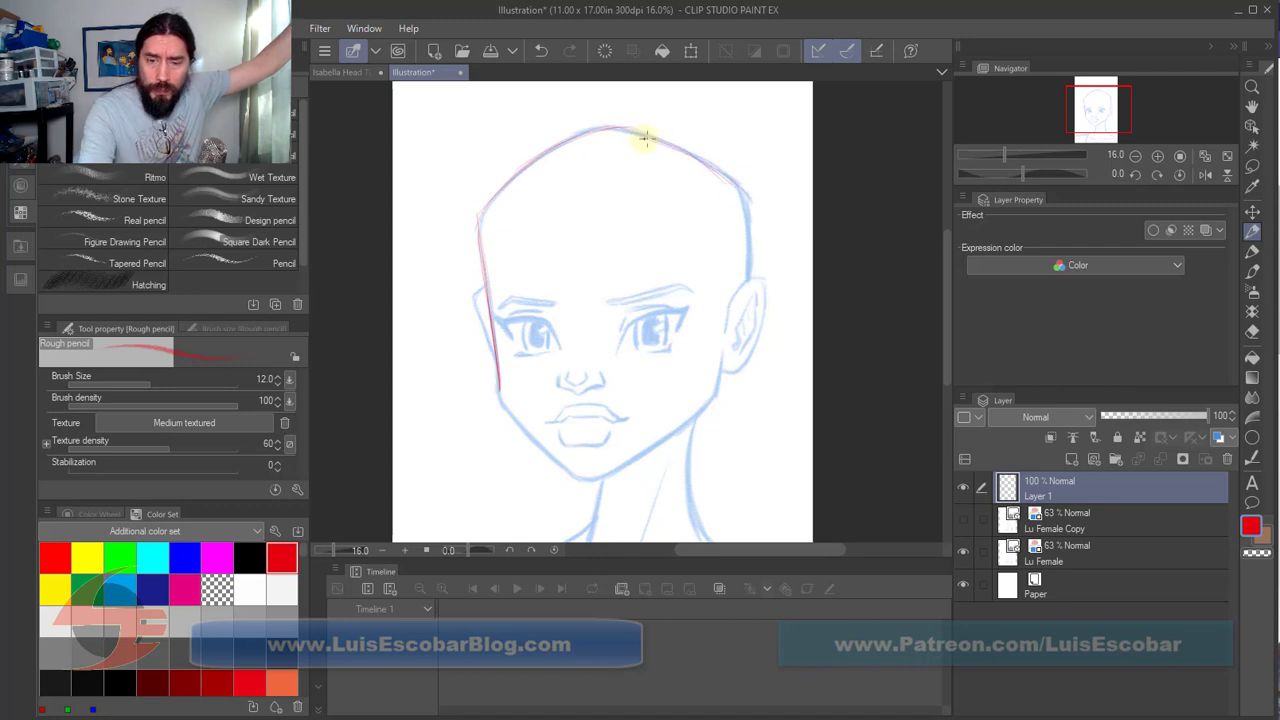
pyautogui.moveTo(646, 140); pyautogui.dragTo(750, 198)
pyautogui.moveTo(743, 260); pyautogui.dragTo(750, 294)
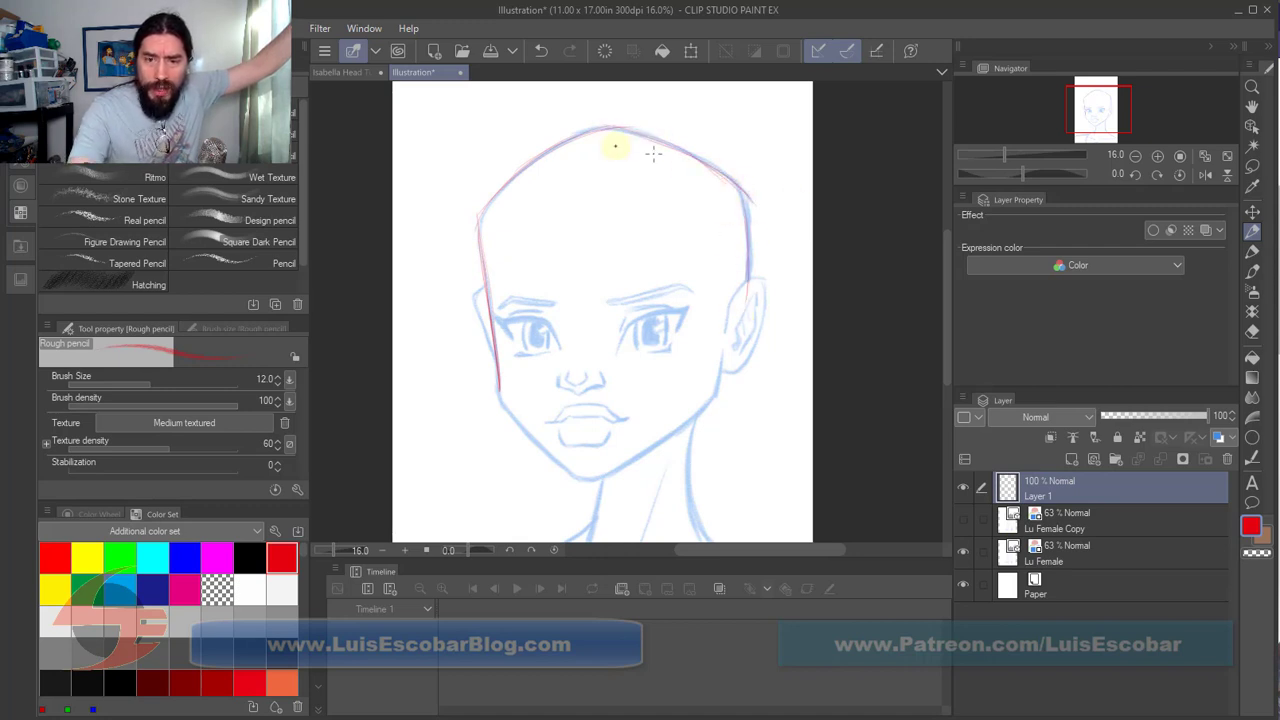
# Step: Sketch the side-plane line from temple to jaw and the back-of-head line running down through the near ear
pyautogui.moveTo(700, 165); pyautogui.dragTo(728, 305)
pyautogui.moveTo(723, 188); pyautogui.dragTo(722, 366)
pyautogui.moveTo(731, 230); pyautogui.dragTo(720, 384)
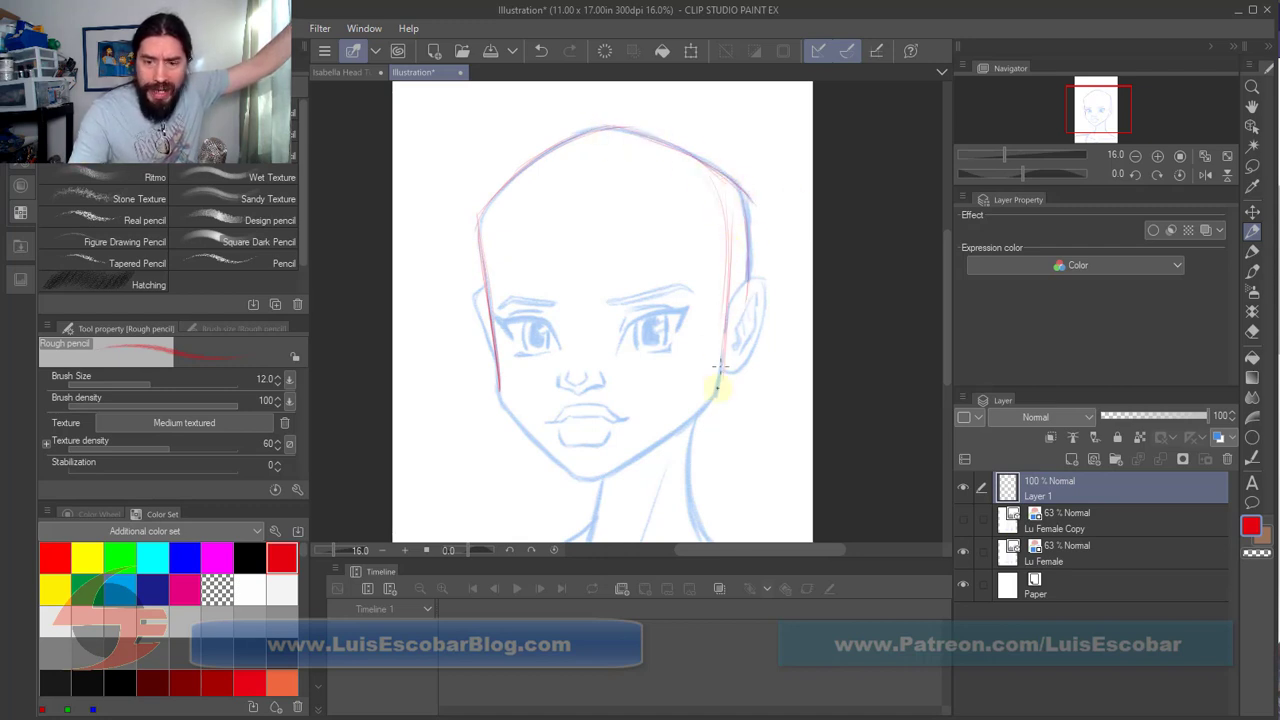
pyautogui.moveTo(727, 288); pyautogui.dragTo(716, 384)
pyautogui.moveTo(745, 284)
pyautogui.mouseDown()
pyautogui.moveTo(734, 318)
pyautogui.moveTo(745, 300)
pyautogui.mouseUp()
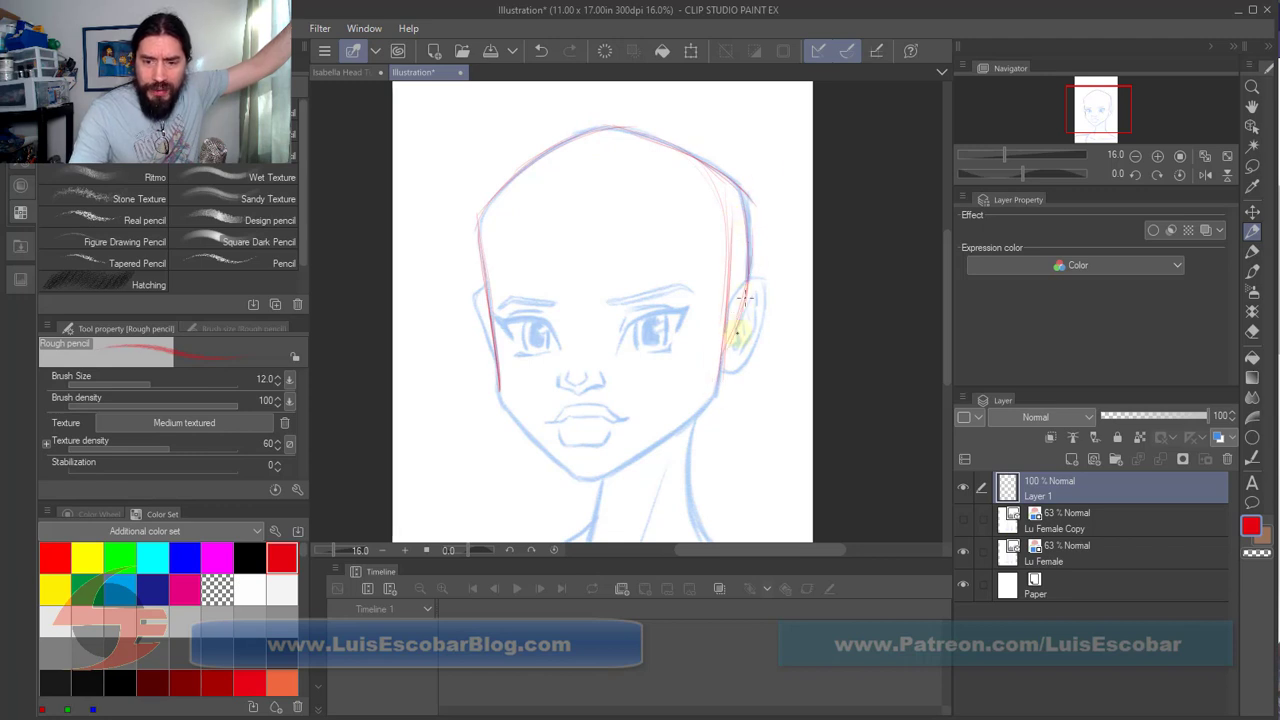
pyautogui.moveTo(747, 230)
pyautogui.mouseDown()
pyautogui.moveTo(749, 294)
pyautogui.moveTo(724, 350)
pyautogui.mouseUp()
pyautogui.moveTo(737, 290); pyautogui.dragTo(722, 362)
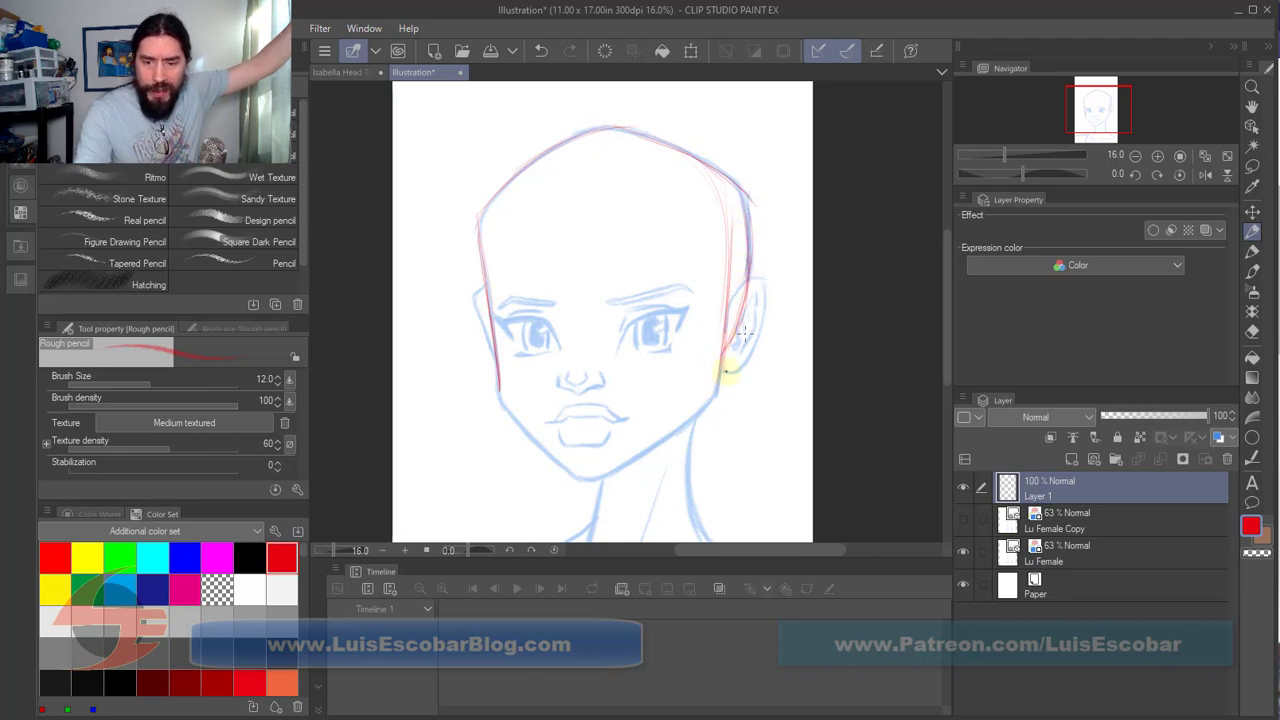
# Step: Trace the jawline on both sides down to the chin, joining it to the far cheek
pyautogui.moveTo(698, 412); pyautogui.dragTo(600, 471)
pyautogui.moveTo(491, 322)
pyautogui.mouseDown()
pyautogui.moveTo(497, 377)
pyautogui.moveTo(532, 440)
pyautogui.mouseUp()
pyautogui.moveTo(500, 400); pyautogui.dragTo(580, 466)
pyautogui.moveTo(494, 371); pyautogui.dragTo(535, 425)
# Step: Enlarge the Rough pencil to size 30 while reinforcing the jaw and chin lines with heavier strokes
pyautogui.press(']')
pyautogui.press(']')
pyautogui.press(']')
pyautogui.press(']')
pyautogui.press(']')
pyautogui.press(']')
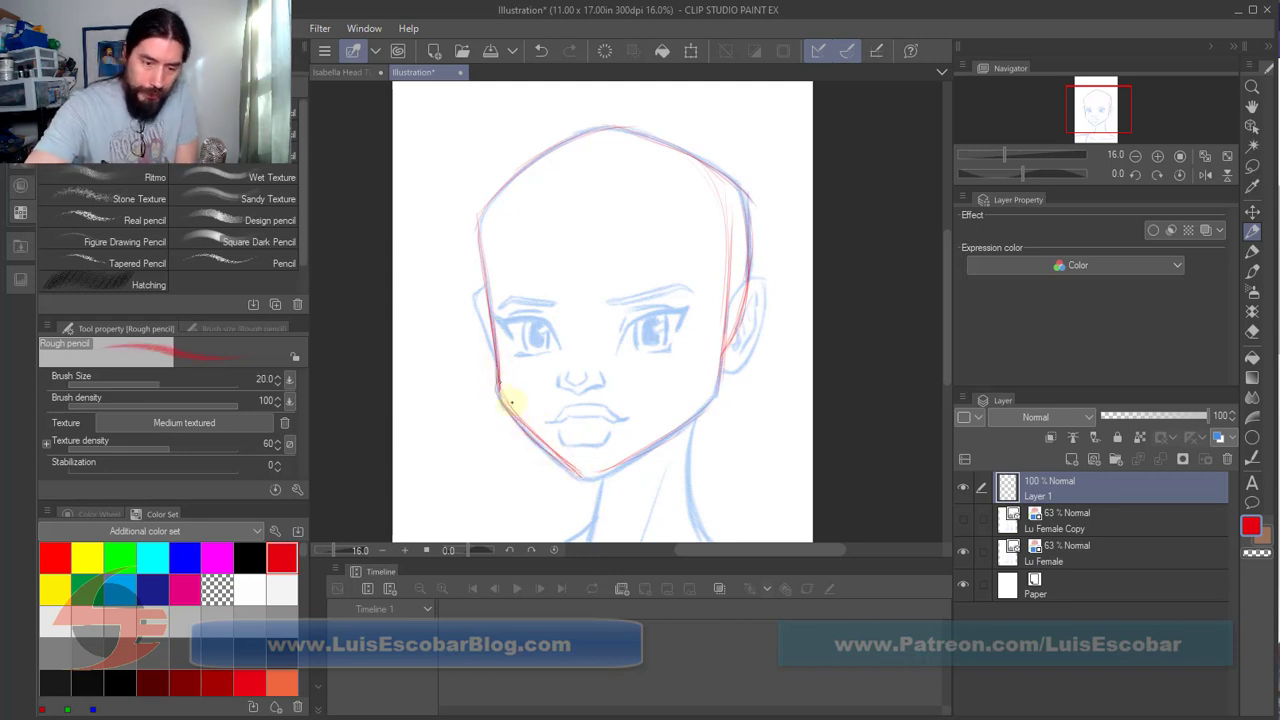
pyautogui.moveTo(500, 377)
pyautogui.mouseDown()
pyautogui.moveTo(497, 392)
pyautogui.moveTo(565, 458)
pyautogui.mouseUp()
pyautogui.moveTo(502, 406)
pyautogui.mouseDown()
pyautogui.moveTo(566, 456)
pyautogui.moveTo(531, 440)
pyautogui.moveTo(591, 479)
pyautogui.moveTo(636, 442)
pyautogui.moveTo(597, 473)
pyautogui.moveTo(636, 455)
pyautogui.moveTo(585, 470)
pyautogui.moveTo(648, 450)
pyautogui.mouseUp()
pyautogui.press('[')
pyautogui.press('[')
pyautogui.moveTo(580, 472); pyautogui.dragTo(688, 430)
# Step: Strengthen the far side of the face, the top of the cranium and the near side-plane line with thicker strokes
pyautogui.moveTo(731, 233)
pyautogui.mouseDown()
pyautogui.moveTo(712, 408)
pyautogui.moveTo(651, 440)
pyautogui.moveTo(708, 410)
pyautogui.mouseUp()
pyautogui.moveTo(482, 238); pyautogui.dragTo(497, 395)
pyautogui.moveTo(488, 290); pyautogui.dragTo(502, 404)
pyautogui.moveTo(490, 320)
pyautogui.mouseDown()
pyautogui.moveTo(479, 216)
pyautogui.moveTo(479, 240)
pyautogui.moveTo(478, 226)
pyautogui.moveTo(591, 134)
pyautogui.moveTo(493, 187)
pyautogui.moveTo(600, 134)
pyautogui.mouseUp()
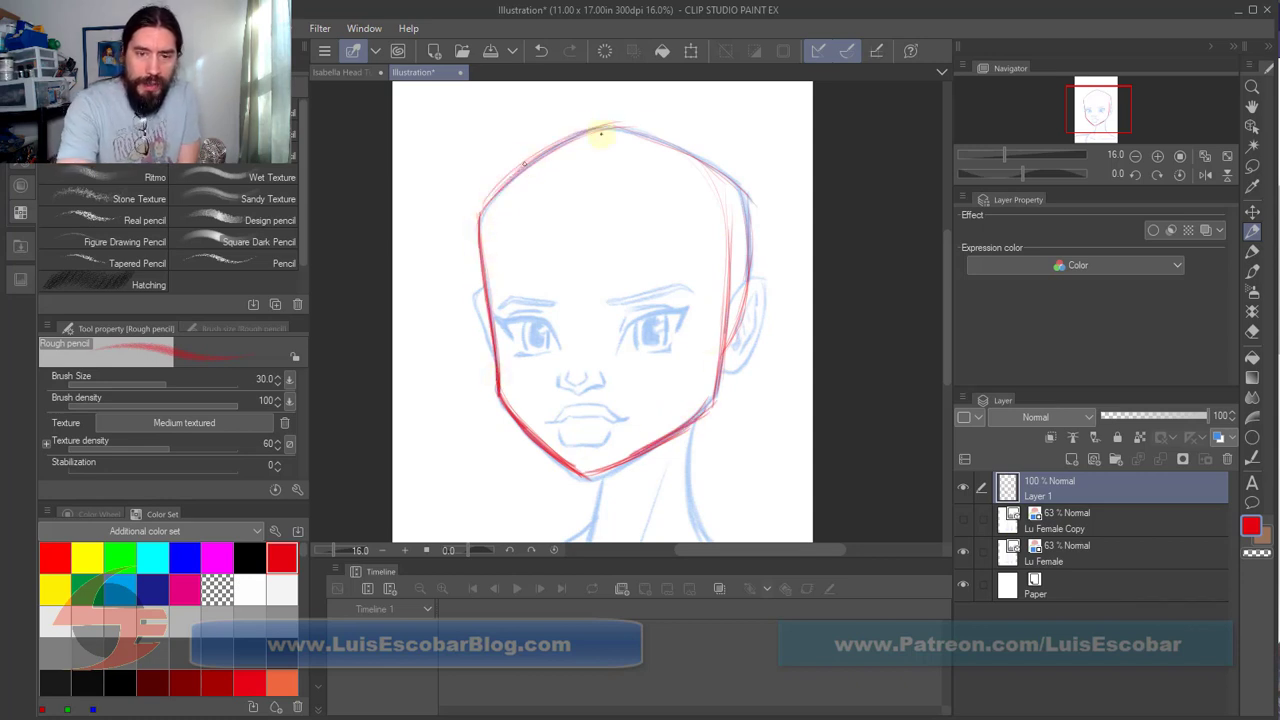
pyautogui.moveTo(524, 166)
pyautogui.mouseDown()
pyautogui.moveTo(632, 143)
pyautogui.moveTo(674, 151)
pyautogui.moveTo(611, 134)
pyautogui.moveTo(751, 210)
pyautogui.moveTo(745, 315)
pyautogui.mouseUp()
pyautogui.moveTo(726, 172); pyautogui.dragTo(722, 380)
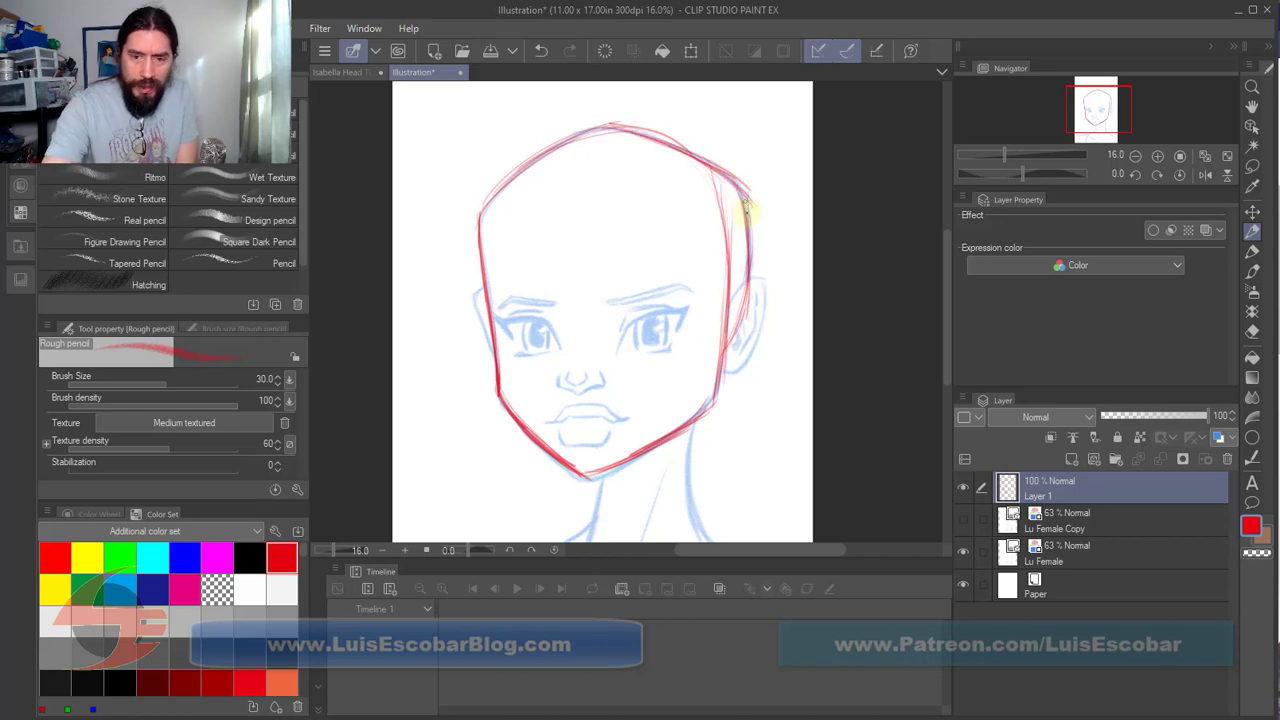
# Step: Darken the complete head outline once more, including the chin, the back of the head and the side-plane line
pyautogui.moveTo(745, 200)
pyautogui.mouseDown()
pyautogui.moveTo(743, 286)
pyautogui.moveTo(698, 410)
pyautogui.moveTo(734, 330)
pyautogui.moveTo(746, 205)
pyautogui.moveTo(641, 135)
pyautogui.moveTo(668, 152)
pyautogui.moveTo(612, 91)
pyautogui.moveTo(609, 133)
pyautogui.moveTo(486, 198)
pyautogui.mouseUp()
pyautogui.moveTo(617, 125)
pyautogui.mouseDown()
pyautogui.moveTo(498, 185)
pyautogui.moveTo(482, 257)
pyautogui.moveTo(498, 397)
pyautogui.moveTo(493, 374)
pyautogui.moveTo(520, 415)
pyautogui.mouseUp()
pyautogui.moveTo(499, 370)
pyautogui.mouseDown()
pyautogui.moveTo(572, 479)
pyautogui.moveTo(624, 445)
pyautogui.moveTo(588, 476)
pyautogui.moveTo(620, 448)
pyautogui.moveTo(664, 439)
pyautogui.moveTo(595, 466)
pyautogui.moveTo(742, 323)
pyautogui.moveTo(736, 383)
pyautogui.moveTo(662, 446)
pyautogui.mouseUp()
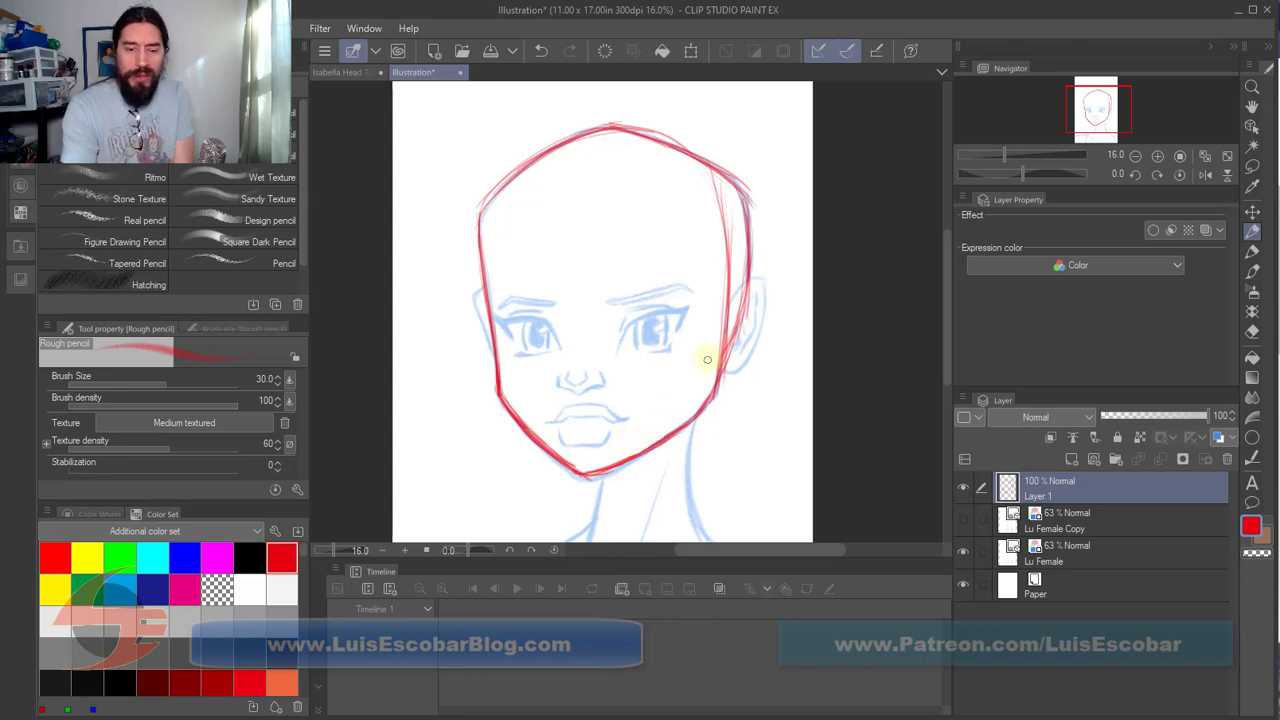
pyautogui.moveTo(585, 472)
pyautogui.mouseDown()
pyautogui.moveTo(702, 410)
pyautogui.moveTo(726, 343)
pyautogui.moveTo(697, 411)
pyautogui.moveTo(718, 384)
pyautogui.mouseUp()
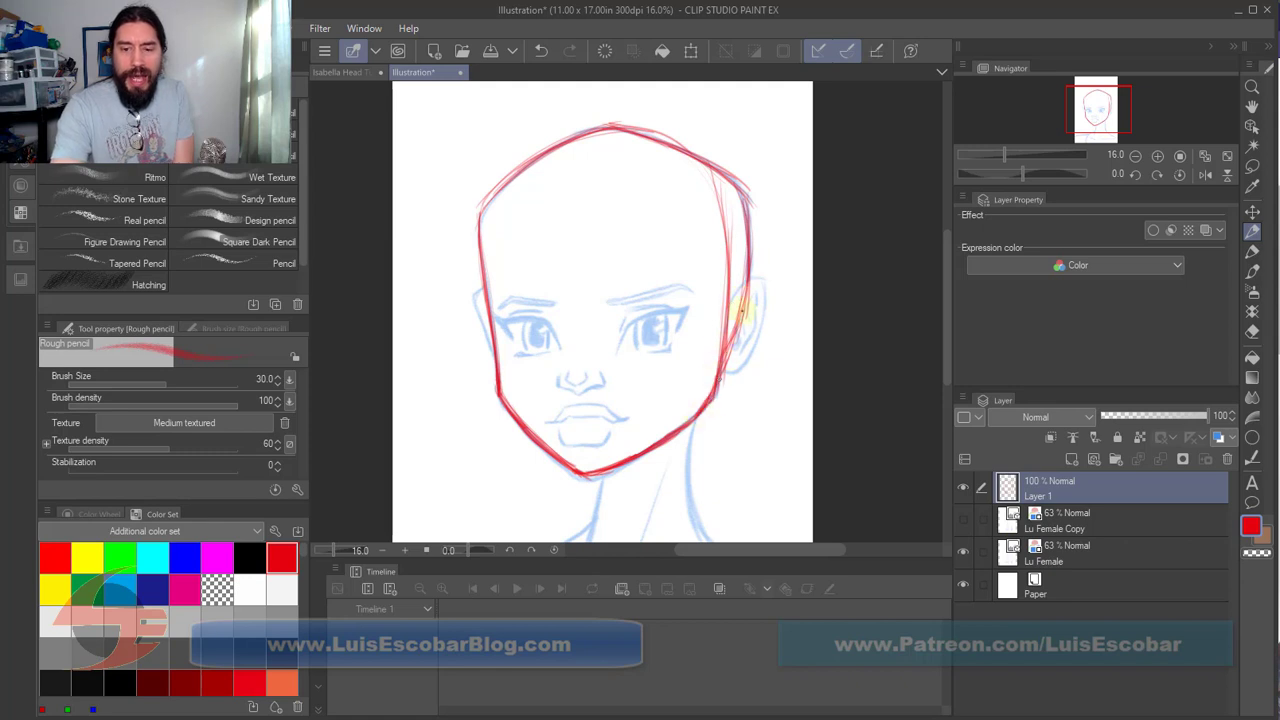
pyautogui.moveTo(748, 216); pyautogui.dragTo(726, 360)
pyautogui.moveTo(729, 191)
pyautogui.mouseDown()
pyautogui.moveTo(729, 258)
pyautogui.moveTo(700, 160)
pyautogui.moveTo(615, 125)
pyautogui.moveTo(698, 157)
pyautogui.moveTo(735, 190)
pyautogui.moveTo(743, 300)
pyautogui.moveTo(725, 260)
pyautogui.moveTo(720, 375)
pyautogui.mouseUp()
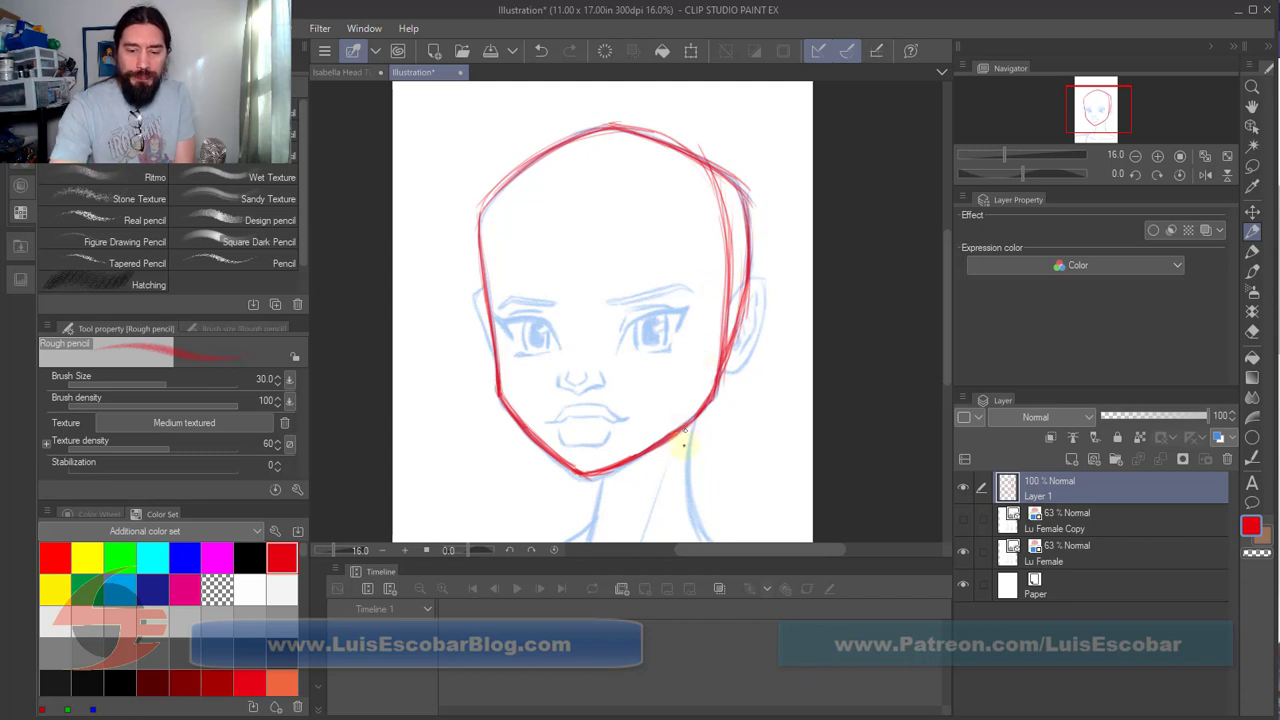
# Step: Draw the two sides of the neck in red below the jaw
pyautogui.moveTo(686, 437); pyautogui.dragTo(688, 518)
pyautogui.moveTo(684, 462); pyautogui.dragTo(690, 520)
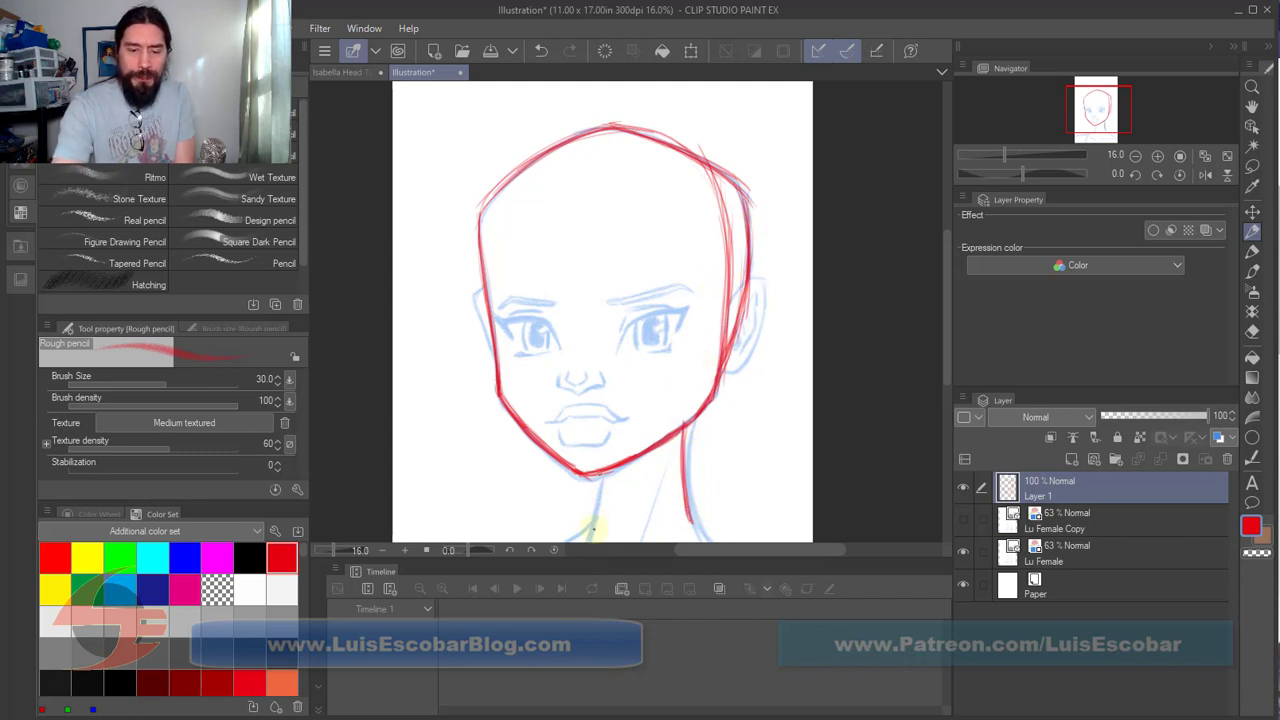
pyautogui.moveTo(598, 472); pyautogui.dragTo(592, 540)
pyautogui.moveTo(680, 428); pyautogui.dragTo(686, 549)
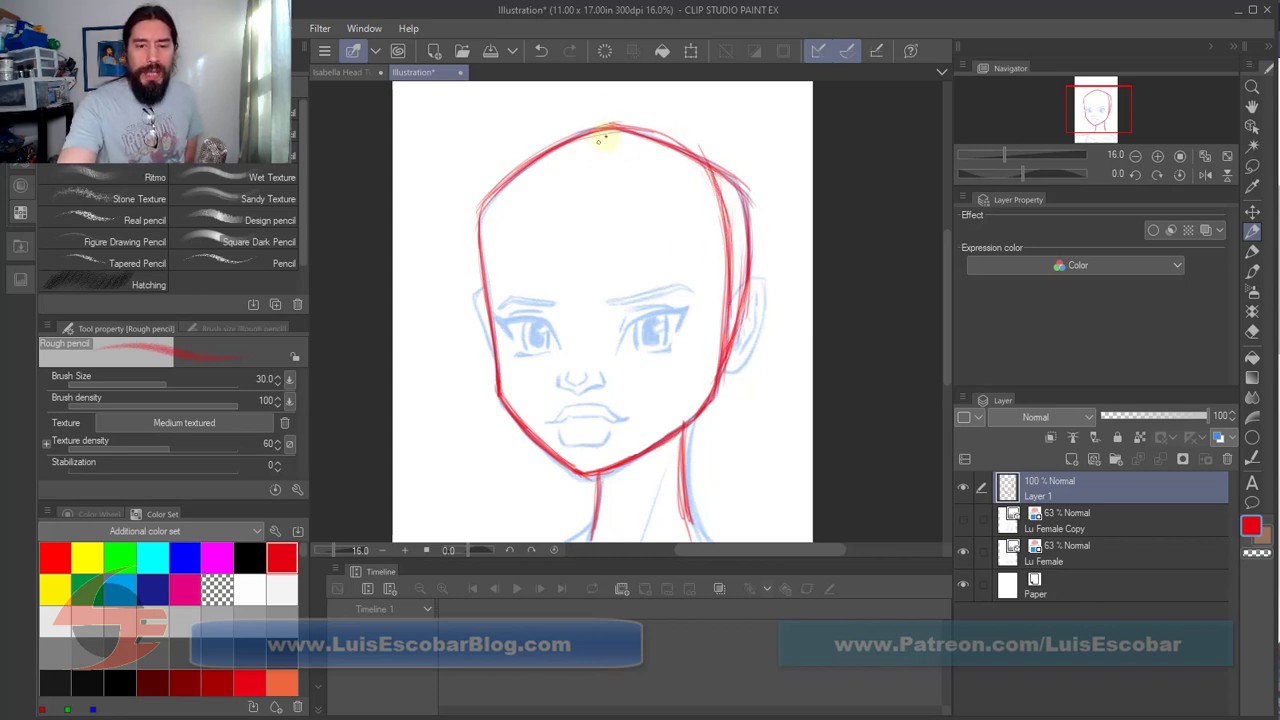
# Step: Draw the curved vertical center line of the face from the crown through the nose to the chin
pyautogui.moveTo(578, 196); pyautogui.dragTo(580, 255)
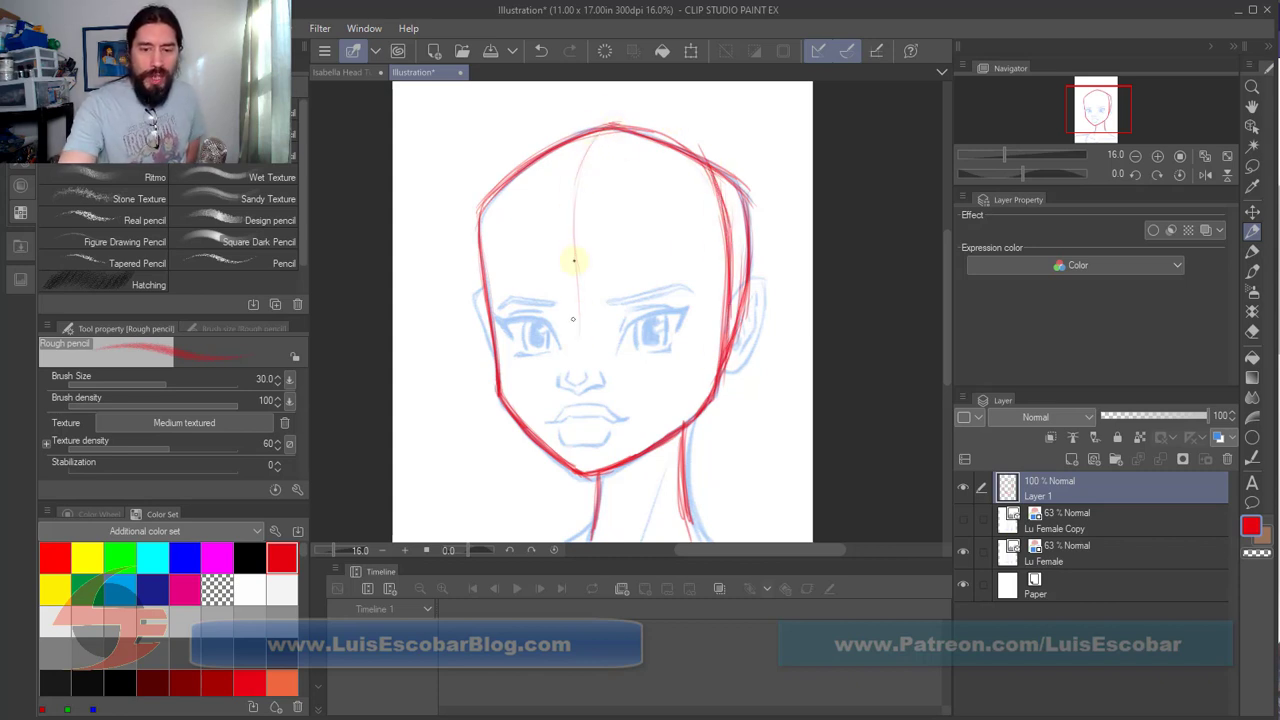
pyautogui.moveTo(577, 356); pyautogui.dragTo(580, 470)
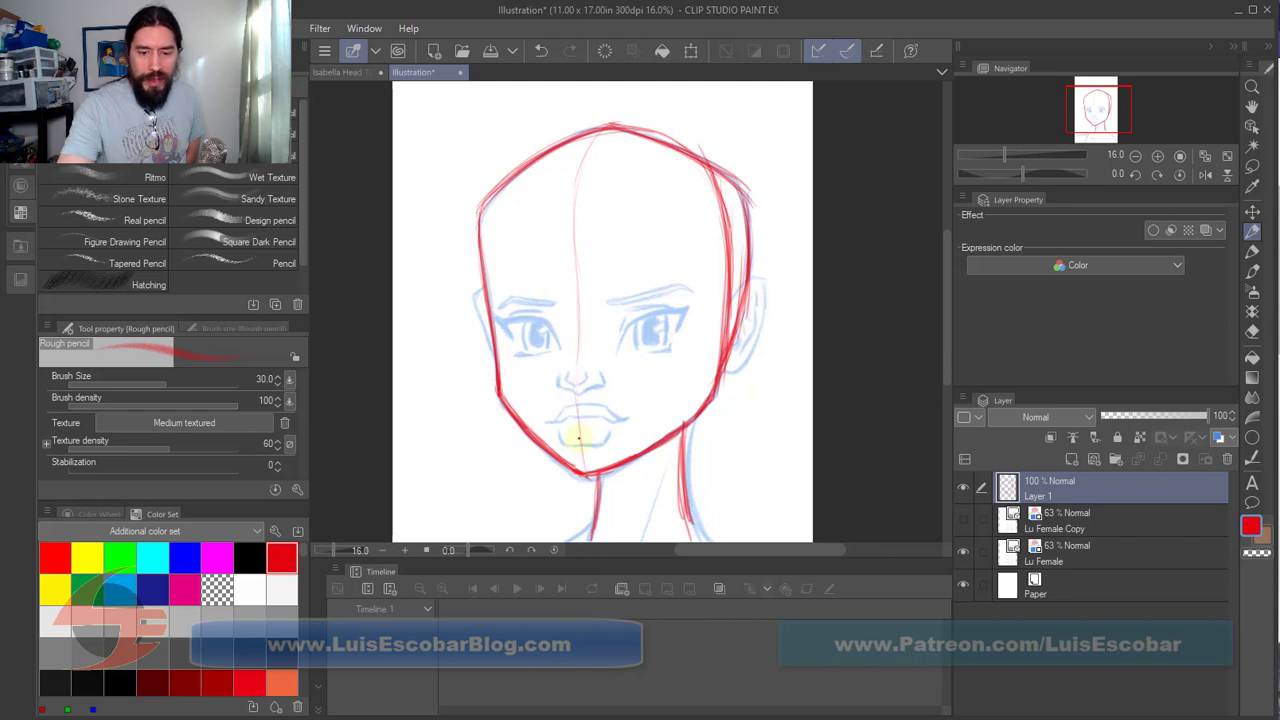
pyautogui.moveTo(576, 254); pyautogui.dragTo(577, 352)
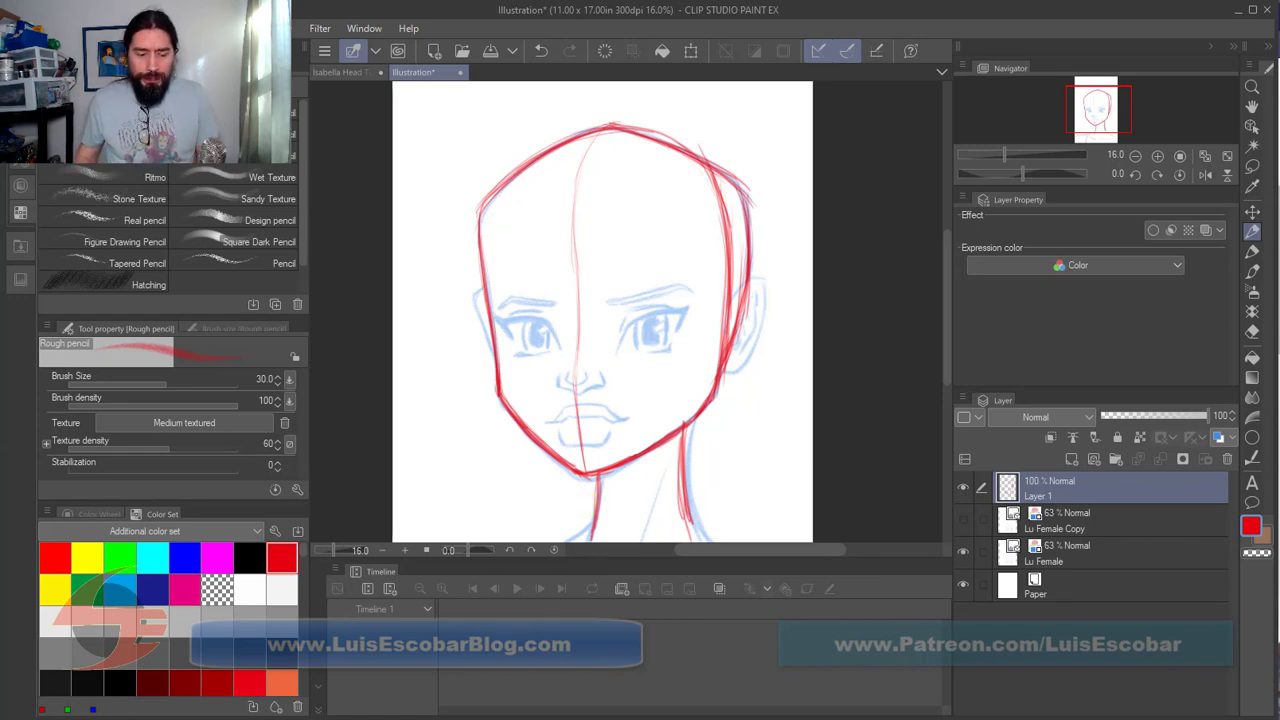
# Step: Switch to the browser's head model collection and open the "Drawing Figure For Artists: Base Head Planes" model
pyautogui.click(395, 704)
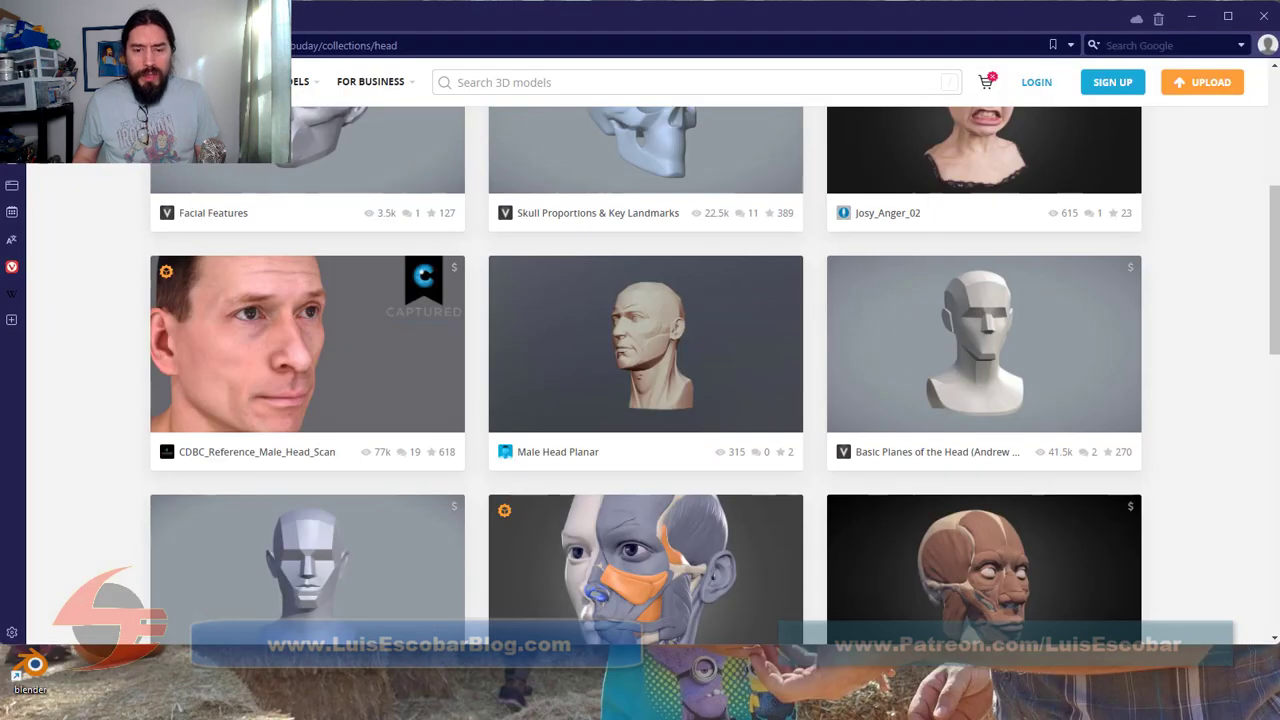
pyautogui.scroll(3, 594, 474)
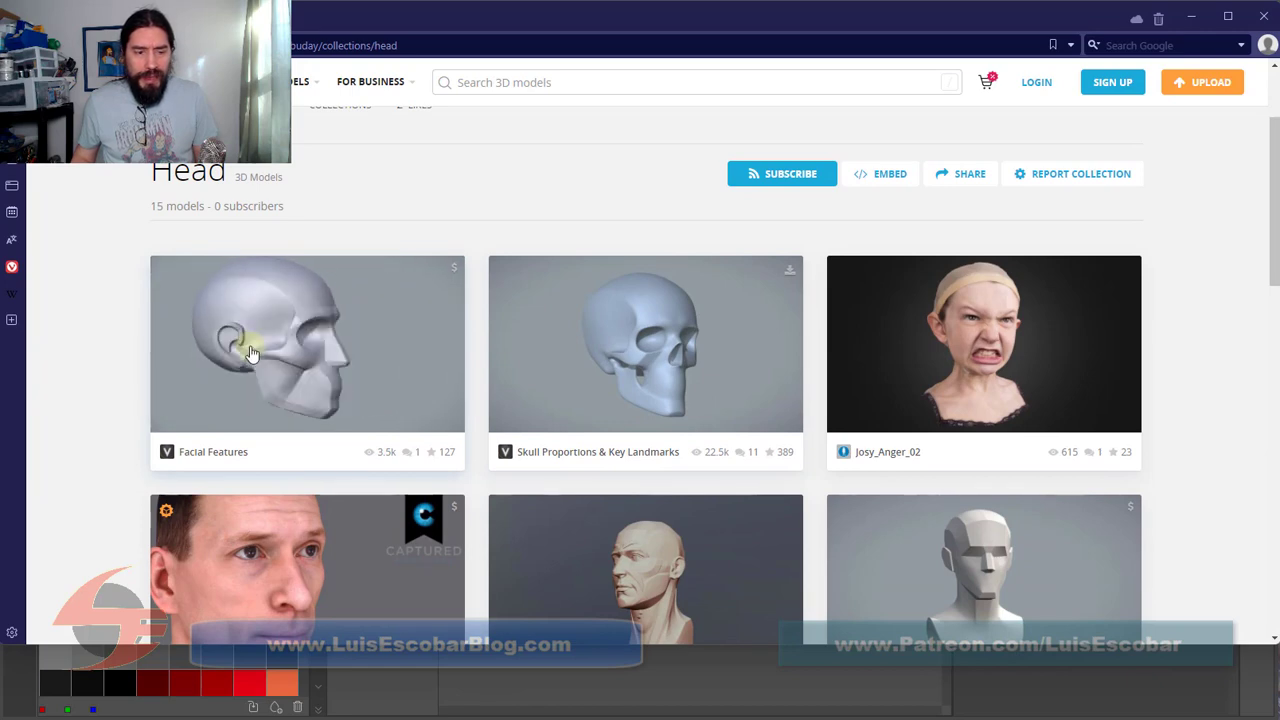
pyautogui.scroll(-2, 353, 404)
pyautogui.scroll(-3, 353, 404)
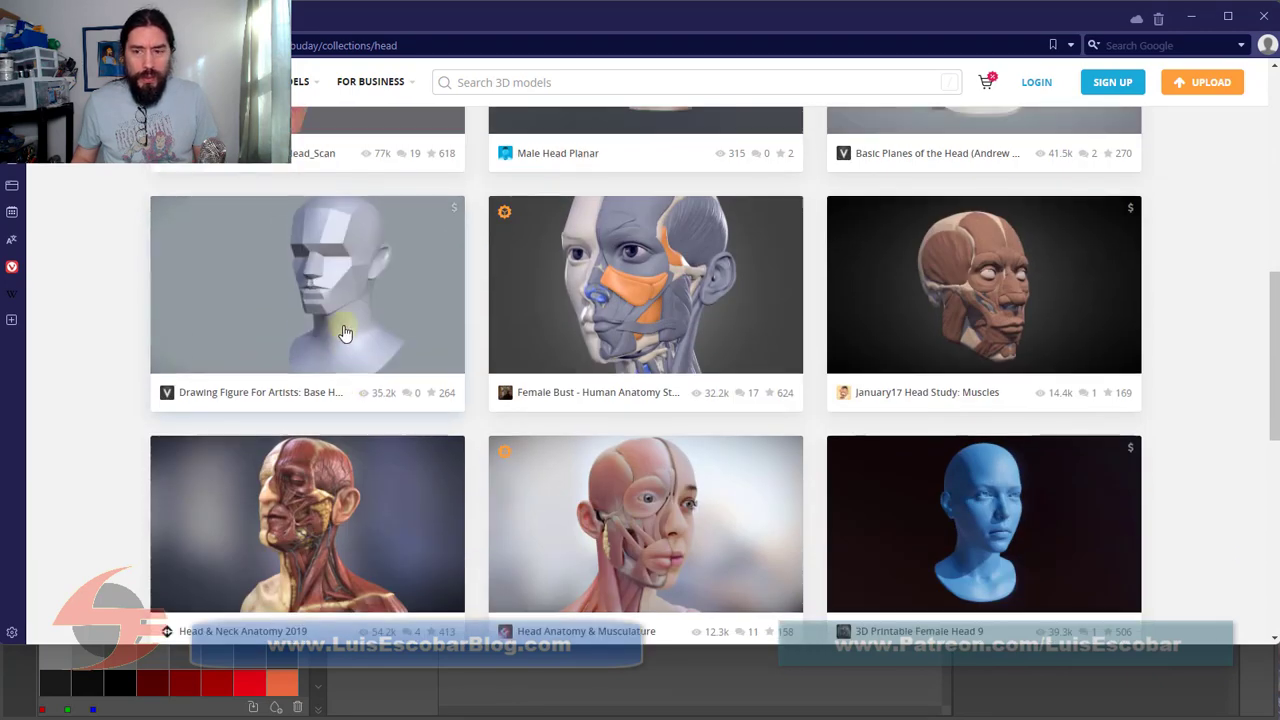
pyautogui.scroll(2, 380, 350)
pyautogui.click(306, 429)
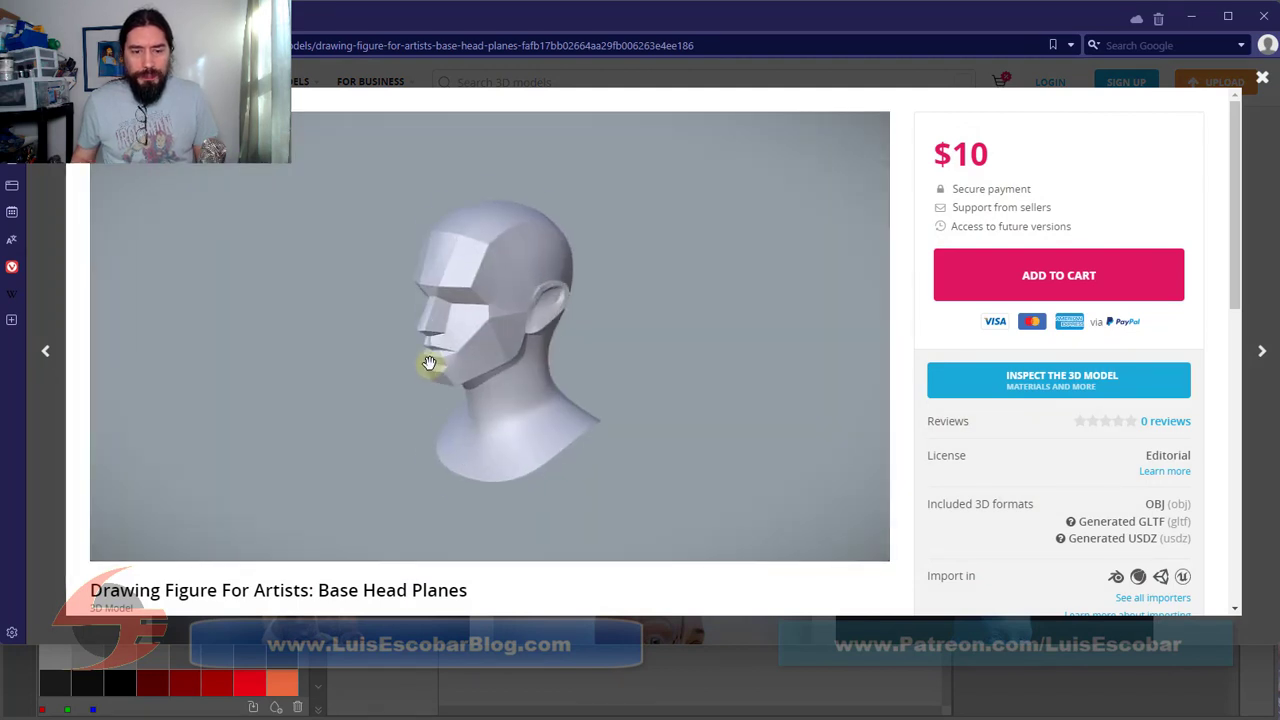
# Step: Rotate the planar head model to examine its front and side planes in three-quarter view
pyautogui.moveTo(449, 360)
pyautogui.mouseDown()
pyautogui.moveTo(594, 363)
pyautogui.moveTo(306, 371)
pyautogui.moveTo(531, 366)
pyautogui.moveTo(426, 360)
pyautogui.mouseUp()
pyautogui.moveTo(634, 349); pyautogui.dragTo(606, 349)
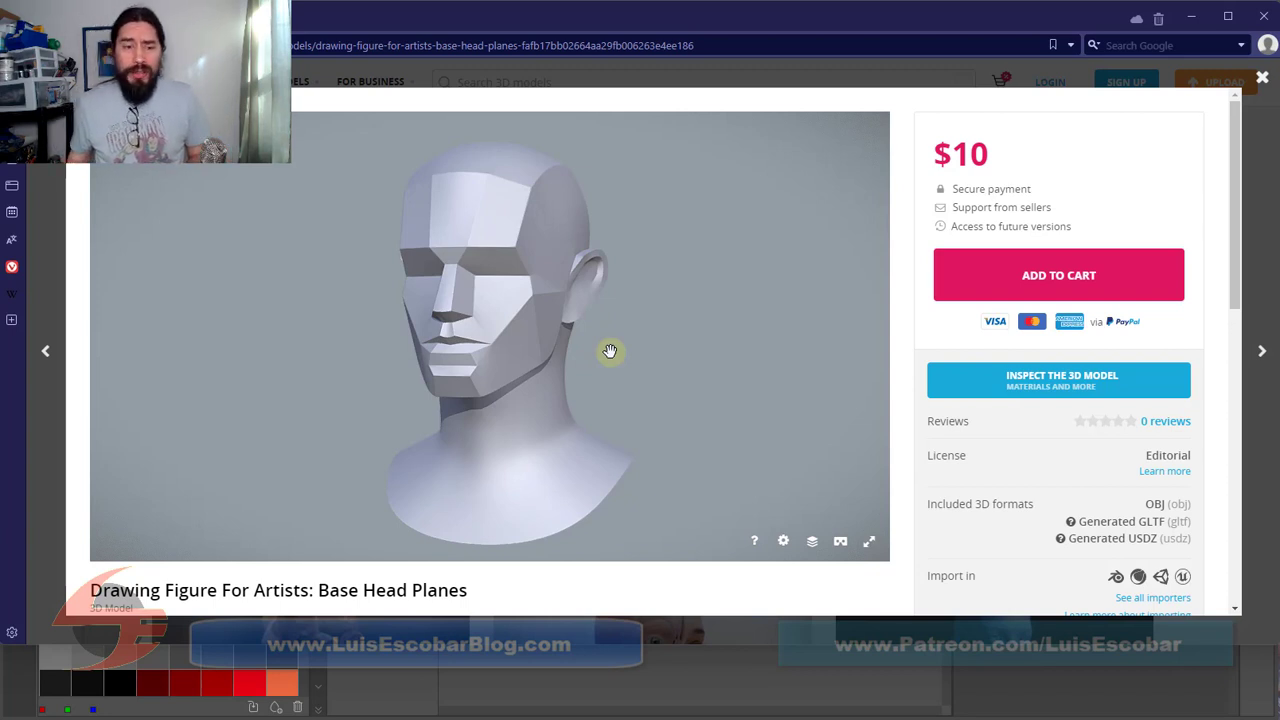
pyautogui.moveTo(610, 351)
pyautogui.mouseDown()
pyautogui.moveTo(554, 334)
pyautogui.moveTo(600, 357)
pyautogui.mouseUp()
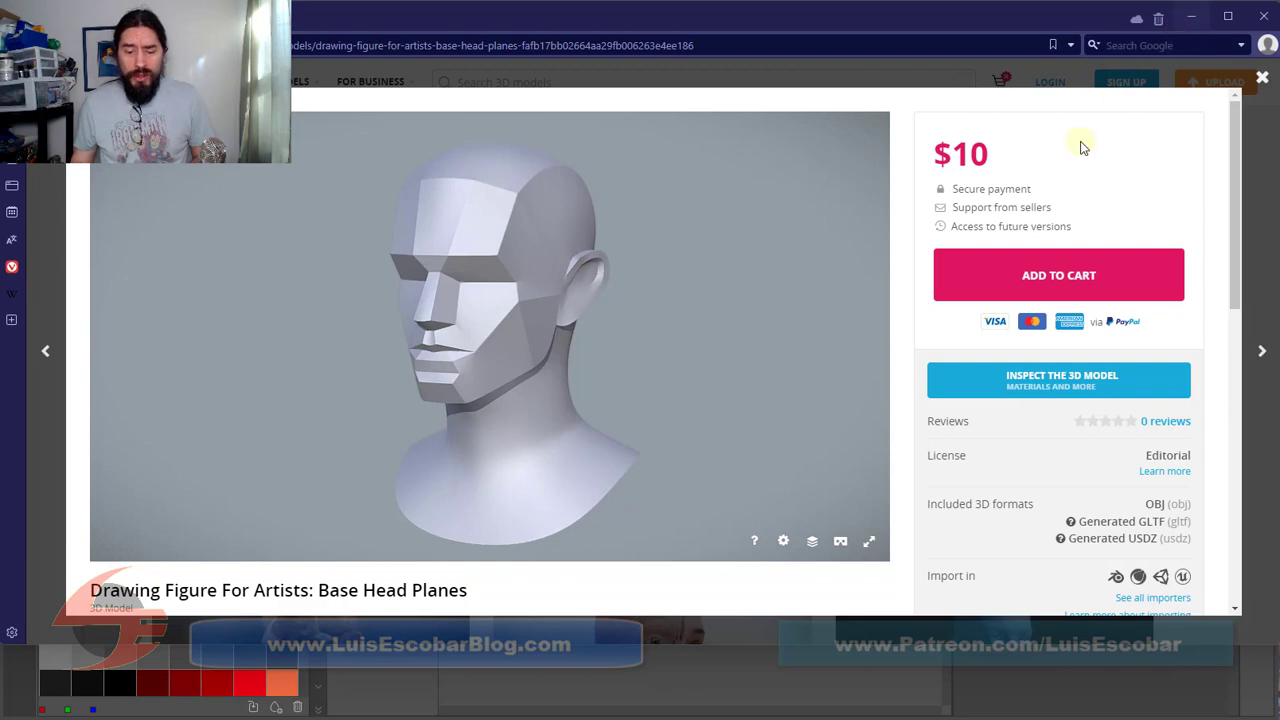
# Step: Return to Clip Studio Paint, draw the horizontal eye line across the face in red and reinforce the near side of the neck
pyautogui.hotkey('alt', 'Tab')
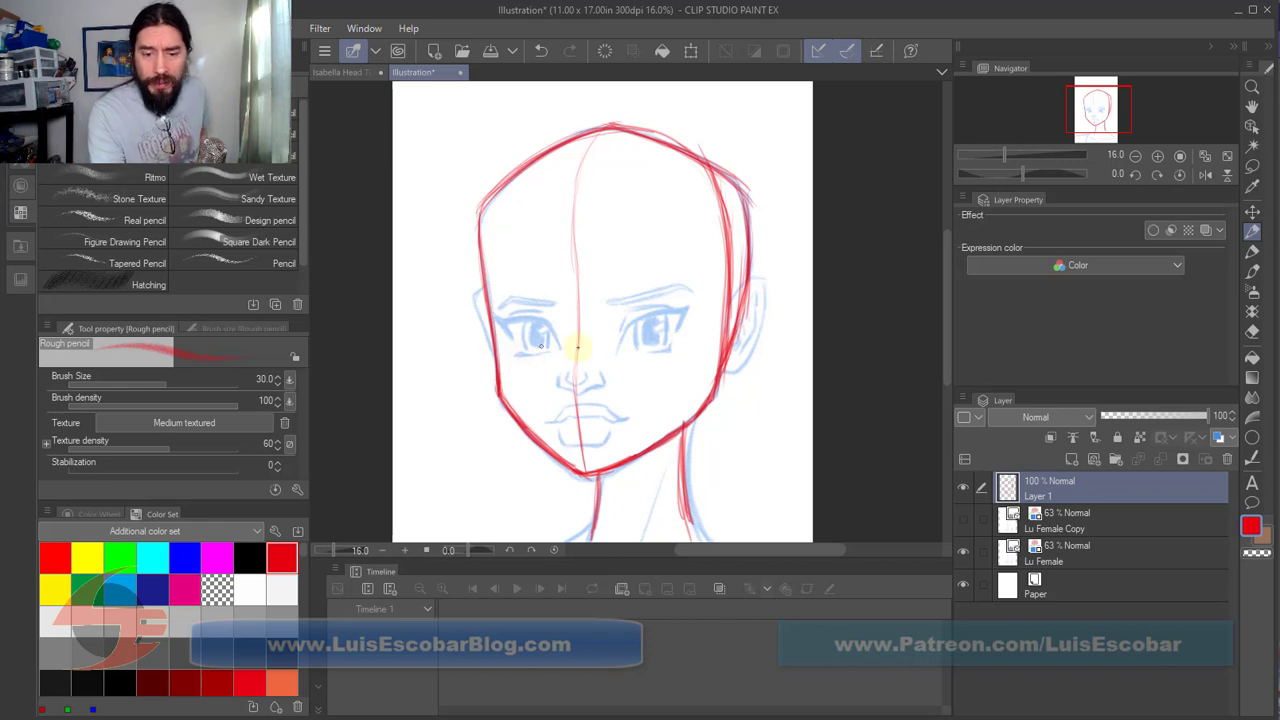
pyautogui.moveTo(682, 345); pyautogui.dragTo(727, 342)
pyautogui.moveTo(500, 347); pyautogui.dragTo(729, 343)
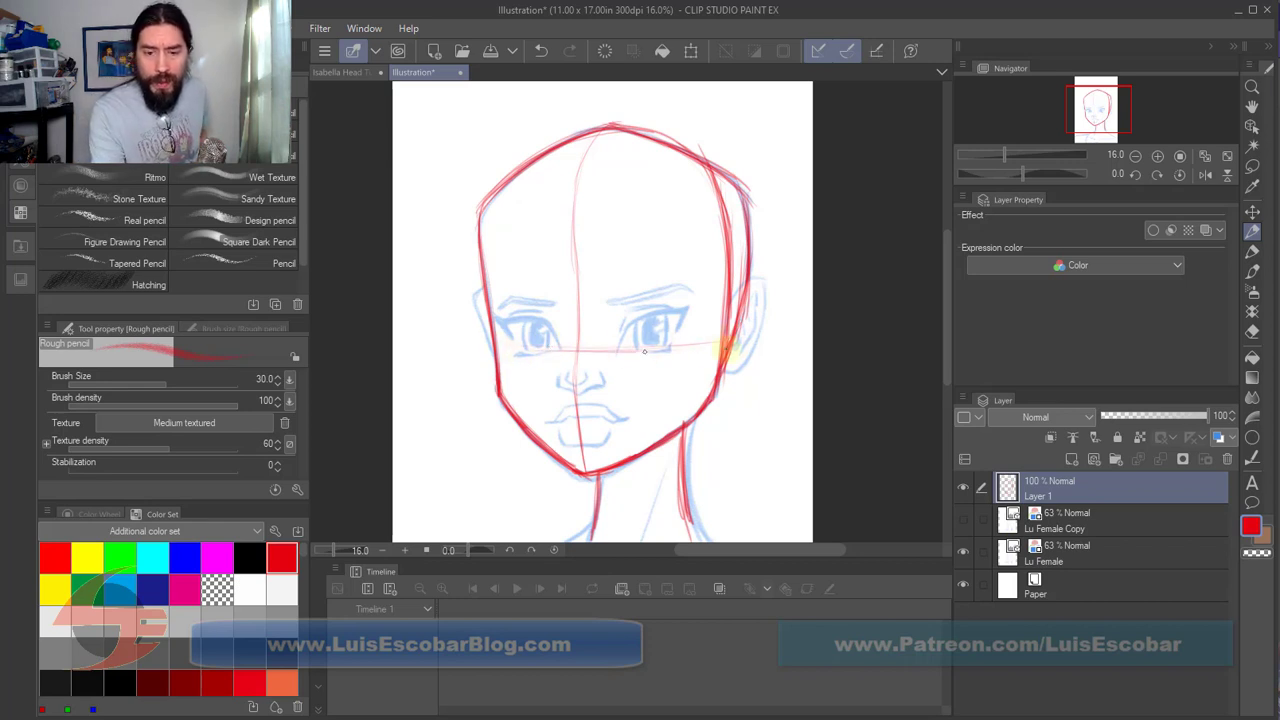
pyautogui.moveTo(571, 349); pyautogui.dragTo(718, 342)
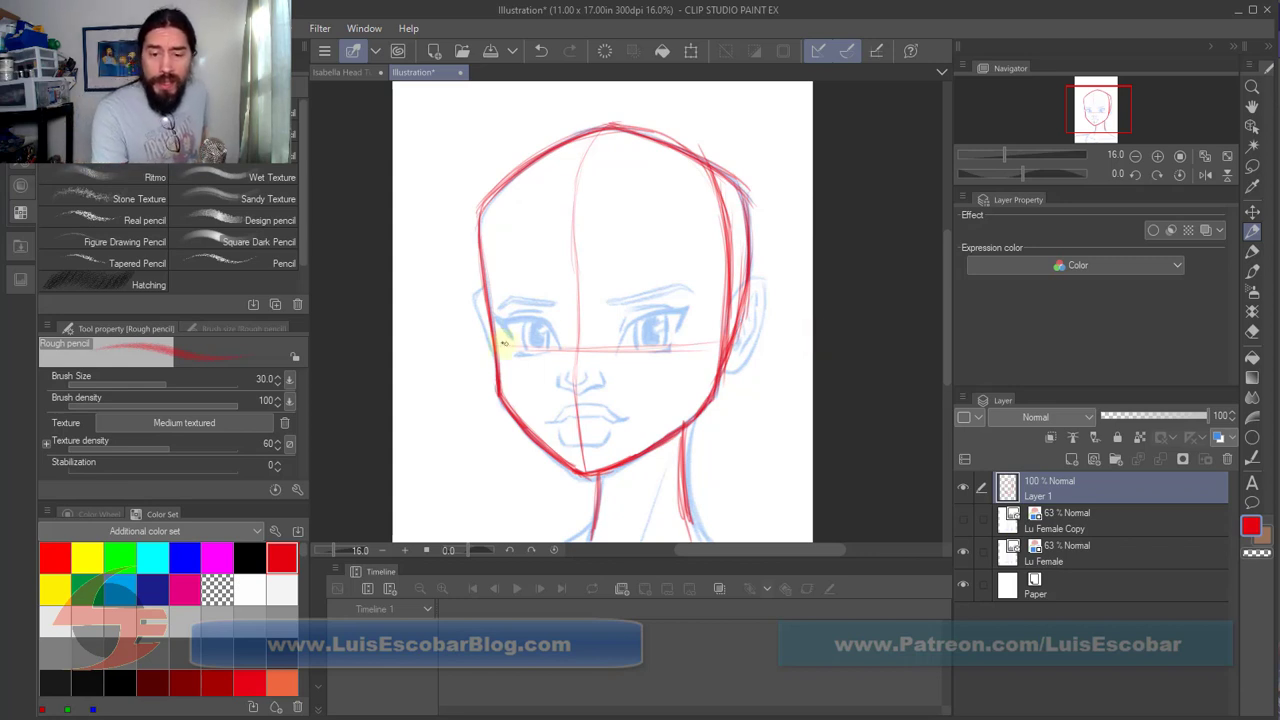
pyautogui.moveTo(537, 354); pyautogui.dragTo(738, 344)
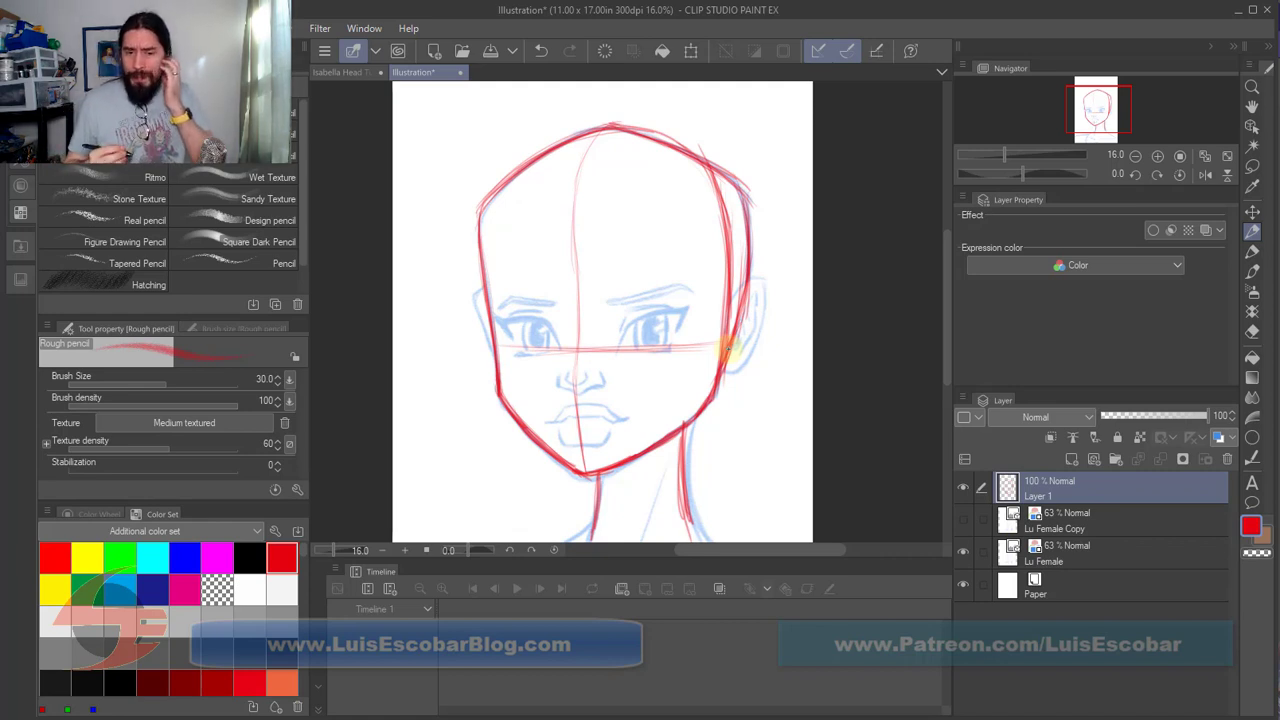
pyautogui.moveTo(683, 436); pyautogui.dragTo(687, 534)
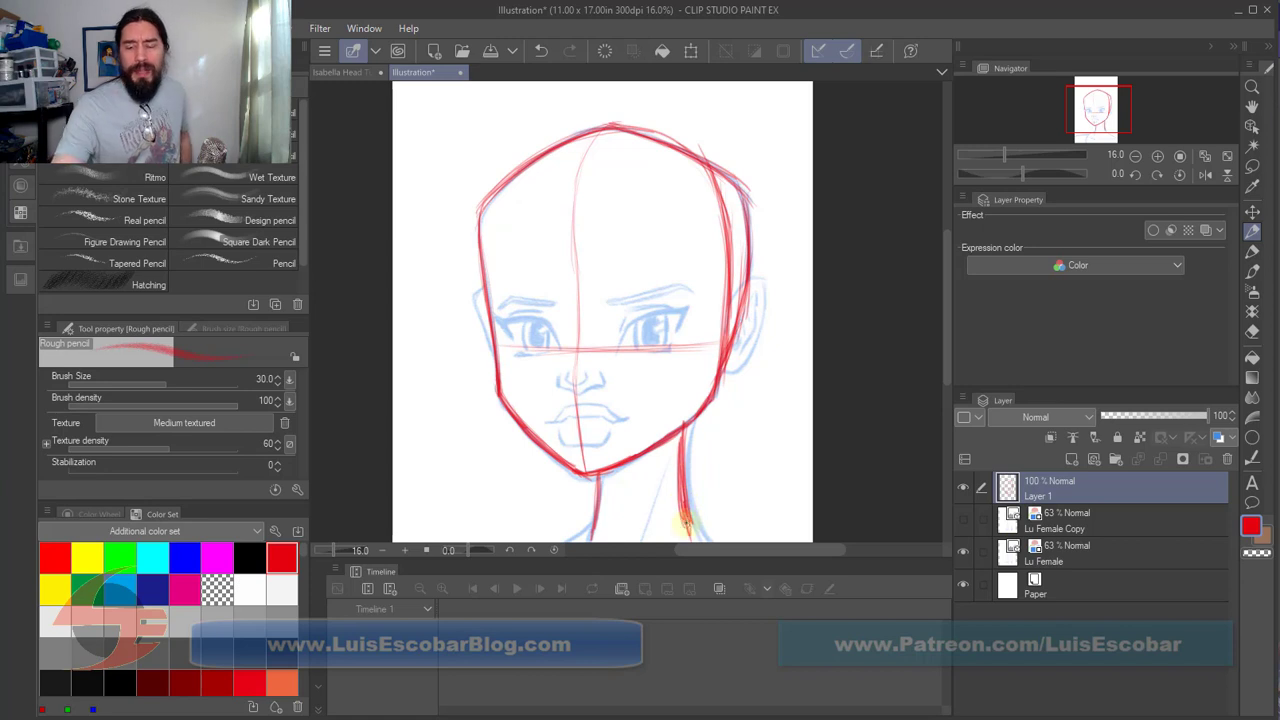
# Step: Hide the Lu Female sketch and set up a new drawing layer above Layer 1, with Layer 1 tinted in the blue layer color
pyautogui.click(963, 551)
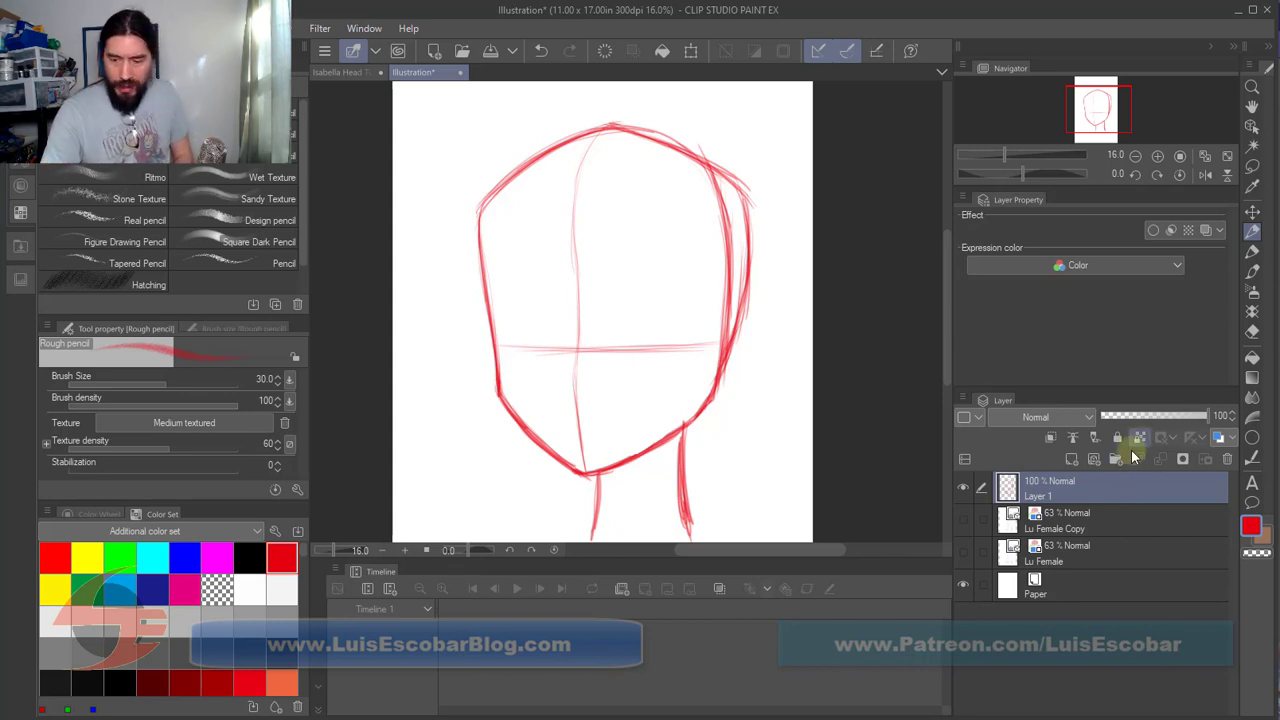
pyautogui.click(1094, 461)
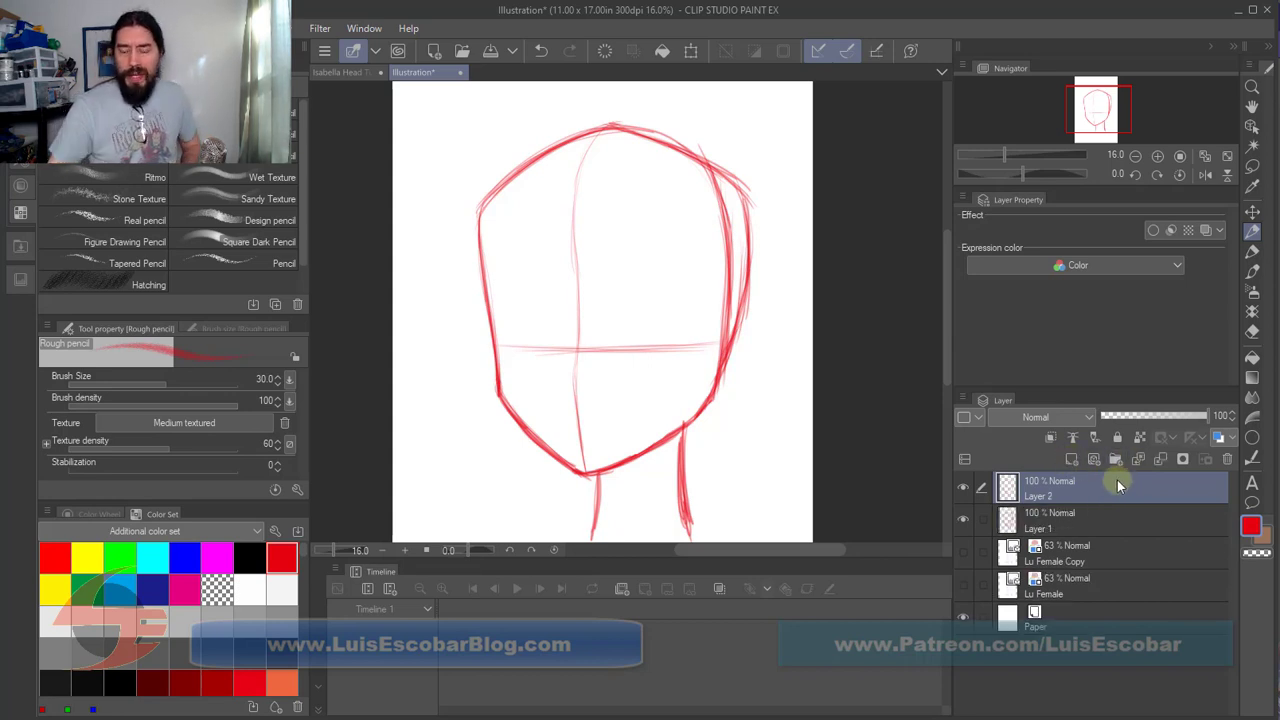
pyautogui.click(1142, 521)
pyautogui.click(1217, 437)
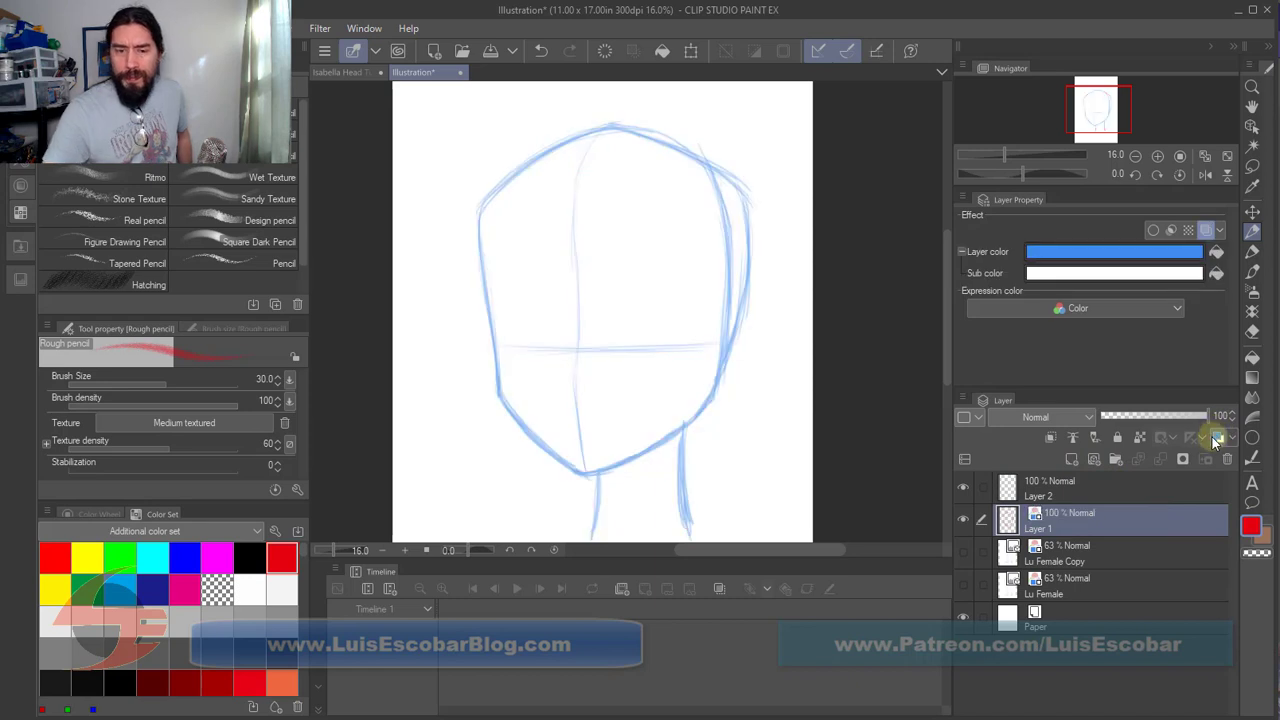
pyautogui.click(1130, 484)
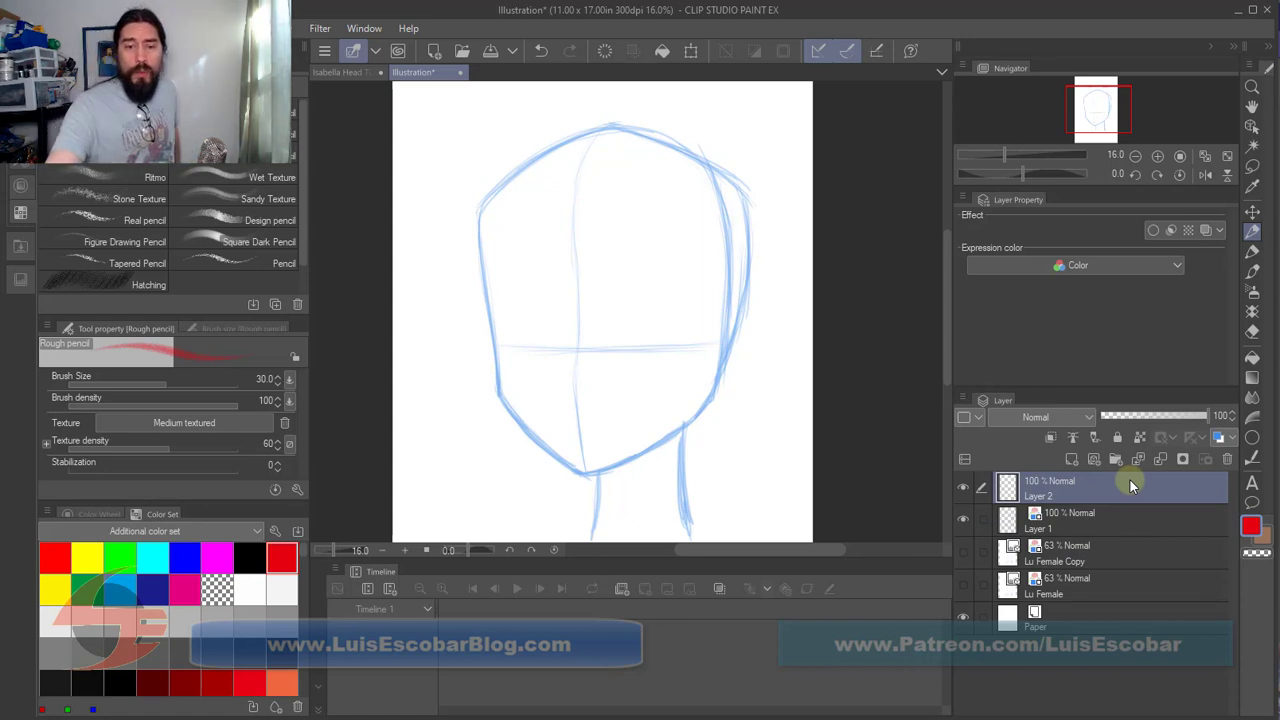
# Step: On Layer 2, lightly retrace the eye line, the far face side, the cranium and the near side-plane line in red
pyautogui.moveTo(505, 347); pyautogui.dragTo(763, 351)
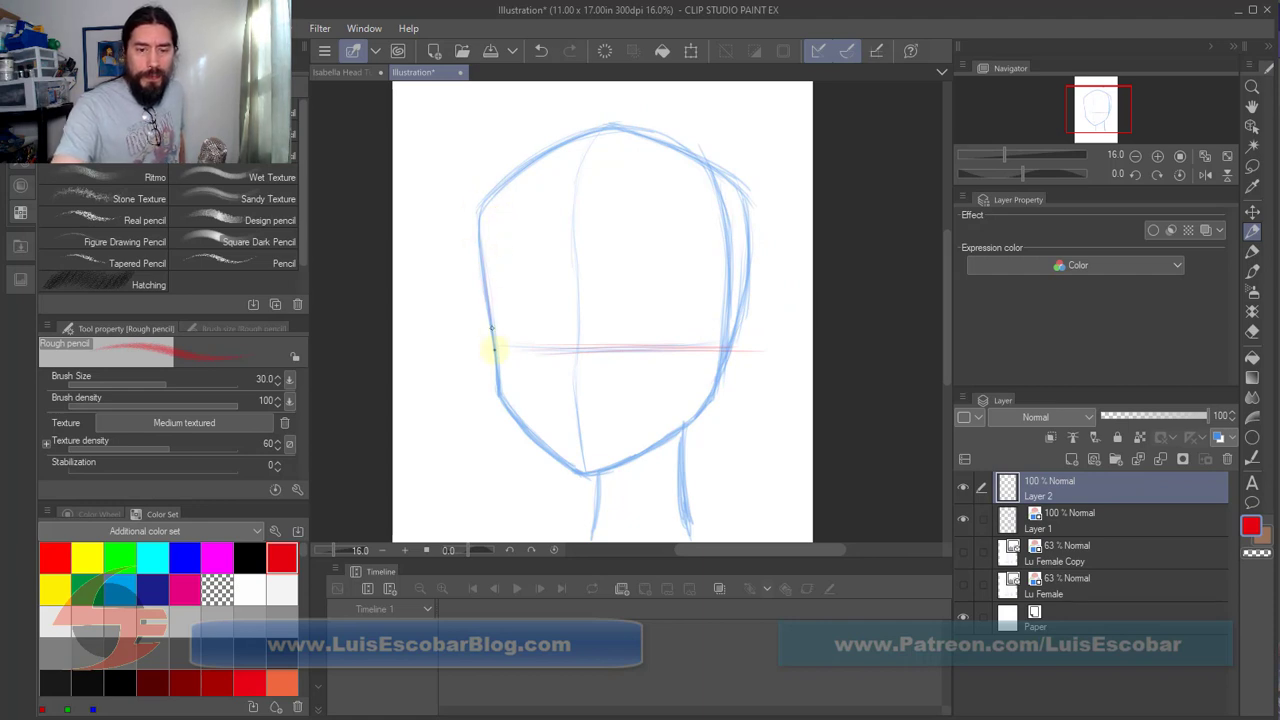
pyautogui.moveTo(499, 390); pyautogui.dragTo(477, 246)
pyautogui.moveTo(488, 201)
pyautogui.mouseDown()
pyautogui.moveTo(627, 114)
pyautogui.moveTo(516, 170)
pyautogui.moveTo(694, 147)
pyautogui.moveTo(635, 133)
pyautogui.moveTo(706, 156)
pyautogui.moveTo(640, 131)
pyautogui.moveTo(747, 191)
pyautogui.moveTo(658, 143)
pyautogui.moveTo(750, 178)
pyautogui.moveTo(735, 242)
pyautogui.moveTo(730, 214)
pyautogui.moveTo(717, 371)
pyautogui.mouseUp()
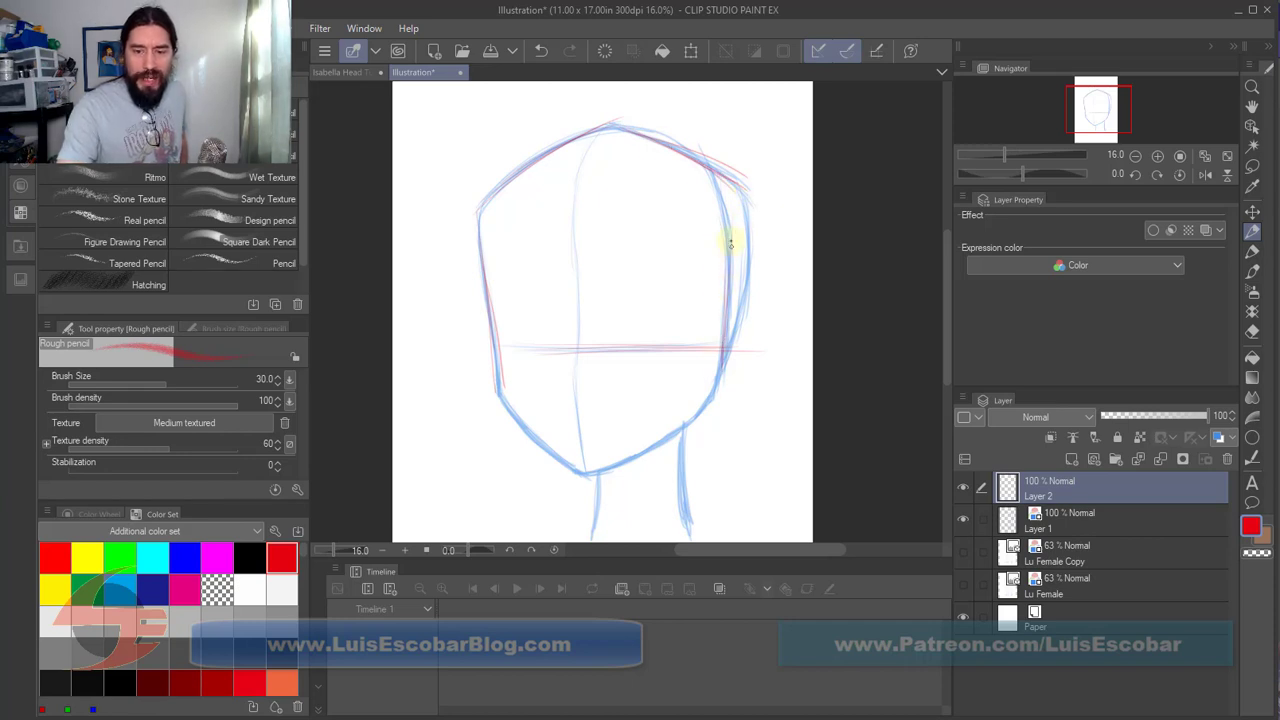
pyautogui.moveTo(729, 243); pyautogui.dragTo(714, 363)
pyautogui.moveTo(727, 280); pyautogui.dragTo(718, 342)
pyautogui.moveTo(716, 393); pyautogui.dragTo(650, 446)
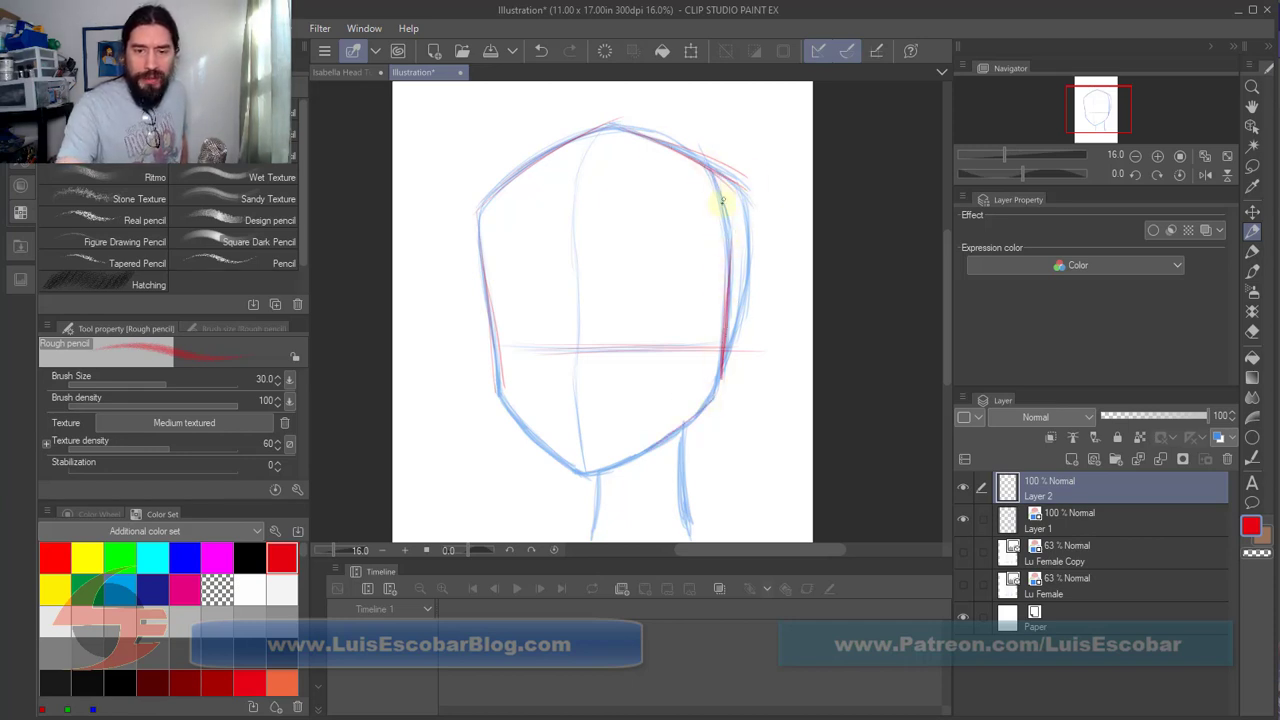
# Step: Retrace the upper side-plane curve, the far side of the face and both jaw lines down to the chin
pyautogui.moveTo(718, 182); pyautogui.dragTo(732, 276)
pyautogui.moveTo(686, 138)
pyautogui.mouseDown()
pyautogui.moveTo(614, 126)
pyautogui.moveTo(514, 183)
pyautogui.moveTo(498, 366)
pyautogui.mouseUp()
pyautogui.moveTo(483, 288)
pyautogui.mouseDown()
pyautogui.moveTo(497, 382)
pyautogui.moveTo(575, 471)
pyautogui.mouseUp()
pyautogui.moveTo(503, 404); pyautogui.dragTo(582, 476)
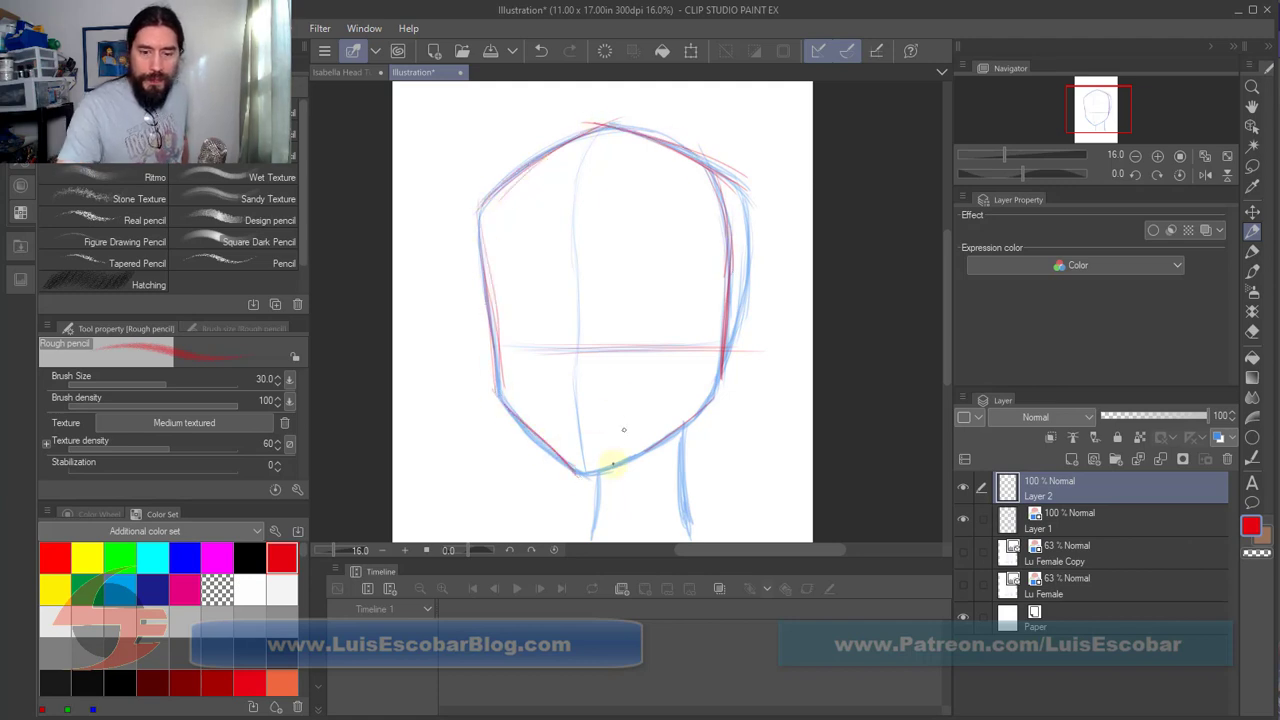
pyautogui.moveTo(680, 423); pyautogui.dragTo(602, 468)
pyautogui.moveTo(725, 345)
pyautogui.mouseDown()
pyautogui.moveTo(714, 377)
pyautogui.moveTo(618, 466)
pyautogui.mouseUp()
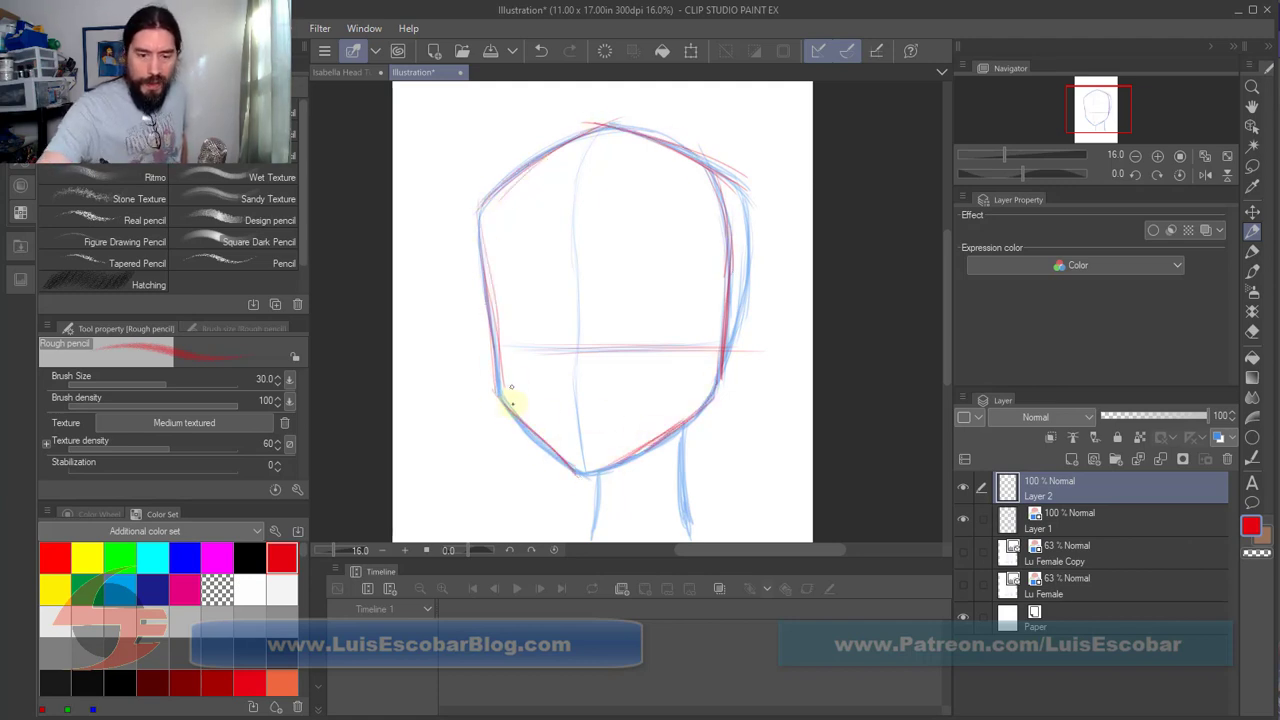
# Step: Draw a straight vertical center line down the middle of the head for a front view
pyautogui.moveTo(607, 268); pyautogui.dragTo(609, 394)
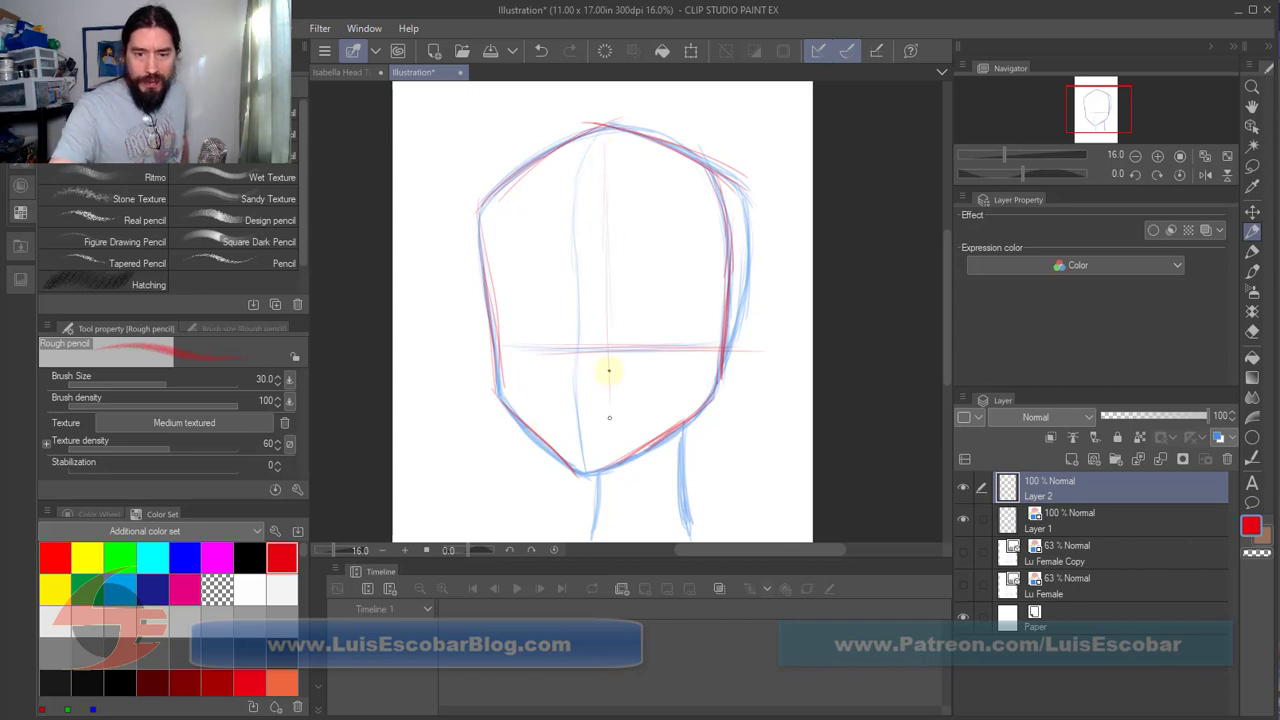
pyautogui.moveTo(606, 232); pyautogui.dragTo(612, 416)
pyautogui.moveTo(614, 334); pyautogui.dragTo(615, 454)
pyautogui.moveTo(614, 372); pyautogui.dragTo(615, 464)
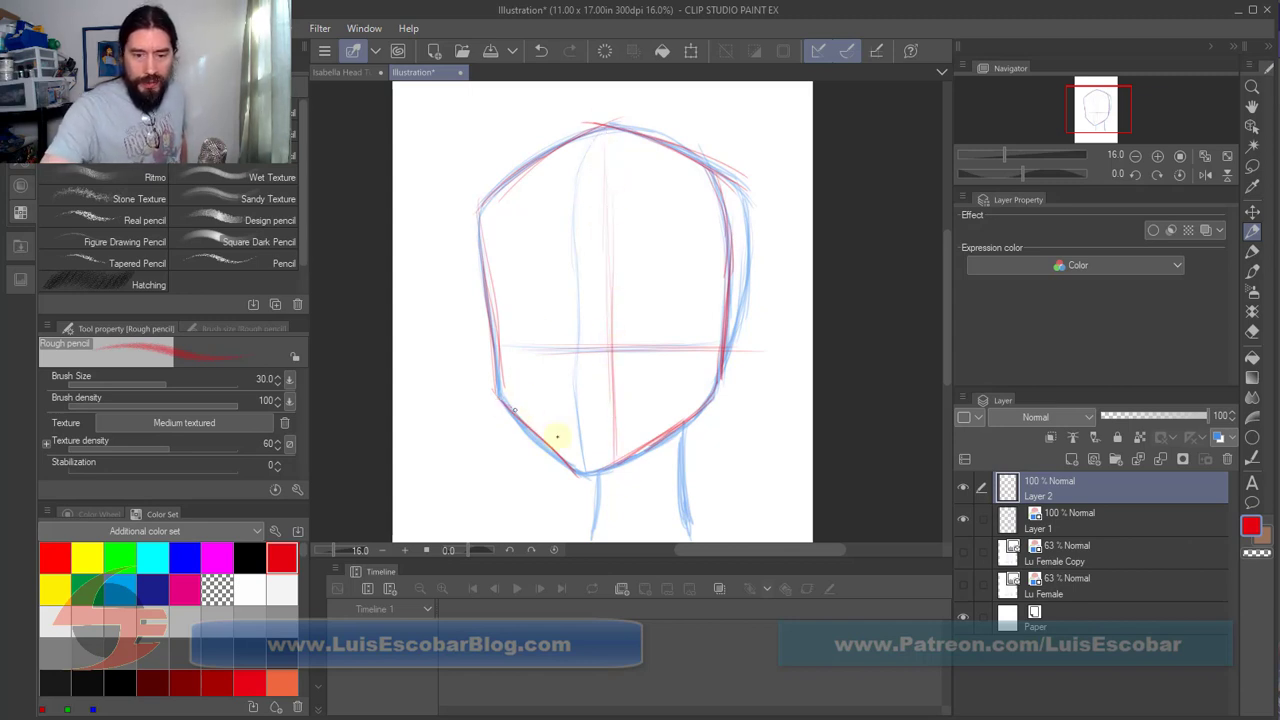
# Step: Redraw both jaw lines to meet at a centered chin and extend the near face side down to the jaw corner
pyautogui.moveTo(513, 408); pyautogui.dragTo(600, 470)
pyautogui.moveTo(540, 426)
pyautogui.mouseDown()
pyautogui.moveTo(619, 481)
pyautogui.moveTo(617, 465)
pyautogui.moveTo(712, 412)
pyautogui.mouseUp()
pyautogui.moveTo(655, 444); pyautogui.dragTo(738, 394)
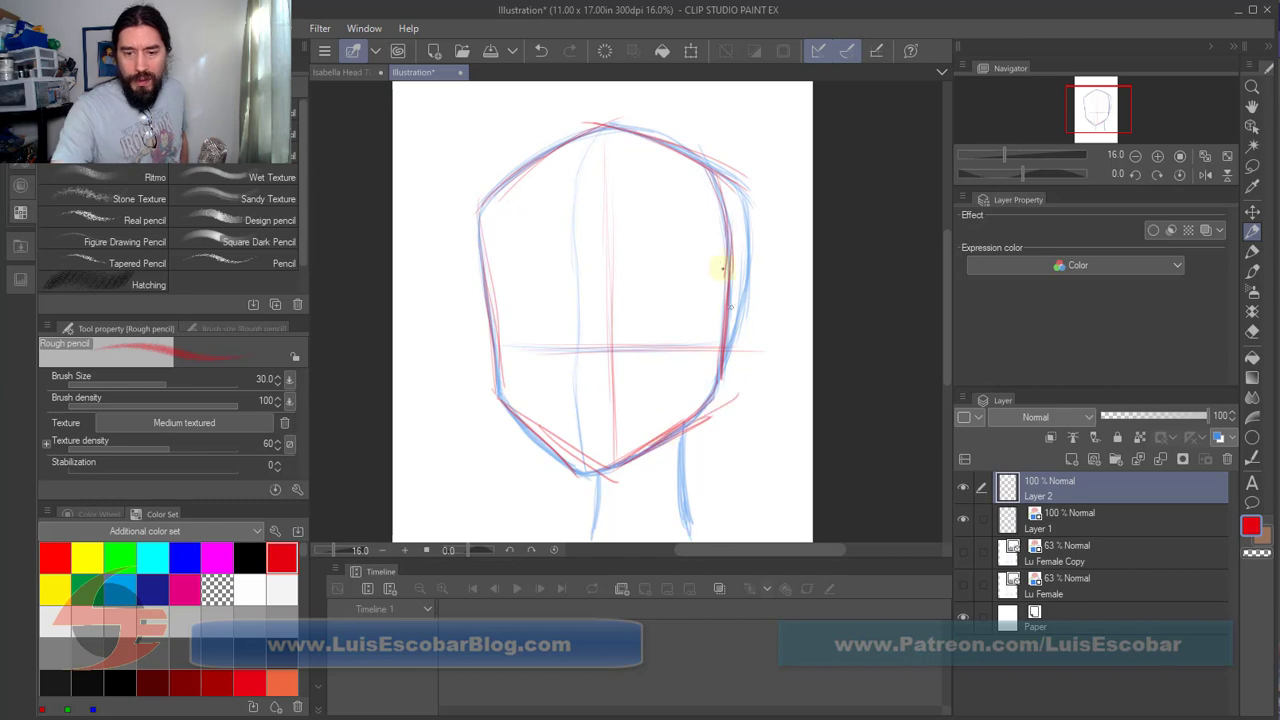
pyautogui.moveTo(722, 264); pyautogui.dragTo(722, 412)
pyautogui.moveTo(724, 410); pyautogui.dragTo(640, 452)
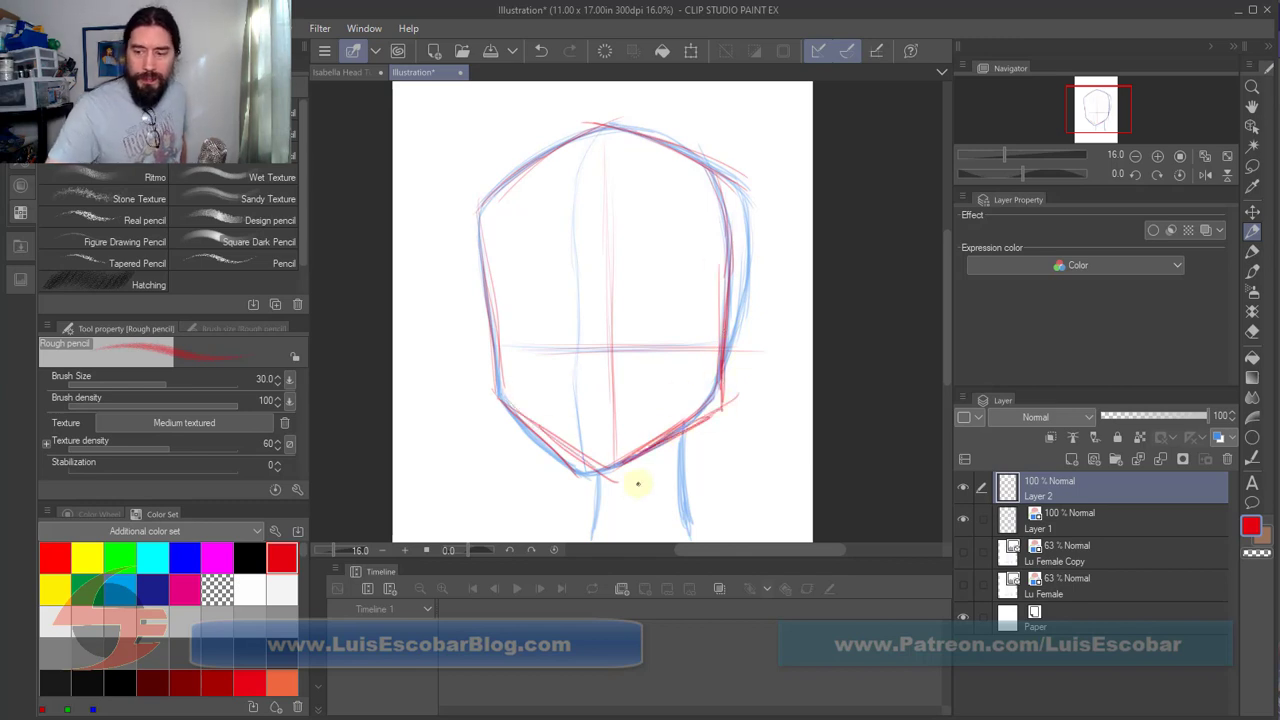
# Step: Lower Layer 1's opacity to 22% and make Layer 2 the active layer again
pyautogui.click(1156, 517)
pyautogui.moveTo(1198, 417); pyautogui.dragTo(1112, 422)
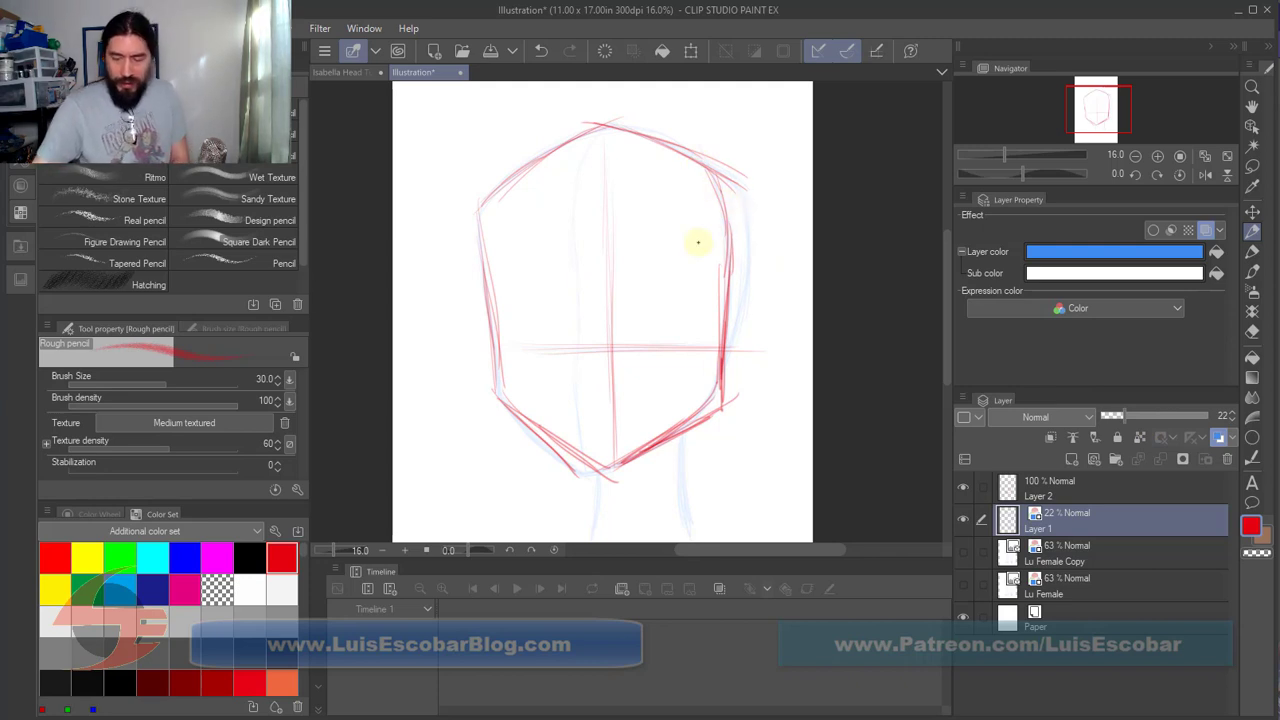
pyautogui.click(1129, 478)
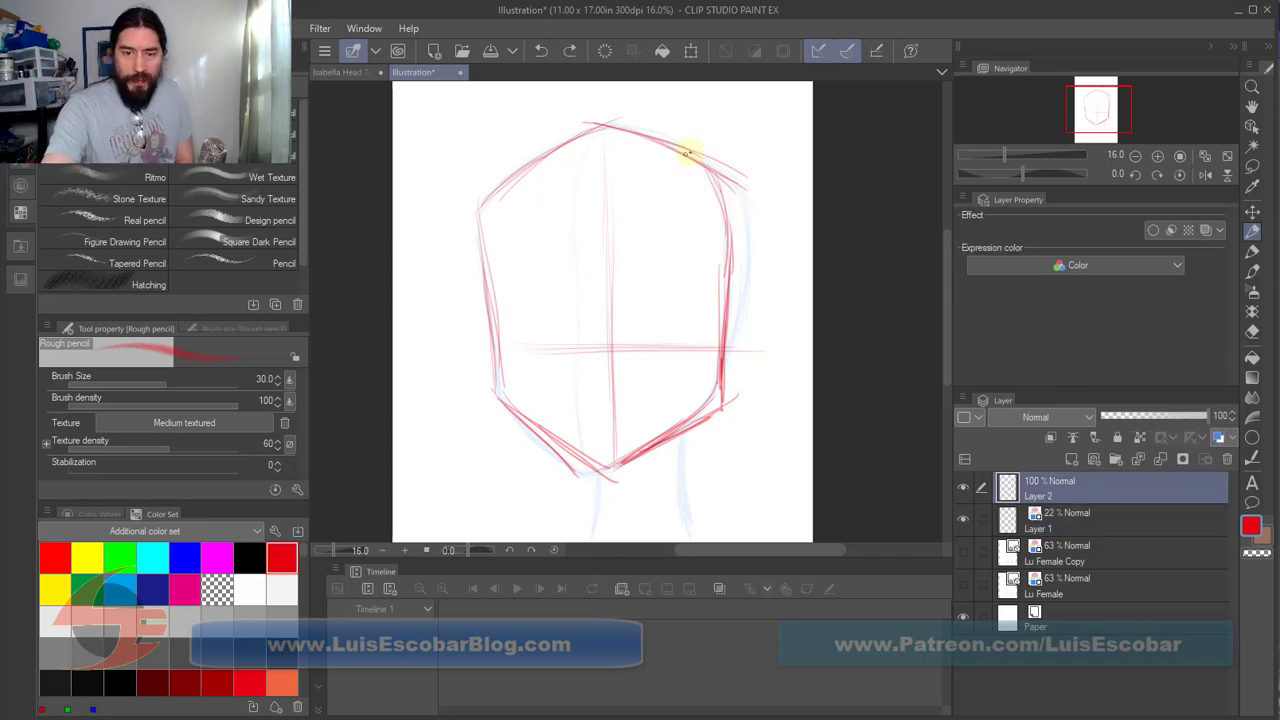
# Step: Darken the sides, jaw and chin of the front-view head and restate its eye line with heavier red strokes
pyautogui.moveTo(687, 153)
pyautogui.mouseDown()
pyautogui.moveTo(731, 195)
pyautogui.moveTo(723, 363)
pyautogui.mouseUp()
pyautogui.moveTo(732, 260); pyautogui.dragTo(721, 400)
pyautogui.moveTo(733, 220); pyautogui.dragTo(720, 398)
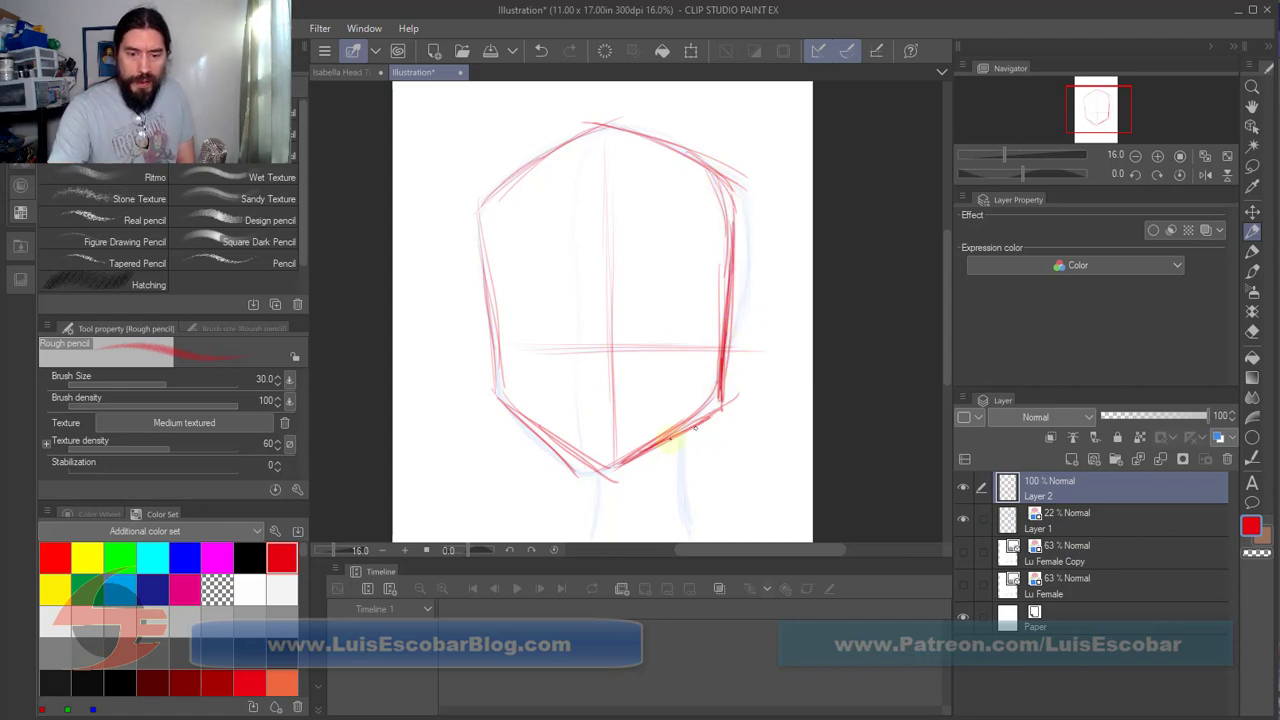
pyautogui.moveTo(500, 391)
pyautogui.mouseDown()
pyautogui.moveTo(606, 466)
pyautogui.moveTo(552, 436)
pyautogui.mouseUp()
pyautogui.moveTo(482, 228)
pyautogui.mouseDown()
pyautogui.moveTo(507, 393)
pyautogui.moveTo(480, 236)
pyautogui.moveTo(574, 133)
pyautogui.moveTo(492, 191)
pyautogui.moveTo(614, 128)
pyautogui.moveTo(686, 158)
pyautogui.moveTo(651, 138)
pyautogui.moveTo(742, 207)
pyautogui.moveTo(720, 394)
pyautogui.mouseUp()
pyautogui.moveTo(738, 242)
pyautogui.mouseDown()
pyautogui.moveTo(721, 388)
pyautogui.moveTo(612, 466)
pyautogui.mouseUp()
pyautogui.moveTo(676, 428); pyautogui.dragTo(616, 464)
pyautogui.moveTo(530, 418); pyautogui.dragTo(628, 468)
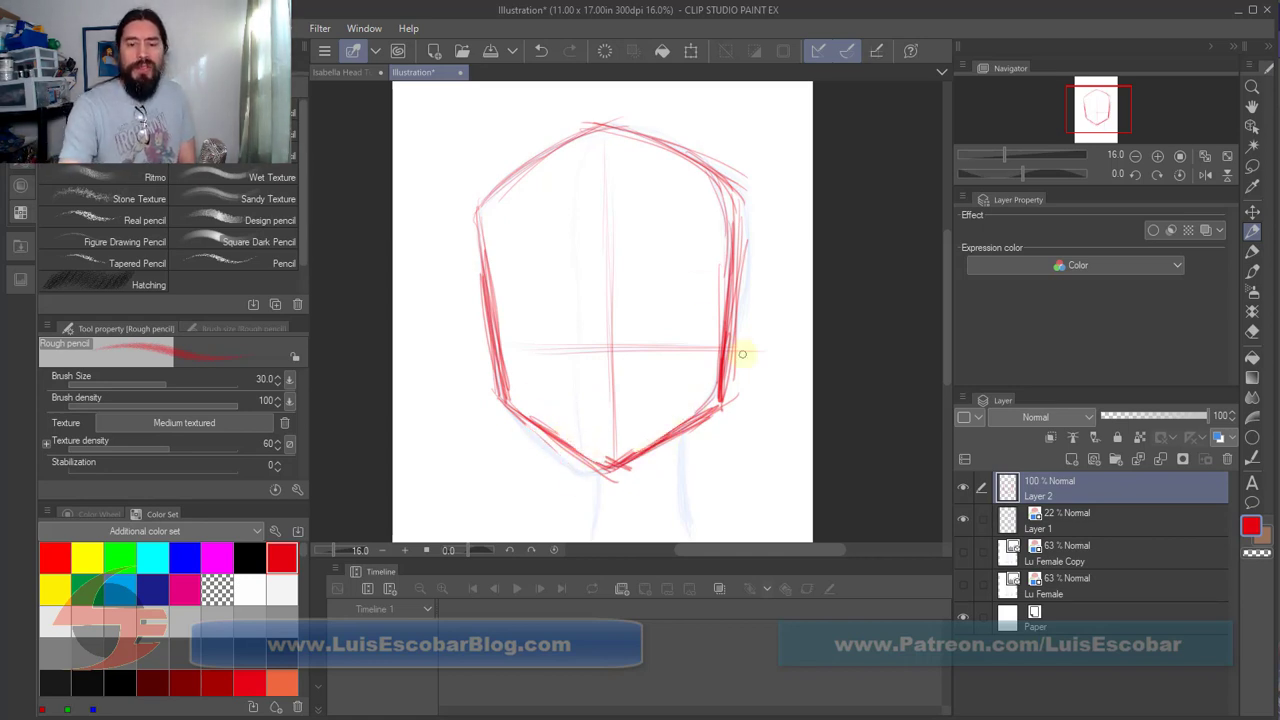
pyautogui.moveTo(508, 356); pyautogui.dragTo(690, 349)
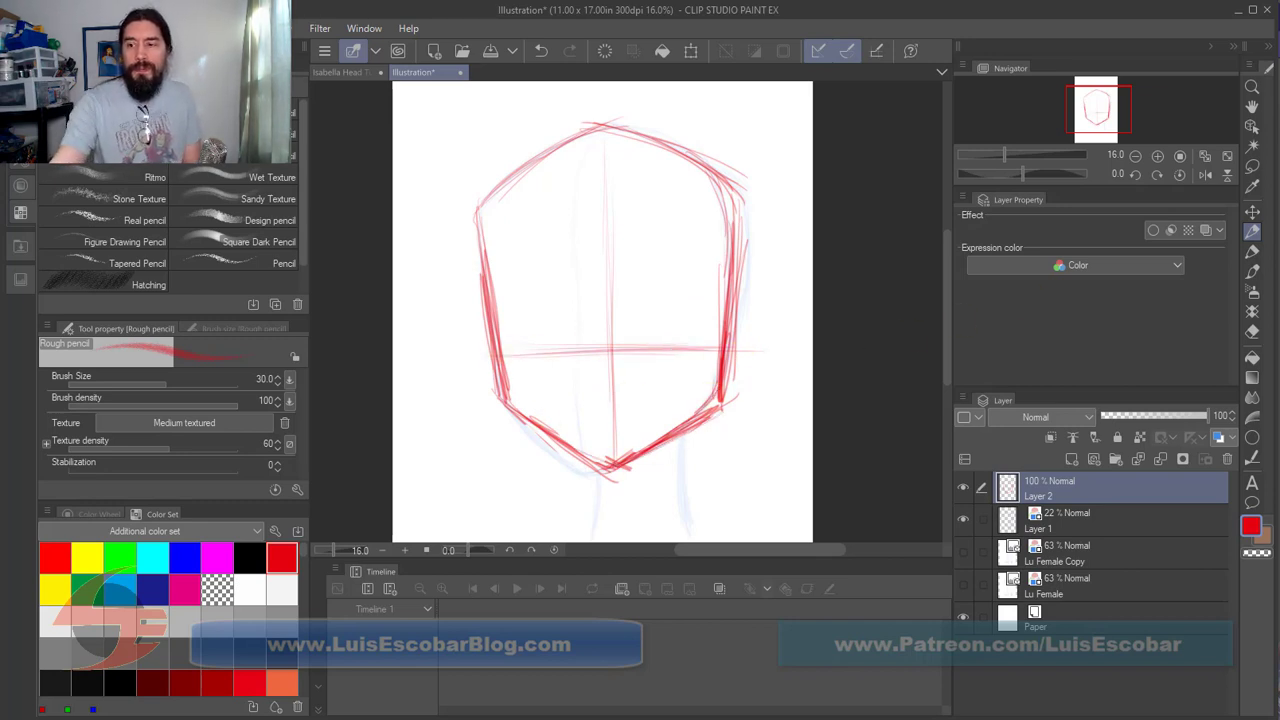
# Step: Shift the front-view head on Layer 2 slightly to the right with Move layer, and return to the Rough pencil
pyautogui.click(1251, 211)
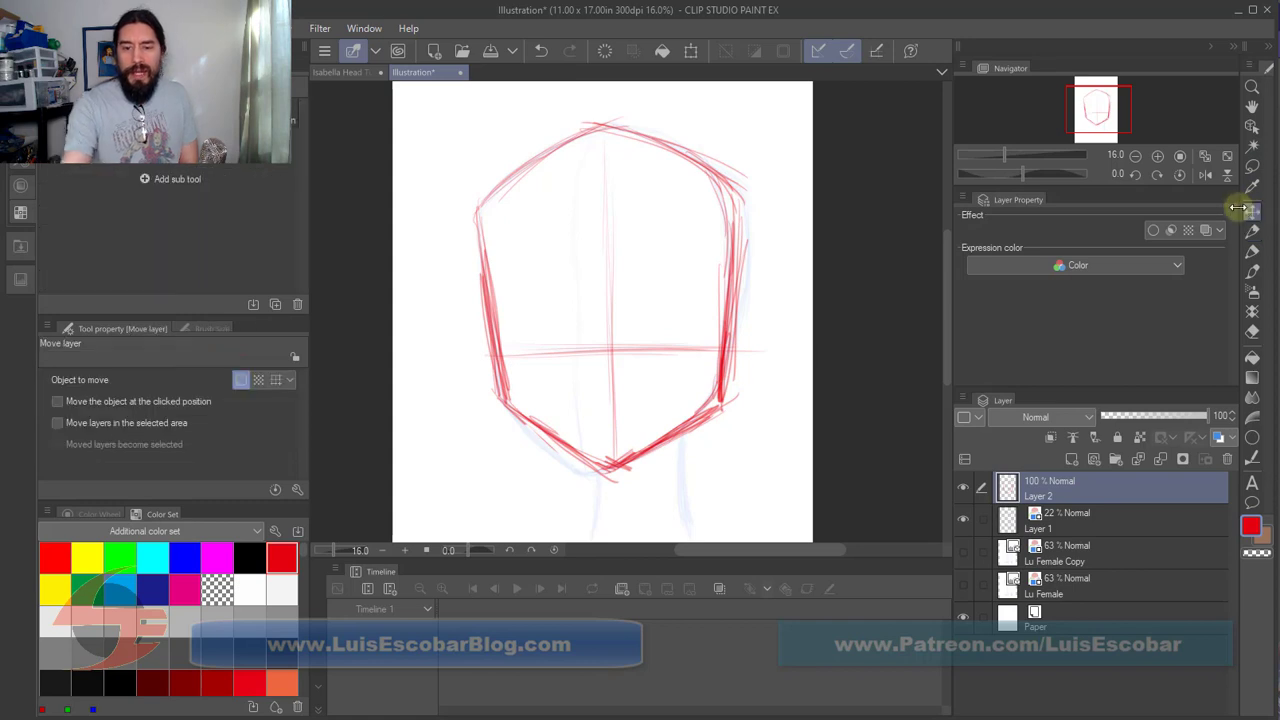
pyautogui.moveTo(686, 394); pyautogui.dragTo(700, 386)
pyautogui.click(1252, 231)
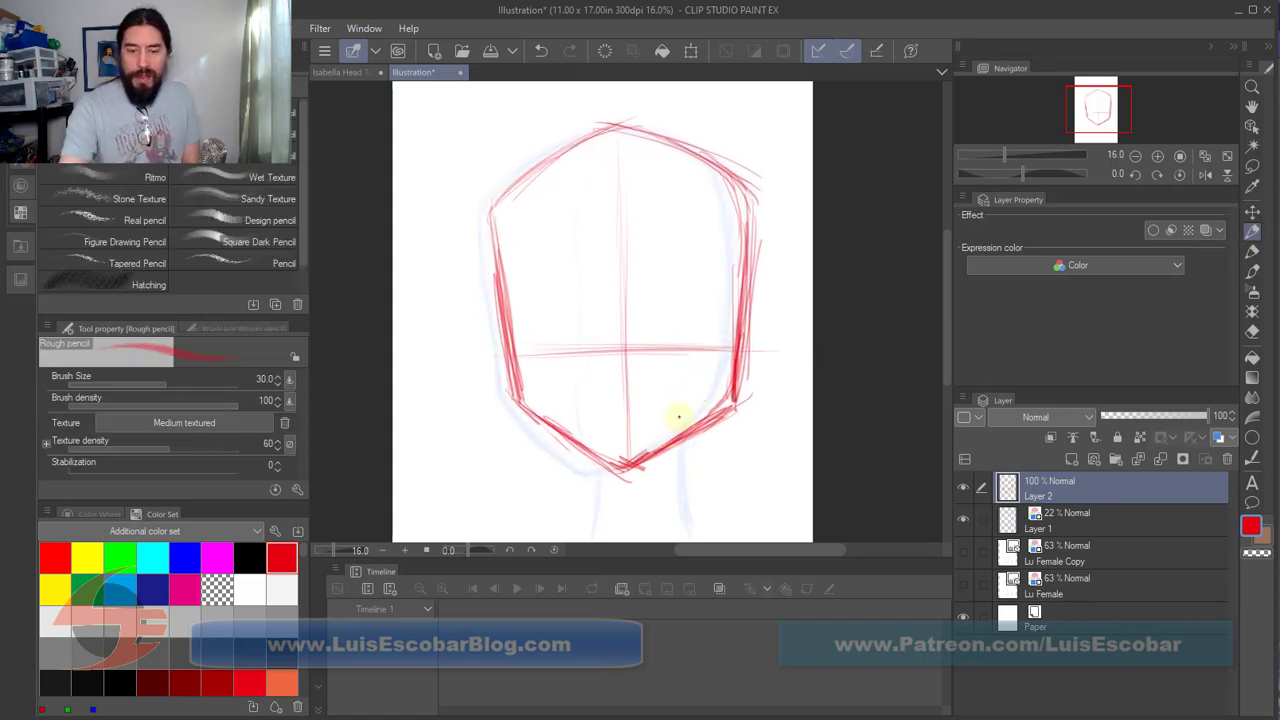
# Step: Draw the two sides of the neck in red below the front-view jaw
pyautogui.moveTo(672, 440); pyautogui.dragTo(675, 524)
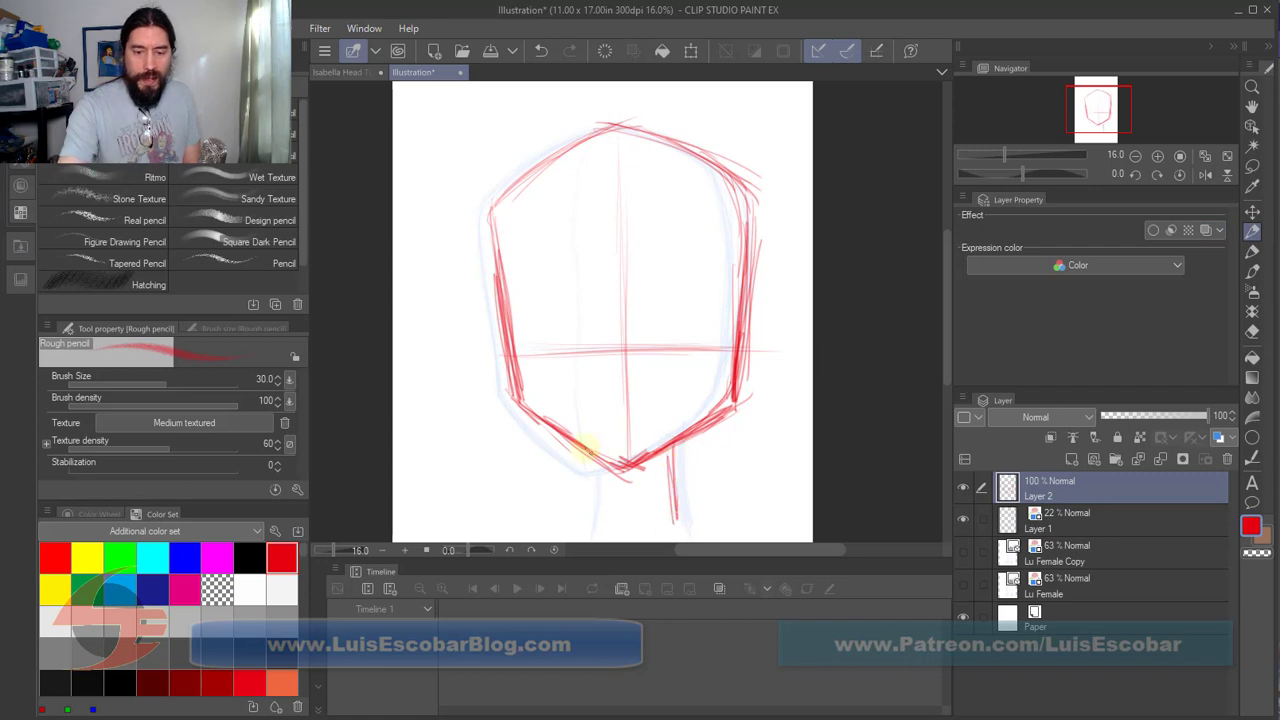
pyautogui.moveTo(588, 452)
pyautogui.mouseDown()
pyautogui.moveTo(588, 518)
pyautogui.moveTo(583, 494)
pyautogui.moveTo(578, 532)
pyautogui.mouseUp()
pyautogui.moveTo(670, 445)
pyautogui.mouseDown()
pyautogui.moveTo(680, 526)
pyautogui.moveTo(672, 502)
pyautogui.mouseUp()
# Step: Strengthen the cranium, both face sides and the jaw of the front-view head
pyautogui.moveTo(478, 205); pyautogui.dragTo(604, 132)
pyautogui.moveTo(596, 126); pyautogui.dragTo(729, 177)
pyautogui.moveTo(656, 142)
pyautogui.mouseDown()
pyautogui.moveTo(756, 196)
pyautogui.moveTo(740, 400)
pyautogui.mouseUp()
pyautogui.moveTo(497, 205)
pyautogui.mouseDown()
pyautogui.moveTo(494, 343)
pyautogui.moveTo(556, 432)
pyautogui.mouseUp()
pyautogui.moveTo(760, 200)
pyautogui.mouseDown()
pyautogui.moveTo(726, 406)
pyautogui.moveTo(645, 460)
pyautogui.mouseUp()
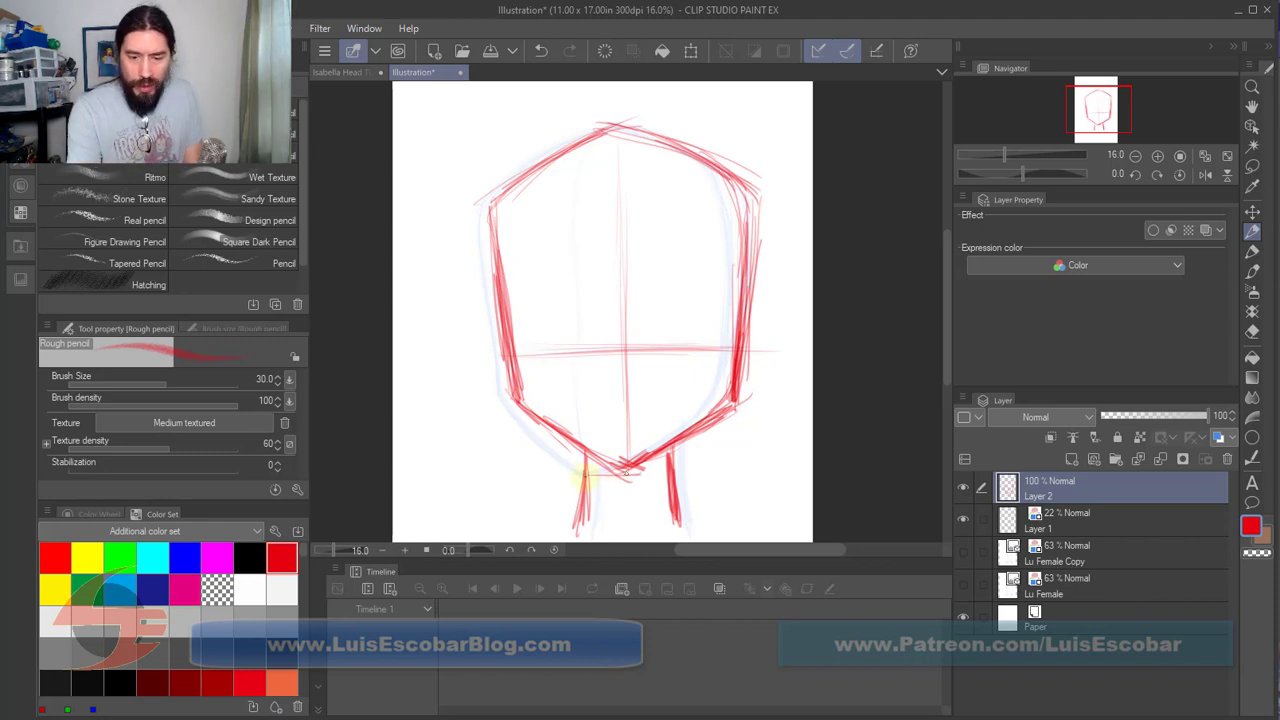
# Step: Add a short horizontal line under the chin and darken the left side and jaw of the front-view head
pyautogui.moveTo(585, 478)
pyautogui.mouseDown()
pyautogui.moveTo(694, 420)
pyautogui.moveTo(626, 472)
pyautogui.mouseUp()
pyautogui.moveTo(540, 416)
pyautogui.mouseDown()
pyautogui.moveTo(620, 472)
pyautogui.moveTo(604, 464)
pyautogui.mouseUp()
pyautogui.moveTo(498, 280)
pyautogui.mouseDown()
pyautogui.moveTo(518, 404)
pyautogui.moveTo(510, 388)
pyautogui.mouseUp()
pyautogui.moveTo(494, 200)
pyautogui.mouseDown()
pyautogui.moveTo(591, 131)
pyautogui.moveTo(643, 131)
pyautogui.moveTo(754, 217)
pyautogui.moveTo(730, 422)
pyautogui.moveTo(615, 465)
pyautogui.mouseUp()
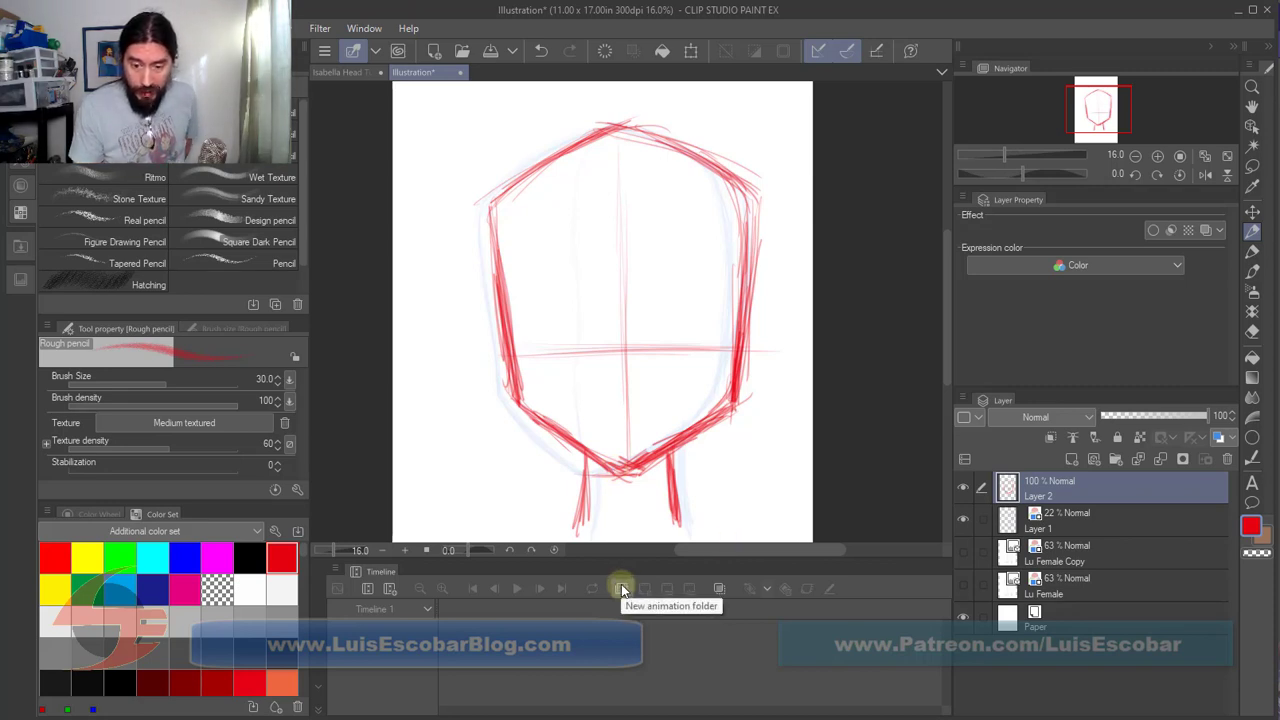
# Step: Create a new timeline with a frame rate of 24 fps
pyautogui.click(386, 588)
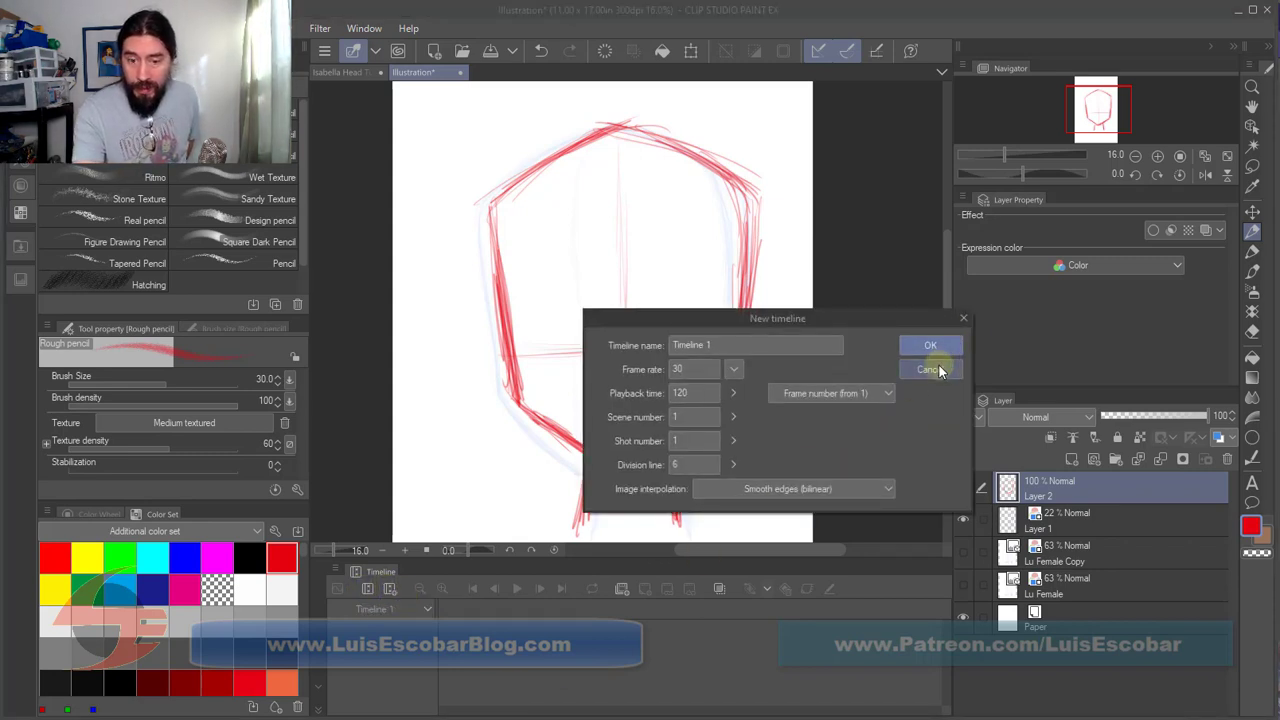
pyautogui.click(734, 369)
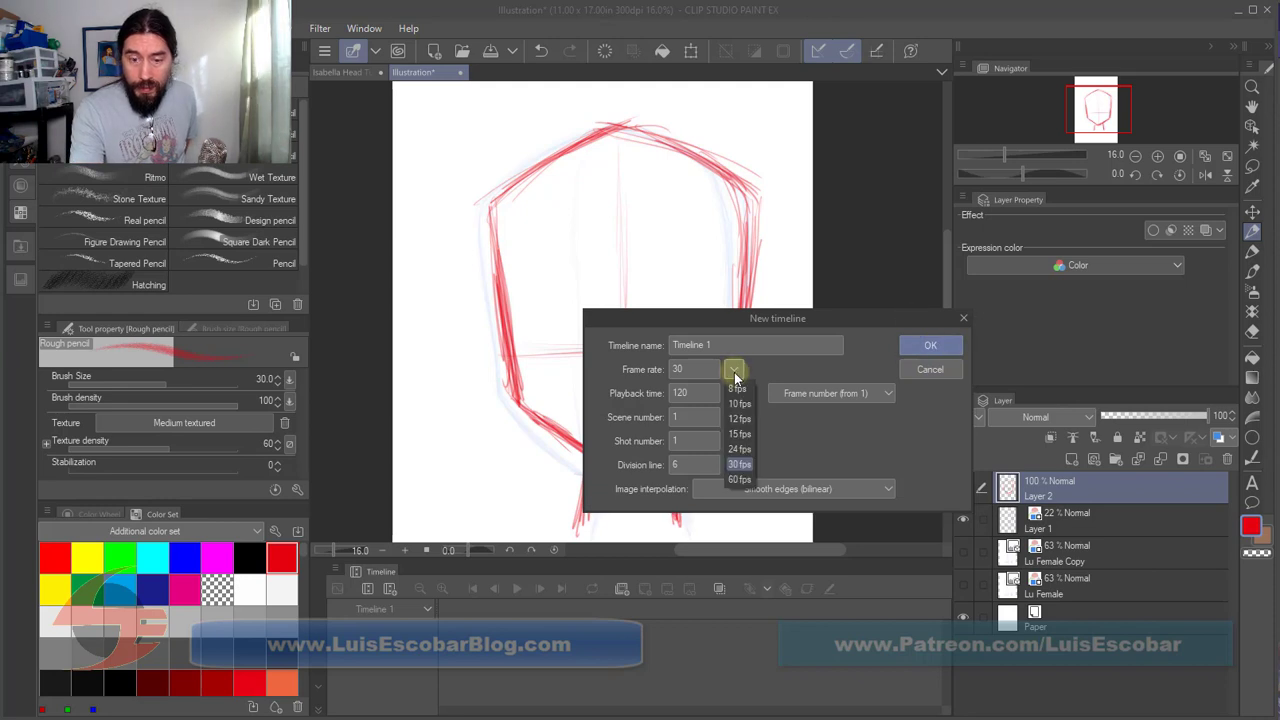
pyautogui.click(740, 449)
pyautogui.click(930, 345)
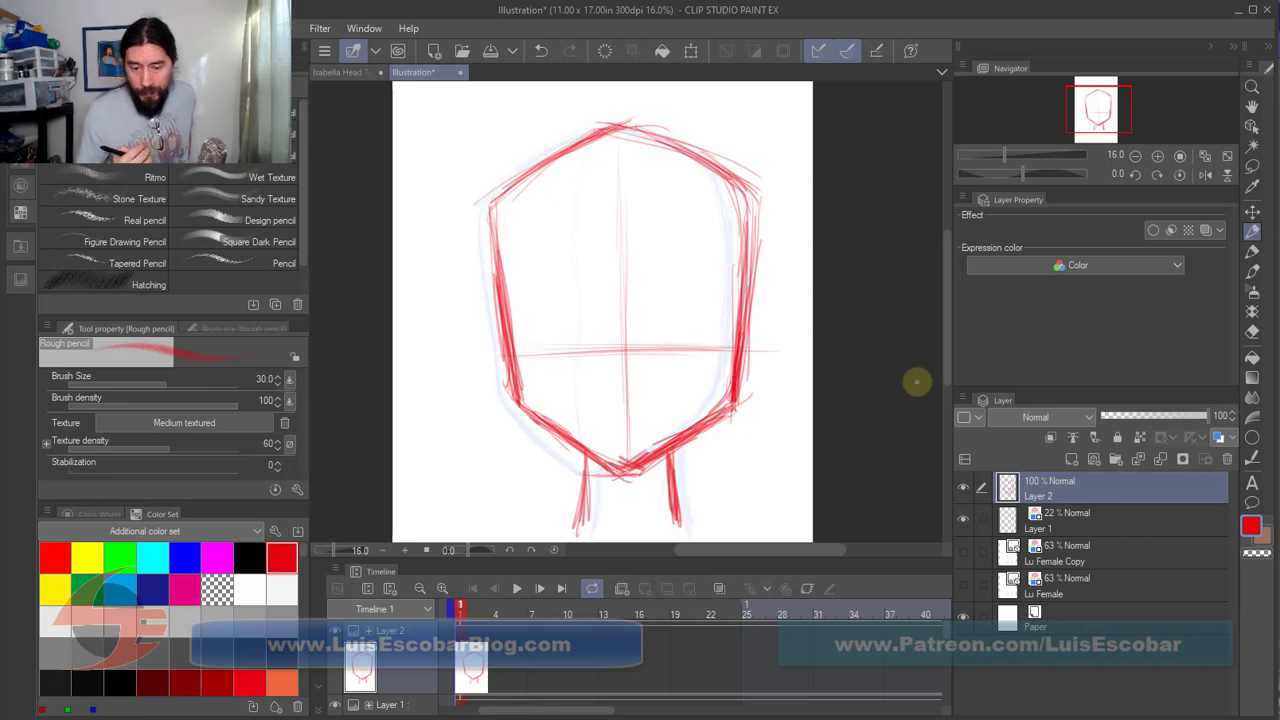
# Step: Enlarge the timeline area and shift Layer 2's clip so it starts at frame 2
pyautogui.click(484, 679)
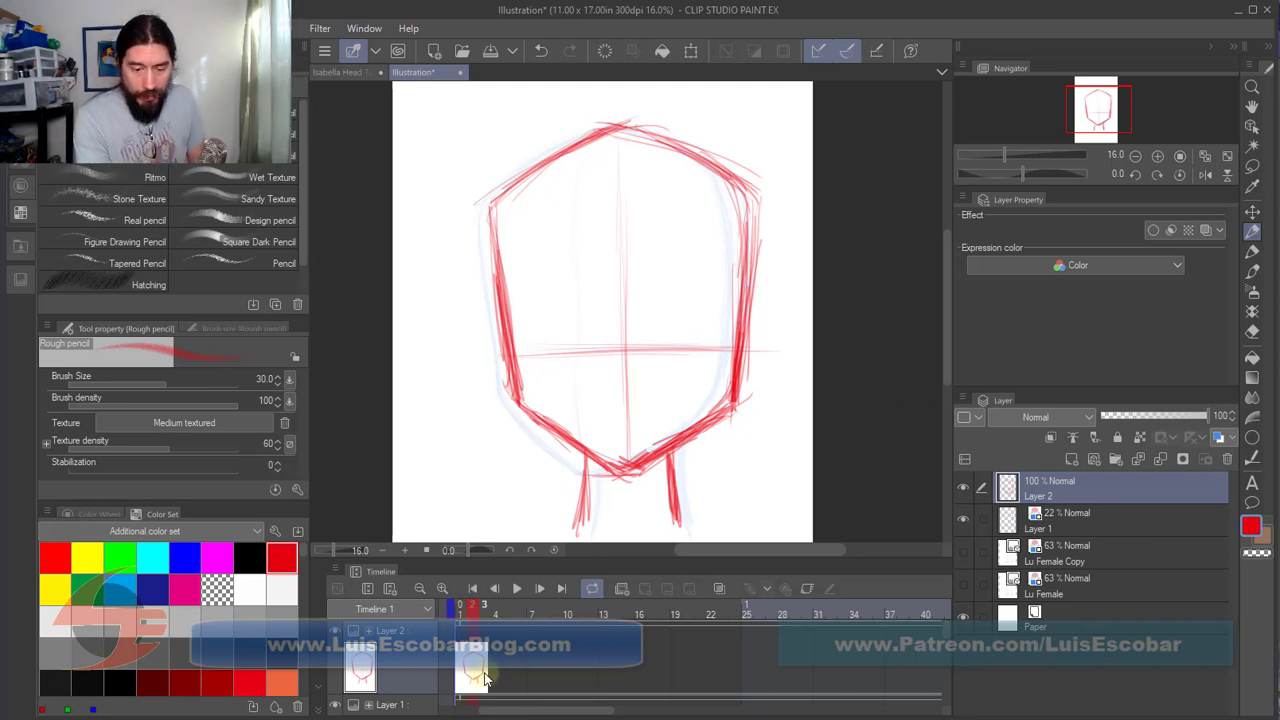
pyautogui.click(1111, 523)
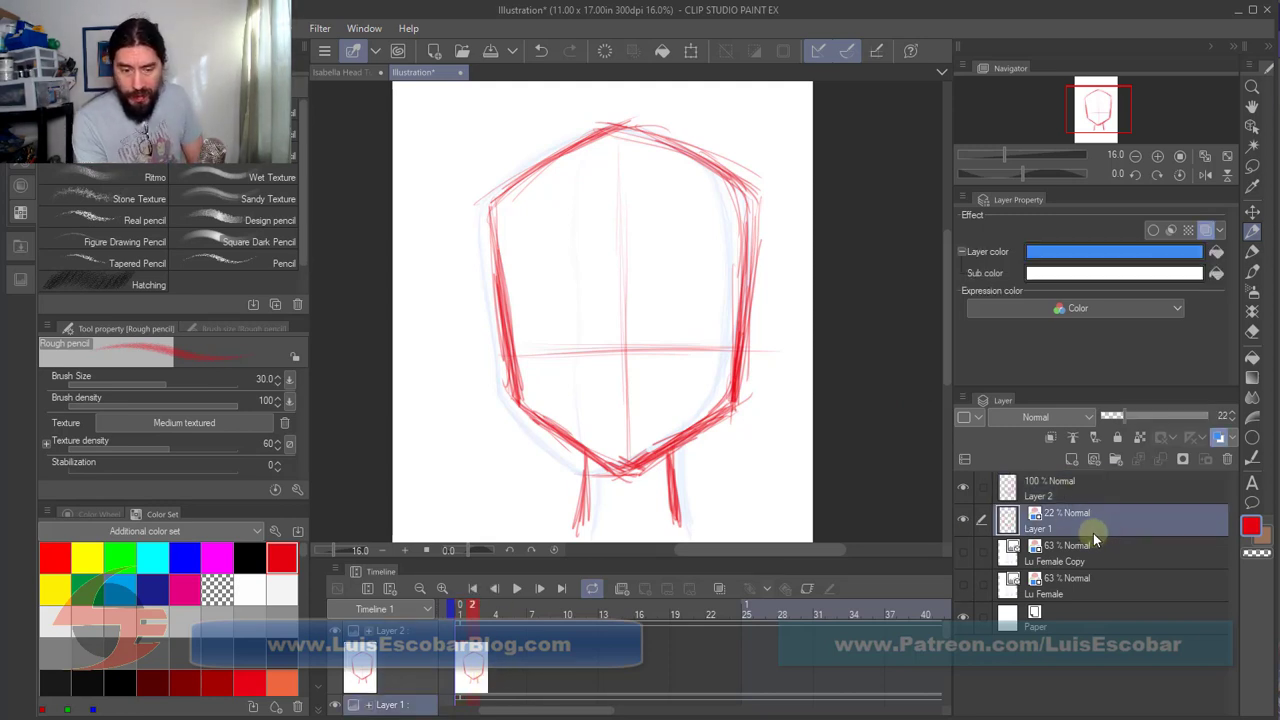
pyautogui.click(1099, 491)
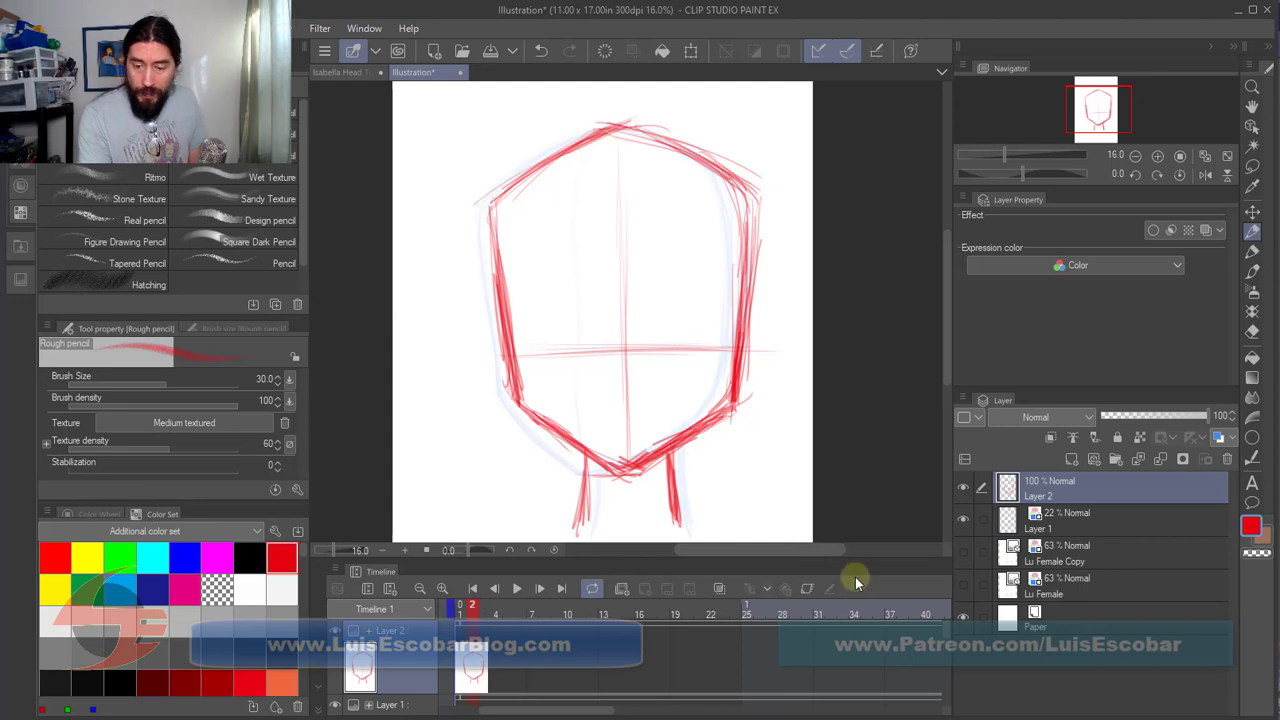
pyautogui.moveTo(866, 558); pyautogui.dragTo(840, 397)
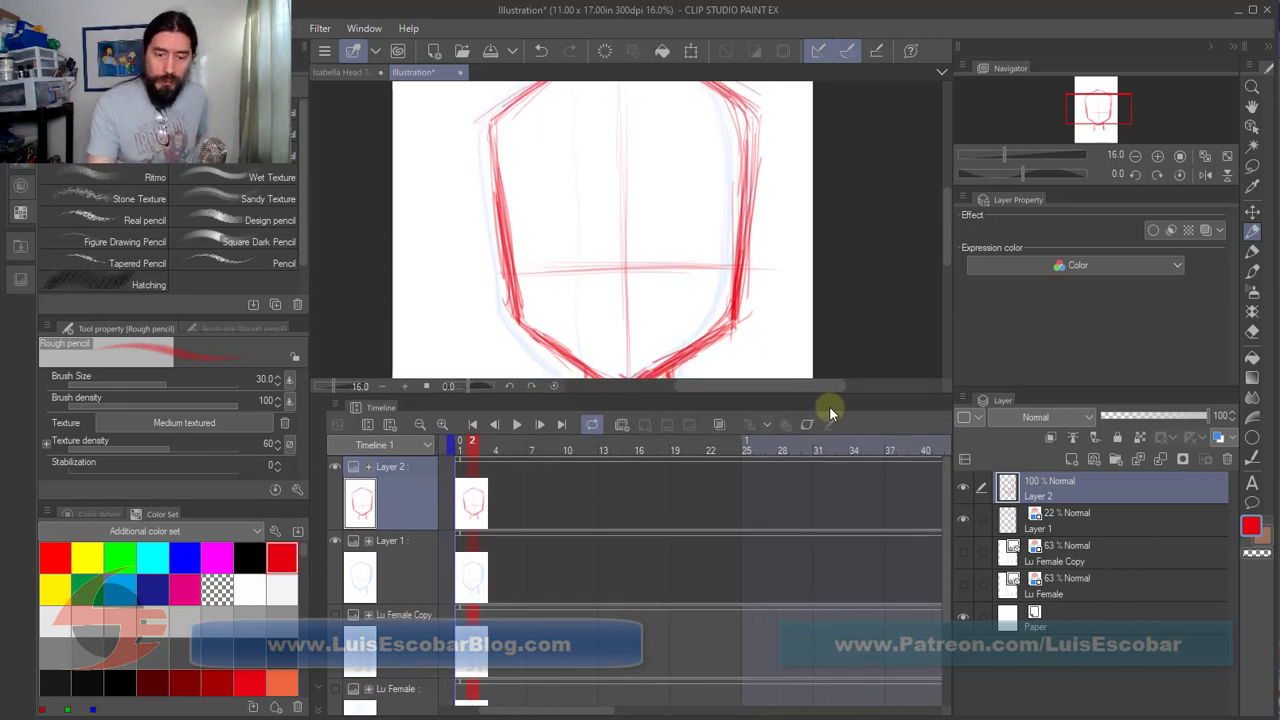
pyautogui.click(480, 571)
pyautogui.click(478, 507)
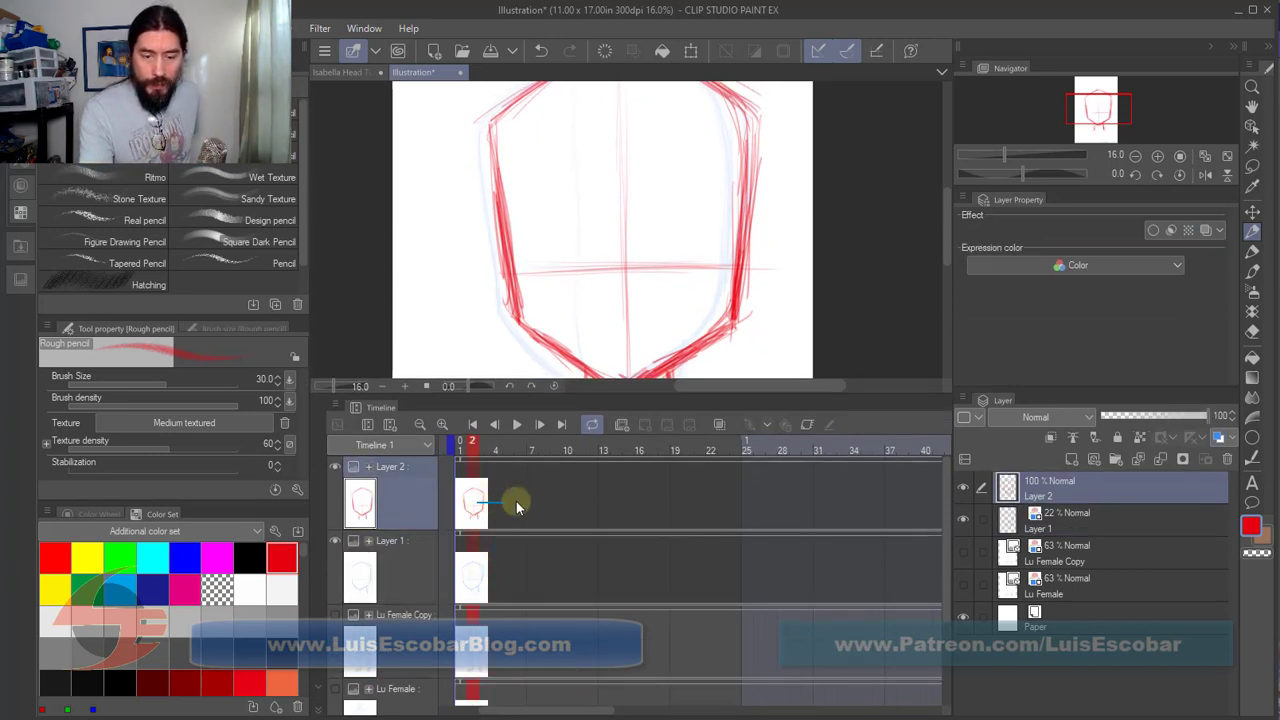
pyautogui.click(481, 446)
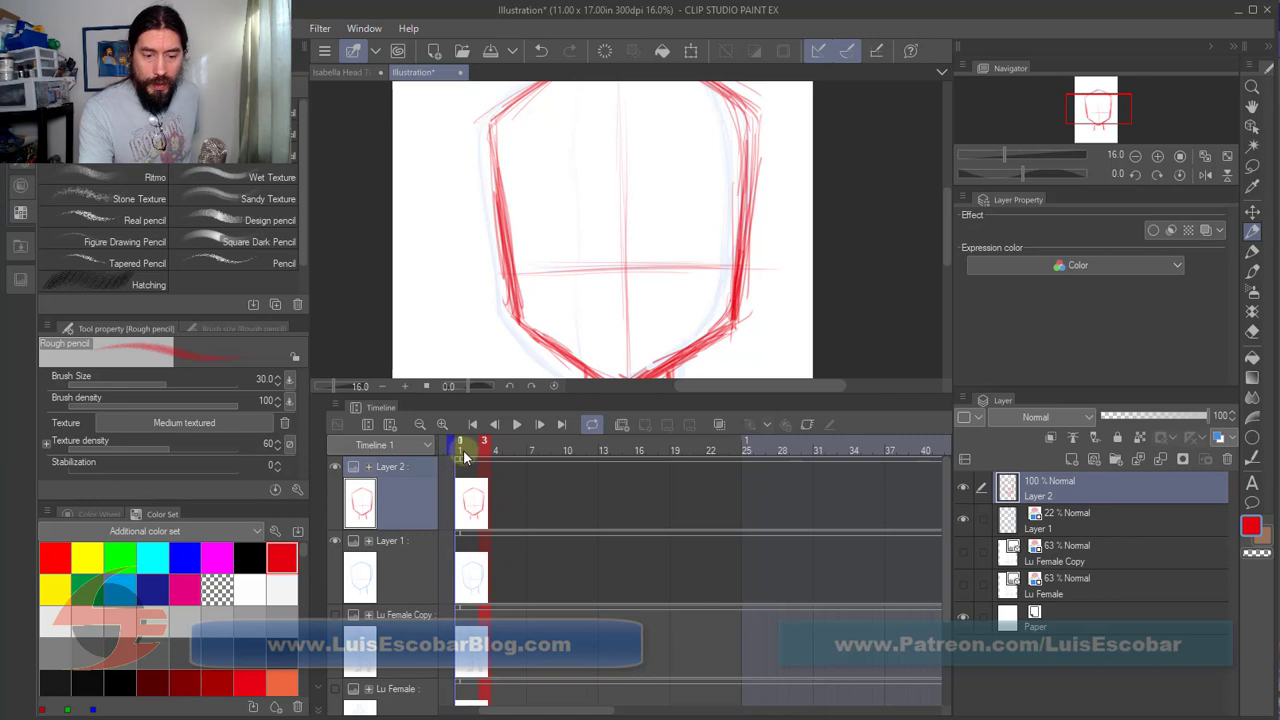
pyautogui.moveTo(474, 460)
pyautogui.mouseDown()
pyautogui.moveTo(524, 461)
pyautogui.moveTo(506, 462)
pyautogui.moveTo(516, 470)
pyautogui.mouseUp()
pyautogui.click(478, 571)
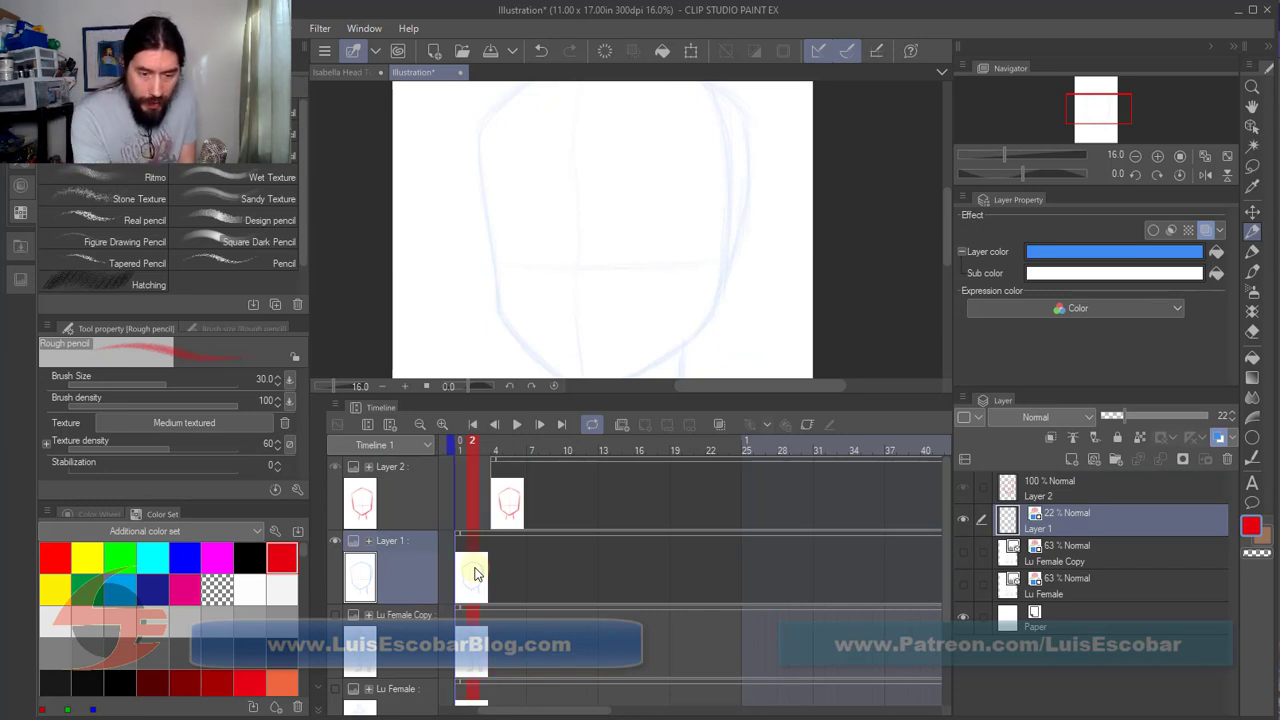
pyautogui.press('Left')
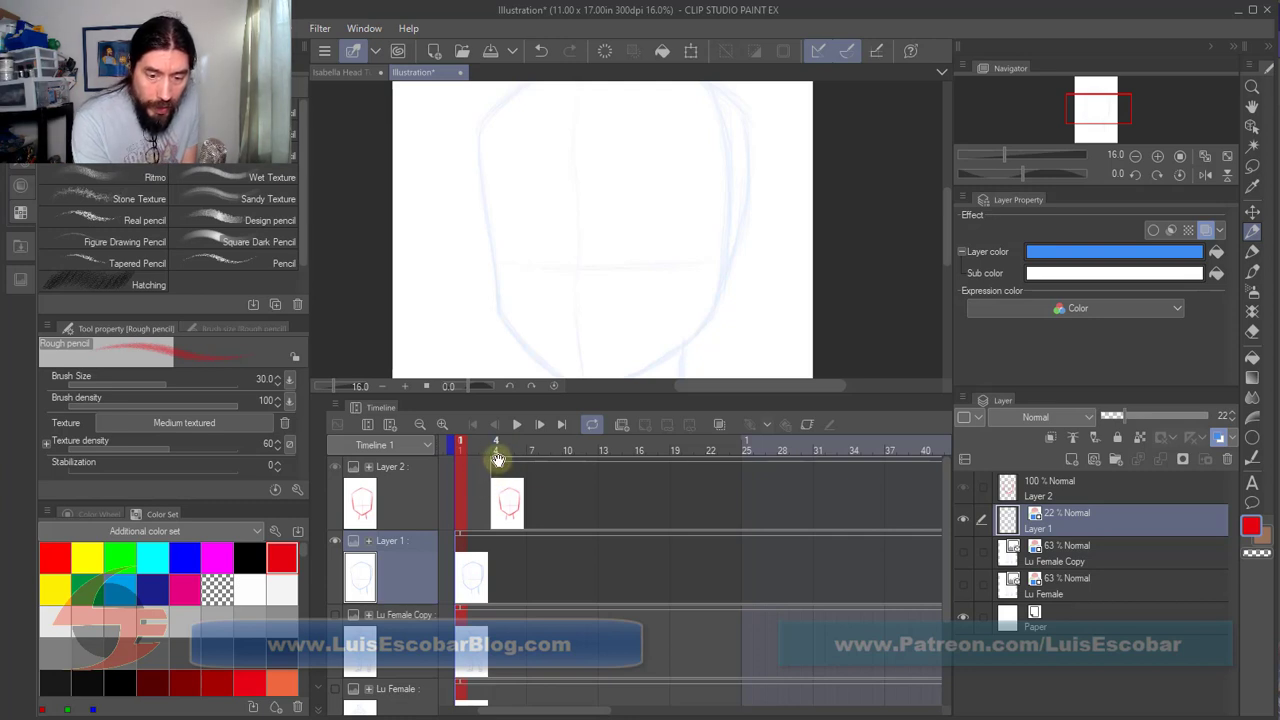
pyautogui.moveTo(497, 459); pyautogui.dragTo(484, 458)
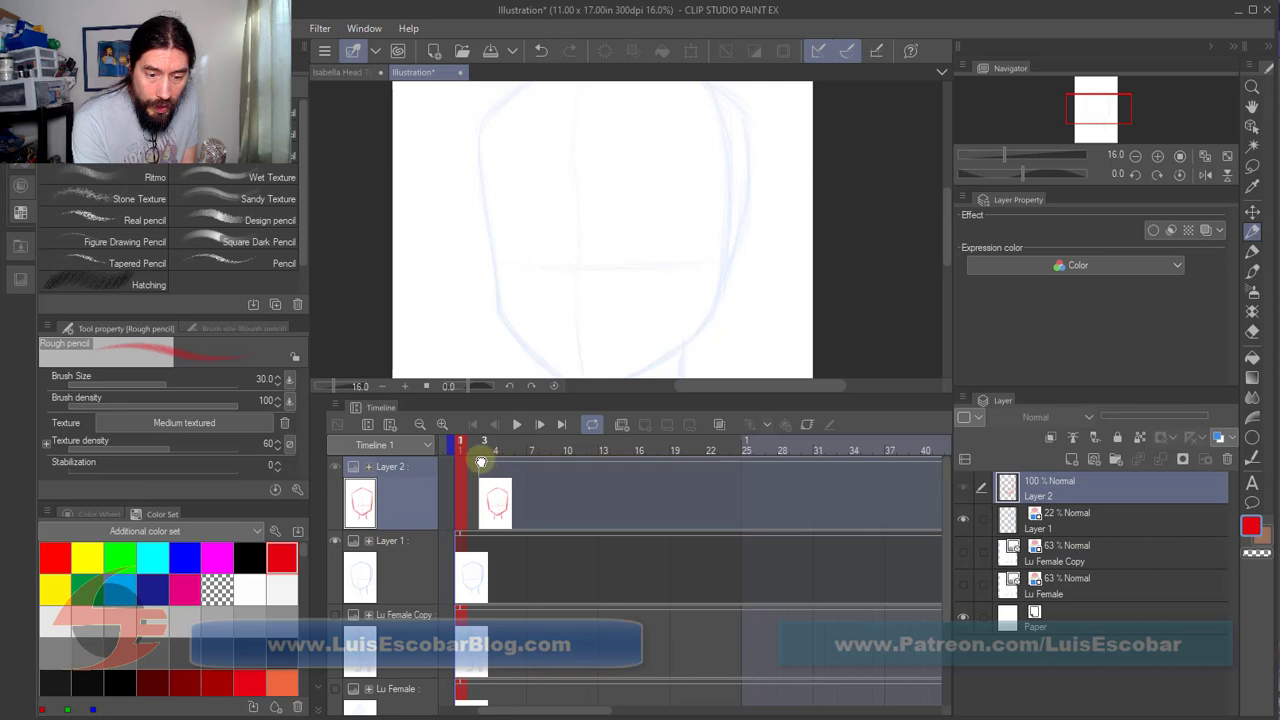
pyautogui.moveTo(481, 462); pyautogui.dragTo(470, 459)
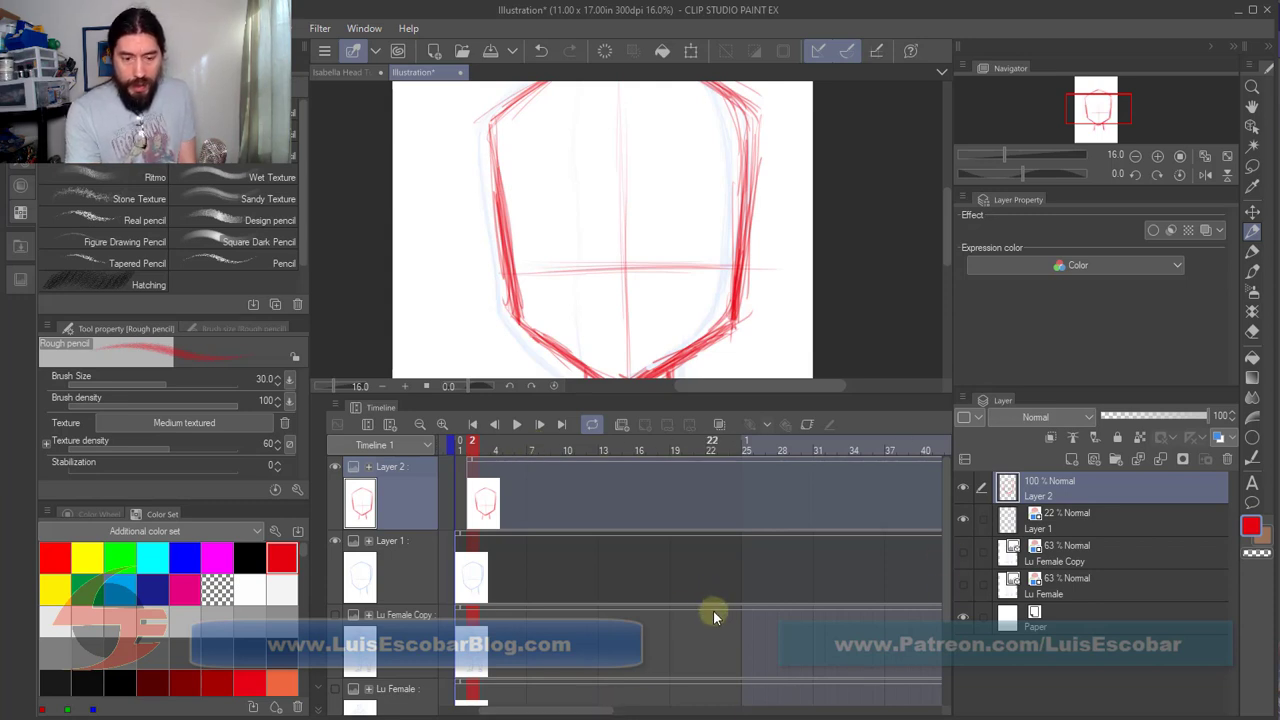
# Step: Pull the end of Layer 1's clip back from the timeline's end to frame 3
pyautogui.click(419, 423)
pyautogui.click(418, 423)
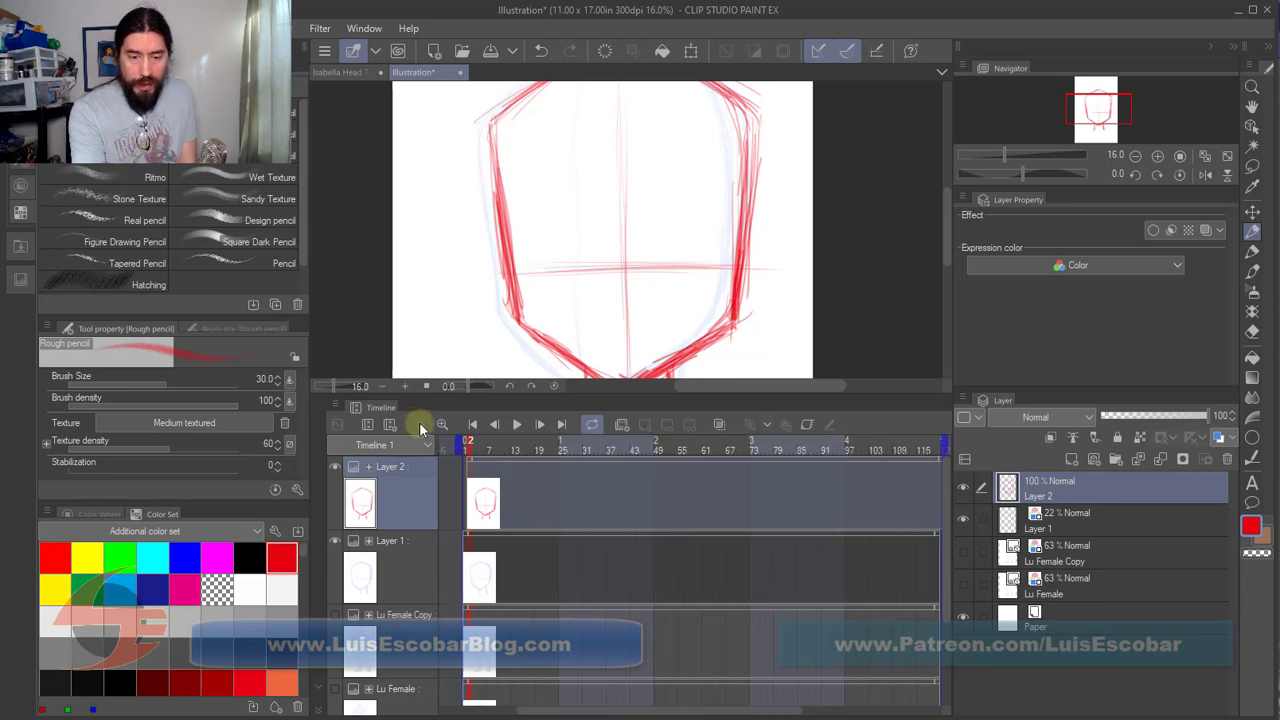
pyautogui.click(933, 531)
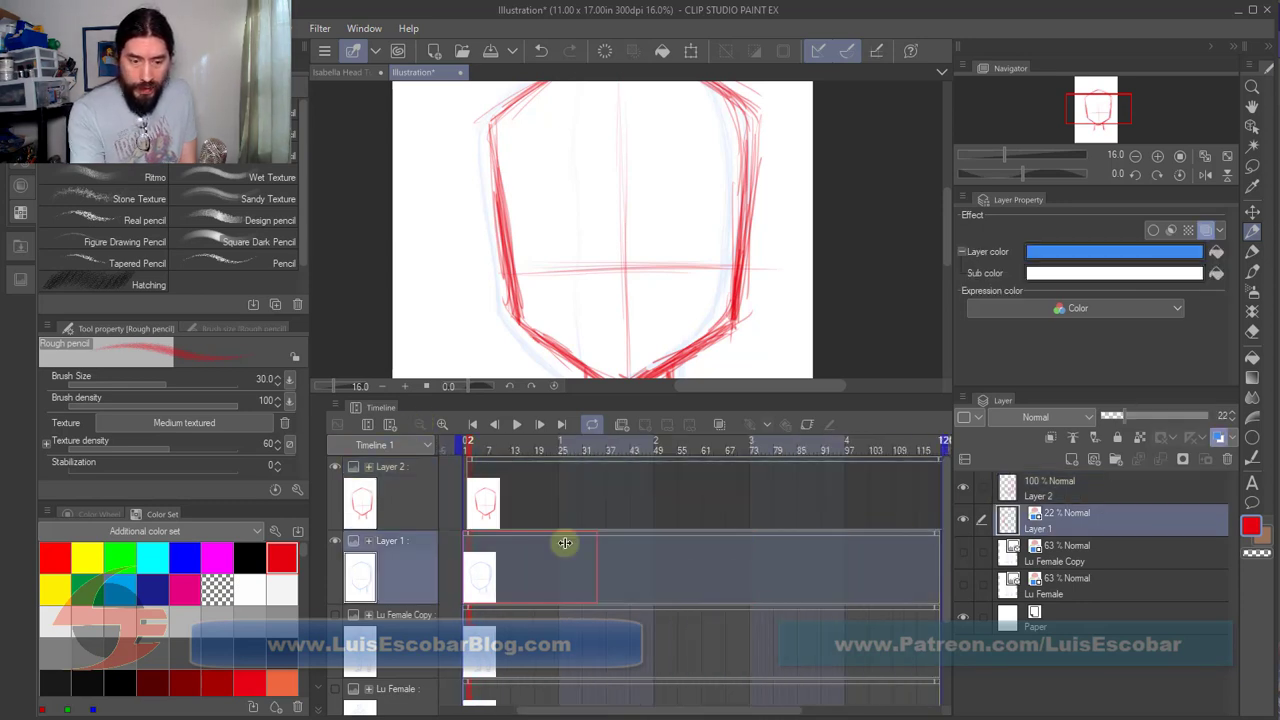
pyautogui.moveTo(478, 543); pyautogui.dragTo(474, 543)
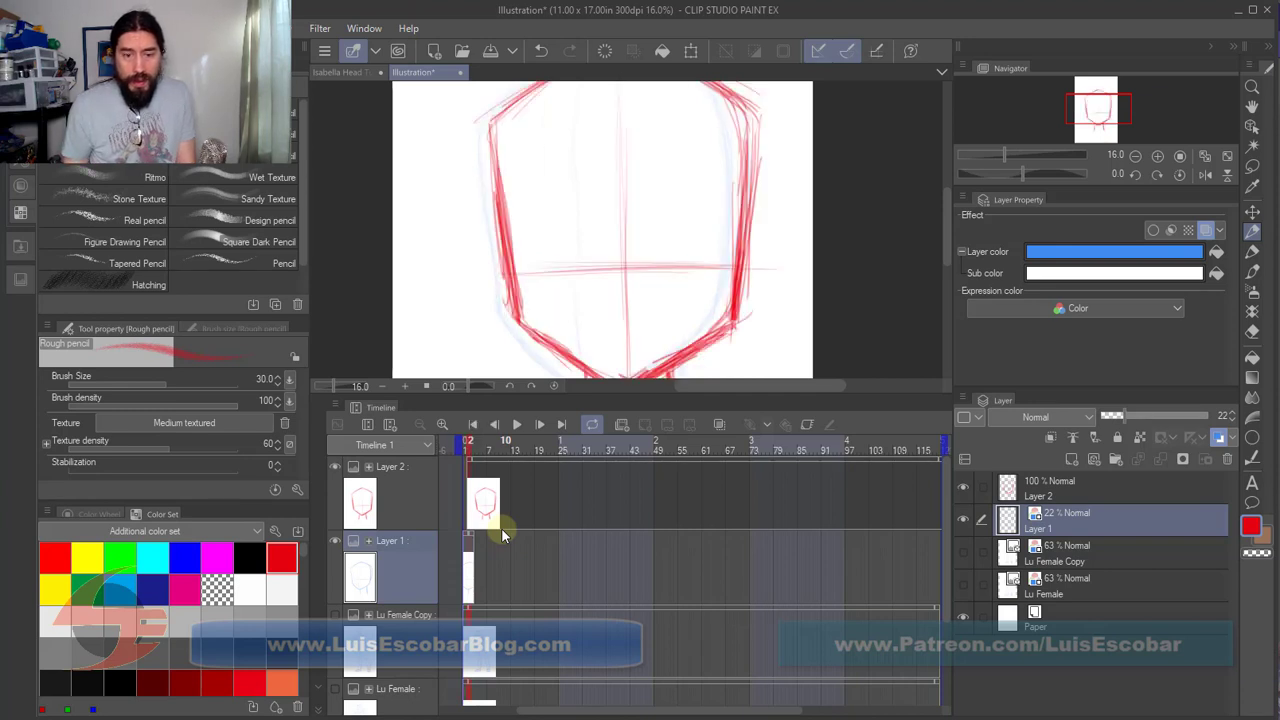
# Step: Shorten Layer 2's clip from the timeline's end so it finishes at frame 3
pyautogui.moveTo(940, 456); pyautogui.dragTo(920, 472)
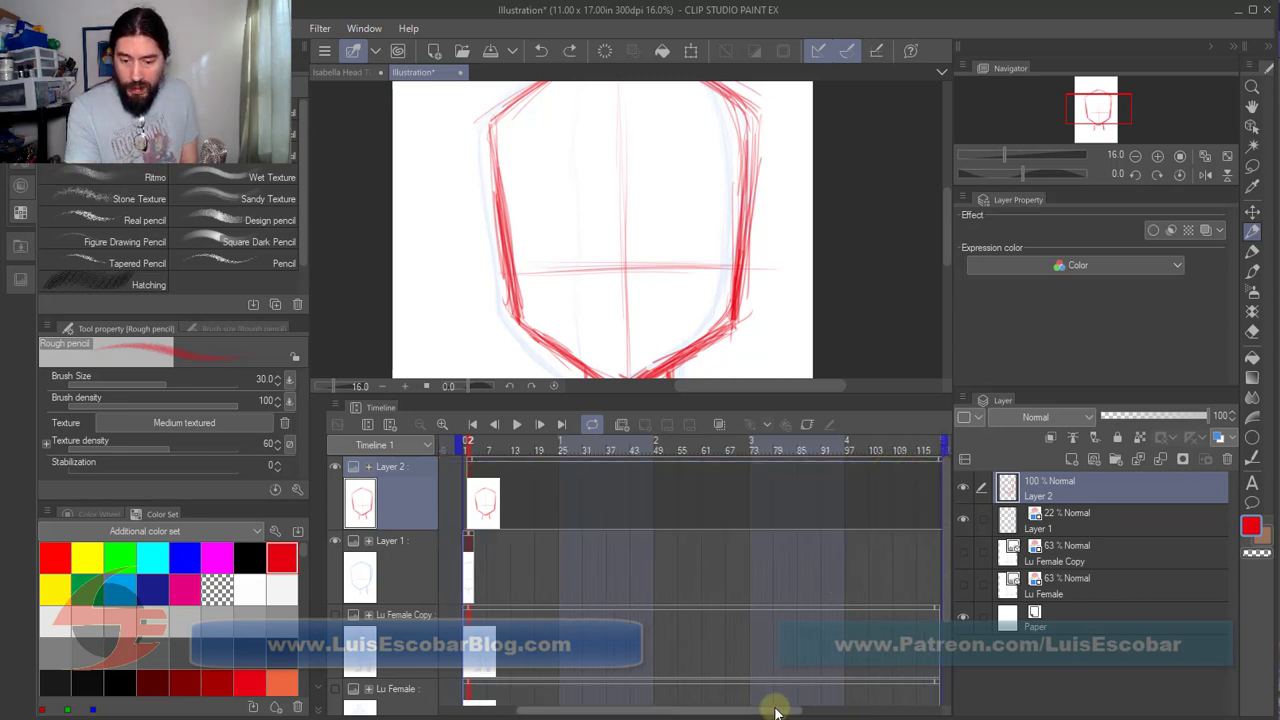
pyautogui.moveTo(771, 706)
pyautogui.mouseDown()
pyautogui.moveTo(872, 705)
pyautogui.moveTo(771, 705)
pyautogui.moveTo(786, 705)
pyautogui.mouseUp()
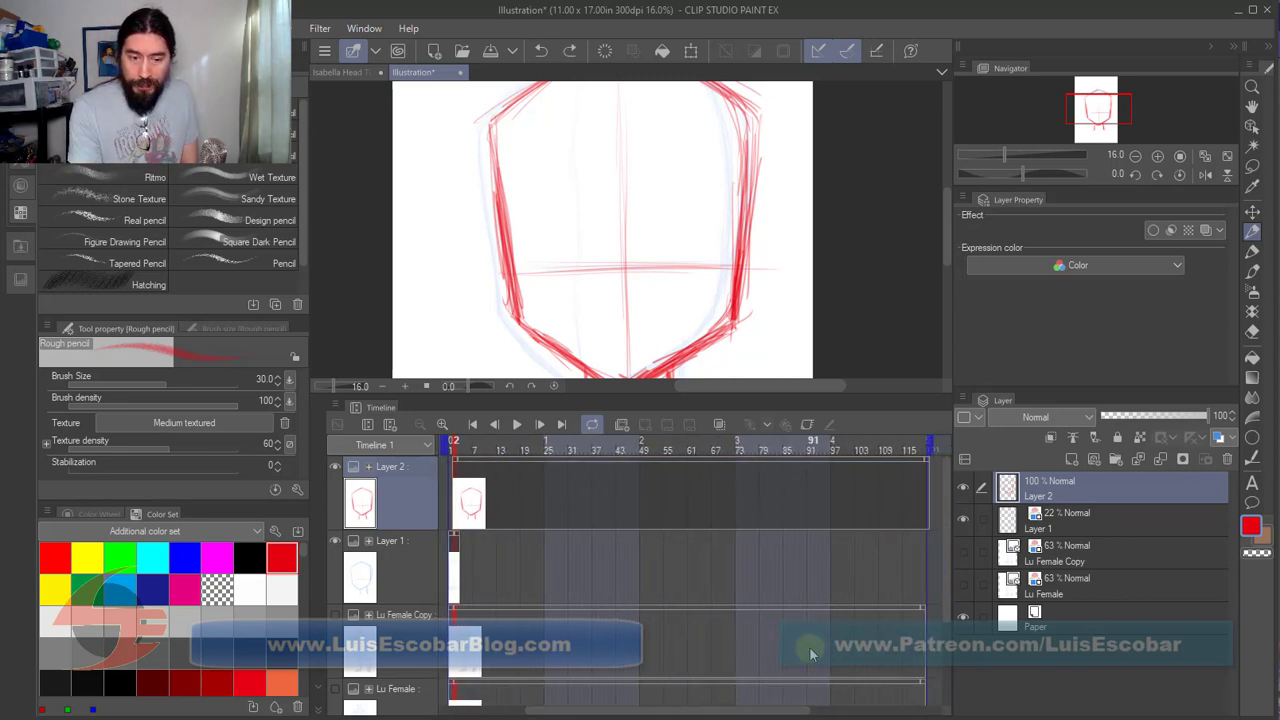
pyautogui.moveTo(930, 452); pyautogui.dragTo(920, 449)
pyautogui.click(916, 458)
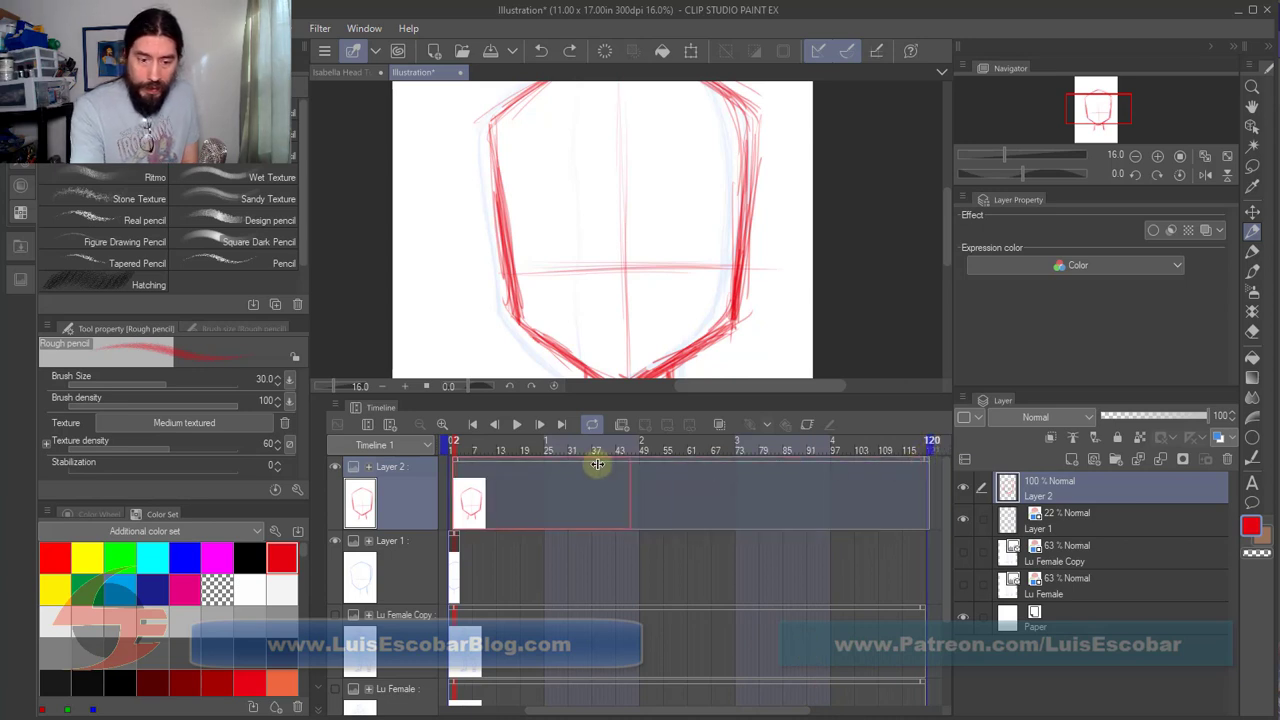
pyautogui.moveTo(468, 463); pyautogui.dragTo(462, 463)
pyautogui.click(452, 550)
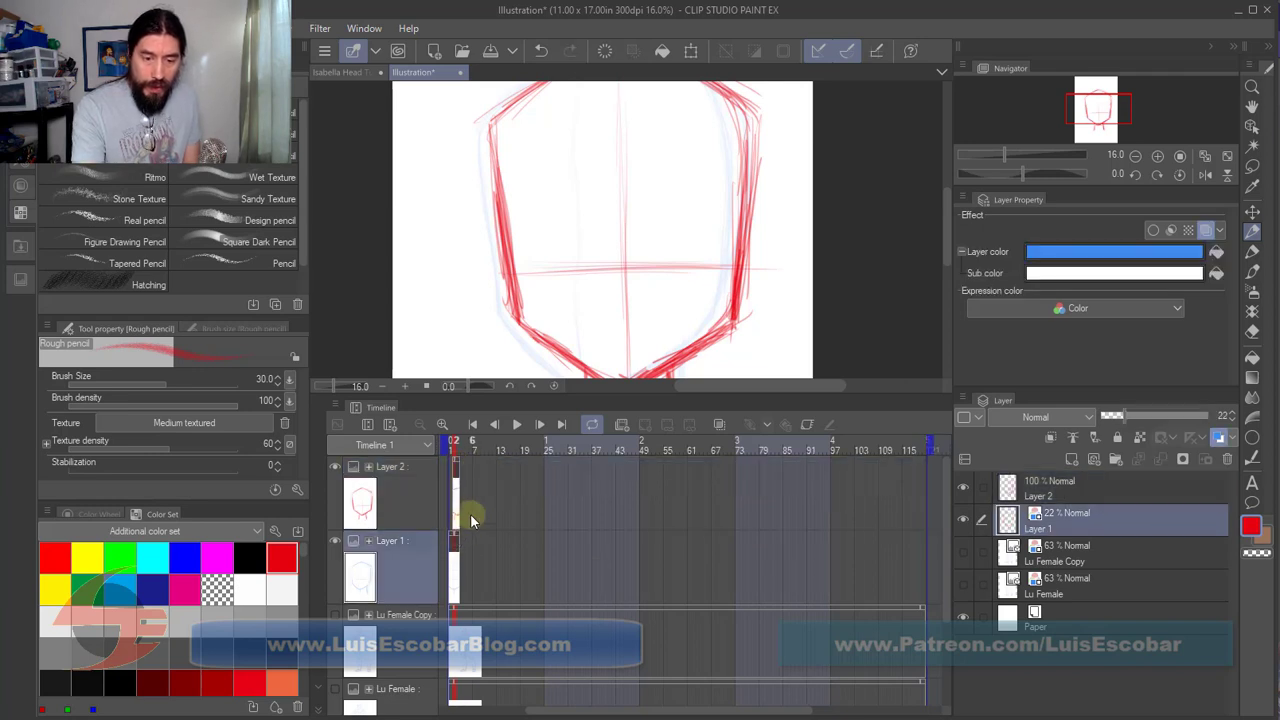
# Step: Trim both clips to a single frame each, Layer 1 on frame 1 and Layer 2 on frame 2
pyautogui.click(443, 424)
pyautogui.click(443, 424)
pyautogui.click(443, 424)
pyautogui.click(443, 424)
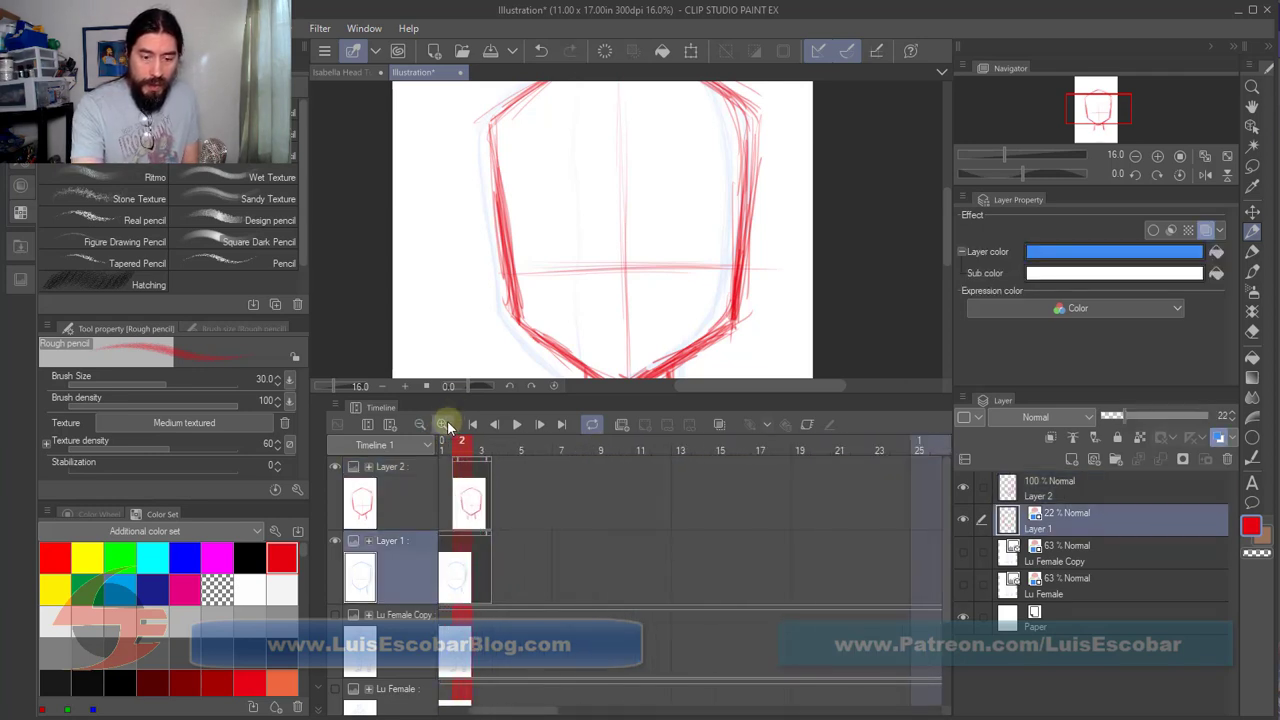
pyautogui.click(446, 424)
pyautogui.moveTo(520, 711); pyautogui.dragTo(471, 709)
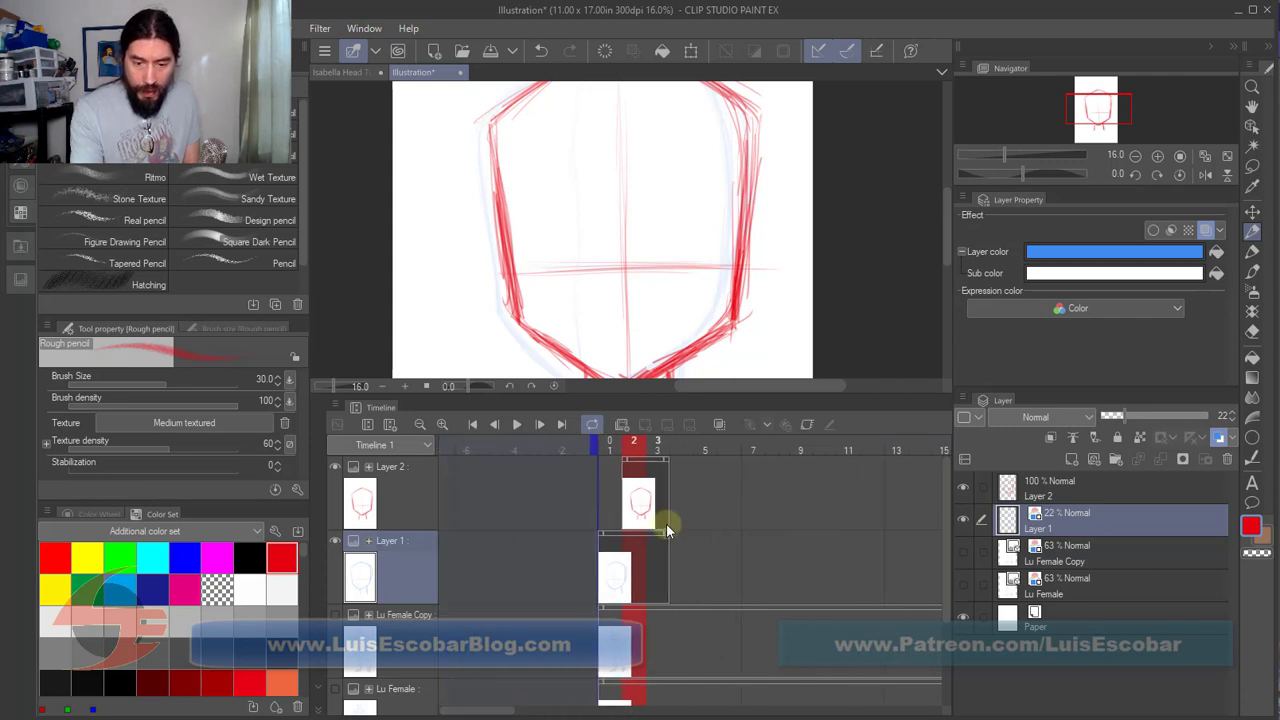
pyautogui.moveTo(663, 535); pyautogui.dragTo(628, 543)
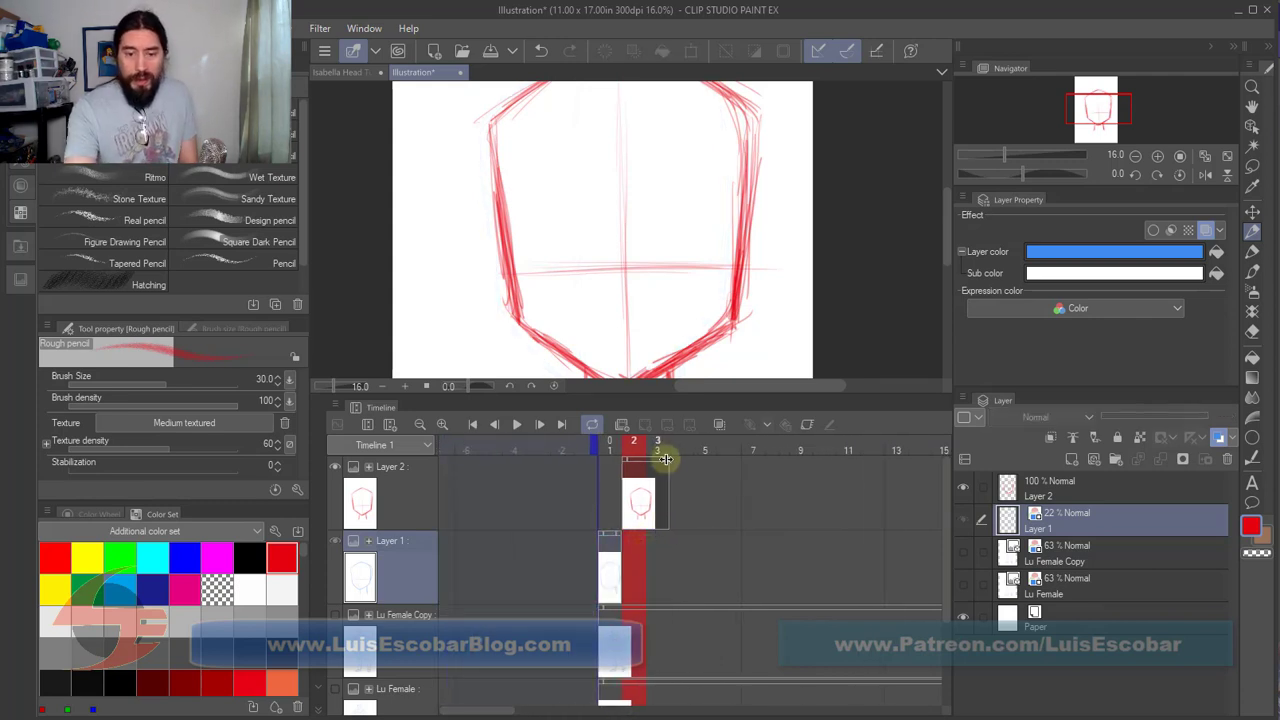
pyautogui.moveTo(662, 460); pyautogui.dragTo(646, 463)
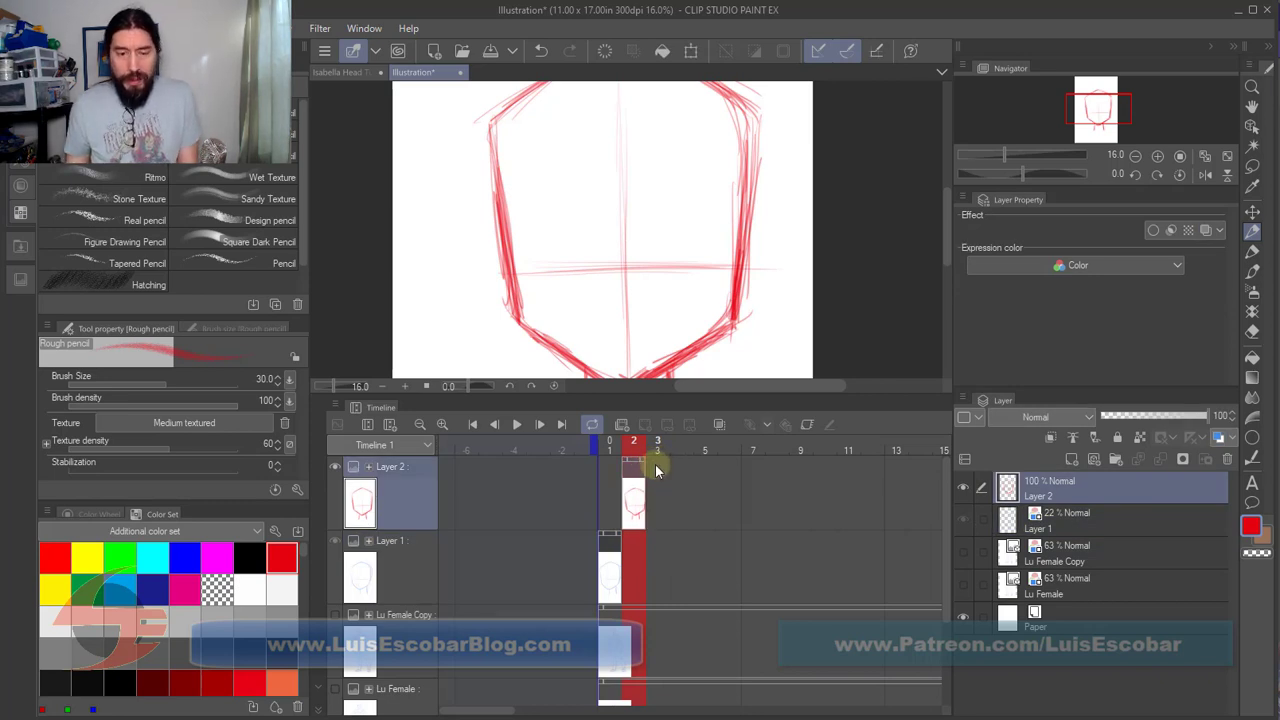
# Step: Remove the blue layer color effect from Layer 1 and make the layer visible on frame 1
pyautogui.click(963, 520)
pyautogui.click(963, 521)
pyautogui.click(966, 522)
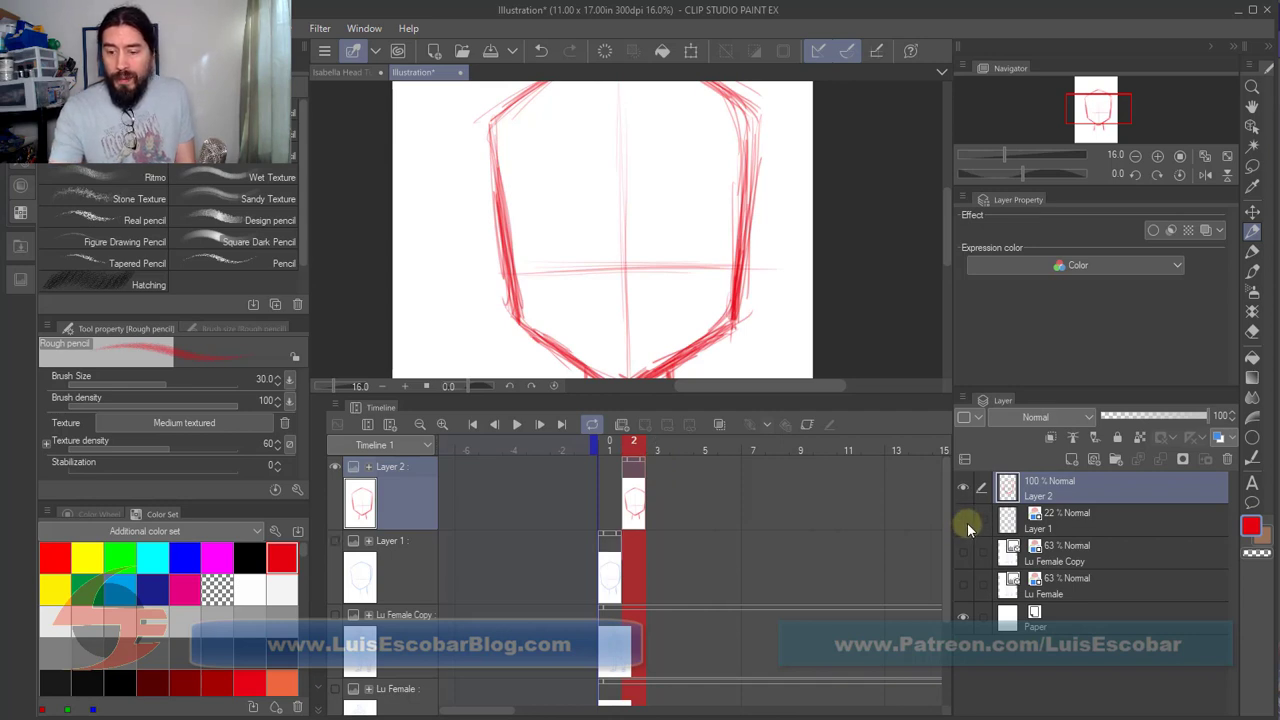
pyautogui.click(968, 519)
pyautogui.click(964, 518)
pyautogui.click(1011, 515)
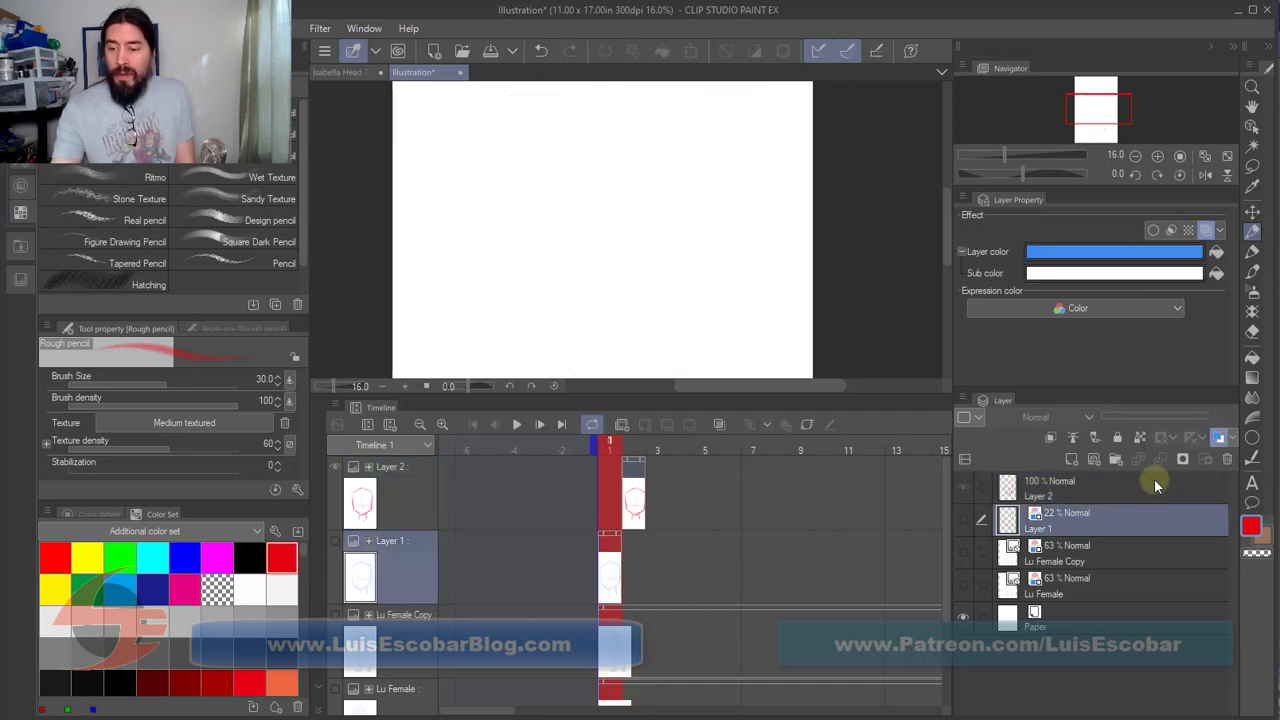
pyautogui.click(1218, 439)
pyautogui.click(964, 518)
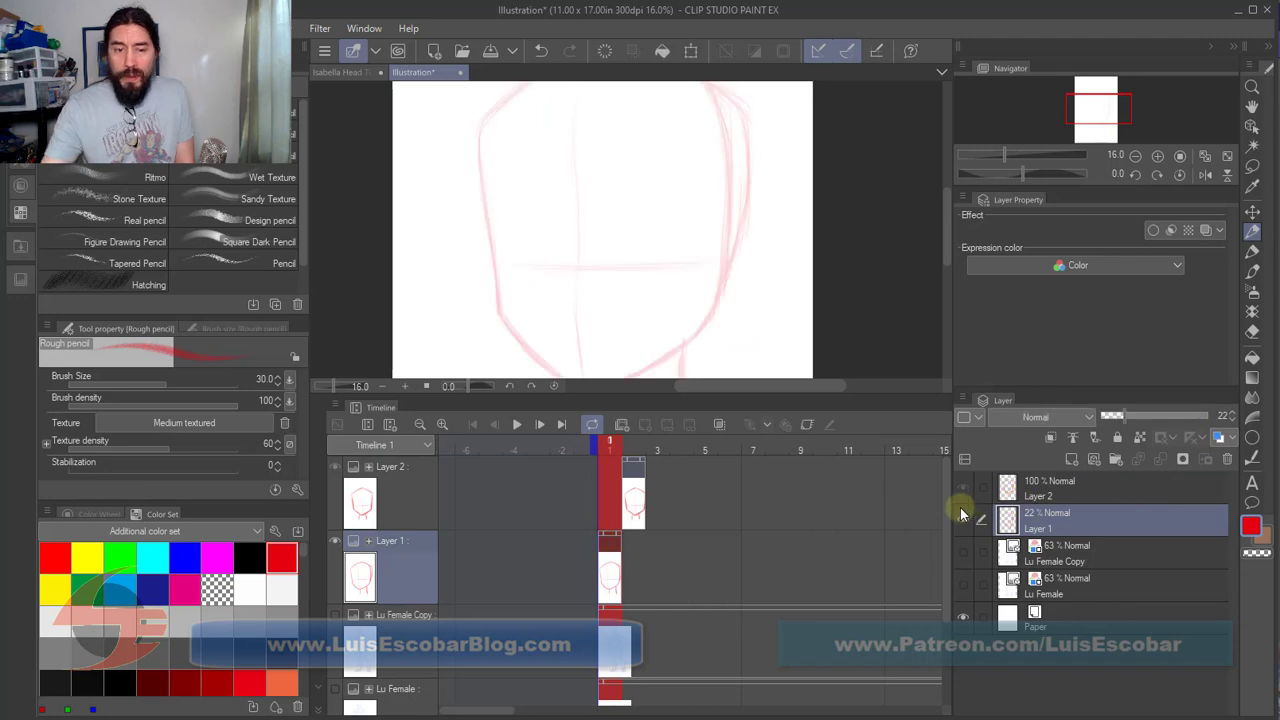
# Step: Flip between frames 1 and 2, and raise Layer 1's opacity to 100%
pyautogui.press('Right')
pyautogui.press('Left')
pyautogui.press('Right')
pyautogui.press('Left')
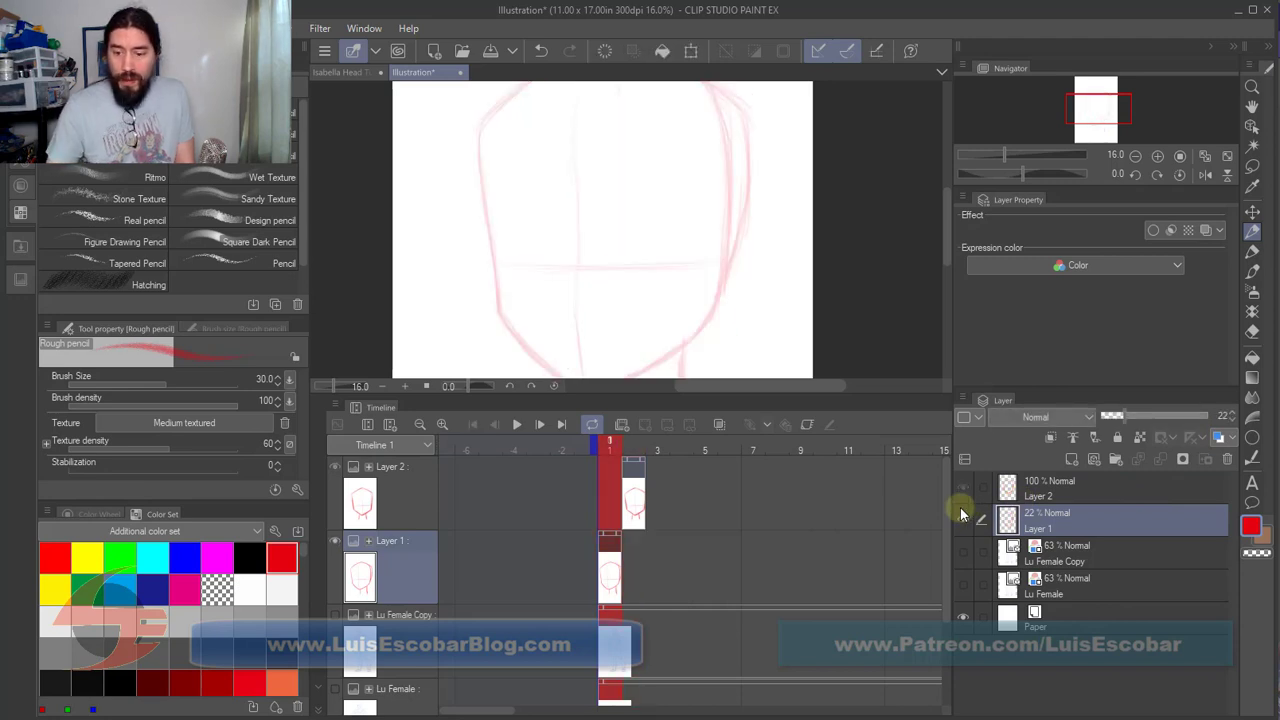
pyautogui.press('Right')
pyautogui.press('Left')
pyautogui.moveTo(1123, 418); pyautogui.dragTo(1222, 418)
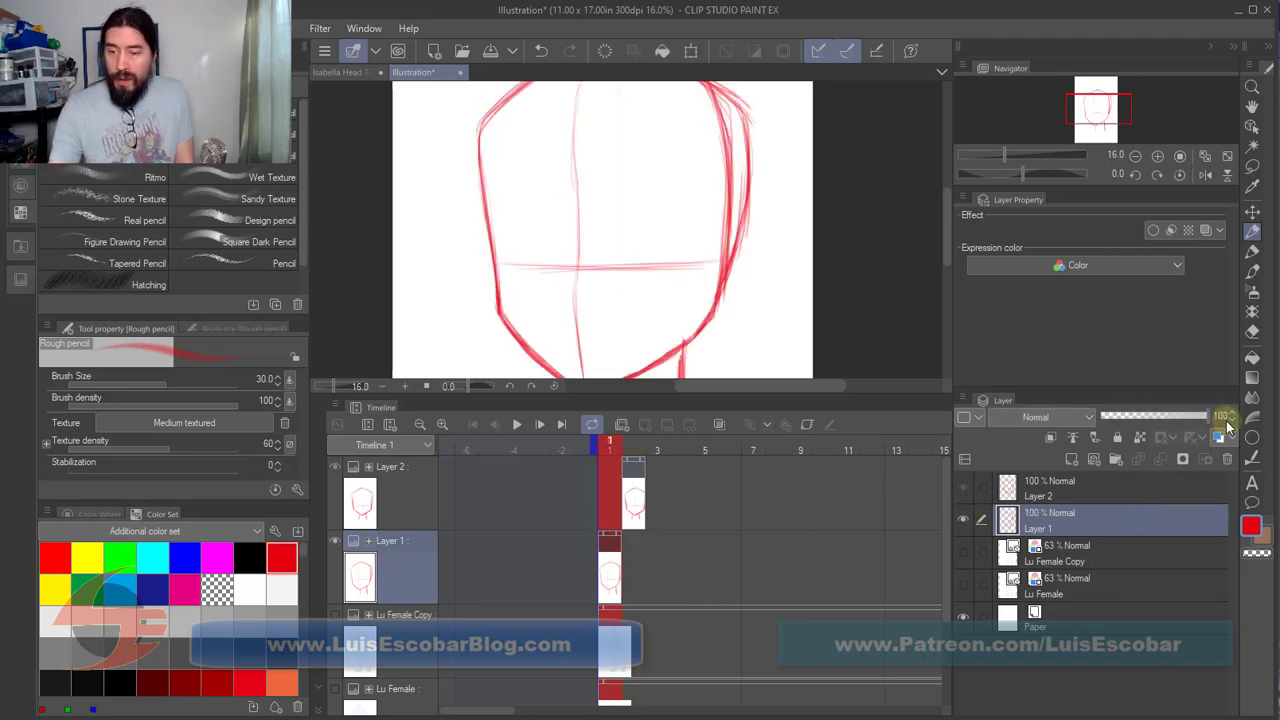
# Step: Shrink the timeline to show the full heads and flip repeatedly between frames 1 and 2 to compare the original head with the front view
pyautogui.press('Right')
pyautogui.press('Left')
pyautogui.press('Right')
pyautogui.press('Left')
pyautogui.press('Right')
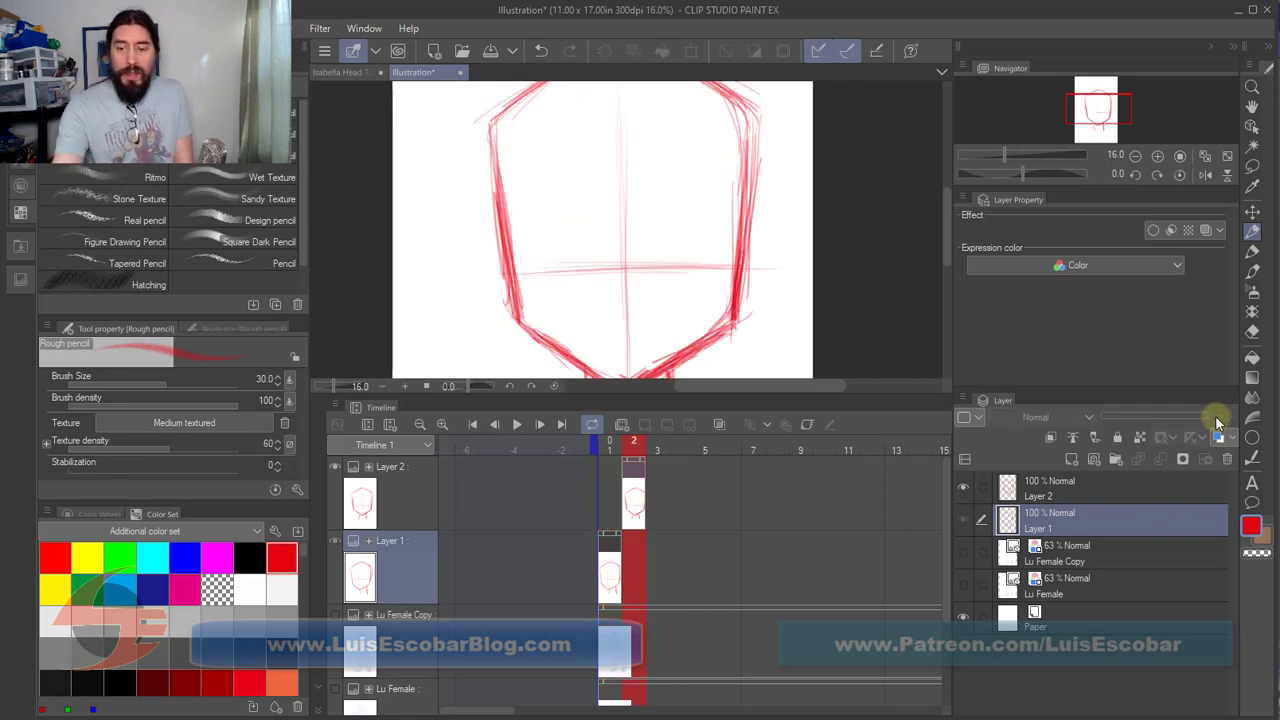
pyautogui.moveTo(885, 391); pyautogui.dragTo(862, 641)
pyautogui.press('Left')
pyautogui.press('Right')
pyautogui.press('Left')
pyautogui.press('Right')
pyautogui.press('Left')
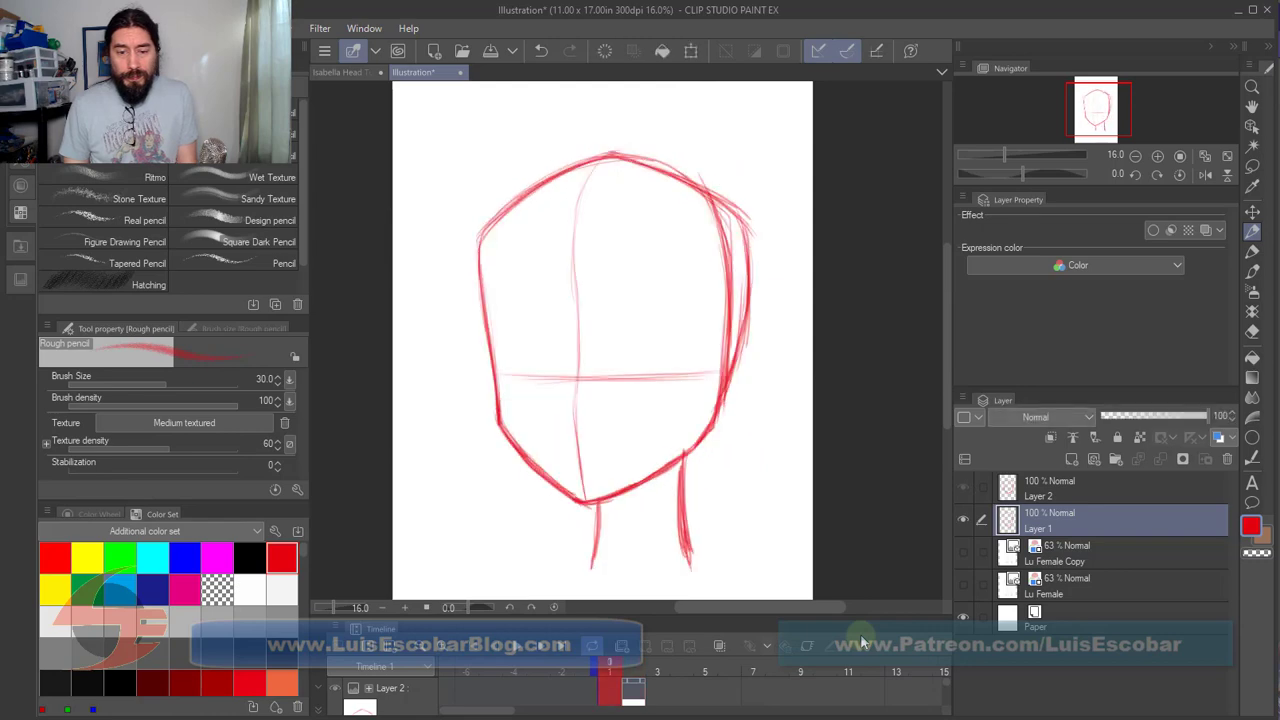
pyautogui.press('Right')
pyautogui.press('Left')
pyautogui.press('Right')
pyautogui.press('Left')
pyautogui.press('Right')
pyautogui.press('Left')
pyautogui.press('Right')
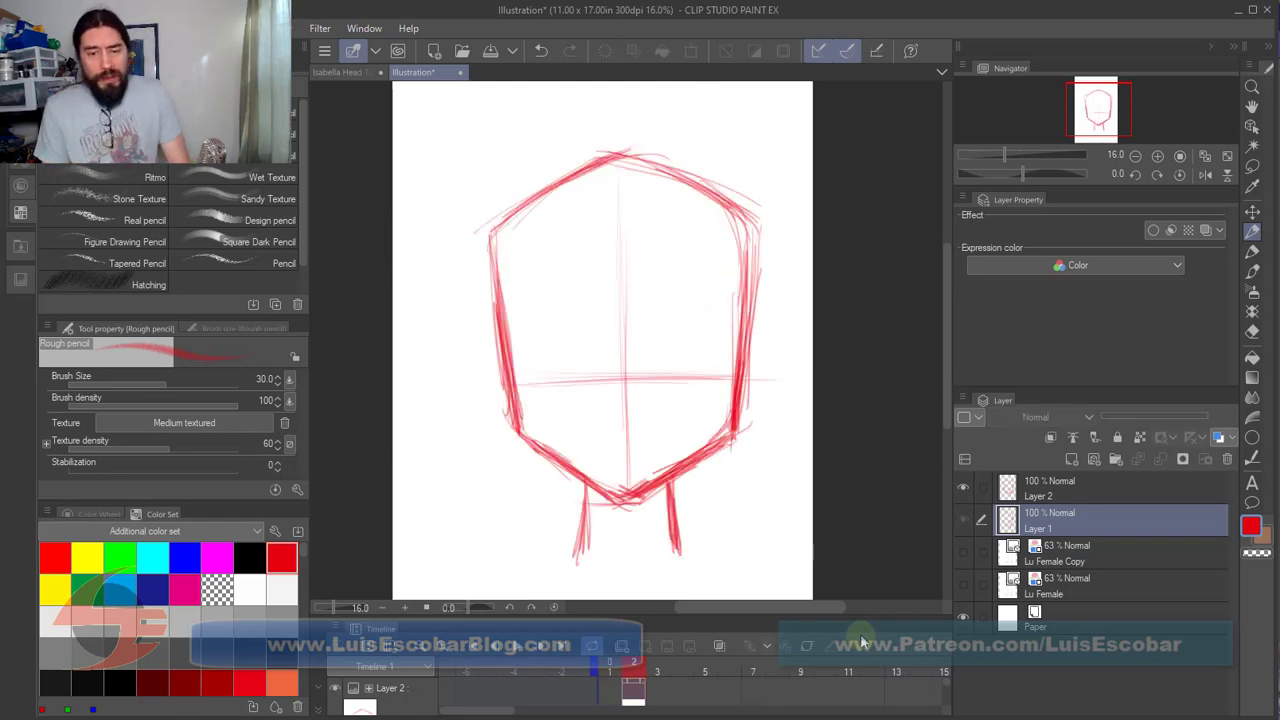
pyautogui.press('Left')
pyautogui.press('Right')
pyautogui.press('Left')
pyautogui.press('Right')
pyautogui.press('Left')
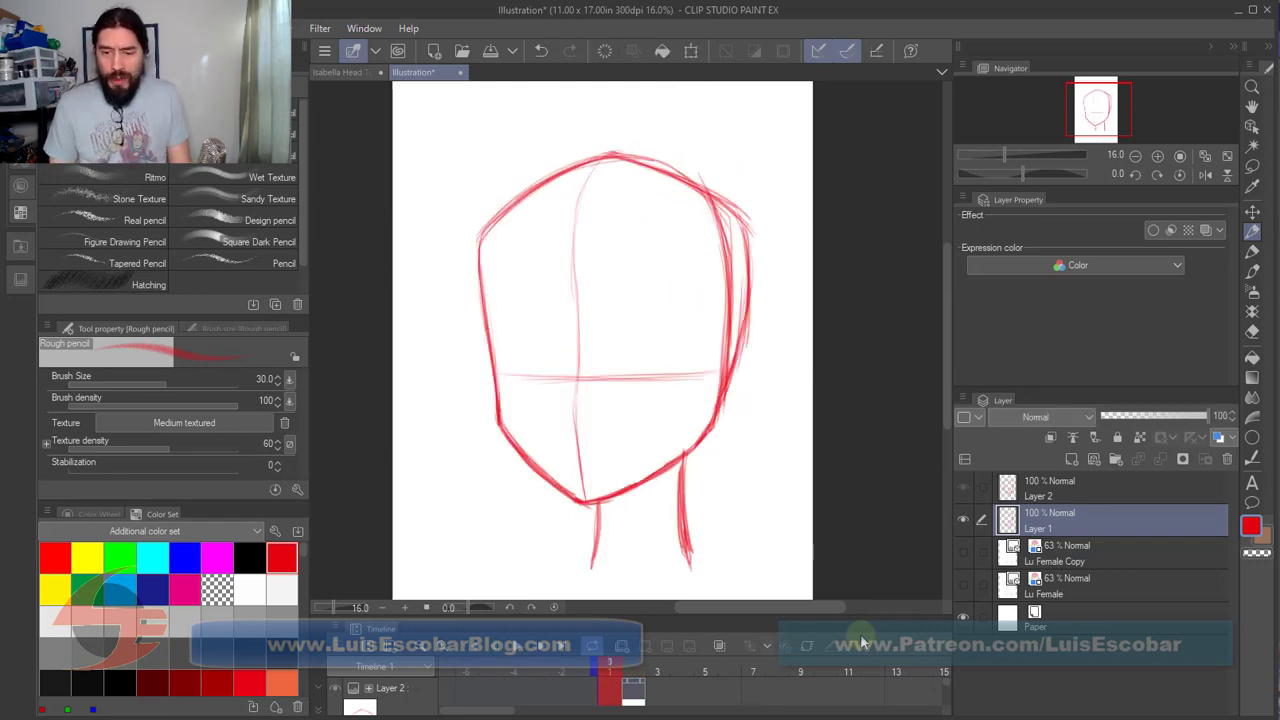
pyautogui.press('Right')
pyautogui.press('Left')
pyautogui.press('Right')
pyautogui.press('Left')
pyautogui.press('Right')
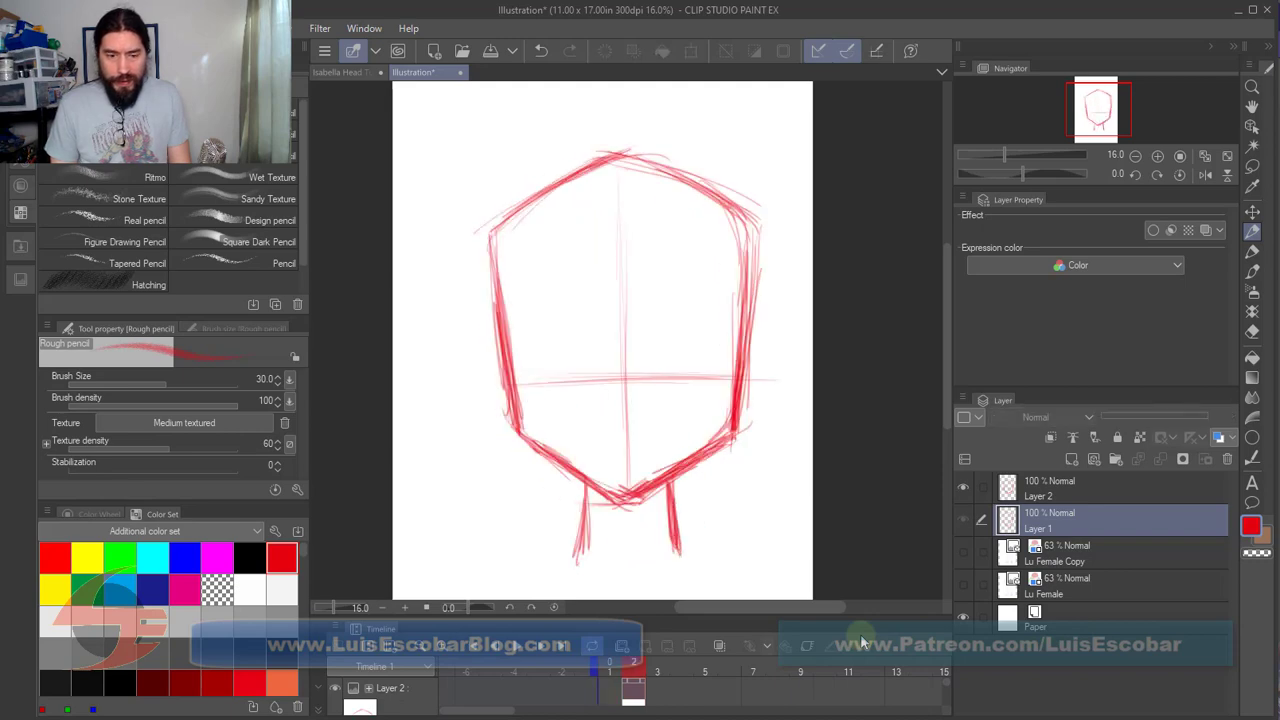
pyautogui.press('Left')
pyautogui.press('Right')
pyautogui.press('Left')
pyautogui.press('Right')
pyautogui.press('Left')
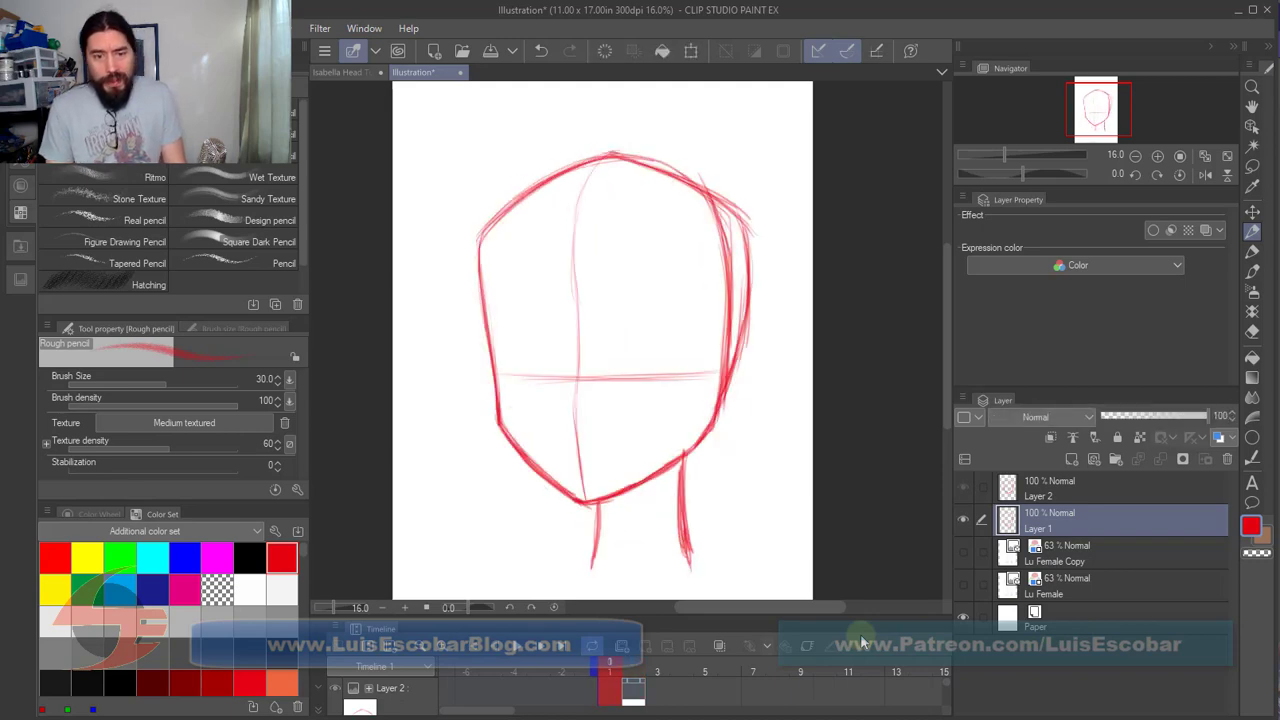
# Step: Flip repeatedly between frames 1 and 2 to compare the angled head structure with the front view
pyautogui.press('Right')
pyautogui.press('Left')
pyautogui.press('Right')
pyautogui.press('Left')
pyautogui.press('Right')
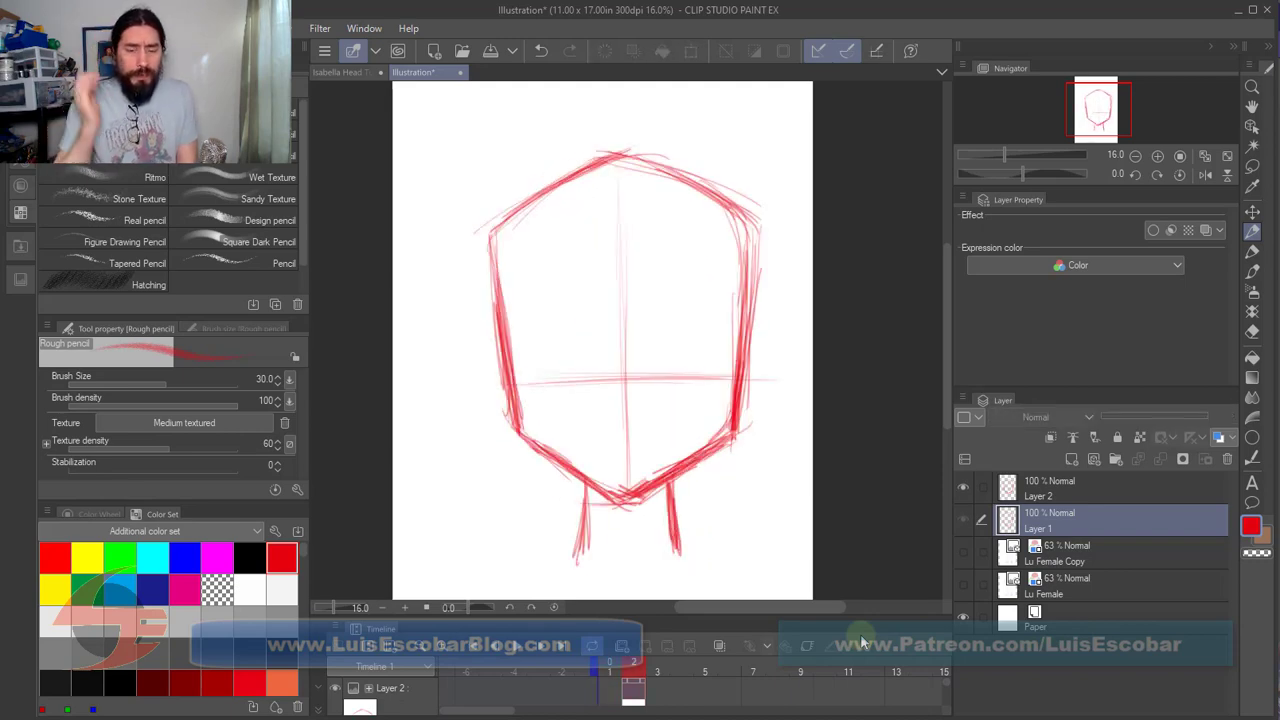
pyautogui.press('Left')
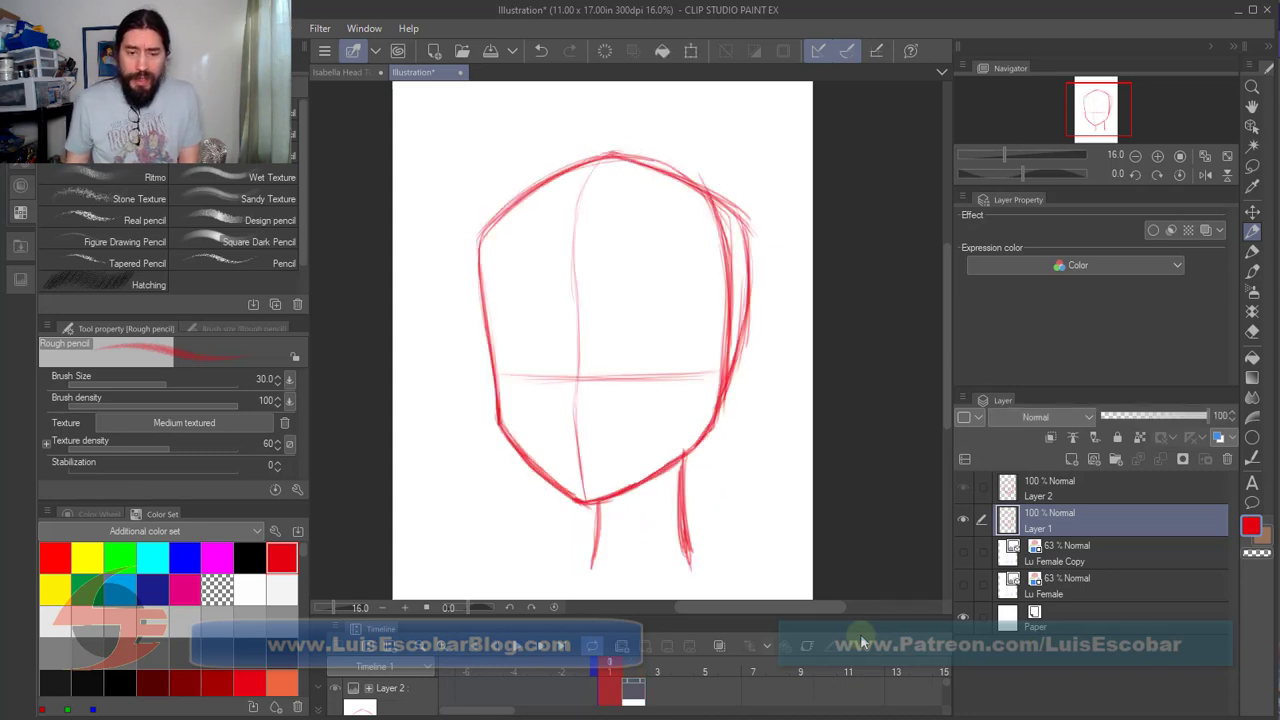
pyautogui.press('Right')
pyautogui.press('Left')
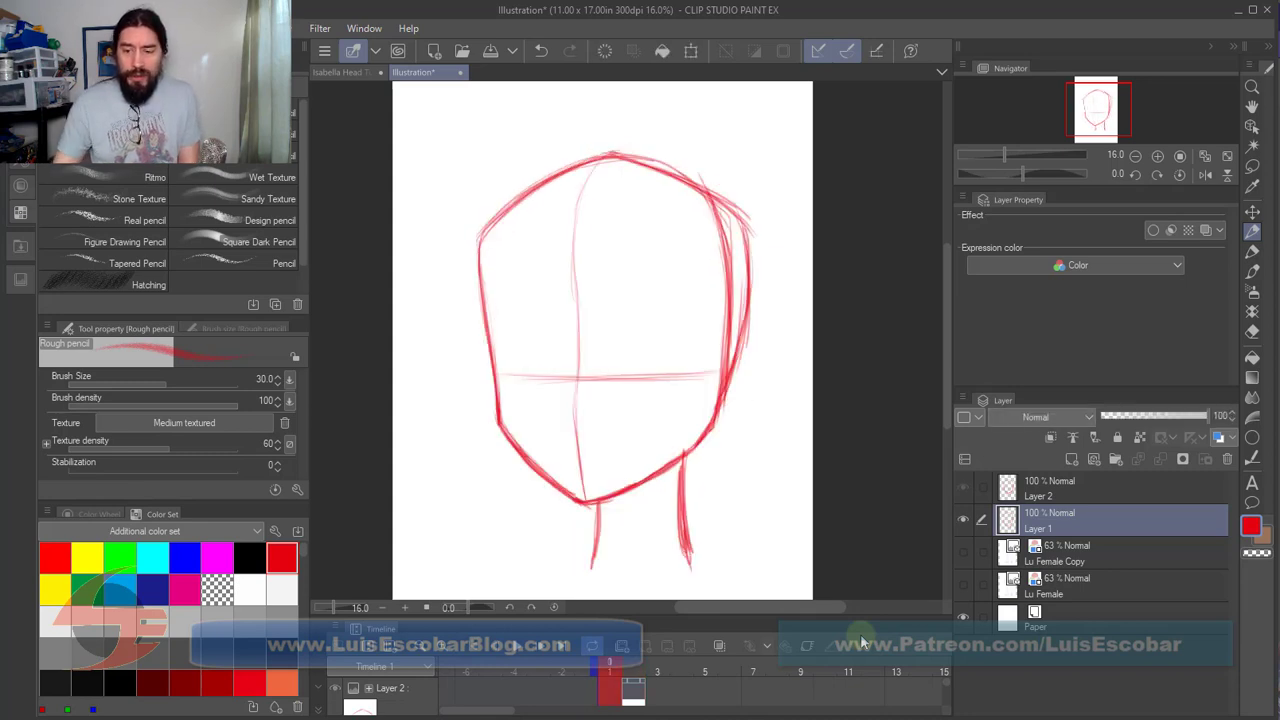
# Step: Enlarge the timeline, extend Layer 1's clip through frame 2, and hide Layer 2
pyautogui.click(1077, 488)
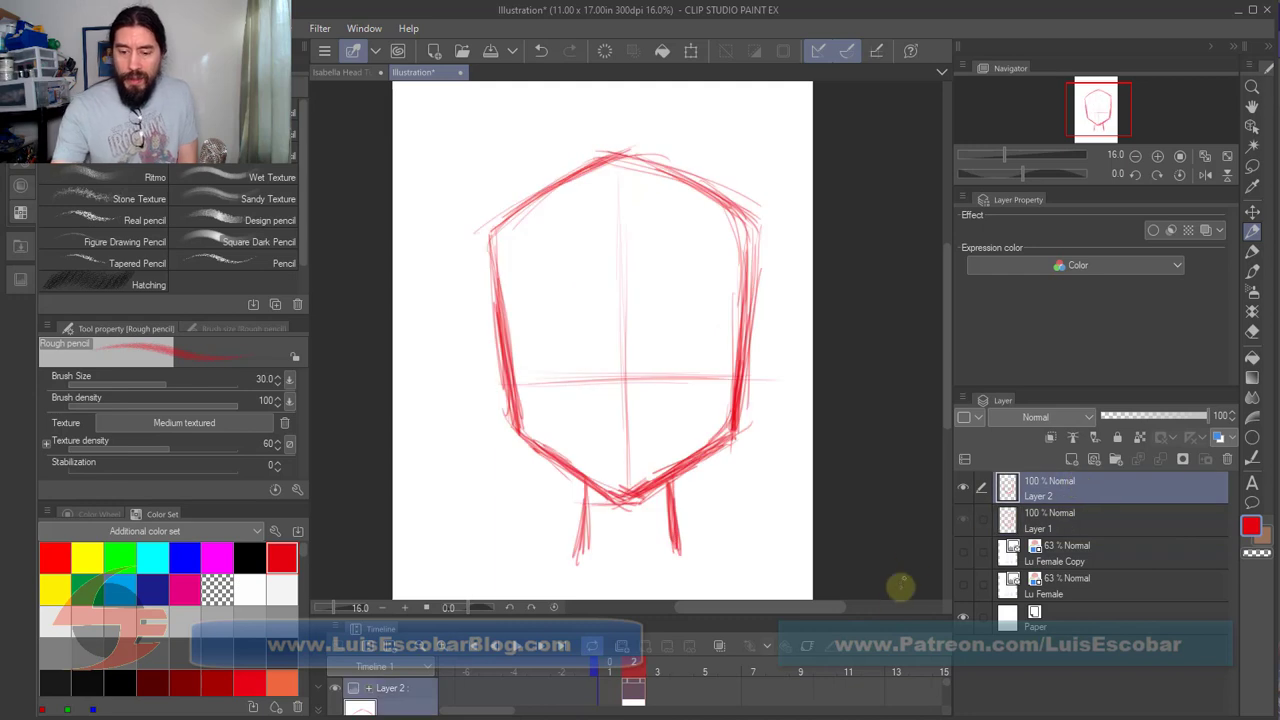
pyautogui.moveTo(944, 395)
pyautogui.mouseDown()
pyautogui.moveTo(943, 419)
pyautogui.moveTo(944, 406)
pyautogui.mouseUp()
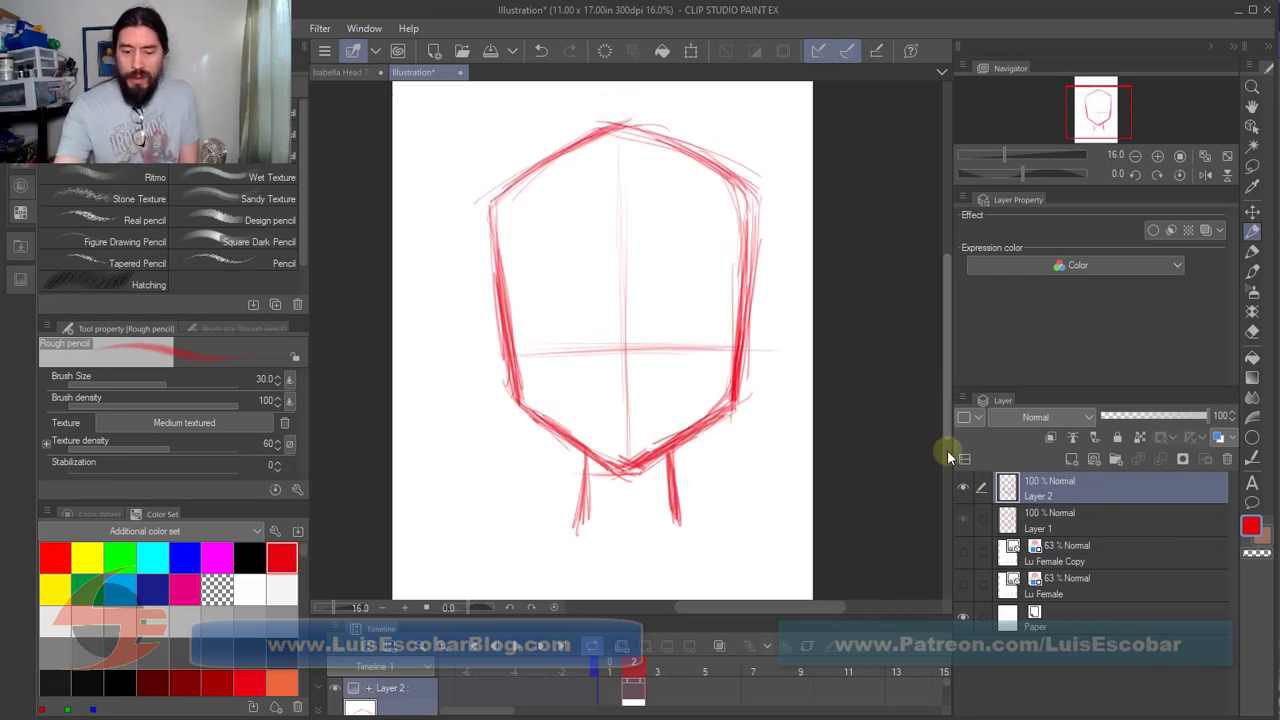
pyautogui.moveTo(875, 611); pyautogui.dragTo(851, 394)
pyautogui.click(612, 538)
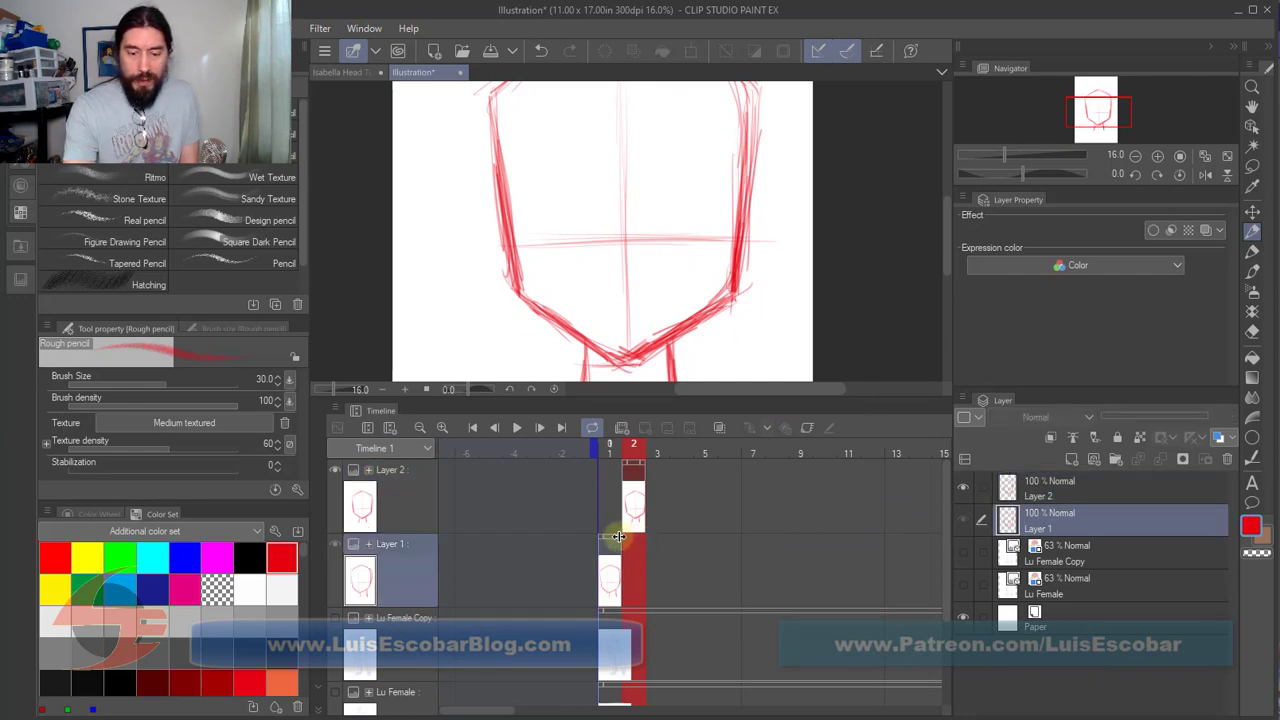
pyautogui.moveTo(617, 537); pyautogui.dragTo(644, 540)
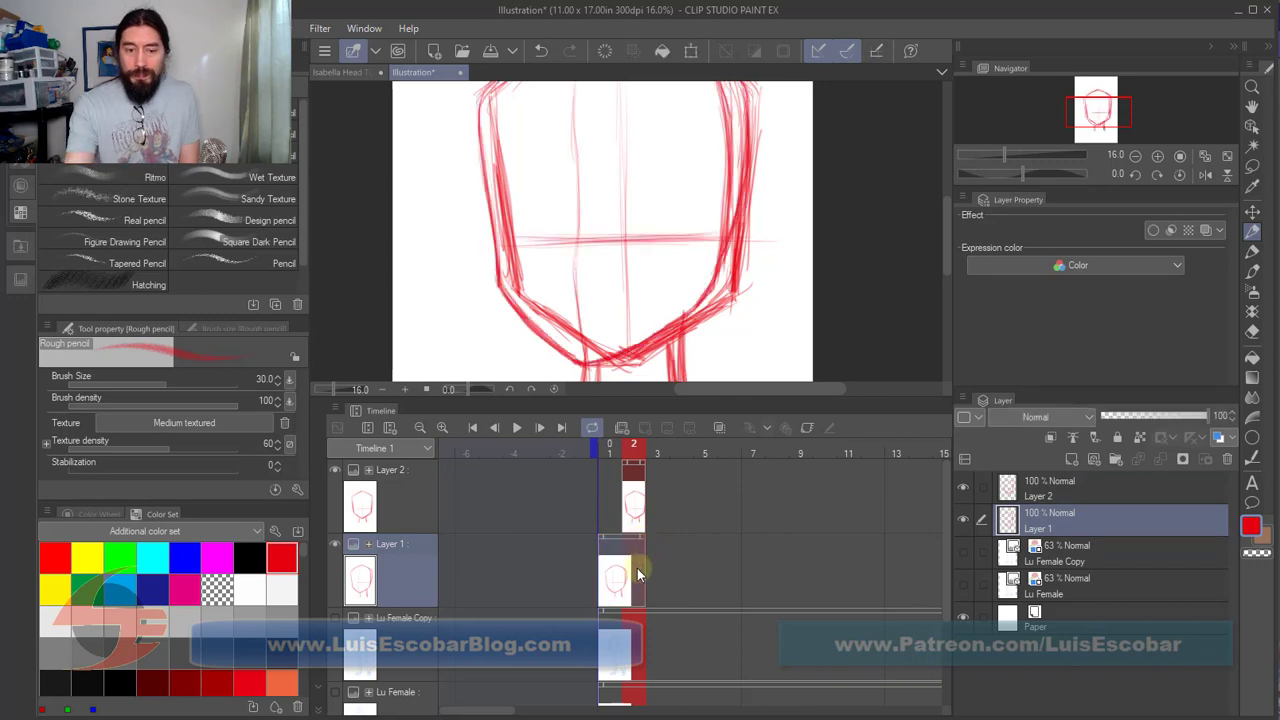
pyautogui.click(963, 489)
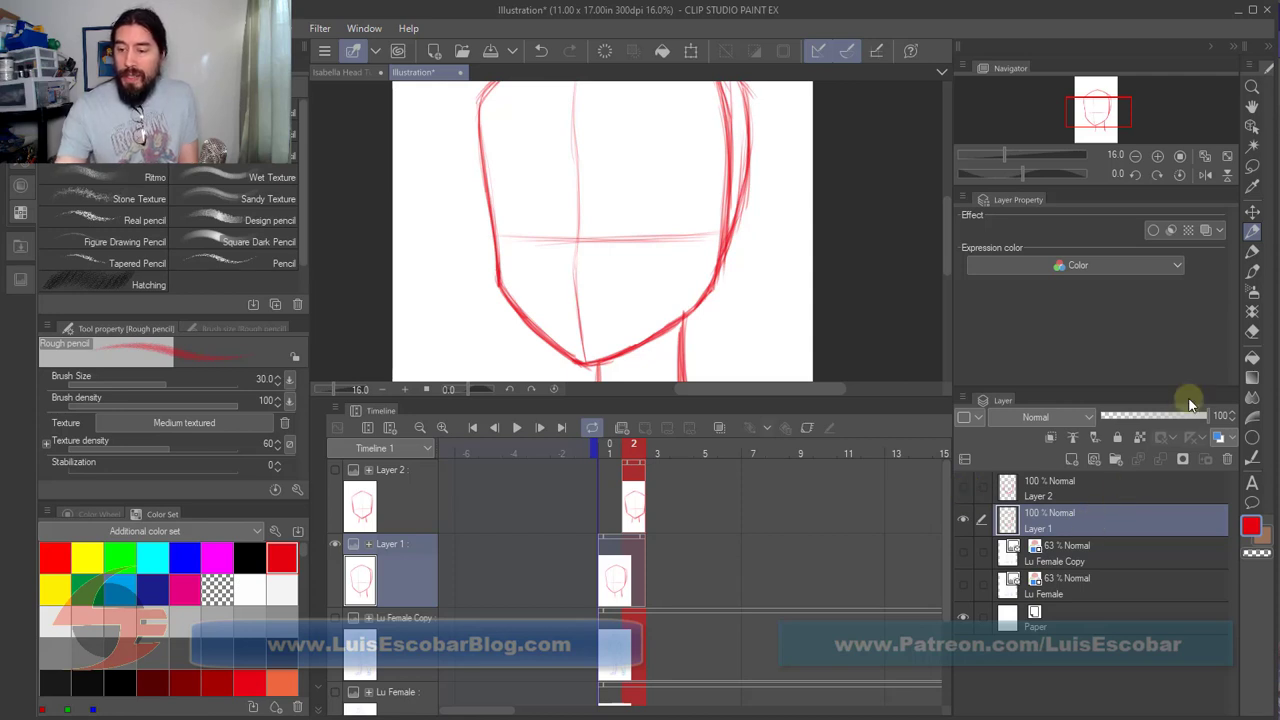
# Step: Add a new layer above Layer 2 and shorten its timeline clip to the first few frames
pyautogui.click(1071, 459)
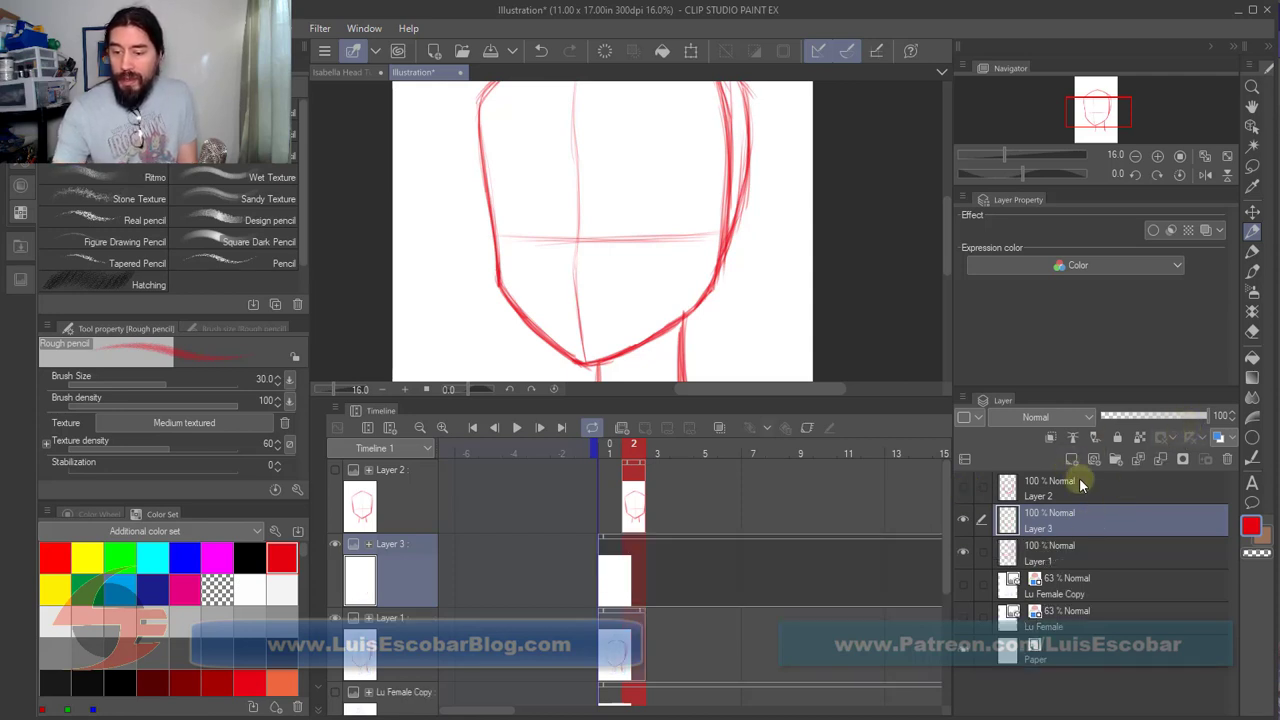
pyautogui.moveTo(1083, 514); pyautogui.dragTo(1082, 486)
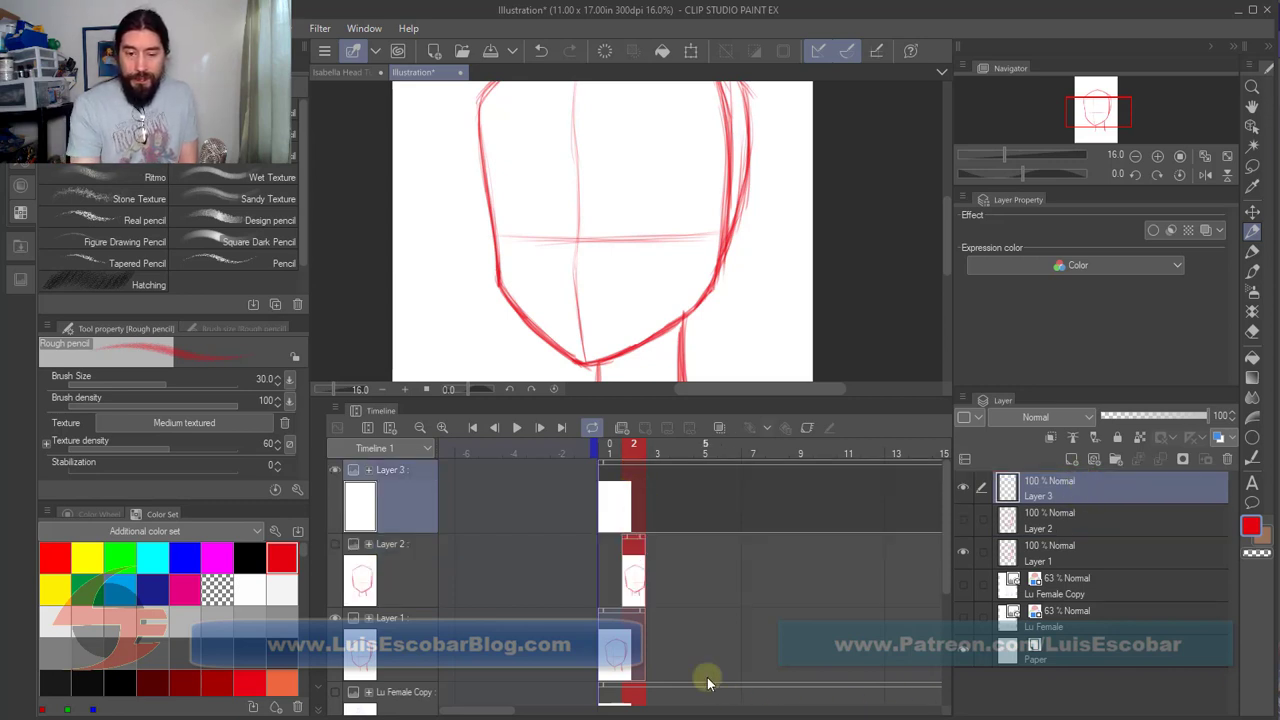
pyautogui.click(419, 427)
pyautogui.click(419, 426)
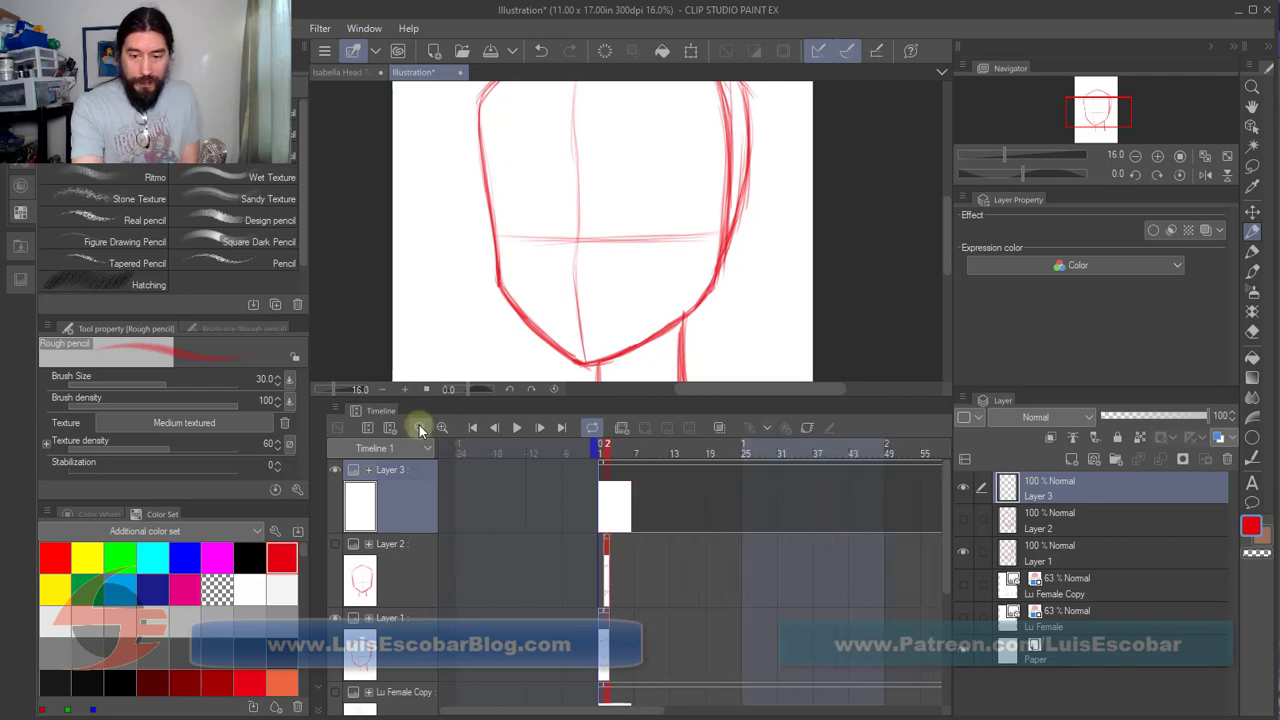
pyautogui.click(420, 425)
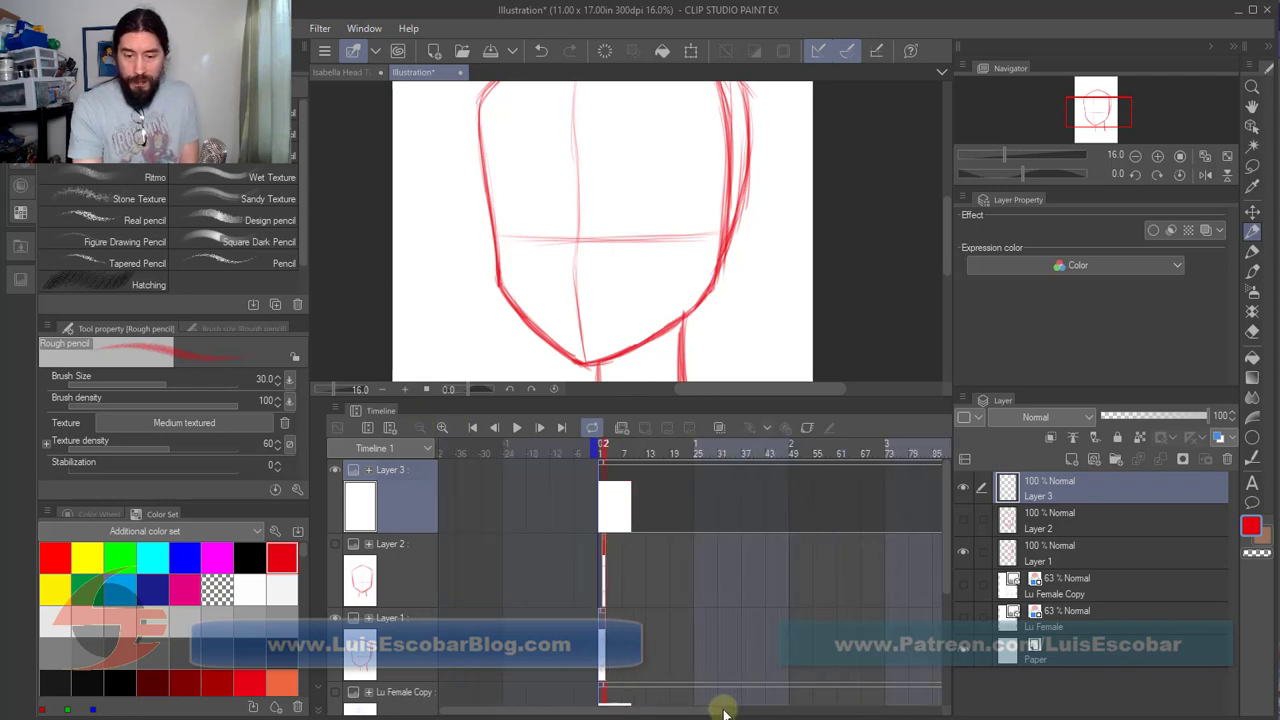
pyautogui.moveTo(718, 712); pyautogui.dragTo(834, 694)
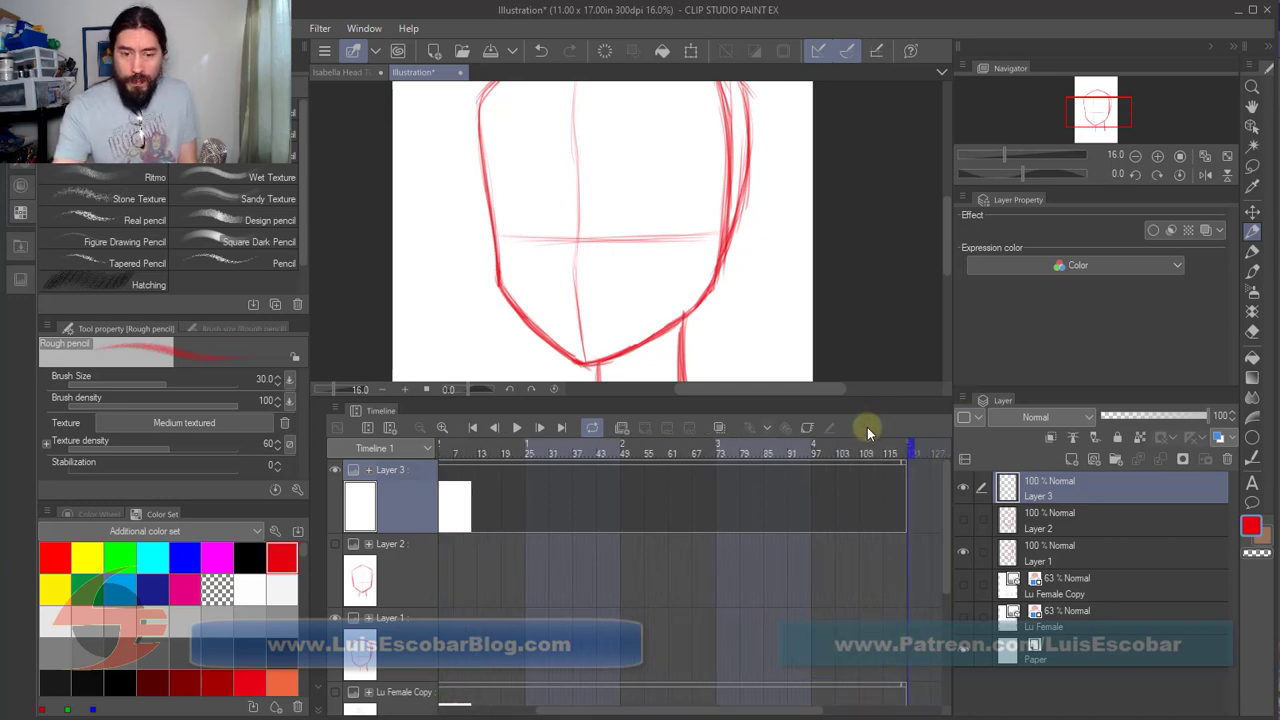
pyautogui.moveTo(818, 709)
pyautogui.mouseDown()
pyautogui.moveTo(883, 703)
pyautogui.moveTo(826, 691)
pyautogui.mouseUp()
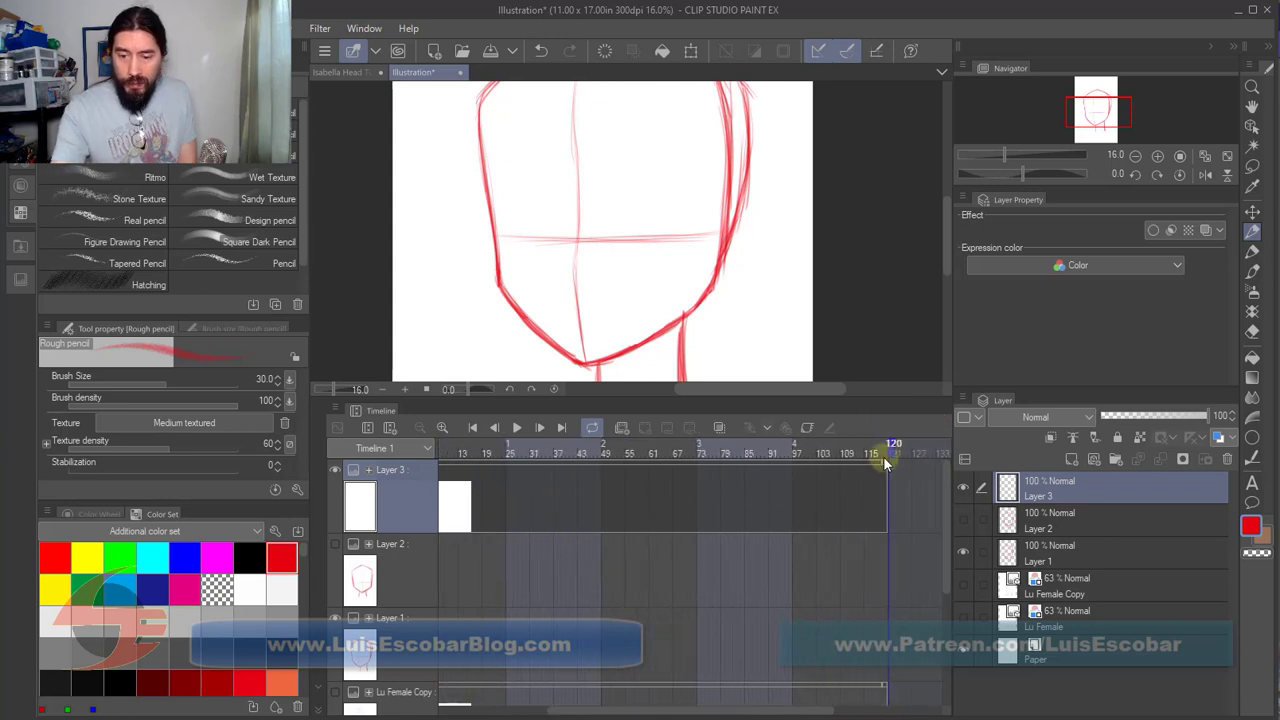
pyautogui.moveTo(885, 463); pyautogui.dragTo(462, 461)
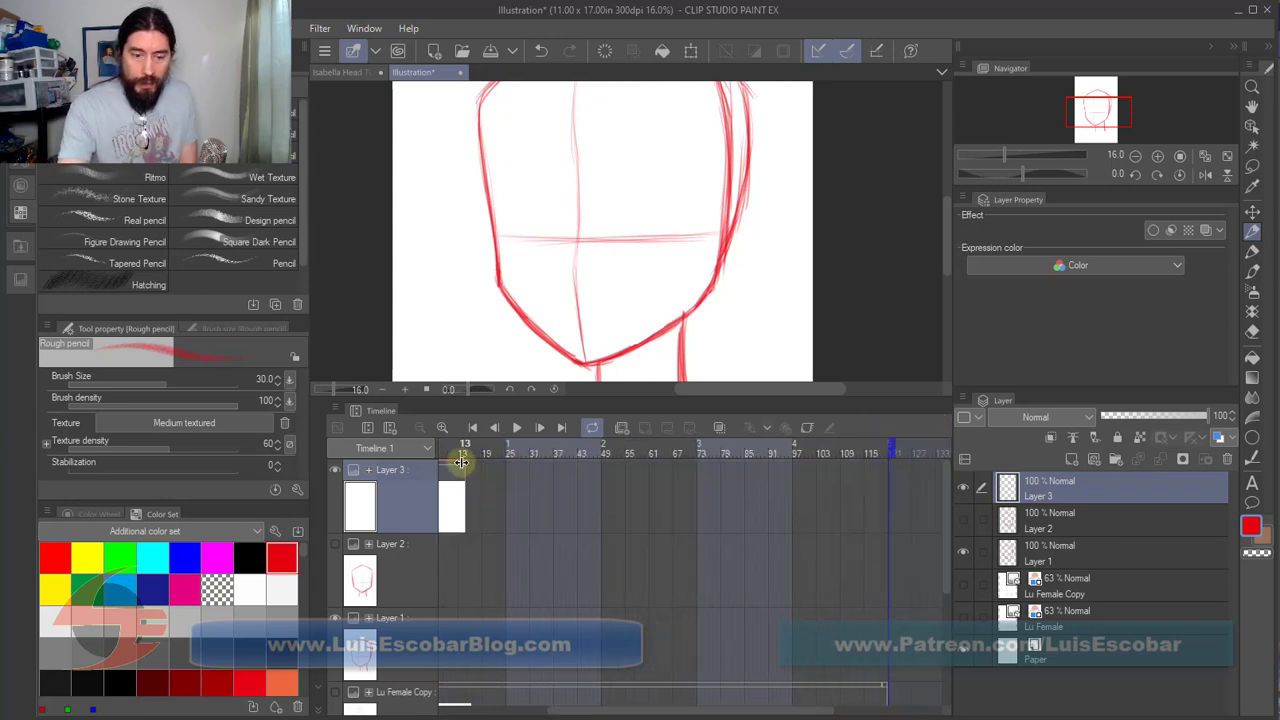
pyautogui.moveTo(771, 705); pyautogui.dragTo(537, 674)
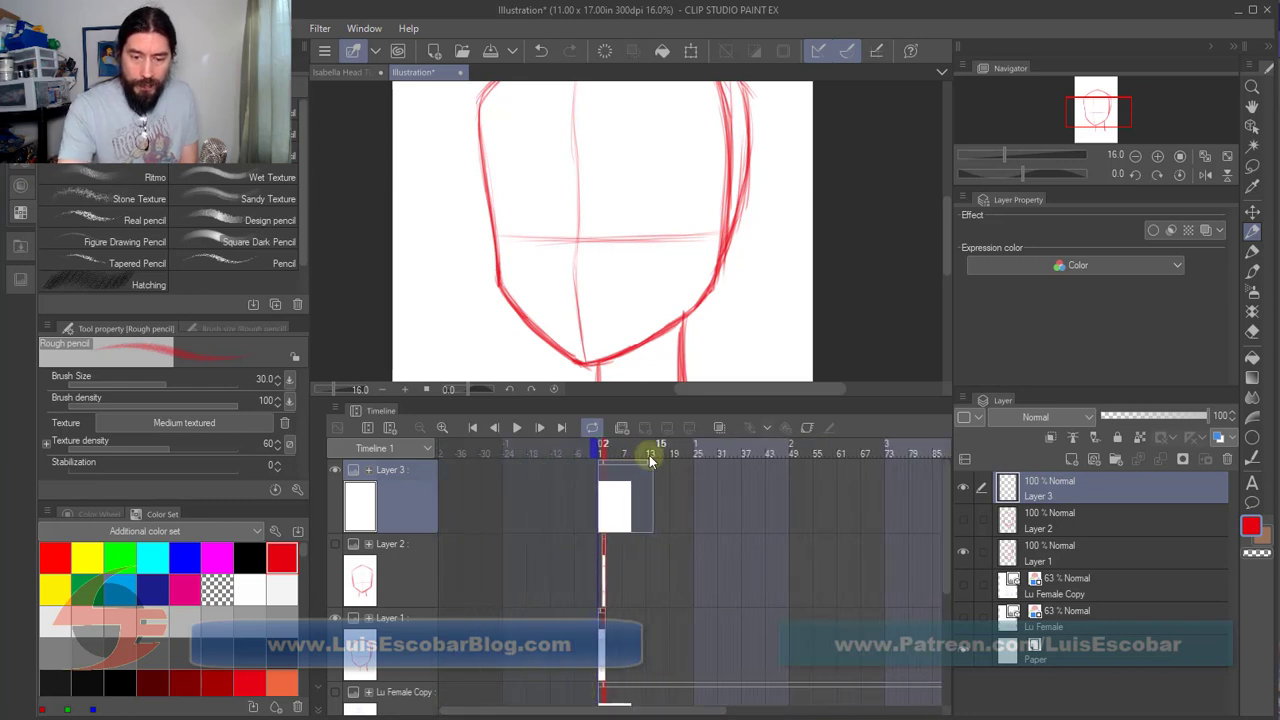
pyautogui.moveTo(651, 451)
pyautogui.mouseDown()
pyautogui.moveTo(626, 451)
pyautogui.moveTo(630, 473)
pyautogui.mouseUp()
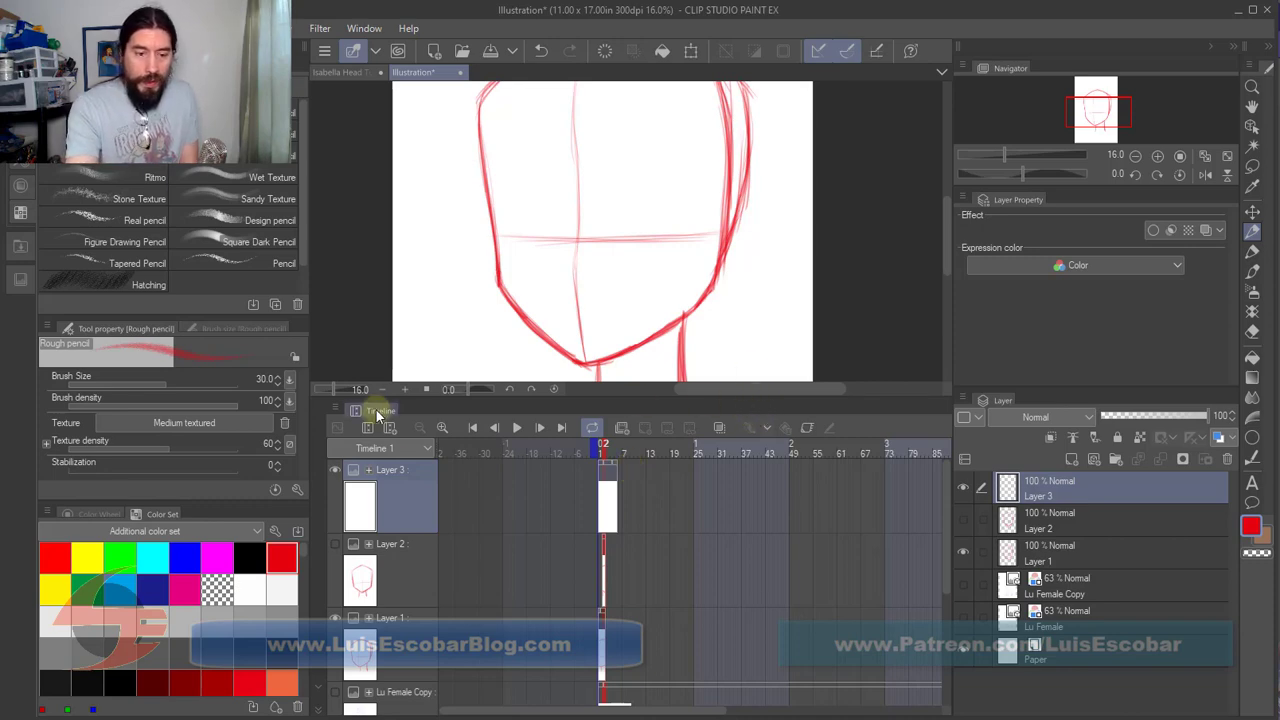
# Step: Undock the timeline and move it out of the way to free the canvas and the layer list
pyautogui.moveTo(371, 418); pyautogui.dragTo(907, 502)
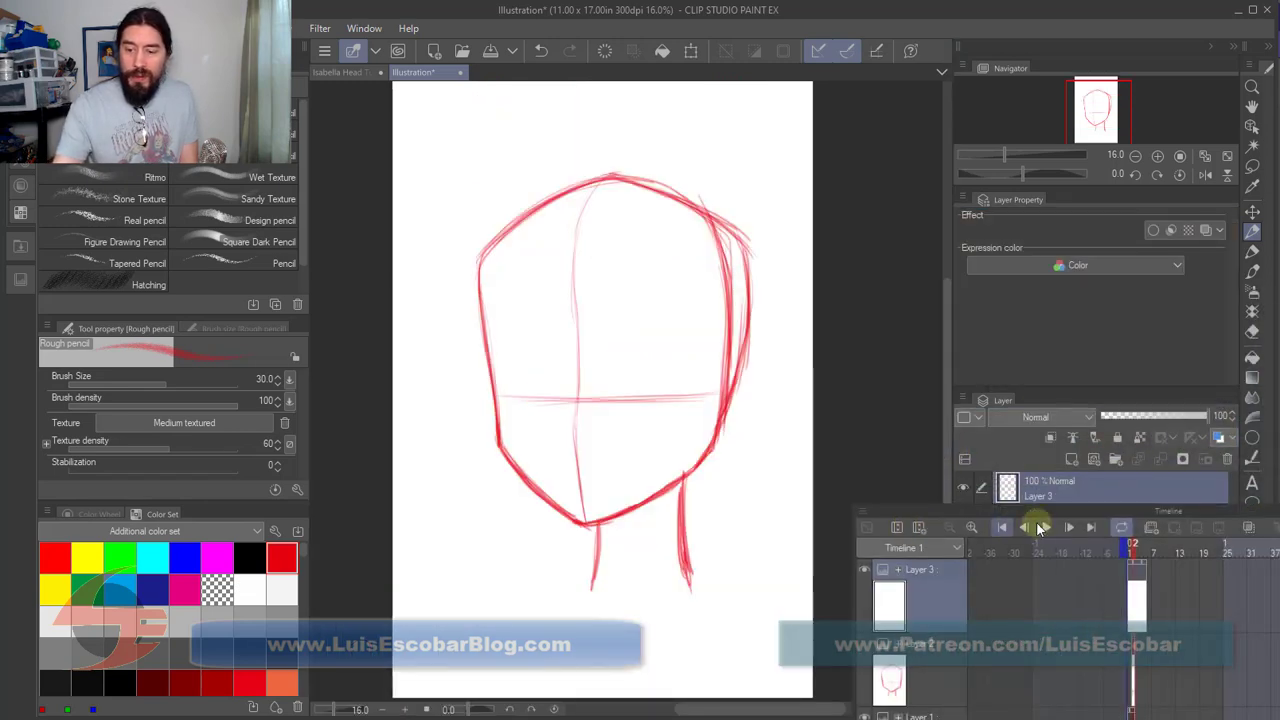
pyautogui.click(1119, 526)
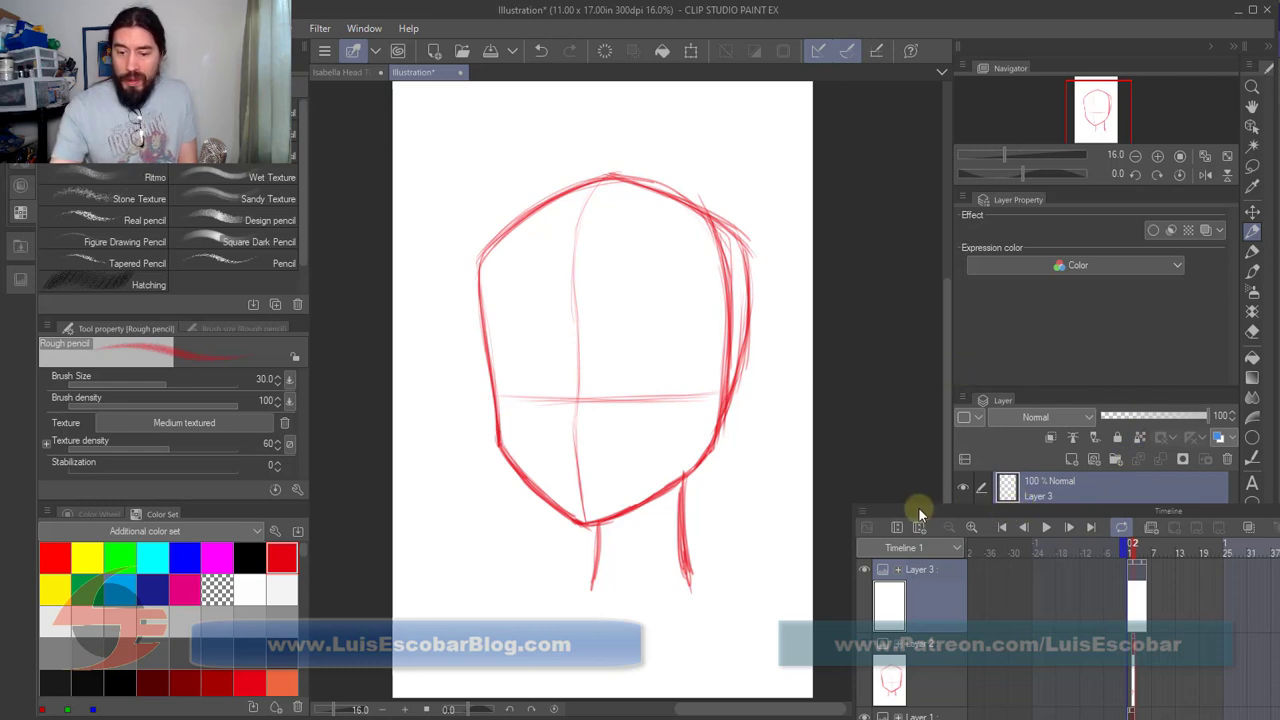
pyautogui.moveTo(921, 510); pyautogui.dragTo(455, 718)
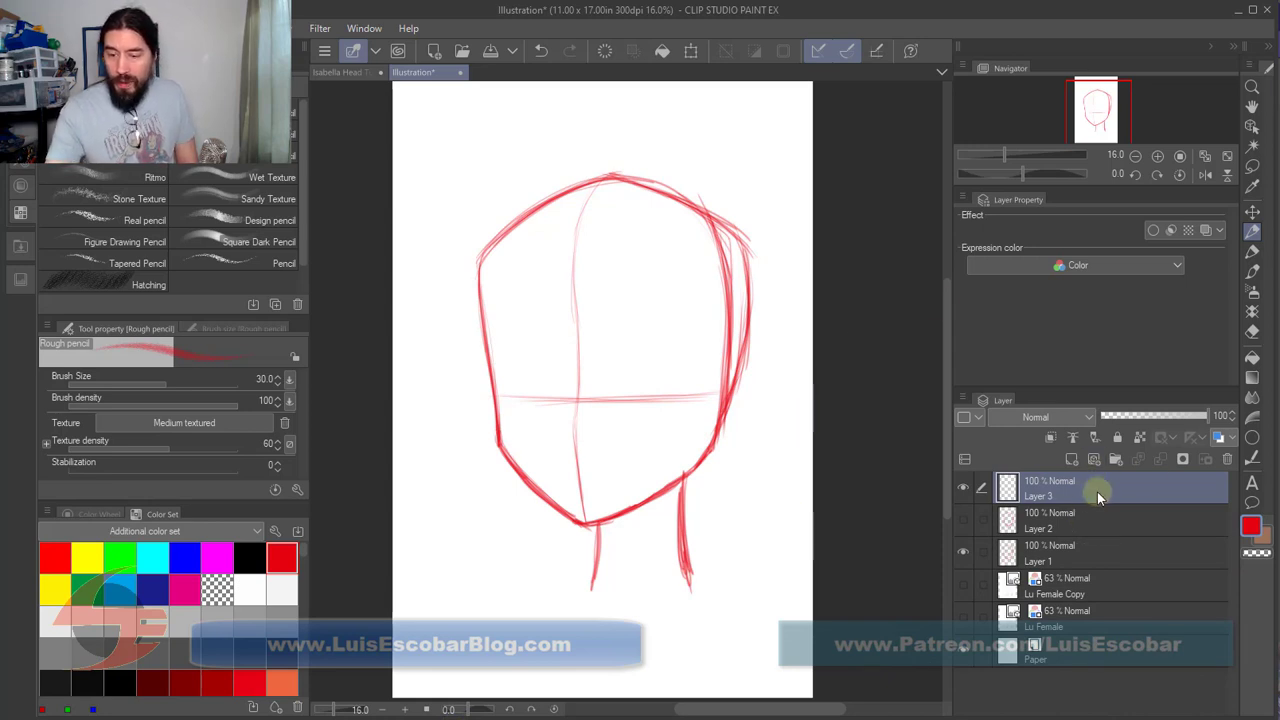
# Step: Apply the blue layer color to Layer 1 at 50% opacity and make Layer 3 the drawing layer
pyautogui.click(1086, 545)
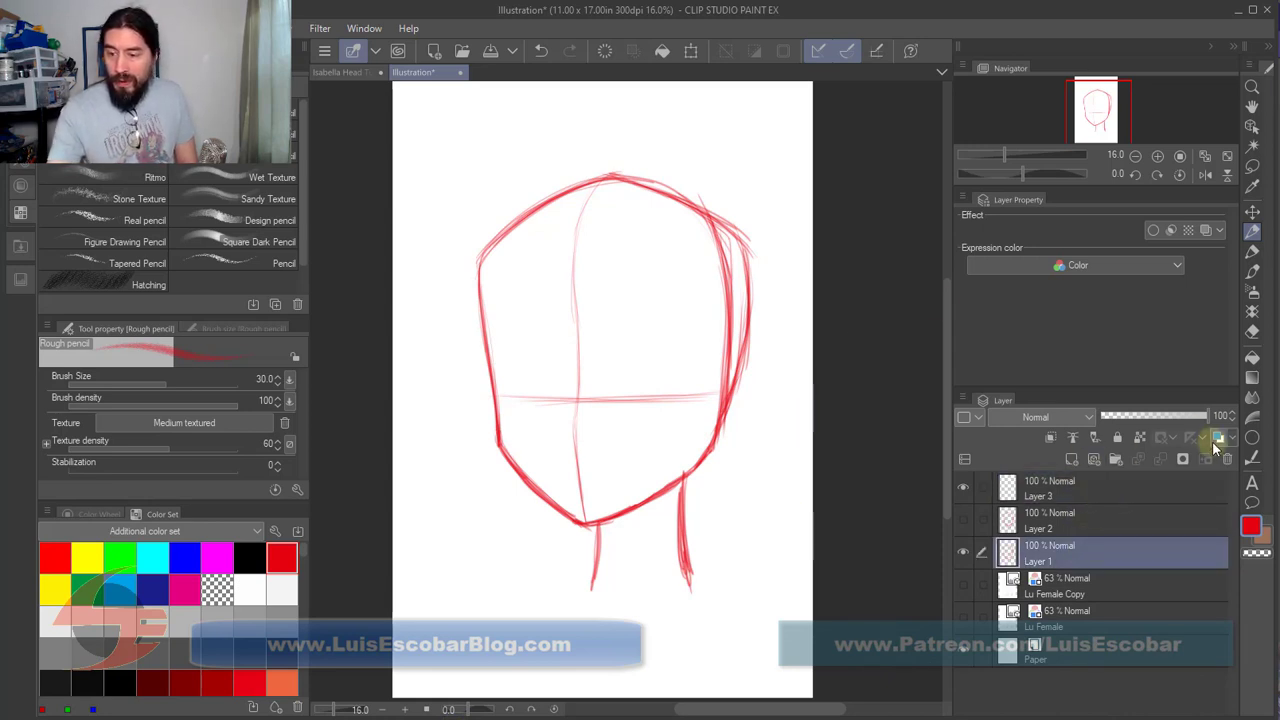
pyautogui.click(1219, 437)
pyautogui.moveTo(1163, 430); pyautogui.dragTo(1143, 437)
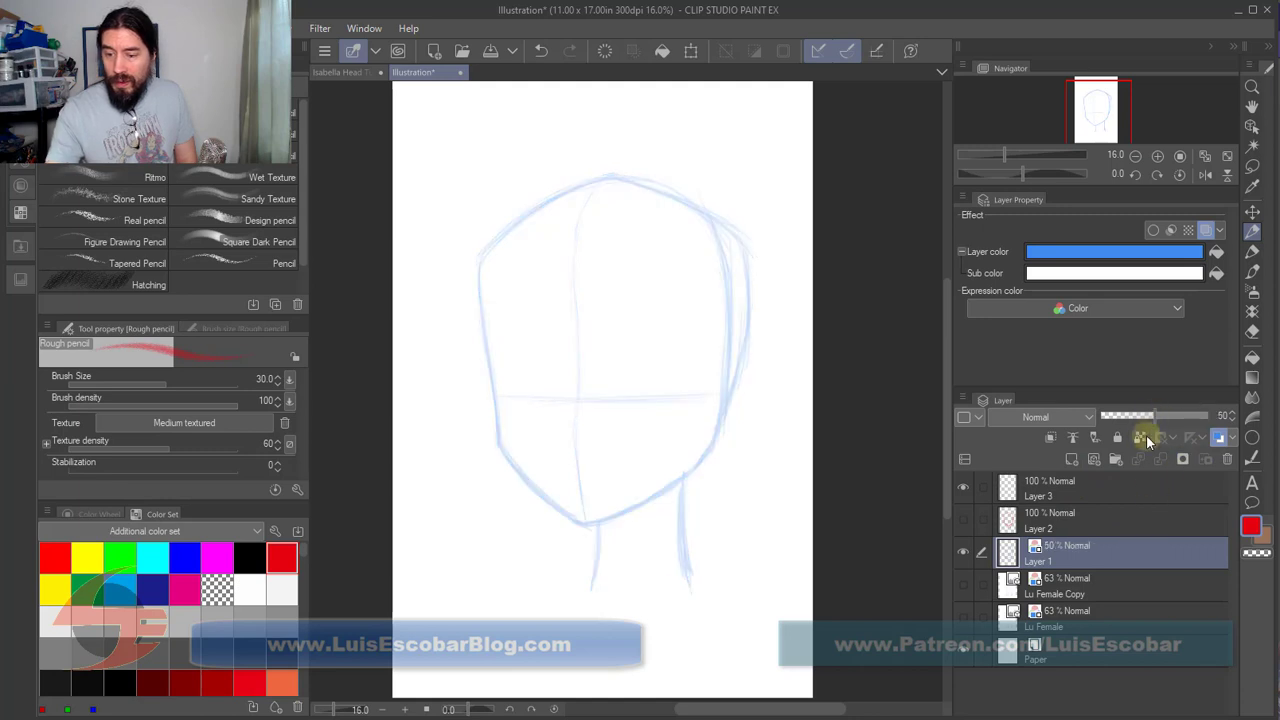
pyautogui.click(1126, 492)
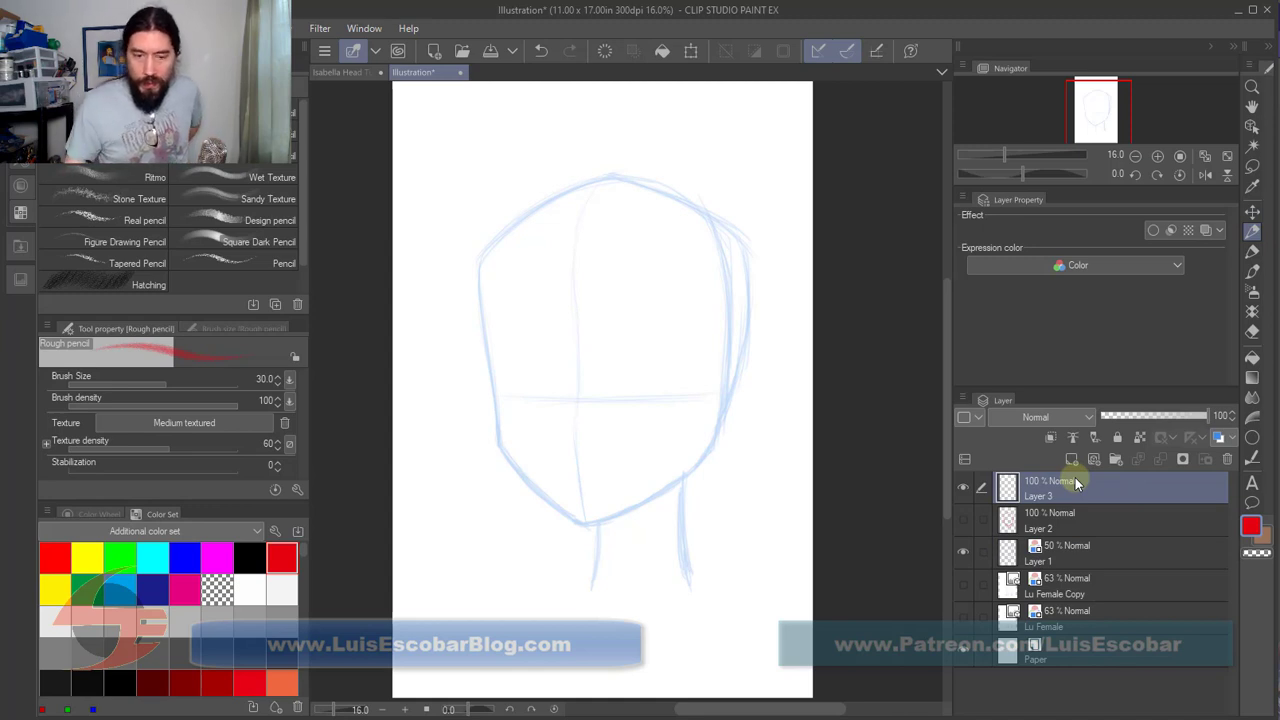
# Step: Sketch a wide red cranium ellipse over the blue head on Layer 3, with a vertical guide right of its middle
pyautogui.moveTo(592, 180)
pyautogui.mouseDown()
pyautogui.moveTo(637, 175)
pyautogui.moveTo(737, 228)
pyautogui.moveTo(704, 210)
pyautogui.moveTo(770, 303)
pyautogui.moveTo(759, 263)
pyautogui.moveTo(733, 402)
pyautogui.mouseUp()
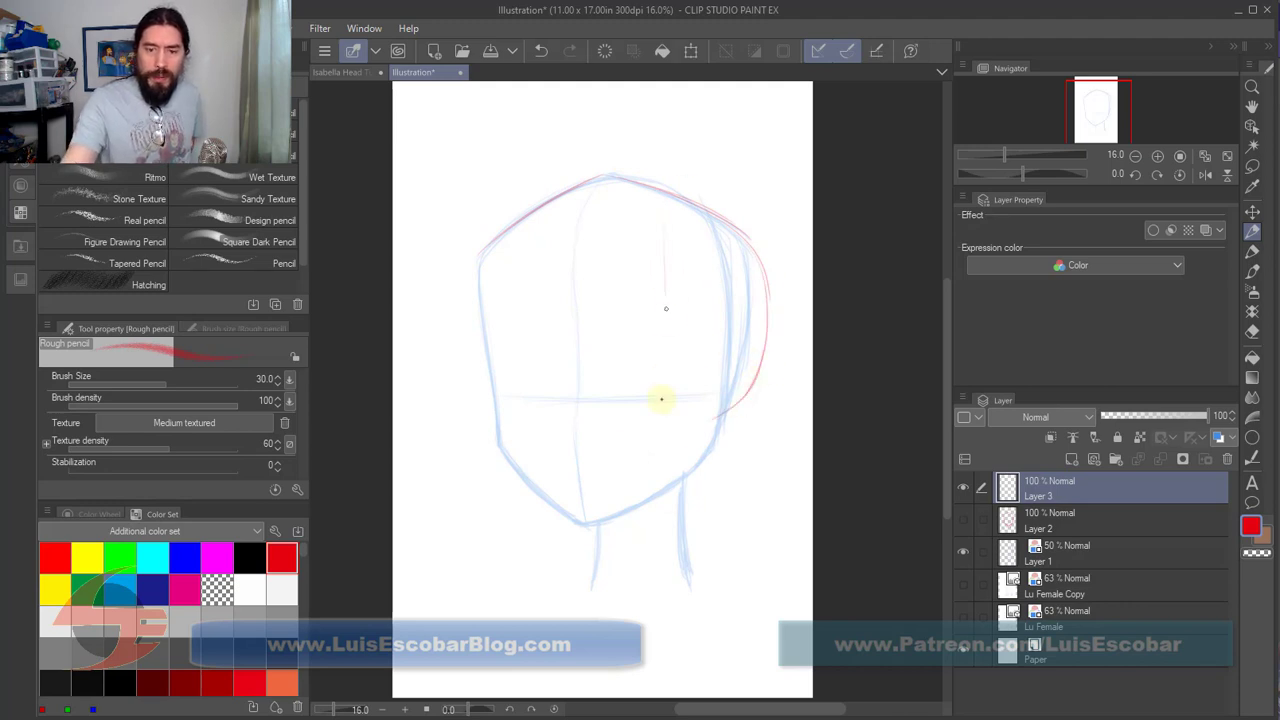
pyautogui.moveTo(665, 308); pyautogui.dragTo(659, 395)
pyautogui.moveTo(657, 248); pyautogui.dragTo(653, 463)
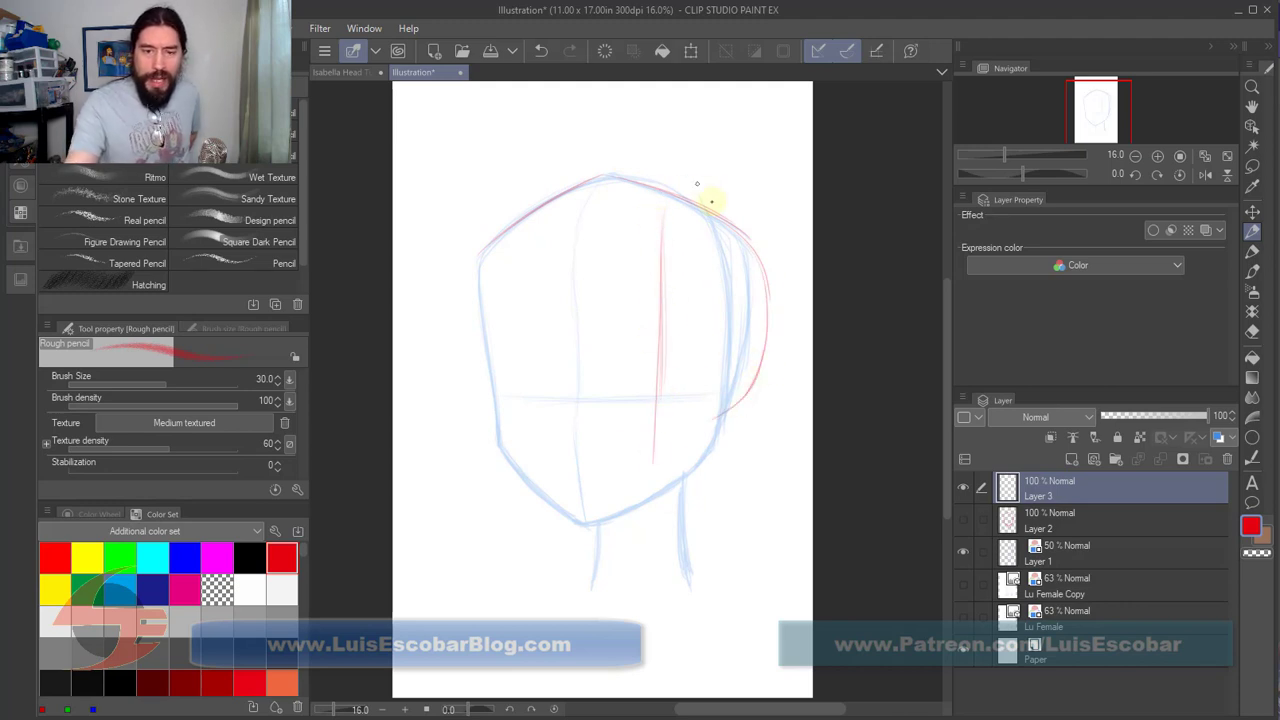
pyautogui.moveTo(623, 193)
pyautogui.mouseDown()
pyautogui.moveTo(614, 186)
pyautogui.moveTo(694, 206)
pyautogui.moveTo(743, 266)
pyautogui.moveTo(727, 400)
pyautogui.moveTo(740, 400)
pyautogui.mouseUp()
pyautogui.moveTo(652, 420); pyautogui.dragTo(546, 428)
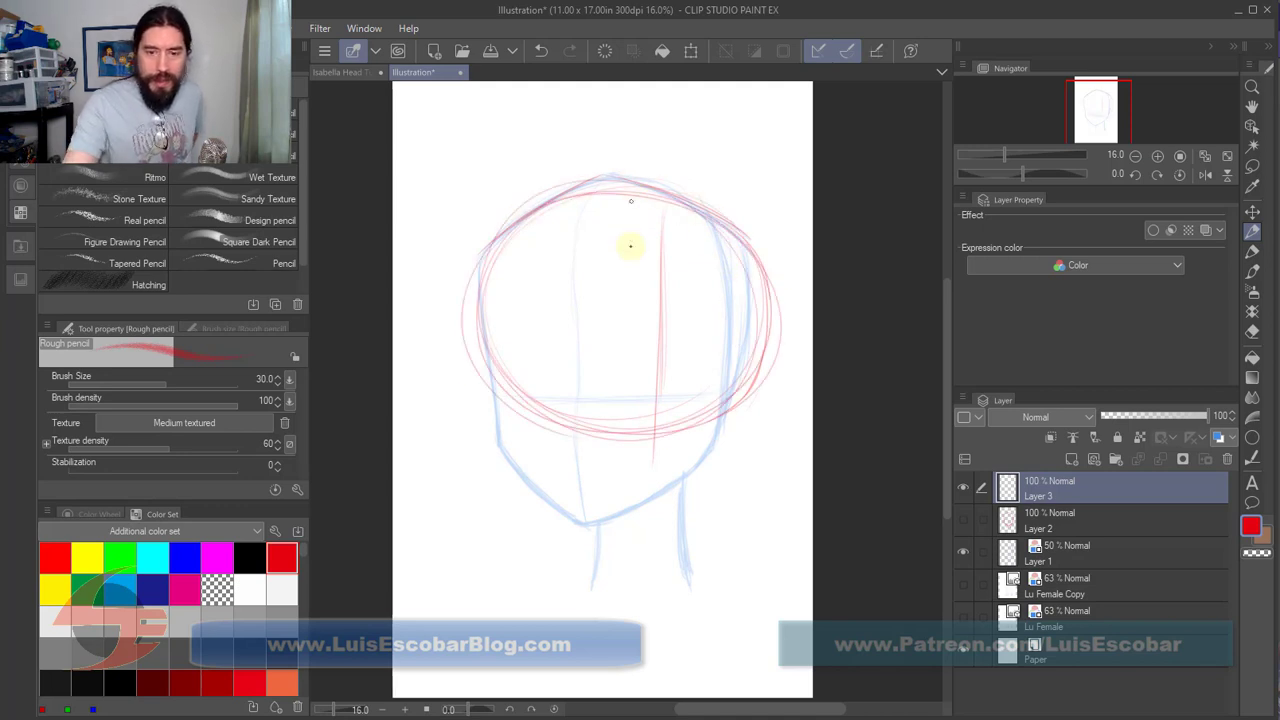
# Step: Draw a bold vertical center line through the cranium ellipse down to chin level and restate the top curve
pyautogui.moveTo(621, 200); pyautogui.dragTo(620, 480)
pyautogui.moveTo(626, 230); pyautogui.dragTo(615, 500)
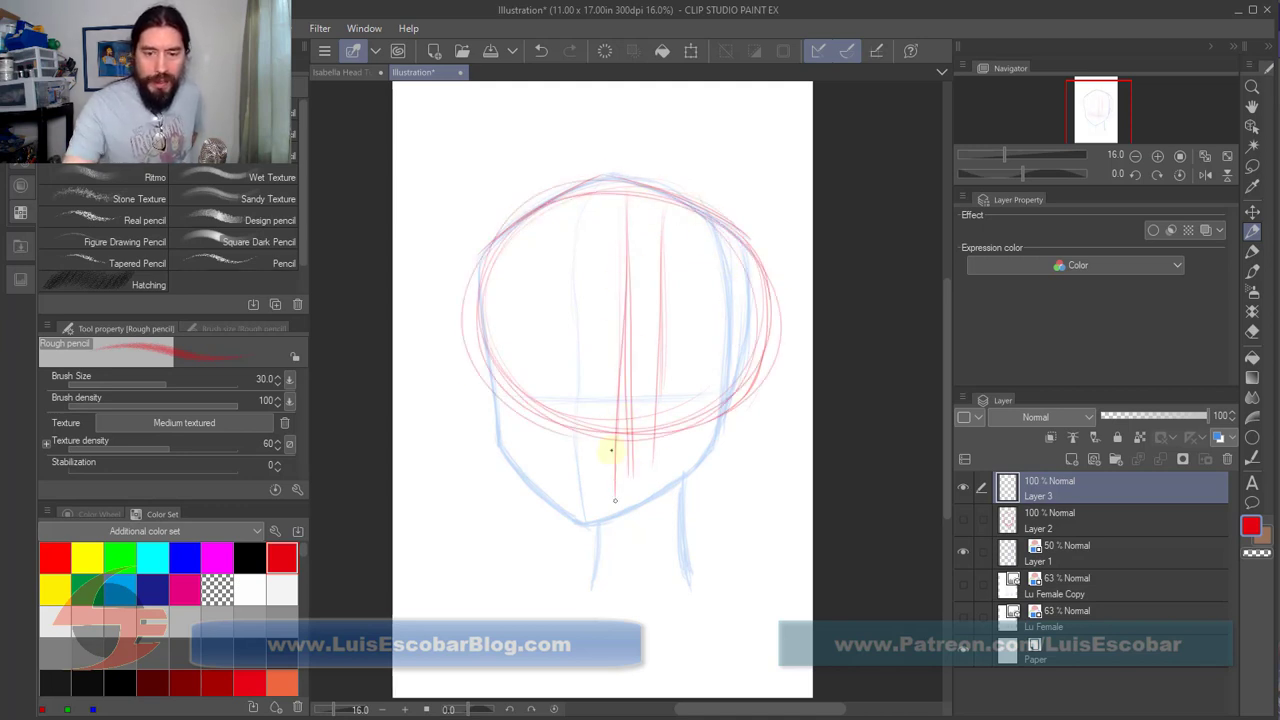
pyautogui.moveTo(622, 200)
pyautogui.mouseDown()
pyautogui.moveTo(611, 450)
pyautogui.moveTo(622, 484)
pyautogui.moveTo(621, 188)
pyautogui.moveTo(623, 514)
pyautogui.mouseUp()
pyautogui.moveTo(619, 244); pyautogui.dragTo(620, 486)
pyautogui.moveTo(625, 350); pyautogui.dragTo(627, 518)
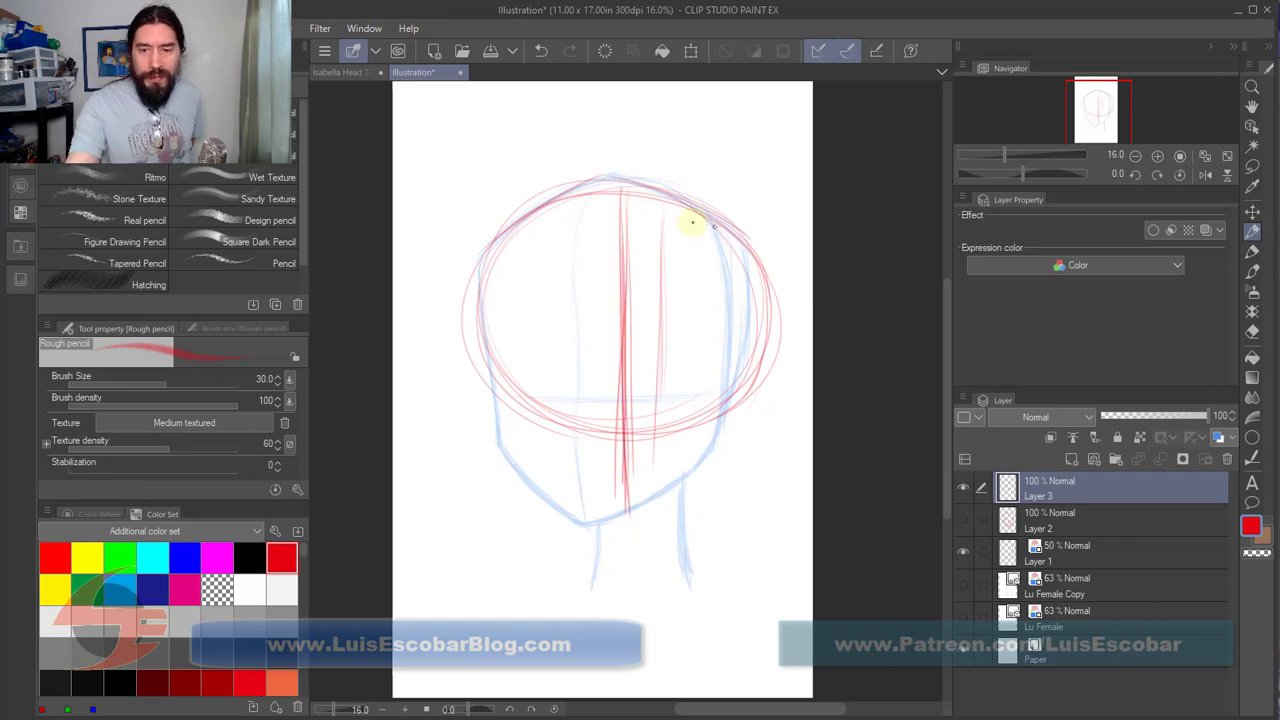
pyautogui.moveTo(612, 186); pyautogui.dragTo(508, 236)
pyautogui.moveTo(665, 192); pyautogui.dragTo(522, 212)
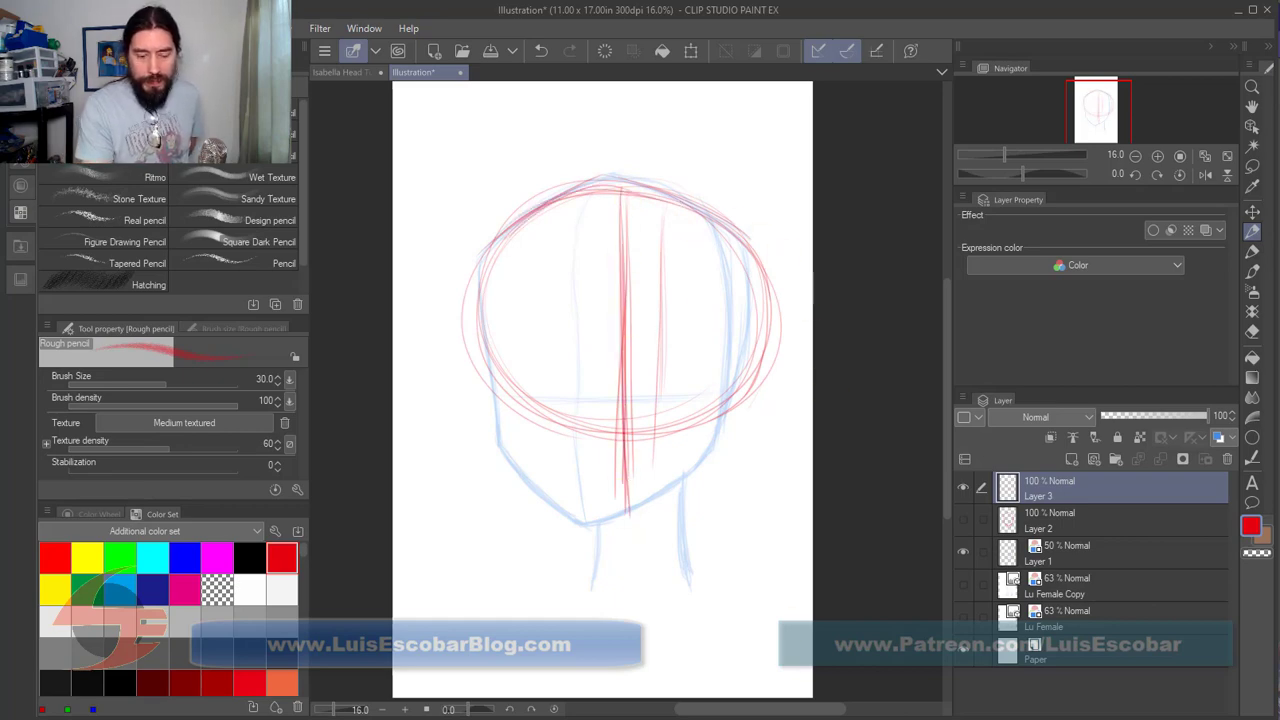
# Step: Switch to the browser, rotate the 3D planes-of-the-head model to a side profile for reference, and return to the drawing
pyautogui.click(397, 705)
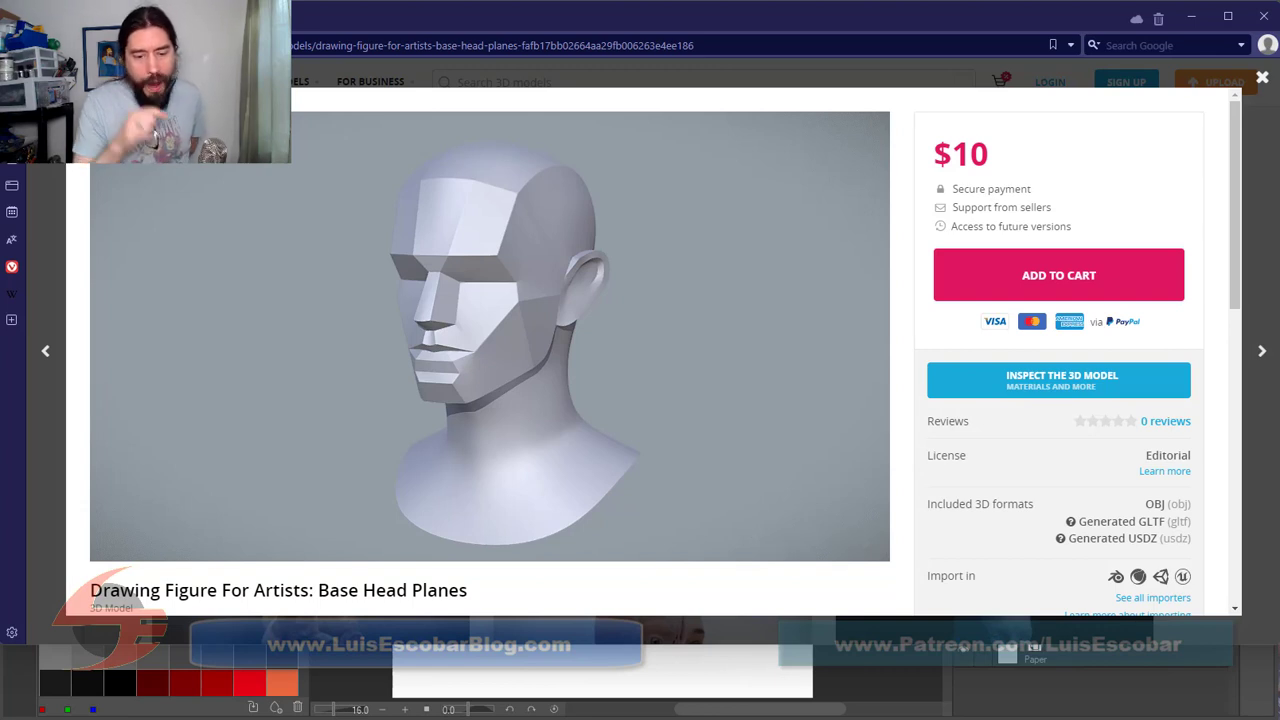
pyautogui.moveTo(601, 465); pyautogui.dragTo(512, 412)
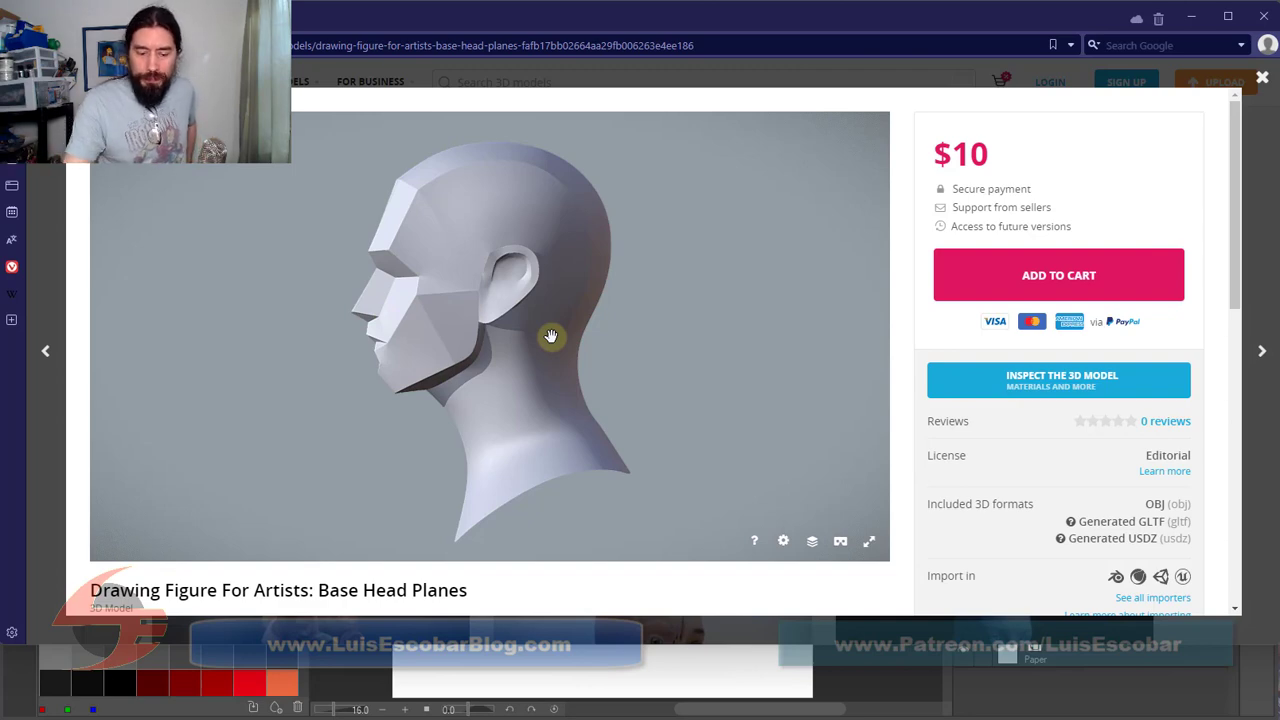
pyautogui.hotkey('alt', 'Tab')
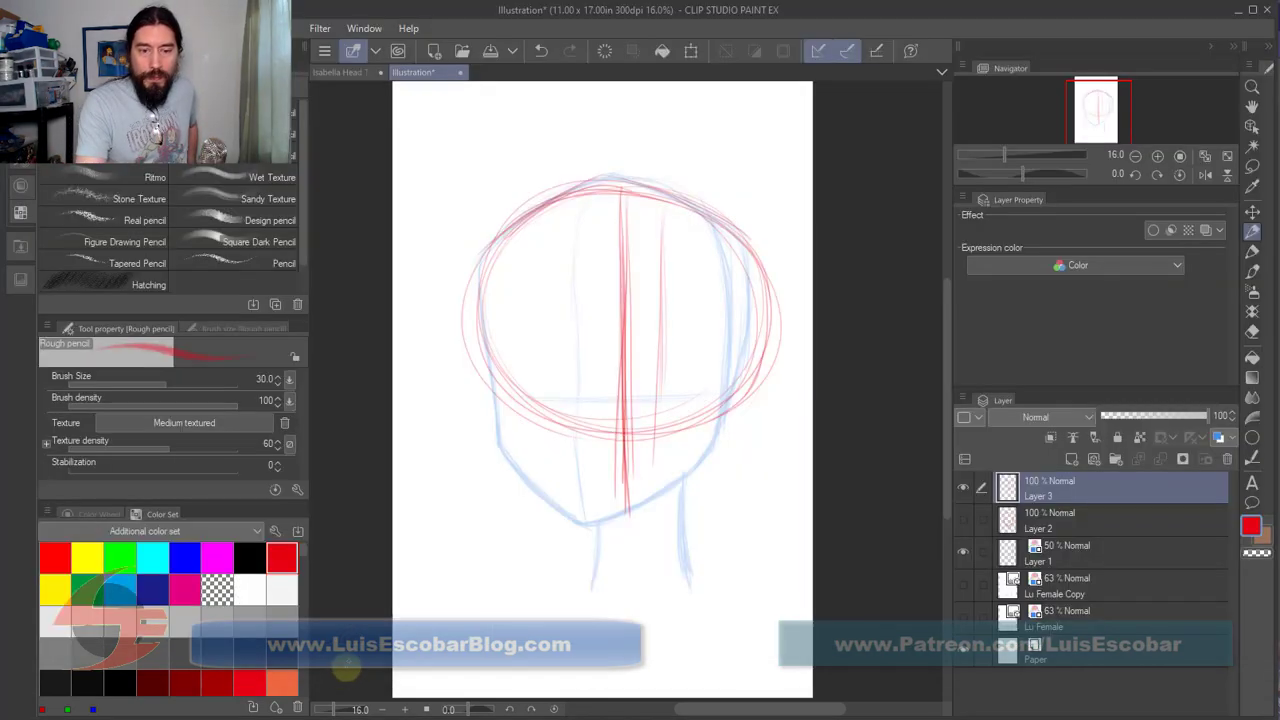
# Step: Restate the side-view cranium outline and rough in the guides for the face front, jaw corner and chin level
pyautogui.moveTo(583, 180)
pyautogui.mouseDown()
pyautogui.moveTo(737, 243)
pyautogui.moveTo(740, 375)
pyautogui.moveTo(606, 180)
pyautogui.moveTo(491, 251)
pyautogui.moveTo(663, 189)
pyautogui.moveTo(730, 228)
pyautogui.mouseUp()
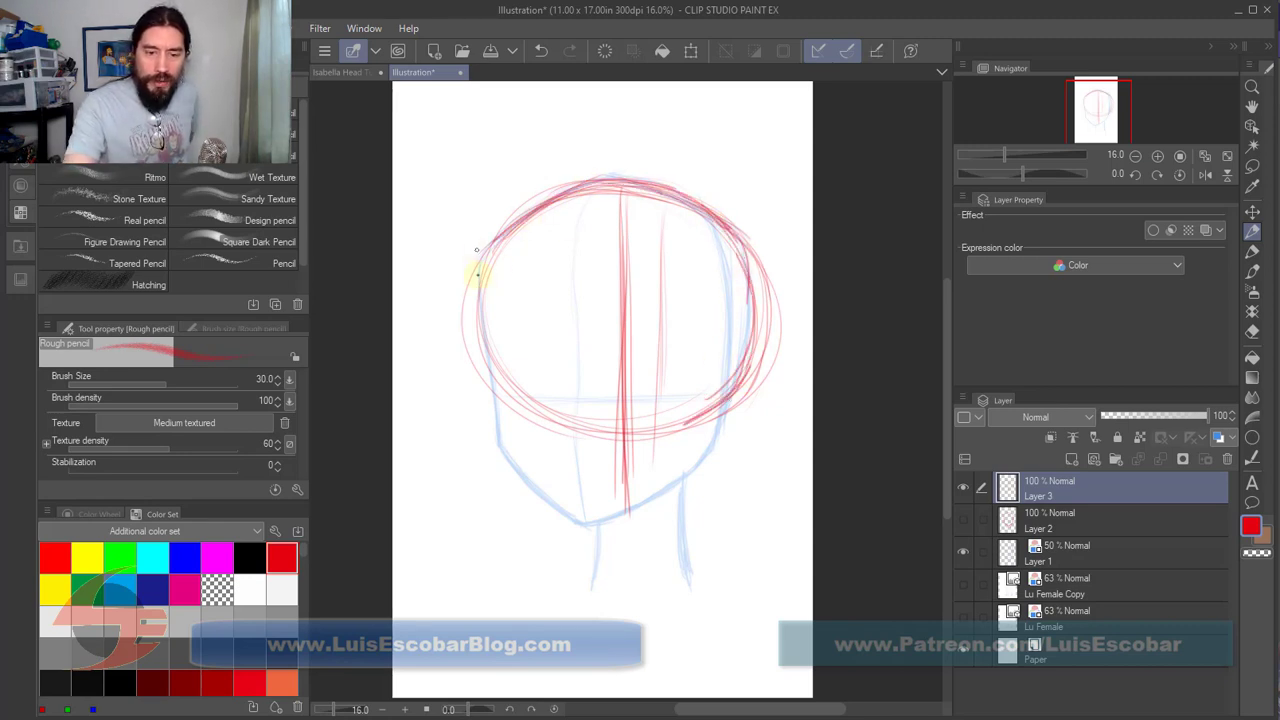
pyautogui.moveTo(477, 250); pyautogui.dragTo(477, 479)
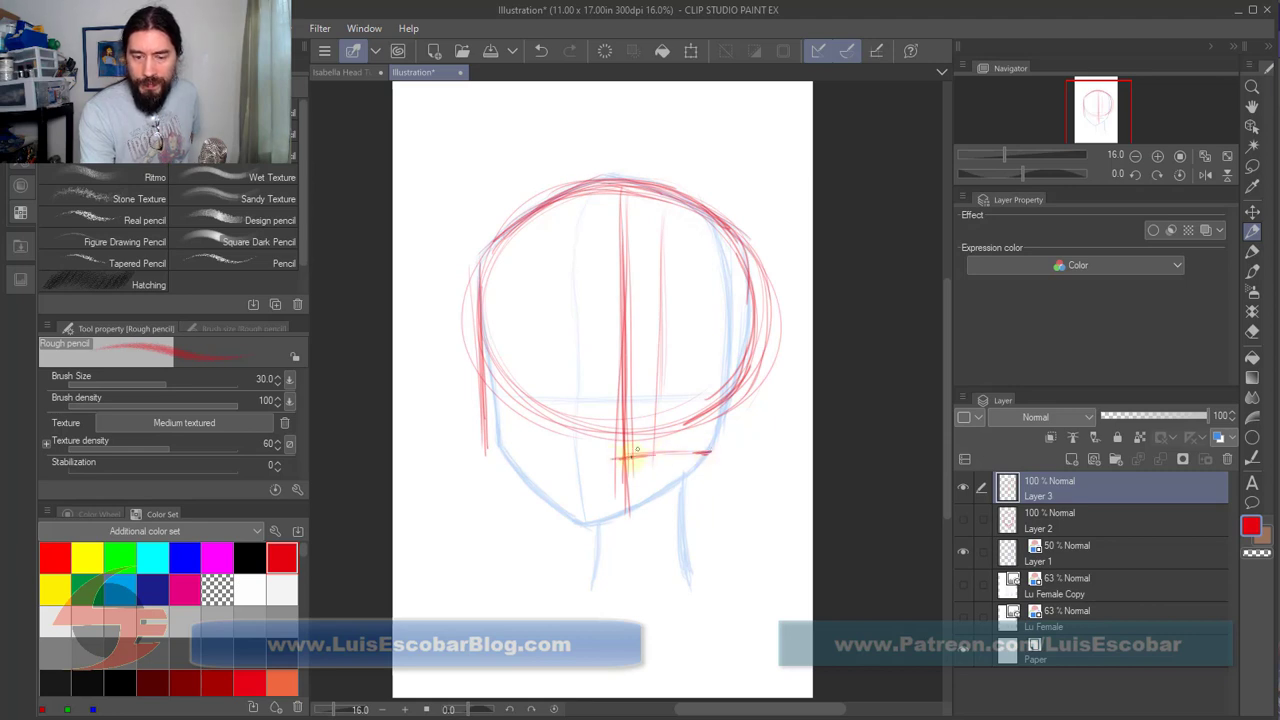
pyautogui.moveTo(545, 523)
pyautogui.mouseDown()
pyautogui.moveTo(557, 523)
pyautogui.moveTo(497, 524)
pyautogui.mouseUp()
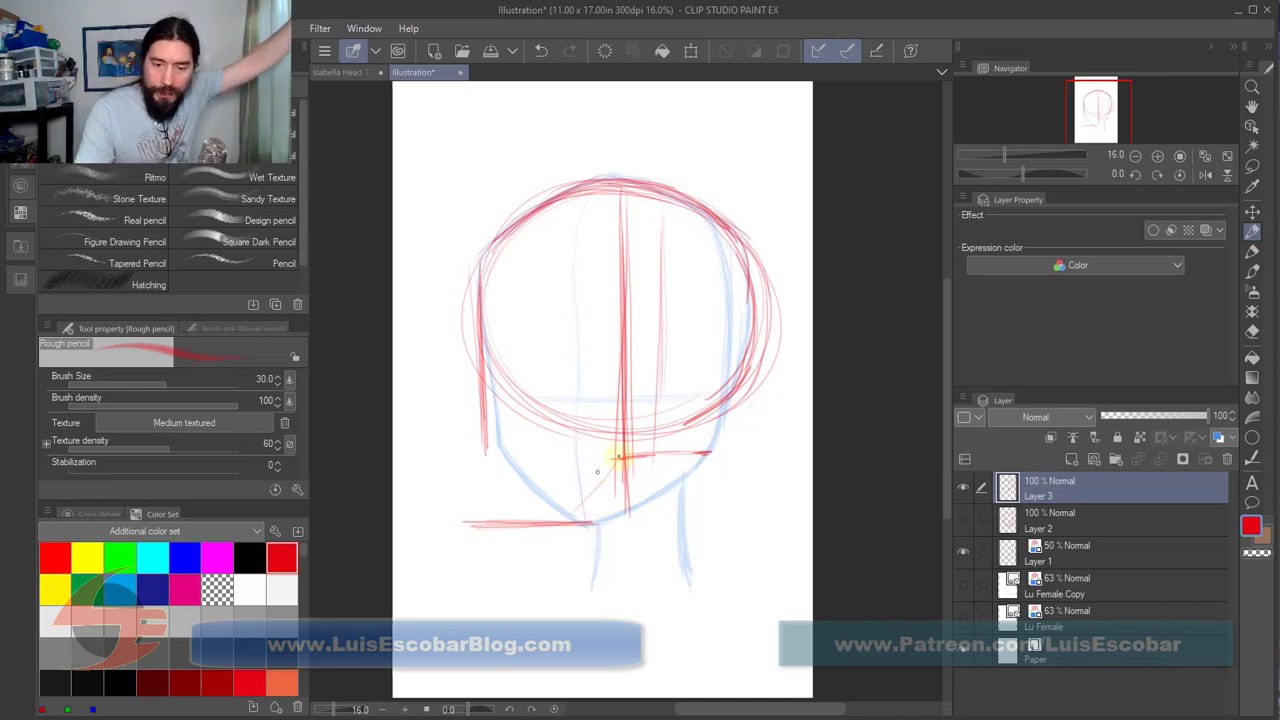
# Step: Extend the face front line down to the chin and draw the slanted jaw line from chin to jaw corner
pyautogui.moveTo(612, 462); pyautogui.dragTo(535, 522)
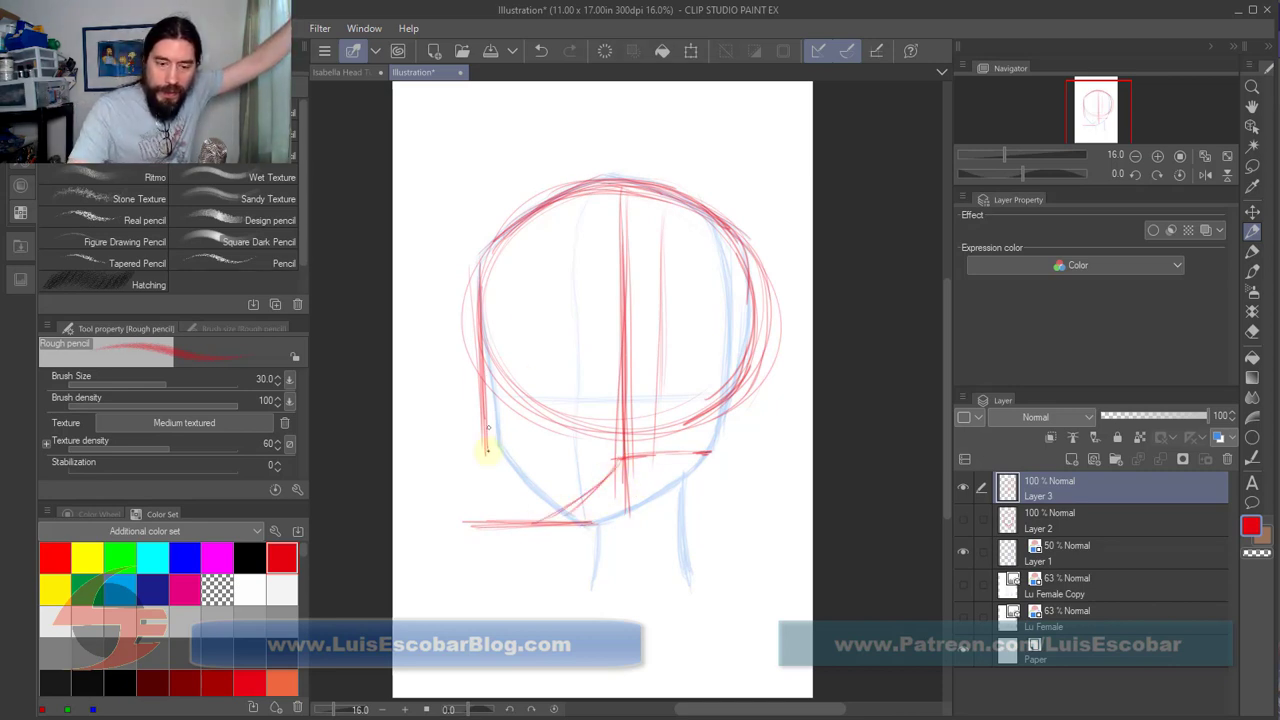
pyautogui.moveTo(484, 400)
pyautogui.mouseDown()
pyautogui.moveTo(497, 534)
pyautogui.moveTo(493, 522)
pyautogui.moveTo(588, 486)
pyautogui.mouseUp()
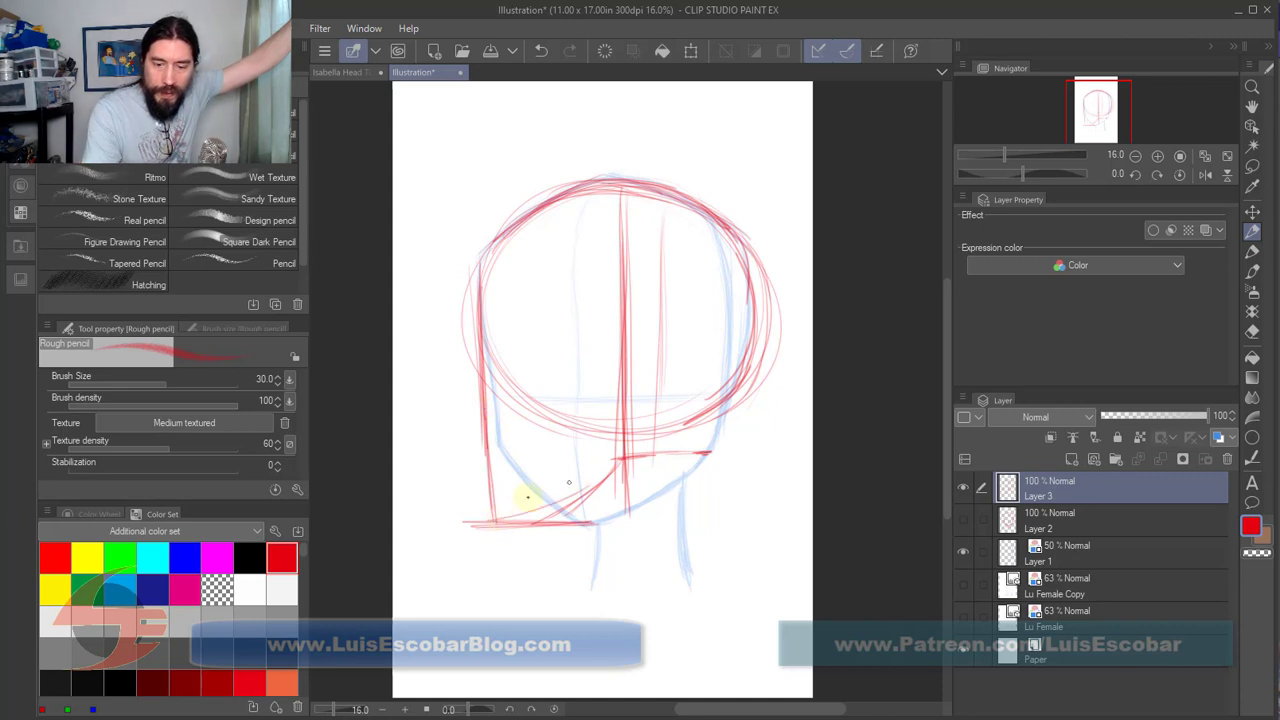
pyautogui.moveTo(472, 524)
pyautogui.mouseDown()
pyautogui.moveTo(577, 491)
pyautogui.moveTo(622, 459)
pyautogui.mouseUp()
pyautogui.moveTo(468, 523); pyautogui.dragTo(620, 460)
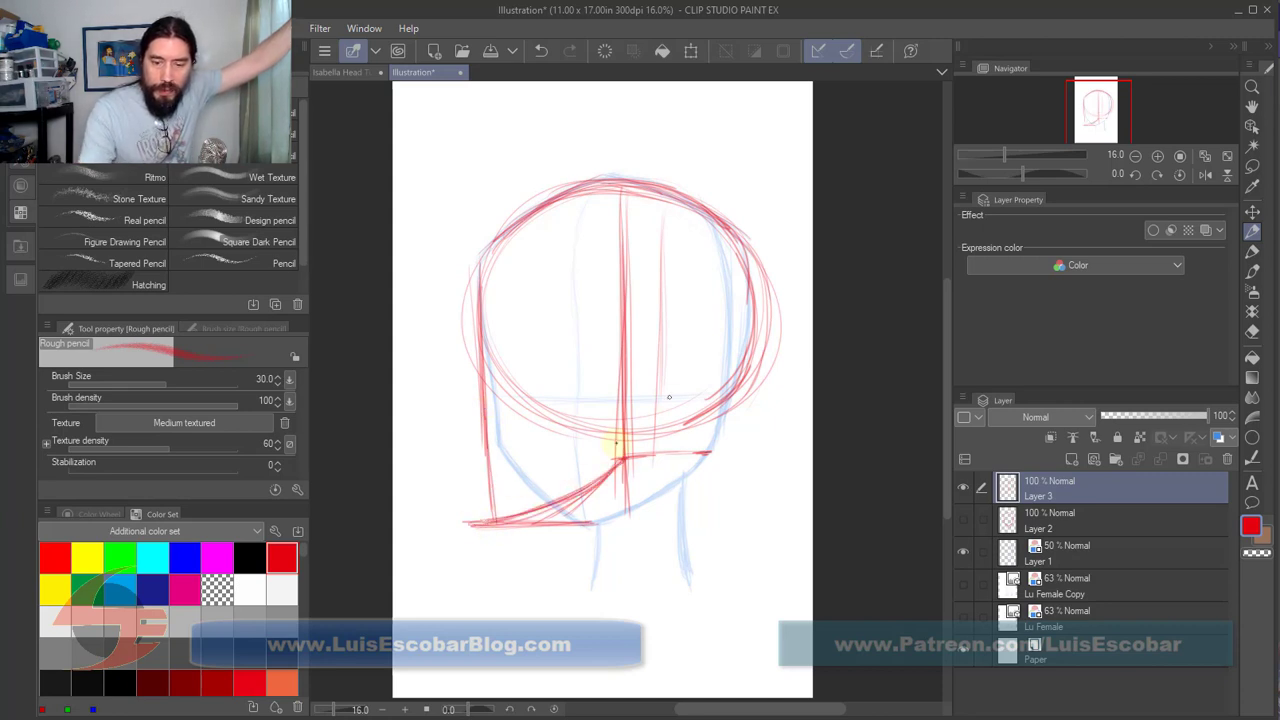
# Step: Draw the curved back of the neck below the cranium and the short front neck line under the chin
pyautogui.moveTo(720, 402)
pyautogui.mouseDown()
pyautogui.moveTo(697, 444)
pyautogui.moveTo(688, 560)
pyautogui.mouseUp()
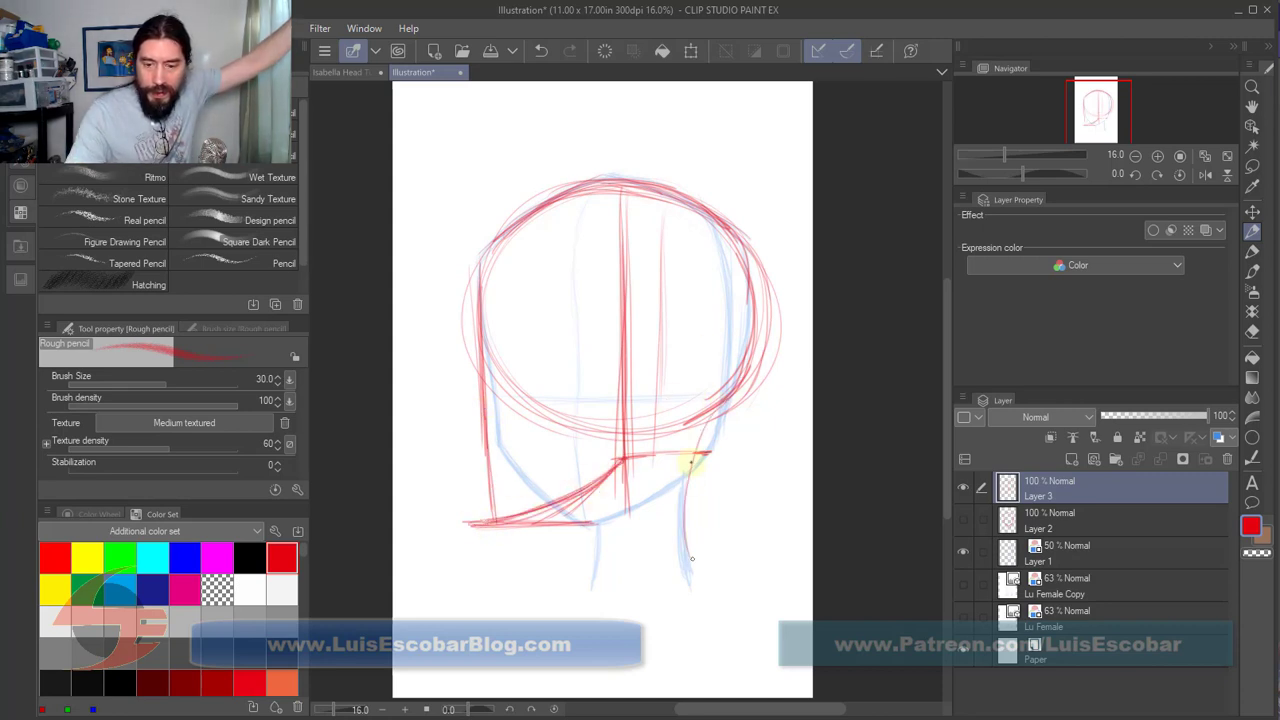
pyautogui.moveTo(696, 438)
pyautogui.mouseDown()
pyautogui.moveTo(680, 590)
pyautogui.moveTo(704, 606)
pyautogui.mouseUp()
pyautogui.moveTo(716, 405); pyautogui.dragTo(702, 604)
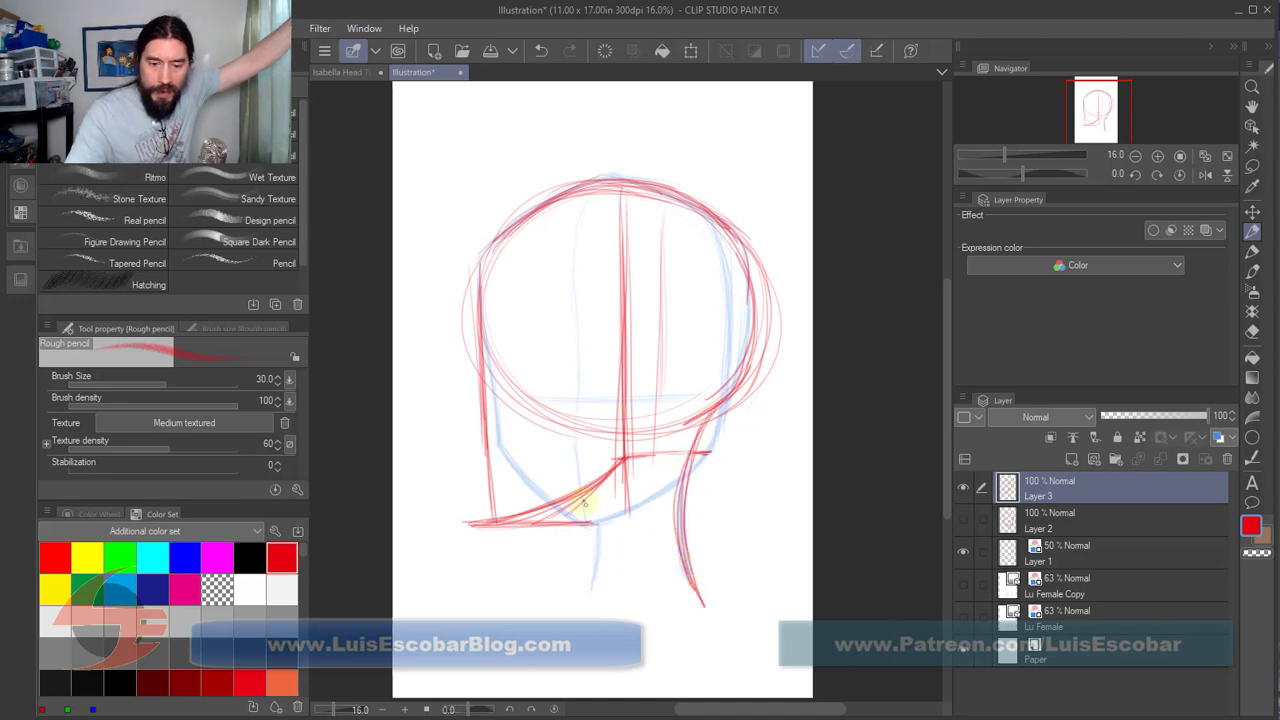
pyautogui.moveTo(590, 524); pyautogui.dragTo(586, 596)
pyautogui.moveTo(591, 538); pyautogui.dragTo(583, 604)
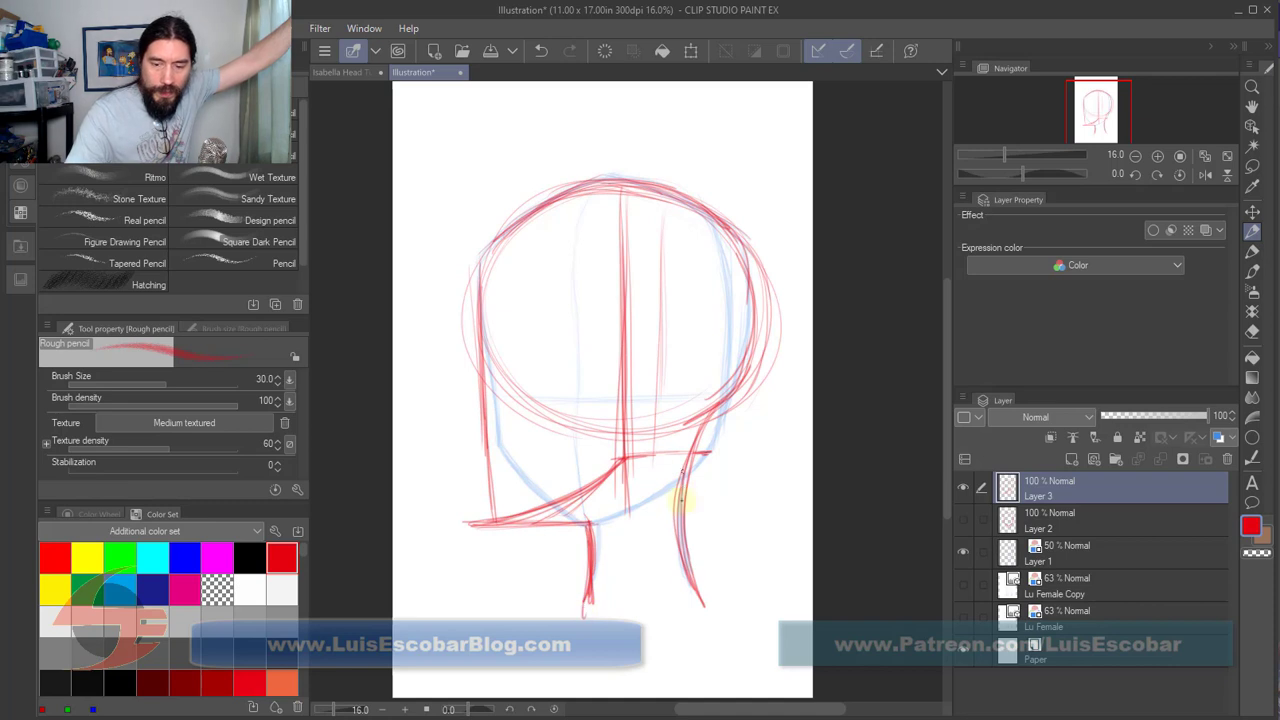
pyautogui.moveTo(682, 500); pyautogui.dragTo(705, 610)
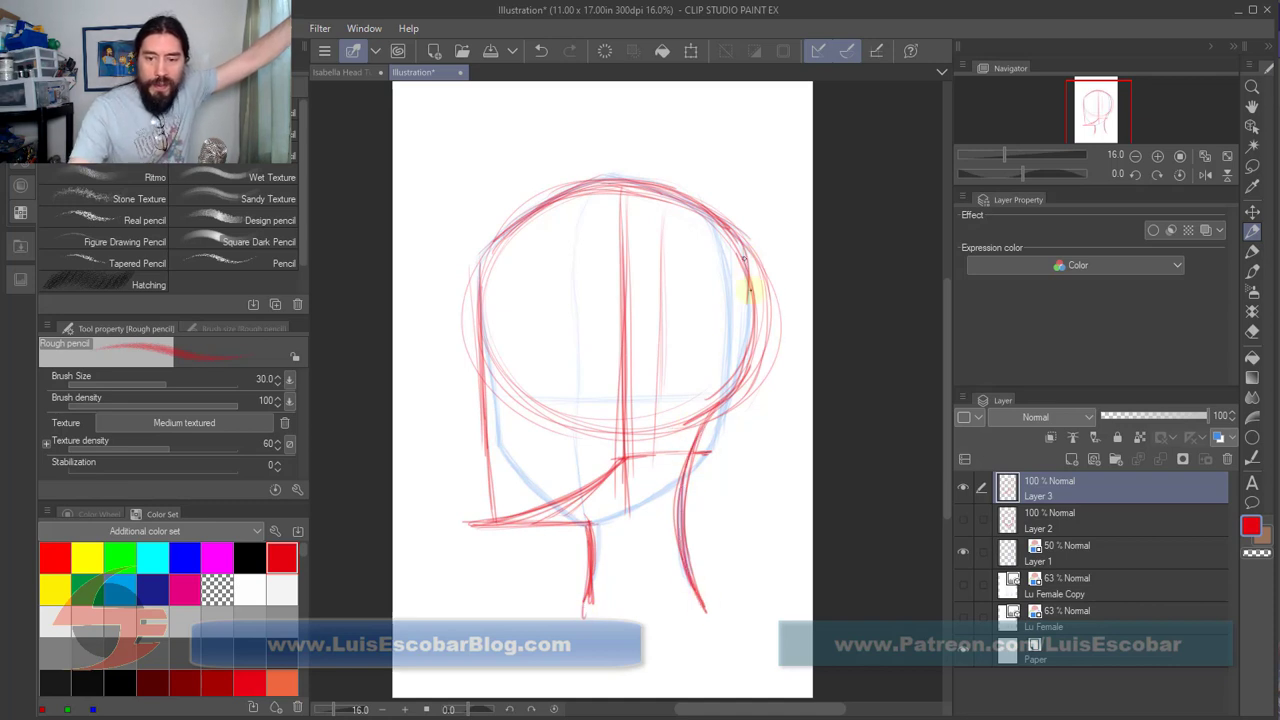
# Step: Darken the top and back contour of the side-view cranium with repeated pencil strokes
pyautogui.moveTo(748, 290)
pyautogui.mouseDown()
pyautogui.moveTo(709, 423)
pyautogui.moveTo(752, 318)
pyautogui.moveTo(603, 180)
pyautogui.moveTo(481, 250)
pyautogui.moveTo(471, 286)
pyautogui.moveTo(476, 262)
pyautogui.moveTo(643, 178)
pyautogui.mouseUp()
pyautogui.moveTo(620, 182); pyautogui.dragTo(727, 210)
pyautogui.moveTo(700, 205); pyautogui.dragTo(771, 281)
pyautogui.moveTo(750, 290); pyautogui.dragTo(705, 420)
# Step: Add a horizontal guide across the lower cranium and strengthen the face front, jaw and back neck lines
pyautogui.moveTo(497, 400); pyautogui.dragTo(722, 398)
pyautogui.moveTo(620, 348)
pyautogui.mouseDown()
pyautogui.moveTo(617, 451)
pyautogui.moveTo(537, 523)
pyautogui.mouseUp()
pyautogui.moveTo(479, 266); pyautogui.dragTo(490, 502)
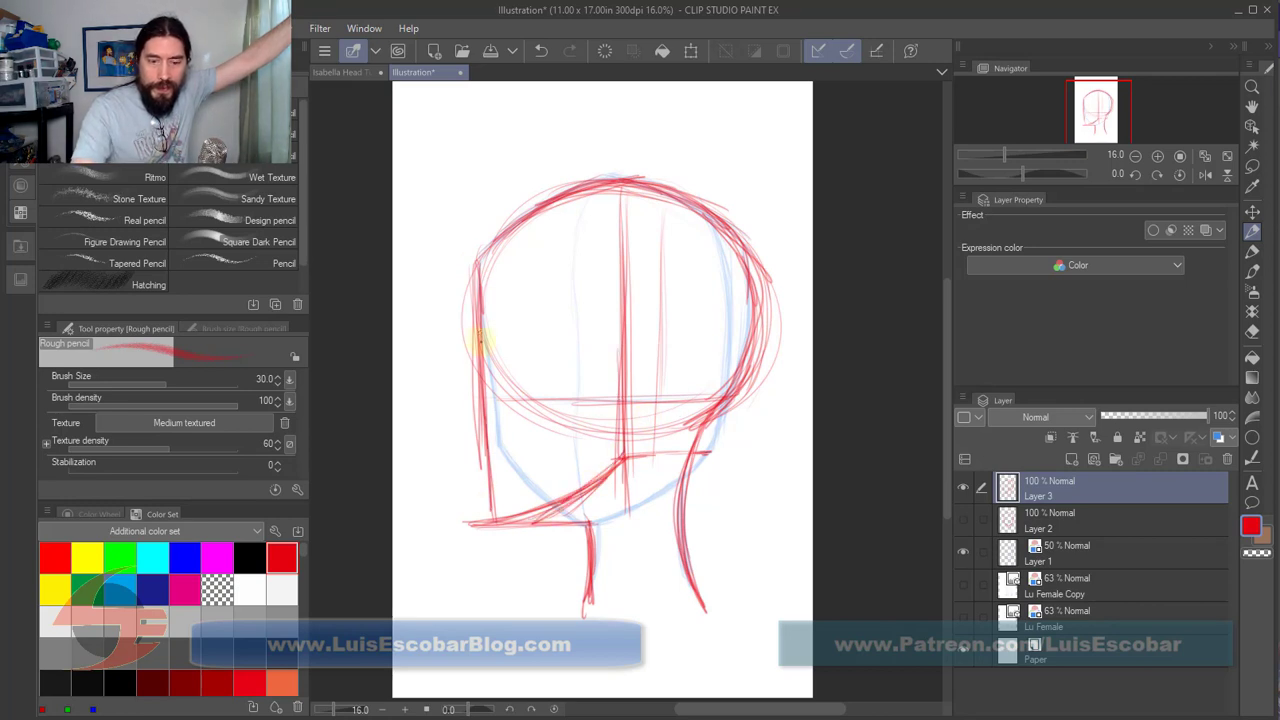
pyautogui.moveTo(480, 340)
pyautogui.mouseDown()
pyautogui.moveTo(471, 251)
pyautogui.moveTo(477, 414)
pyautogui.moveTo(668, 183)
pyautogui.moveTo(743, 271)
pyautogui.moveTo(683, 486)
pyautogui.moveTo(718, 622)
pyautogui.mouseUp()
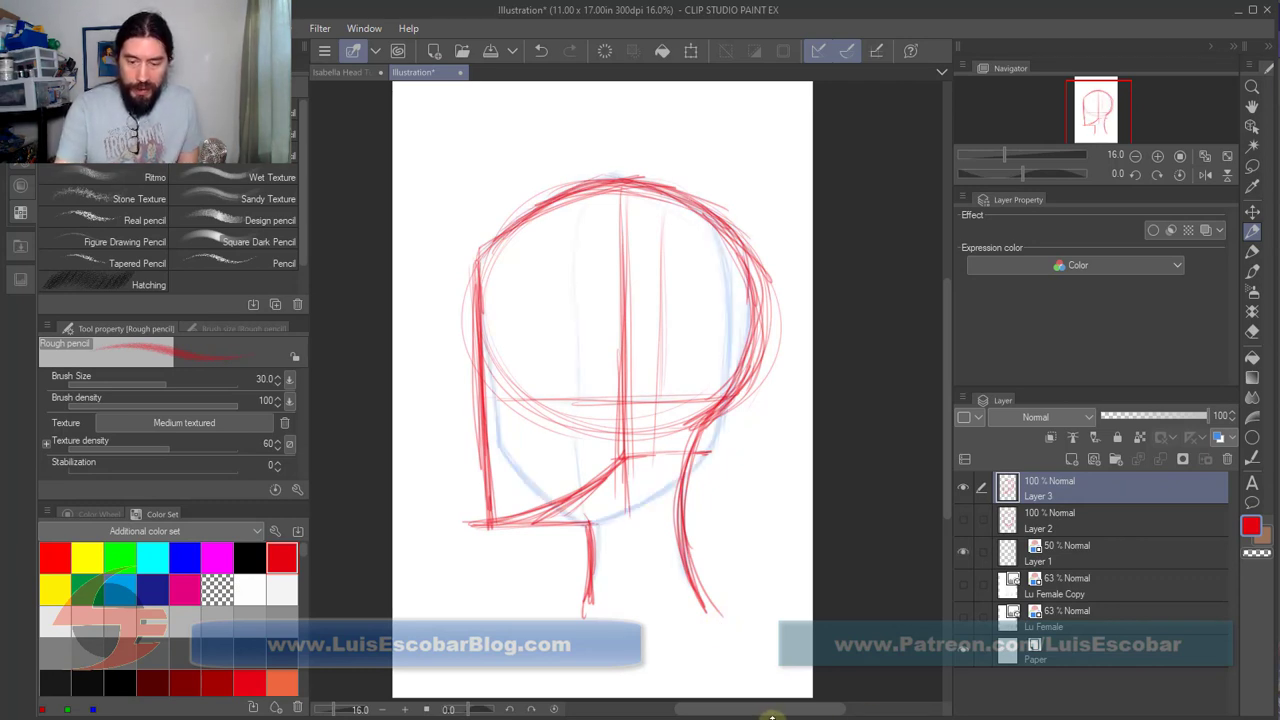
# Step: In the timeline, limit Layer 3 to frame 3 and Layer 1 to frame 1, then minimize the timeline
pyautogui.moveTo(772, 716)
pyautogui.mouseDown()
pyautogui.moveTo(771, 434)
pyautogui.moveTo(749, 237)
pyautogui.moveTo(715, 634)
pyautogui.moveTo(737, 700)
pyautogui.moveTo(734, 423)
pyautogui.moveTo(717, 301)
pyautogui.mouseUp()
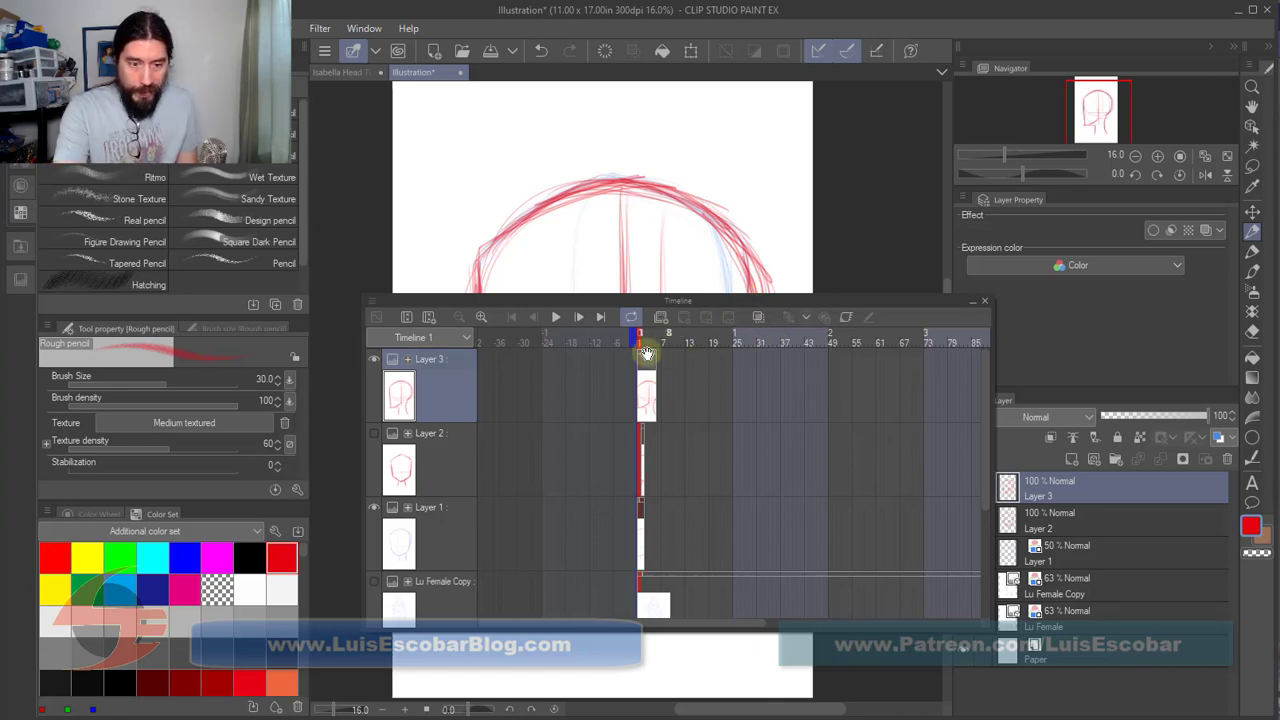
pyautogui.click(481, 317)
pyautogui.click(481, 317)
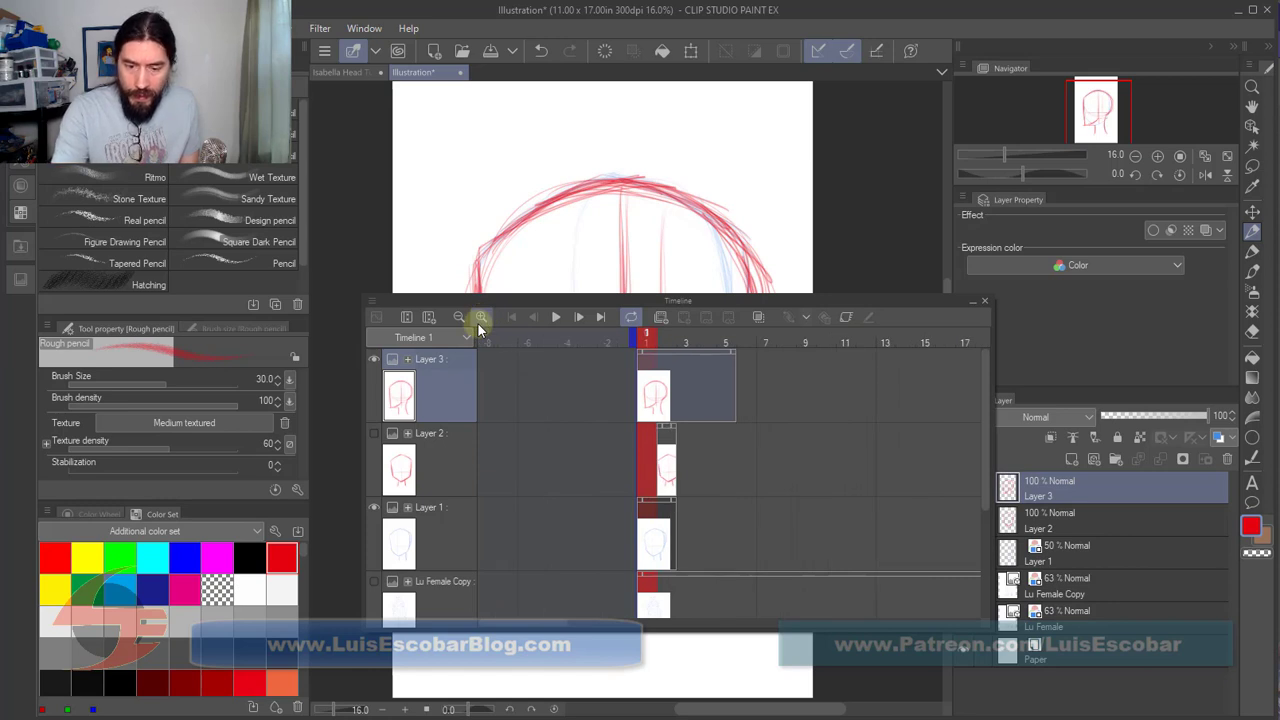
pyautogui.moveTo(661, 355); pyautogui.dragTo(716, 360)
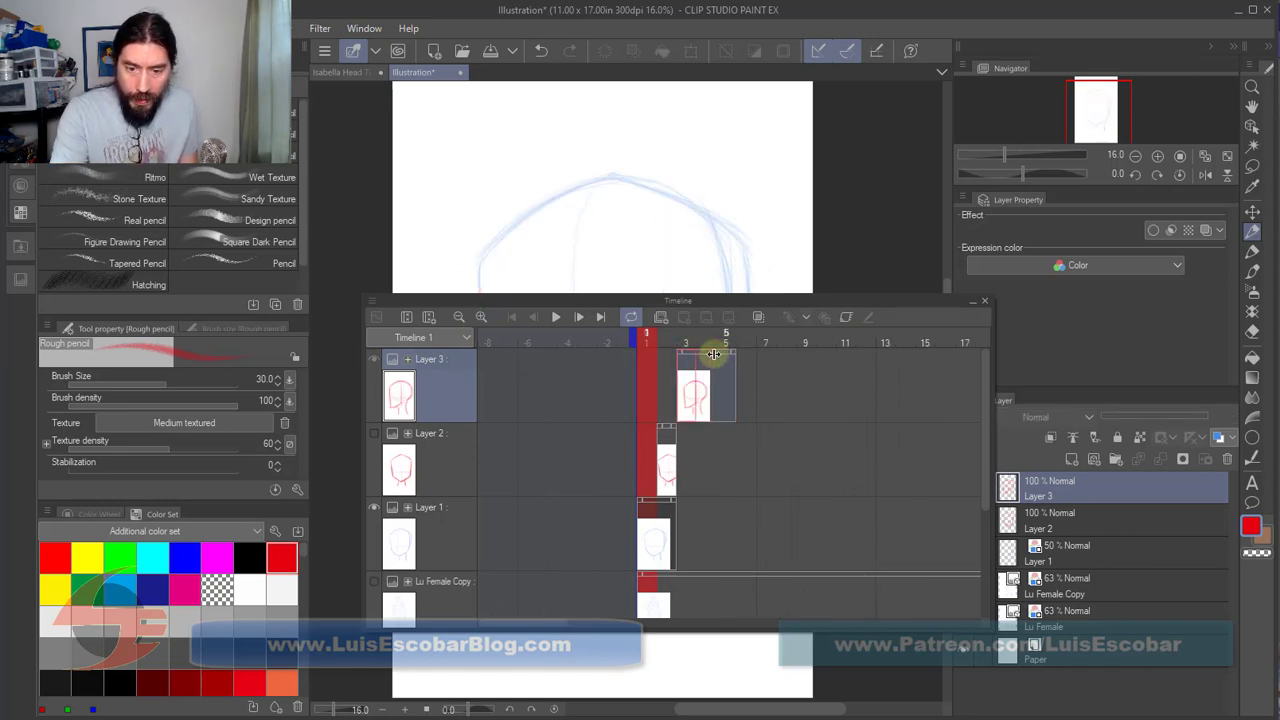
pyautogui.click(662, 502)
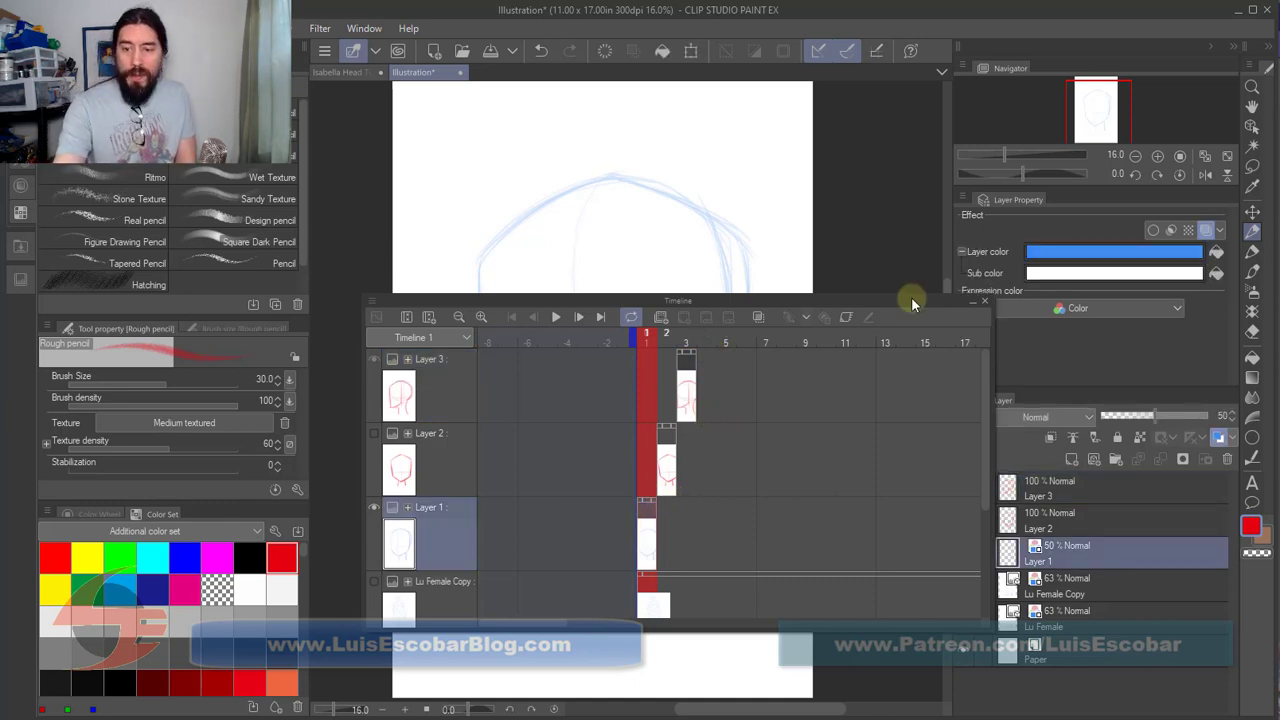
pyautogui.click(970, 306)
pyautogui.moveTo(893, 305); pyautogui.dragTo(770, 719)
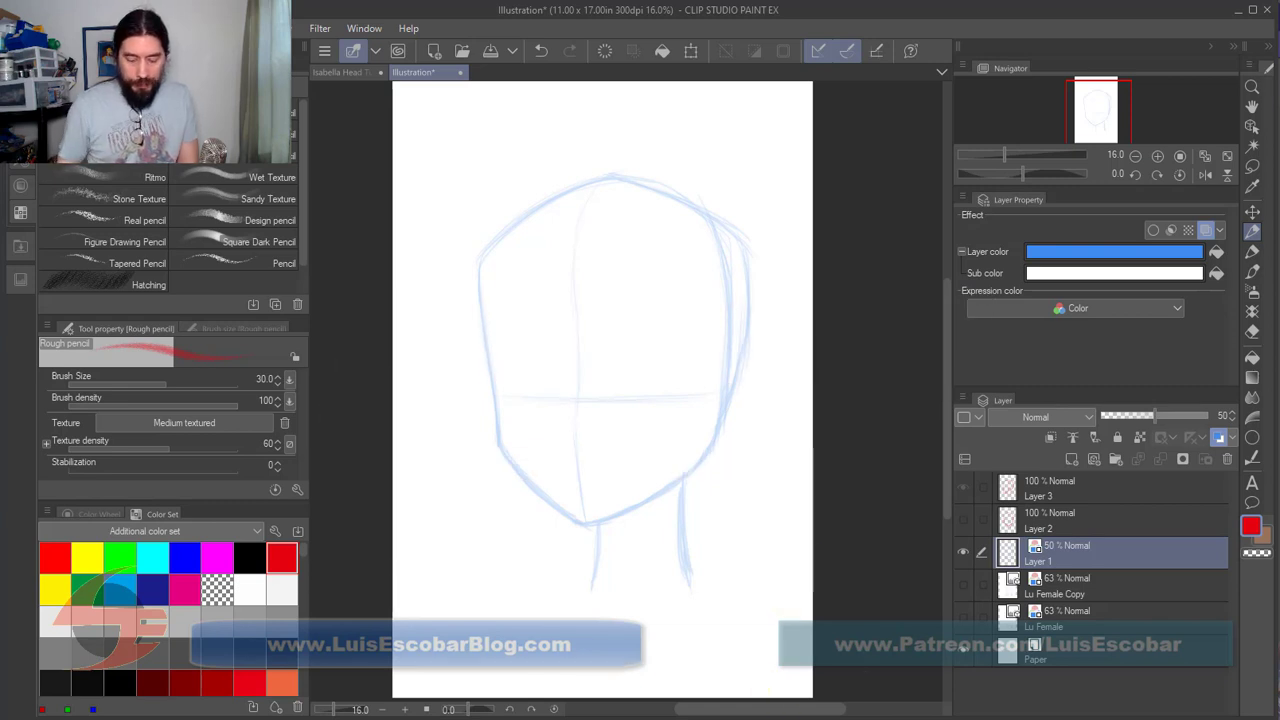
# Step: Remove the blue layer color from Layer 1 and set its opacity to 100%
pyautogui.hotkey('ctrl', 'z')
pyautogui.hotkey('ctrl', 'y')
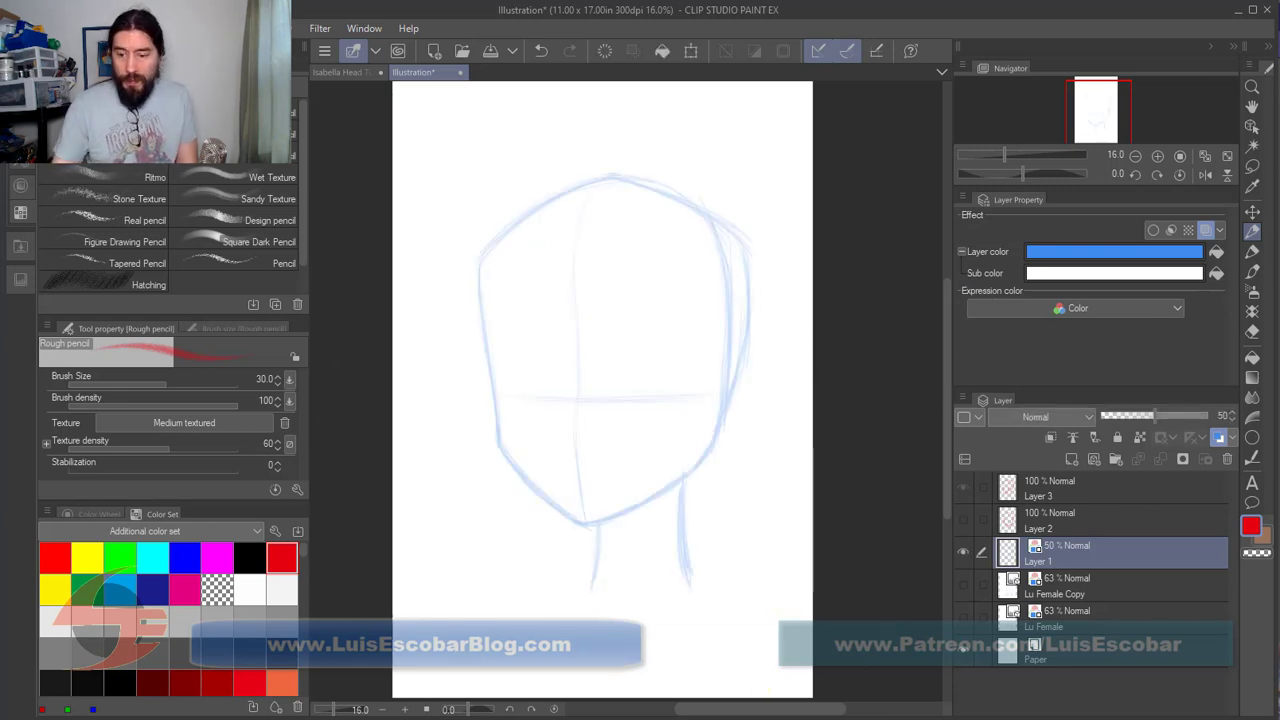
pyautogui.click(1190, 439)
pyautogui.moveTo(1180, 420); pyautogui.dragTo(1264, 424)
# Step: Flip back and forth through the timeline frames to compare the three-quarter, front and side views of the head
pyautogui.hotkey('ctrl', ',')
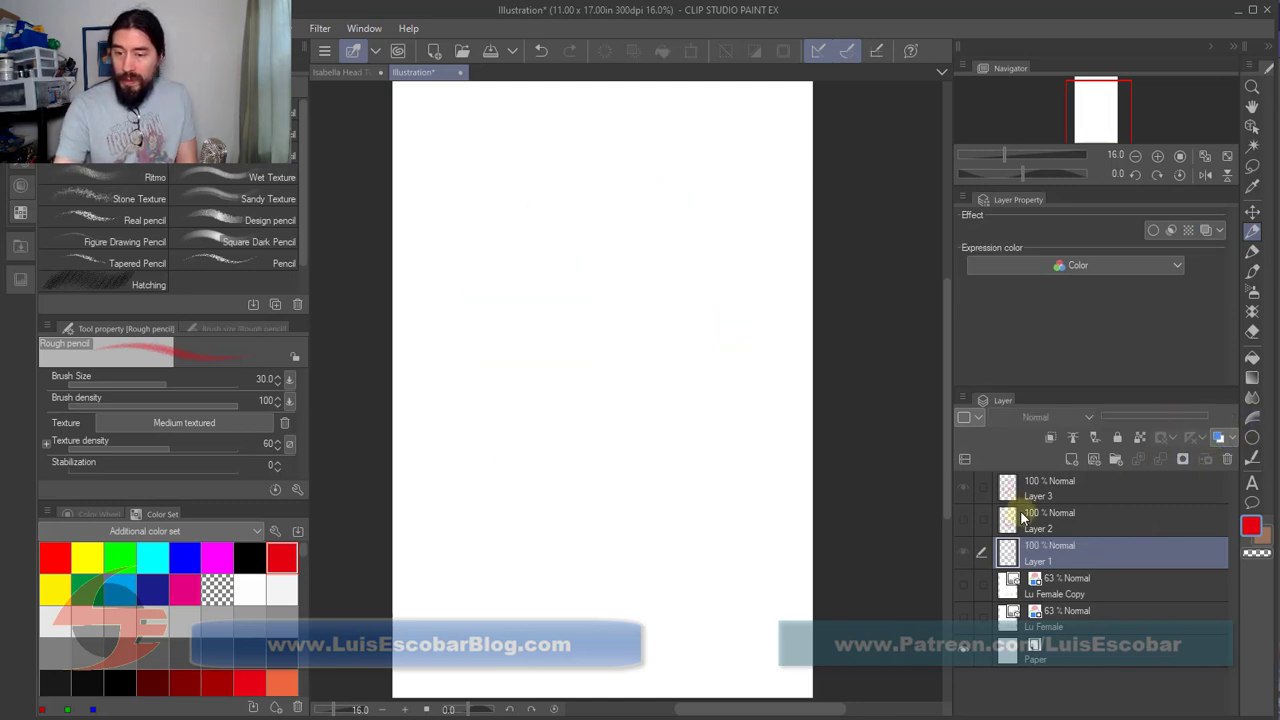
pyautogui.click(963, 520)
pyautogui.hotkey('ctrl', 'z')
pyautogui.hotkey('ctrl', 'z')
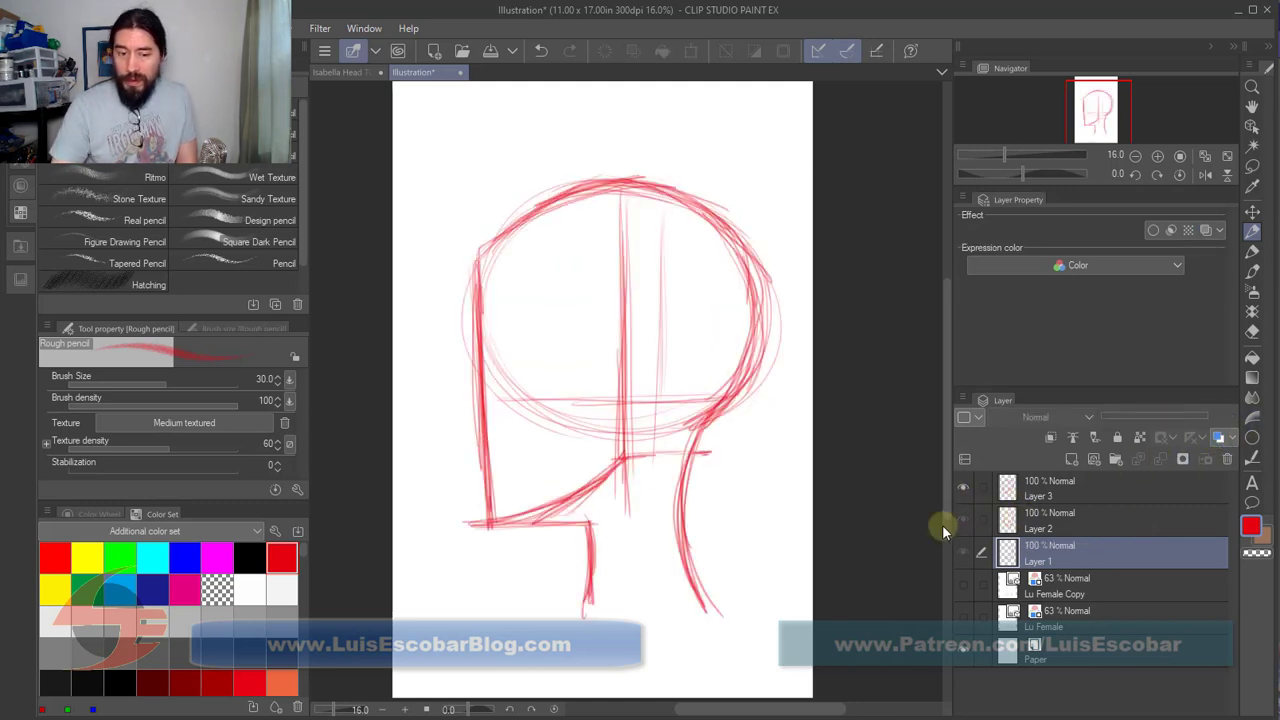
pyautogui.hotkey('ctrl', 'y')
pyautogui.hotkey('ctrl', 'y')
pyautogui.hotkey('ctrl', 'z')
pyautogui.hotkey('ctrl', 'y')
pyautogui.hotkey('ctrl', 'y')
pyautogui.hotkey('ctrl', 'z')
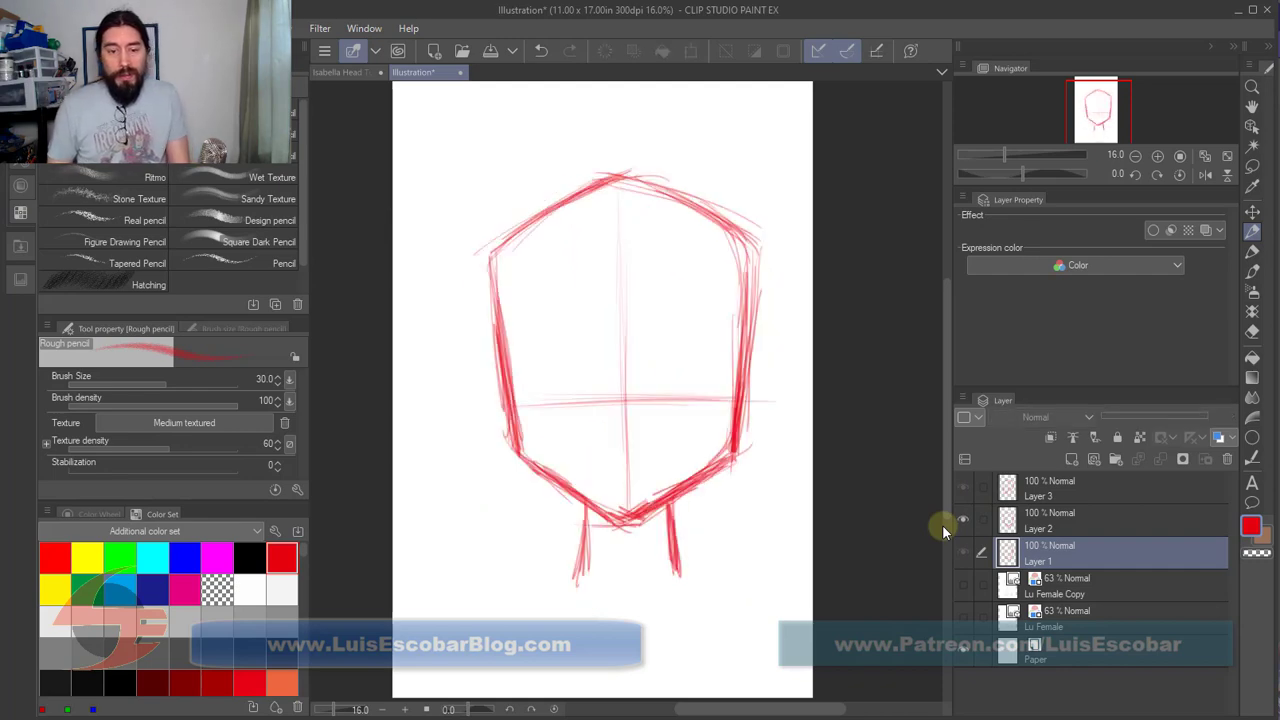
pyautogui.hotkey('ctrl', 'z')
pyautogui.hotkey('ctrl', 'y')
pyautogui.hotkey('ctrl', 'y')
pyautogui.hotkey('ctrl', 'y')
pyautogui.hotkey('ctrl', 'z')
pyautogui.hotkey('ctrl', 'z')
pyautogui.hotkey('ctrl', 'z')
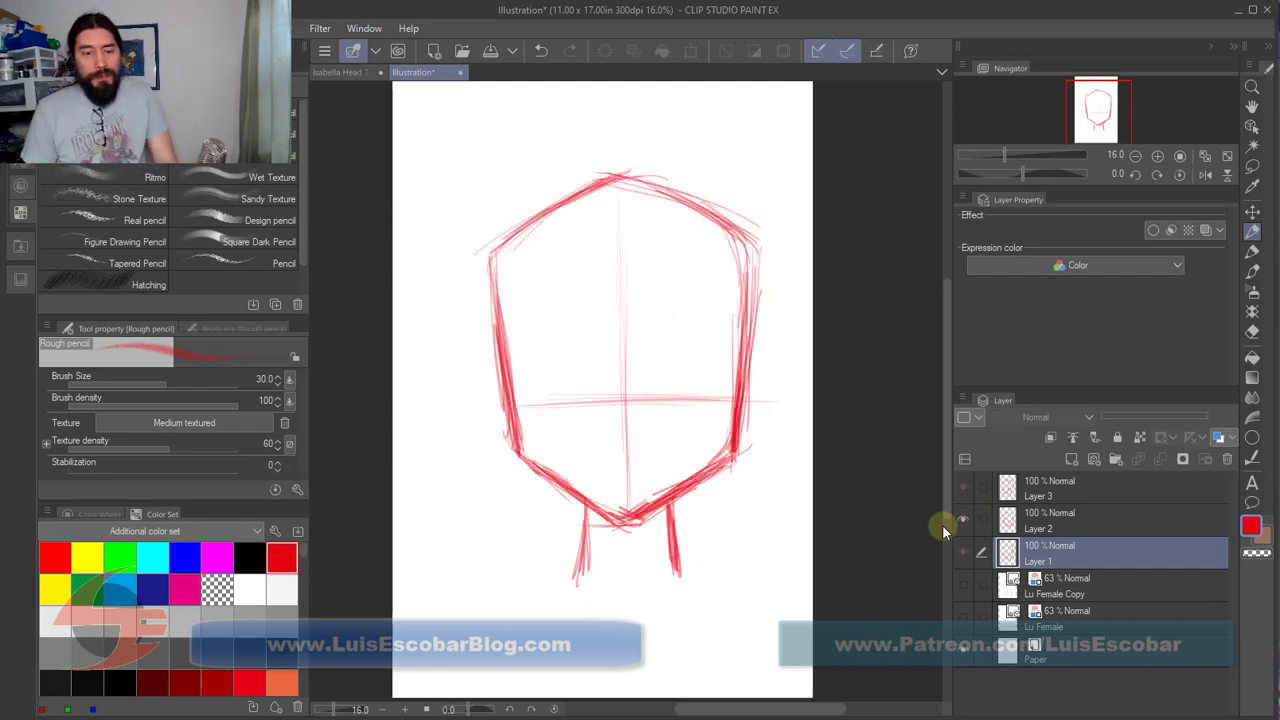
pyautogui.hotkey('ctrl', 'y')
pyautogui.hotkey('ctrl', 'y')
pyautogui.hotkey('ctrl', 'y')
pyautogui.hotkey('ctrl', 'z')
pyautogui.hotkey('ctrl', 'z')
pyautogui.hotkey('ctrl', 'z')
pyautogui.hotkey('ctrl', 'y')
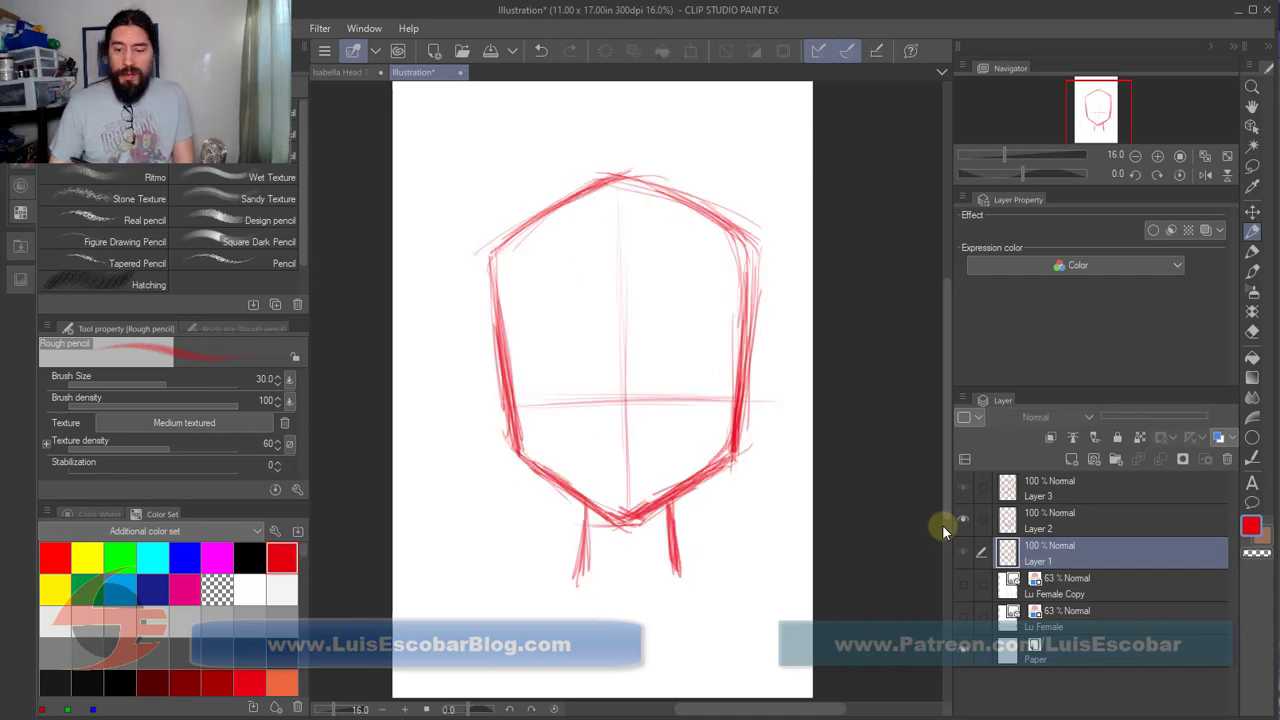
pyautogui.hotkey('ctrl', 'z')
pyautogui.hotkey('ctrl', 'y')
pyautogui.hotkey('ctrl', 'z')
pyautogui.hotkey('ctrl', 'y')
pyautogui.hotkey('ctrl', 'y')
pyautogui.hotkey('ctrl', 'z')
pyautogui.hotkey('ctrl', 'z')
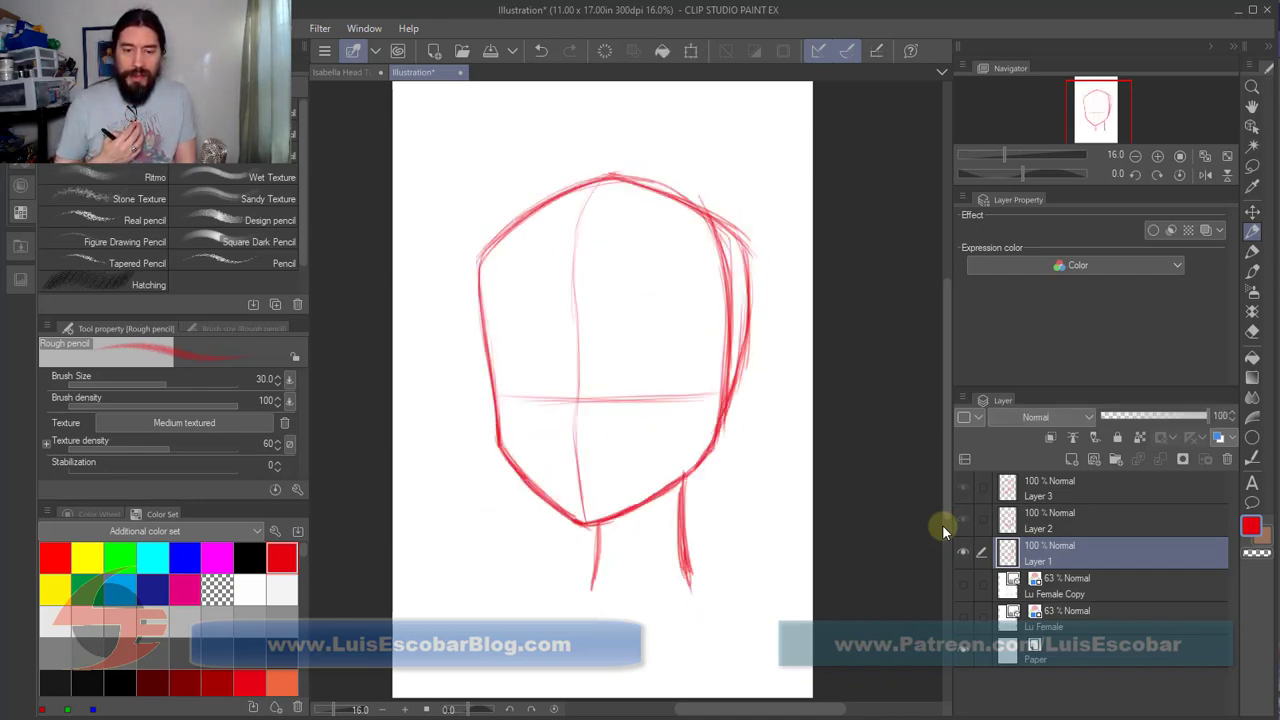
pyautogui.hotkey('ctrl', 'y')
pyautogui.hotkey('ctrl', 'y')
pyautogui.hotkey('ctrl', 'z')
pyautogui.hotkey('ctrl', 'y')
pyautogui.hotkey('ctrl', 'z')
pyautogui.hotkey('ctrl', 'y')
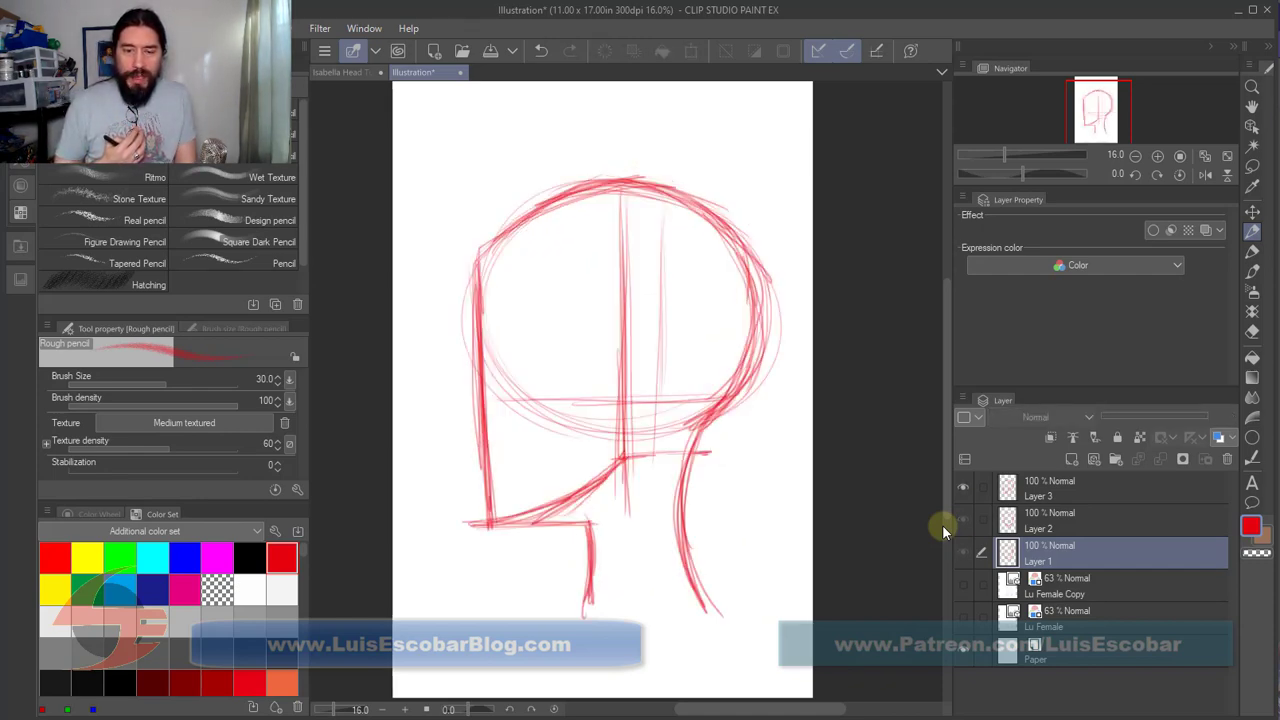
pyautogui.hotkey('ctrl', 'z')
pyautogui.hotkey('ctrl', 'y')
pyautogui.hotkey('ctrl', 'z')
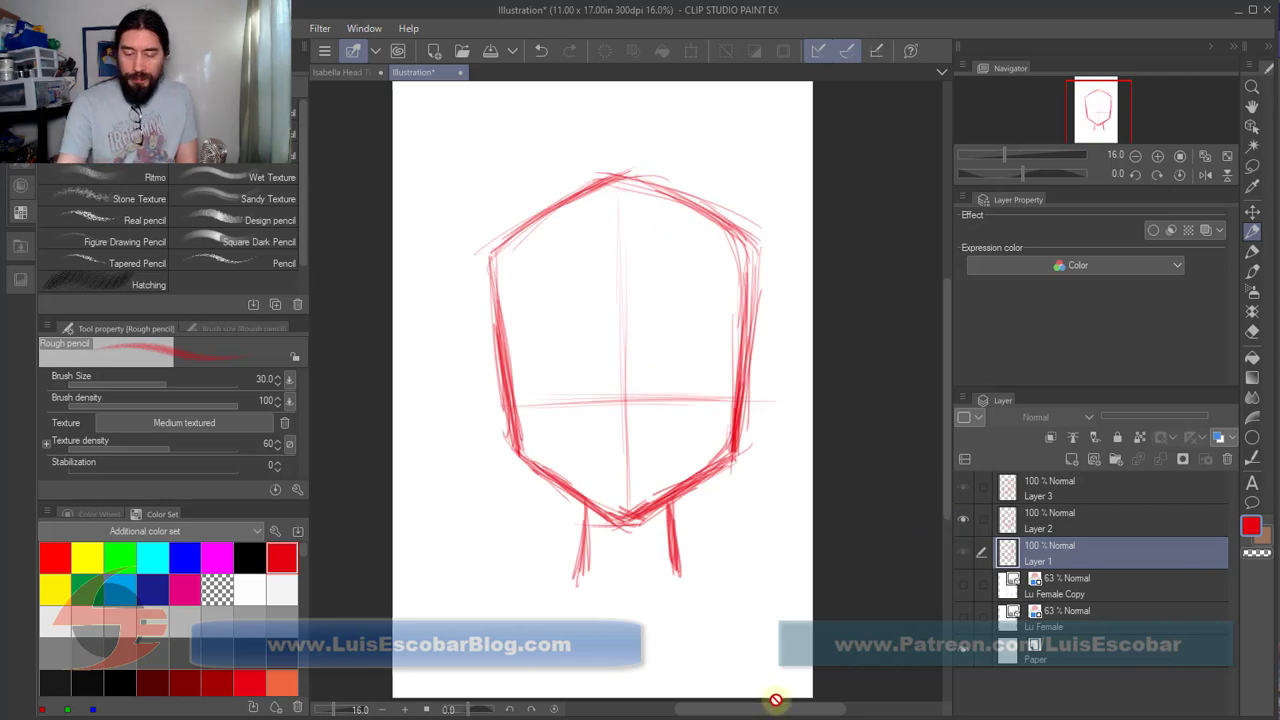
# Step: Rearrange the timeline clips so Layer 3 sits on frame 1, Layer 1 on frame 2 and Layer 2 on frame 3
pyautogui.moveTo(620, 710); pyautogui.dragTo(720, 214)
pyautogui.click(918, 229)
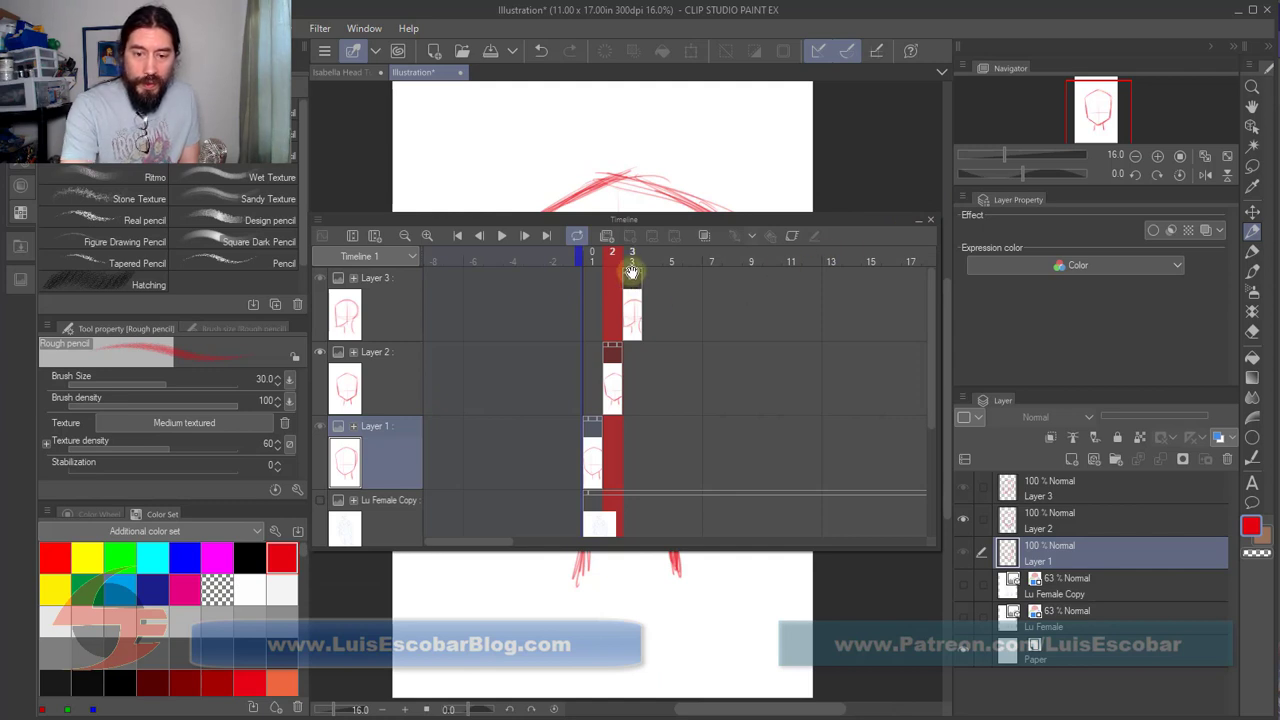
pyautogui.moveTo(631, 270); pyautogui.dragTo(592, 272)
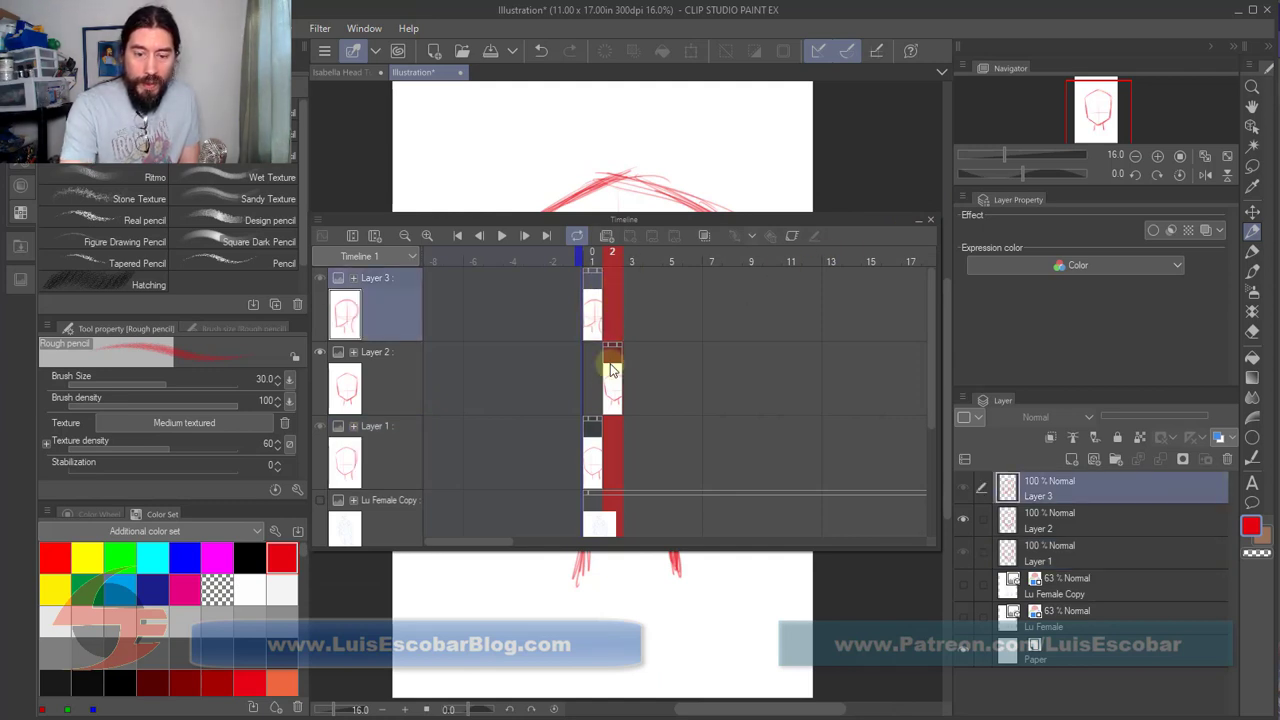
pyautogui.click(591, 418)
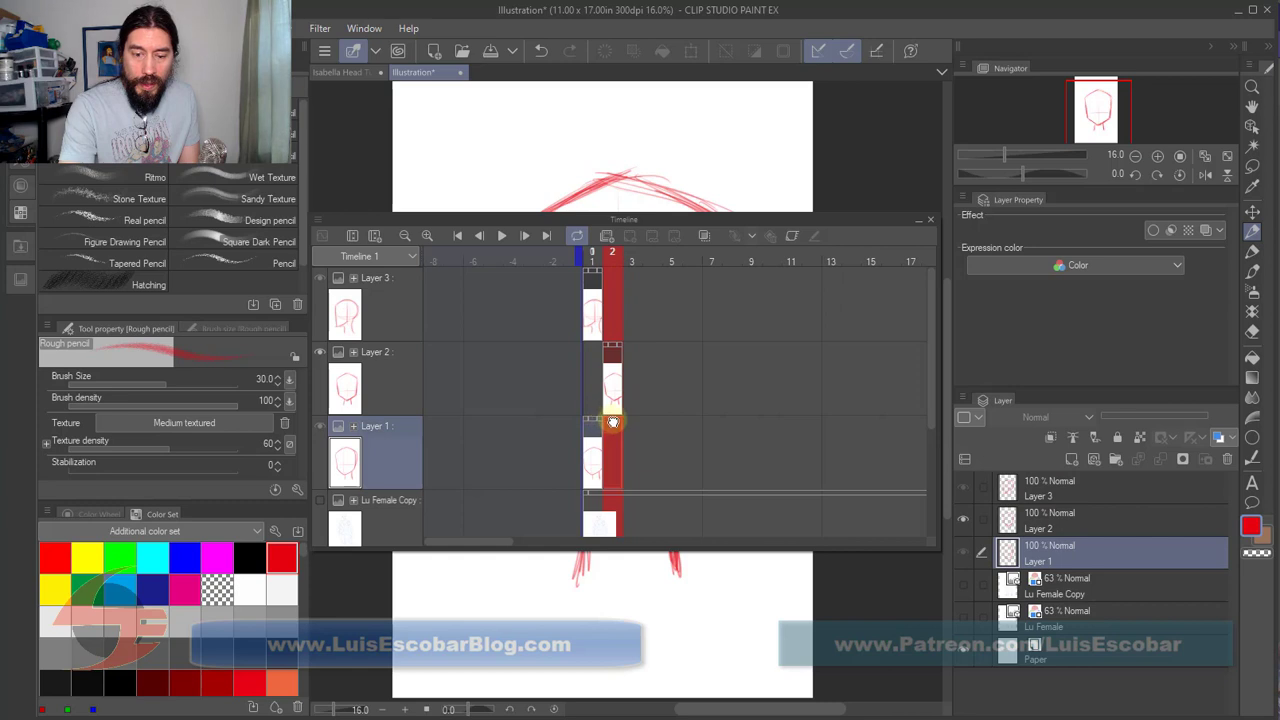
pyautogui.moveTo(613, 421); pyautogui.dragTo(613, 421)
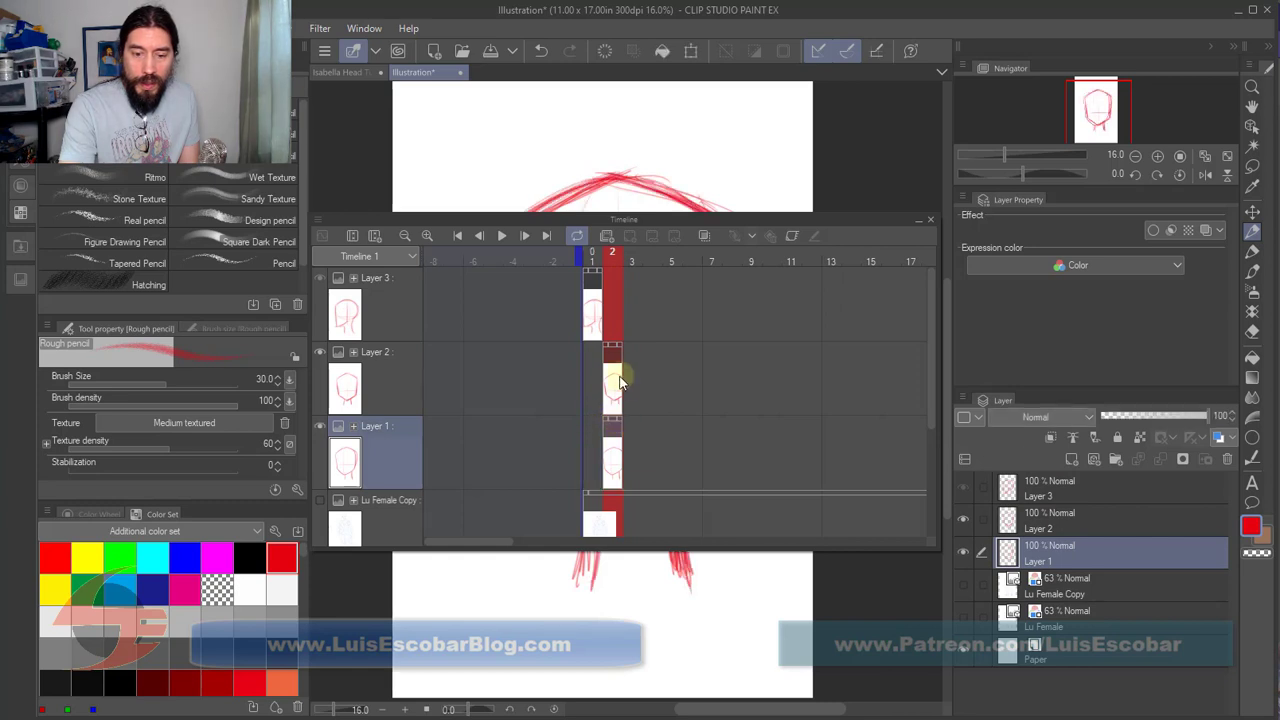
pyautogui.moveTo(612, 345); pyautogui.dragTo(633, 348)
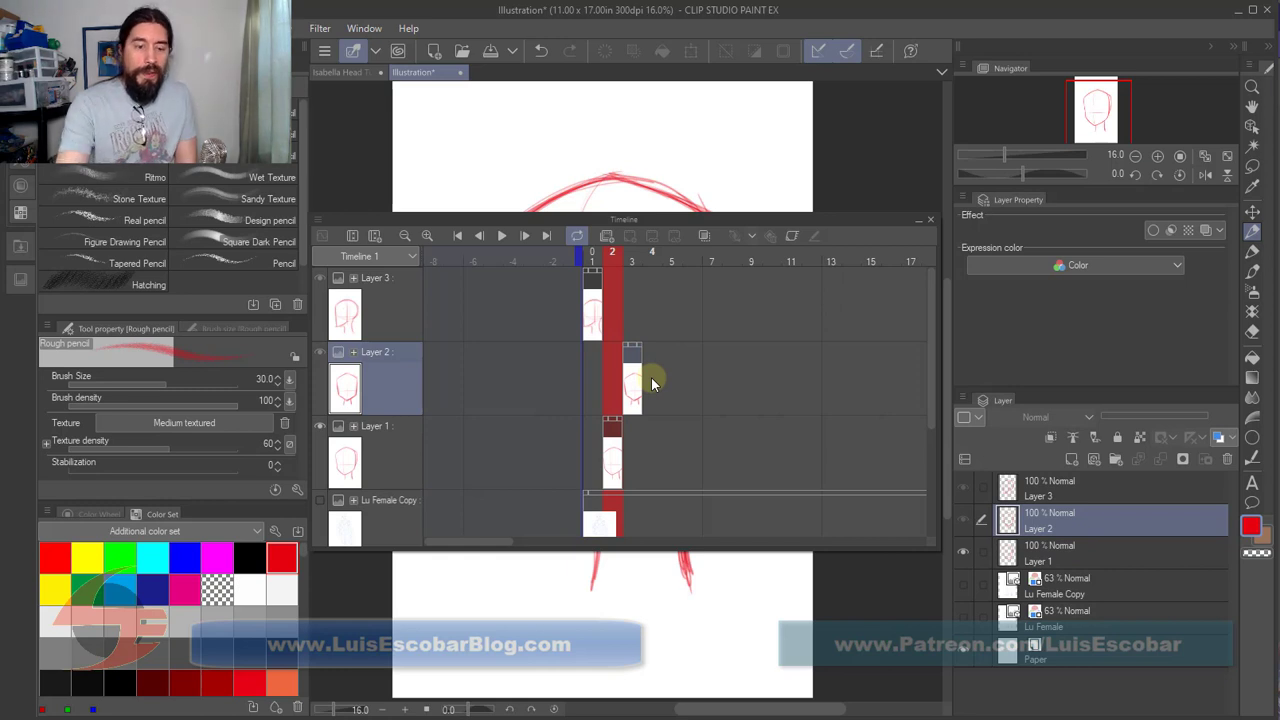
# Step: Reorder the sketch layers from top down as Layer 1, Layer 2, Layer 3, and make Layer 3 the drawing layer on frame 1
pyautogui.moveTo(402, 367); pyautogui.dragTo(400, 284)
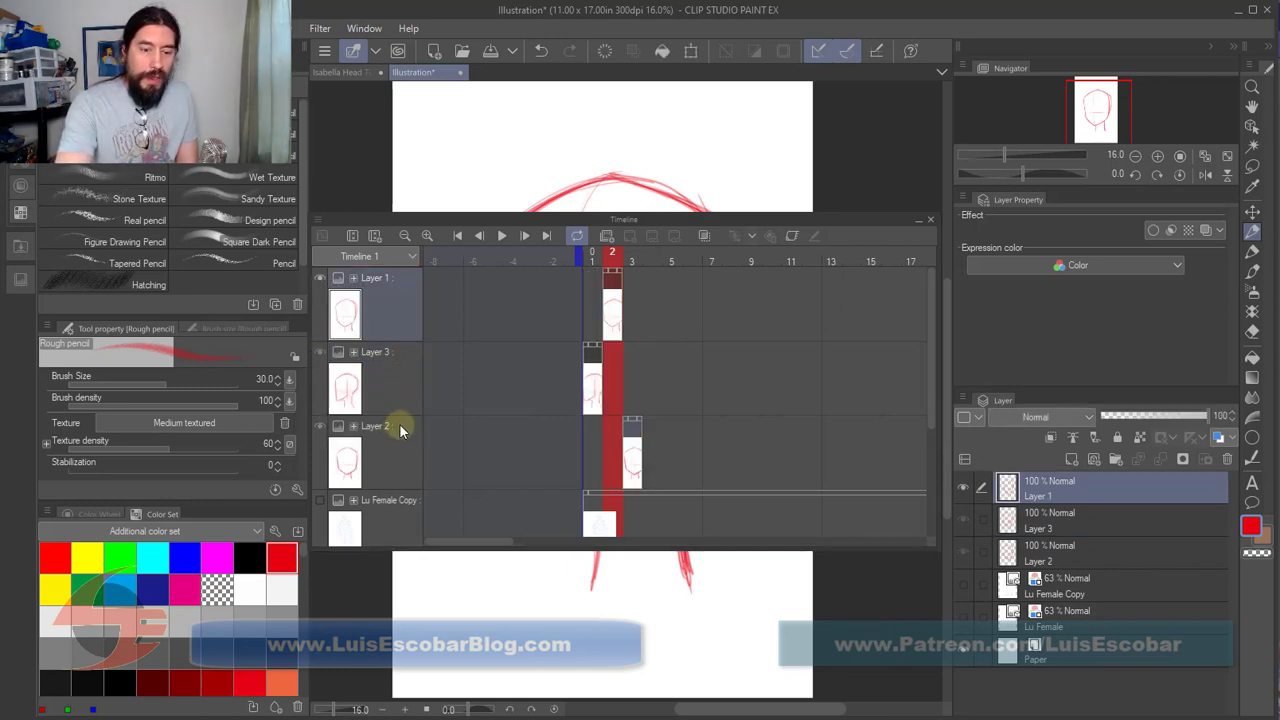
pyautogui.moveTo(399, 423); pyautogui.dragTo(410, 348)
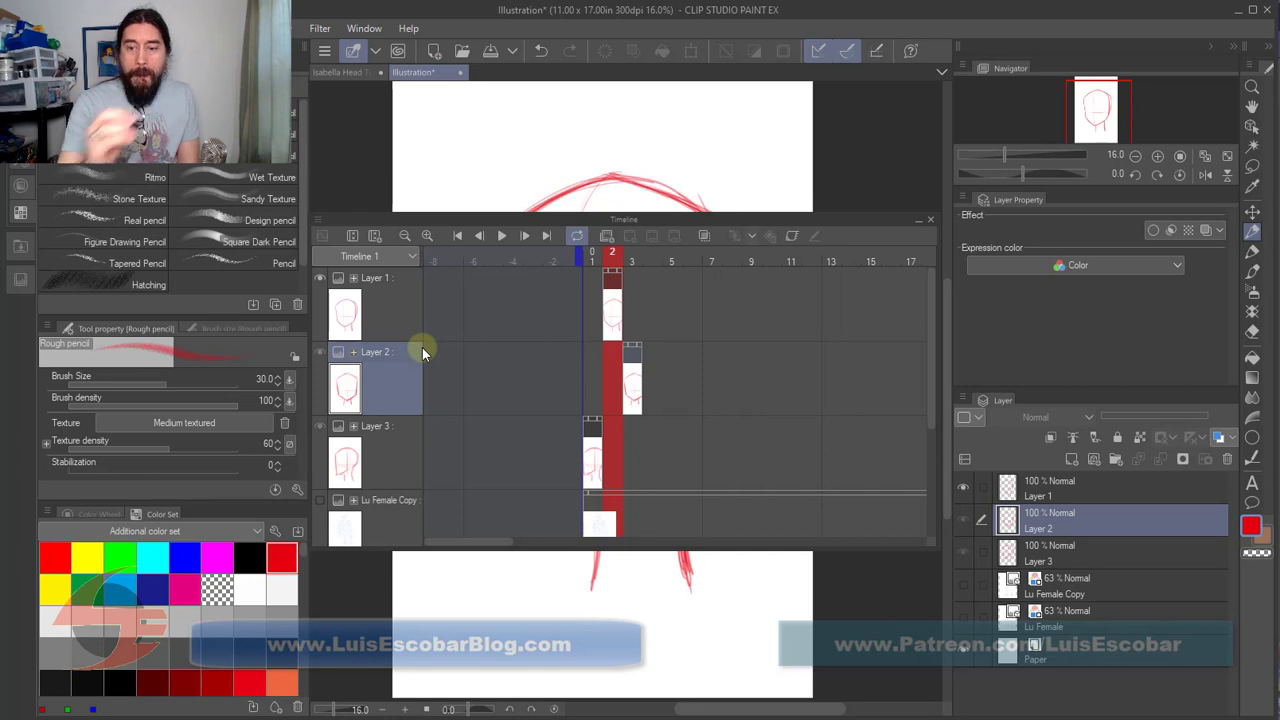
pyautogui.click(918, 219)
pyautogui.moveTo(832, 221); pyautogui.dragTo(730, 700)
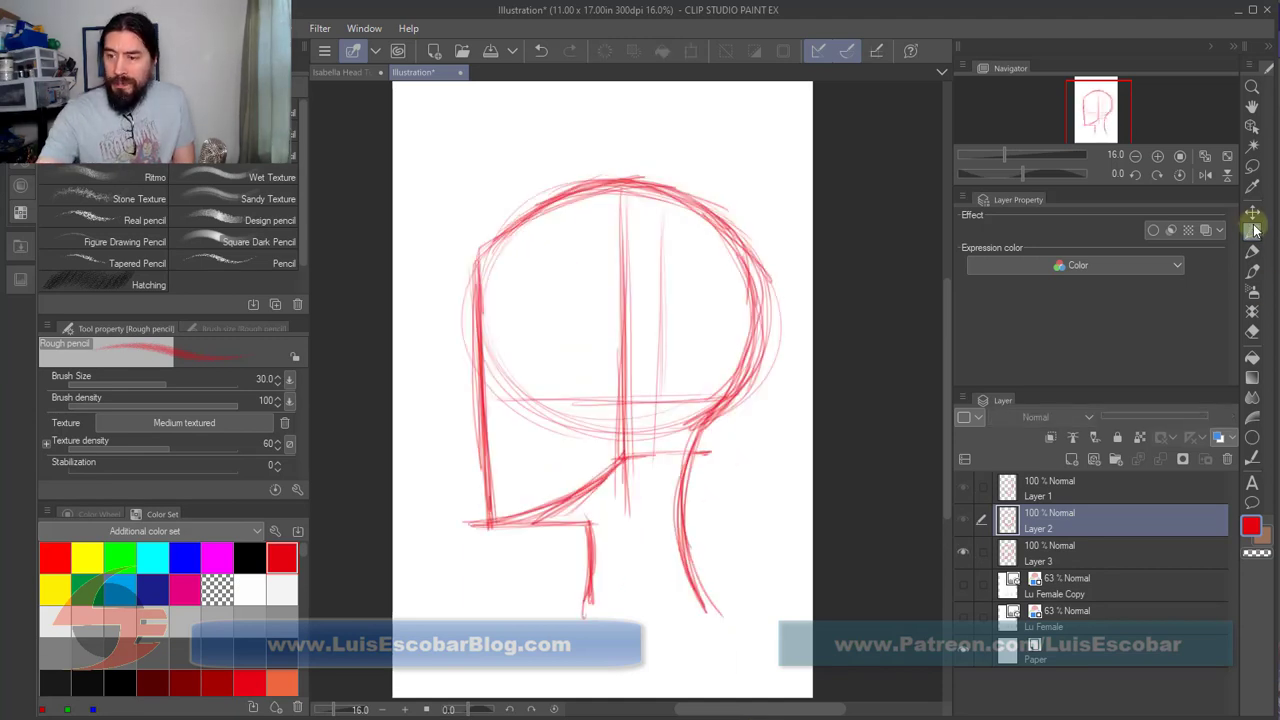
pyautogui.click(1073, 556)
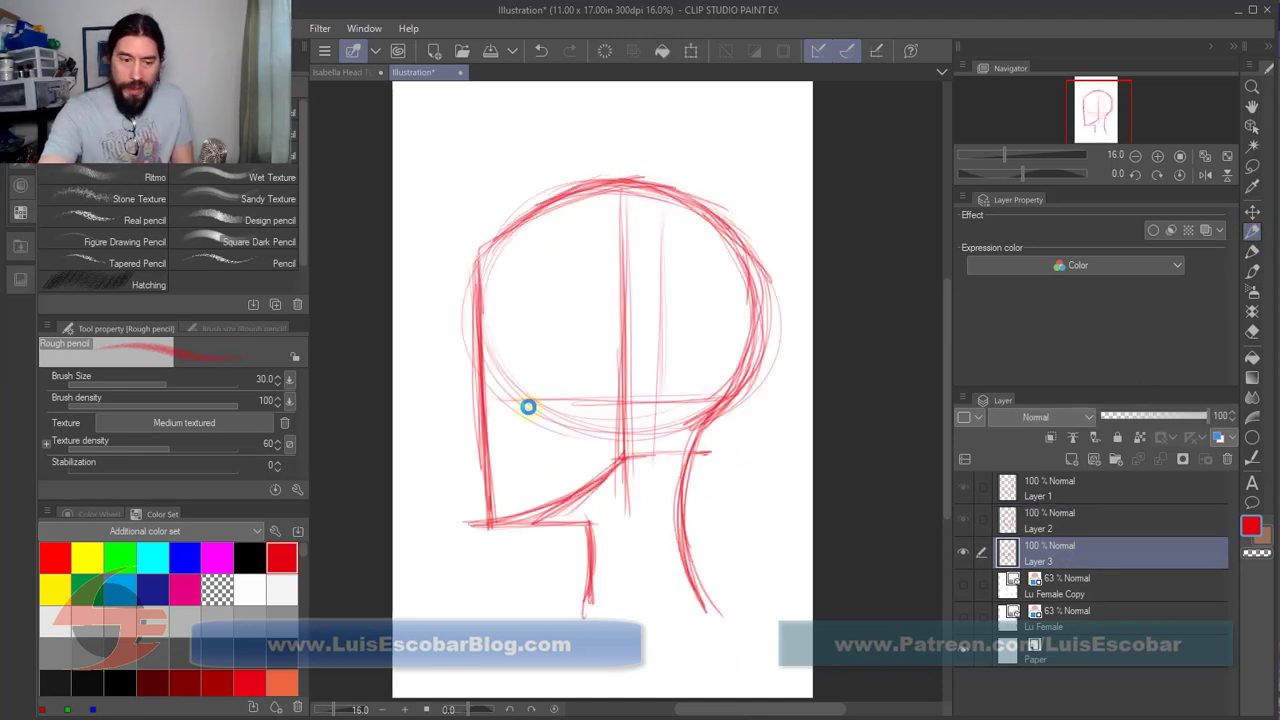
# Step: Redraw the side view's front face line so it slants back from the brow to a chin set farther in
pyautogui.moveTo(485, 413)
pyautogui.mouseDown()
pyautogui.moveTo(515, 519)
pyautogui.moveTo(491, 444)
pyautogui.moveTo(509, 512)
pyautogui.moveTo(518, 496)
pyautogui.moveTo(515, 527)
pyautogui.moveTo(555, 520)
pyautogui.moveTo(475, 449)
pyautogui.moveTo(473, 495)
pyautogui.moveTo(471, 408)
pyautogui.mouseUp()
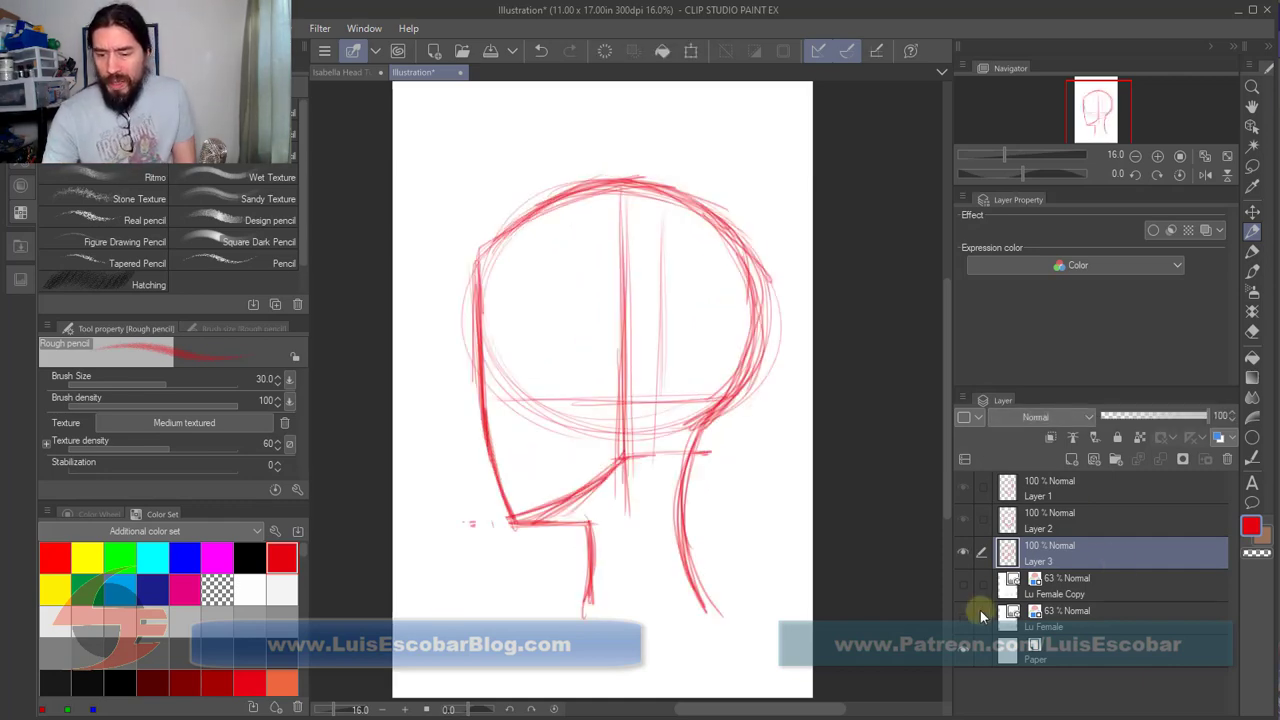
# Step: Show the blue Lu Female reference sketch on frame 2 and make Layer 1 the active layer
pyautogui.click(961, 584)
pyautogui.click(960, 582)
pyautogui.click(962, 617)
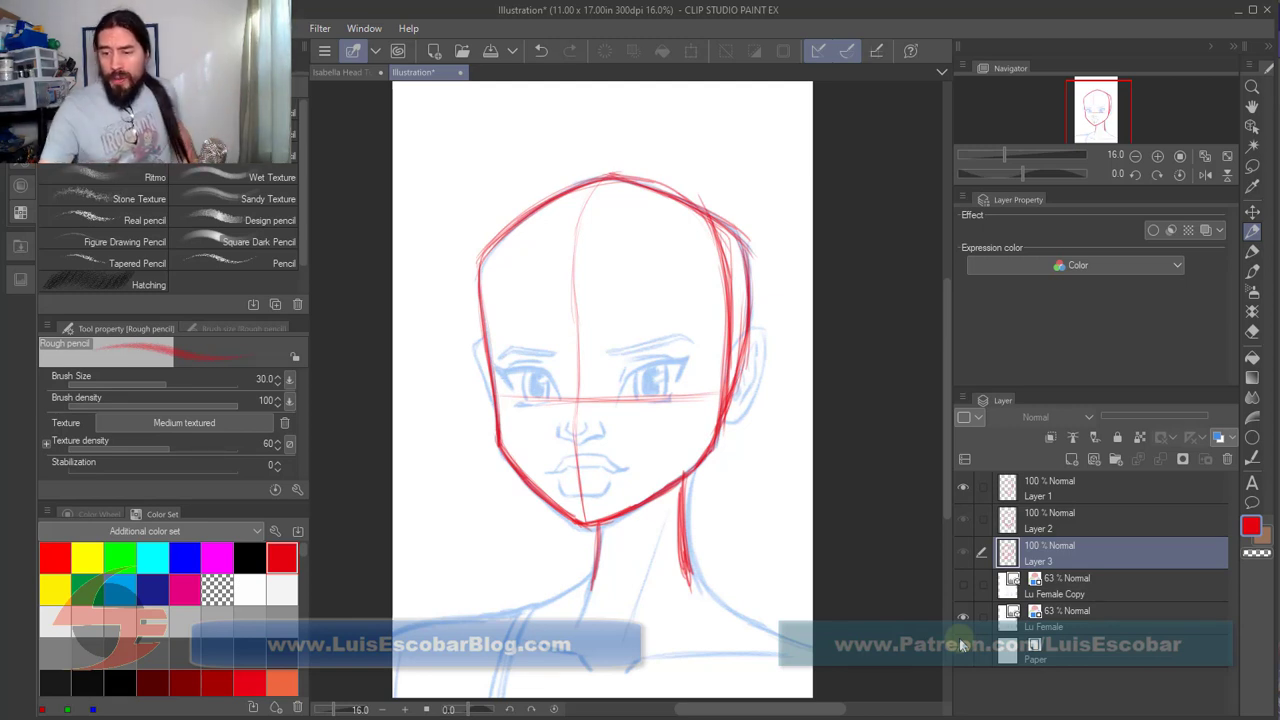
pyautogui.click(1123, 484)
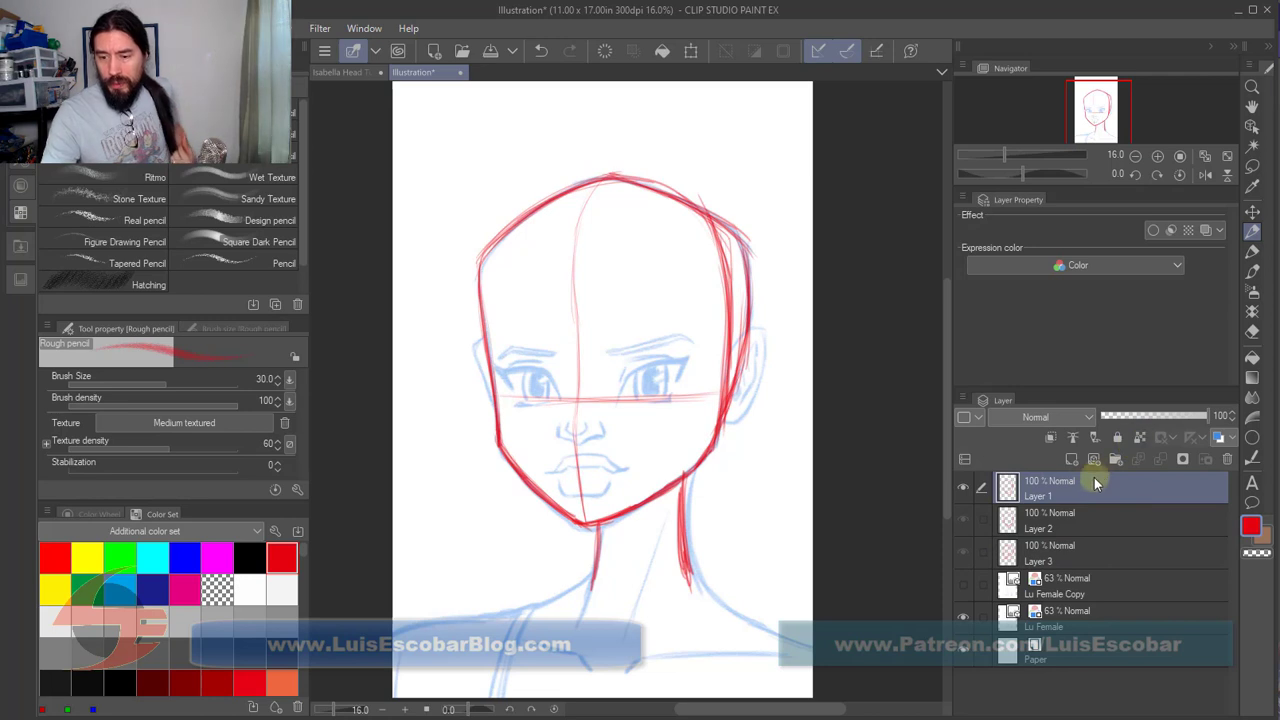
# Step: Put Layer 1 into a new layer folder and add a new raster layer above it inside the folder
pyautogui.click(1071, 459)
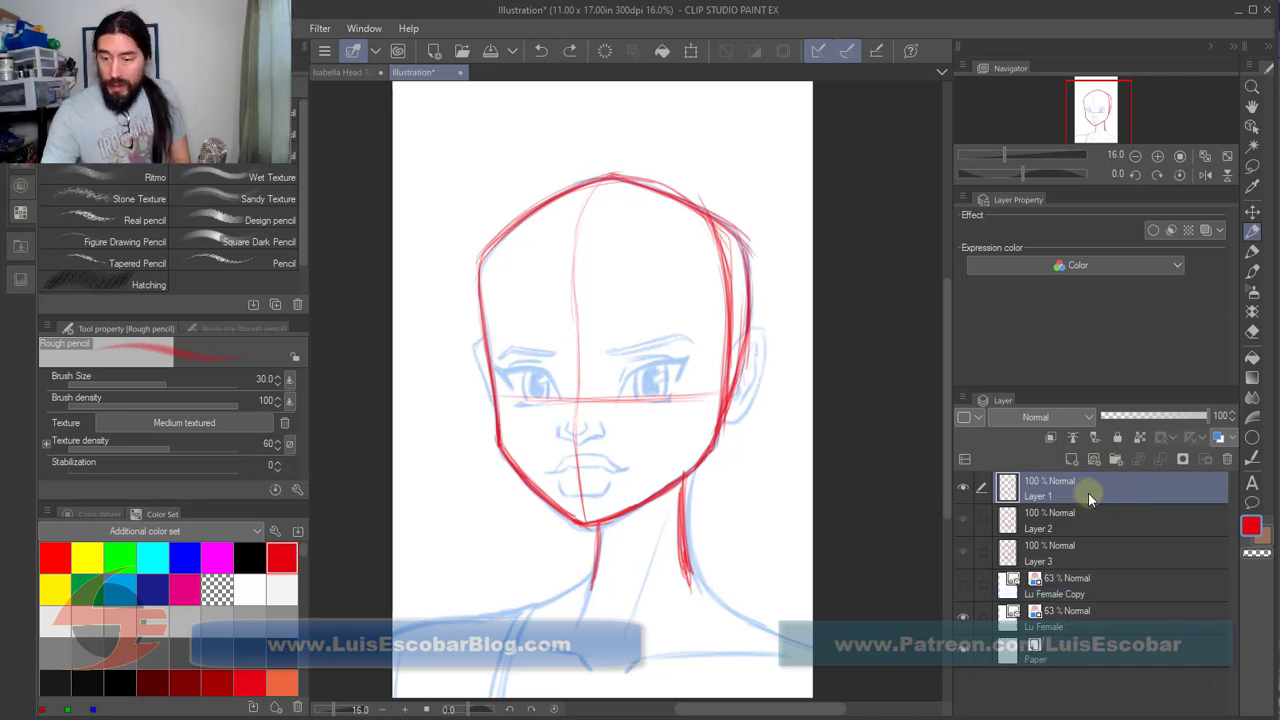
pyautogui.click(1115, 459)
pyautogui.click(1087, 505)
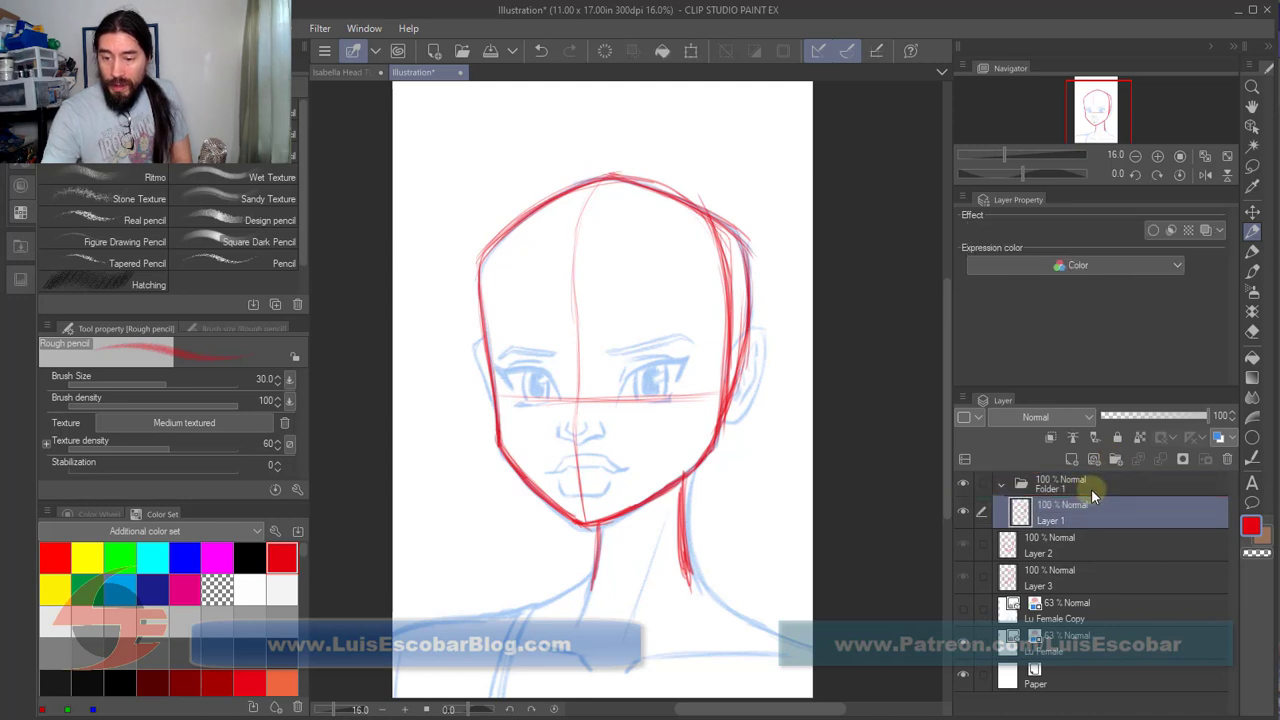
pyautogui.click(1071, 460)
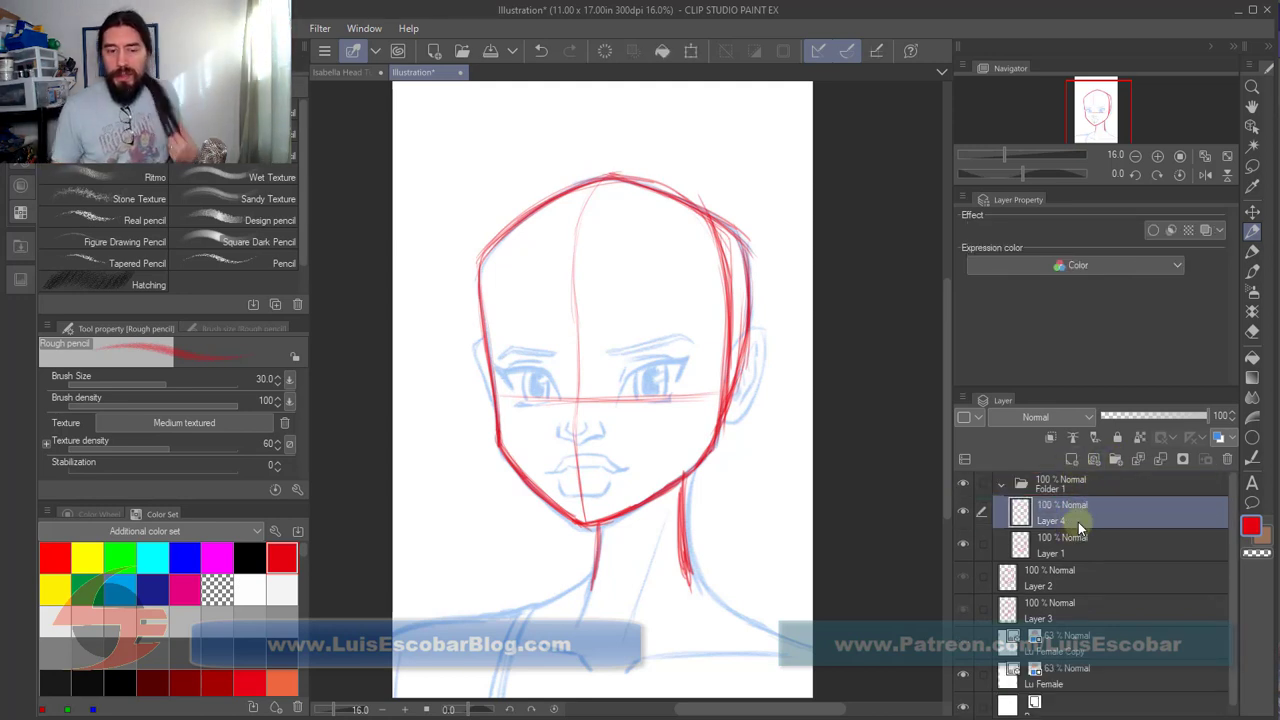
# Step: Trace the three-quarter view's nearer eye and its eyebrow in red with the Rough pencil, following the blue sketch
pyautogui.click(1253, 229)
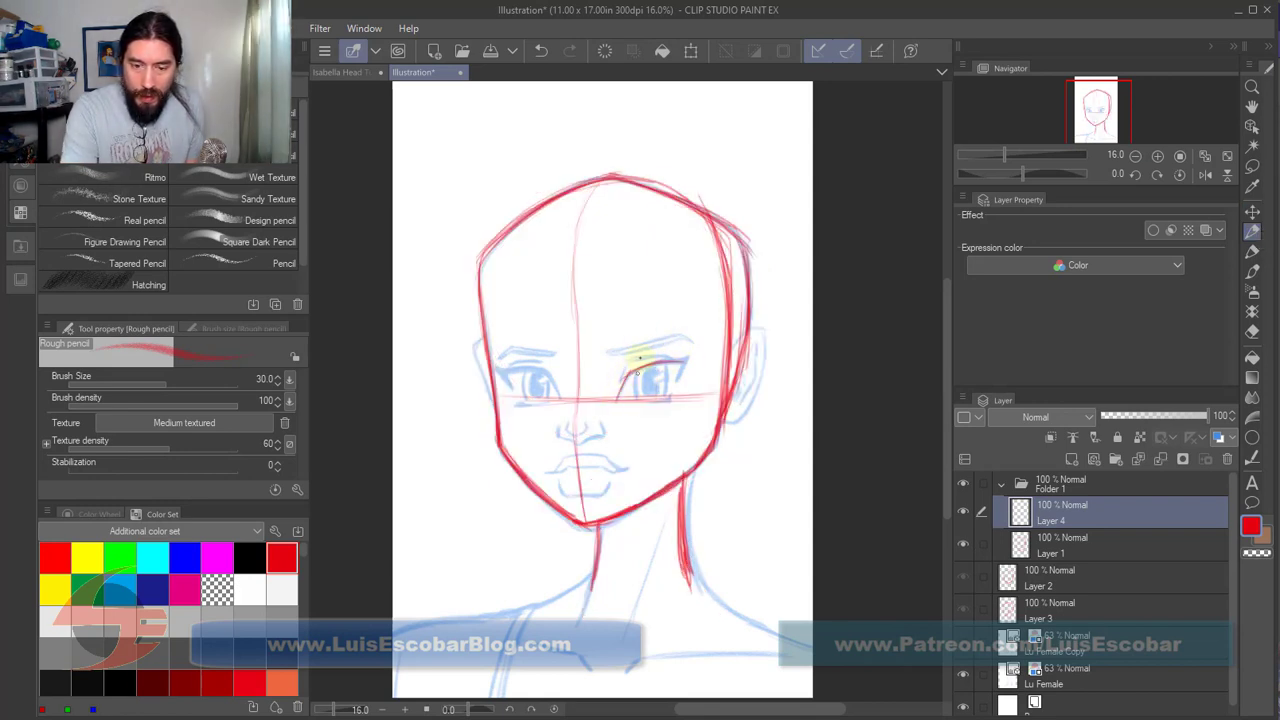
pyautogui.moveTo(618, 400)
pyautogui.mouseDown()
pyautogui.moveTo(622, 364)
pyautogui.moveTo(688, 359)
pyautogui.moveTo(647, 399)
pyautogui.moveTo(616, 401)
pyautogui.moveTo(646, 399)
pyautogui.moveTo(628, 374)
pyautogui.moveTo(686, 358)
pyautogui.mouseUp()
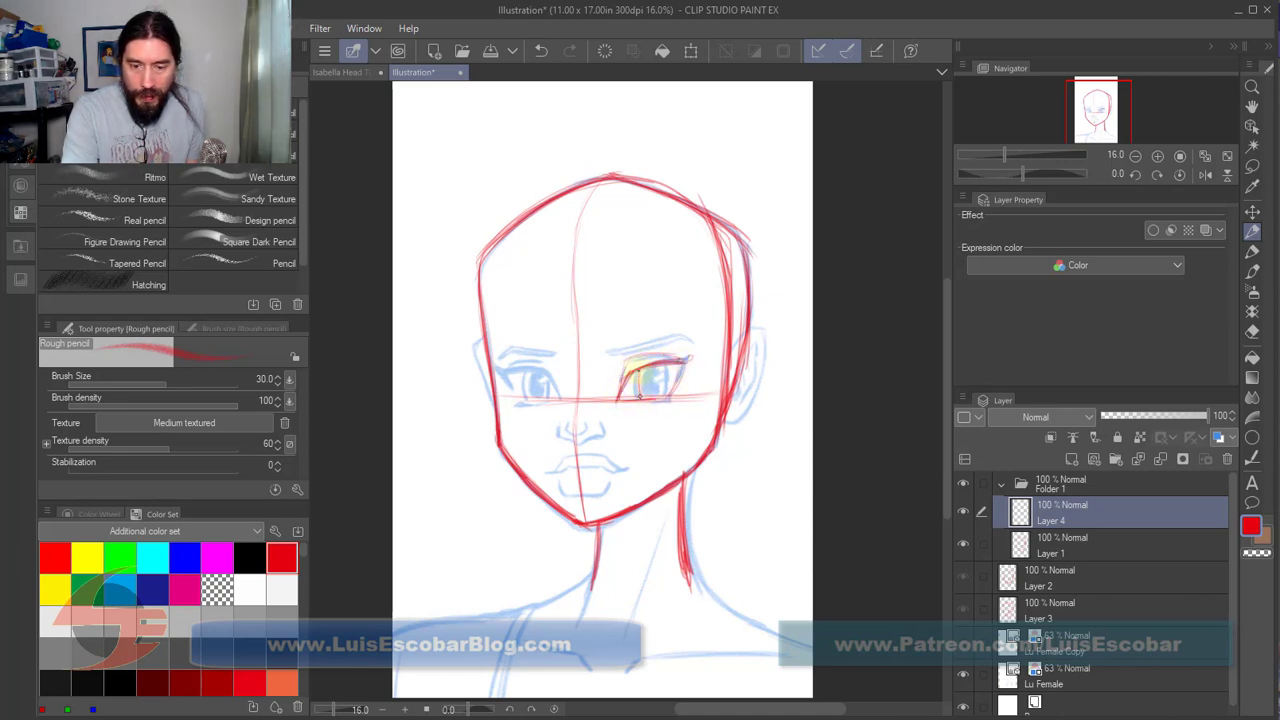
pyautogui.moveTo(630, 396)
pyautogui.mouseDown()
pyautogui.moveTo(666, 364)
pyautogui.moveTo(646, 343)
pyautogui.moveTo(617, 393)
pyautogui.moveTo(613, 349)
pyautogui.moveTo(678, 338)
pyautogui.moveTo(605, 348)
pyautogui.moveTo(646, 343)
pyautogui.mouseUp()
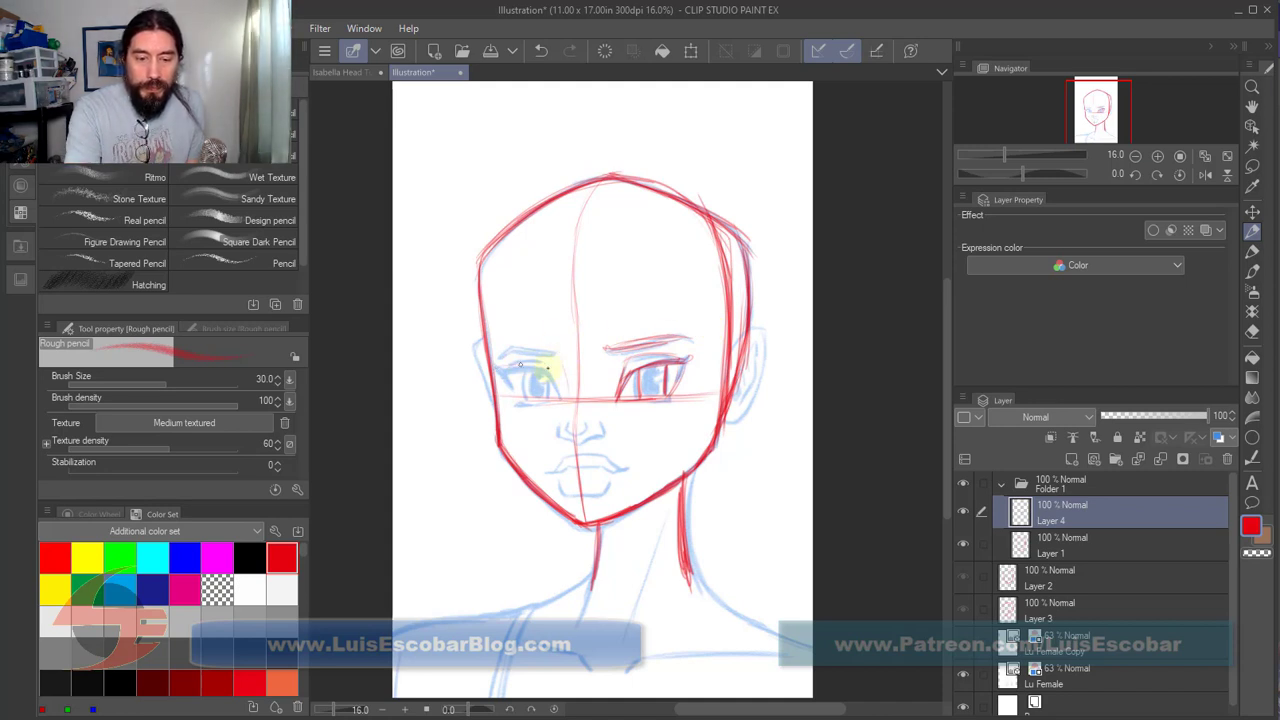
pyautogui.moveTo(688, 360)
pyautogui.mouseDown()
pyautogui.moveTo(664, 376)
pyautogui.moveTo(646, 364)
pyautogui.moveTo(698, 356)
pyautogui.moveTo(680, 372)
pyautogui.mouseUp()
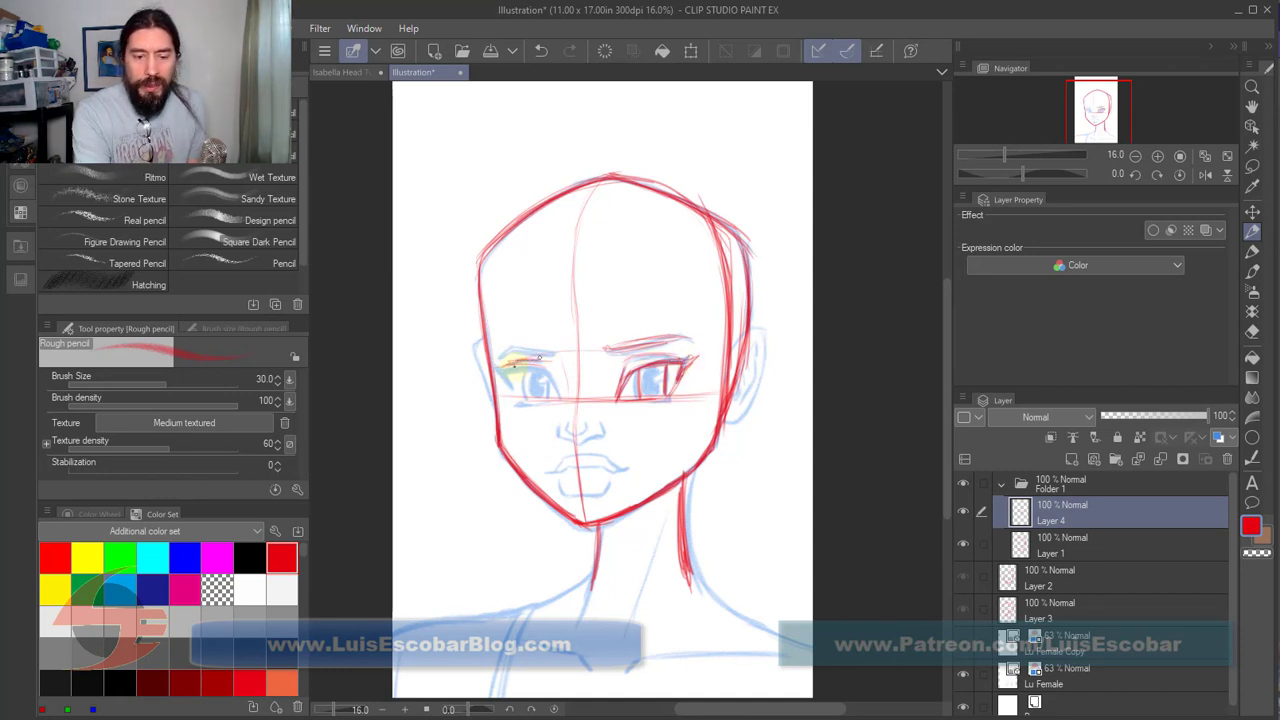
# Step: Trace the three-quarter view's far eye and eyebrow in red, with light guide lines aligning both eyes
pyautogui.moveTo(520, 364)
pyautogui.mouseDown()
pyautogui.moveTo(546, 370)
pyautogui.moveTo(559, 395)
pyautogui.moveTo(524, 396)
pyautogui.moveTo(553, 395)
pyautogui.mouseUp()
pyautogui.moveTo(511, 405); pyautogui.dragTo(546, 401)
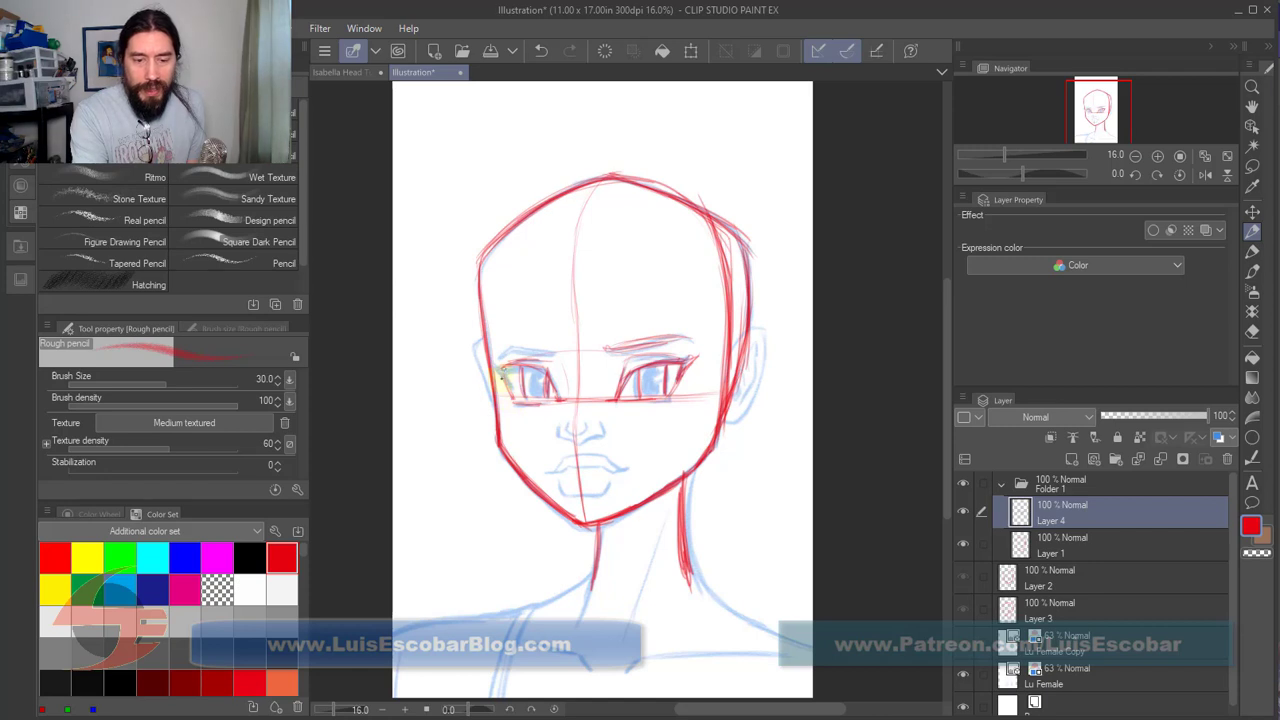
pyautogui.moveTo(516, 380)
pyautogui.mouseDown()
pyautogui.moveTo(502, 398)
pyautogui.moveTo(520, 386)
pyautogui.mouseUp()
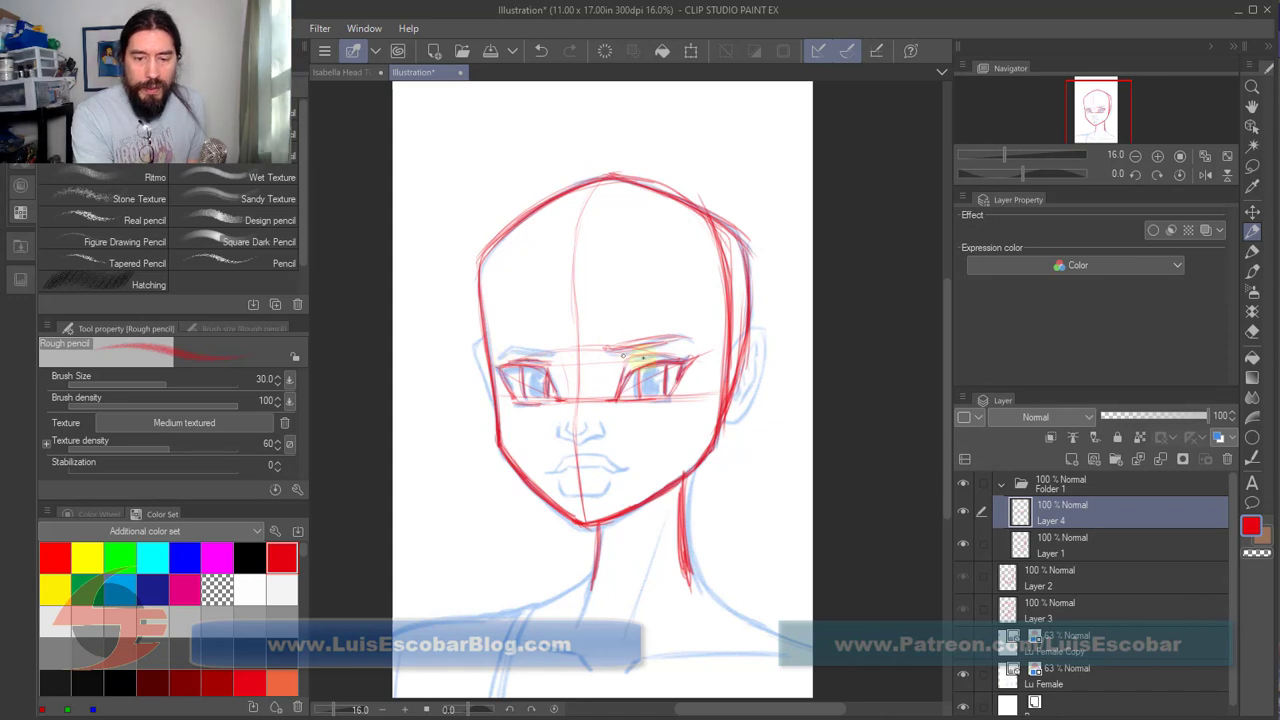
pyautogui.moveTo(665, 337)
pyautogui.mouseDown()
pyautogui.moveTo(497, 354)
pyautogui.moveTo(553, 351)
pyautogui.moveTo(495, 365)
pyautogui.moveTo(537, 372)
pyautogui.mouseUp()
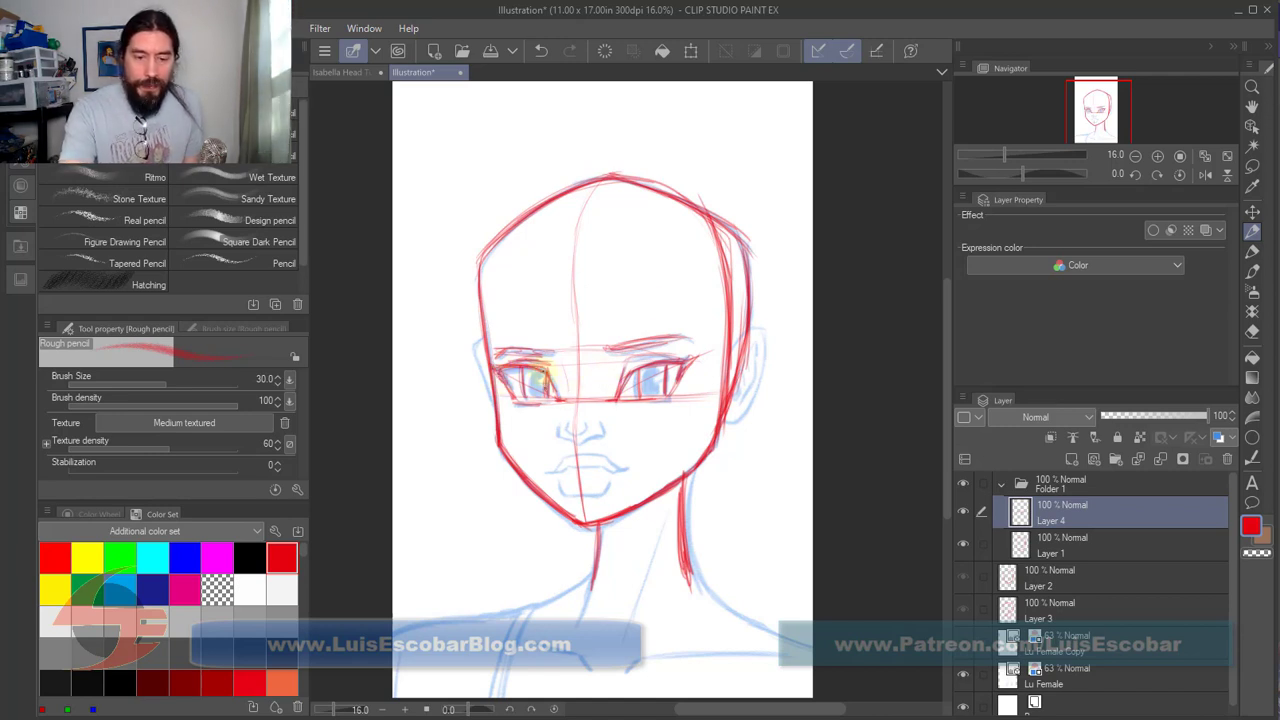
pyautogui.moveTo(543, 368)
pyautogui.mouseDown()
pyautogui.moveTo(546, 395)
pyautogui.moveTo(523, 401)
pyautogui.moveTo(546, 396)
pyautogui.moveTo(506, 383)
pyautogui.moveTo(516, 399)
pyautogui.mouseUp()
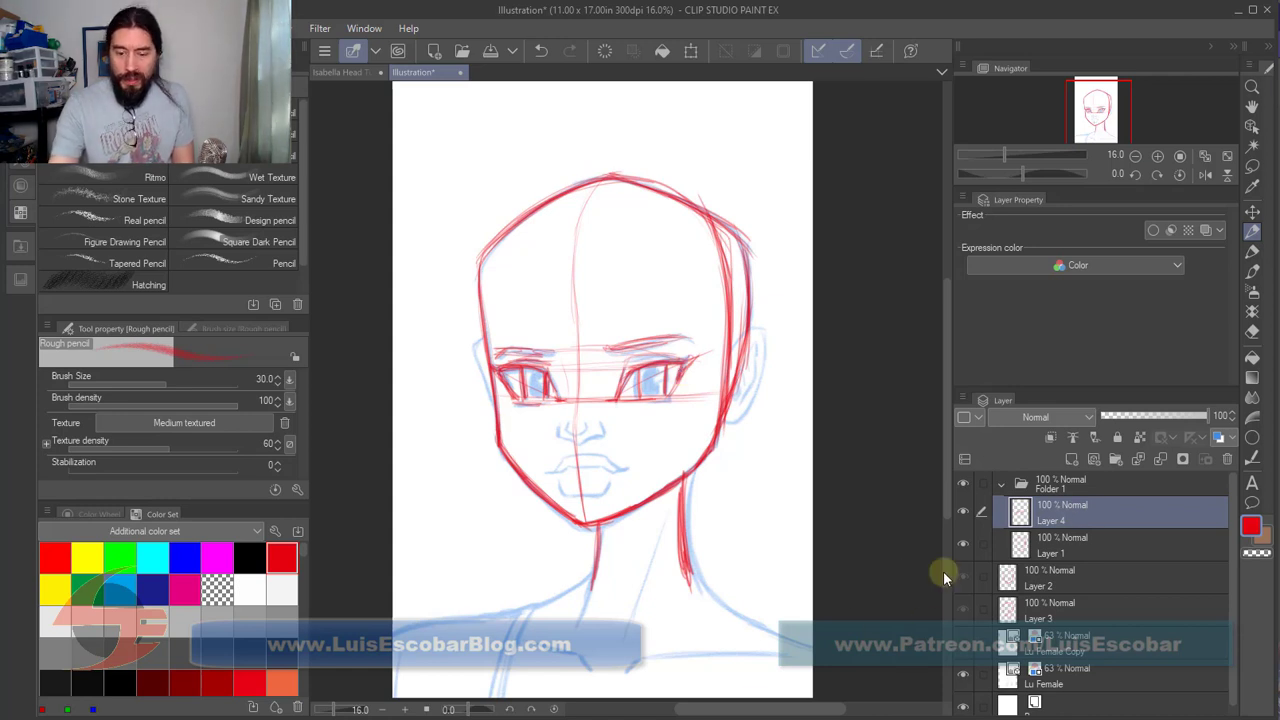
# Step: Bring up the animation timeline and move Layer 4's clip so it starts on frame 2
pyautogui.scroll(-5, 944, 545)
pyautogui.scroll(4, 936, 570)
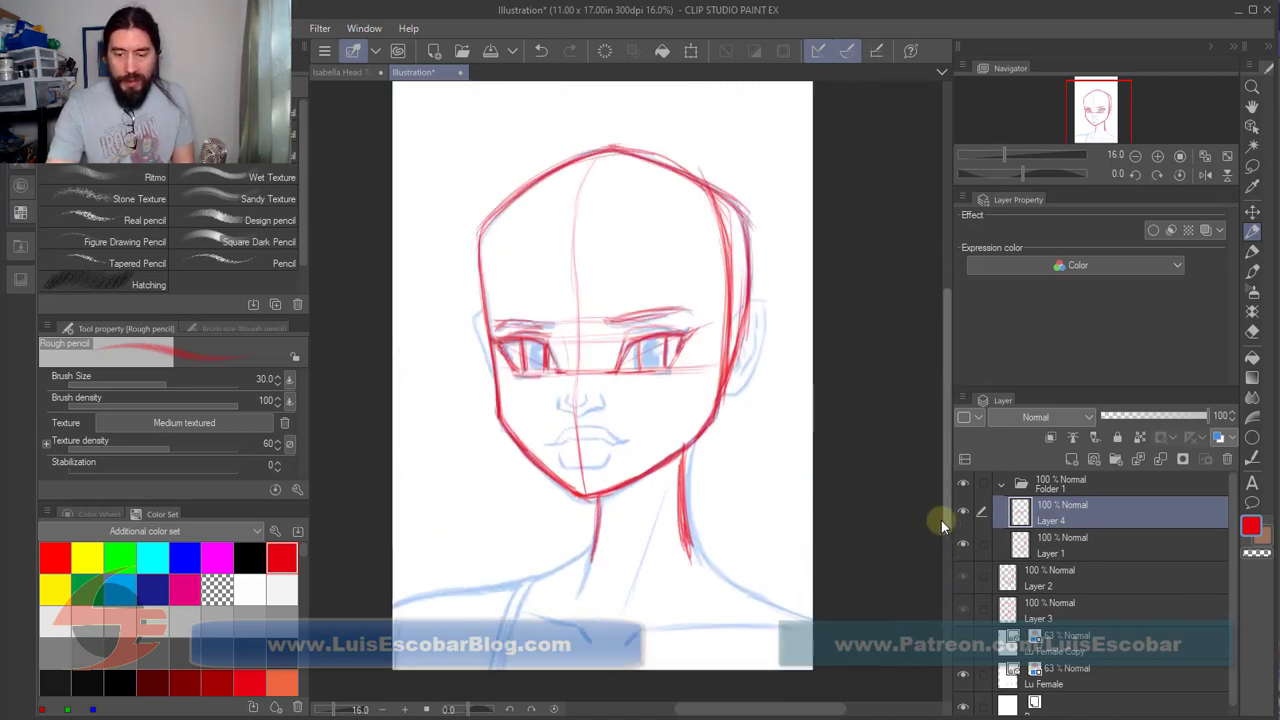
pyautogui.moveTo(941, 520); pyautogui.dragTo(941, 517)
pyautogui.moveTo(686, 714); pyautogui.dragTo(929, 495)
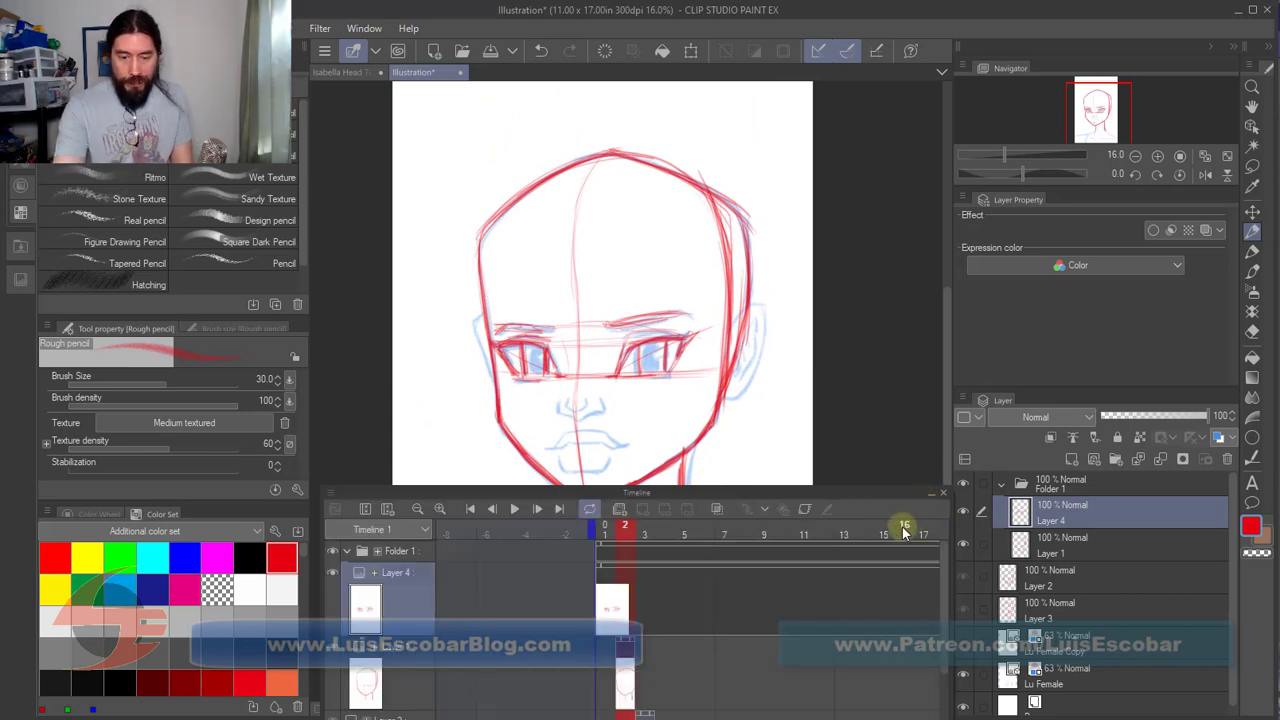
pyautogui.click(611, 570)
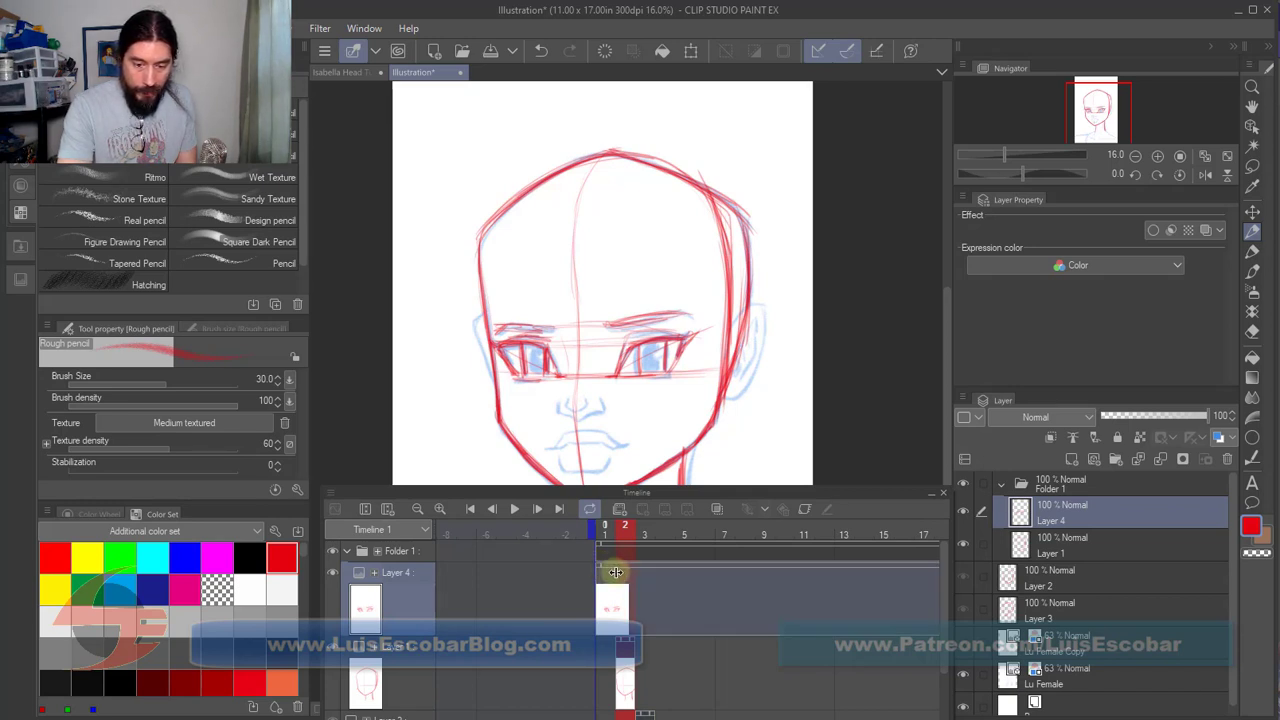
pyautogui.moveTo(611, 570); pyautogui.dragTo(631, 570)
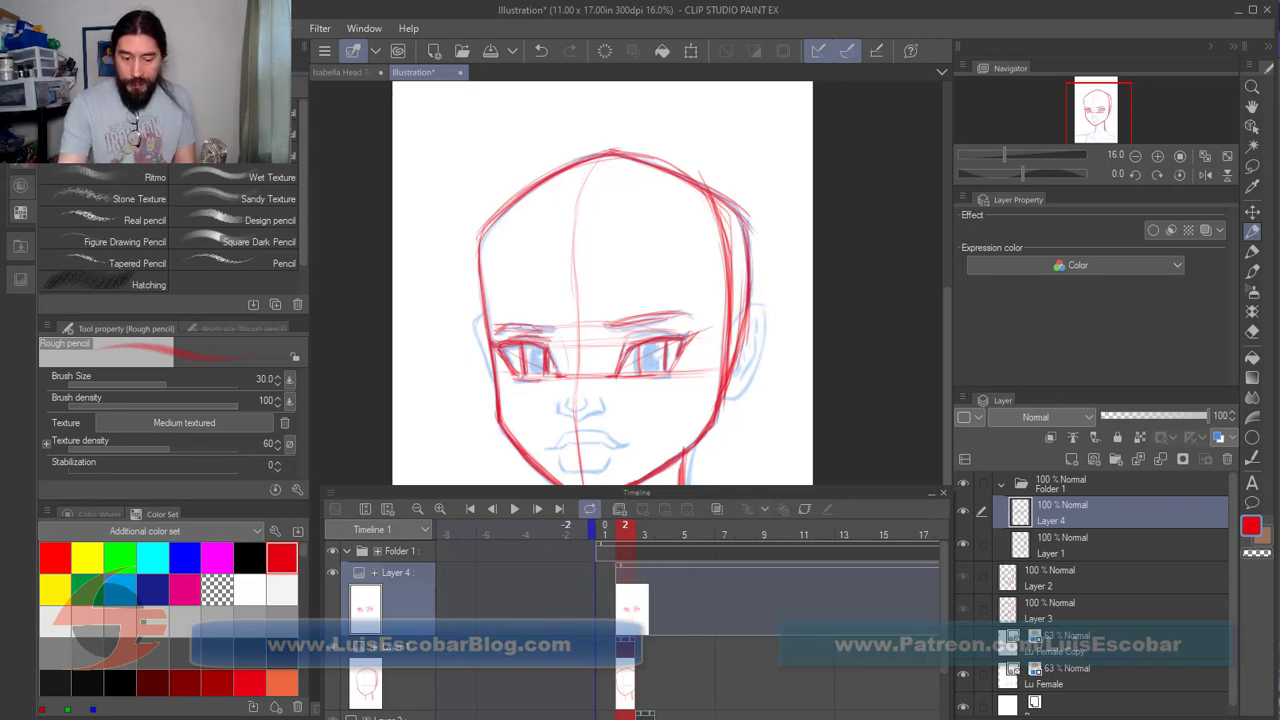
# Step: Trim the end of Layer 4's clip back to about frame 70 on the timeline
pyautogui.hscroll(10, 687, 600)
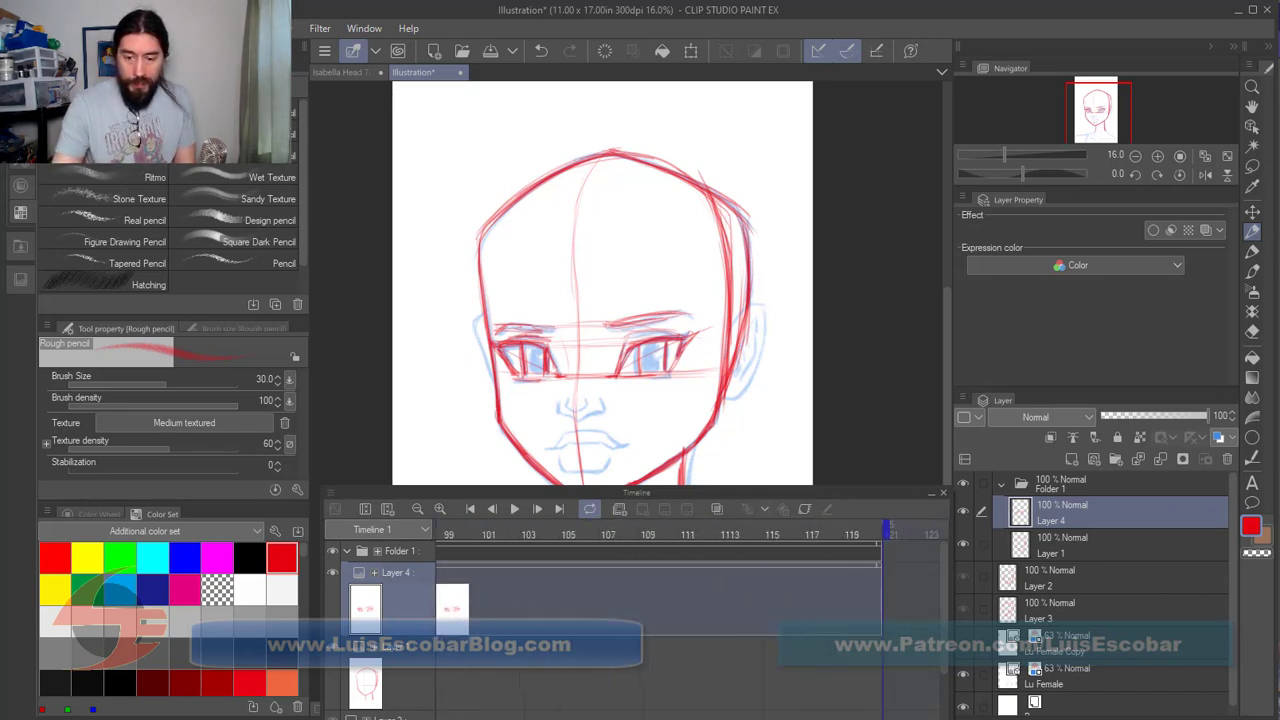
pyautogui.hscroll(-1, 902, 598)
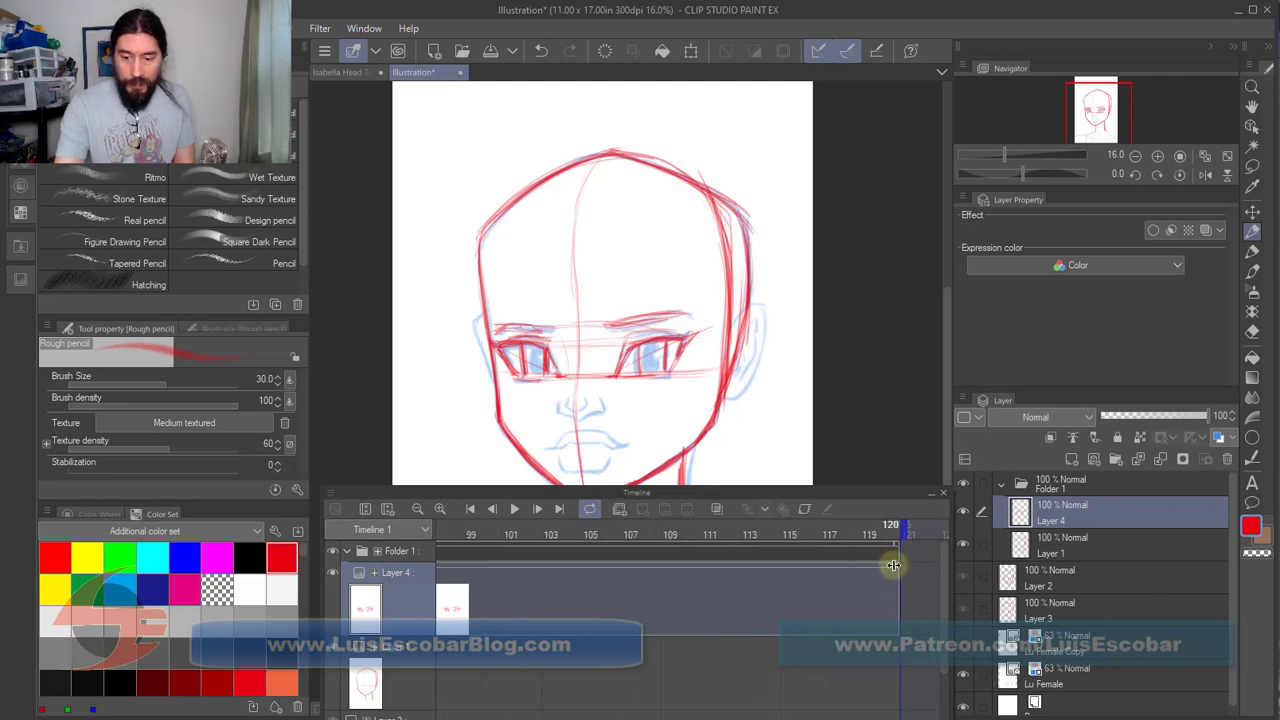
pyautogui.moveTo(894, 563); pyautogui.dragTo(500, 566)
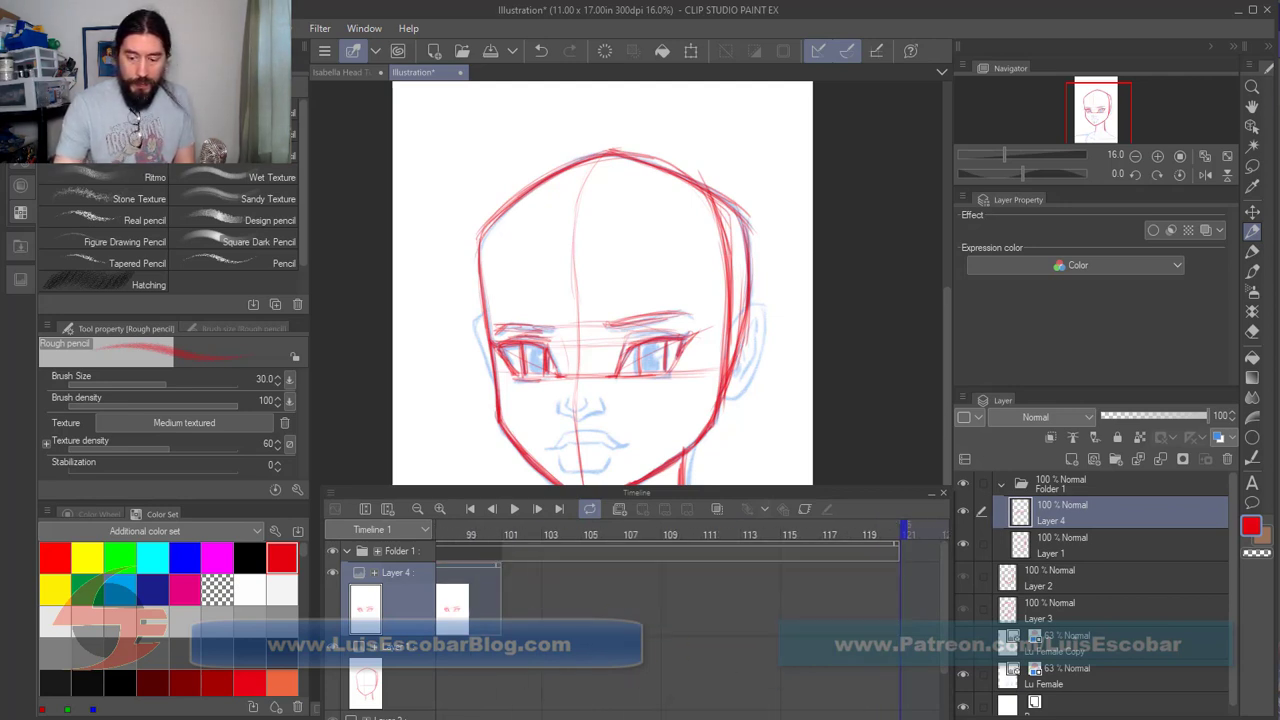
pyautogui.hscroll(-3, 878, 648)
pyautogui.hscroll(2, 878, 648)
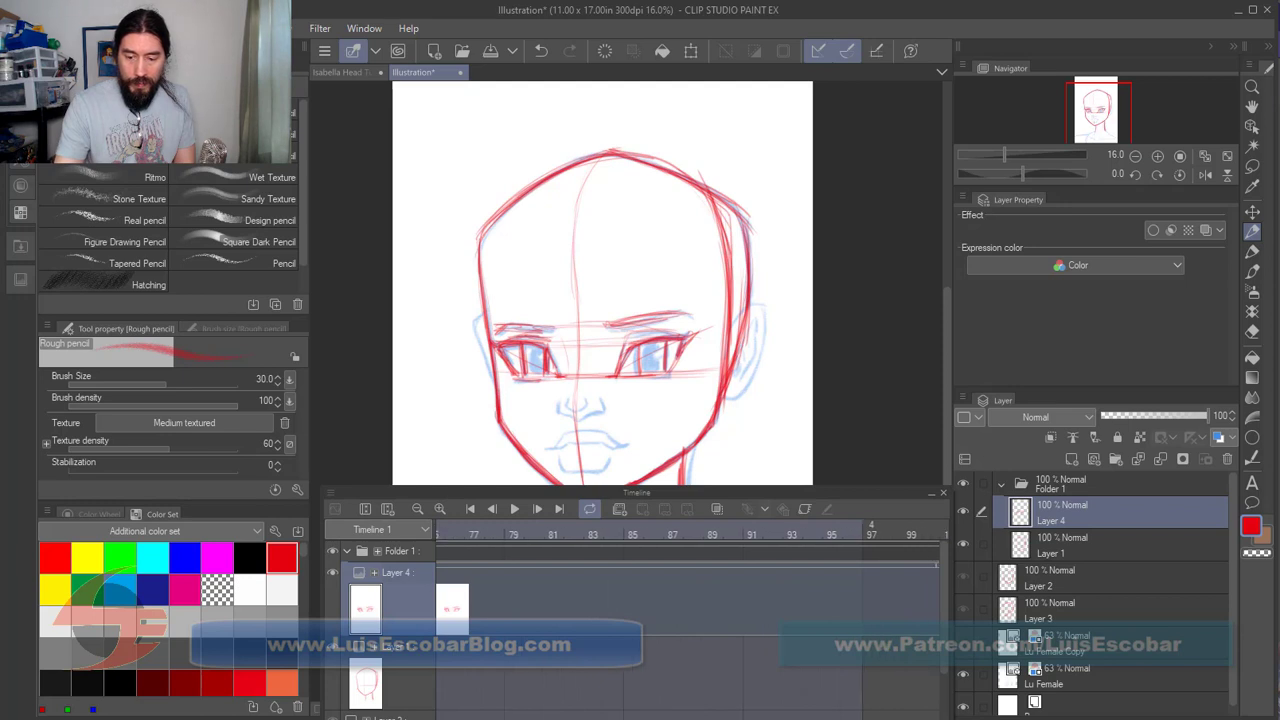
pyautogui.moveTo(848, 566); pyautogui.dragTo(689, 578)
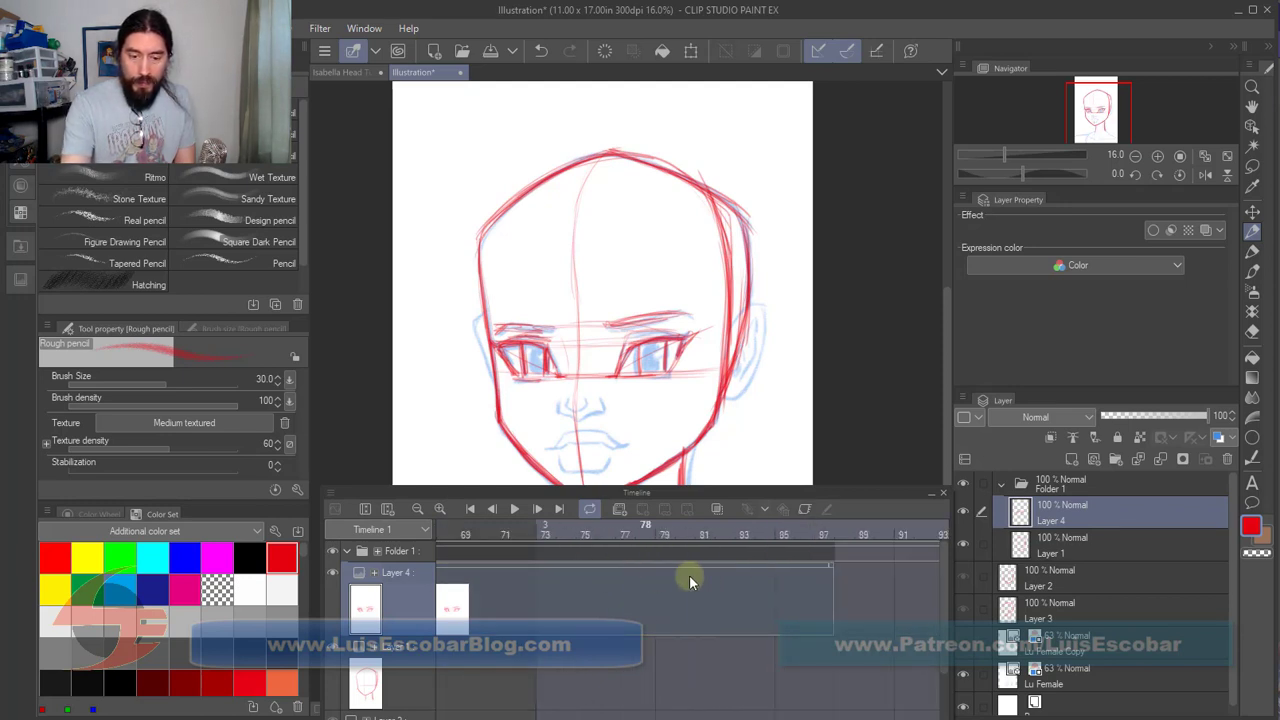
pyautogui.moveTo(829, 566); pyautogui.dragTo(515, 580)
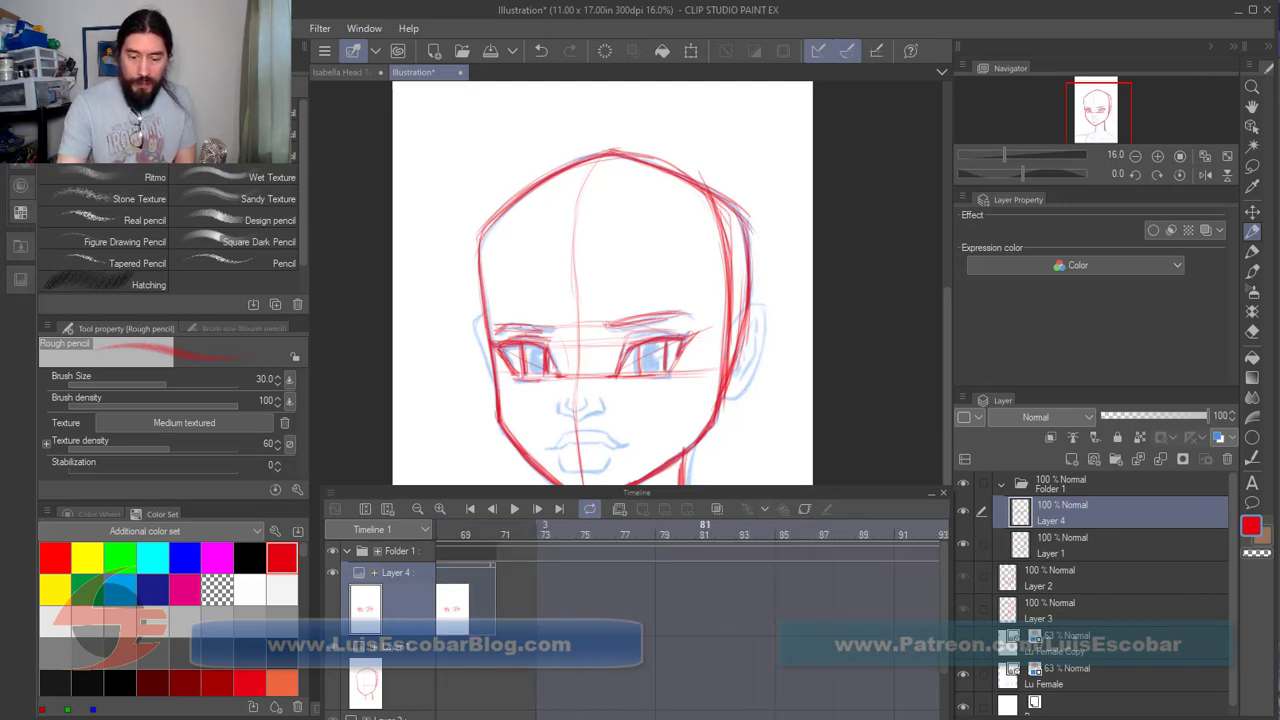
pyautogui.hscroll(-5, 687, 620)
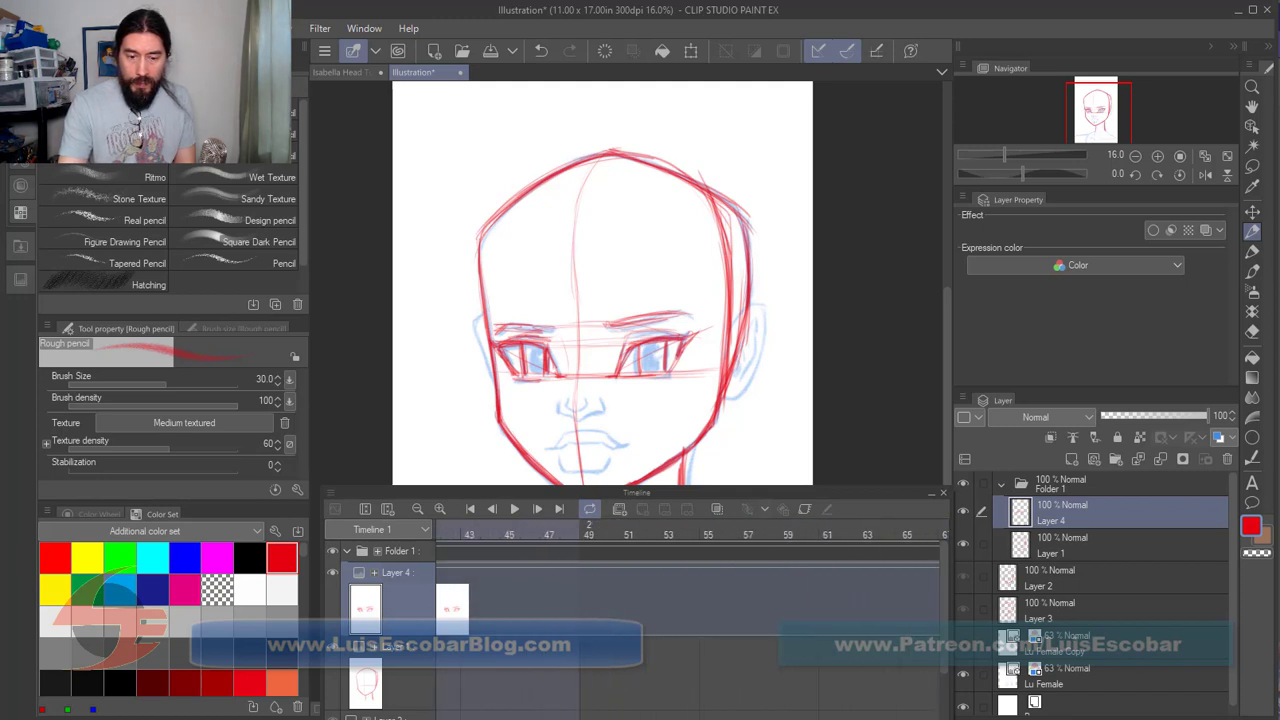
# Step: Shorten Layer 4's clip further to about two frames
pyautogui.click(417, 508)
pyautogui.click(417, 508)
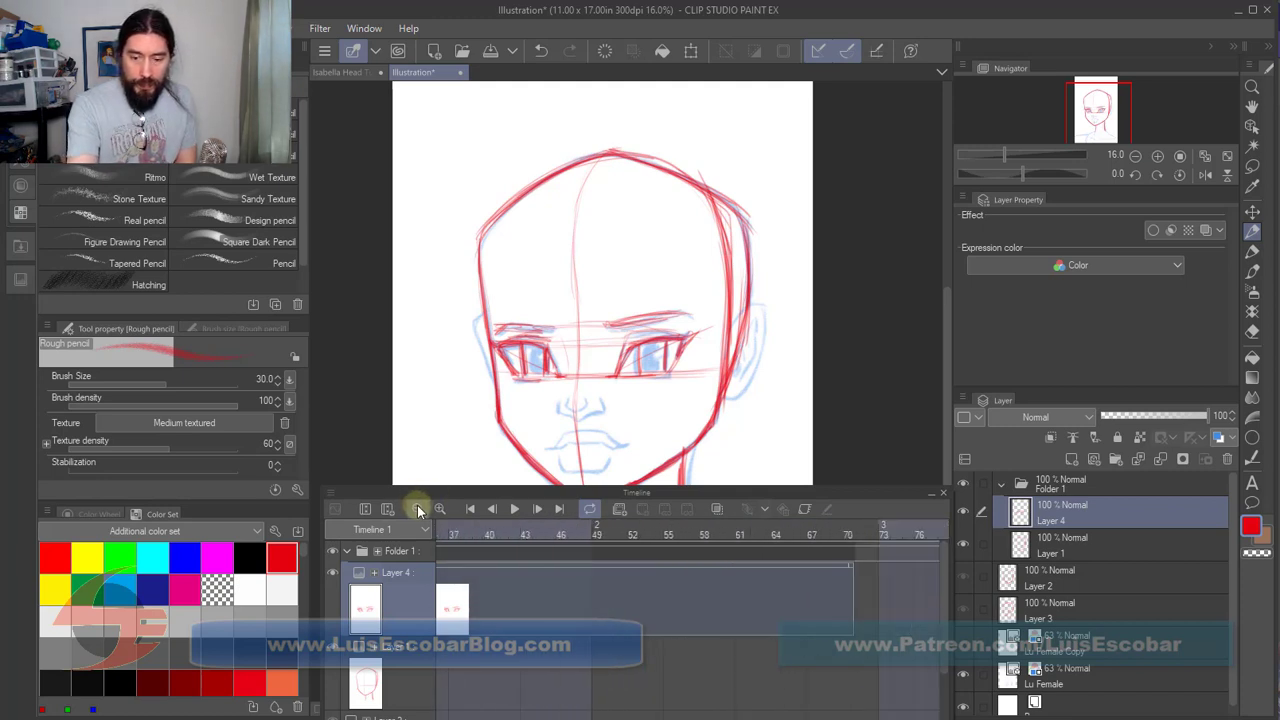
pyautogui.click(417, 508)
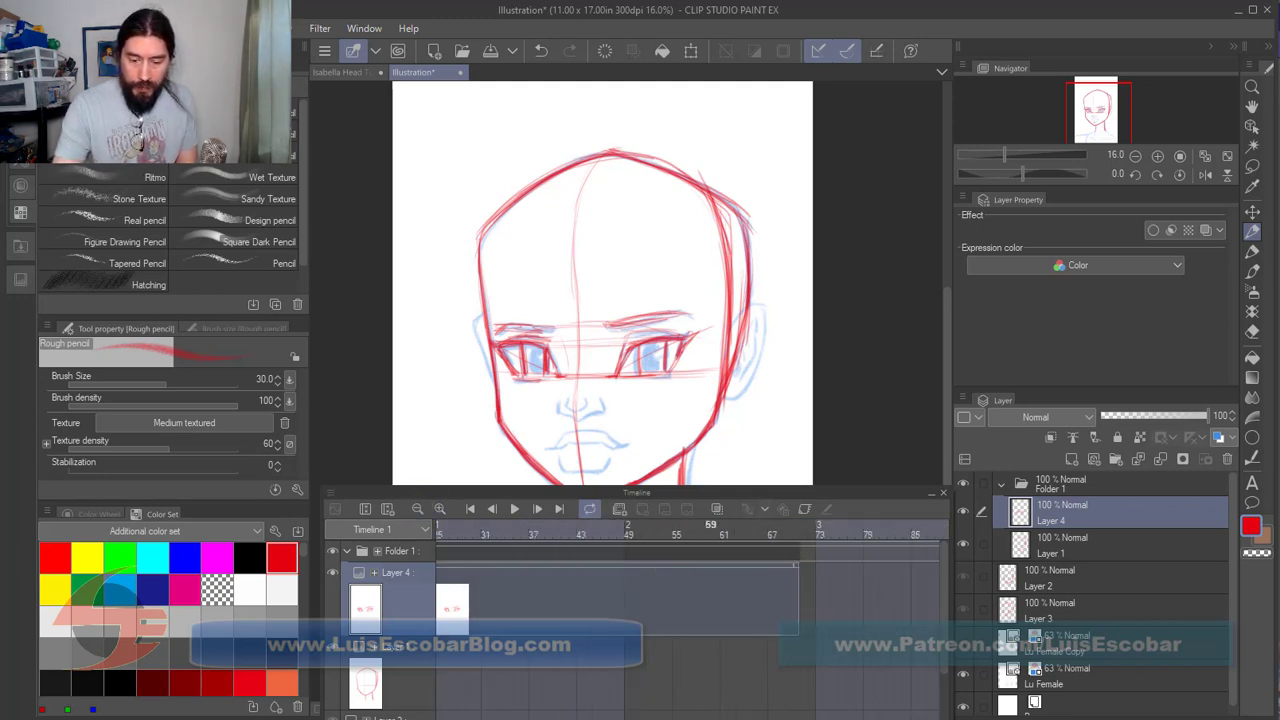
pyautogui.hscroll(-1, 711, 670)
pyautogui.hscroll(-2, 687, 600)
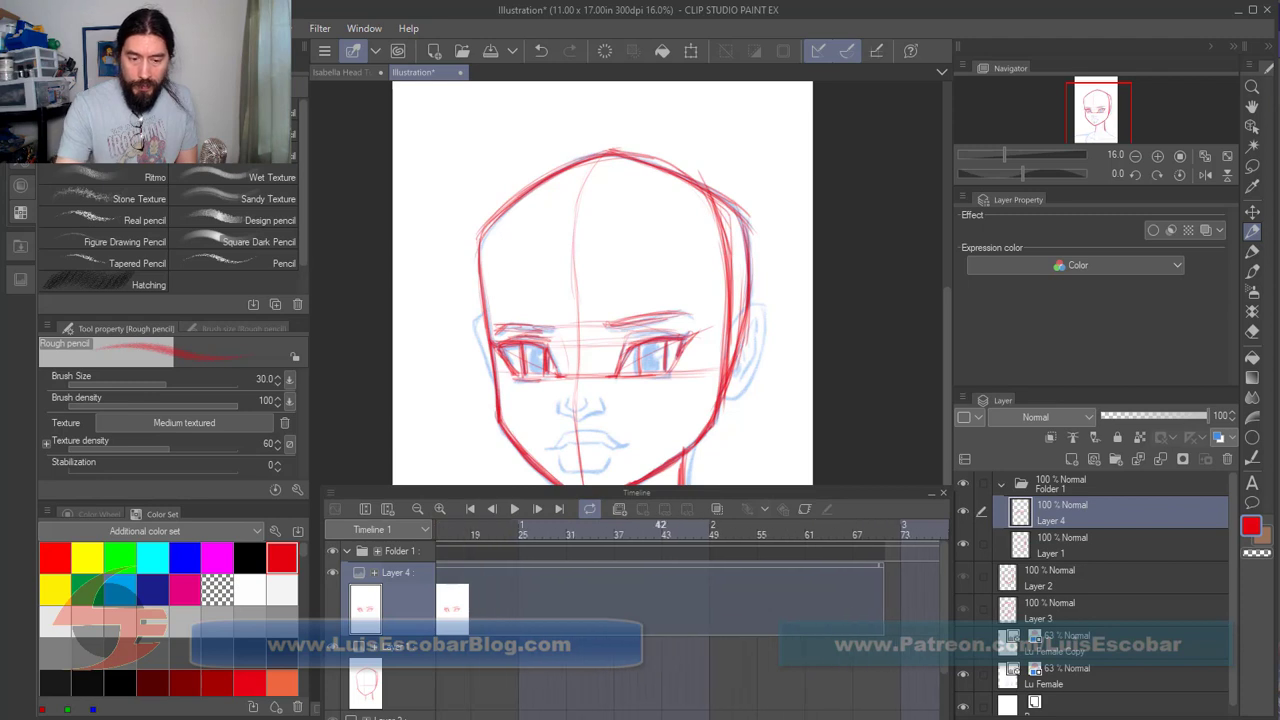
pyautogui.click(416, 504)
pyautogui.moveTo(783, 565); pyautogui.dragTo(463, 574)
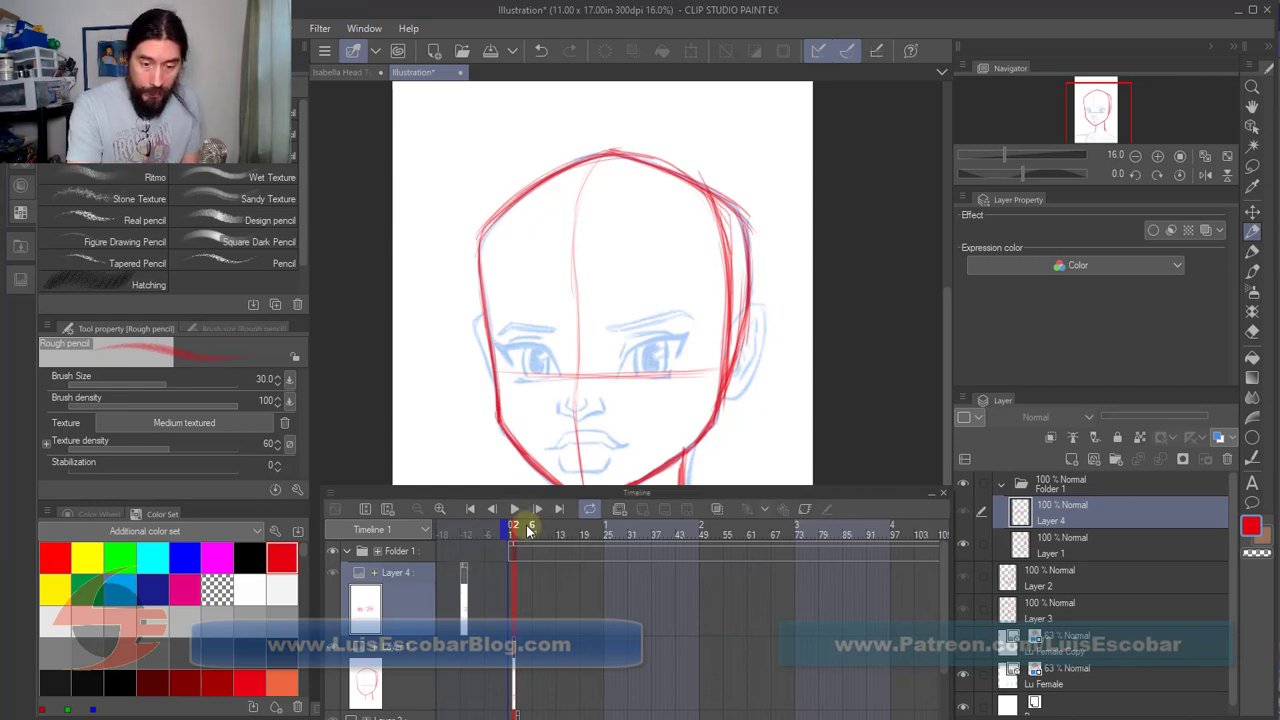
# Step: Place Layer 4's clip on frame 2 and trim it to a single frame, matching Layer 1's clip
pyautogui.click(442, 507)
pyautogui.click(441, 507)
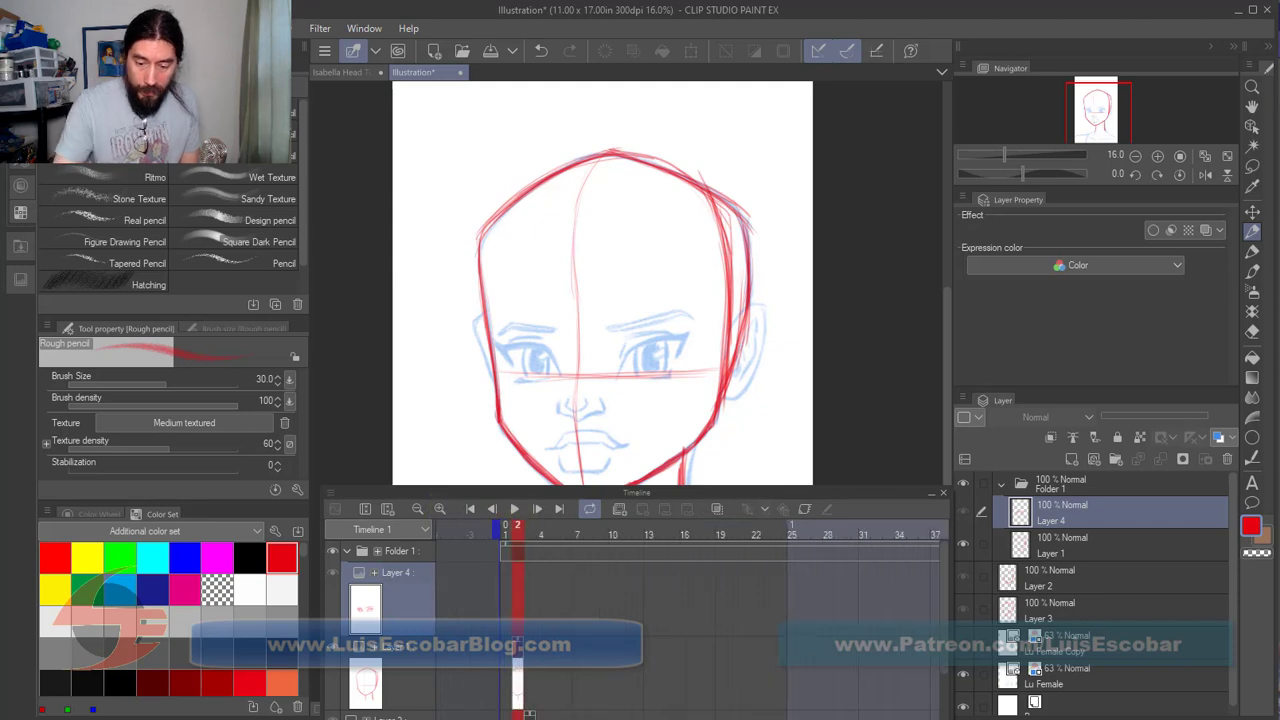
pyautogui.hscroll(-4, 687, 610)
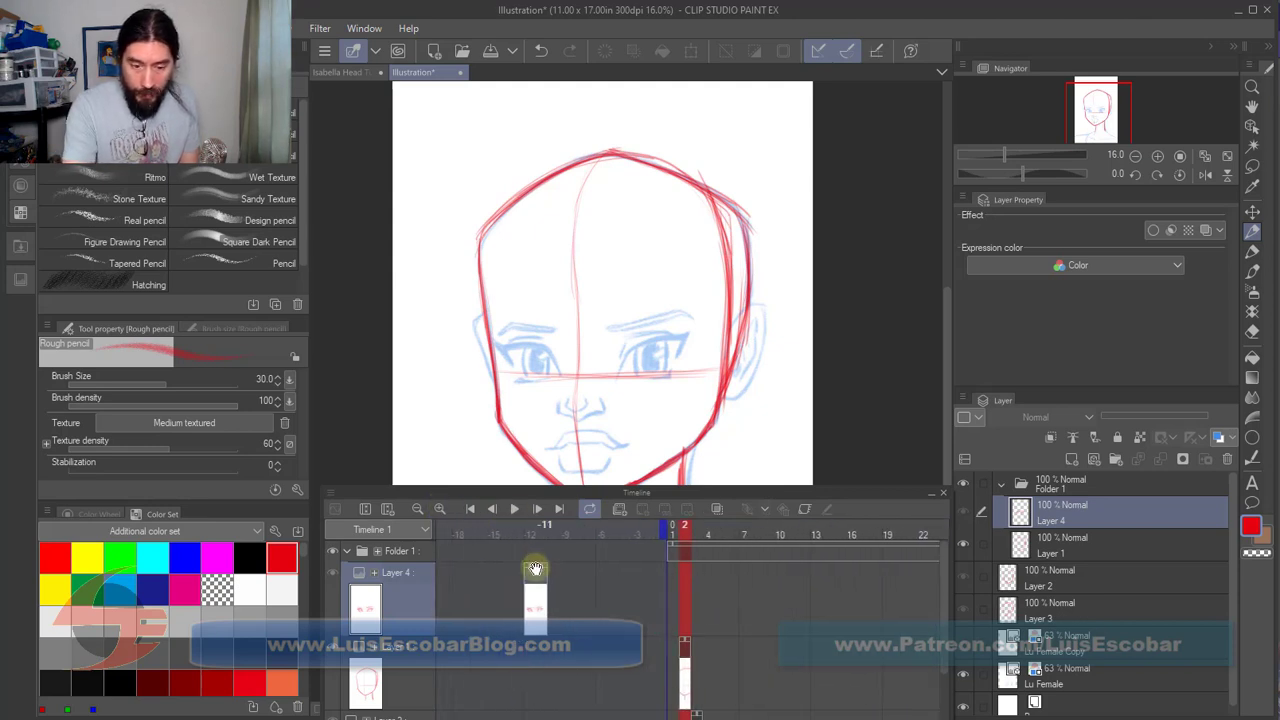
pyautogui.moveTo(535, 568); pyautogui.dragTo(690, 576)
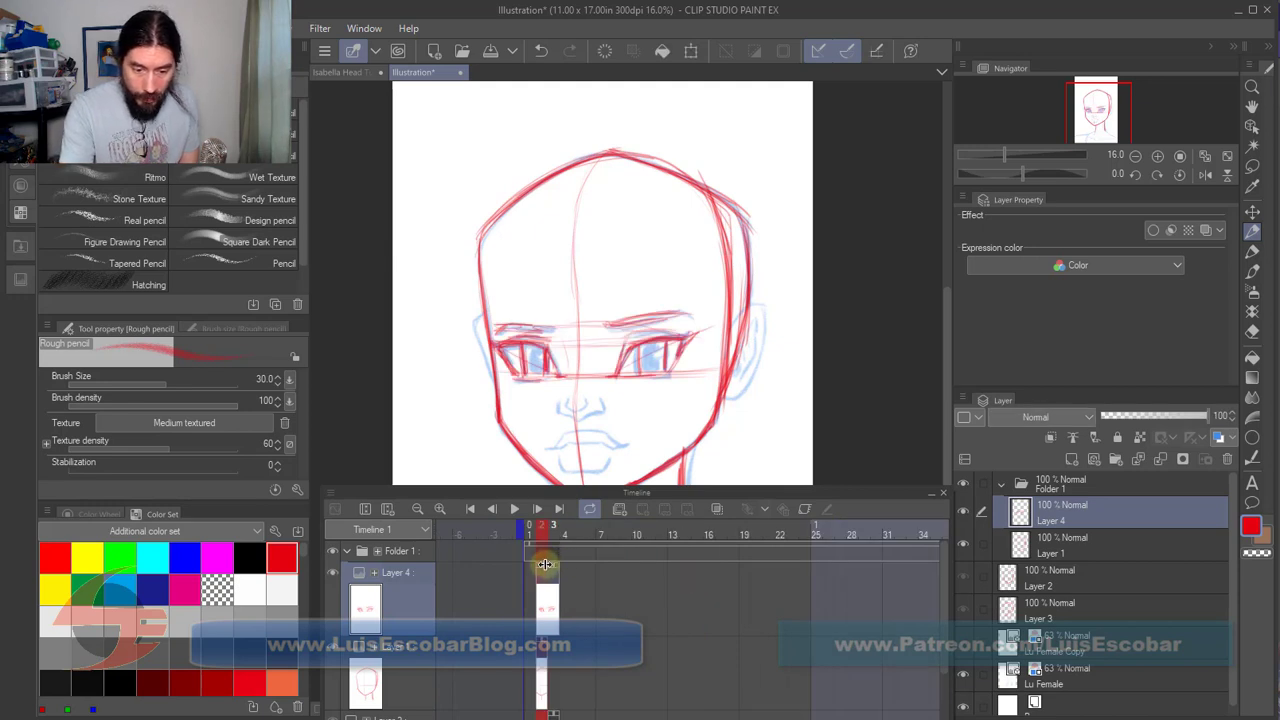
pyautogui.moveTo(546, 564); pyautogui.dragTo(542, 565)
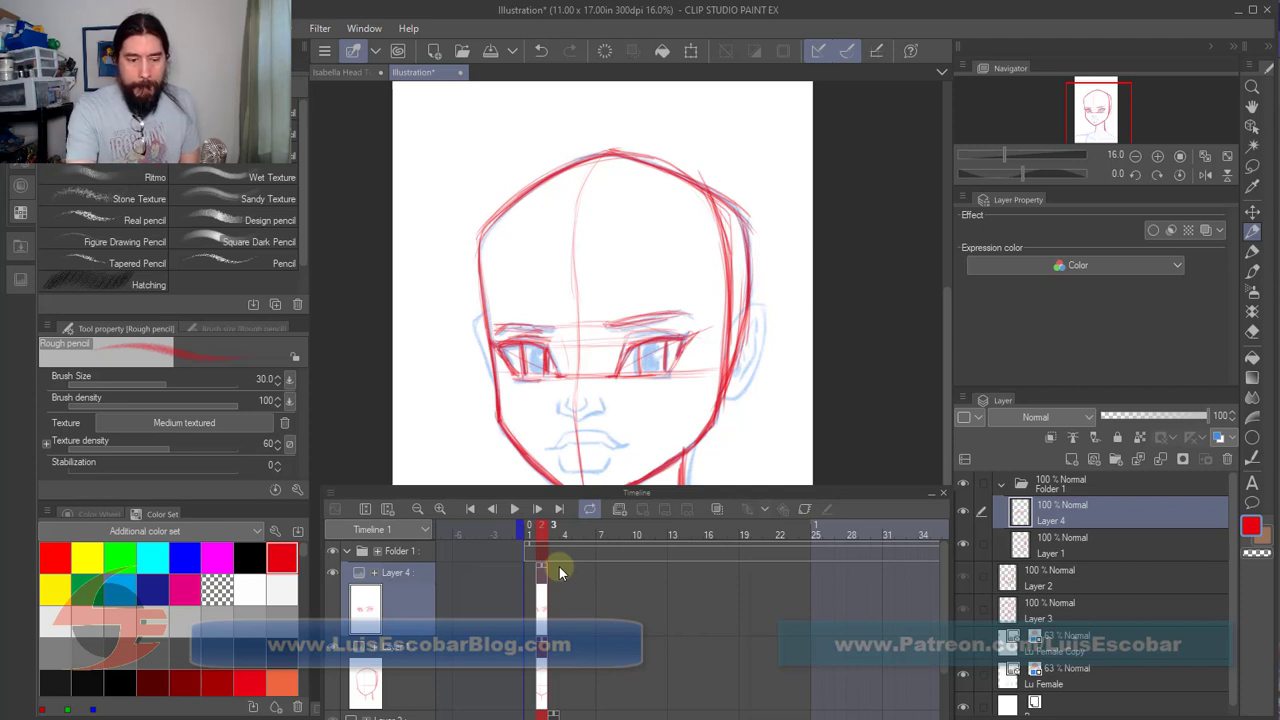
# Step: Collapse Folder 1's tracks in the timeline and add a new raster layer above Layer 4 in the folder
pyautogui.click(348, 551)
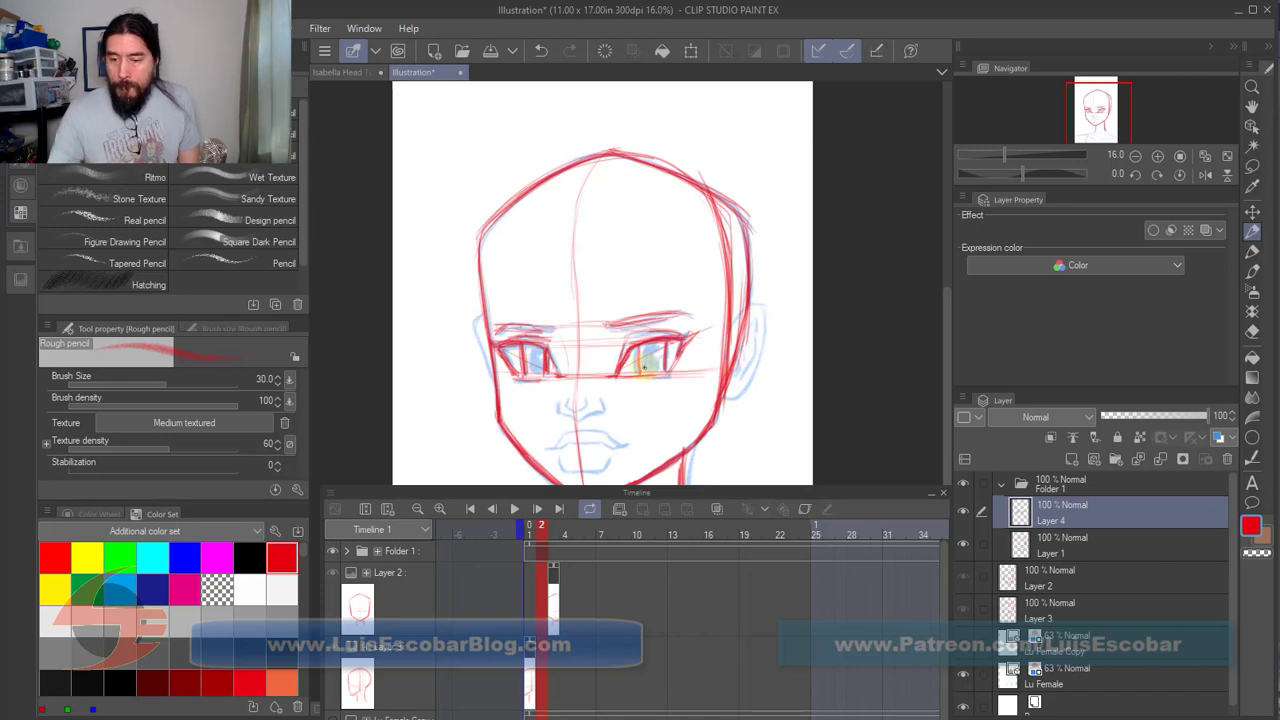
pyautogui.click(1070, 459)
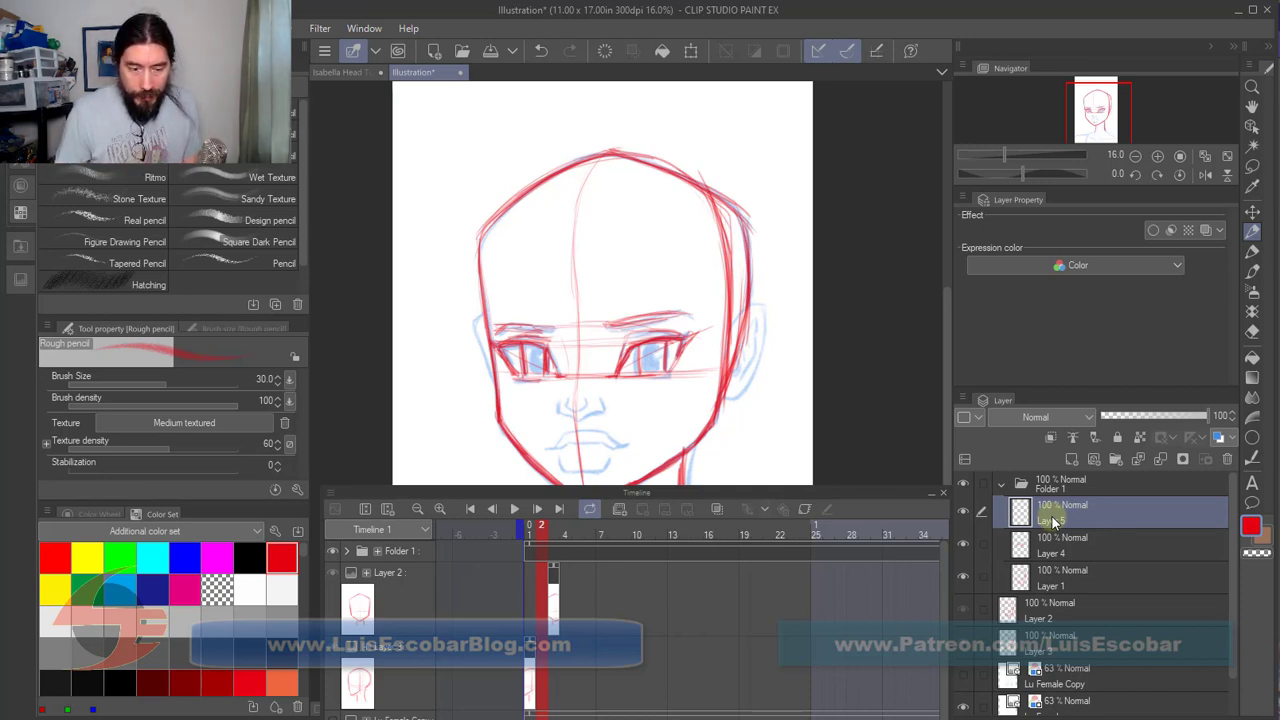
# Step: Trim Folder 1's clip on the timeline at both ends so it covers only frame 3
pyautogui.click(540, 549)
pyautogui.click(552, 546)
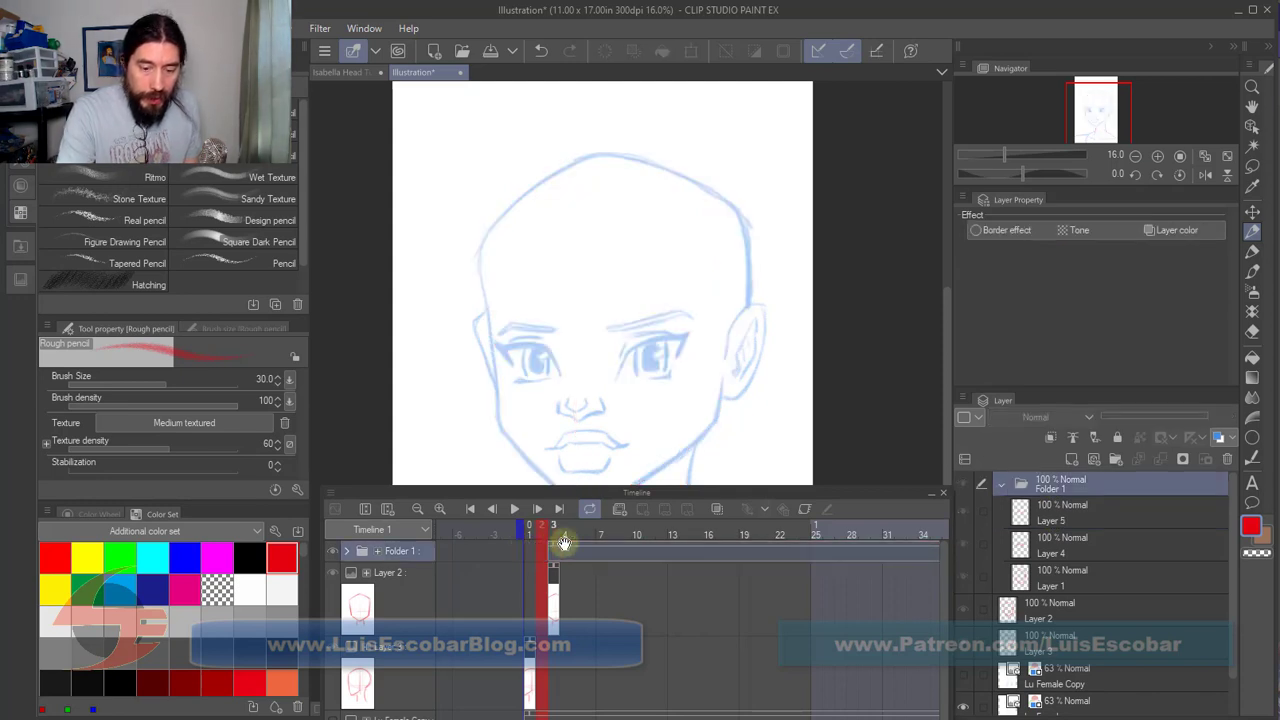
pyautogui.hscroll(8, 687, 600)
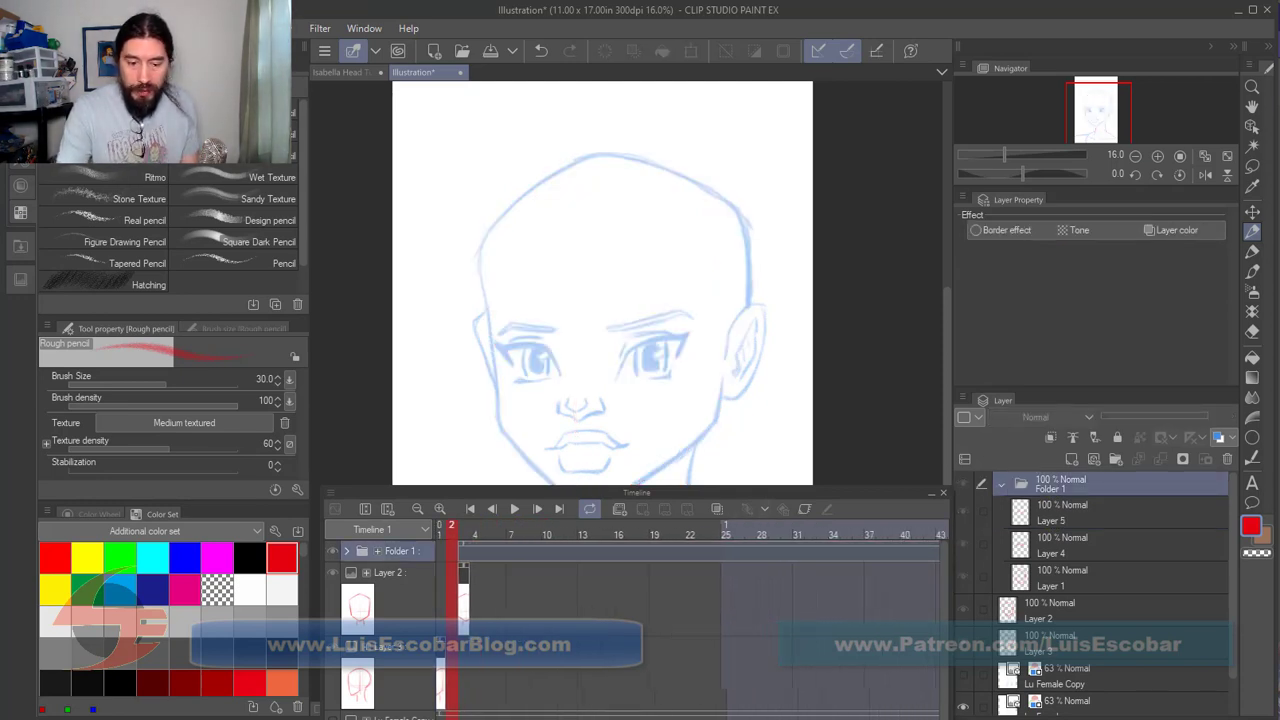
pyautogui.hscroll(-2, 687, 600)
pyautogui.click(416, 507)
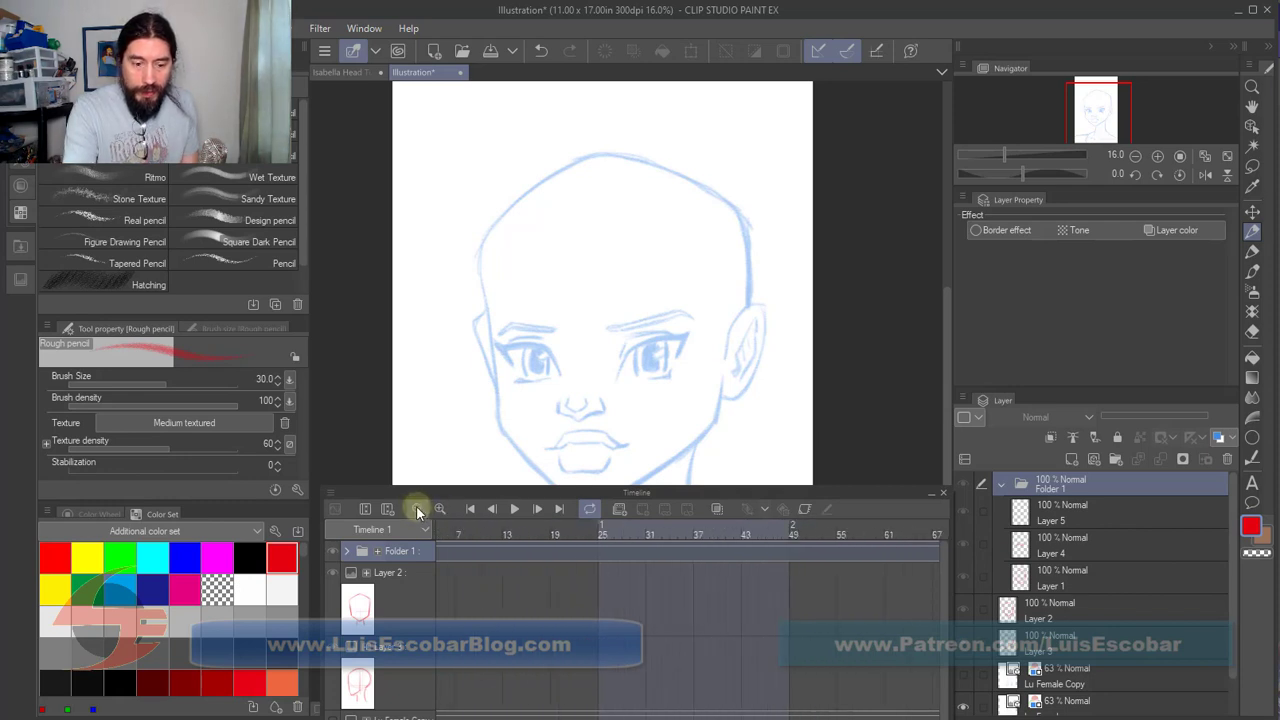
pyautogui.click(416, 507)
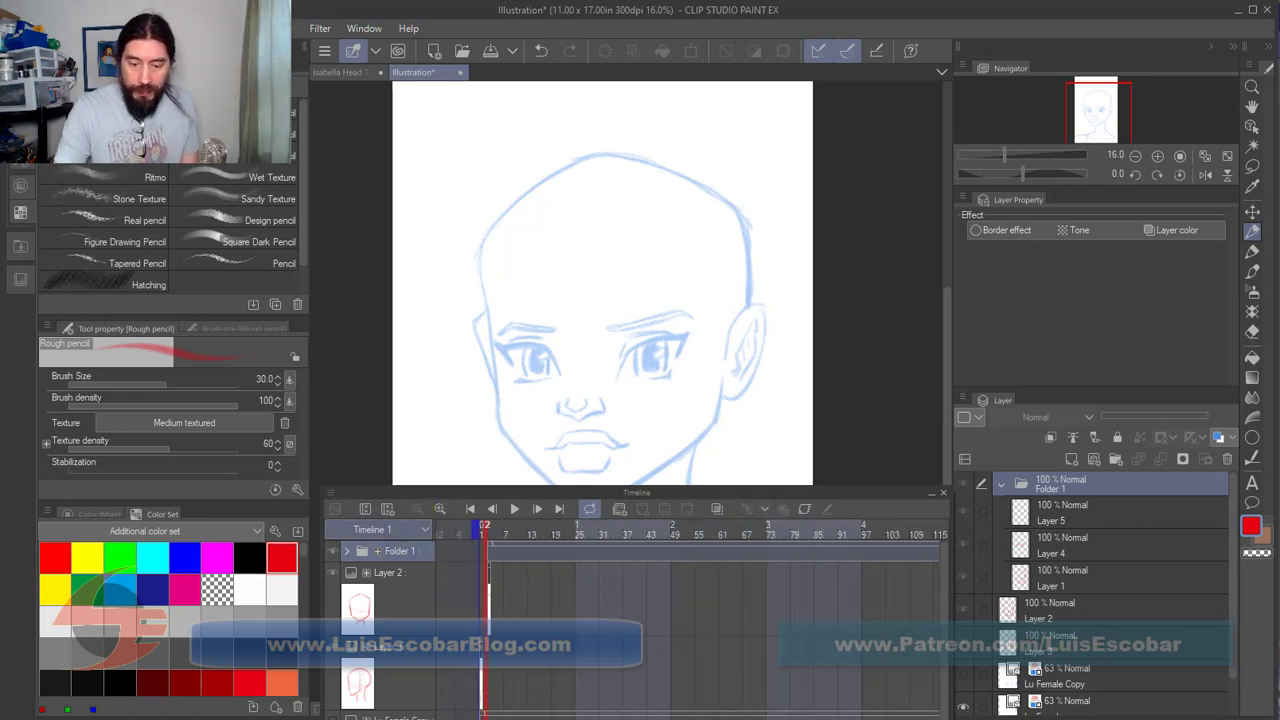
pyautogui.hscroll(2, 640, 560)
pyautogui.hscroll(-1, 680, 560)
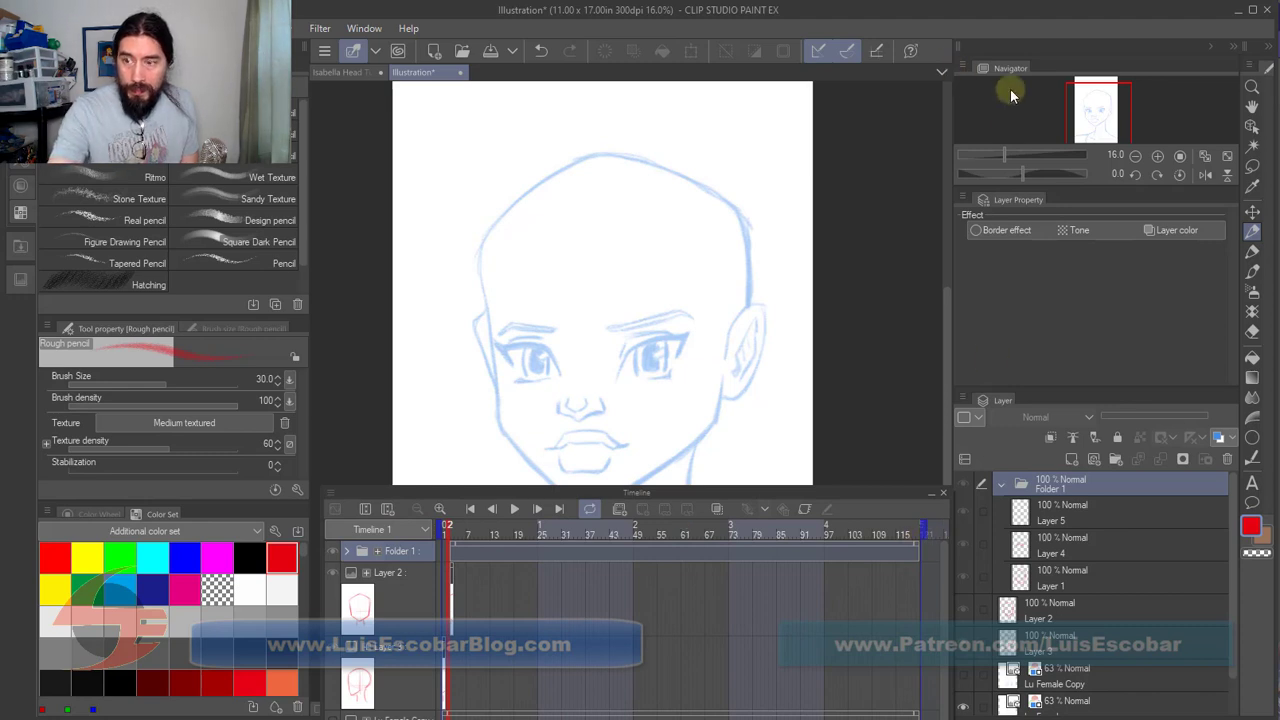
pyautogui.click(1211, 46)
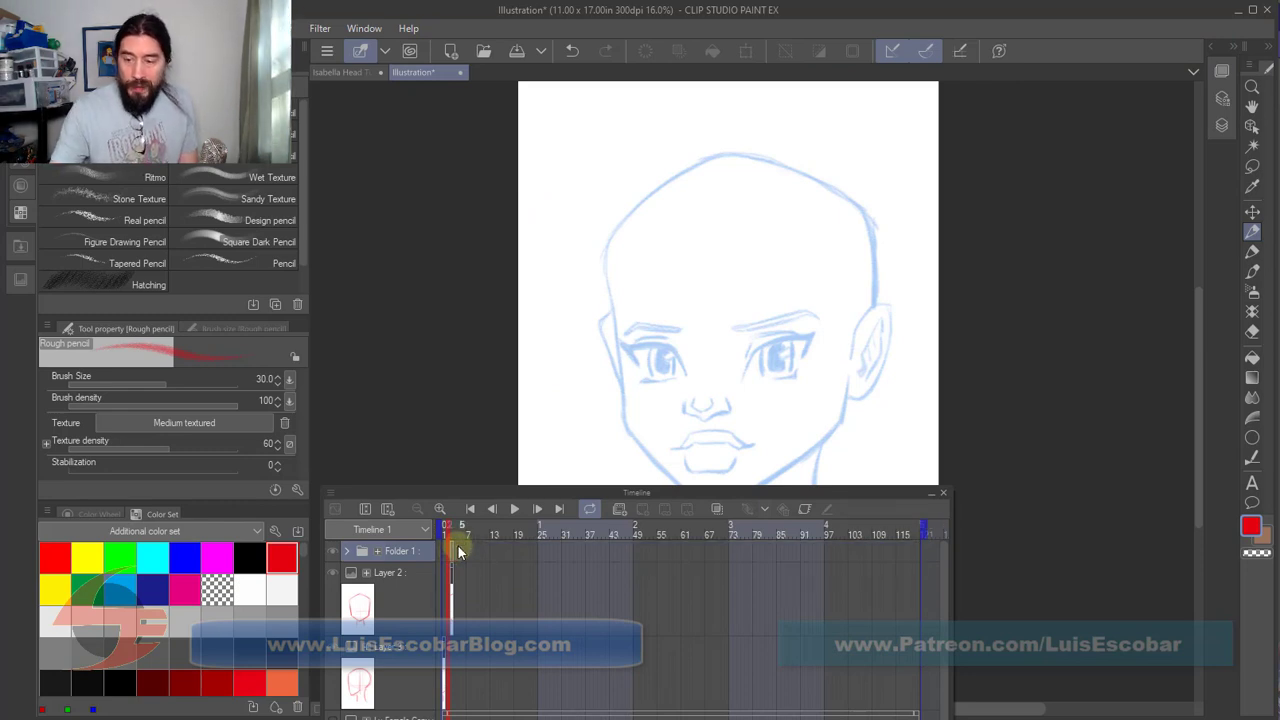
pyautogui.click(1208, 46)
# Step: Clear the timeline off the drawing and compare the head structures across the frames, toggling Folder 1's visibility
pyautogui.click(928, 495)
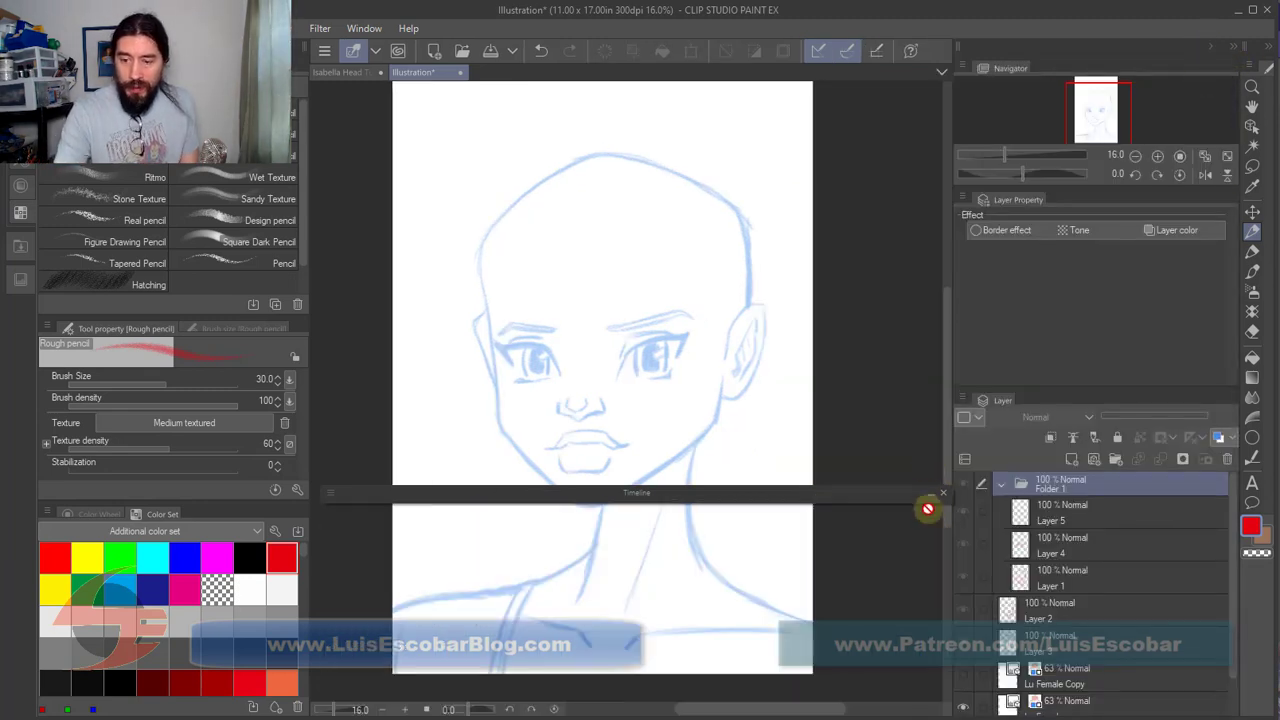
pyautogui.moveTo(832, 498); pyautogui.dragTo(810, 700)
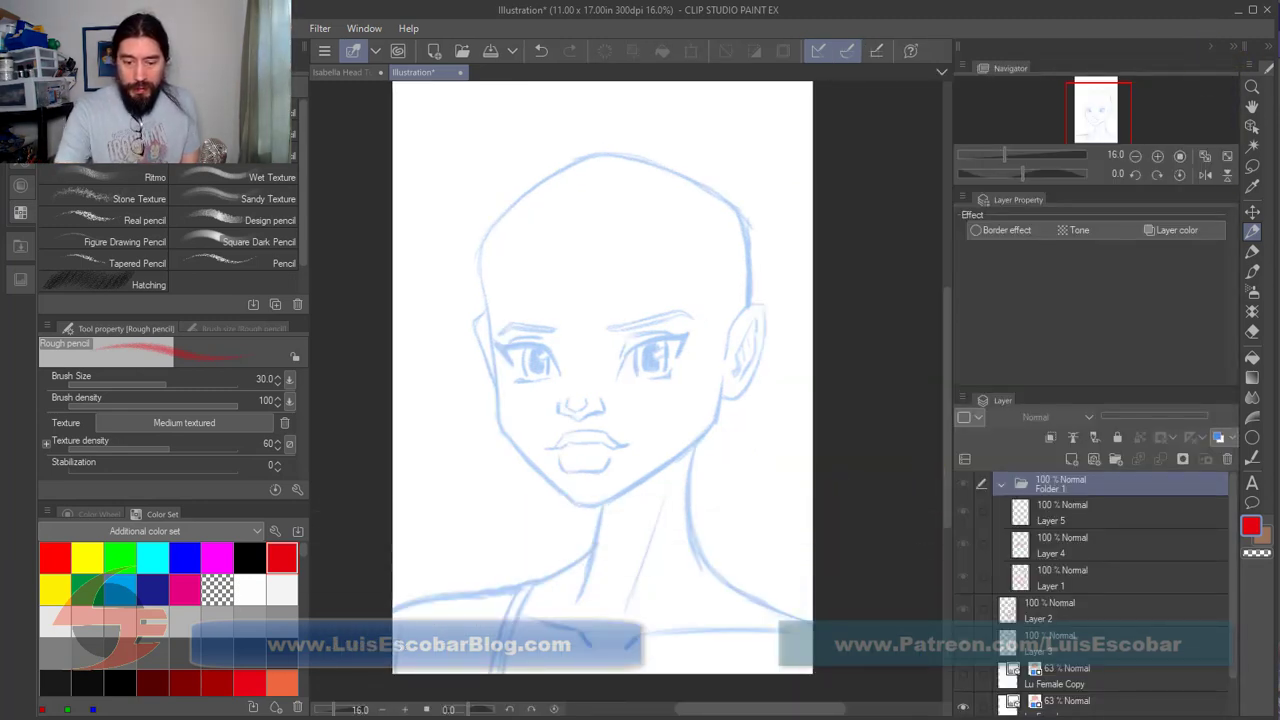
pyautogui.click(963, 642)
pyautogui.click(963, 642)
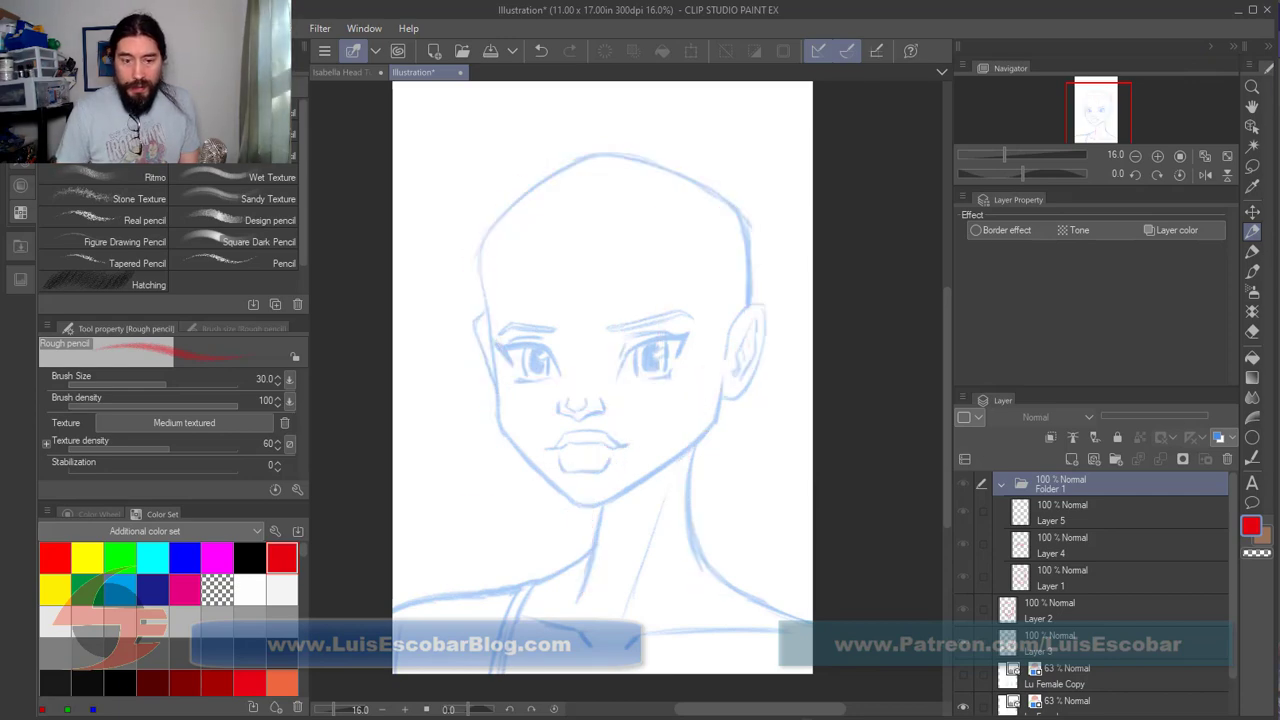
pyautogui.click(963, 483)
pyautogui.click(963, 483)
pyautogui.click(963, 642)
pyautogui.click(963, 642)
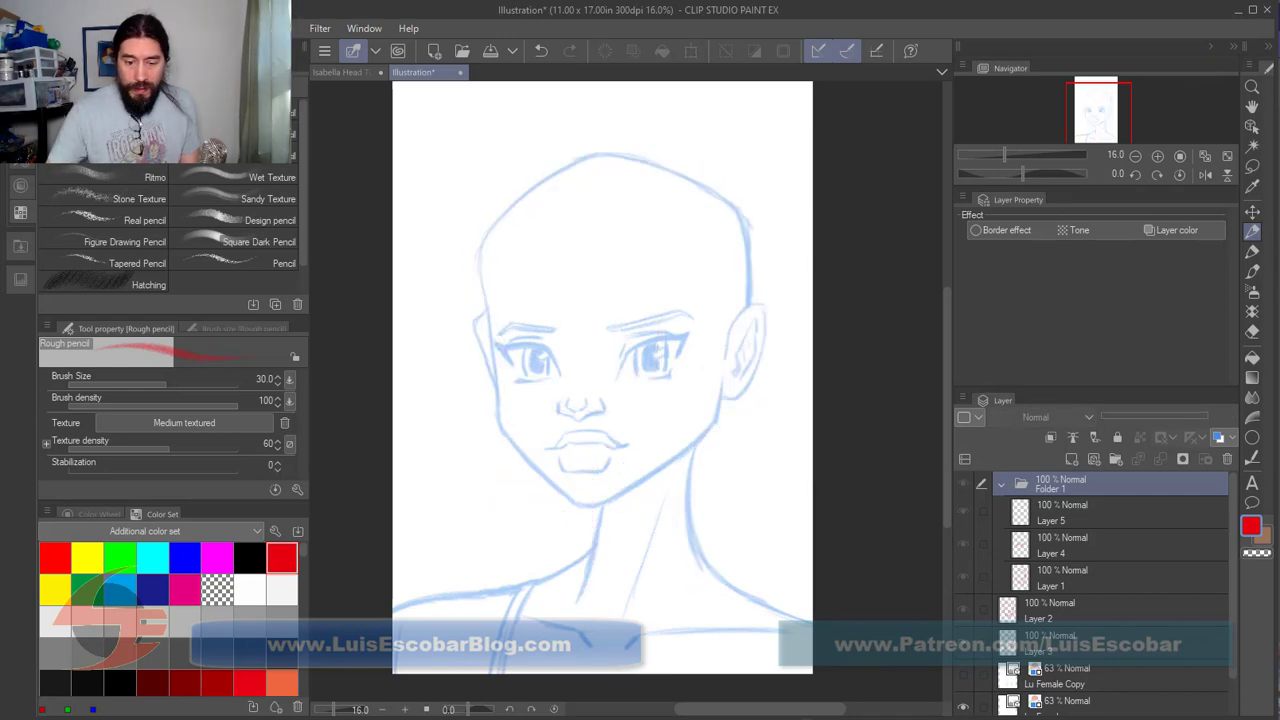
pyautogui.click(960, 484)
pyautogui.click(960, 484)
pyautogui.click(959, 484)
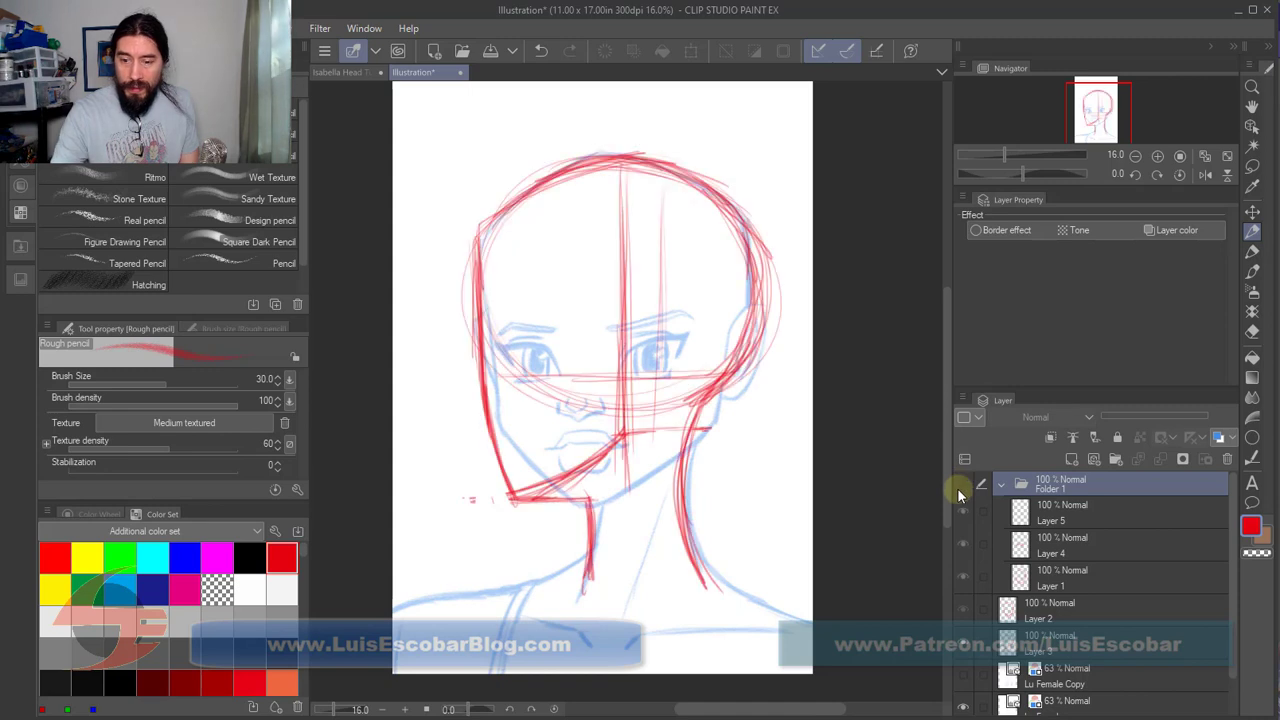
pyautogui.hotkey('ctrl', 'z')
pyautogui.hotkey('ctrl', 'z')
pyautogui.hotkey('ctrl', 'z')
pyautogui.hotkey('ctrl', 'z')
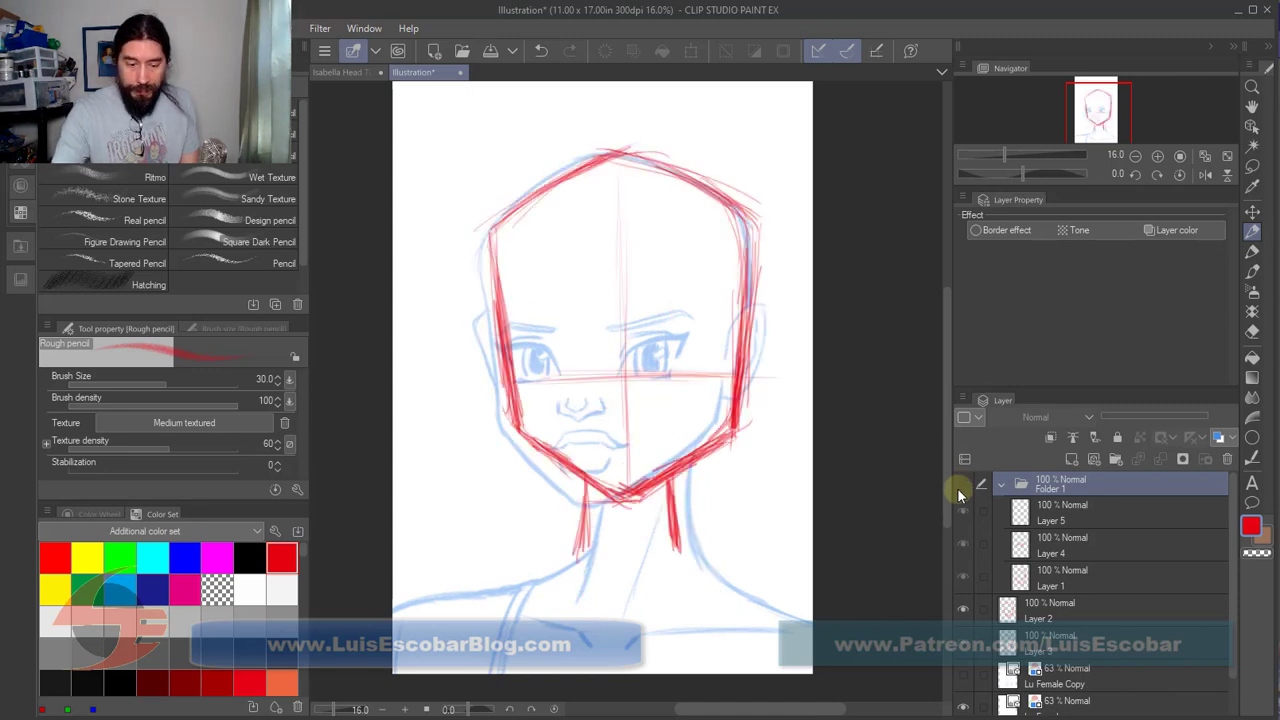
pyautogui.hotkey('ctrl', 'z')
pyautogui.hotkey('ctrl', 'z')
# Step: Bring the timeline back, make Folder 1 visible again and step through frames 1 to 3 to check what shows
pyautogui.moveTo(673, 714); pyautogui.dragTo(685, 434)
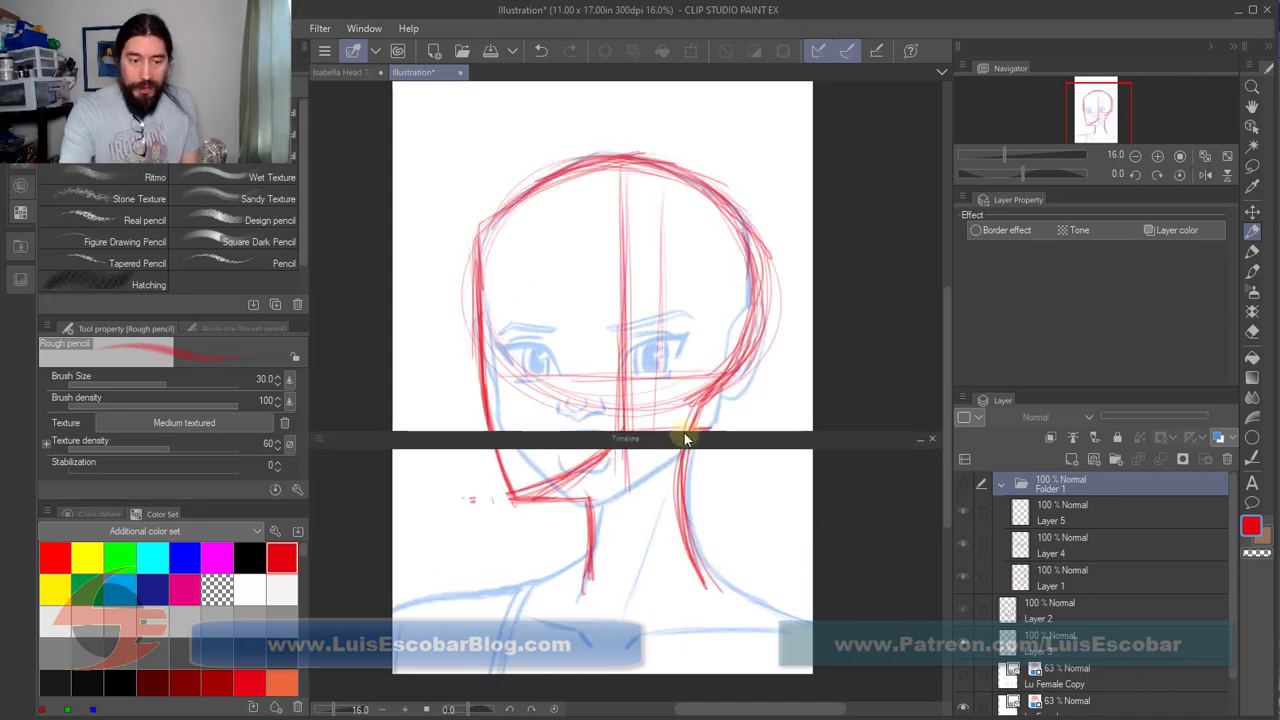
pyautogui.click(920, 439)
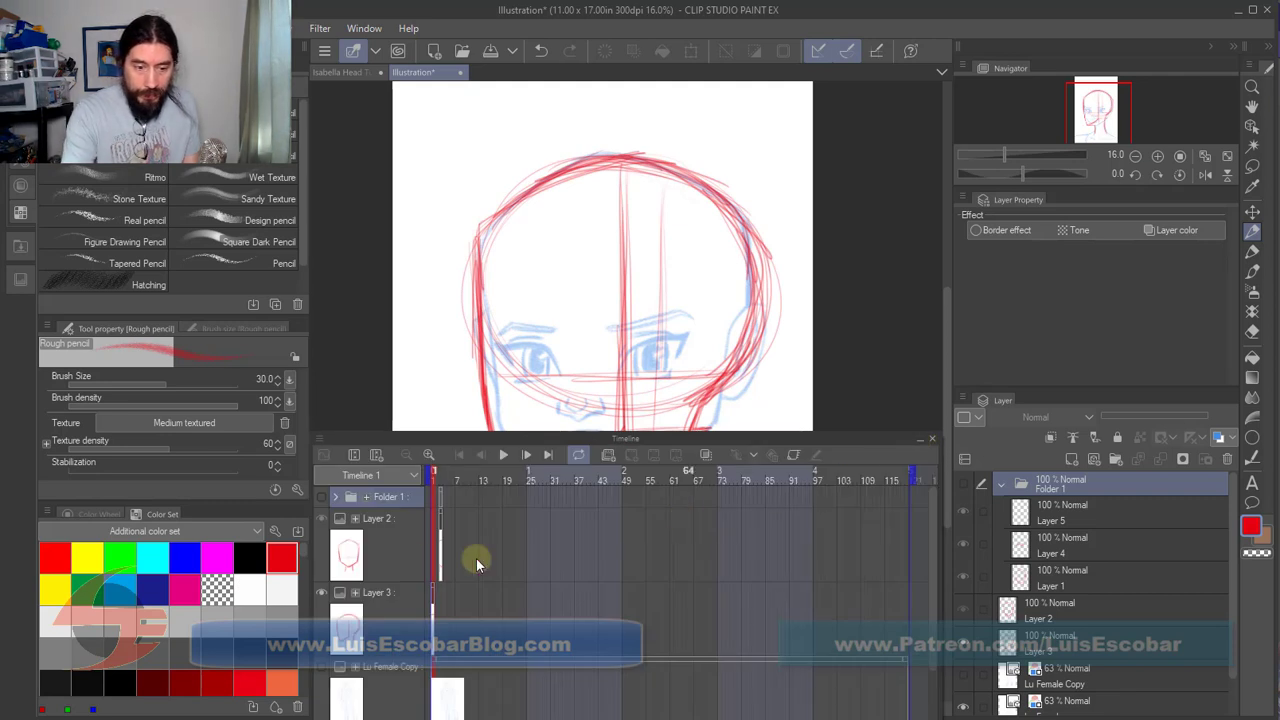
pyautogui.click(322, 495)
pyautogui.press('Right')
pyautogui.press('Right')
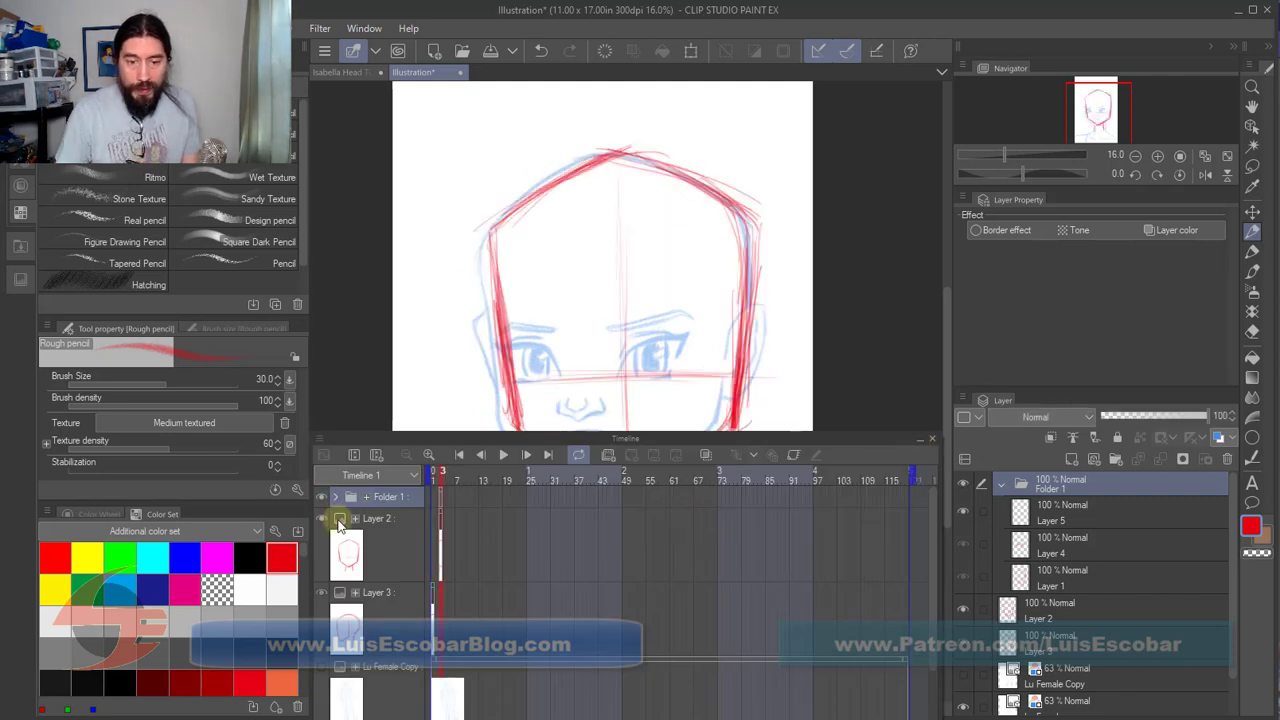
pyautogui.press('Left')
pyautogui.press('Left')
pyautogui.press('Right')
pyautogui.press('Right')
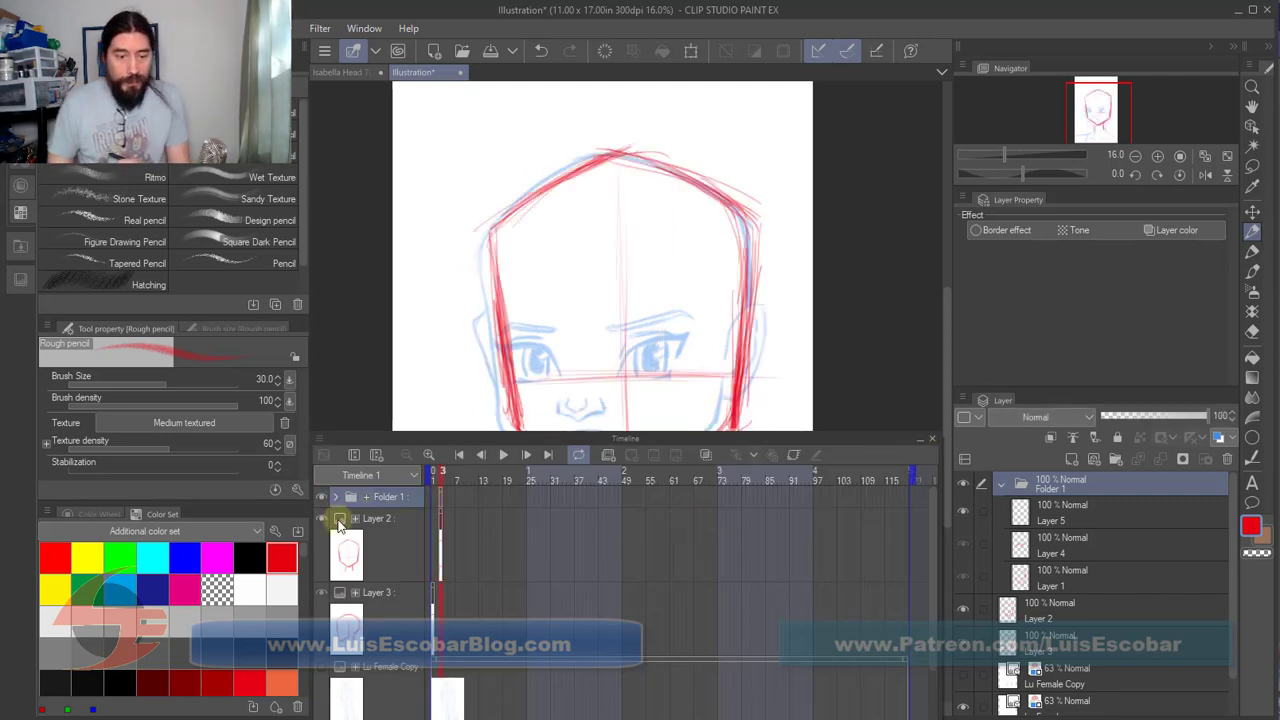
pyautogui.press('Left')
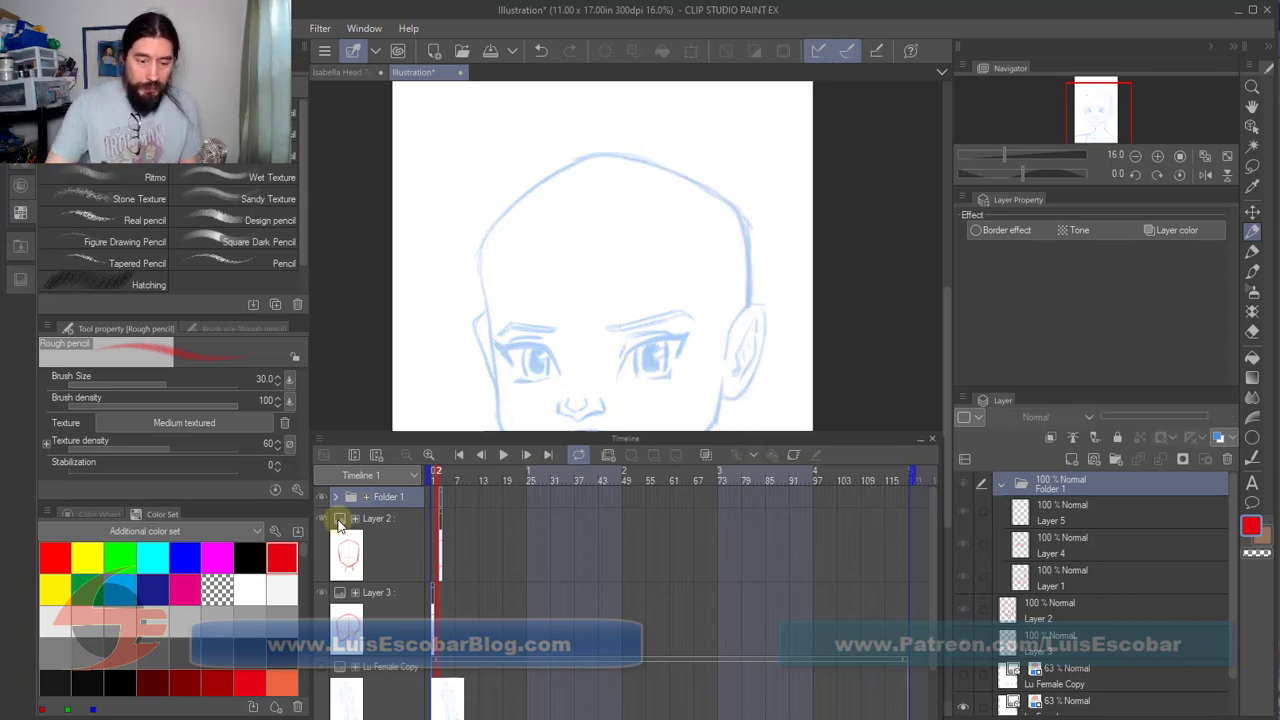
# Step: Expand Folder 1's tracks in the timeline and place the folder's single-frame clip on frame 2
pyautogui.click(427, 455)
pyautogui.click(427, 455)
pyautogui.click(427, 455)
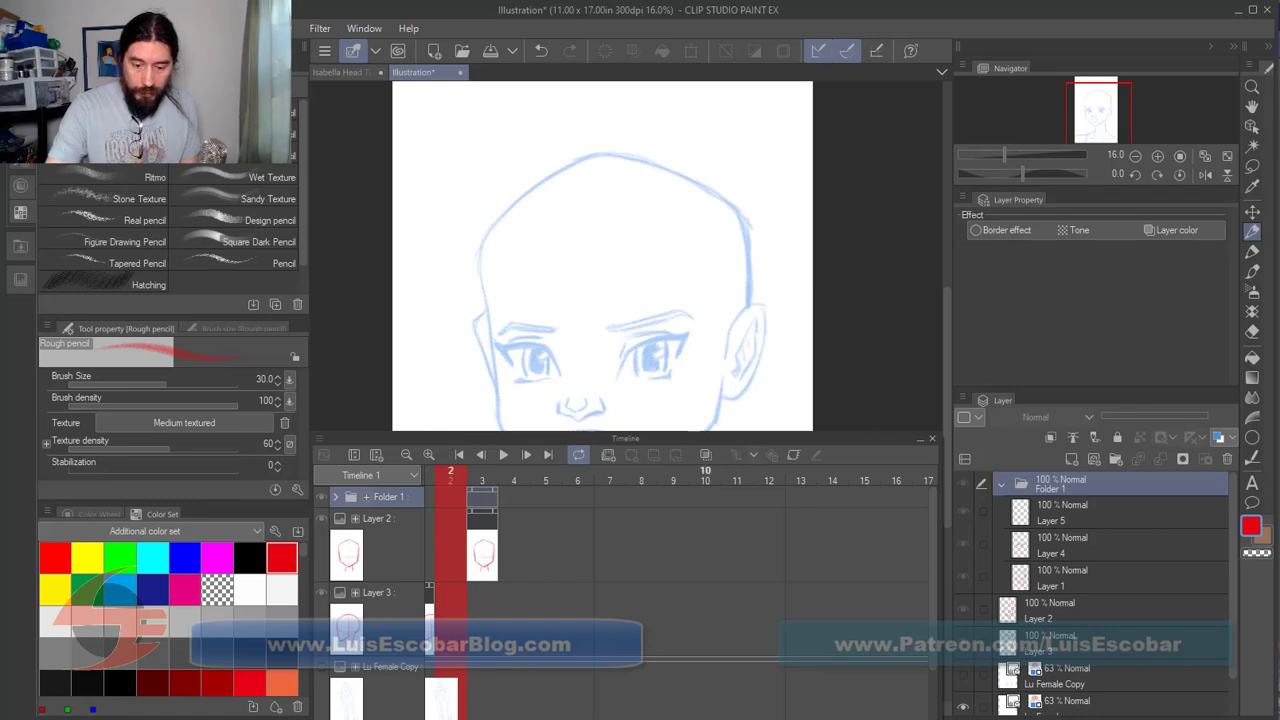
pyautogui.scroll(-1, 620, 590)
pyautogui.hscroll(-4, 620, 590)
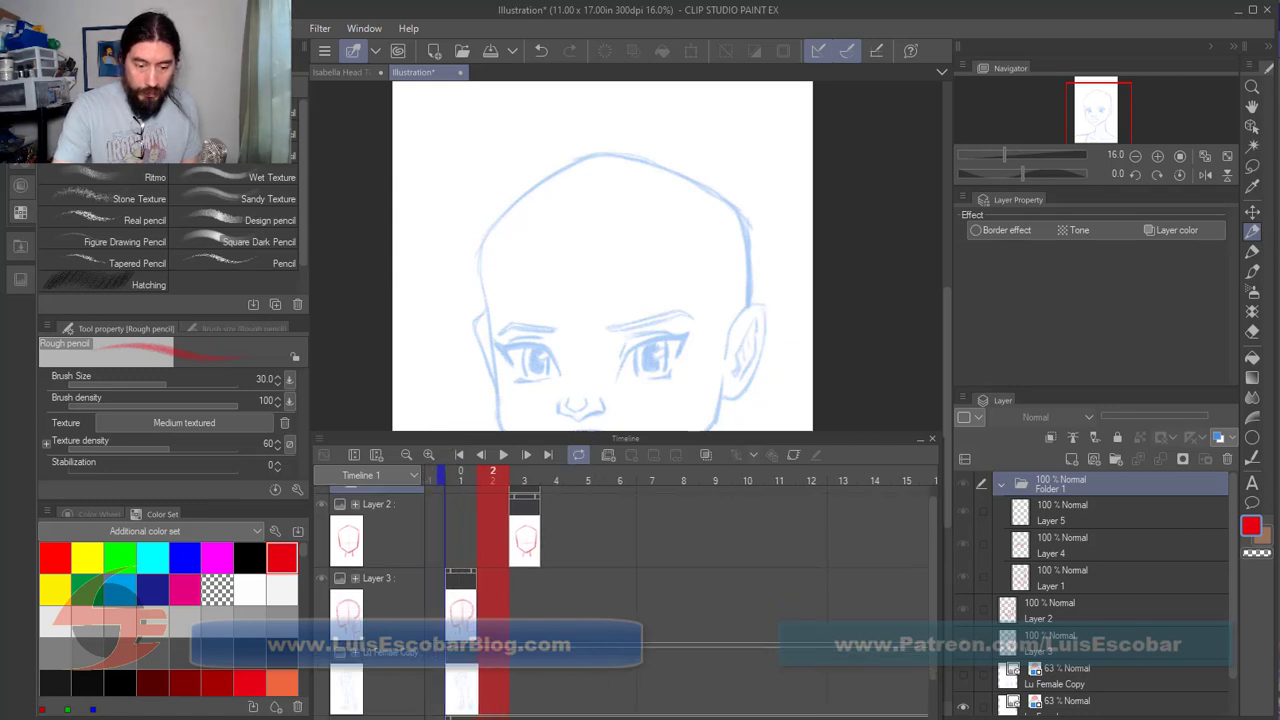
pyautogui.scroll(1, 930, 550)
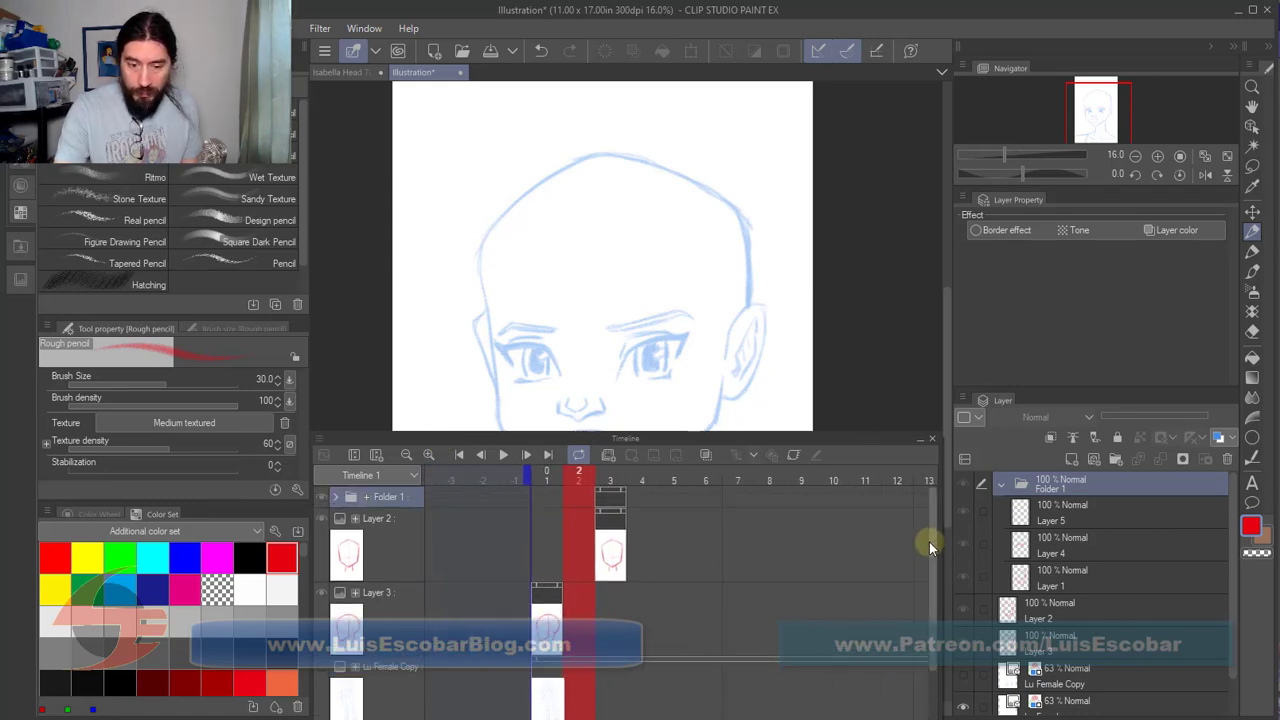
pyautogui.click(338, 497)
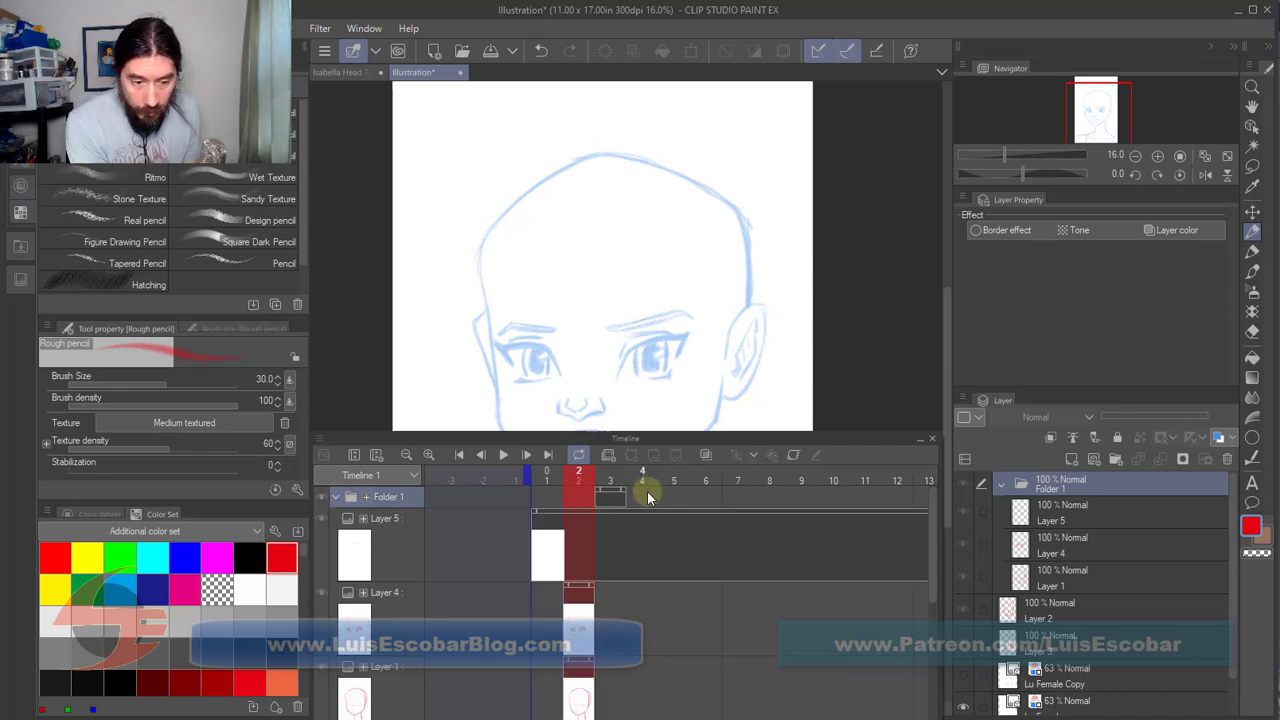
pyautogui.moveTo(599, 487); pyautogui.dragTo(553, 491)
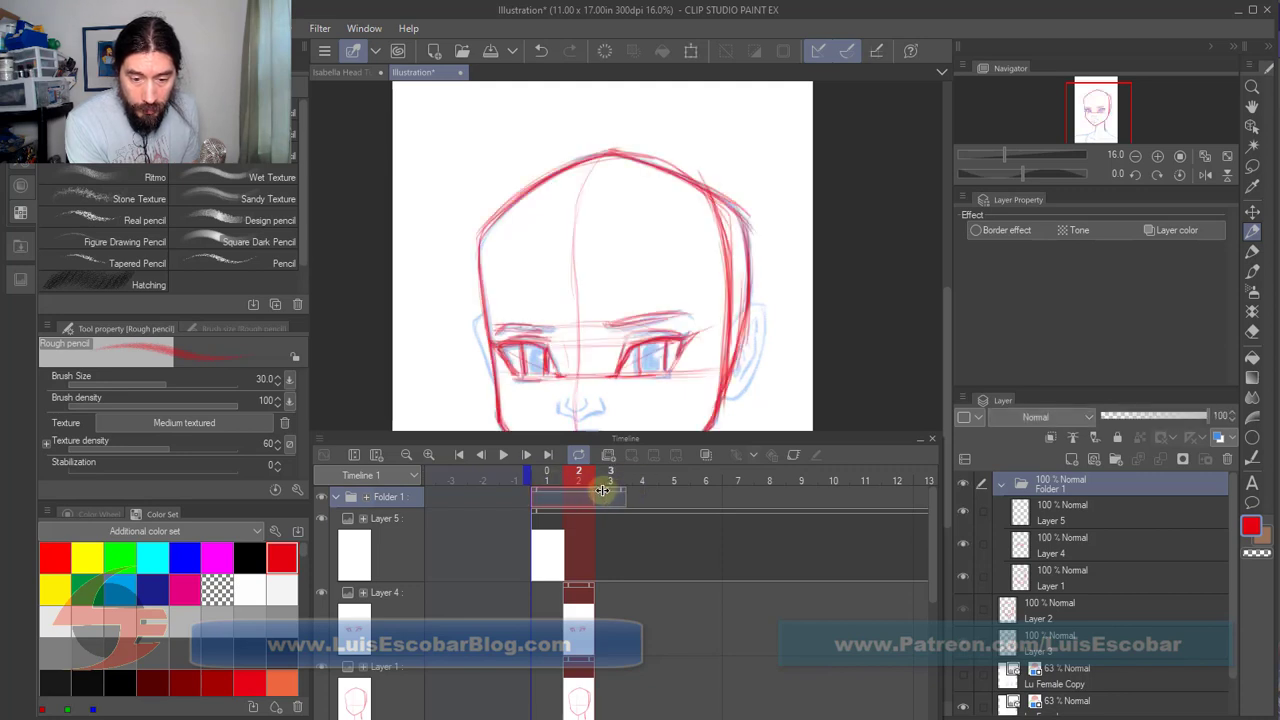
pyautogui.hotkey('ctrl', 'z')
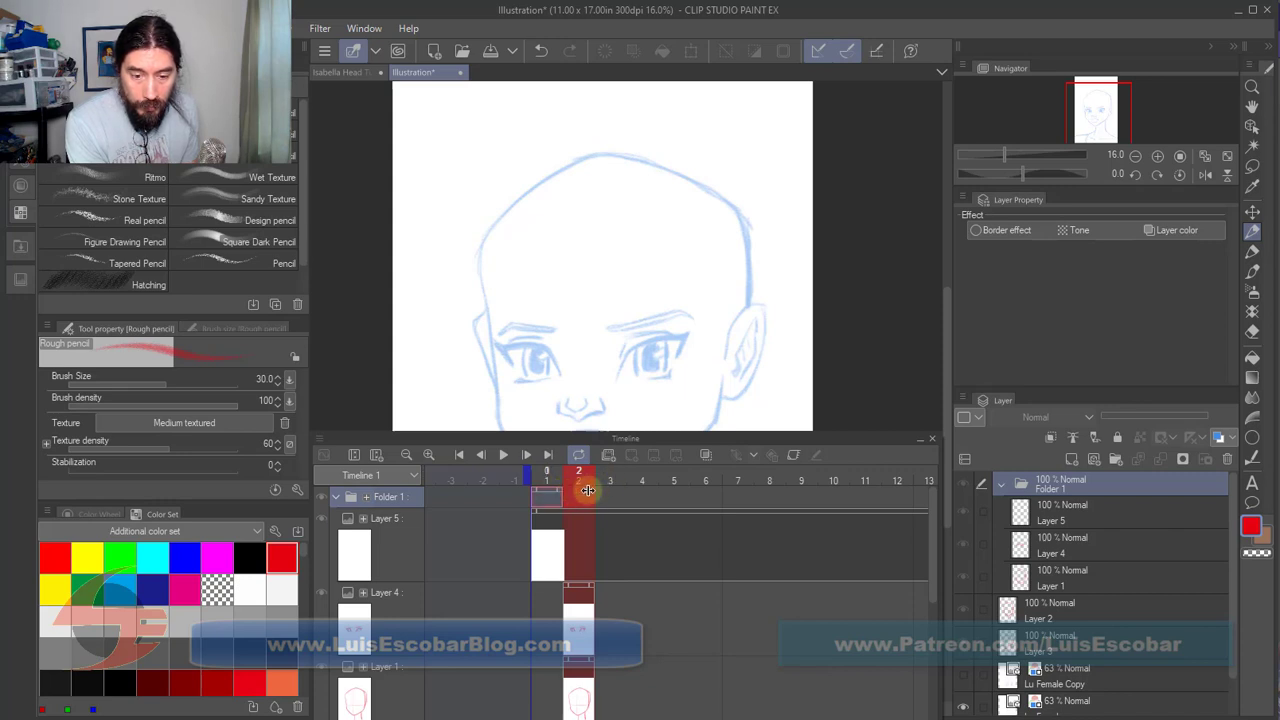
pyautogui.moveTo(557, 490); pyautogui.dragTo(586, 492)
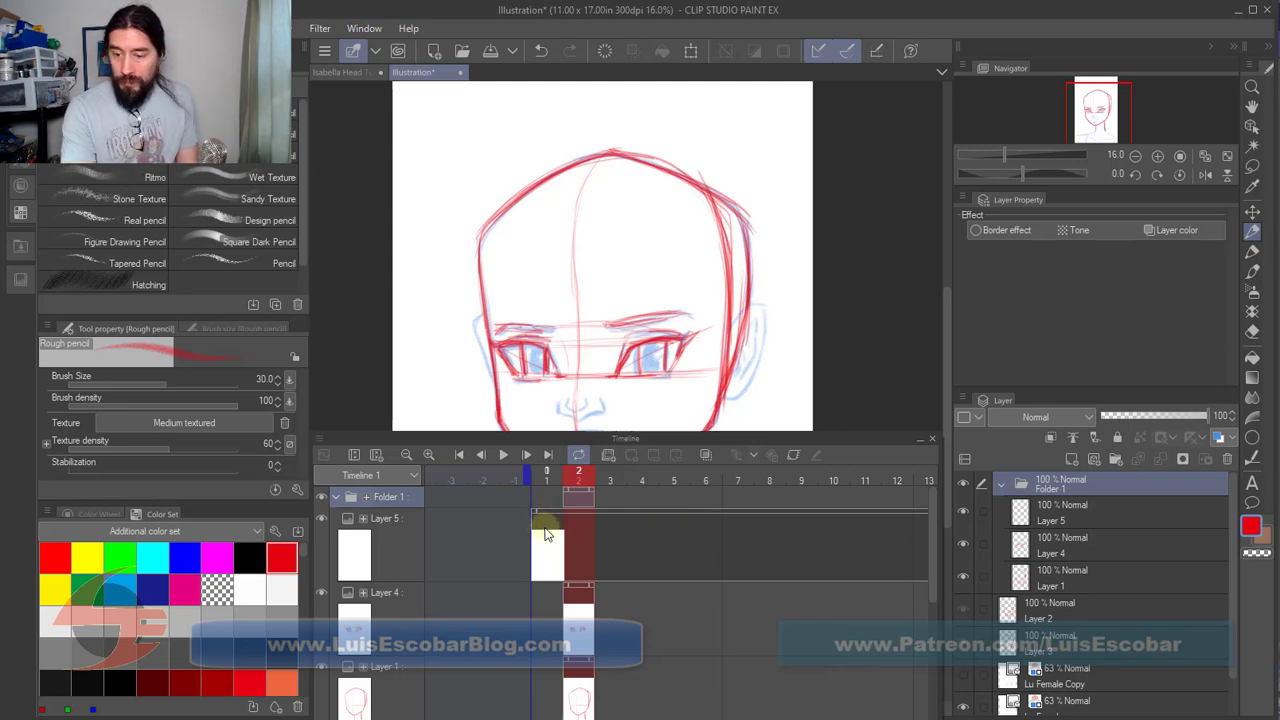
# Step: Move the start of Layer 5's clip to frame 2, check it against frame 1, and minimize the timeline
pyautogui.click(534, 509)
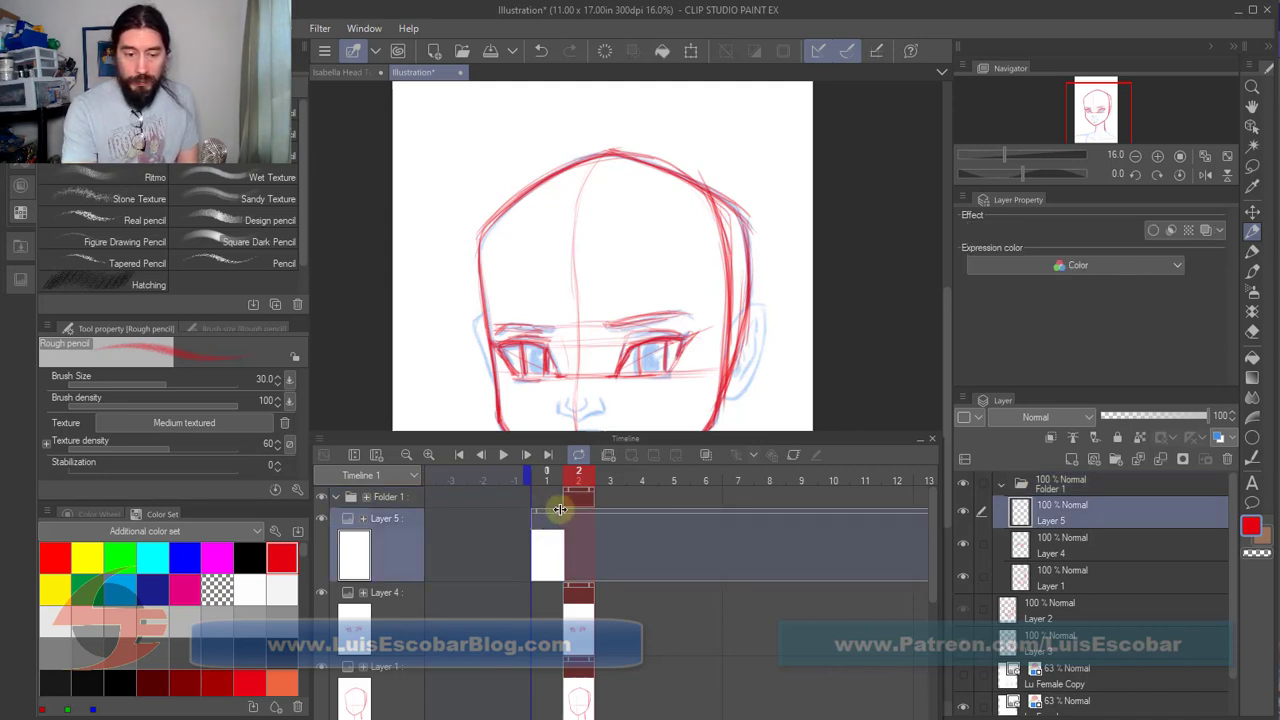
pyautogui.moveTo(560, 510); pyautogui.dragTo(580, 512)
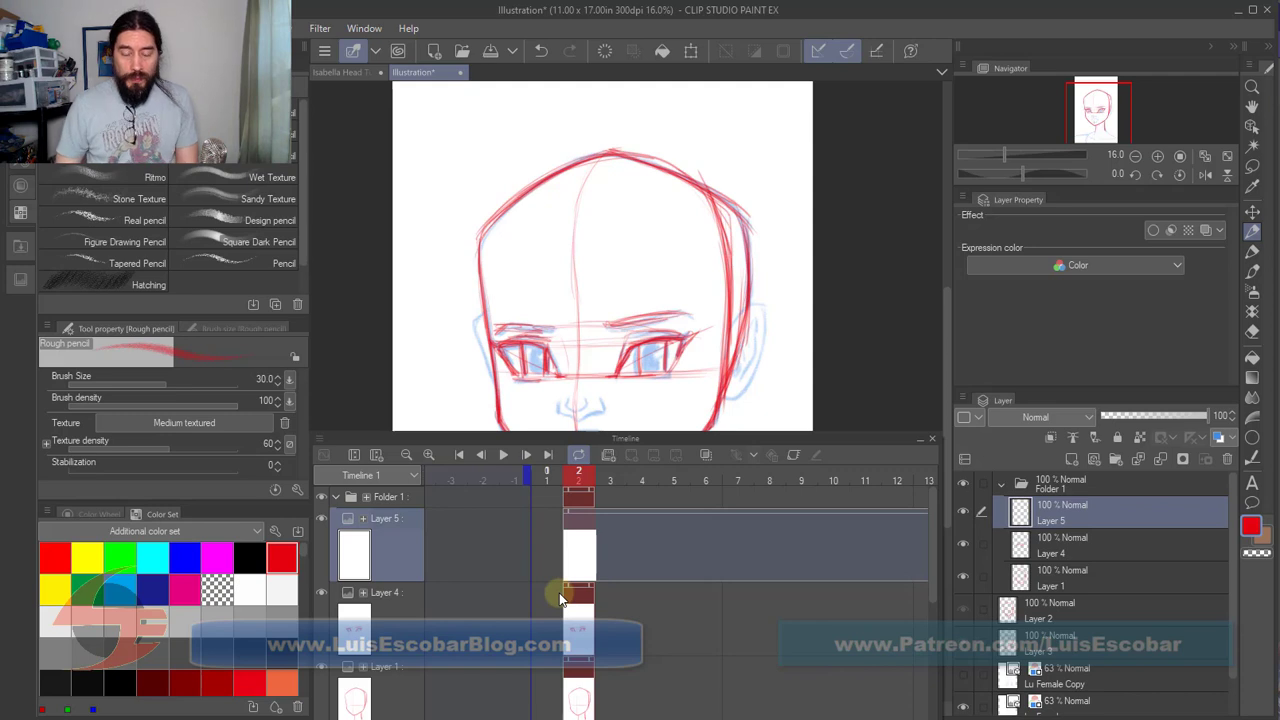
pyautogui.press('Left')
pyautogui.press('Right')
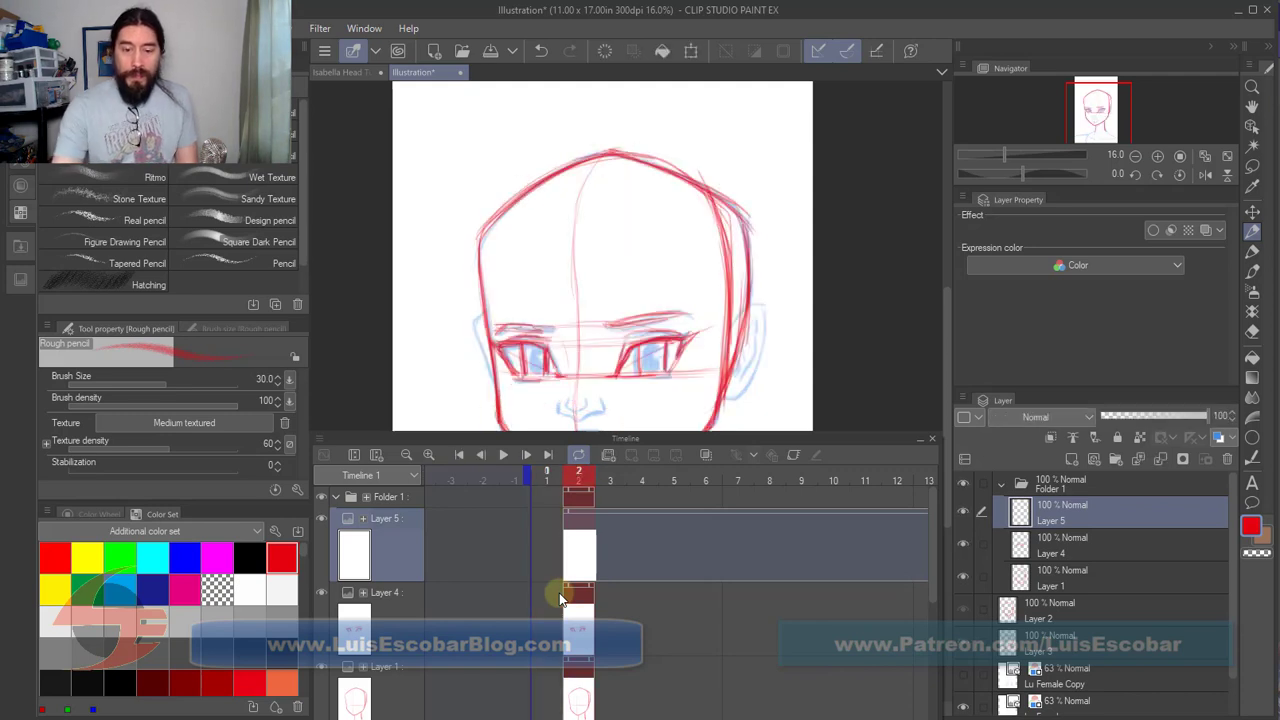
pyautogui.click(917, 440)
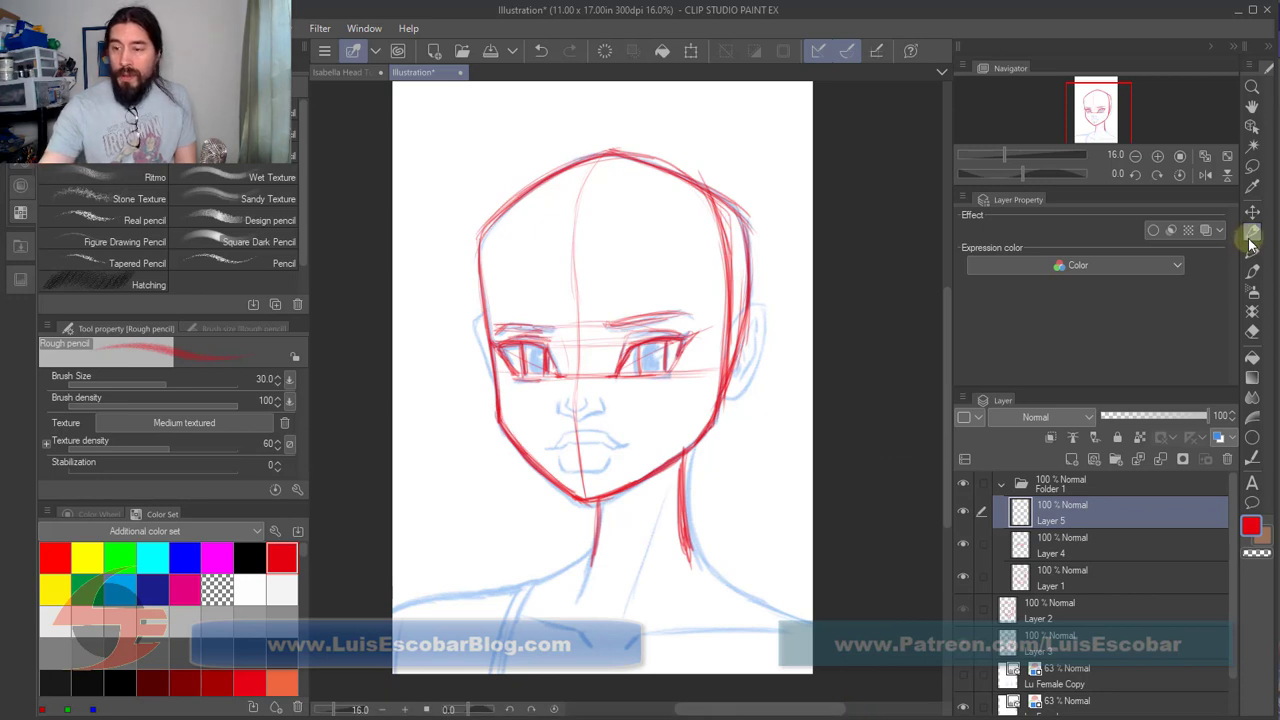
# Step: Rename Layer 4 as eyes and toggle its visibility to check its contents
pyautogui.click(1056, 556)
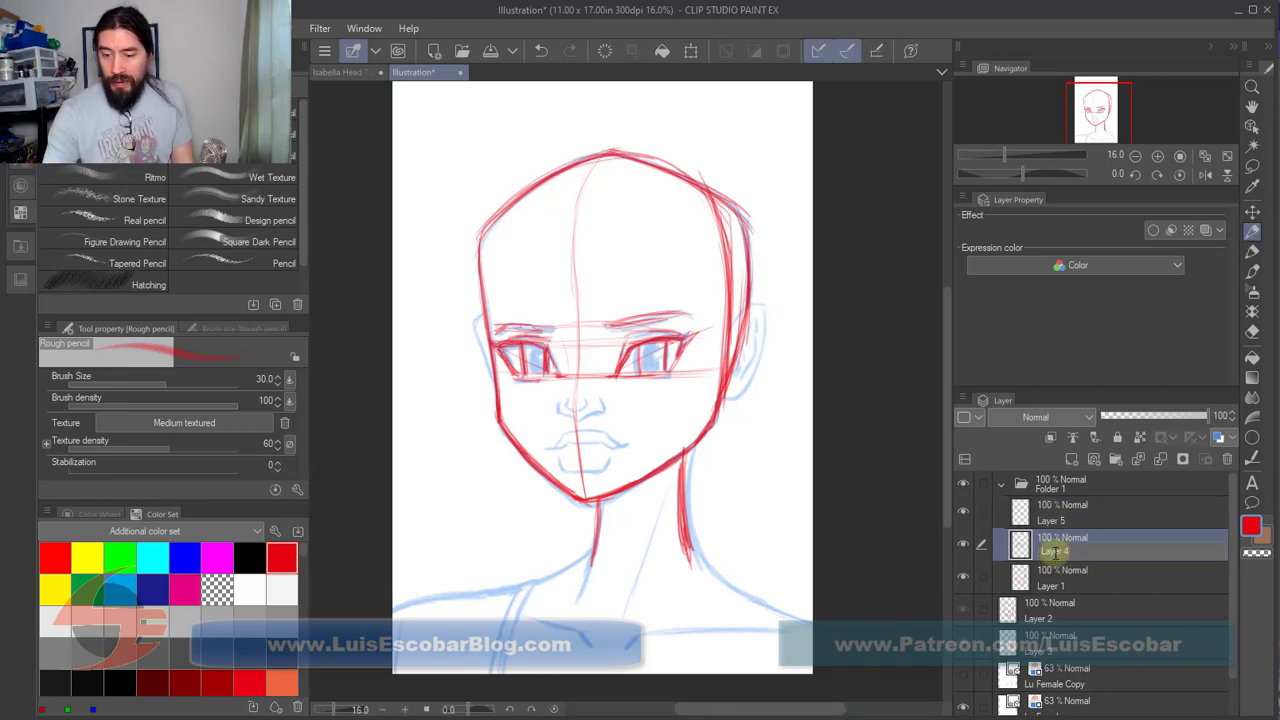
pyautogui.write('eye')
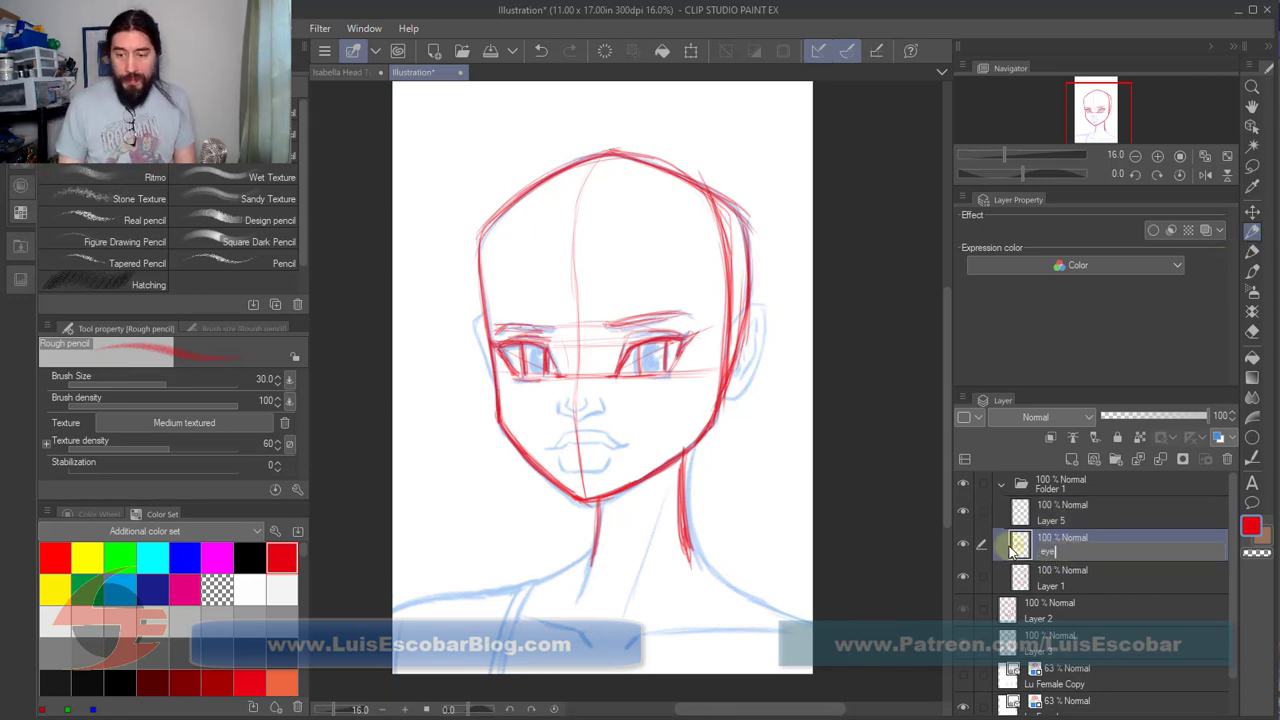
pyautogui.write('s')
pyautogui.press('Return')
pyautogui.click(963, 543)
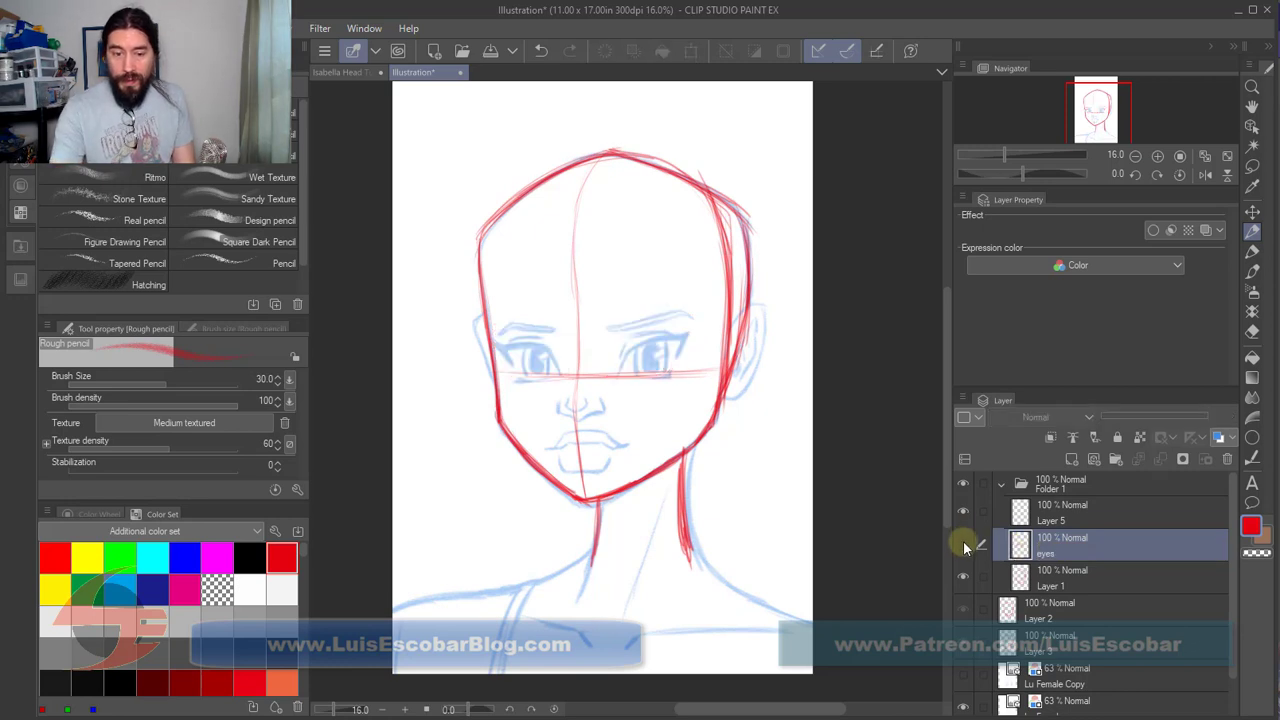
pyautogui.click(963, 543)
# Step: Rename Layer 1 as Head and Layer 5 as Nose
pyautogui.click(1056, 585)
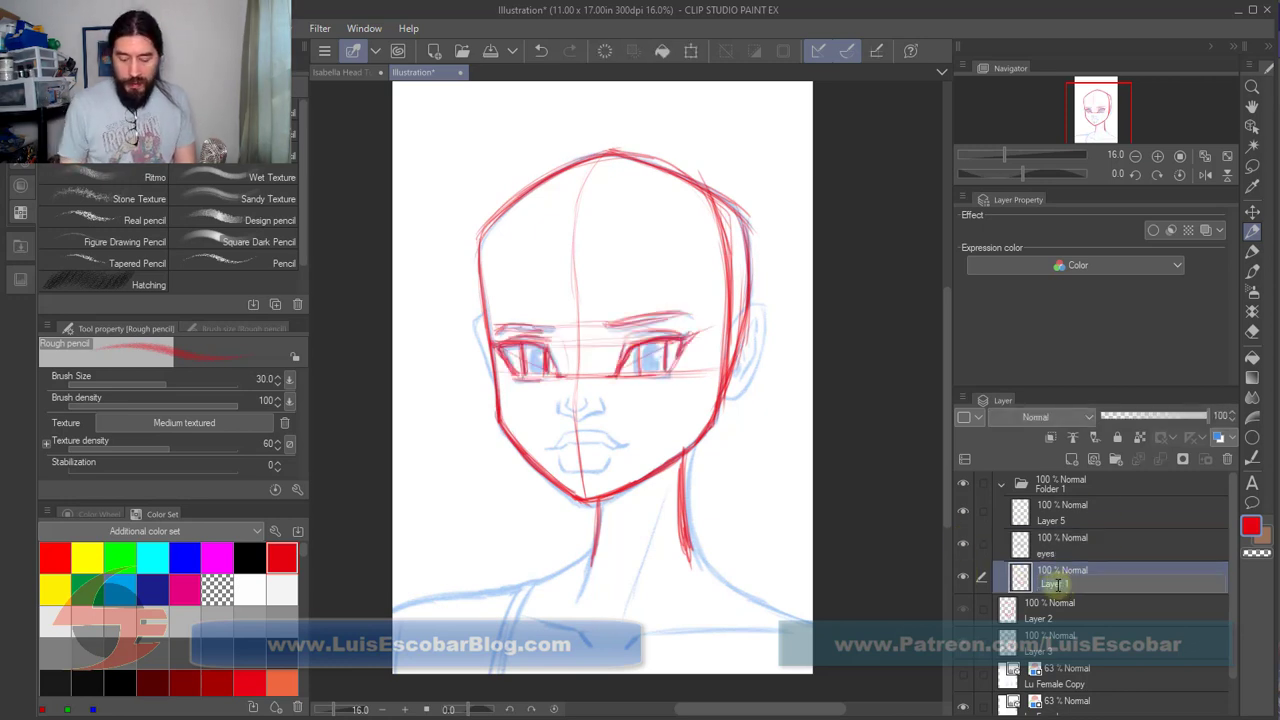
pyautogui.write('Head')
pyautogui.press('Return')
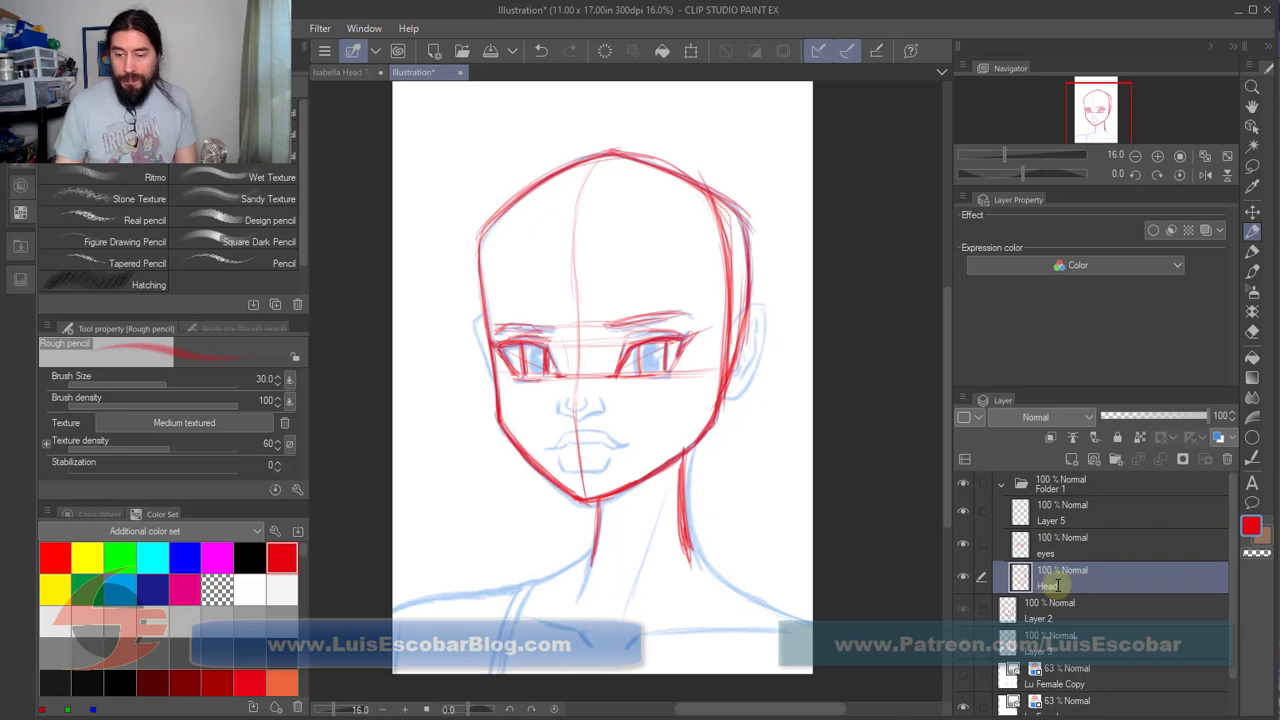
pyautogui.click(1062, 518)
pyautogui.write('Nose')
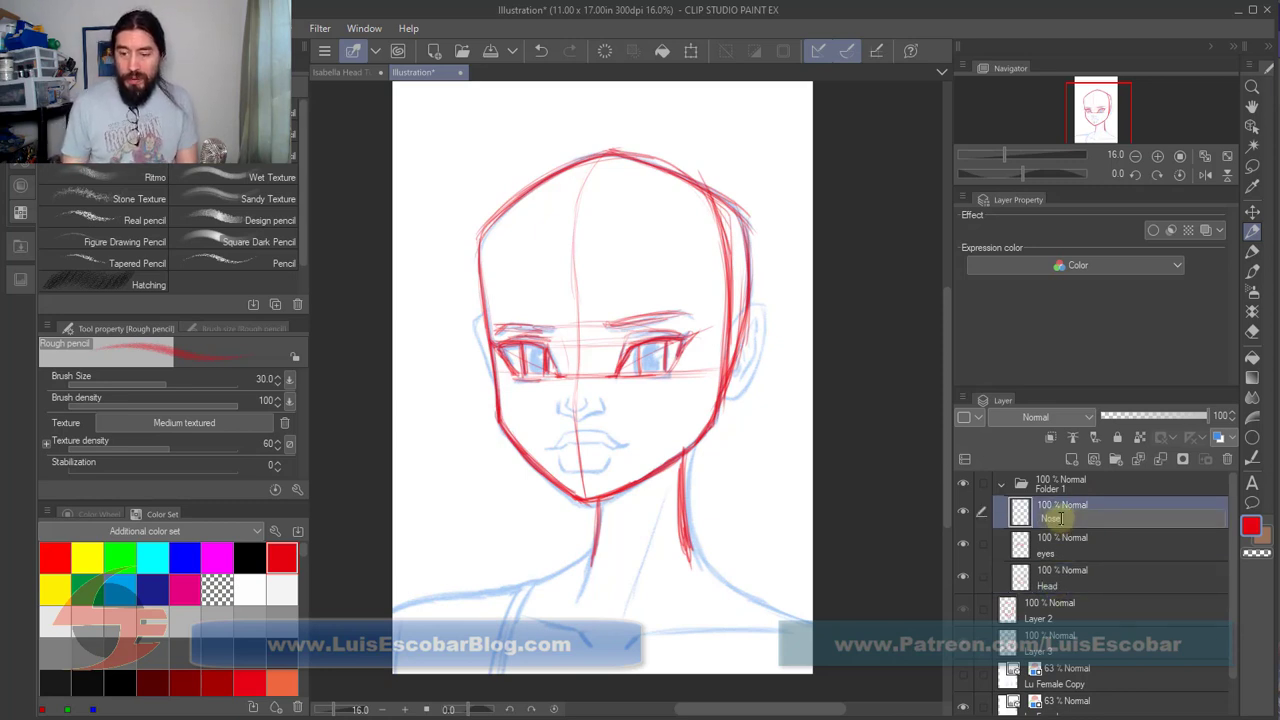
pyautogui.press('Return')
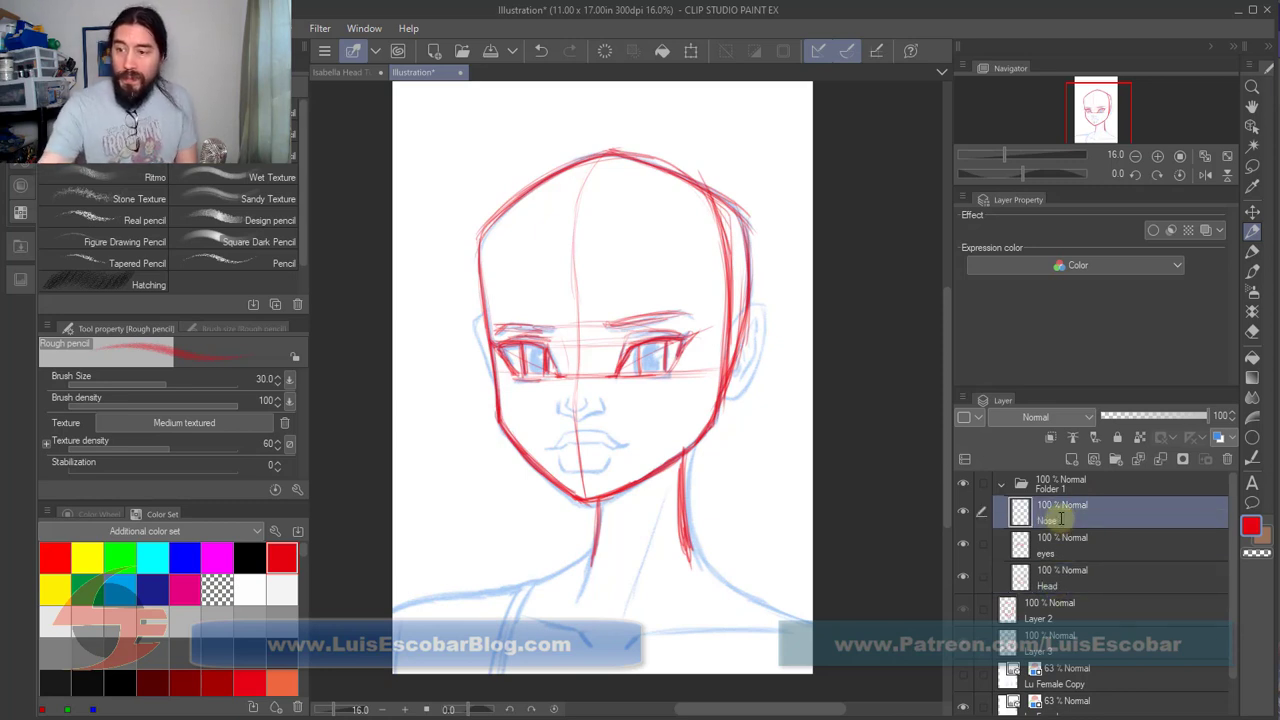
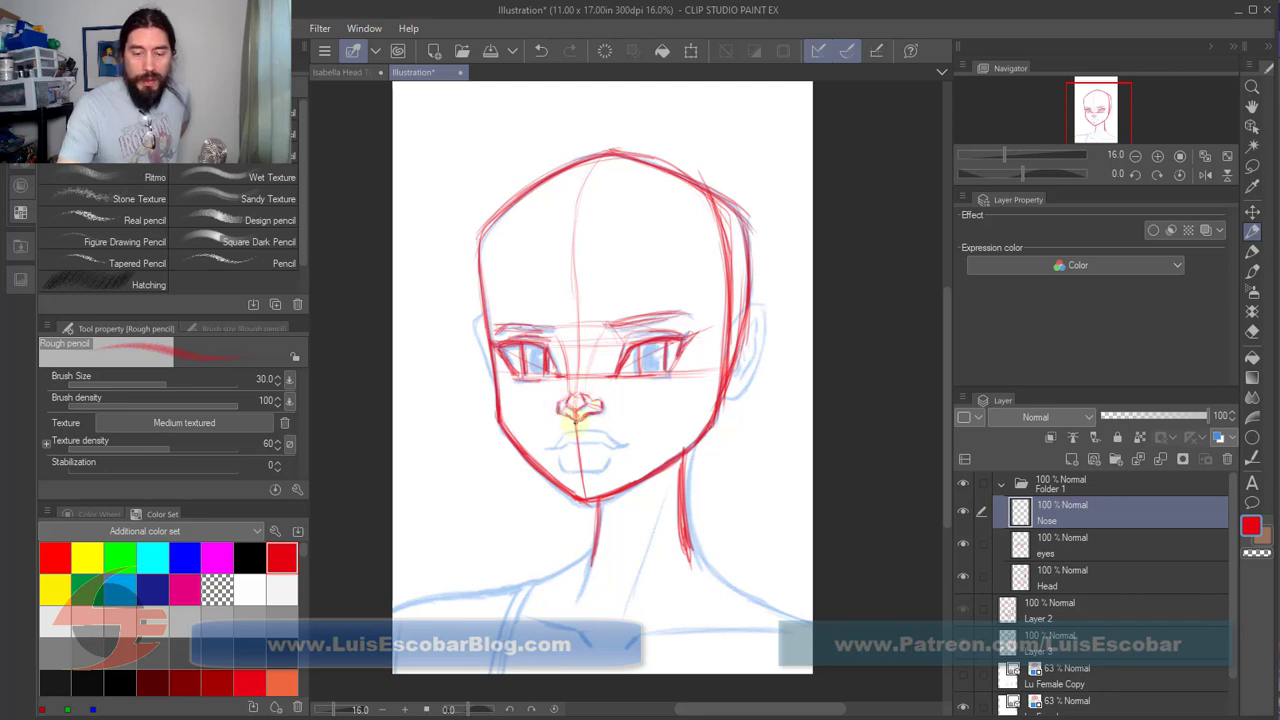
# Step: Add a new layer named Mouth above Nose and sketch the upper and lower lips in red over the blue guide
pyautogui.click(1072, 459)
pyautogui.doubleClick(1062, 518)
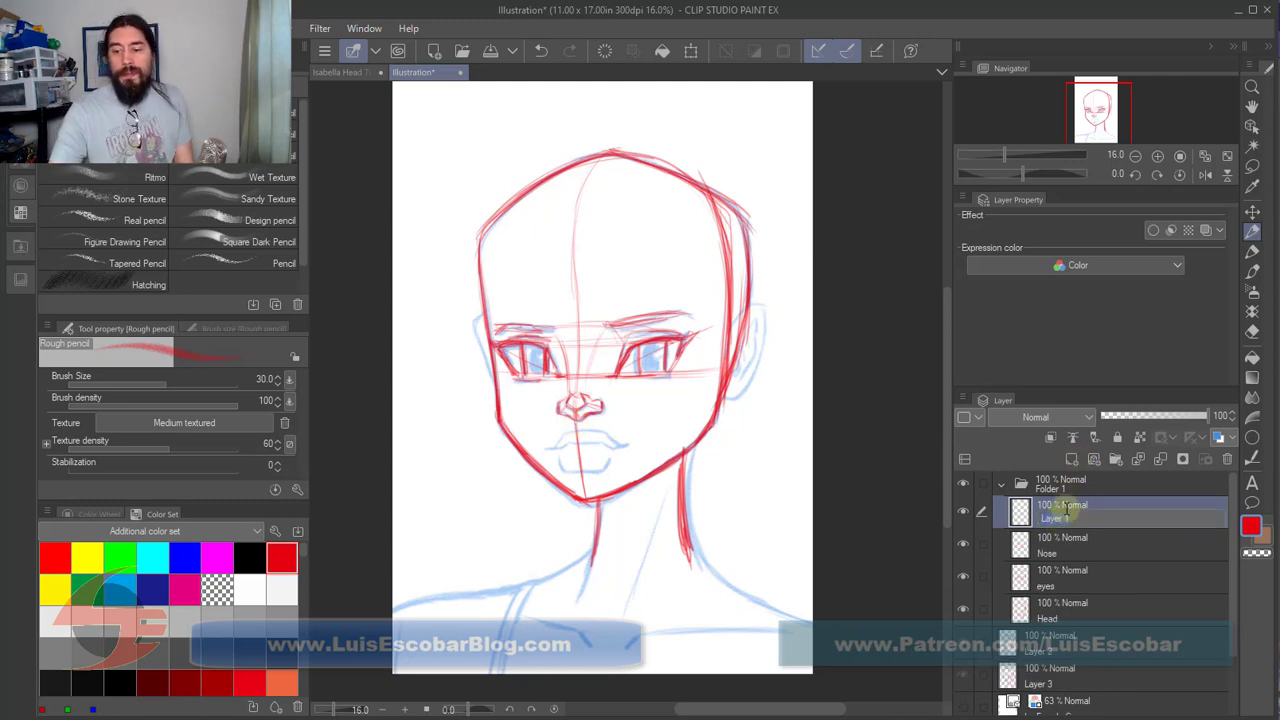
pyautogui.write('Mouth')
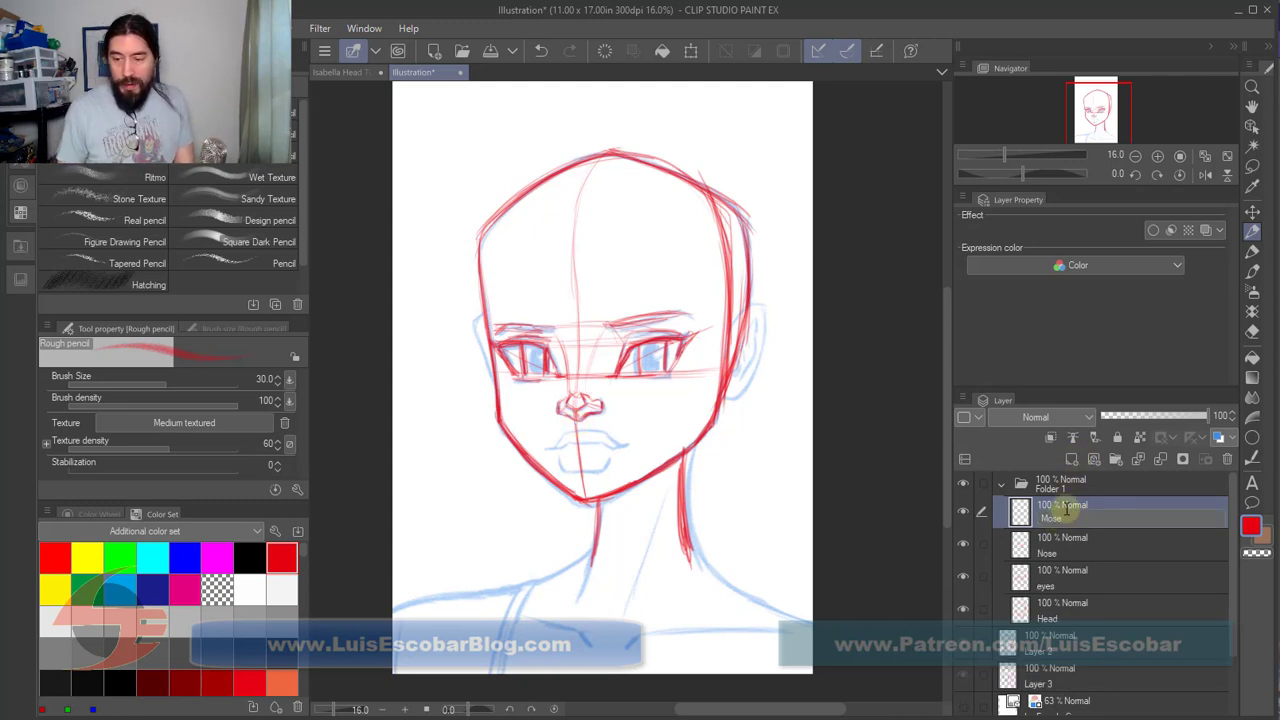
pyautogui.press('BackSpace')
pyautogui.press('BackSpace')
pyautogui.press('BackSpace')
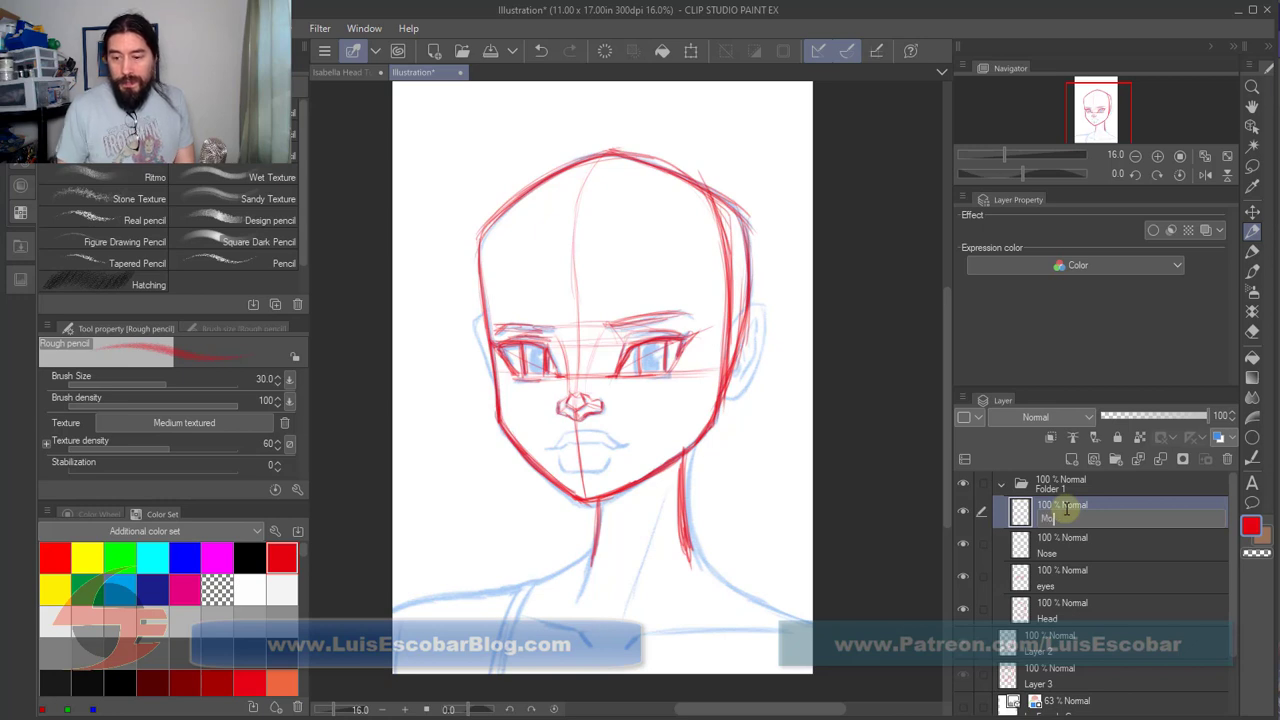
pyautogui.write('uth')
pyautogui.press('Return')
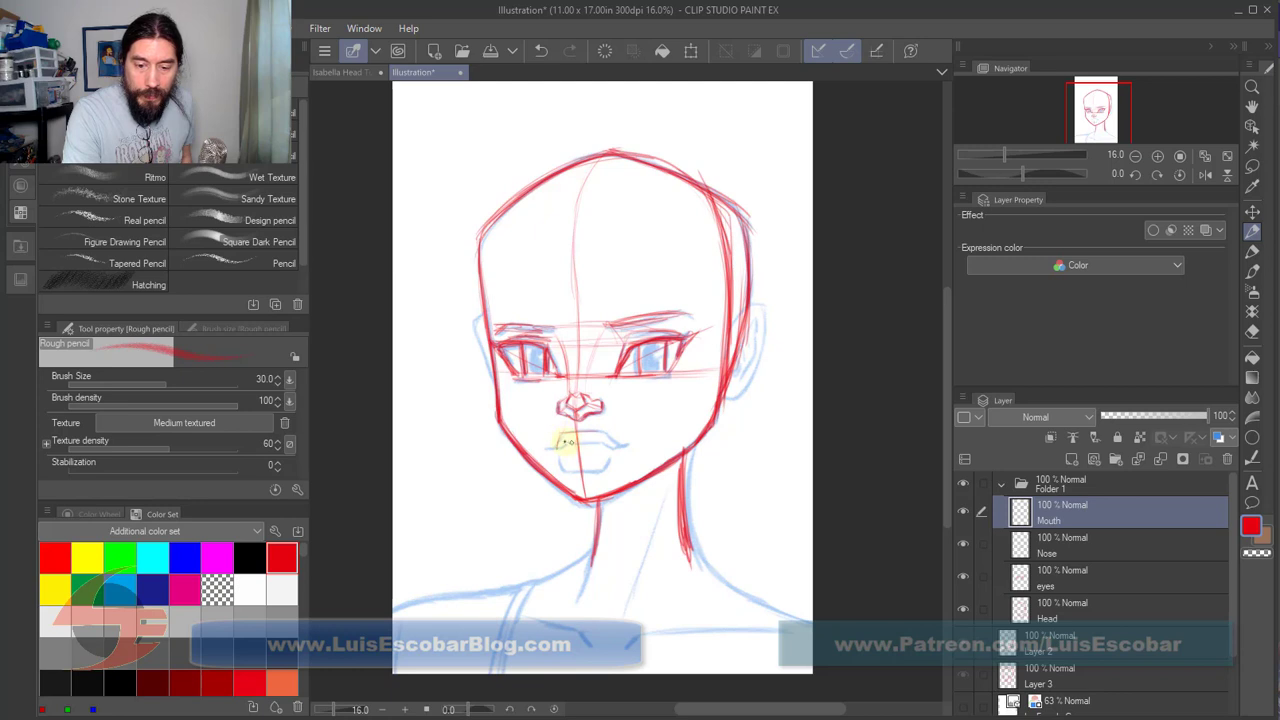
pyautogui.moveTo(566, 441)
pyautogui.mouseDown()
pyautogui.moveTo(612, 446)
pyautogui.moveTo(562, 446)
pyautogui.mouseUp()
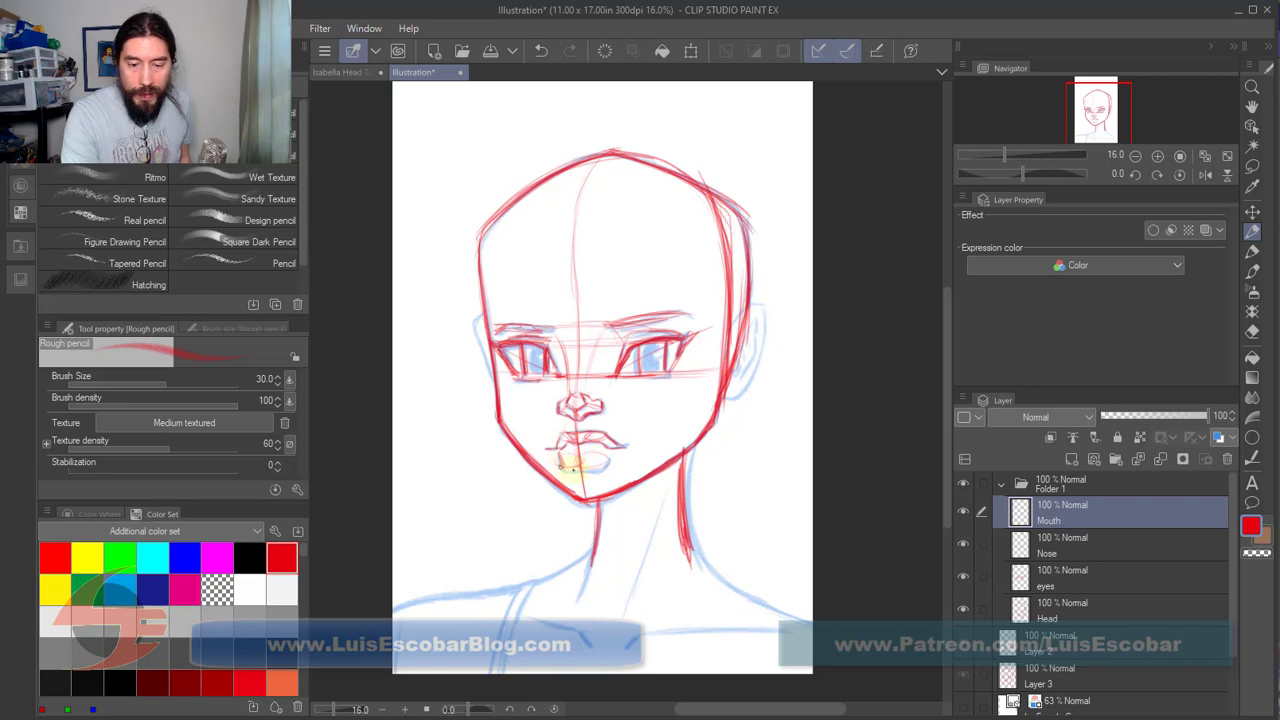
pyautogui.moveTo(560, 466)
pyautogui.mouseDown()
pyautogui.moveTo(609, 458)
pyautogui.moveTo(599, 471)
pyautogui.moveTo(593, 462)
pyautogui.moveTo(621, 446)
pyautogui.moveTo(559, 436)
pyautogui.moveTo(594, 428)
pyautogui.moveTo(570, 466)
pyautogui.moveTo(569, 448)
pyautogui.moveTo(599, 464)
pyautogui.moveTo(568, 446)
pyautogui.moveTo(598, 462)
pyautogui.moveTo(616, 446)
pyautogui.moveTo(586, 459)
pyautogui.mouseUp()
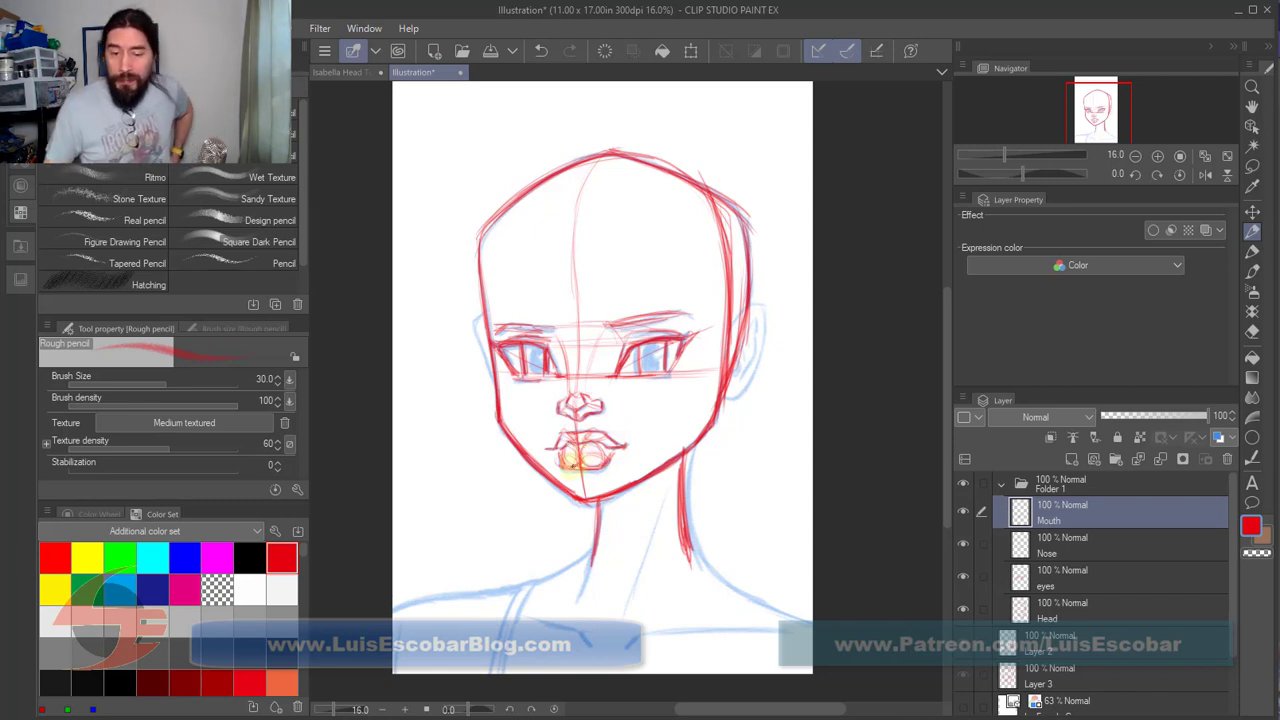
# Step: Add a new layer named Ears above Mouth and sketch both ears in red over the blue guide
pyautogui.click(1071, 459)
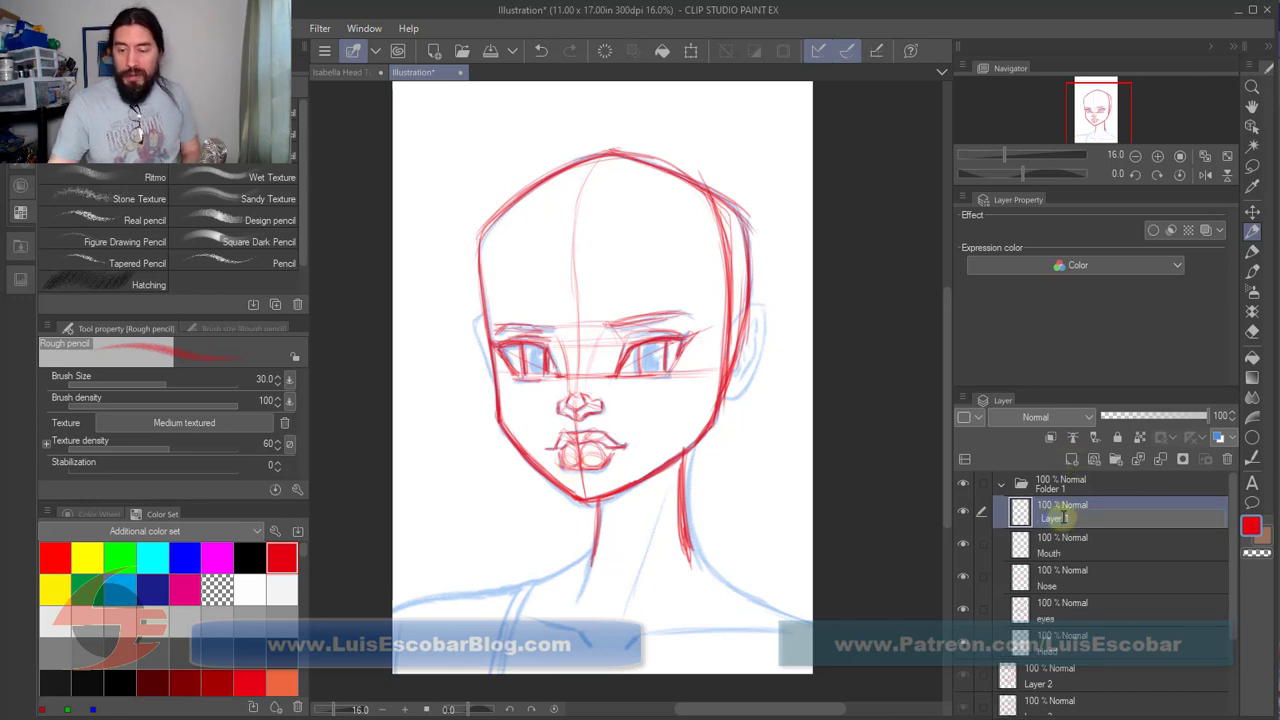
pyautogui.write('Ears')
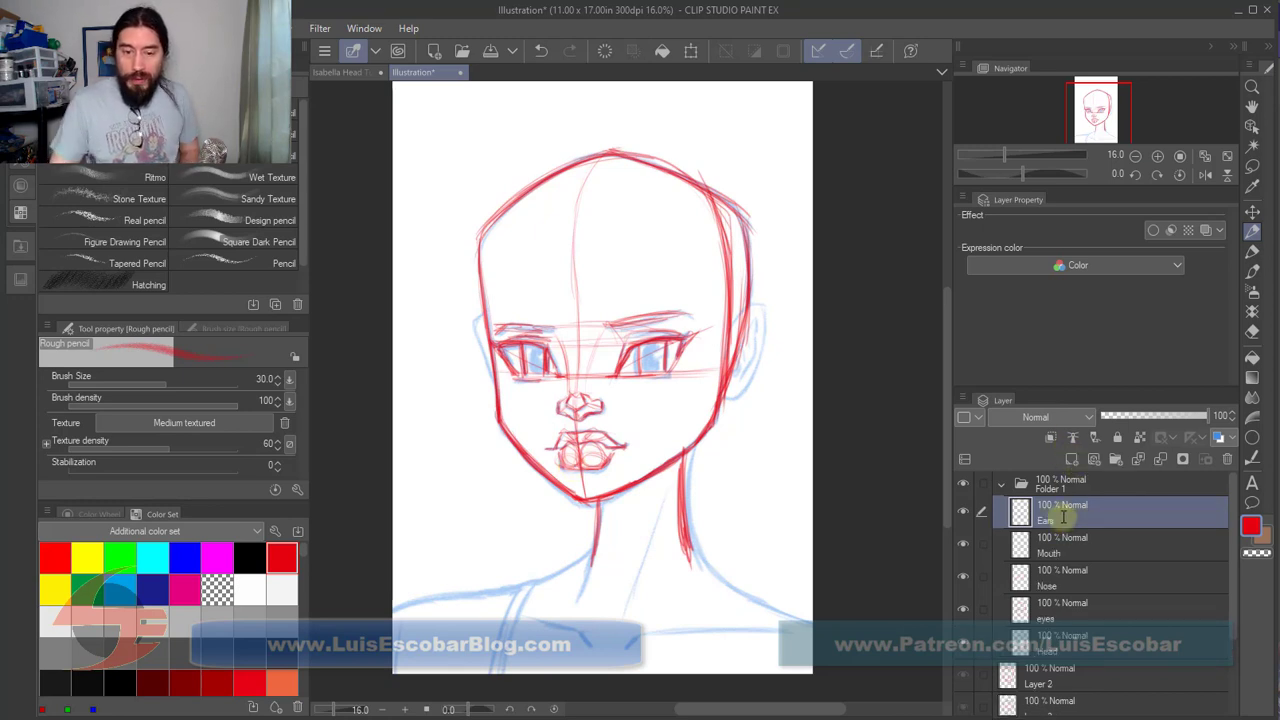
pyautogui.press('Return')
pyautogui.moveTo(733, 313)
pyautogui.mouseDown()
pyautogui.moveTo(764, 333)
pyautogui.moveTo(756, 376)
pyautogui.moveTo(728, 398)
pyautogui.mouseUp()
pyautogui.moveTo(734, 316)
pyautogui.mouseDown()
pyautogui.moveTo(751, 312)
pyautogui.moveTo(754, 338)
pyautogui.moveTo(733, 374)
pyautogui.moveTo(751, 354)
pyautogui.mouseUp()
pyautogui.moveTo(476, 317); pyautogui.dragTo(491, 398)
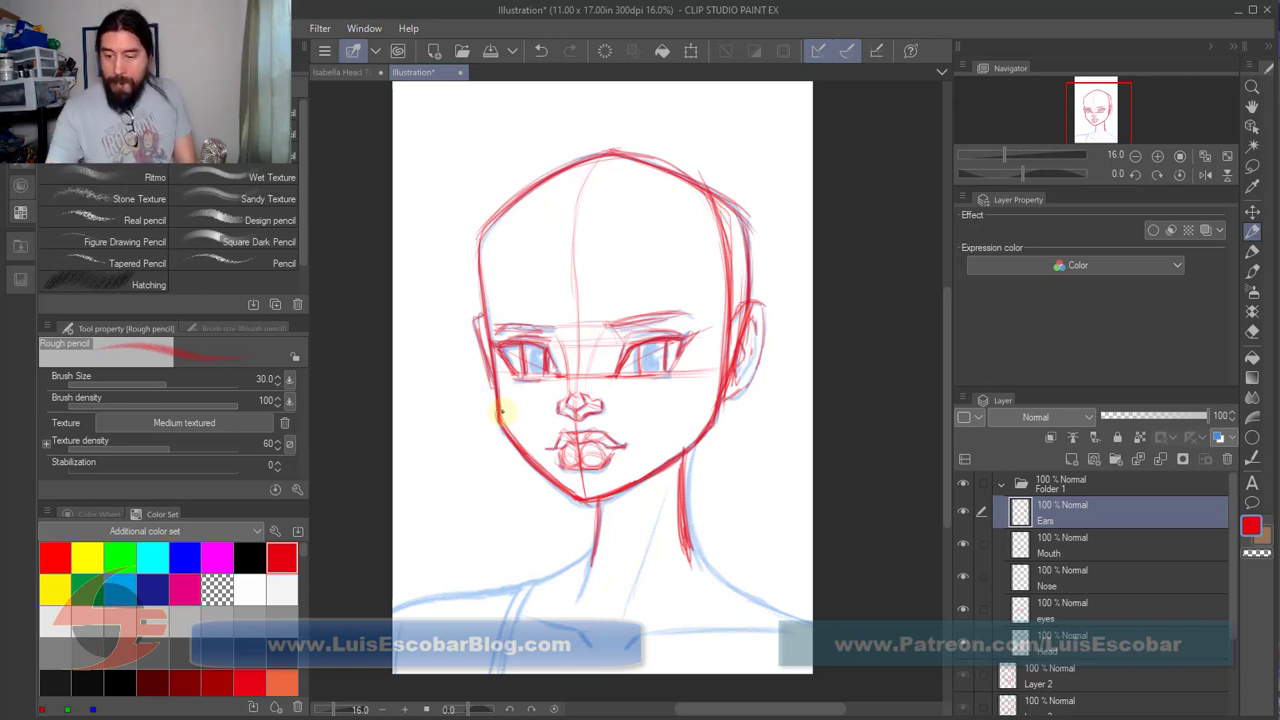
# Step: Hide the Lu Female sketch layer and put Layer 2, the front-view head structure, into a new folder
pyautogui.scroll(-3, 1215, 650)
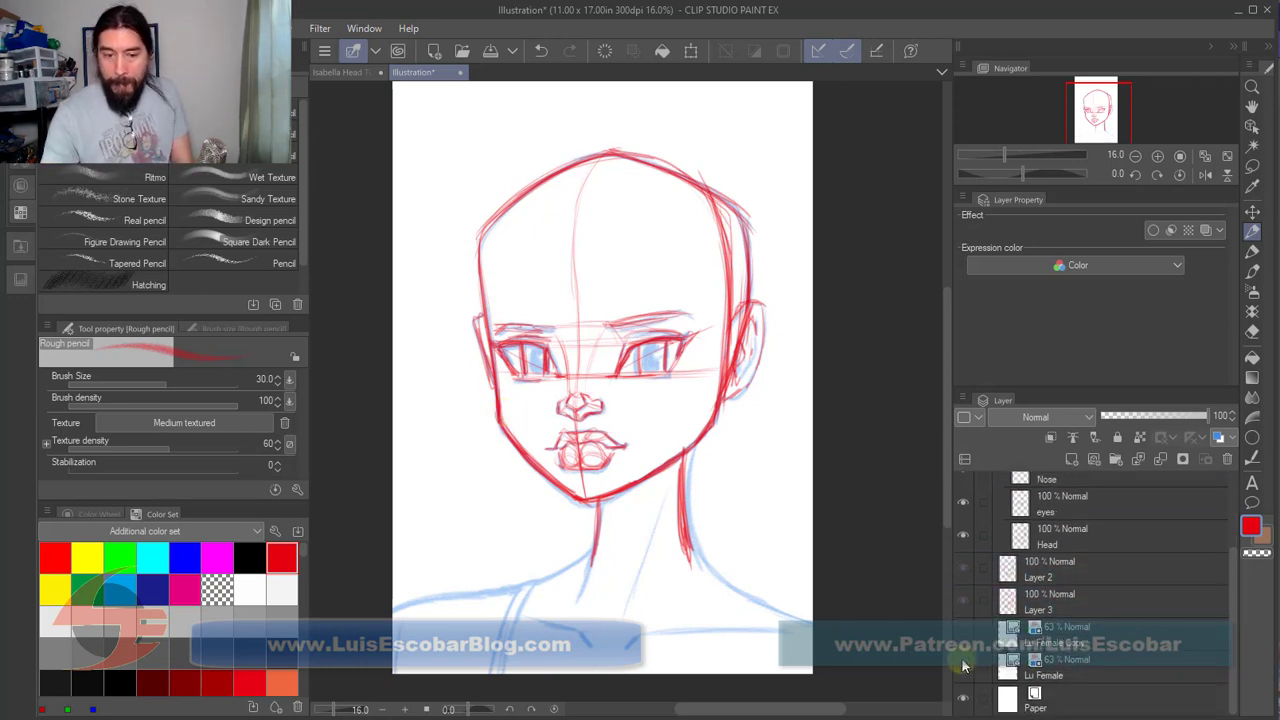
pyautogui.click(963, 664)
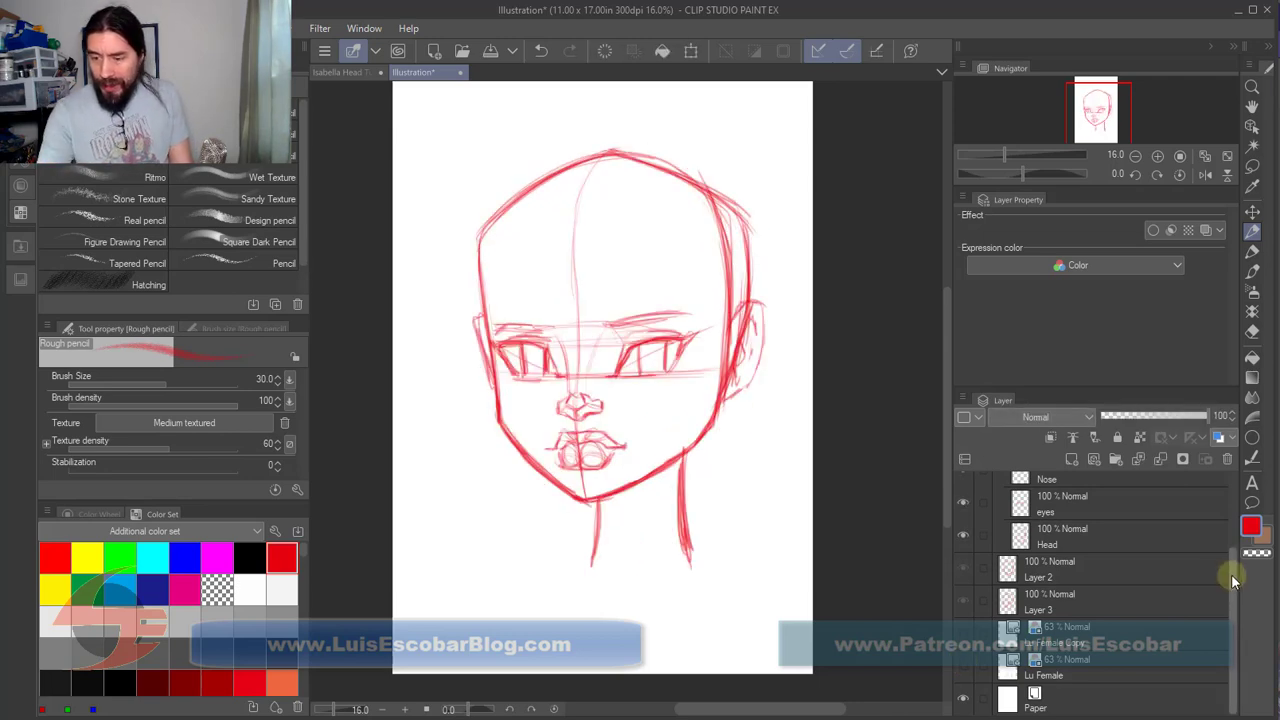
pyautogui.moveTo(1231, 574); pyautogui.dragTo(1236, 557)
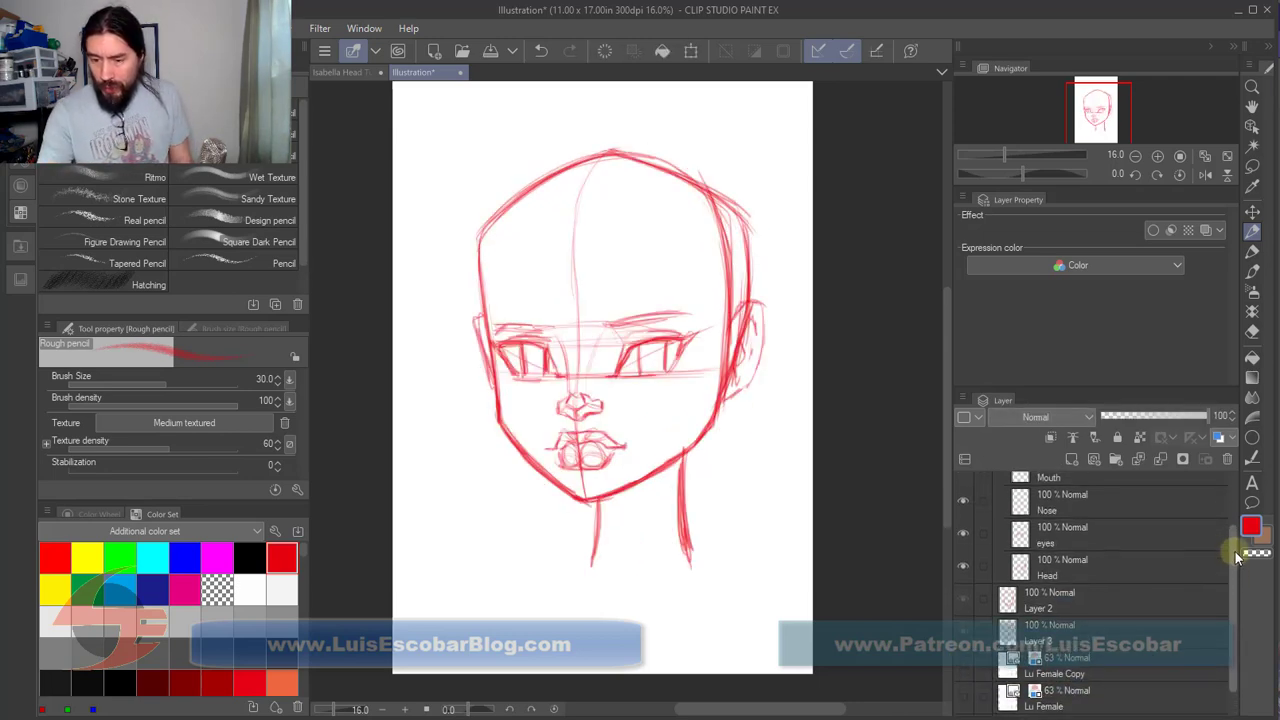
pyautogui.scroll(-1, 1236, 557)
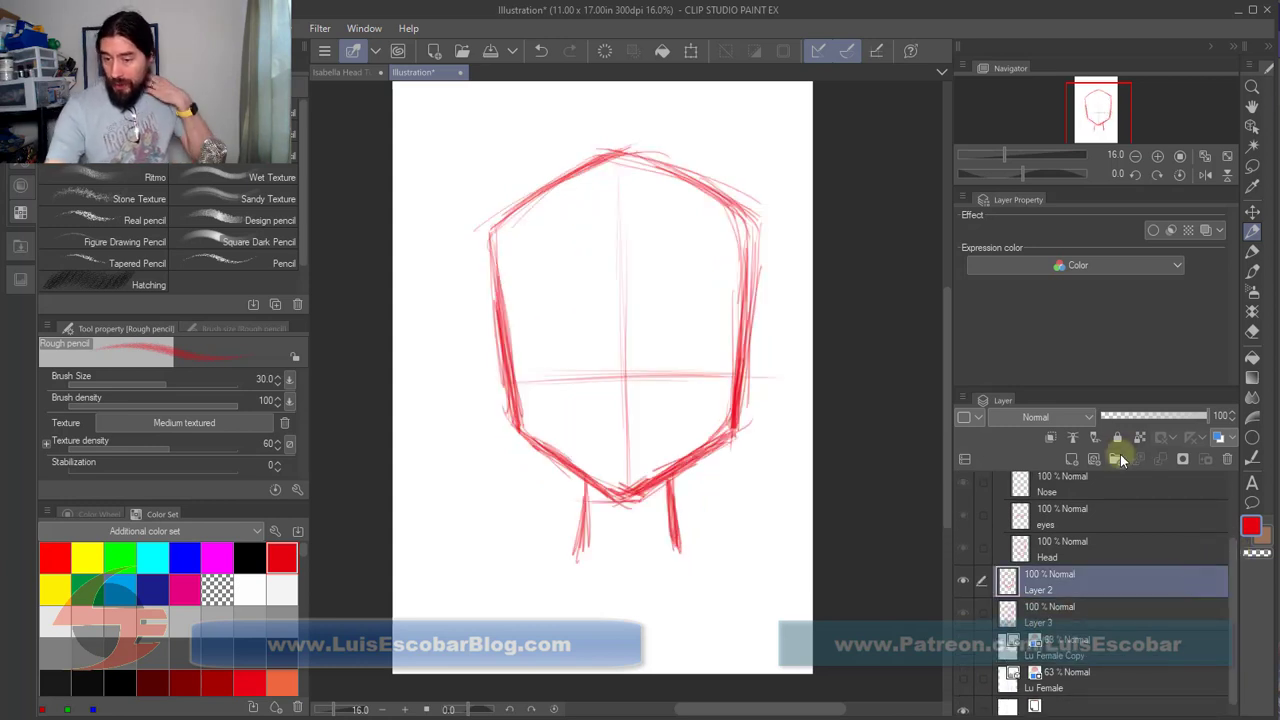
pyautogui.click(1118, 458)
pyautogui.moveTo(1086, 600); pyautogui.dragTo(1093, 590)
# Step: Rename Folder 1 as 3/4 and Folder 2 as Front
pyautogui.moveTo(1231, 580); pyautogui.dragTo(1232, 515)
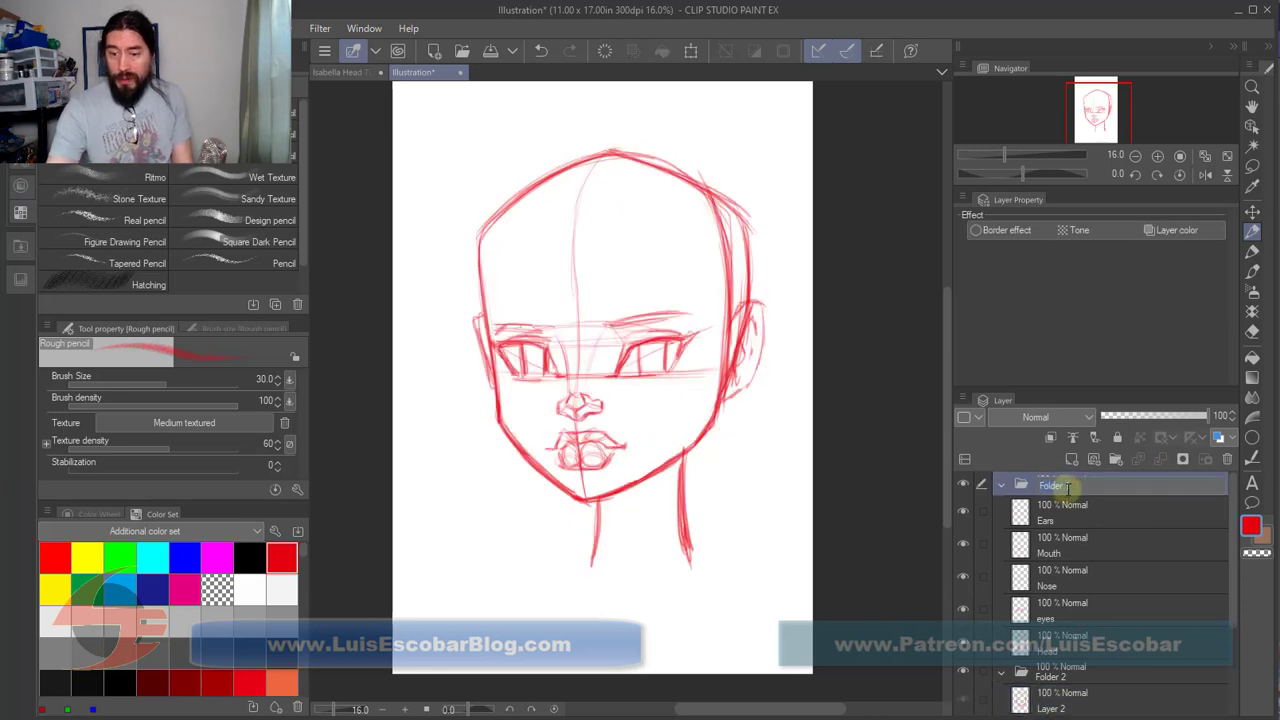
pyautogui.doubleClick(1062, 487)
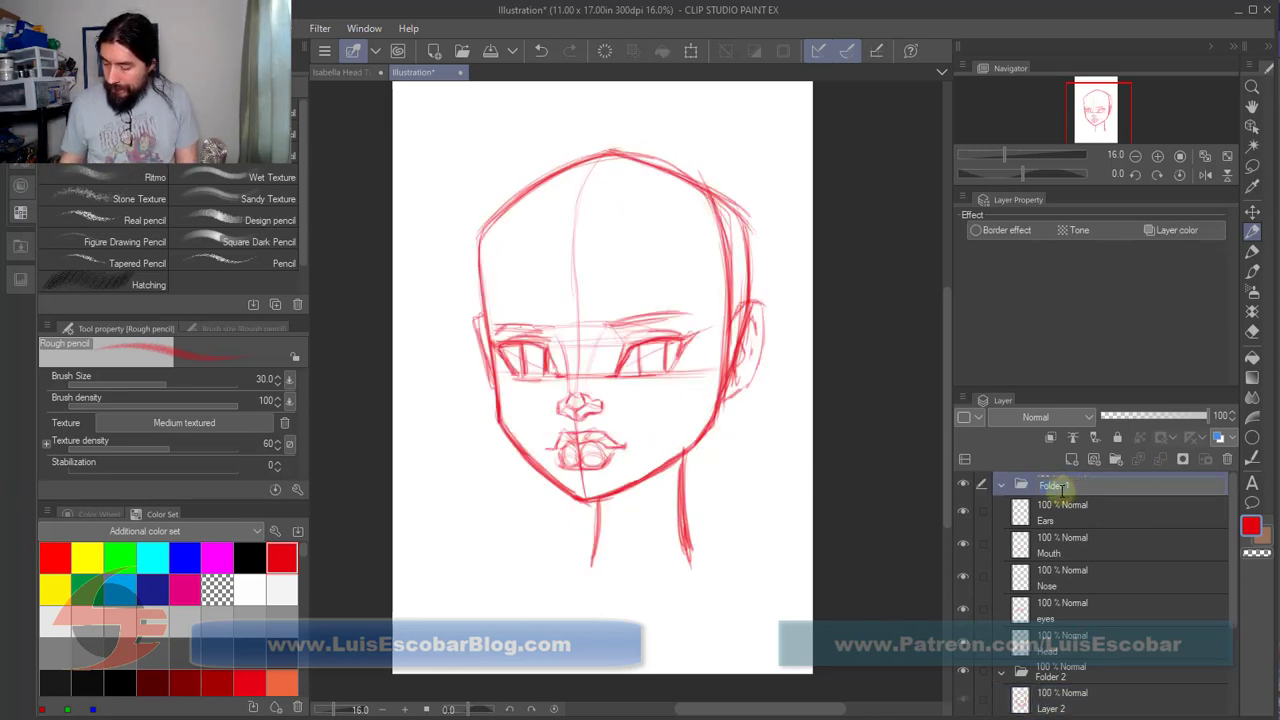
pyautogui.write('3/4')
pyautogui.press('Return')
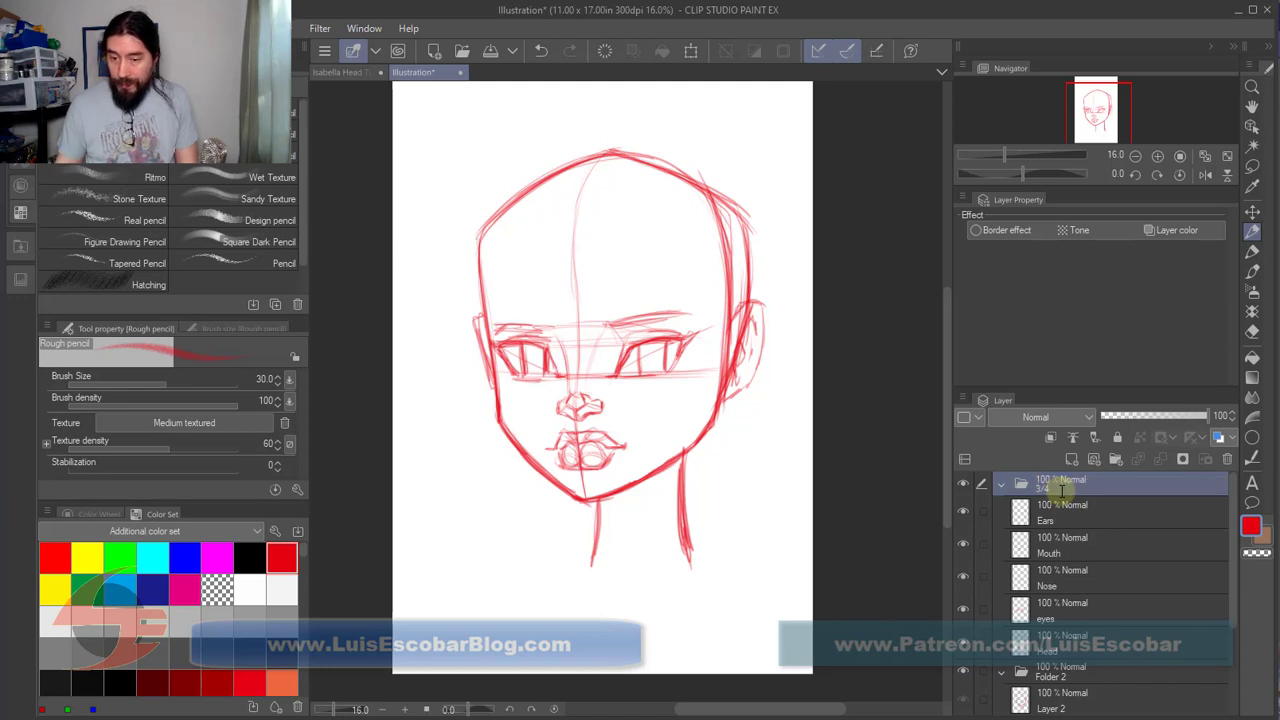
pyautogui.click(1001, 483)
pyautogui.doubleClick(1056, 509)
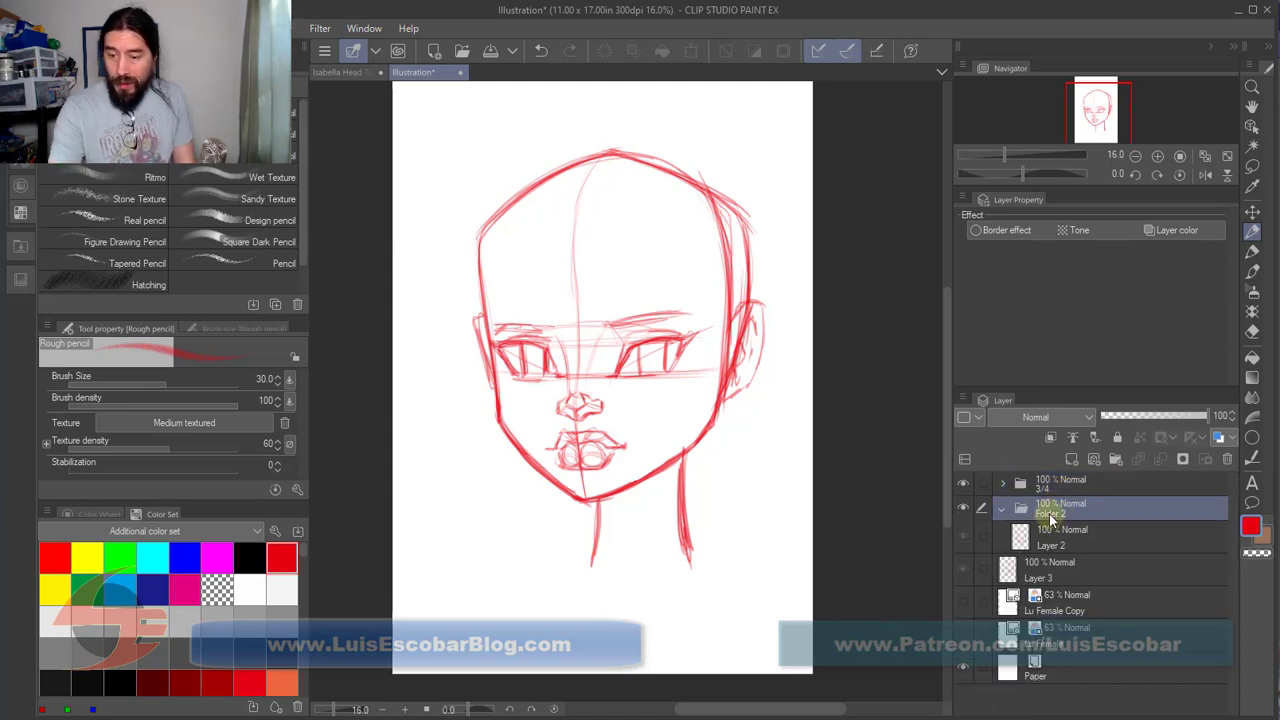
pyautogui.write('F')
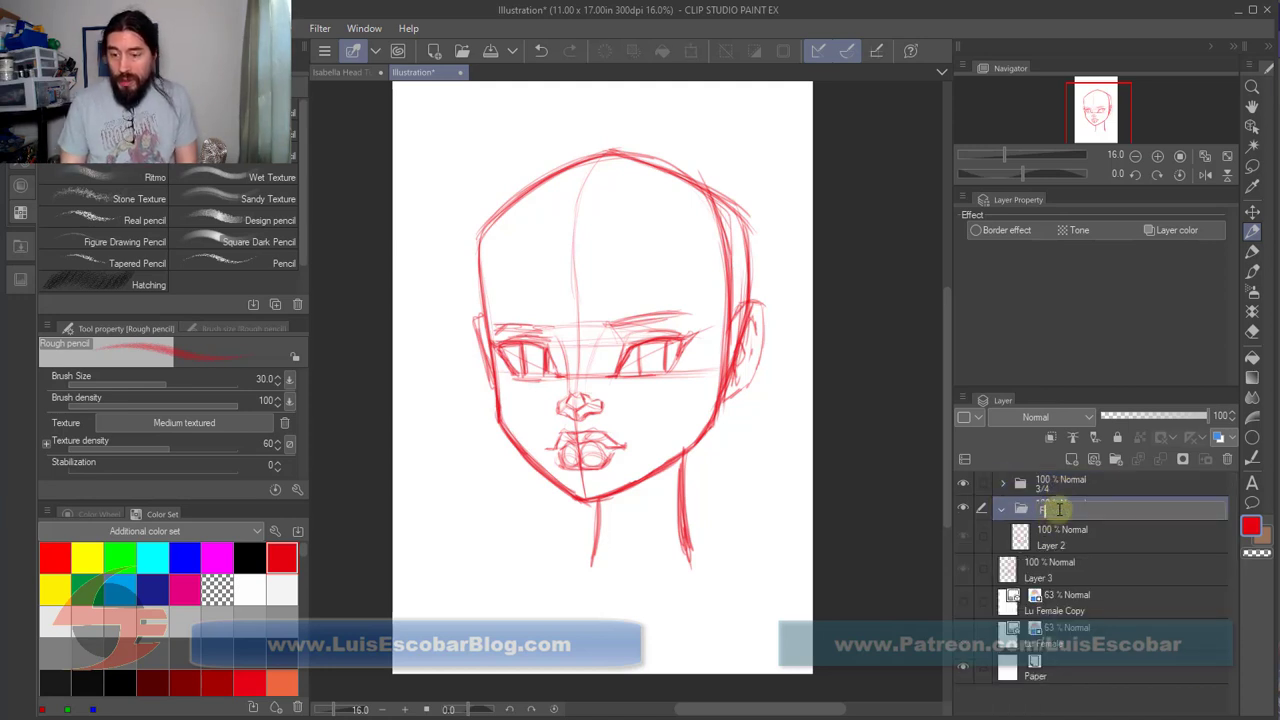
pyautogui.write('ront')
pyautogui.press('Return')
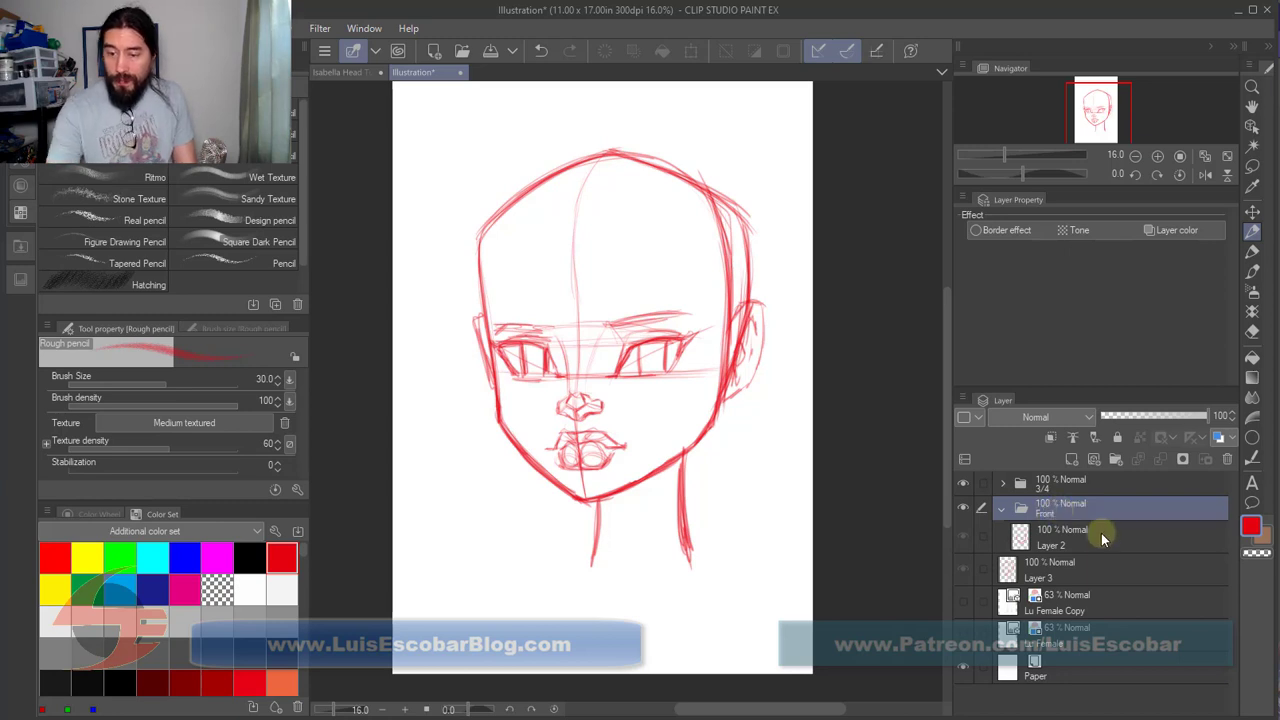
# Step: Restore the timeline, collapse the 3/4 folder's tracks, and move the start of the Front folder's clip to frame 3
pyautogui.click(1103, 527)
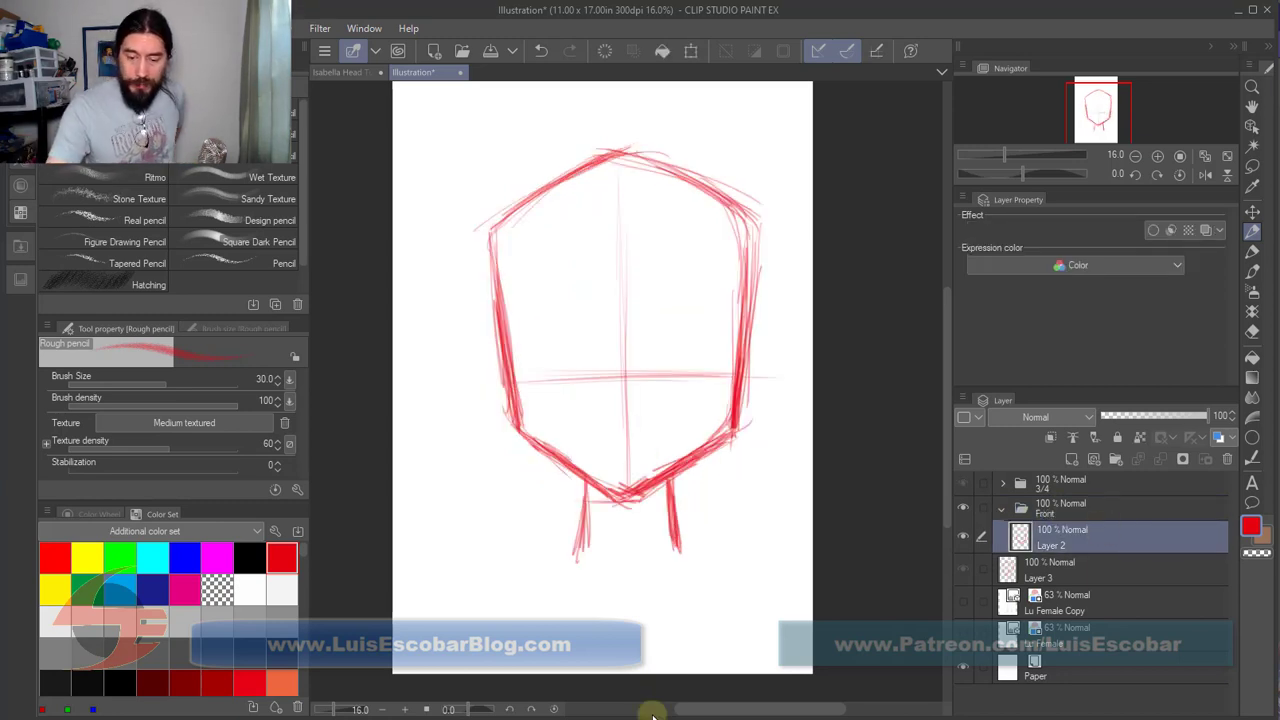
pyautogui.moveTo(726, 708); pyautogui.dragTo(731, 405)
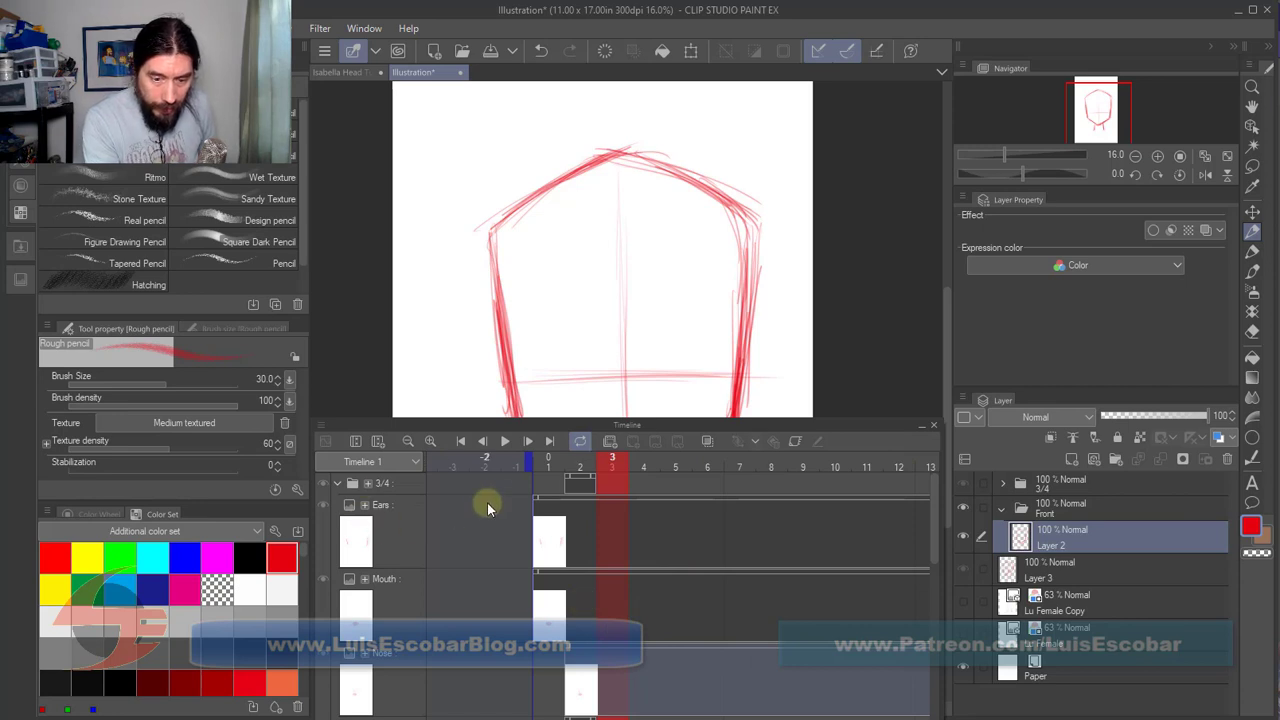
pyautogui.click(338, 483)
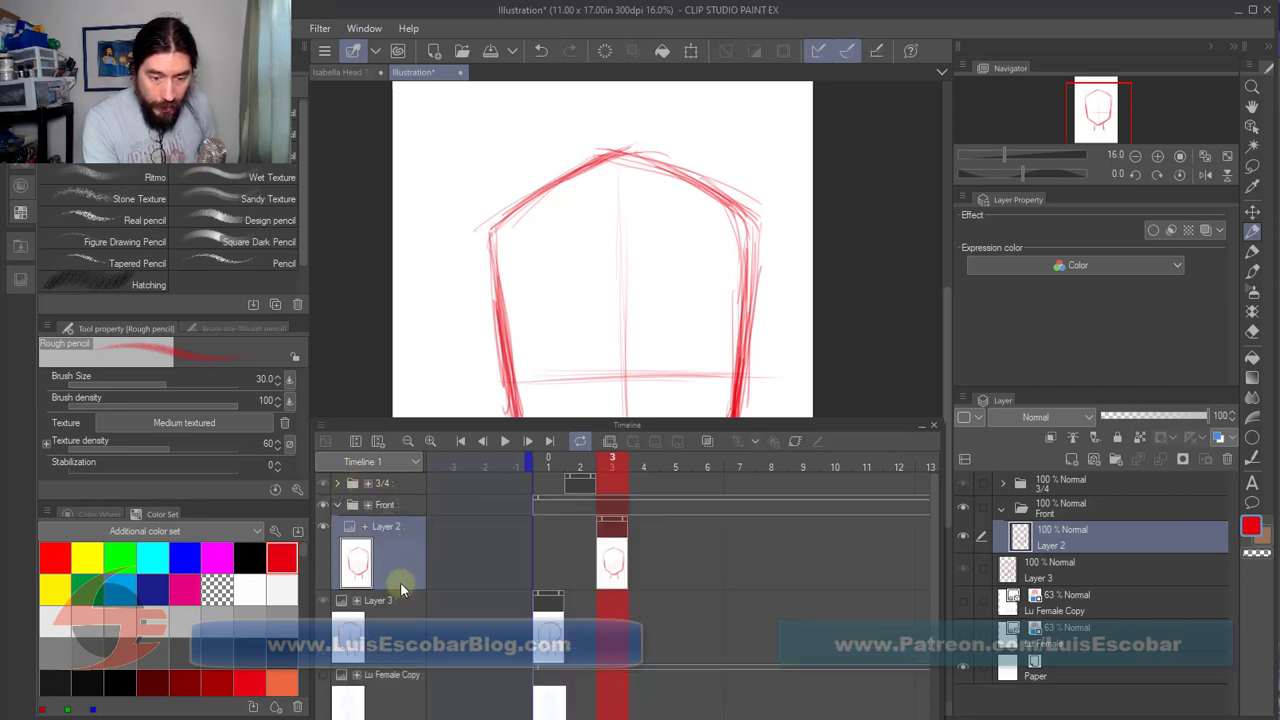
pyautogui.click(399, 503)
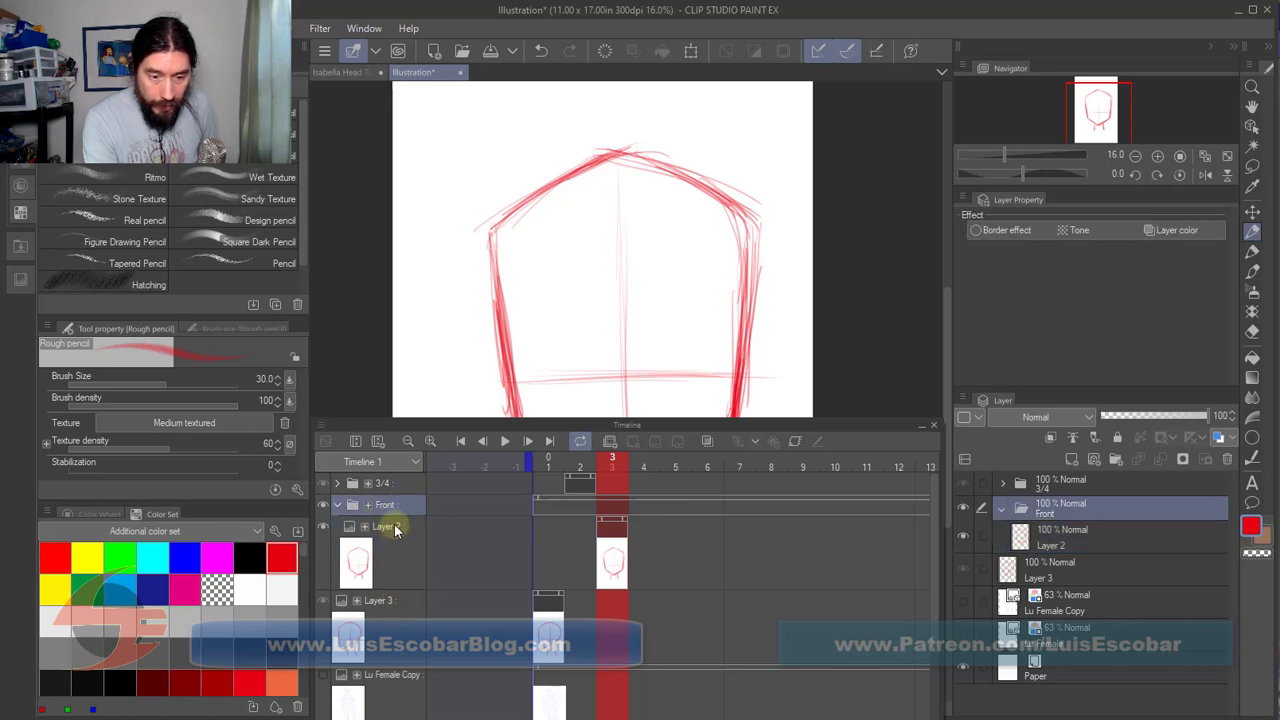
pyautogui.click(534, 497)
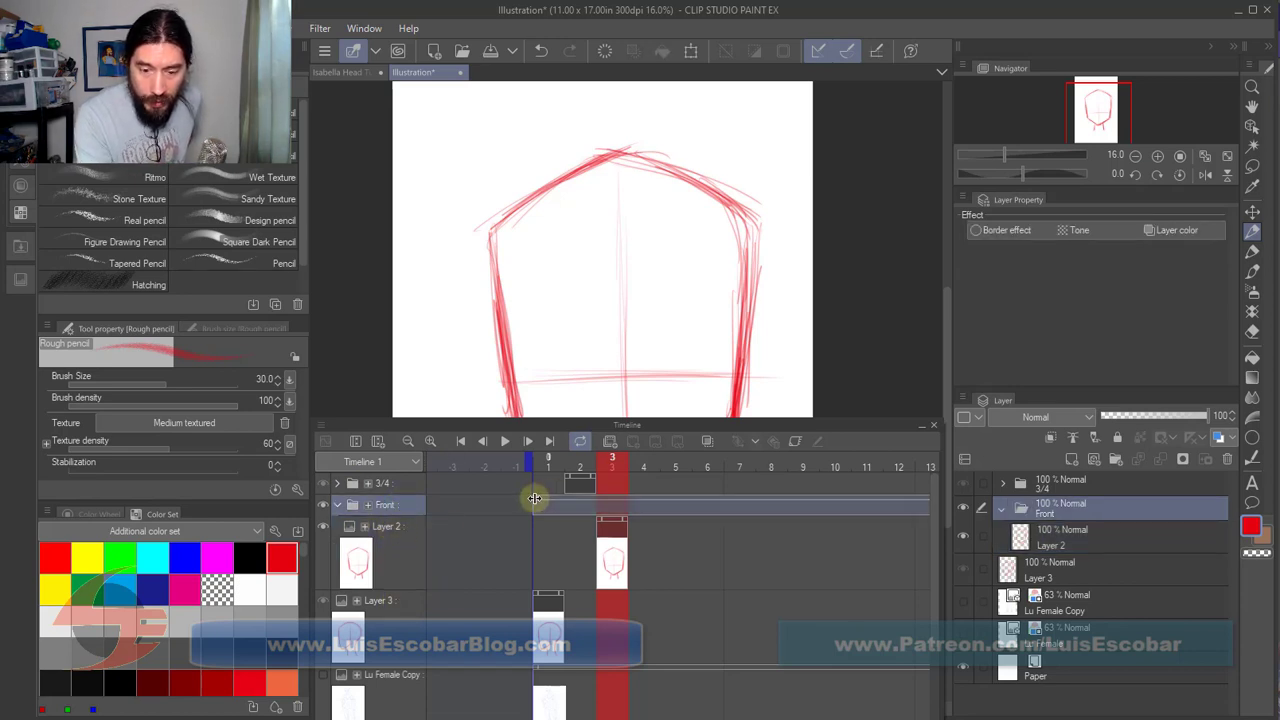
pyautogui.moveTo(581, 498); pyautogui.dragTo(633, 511)
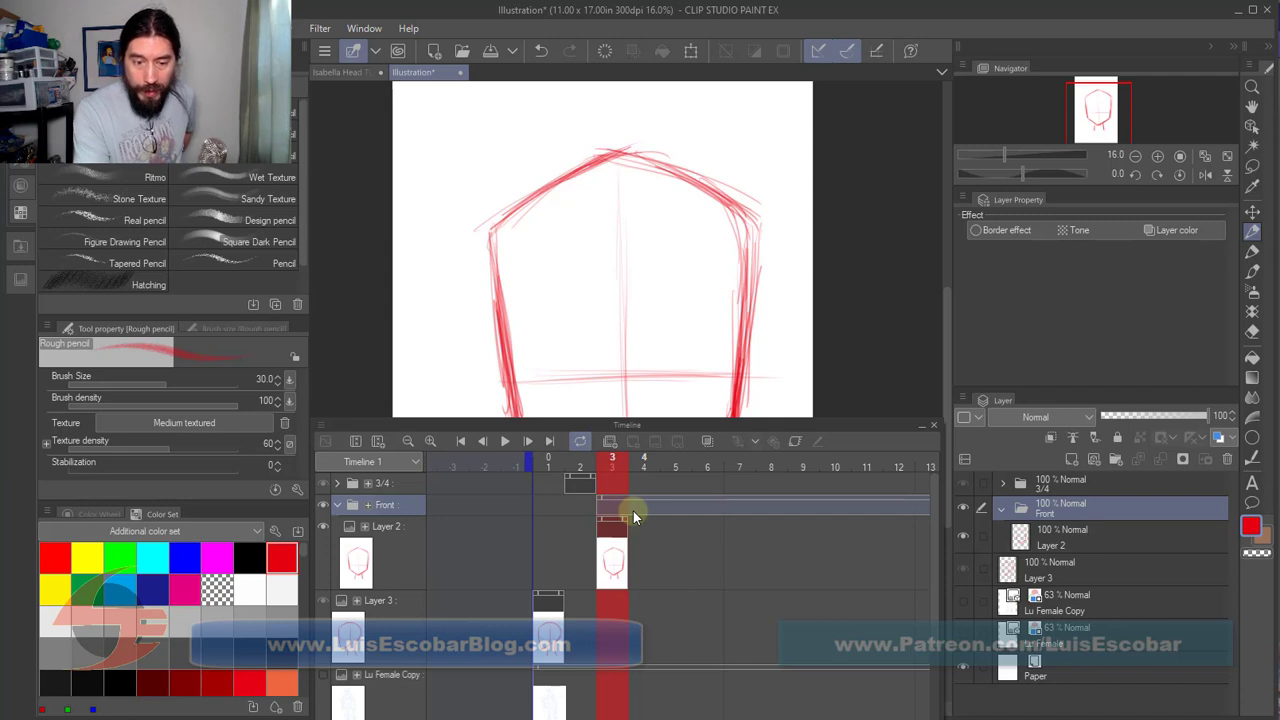
# Step: Shorten the end of the Front folder's clip so that it covers only frame 3
pyautogui.click(407, 441)
pyautogui.click(407, 441)
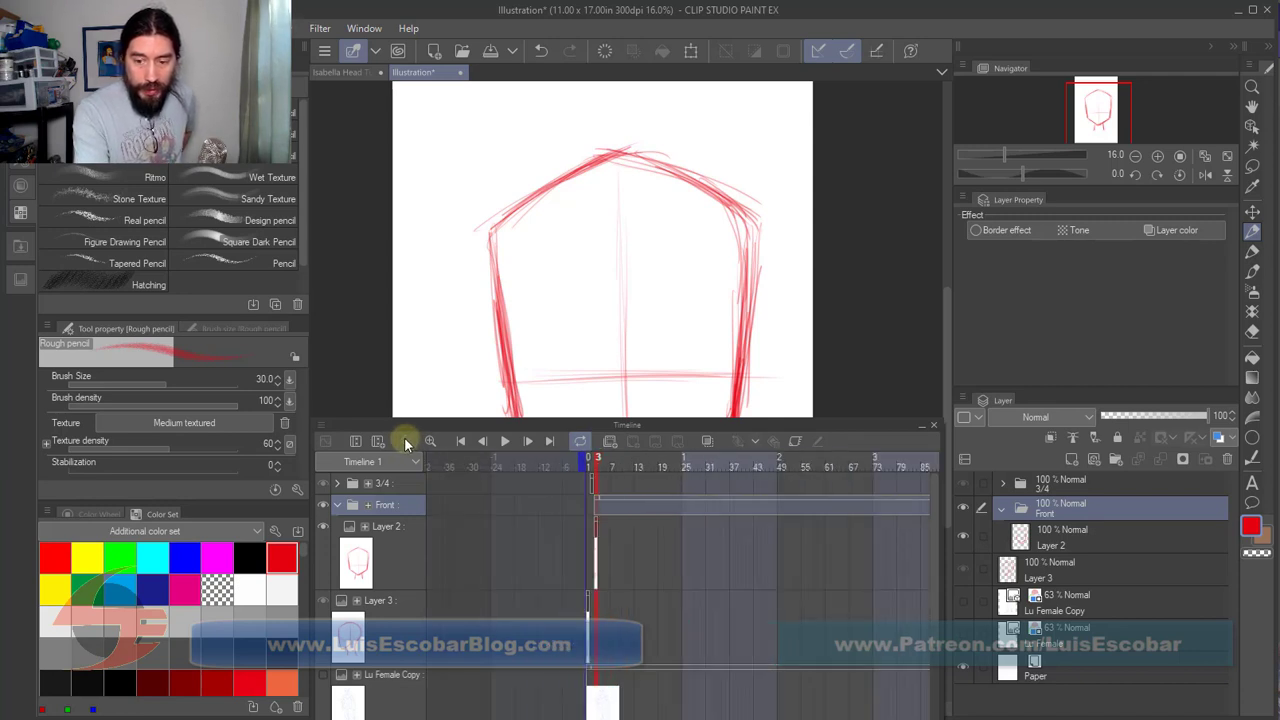
pyautogui.hscroll(5, 868, 538)
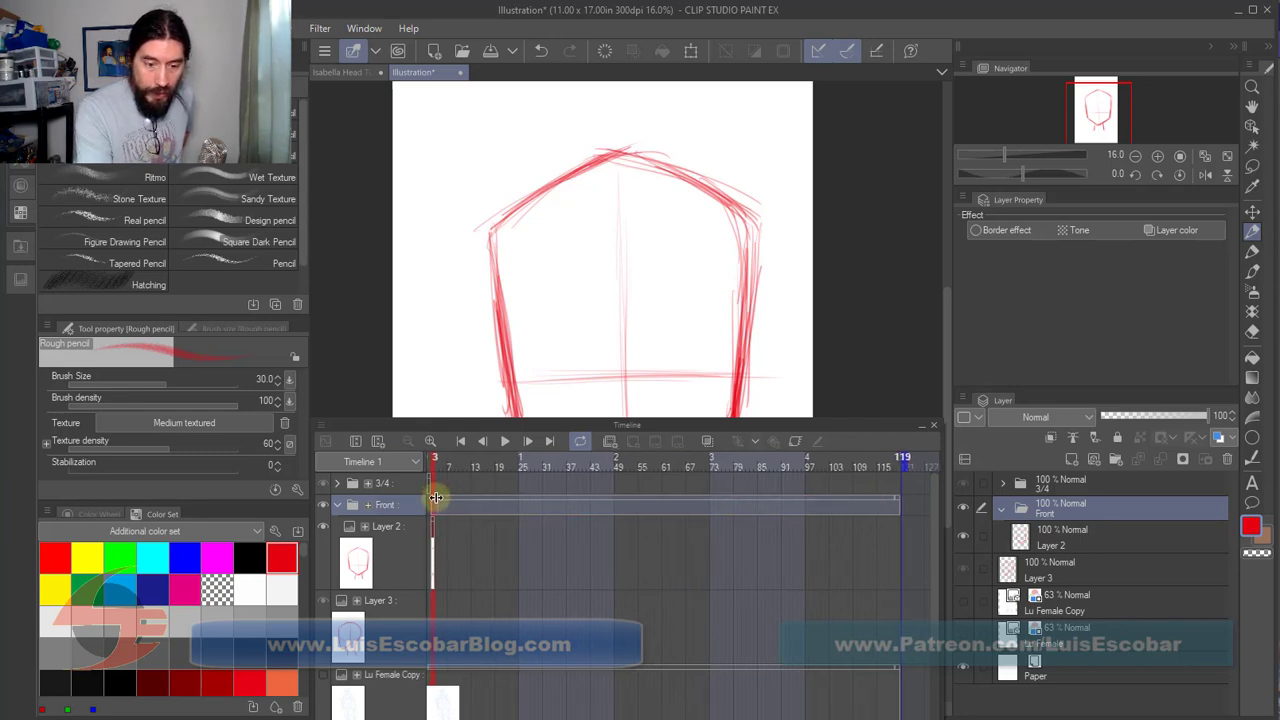
pyautogui.moveTo(435, 497); pyautogui.dragTo(447, 484)
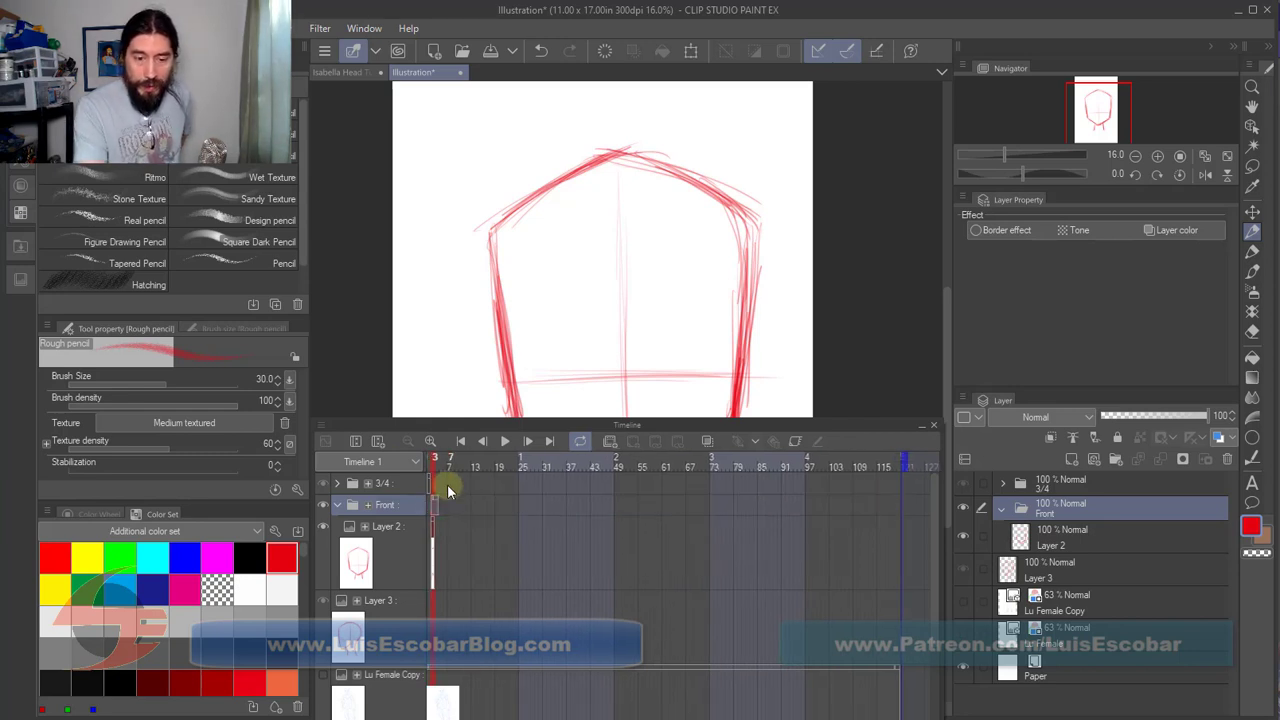
pyautogui.click(431, 441)
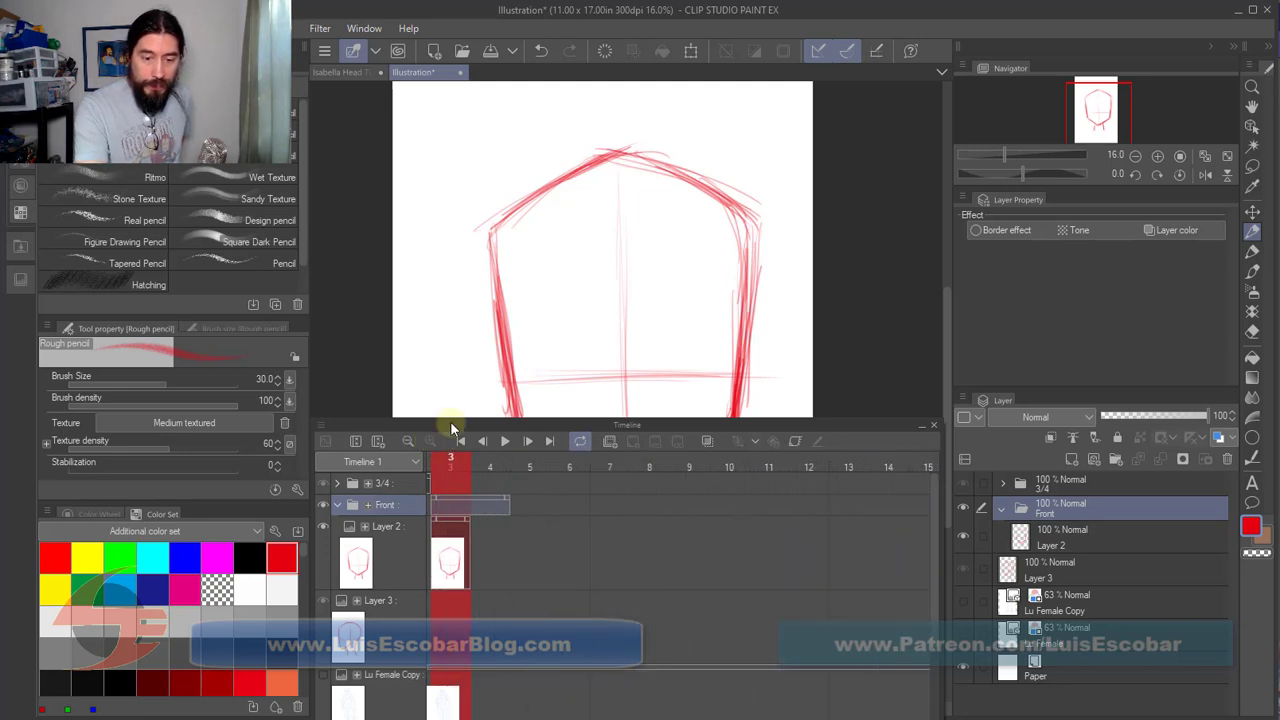
pyautogui.moveTo(507, 497); pyautogui.dragTo(478, 498)
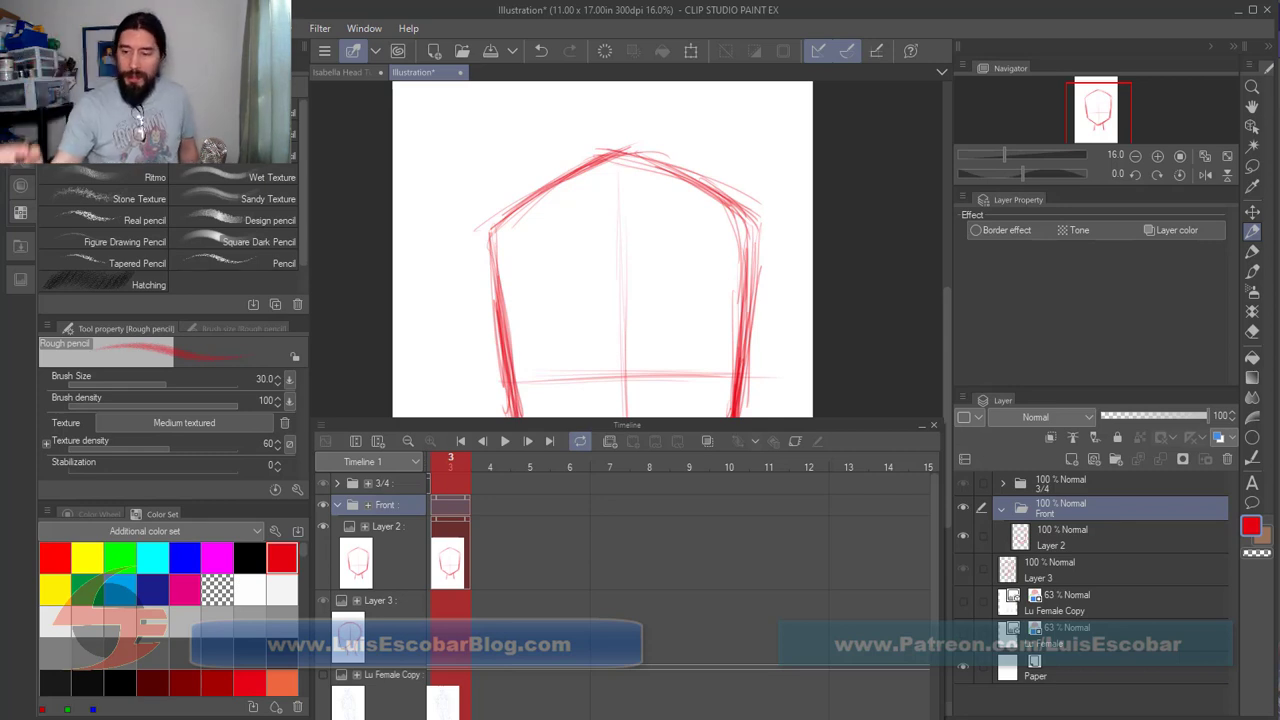
# Step: Copy the Mouth, Nose and eyes layers from the 3/4 folder into the Front folder above Layer 2
pyautogui.click(1003, 483)
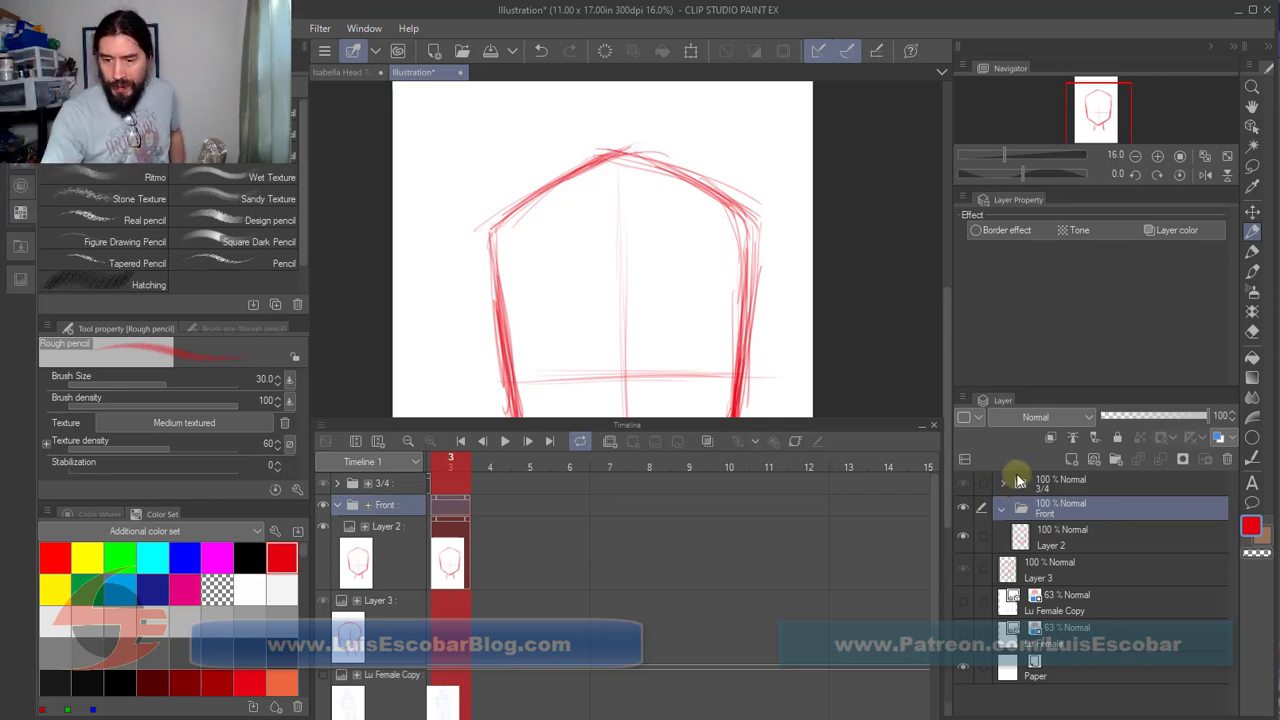
pyautogui.click(1101, 546)
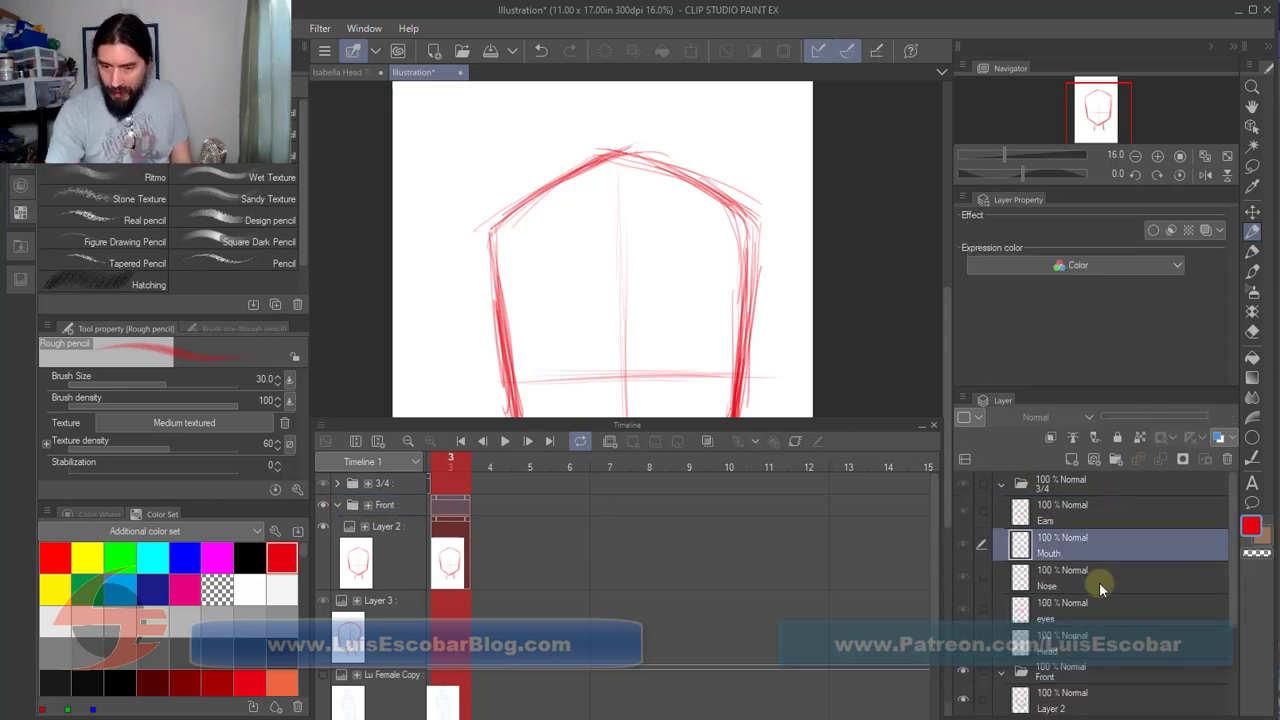
pyautogui.keyDown('shift'); pyautogui.click(1096, 614); pyautogui.keyUp('shift')
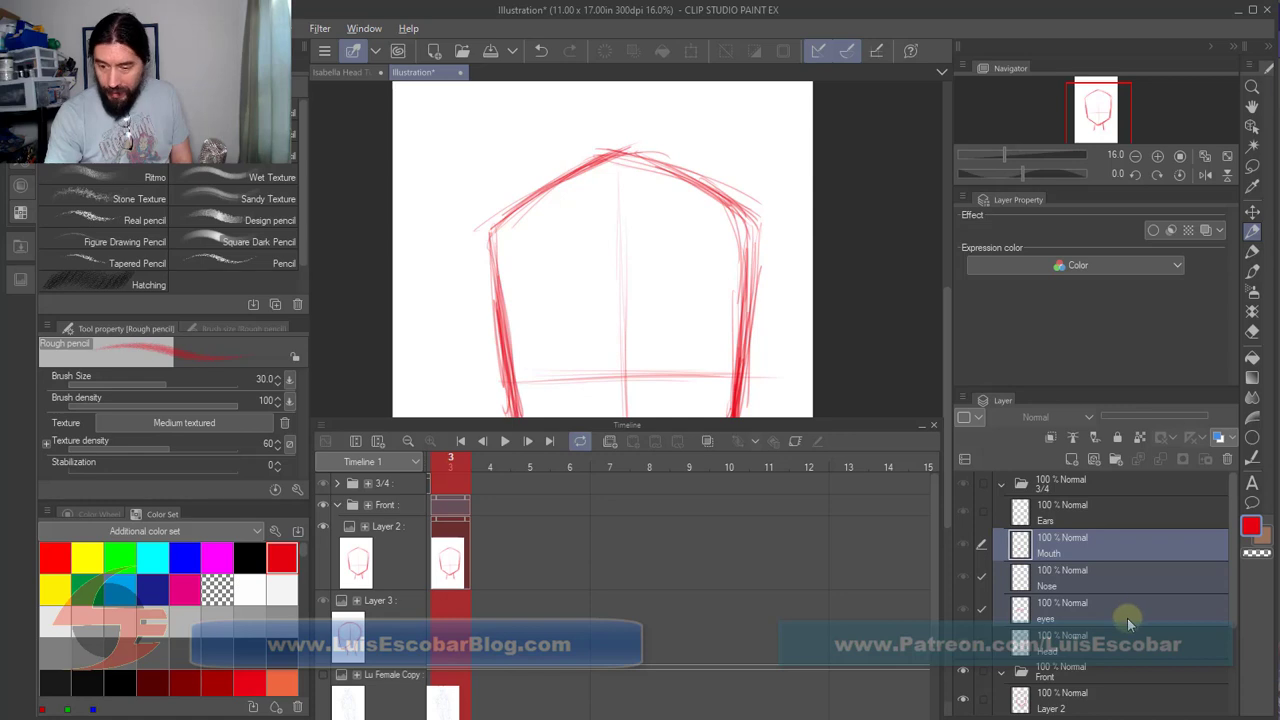
pyautogui.moveTo(1127, 618); pyautogui.dragTo(1118, 688)
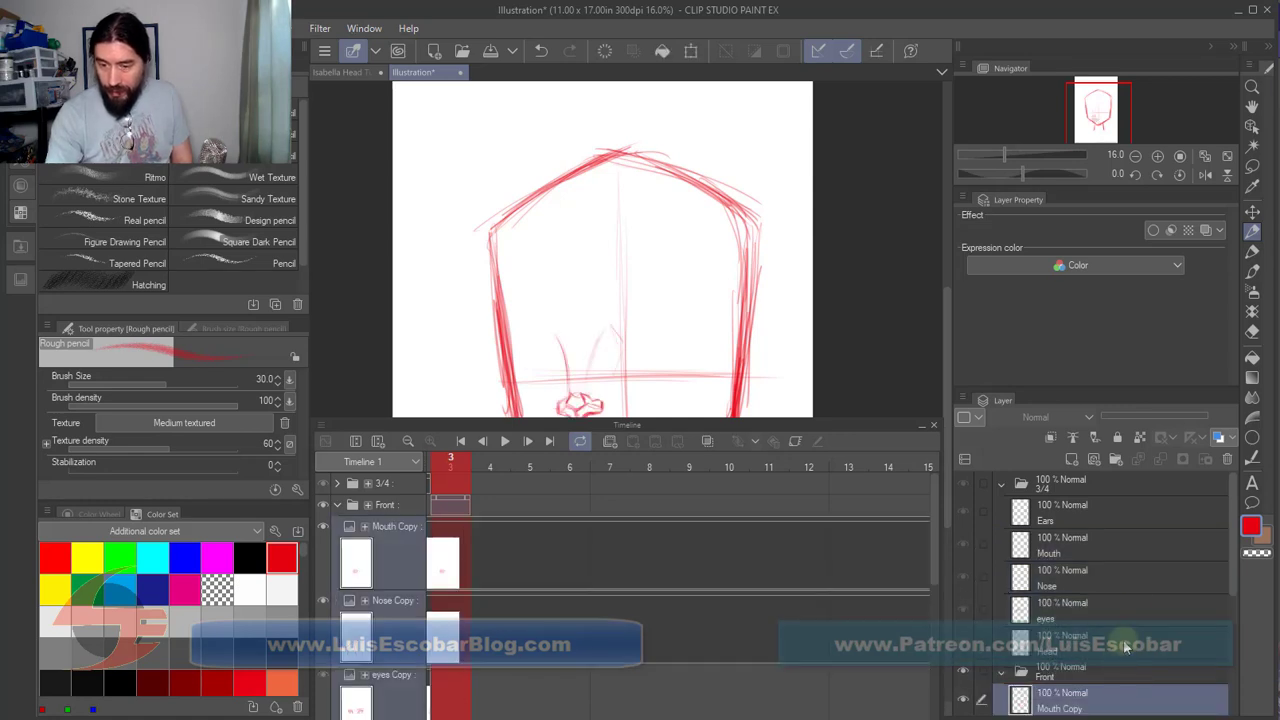
# Step: Collapse the 3/4 folder in the layer list and move the eyes Copy clip to frame 3 on the timeline
pyautogui.click(1002, 484)
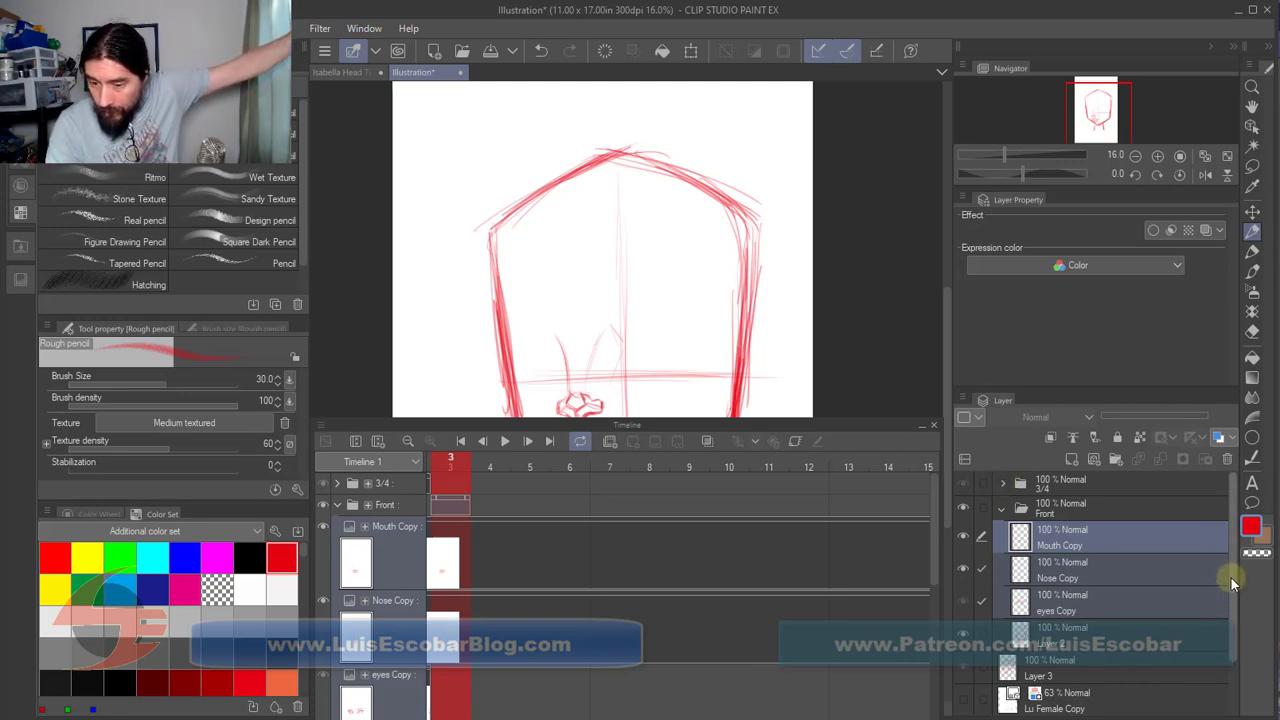
pyautogui.moveTo(1231, 579)
pyautogui.mouseDown()
pyautogui.moveTo(1230, 600)
pyautogui.moveTo(1231, 566)
pyautogui.mouseUp()
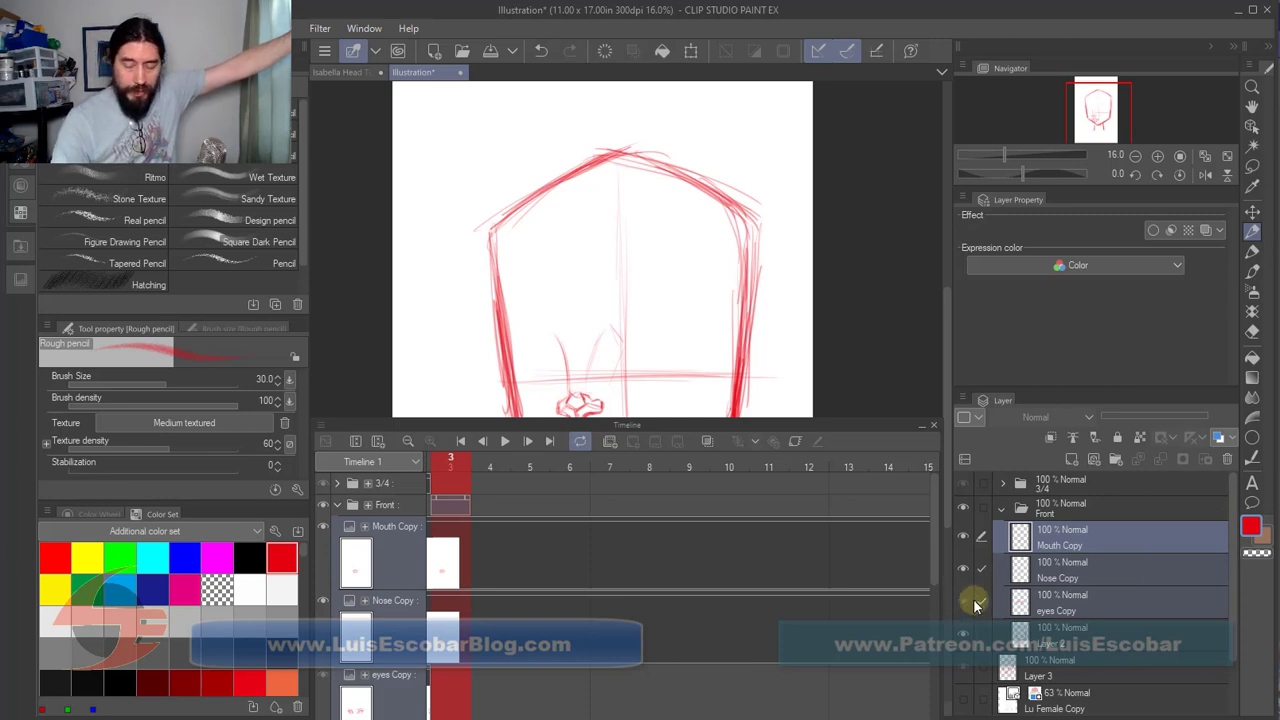
pyautogui.hscroll(-3, 680, 590)
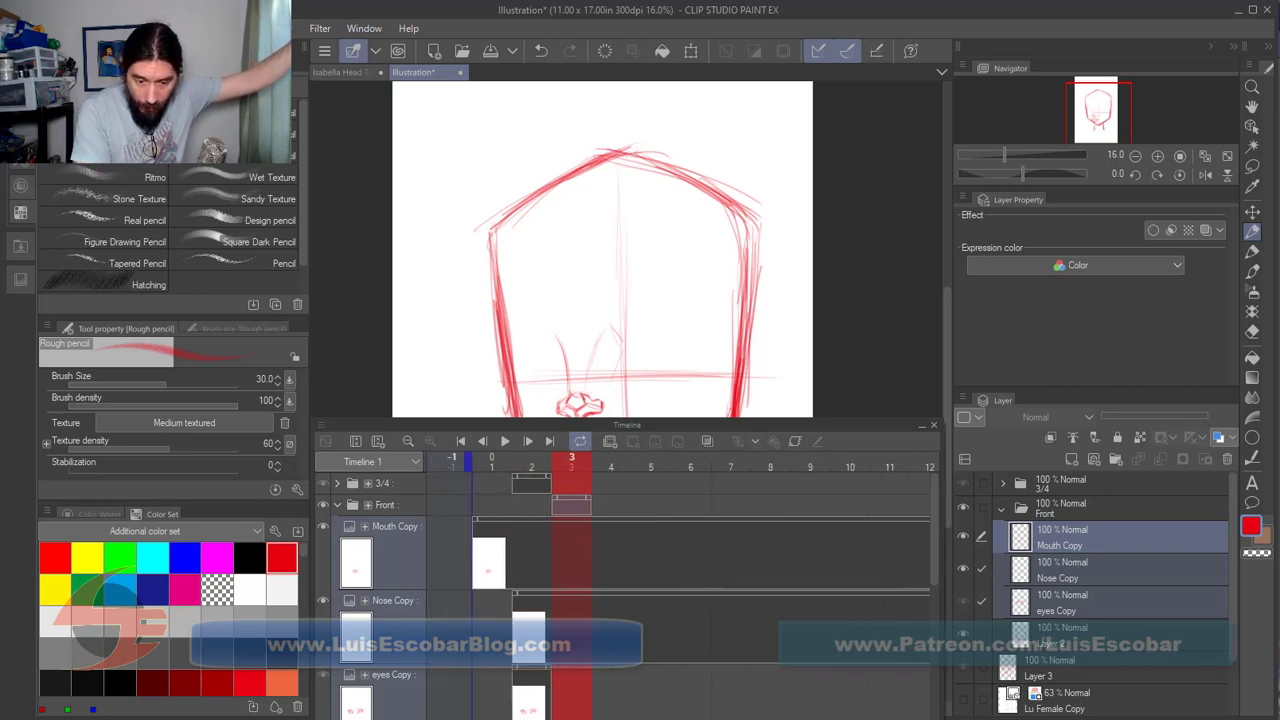
pyautogui.click(534, 671)
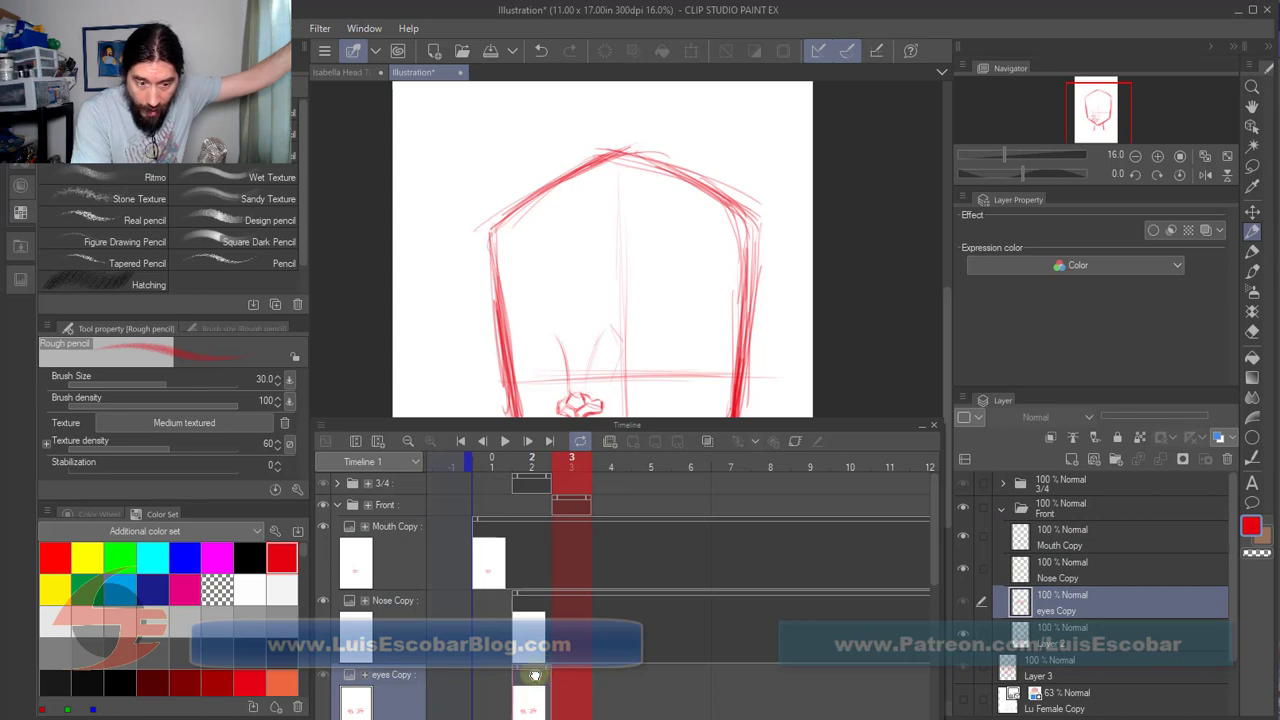
pyautogui.moveTo(534, 676); pyautogui.dragTo(570, 676)
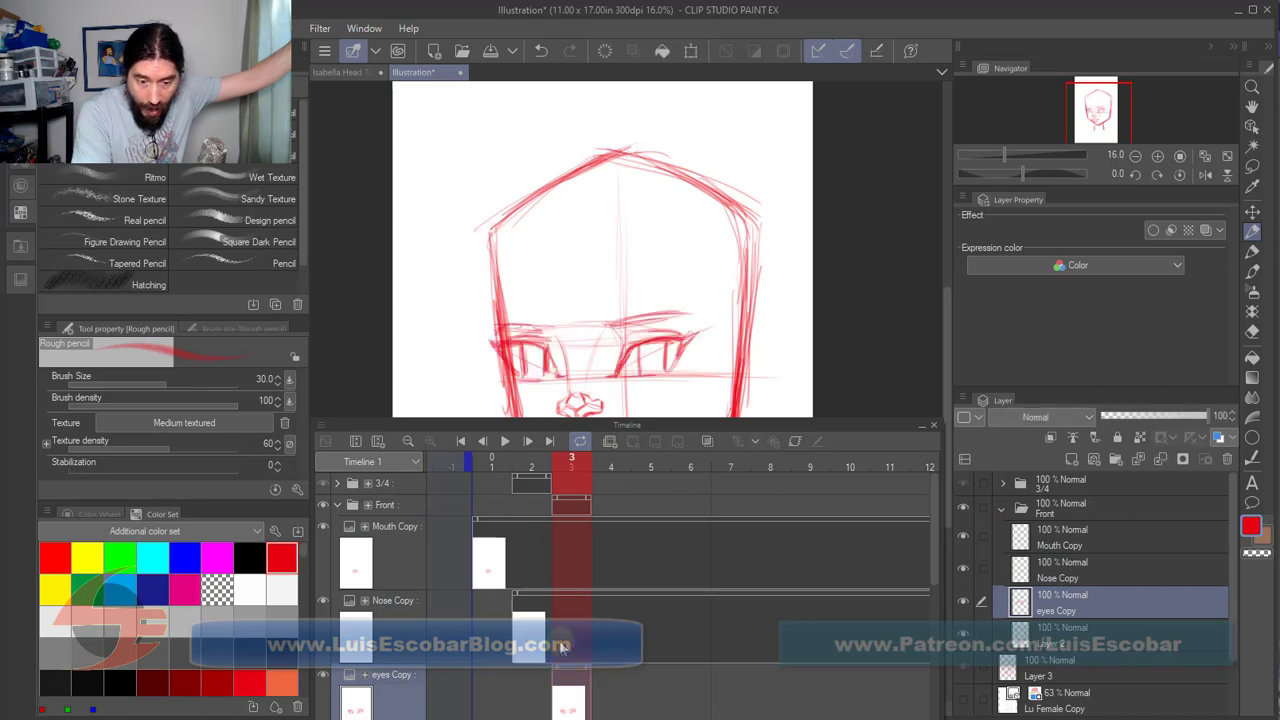
# Step: Minimise the timeline and display the Front folder's drawing in place of the 3/4 view
pyautogui.click(530, 612)
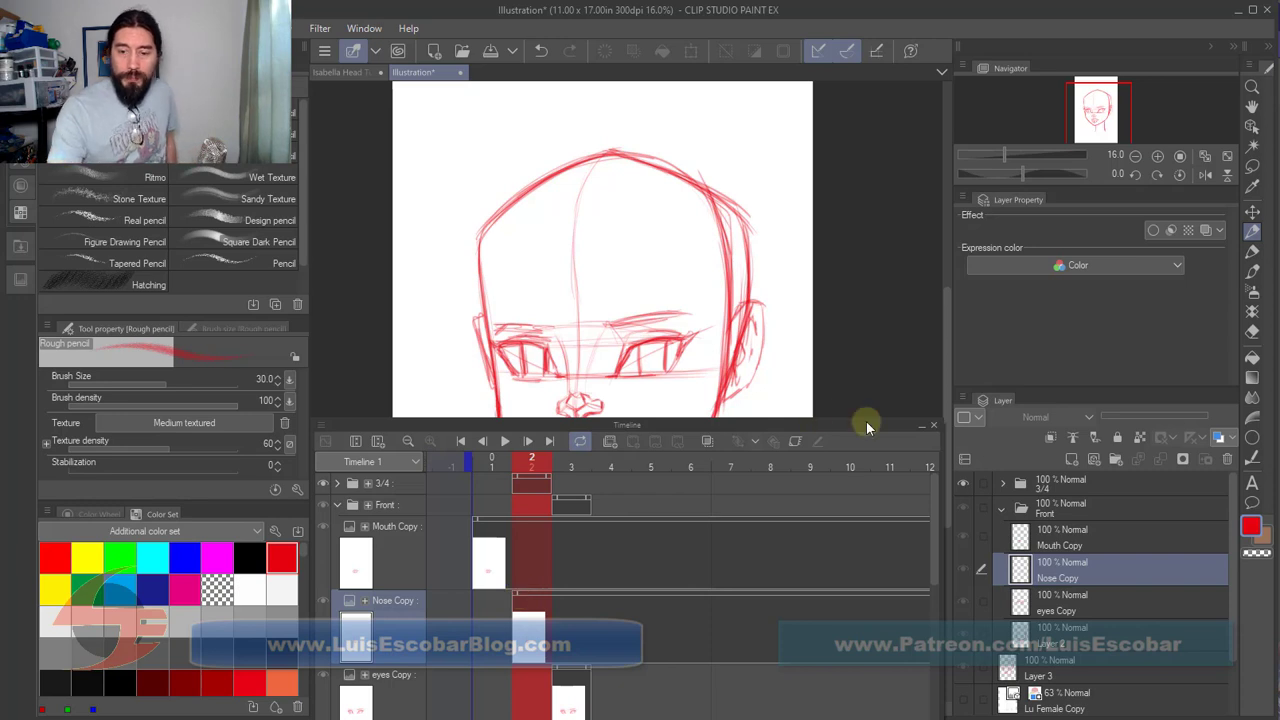
pyautogui.click(920, 426)
pyautogui.moveTo(835, 426); pyautogui.dragTo(800, 717)
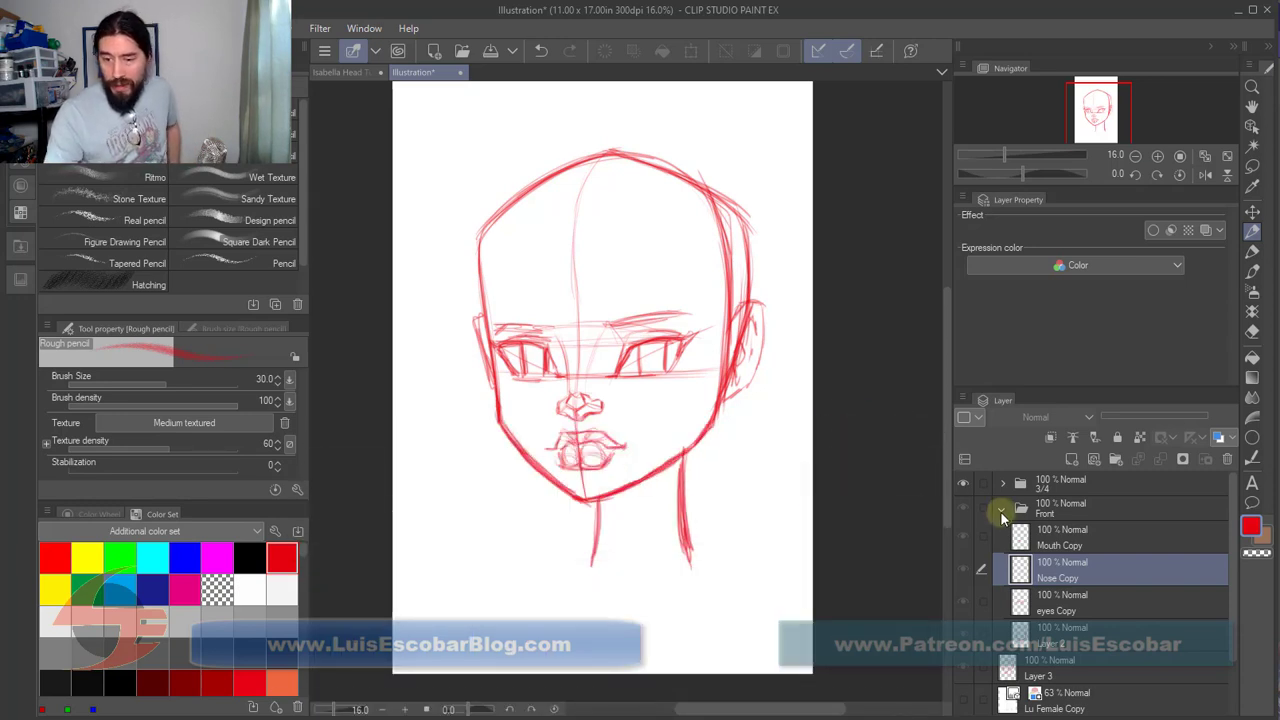
pyautogui.keyDown('alt'); pyautogui.click(963, 507); pyautogui.keyUp('alt')
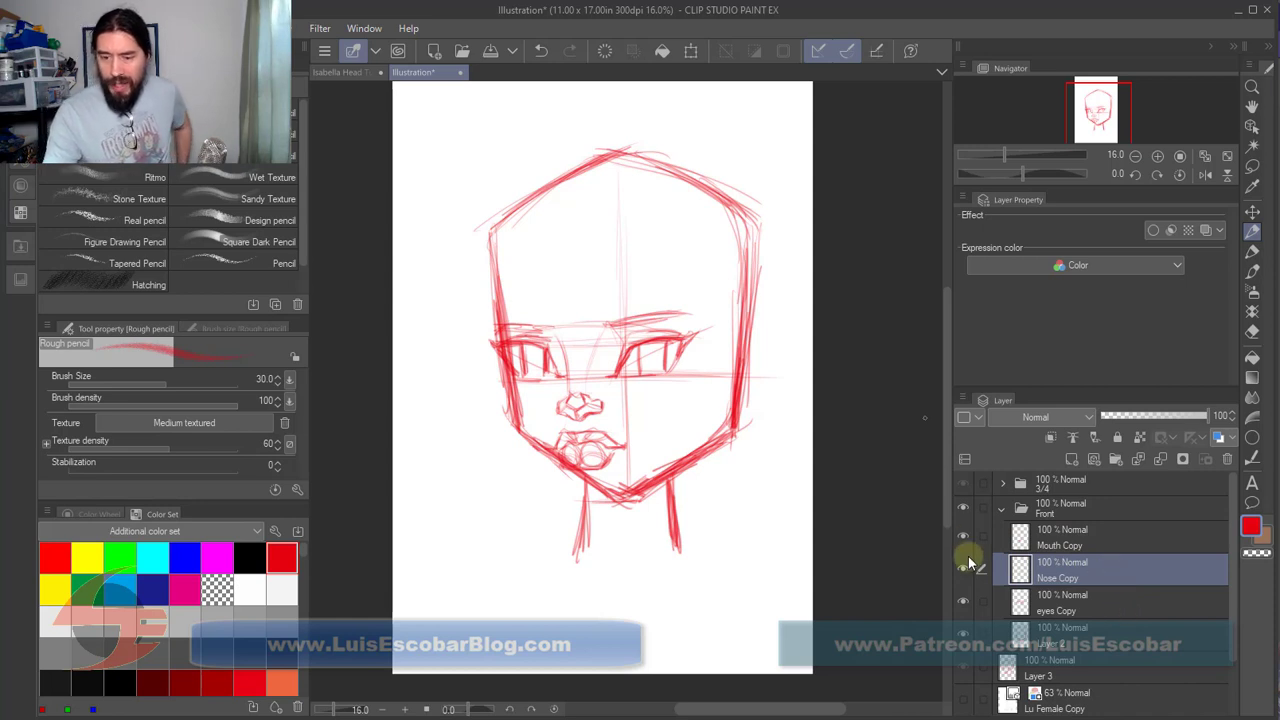
# Step: Select the Mouth Copy, Nose Copy and eyes Copy layers together and shift them sideways onto the front head's center line
pyautogui.click(1123, 536)
pyautogui.keyDown('shift'); pyautogui.click(1123, 600); pyautogui.keyUp('shift')
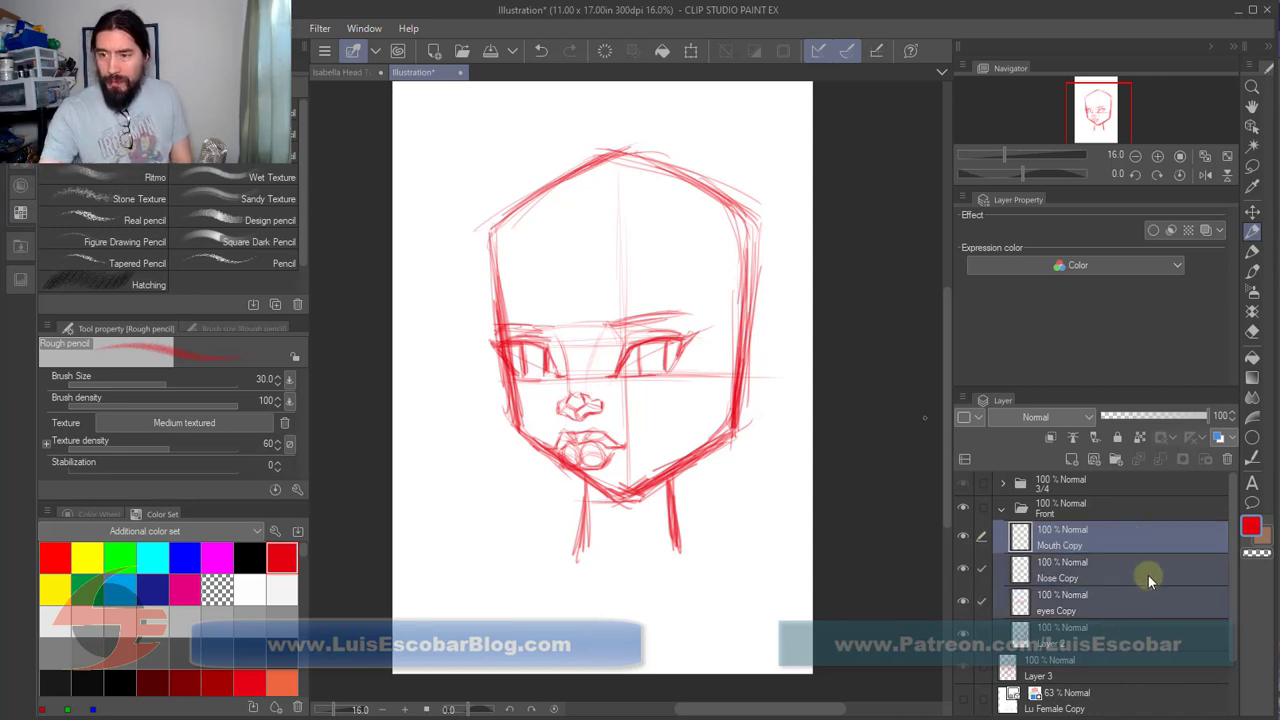
pyautogui.click(1252, 209)
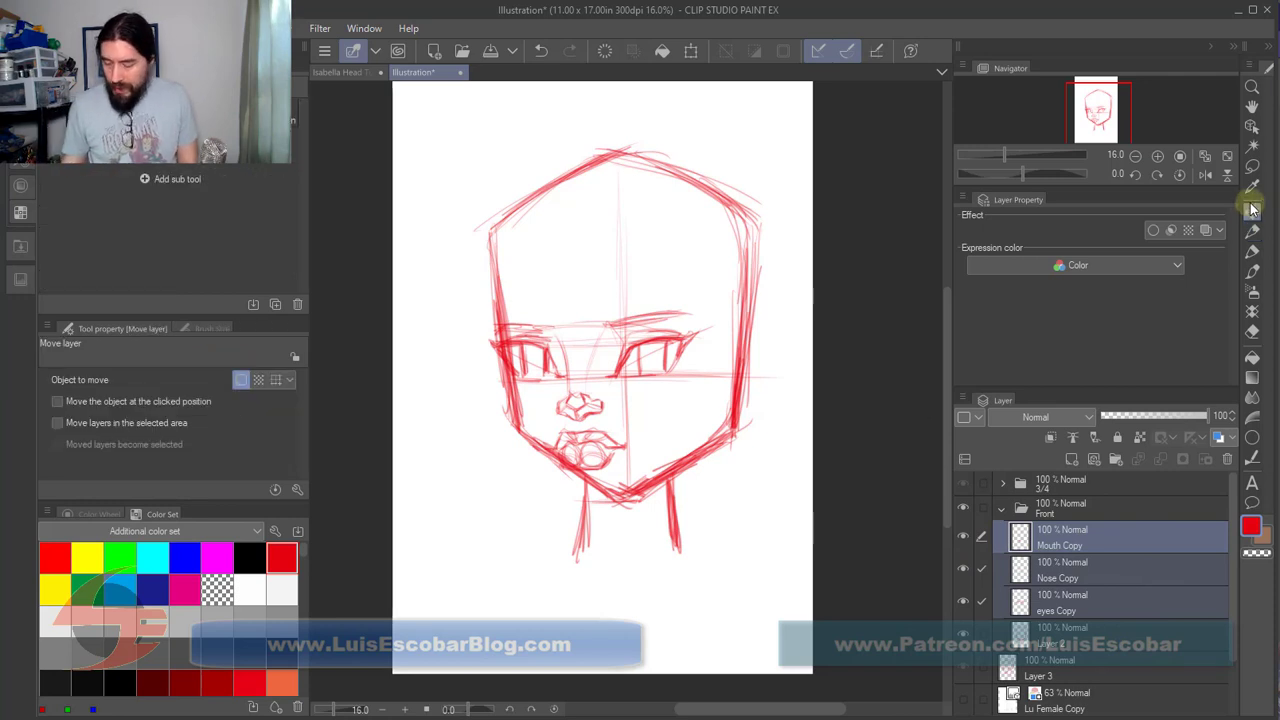
pyautogui.hotkey('shift', 'Right')
pyautogui.hotkey('shift', 'Right')
pyautogui.hotkey('shift', 'Right')
pyautogui.hotkey('shift', 'Right')
pyautogui.hotkey('shift', 'Right')
pyautogui.hotkey('shift', 'Right')
pyautogui.hotkey('shift', 'Left')
pyautogui.hotkey('shift', 'Left')
pyautogui.hotkey('shift', 'Left')
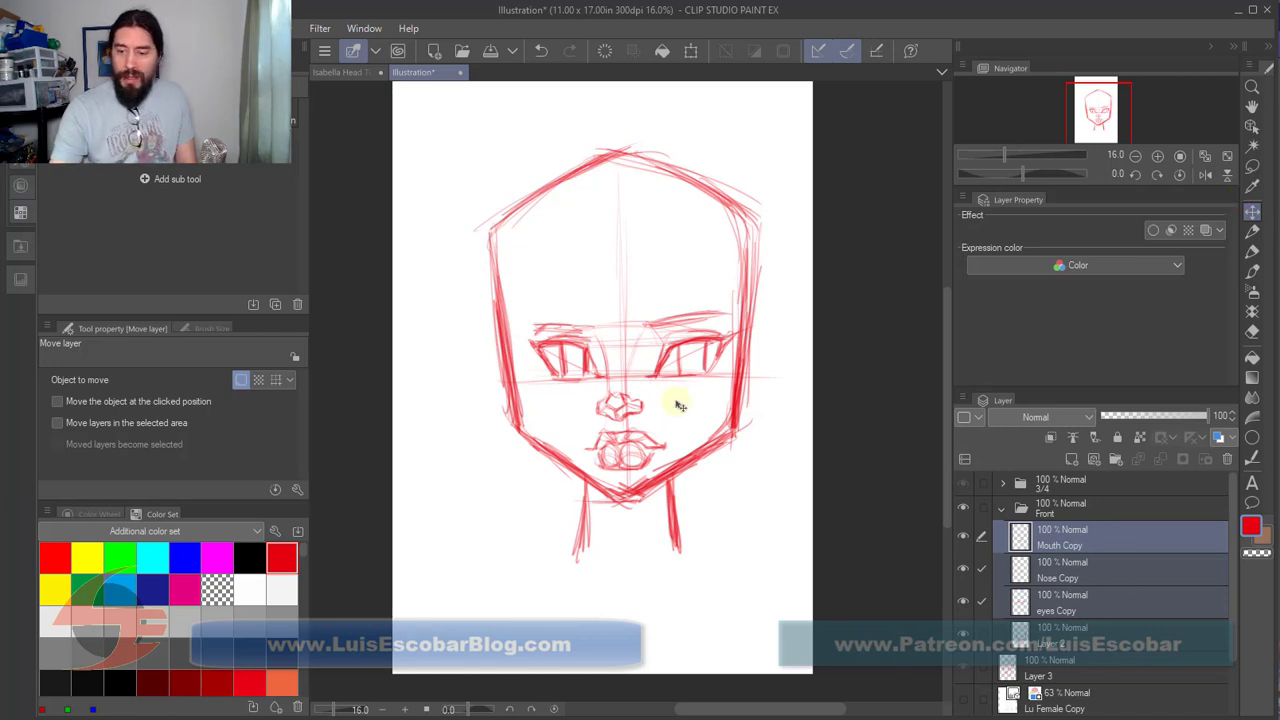
# Step: Nudge the Nose Copy and Mouth Copy layers individually a little further right to fit the front head's center line
pyautogui.click(1118, 568)
pyautogui.hotkey('shift', 'Right')
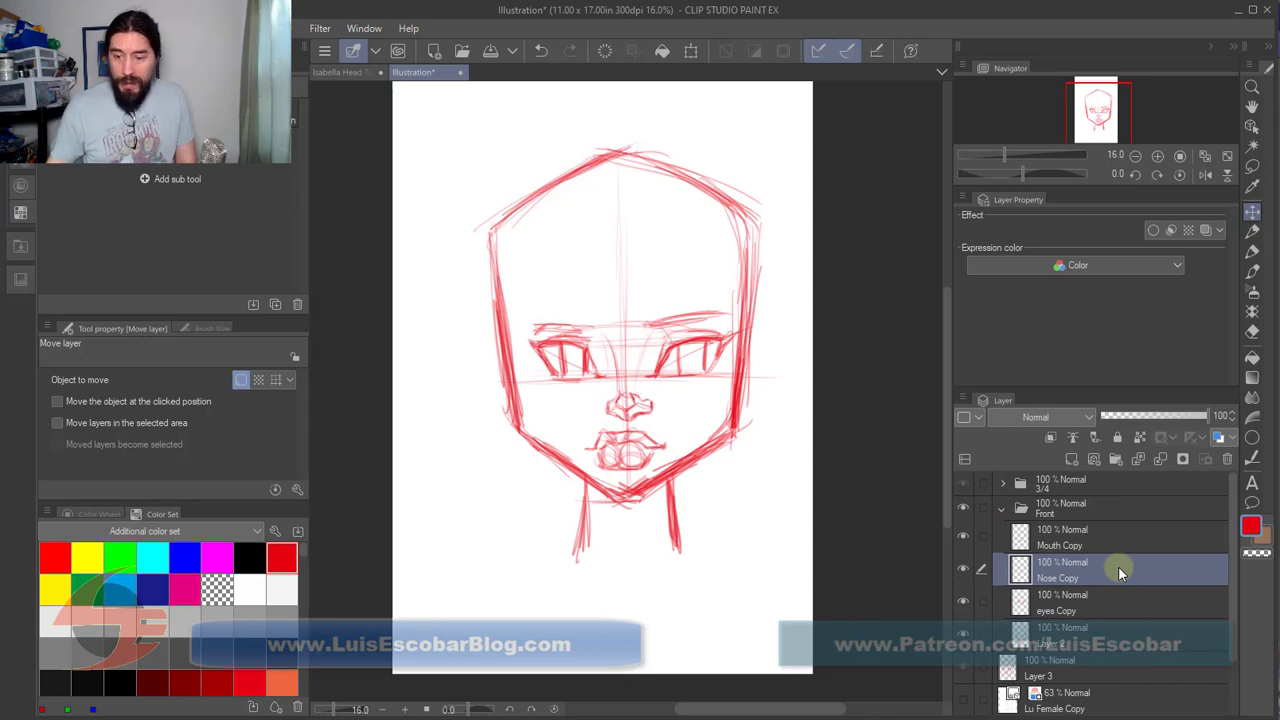
pyautogui.click(1141, 606)
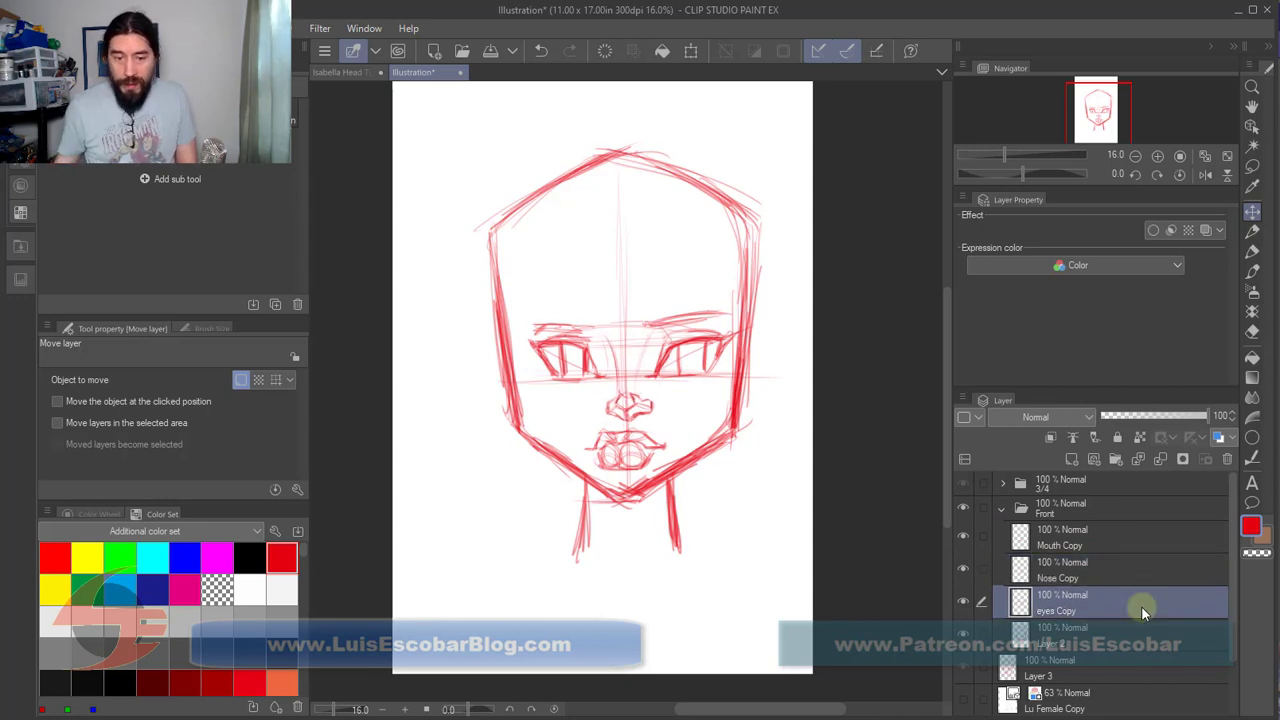
pyautogui.hotkey('shift', 'Right')
pyautogui.hotkey('shift', 'Left')
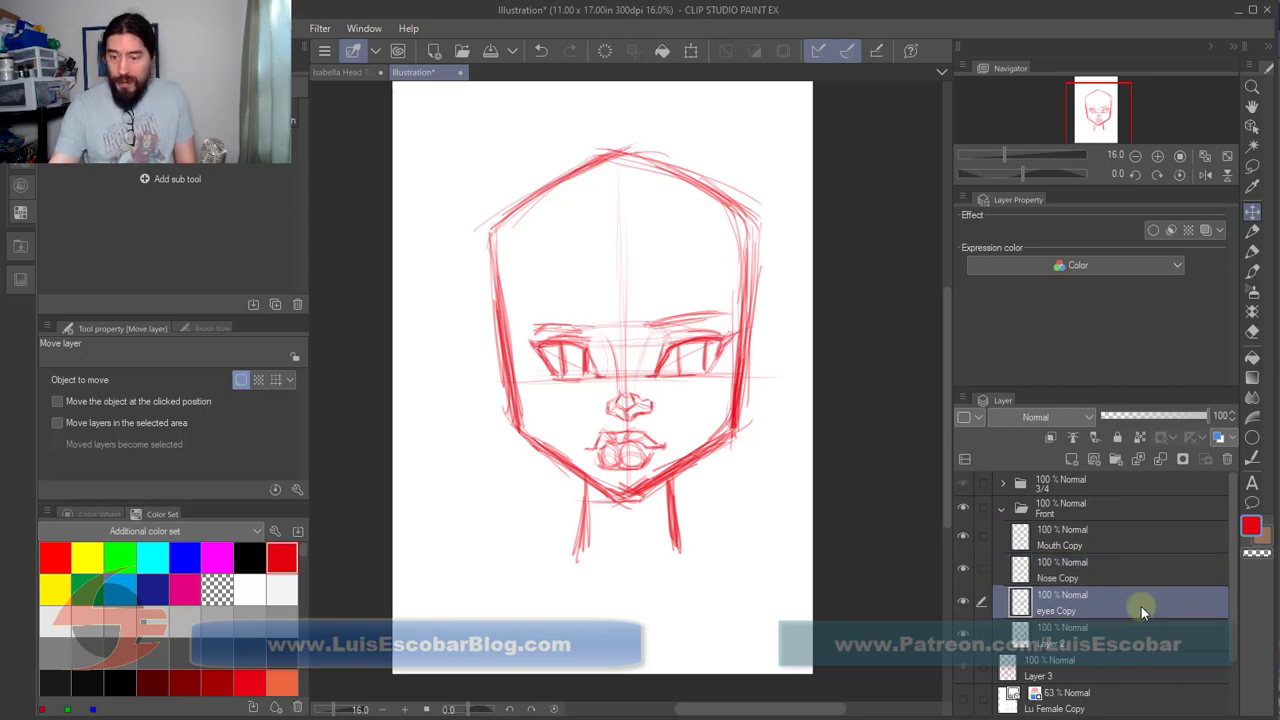
pyautogui.click(1151, 527)
pyautogui.hotkey('shift', 'Right')
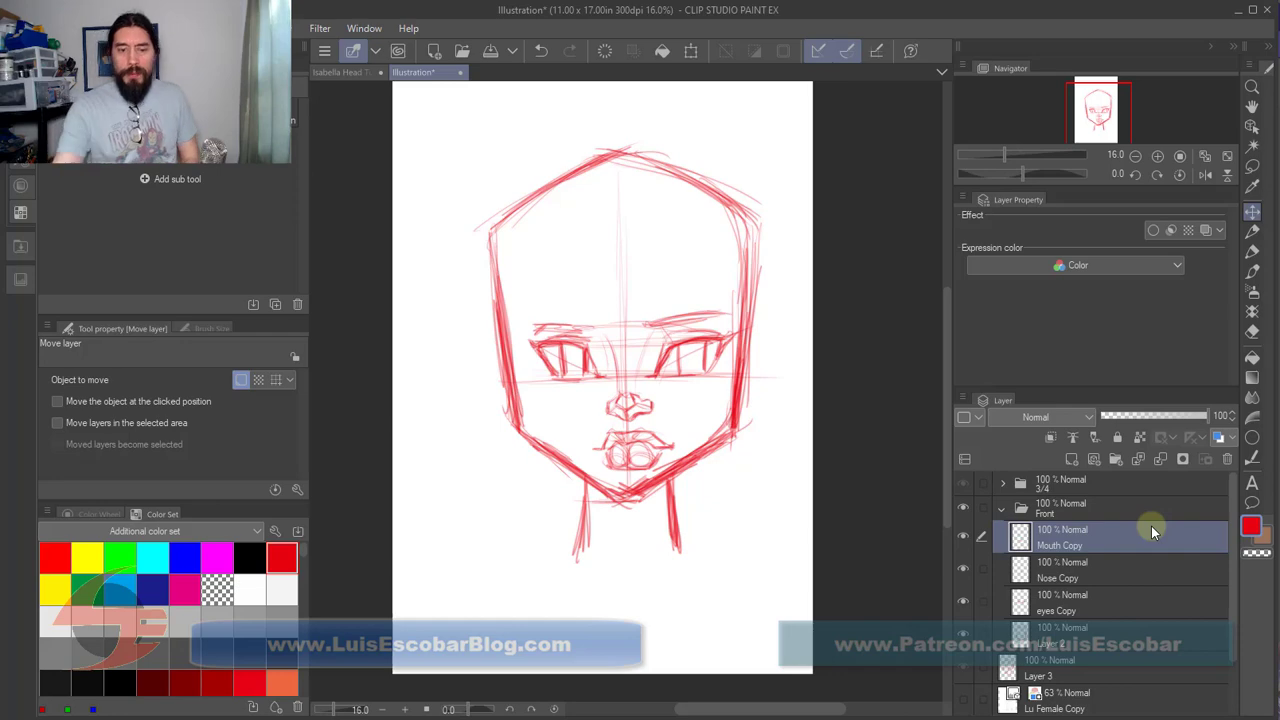
# Step: Erase the left halves of the mouth and nose up to the center line on their own layers
pyautogui.scroll(3, 643, 400)
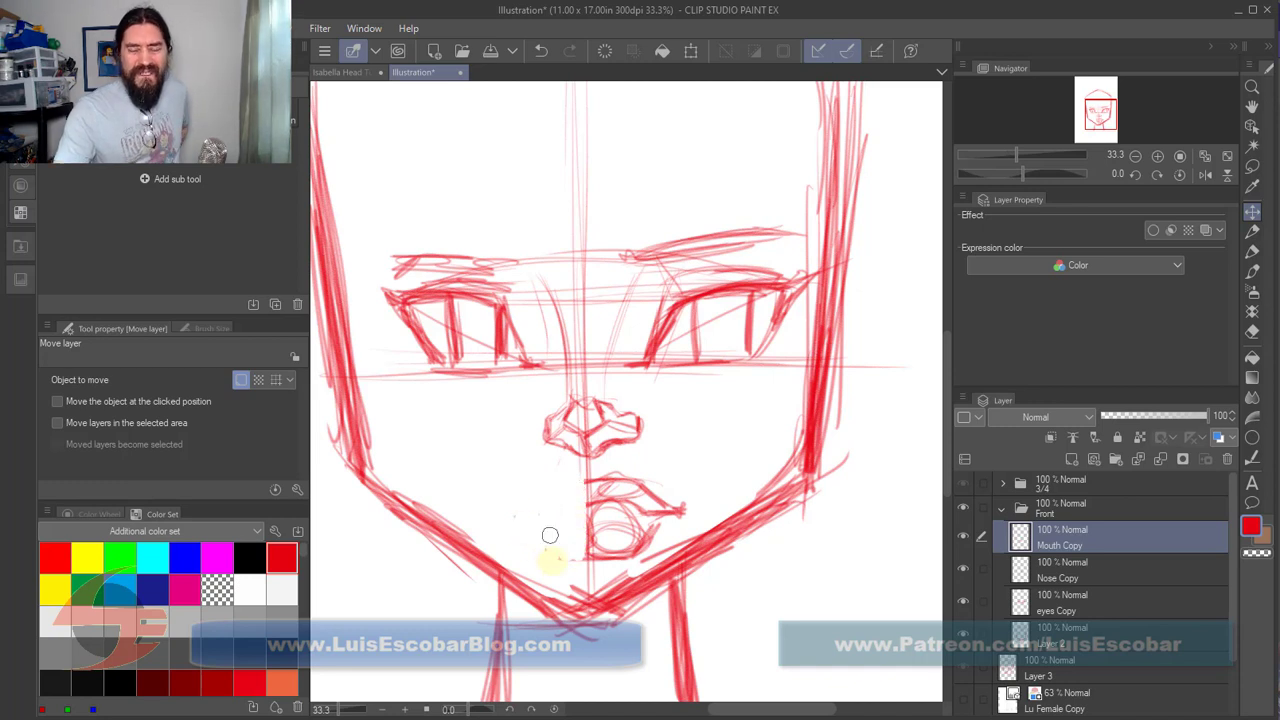
pyautogui.click(1252, 232)
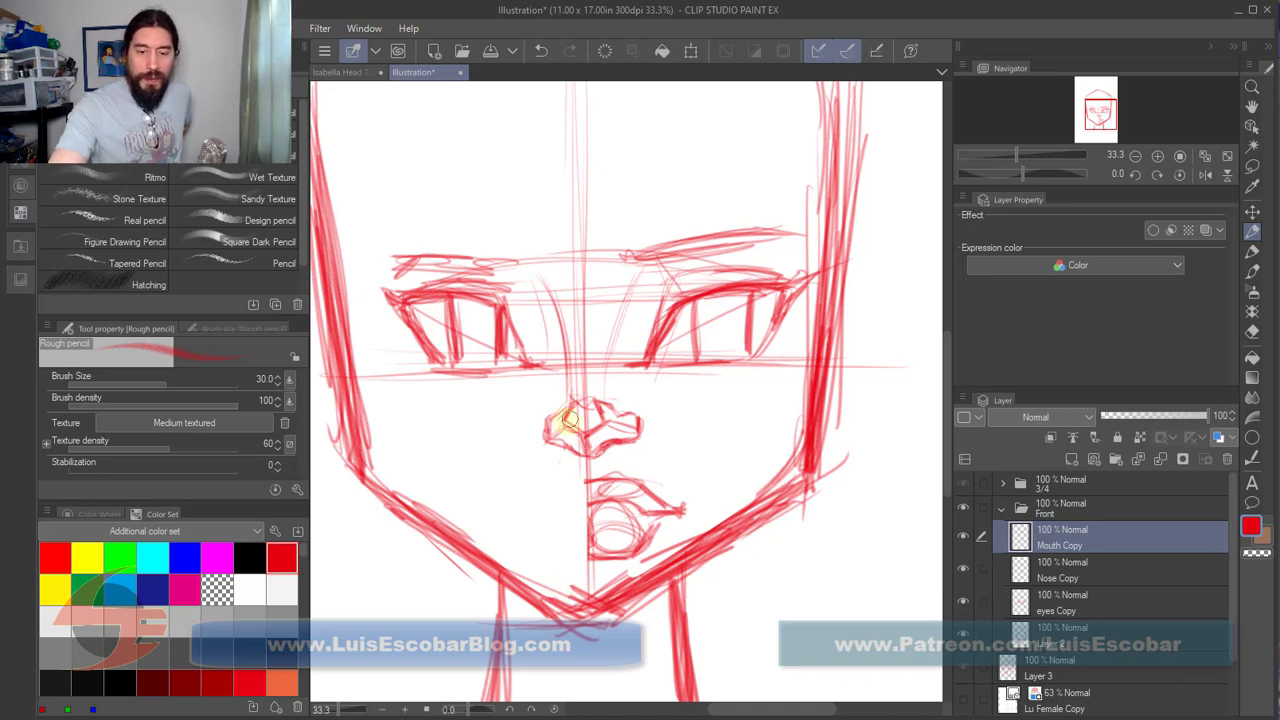
pyautogui.click(1040, 570)
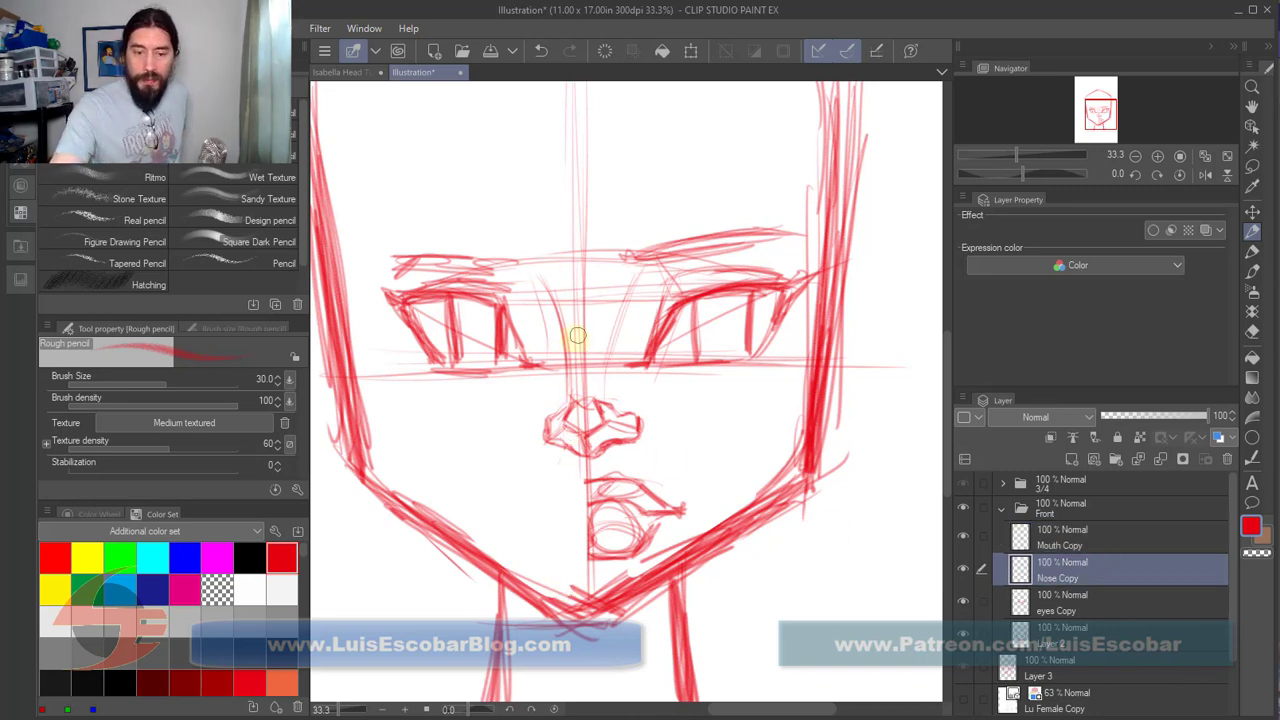
pyautogui.moveTo(580, 445)
pyautogui.mouseDown()
pyautogui.moveTo(571, 323)
pyautogui.moveTo(549, 281)
pyautogui.mouseUp()
pyautogui.moveTo(548, 410); pyautogui.dragTo(556, 440)
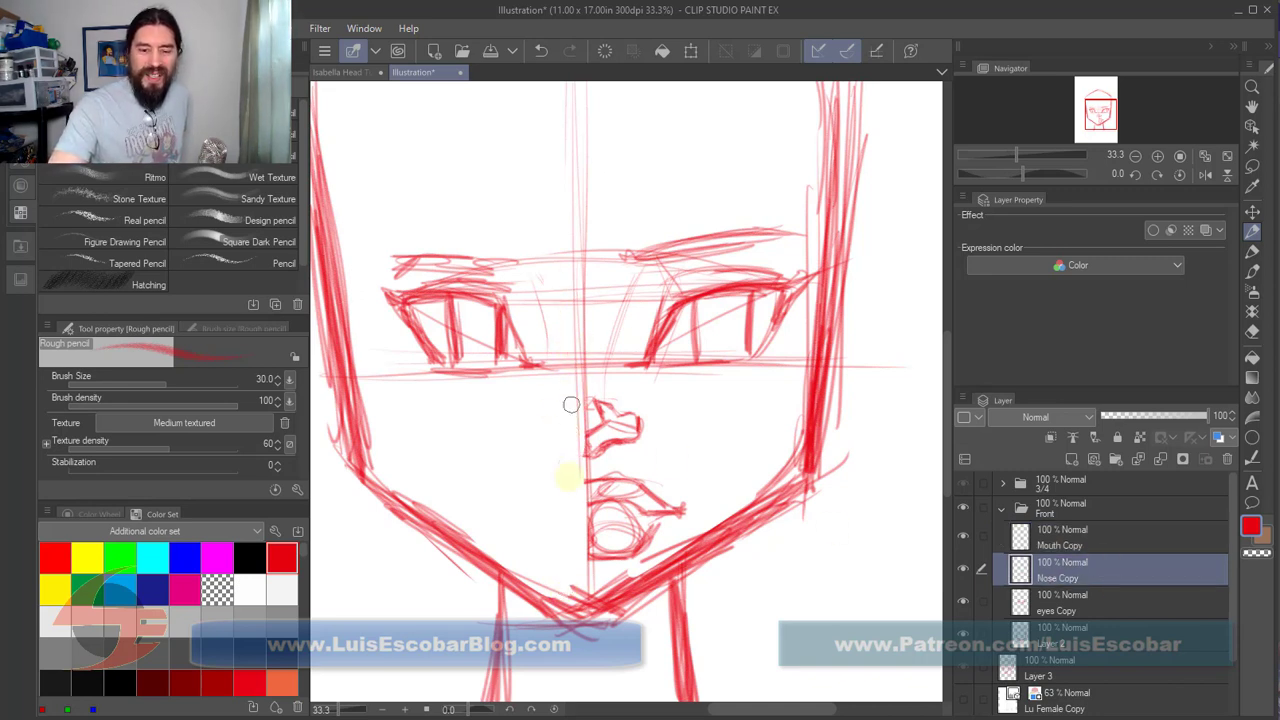
# Step: Erase the left eye and eyebrow on the eyes Copy layer and darken the lines of the right eye and eyebrow
pyautogui.click(1100, 602)
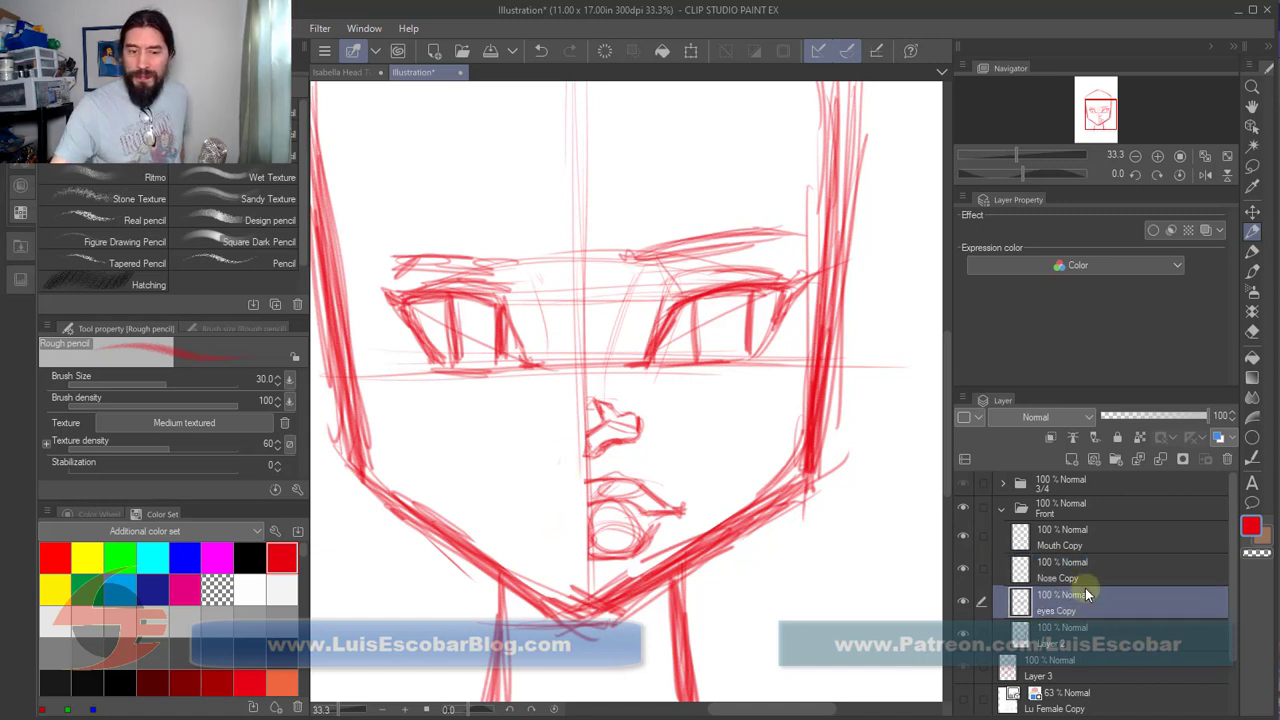
pyautogui.moveTo(536, 254)
pyautogui.mouseDown()
pyautogui.moveTo(553, 342)
pyautogui.moveTo(533, 369)
pyautogui.moveTo(495, 310)
pyautogui.moveTo(476, 391)
pyautogui.moveTo(414, 319)
pyautogui.moveTo(400, 358)
pyautogui.moveTo(403, 270)
pyautogui.moveTo(388, 347)
pyautogui.moveTo(390, 243)
pyautogui.moveTo(423, 260)
pyautogui.moveTo(446, 304)
pyautogui.moveTo(455, 222)
pyautogui.moveTo(436, 352)
pyautogui.moveTo(465, 290)
pyautogui.moveTo(514, 365)
pyautogui.moveTo(540, 257)
pyautogui.mouseUp()
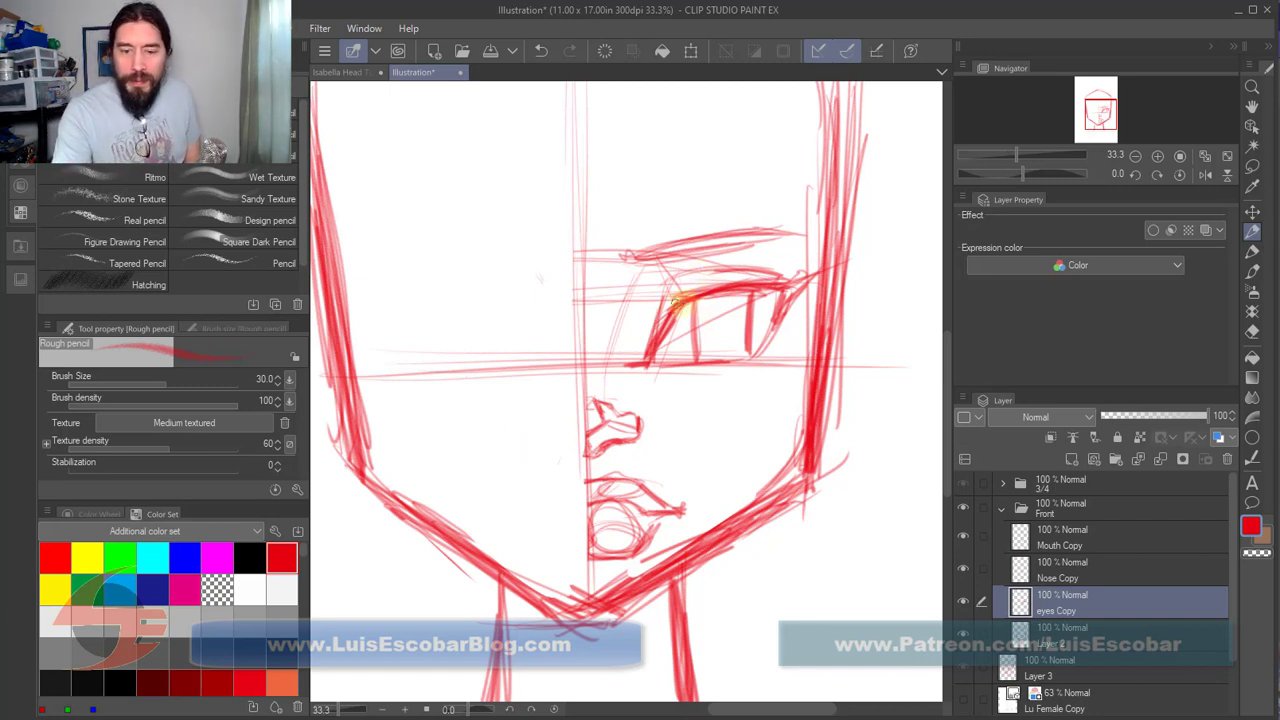
pyautogui.moveTo(695, 300); pyautogui.dragTo(691, 360)
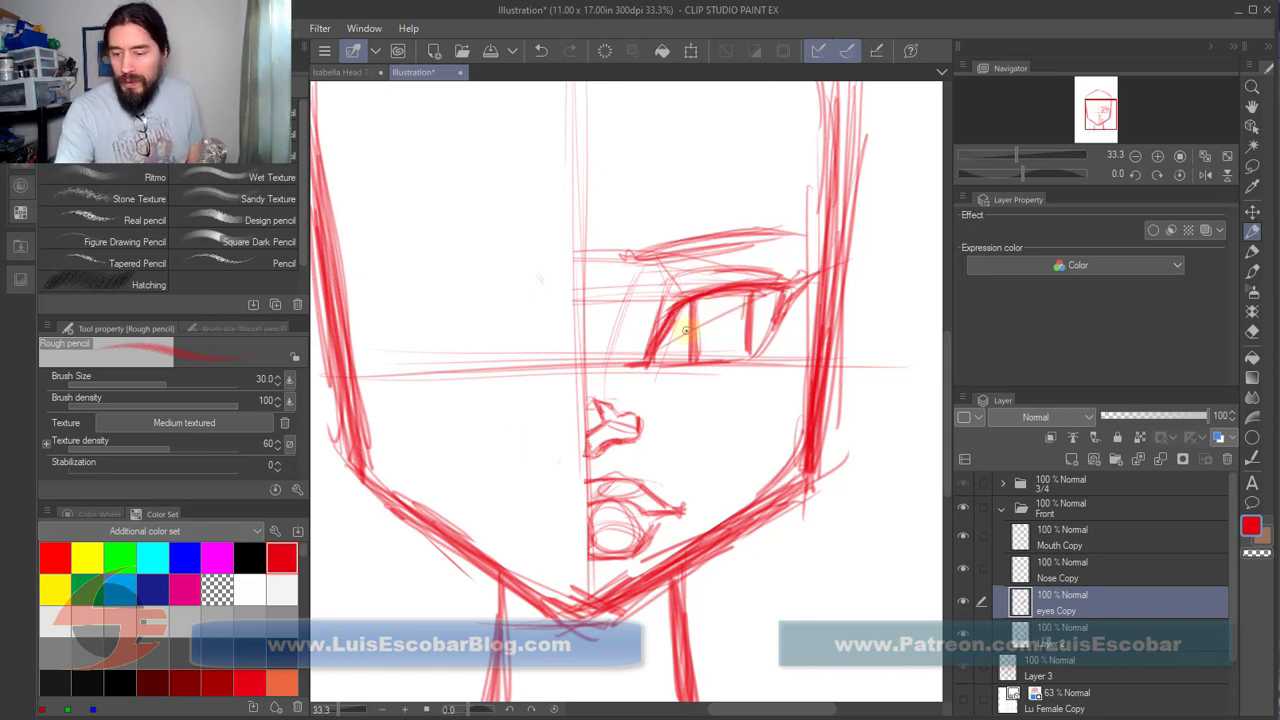
pyautogui.moveTo(749, 294)
pyautogui.mouseDown()
pyautogui.moveTo(742, 364)
pyautogui.moveTo(795, 285)
pyautogui.moveTo(777, 229)
pyautogui.moveTo(794, 243)
pyautogui.moveTo(671, 258)
pyautogui.mouseUp()
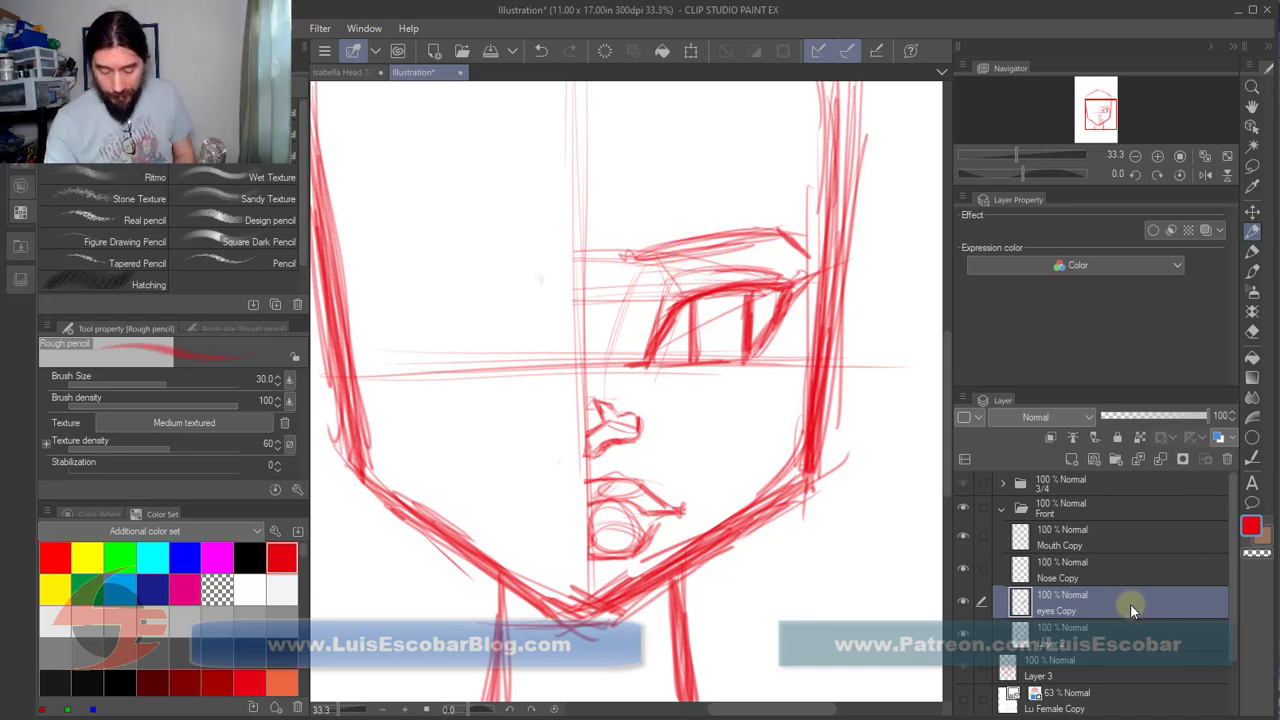
# Step: Duplicate the eyes Copy layer and flip the duplicate horizontally
pyautogui.moveTo(1130, 605); pyautogui.dragTo(1130, 588)
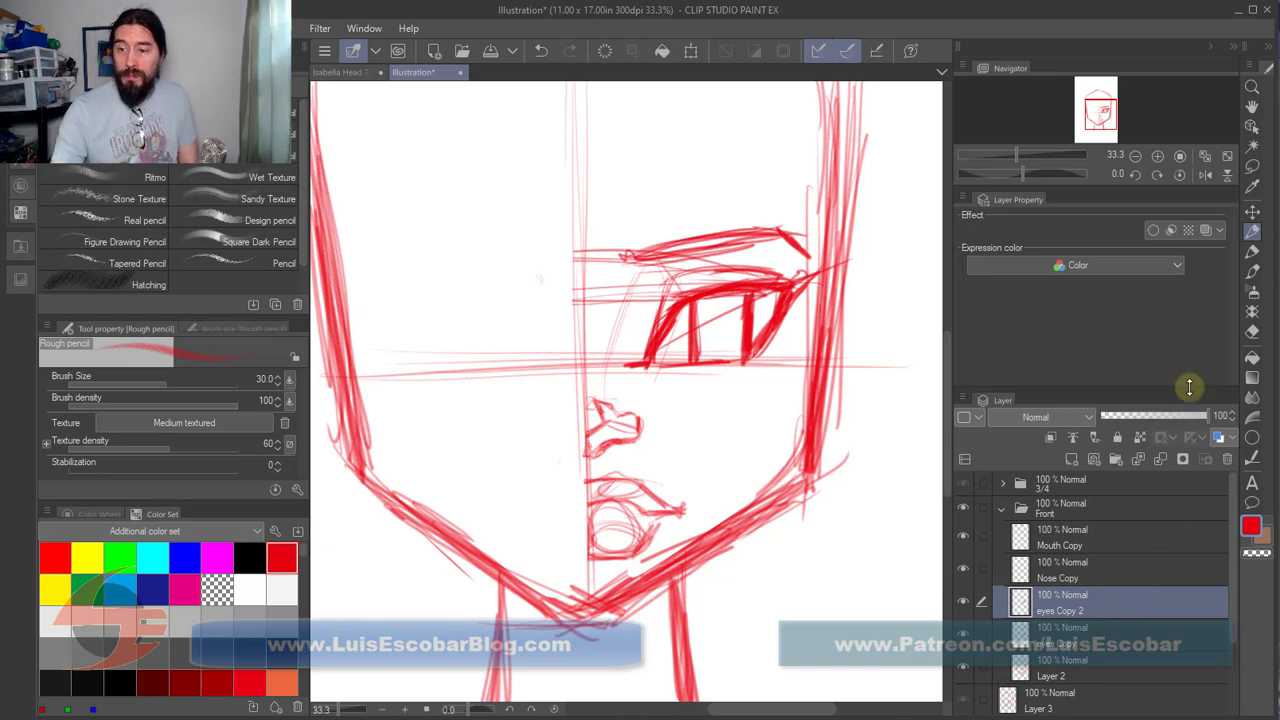
pyautogui.hotkey('ctrl', 't')
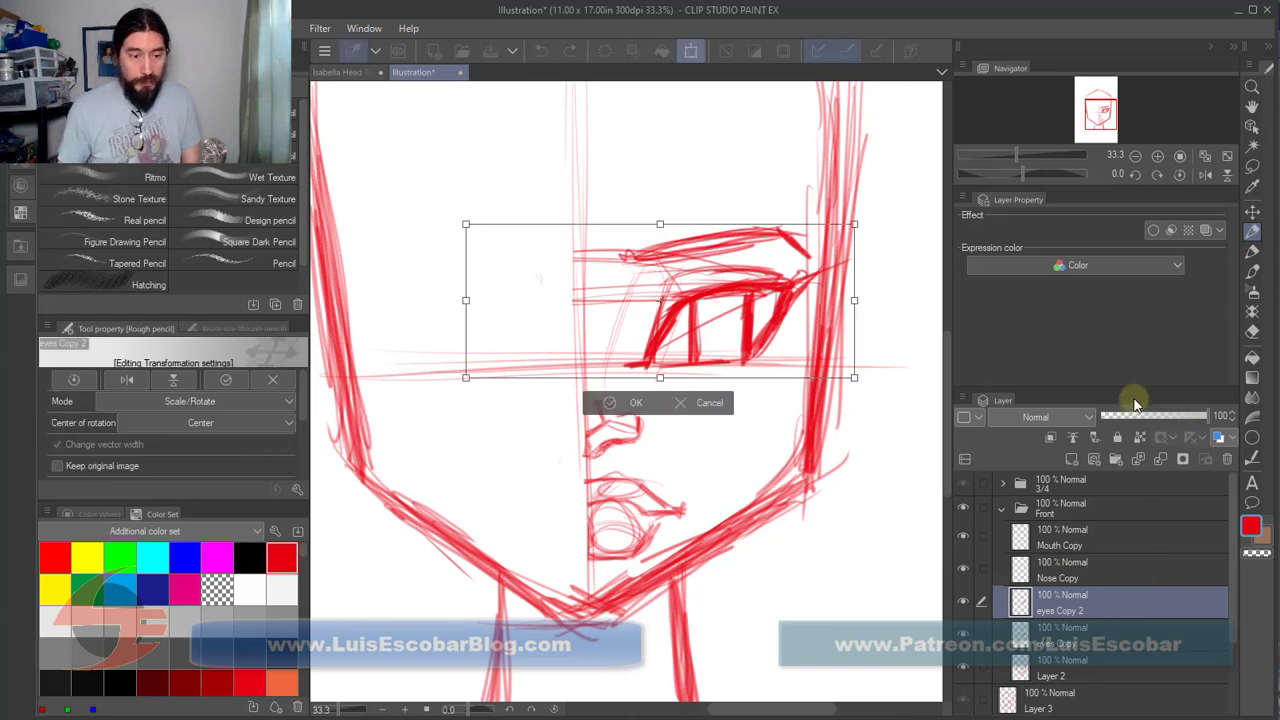
pyautogui.click(126, 380)
pyautogui.click(628, 403)
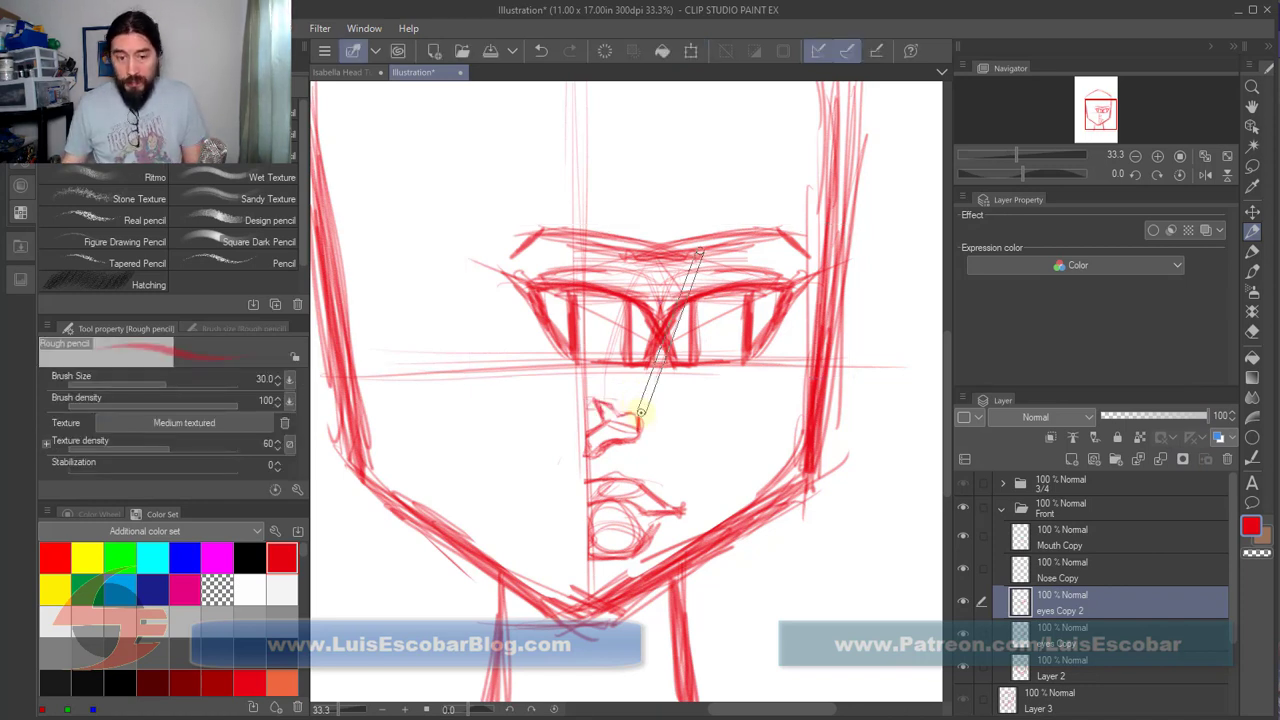
# Step: Move the flipped eye layer to the left side of the face, spacing both eyes evenly around the center line
pyautogui.click(1252, 216)
pyautogui.press('Left')
pyautogui.press('Left')
pyautogui.press('Left')
pyautogui.press('Left')
pyautogui.press('Left')
pyautogui.press('Left')
pyautogui.press('Left')
pyautogui.press('Left')
pyautogui.press('Left')
pyautogui.press('Left')
pyautogui.press('Left')
pyautogui.press('Left')
pyautogui.press('Left')
pyautogui.press('Left')
pyautogui.press('Left')
pyautogui.press('Left')
pyautogui.press('Left')
pyautogui.press('Left')
pyautogui.press('Left')
pyautogui.press('Left')
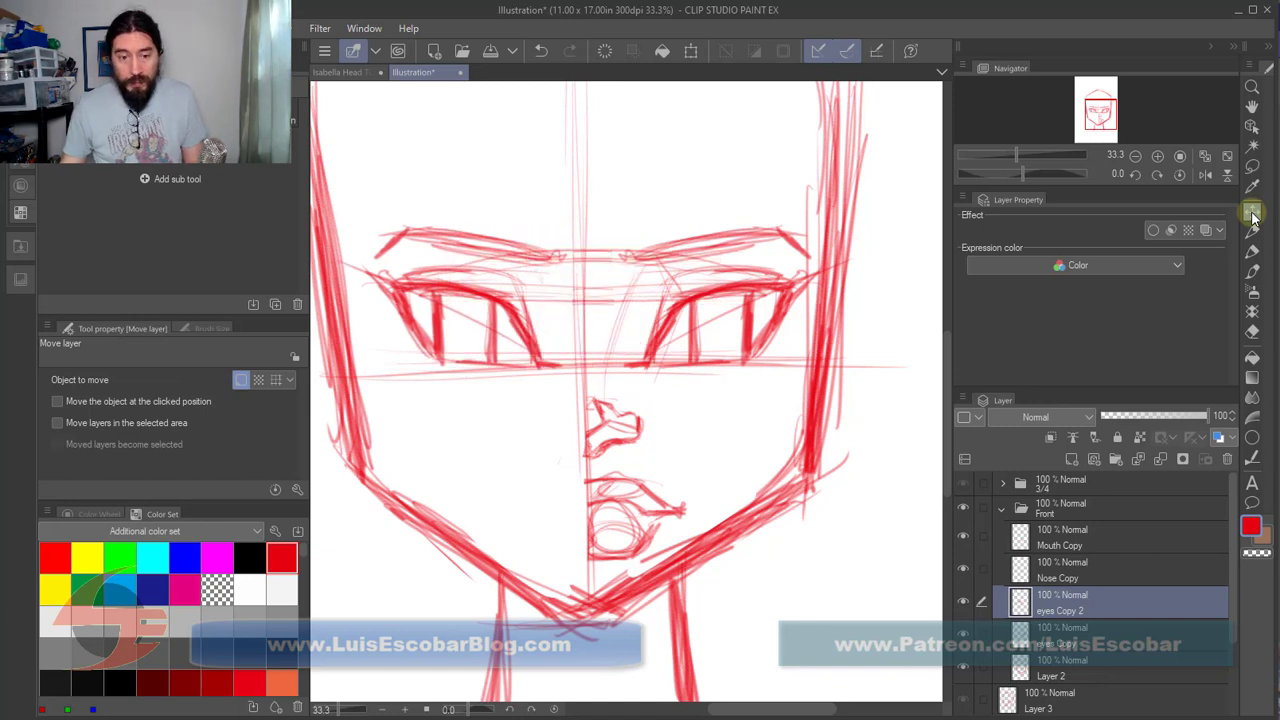
pyautogui.press('Left')
pyautogui.press('Left')
pyautogui.press('Left')
pyautogui.press('Left')
pyautogui.press('Left')
pyautogui.press('Left')
pyautogui.press('Left')
pyautogui.press('Left')
pyautogui.press('Left')
pyautogui.press('Left')
pyautogui.press('Left')
pyautogui.press('Left')
pyautogui.press('Left')
pyautogui.press('Left')
pyautogui.press('Left')
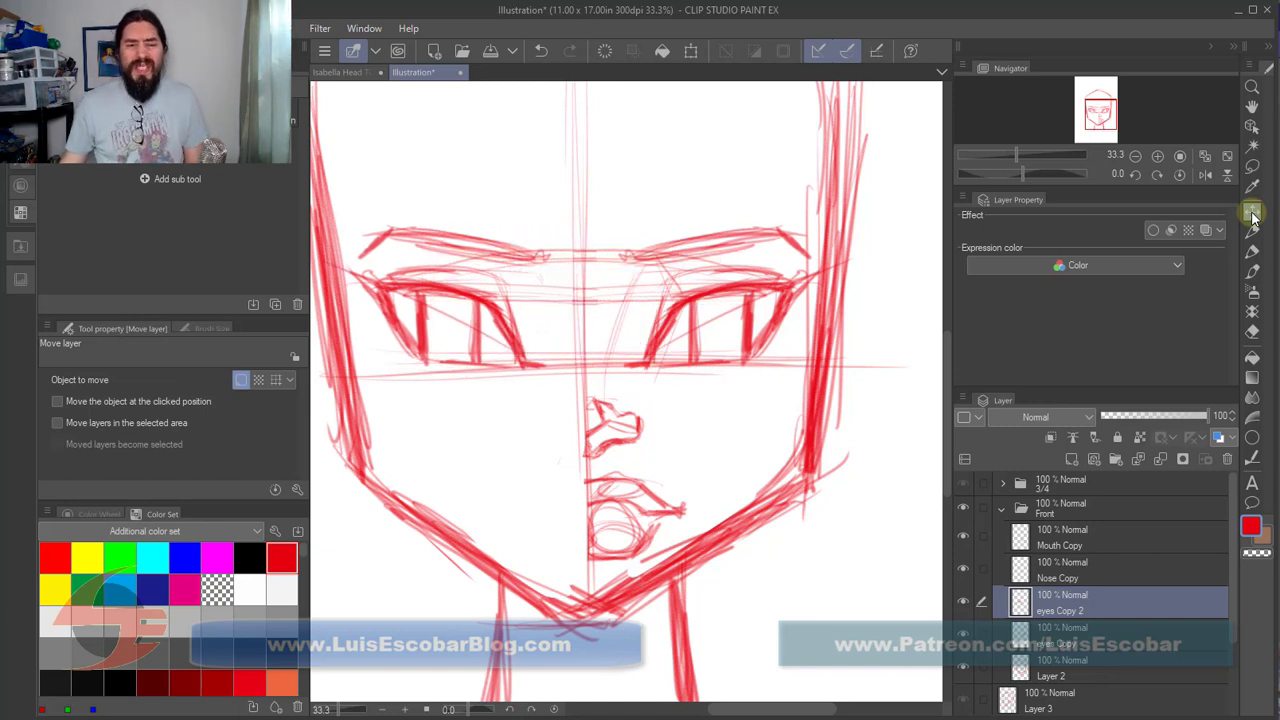
pyautogui.press('Right')
pyautogui.press('Right')
pyautogui.press('Right')
pyautogui.press('Right')
pyautogui.press('Right')
pyautogui.press('Right')
pyautogui.press('Right')
pyautogui.press('Right')
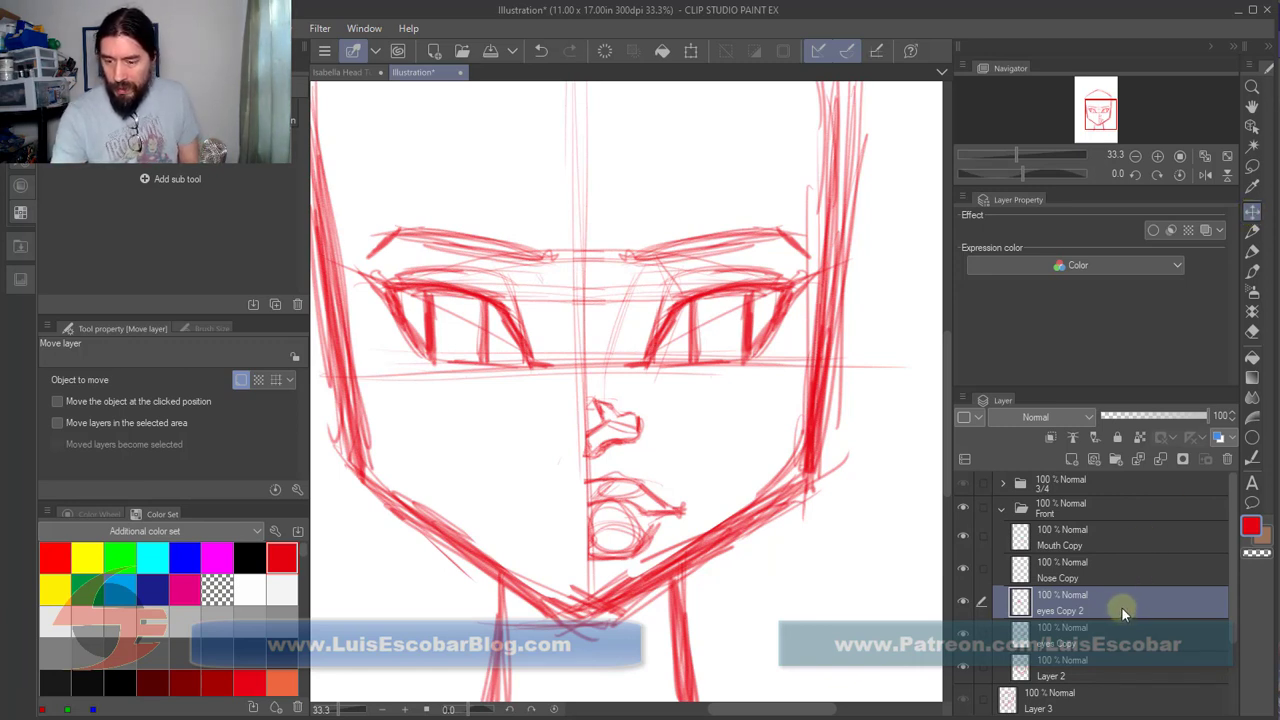
# Step: Duplicate the Nose Copy layer and flip the duplicate horizontally
pyautogui.click(1128, 578)
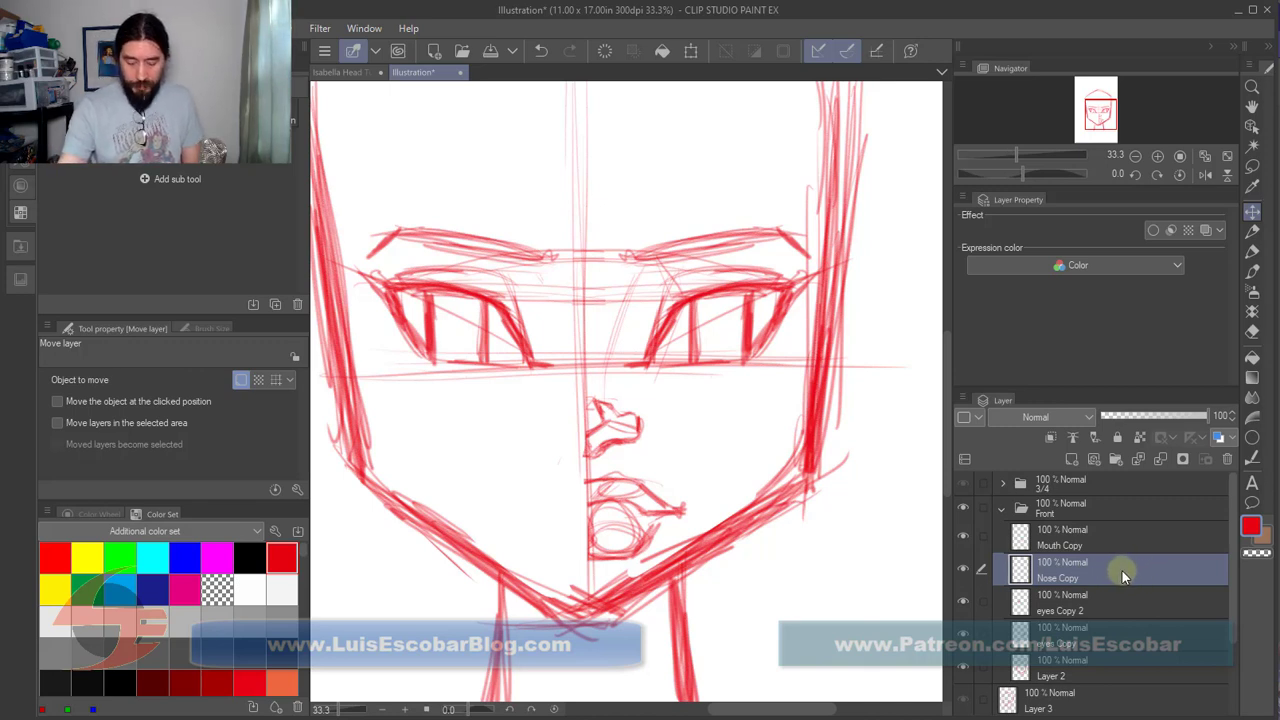
pyautogui.hotkey('ctrl', 'j')
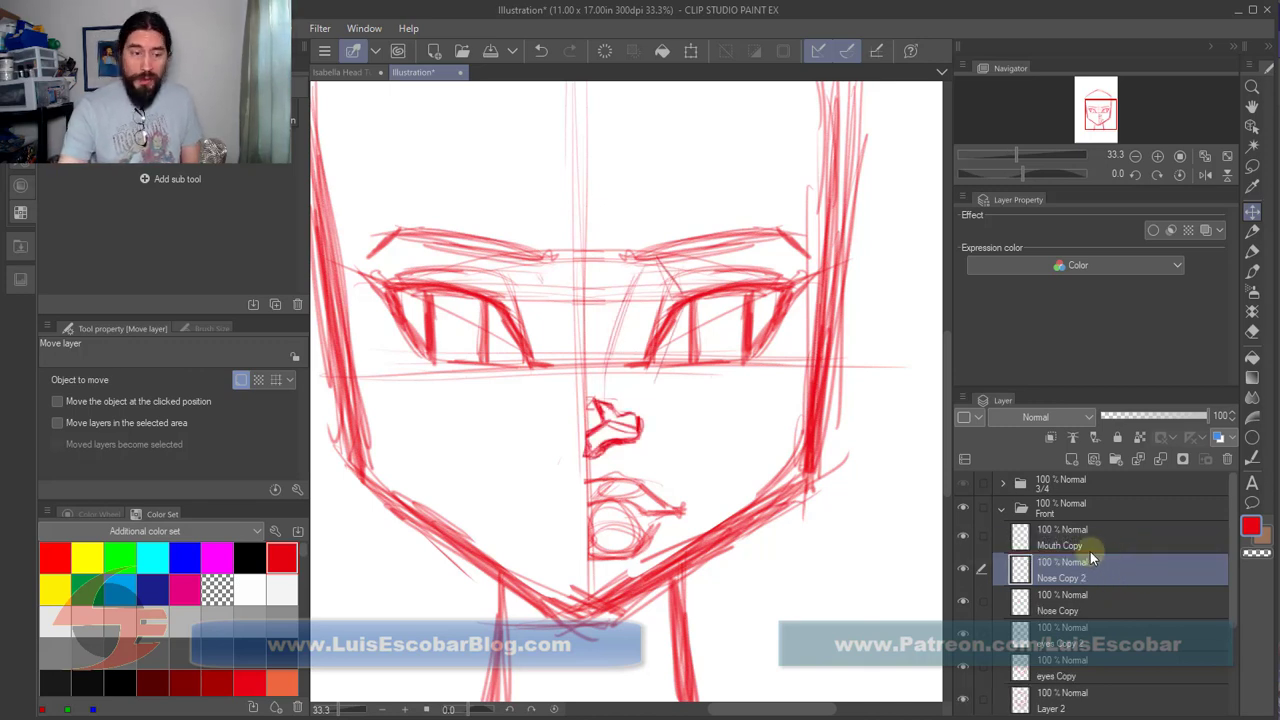
pyautogui.hotkey('ctrl', 't')
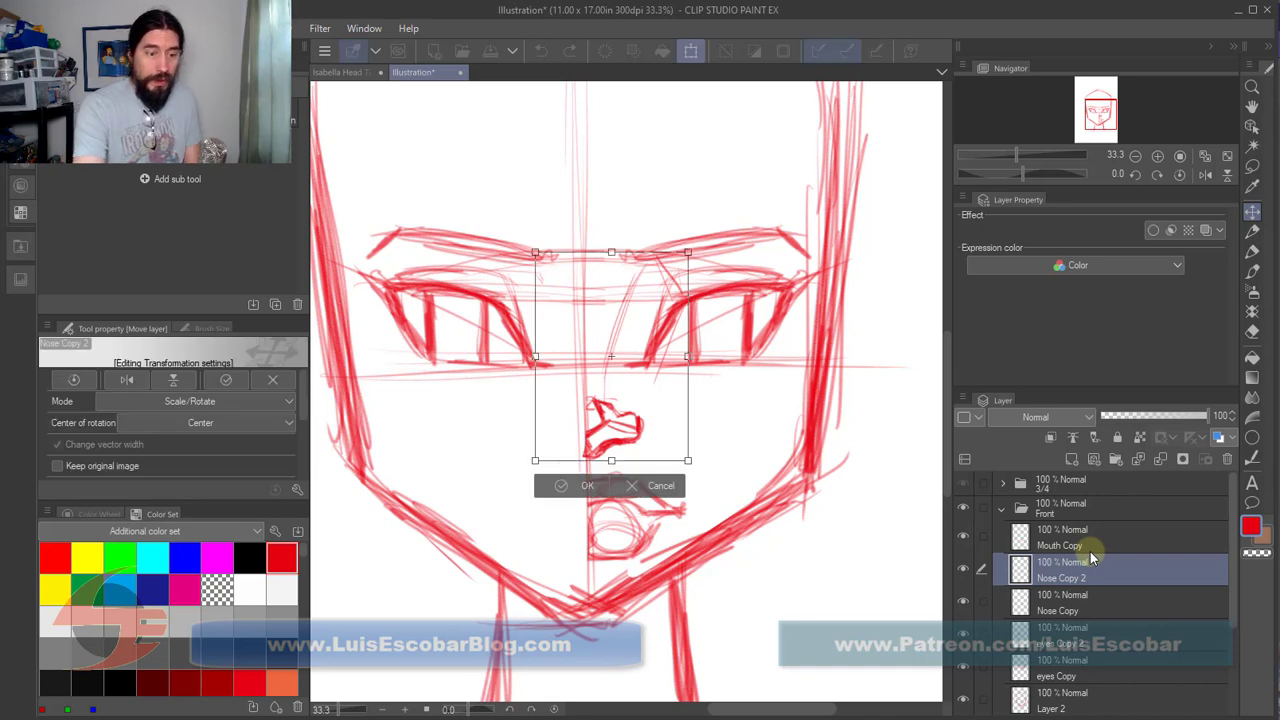
pyautogui.click(126, 381)
# Step: Shift the flipped nose half left until it meets the original half at the center line, and select the Mouth Copy layer
pyautogui.press('Left')
pyautogui.press('Left')
pyautogui.press('Left')
pyautogui.press('Left')
pyautogui.press('Left')
pyautogui.press('Left')
pyautogui.press('Left')
pyautogui.press('Left')
pyautogui.press('Left')
pyautogui.press('Left')
pyautogui.press('Left')
pyautogui.press('Left')
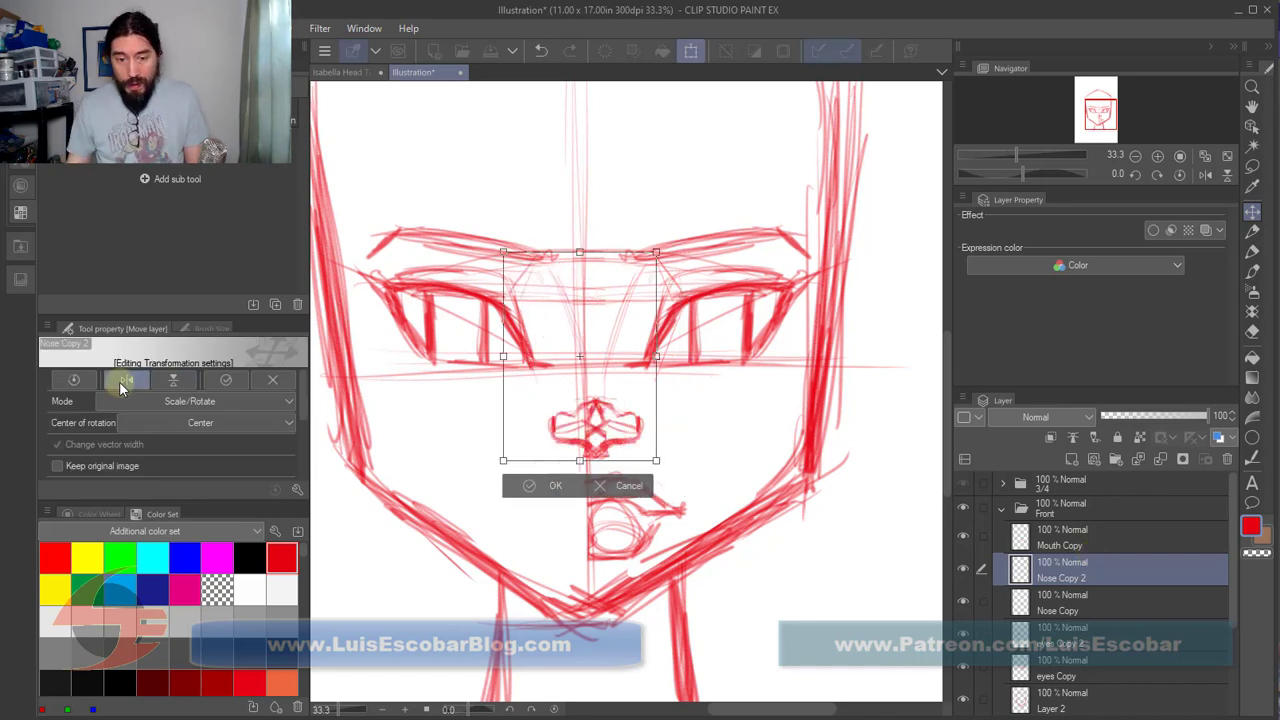
pyautogui.press('Right')
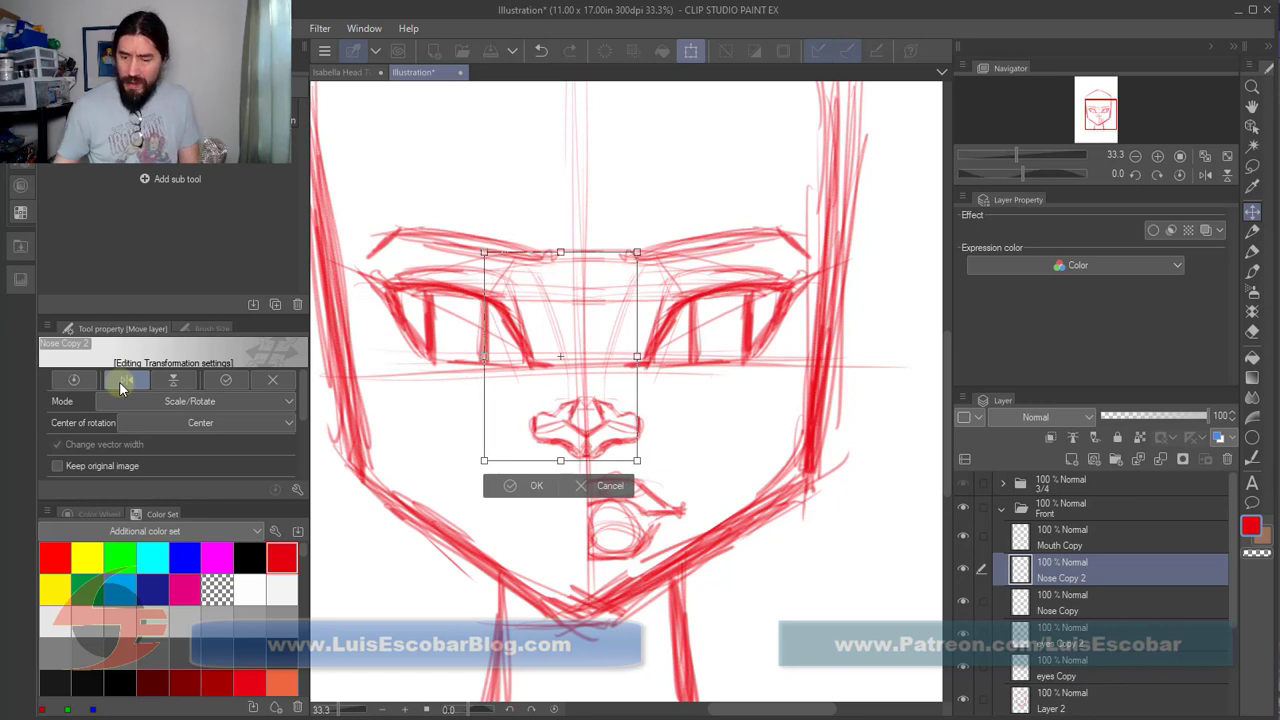
pyautogui.press('Return')
pyautogui.click(1125, 545)
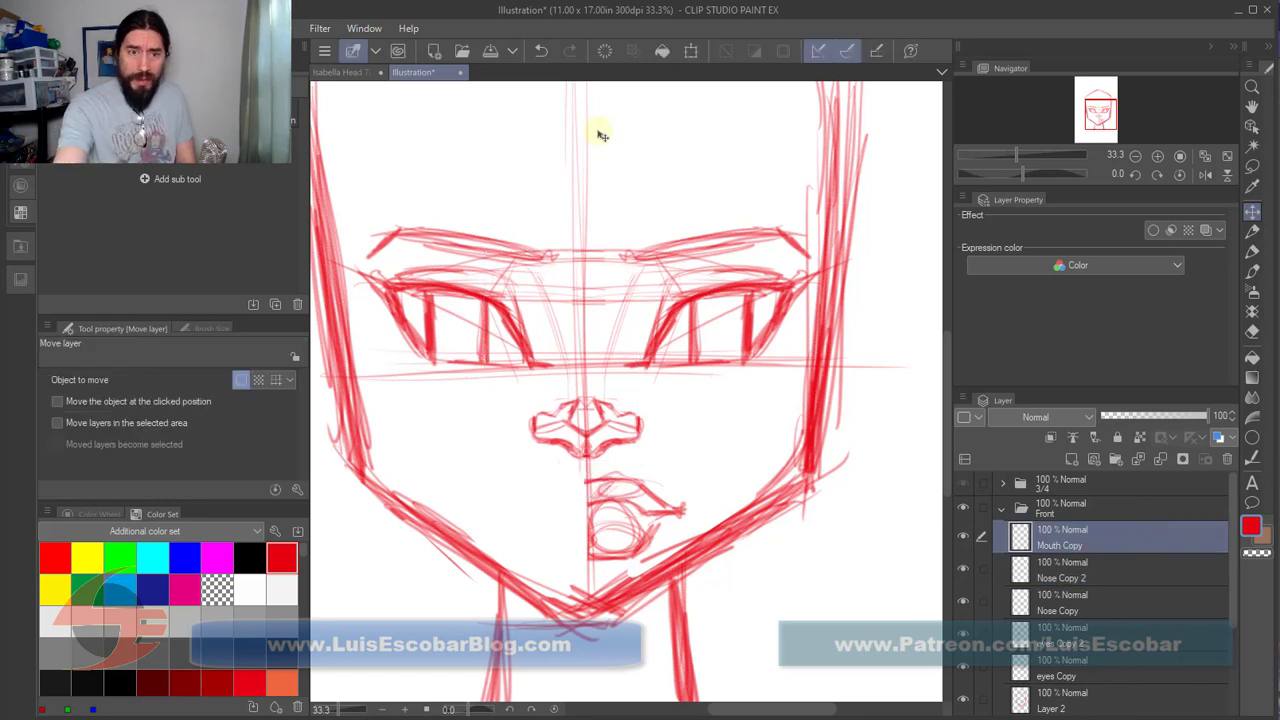
pyautogui.hotkey('ctrl', 't')
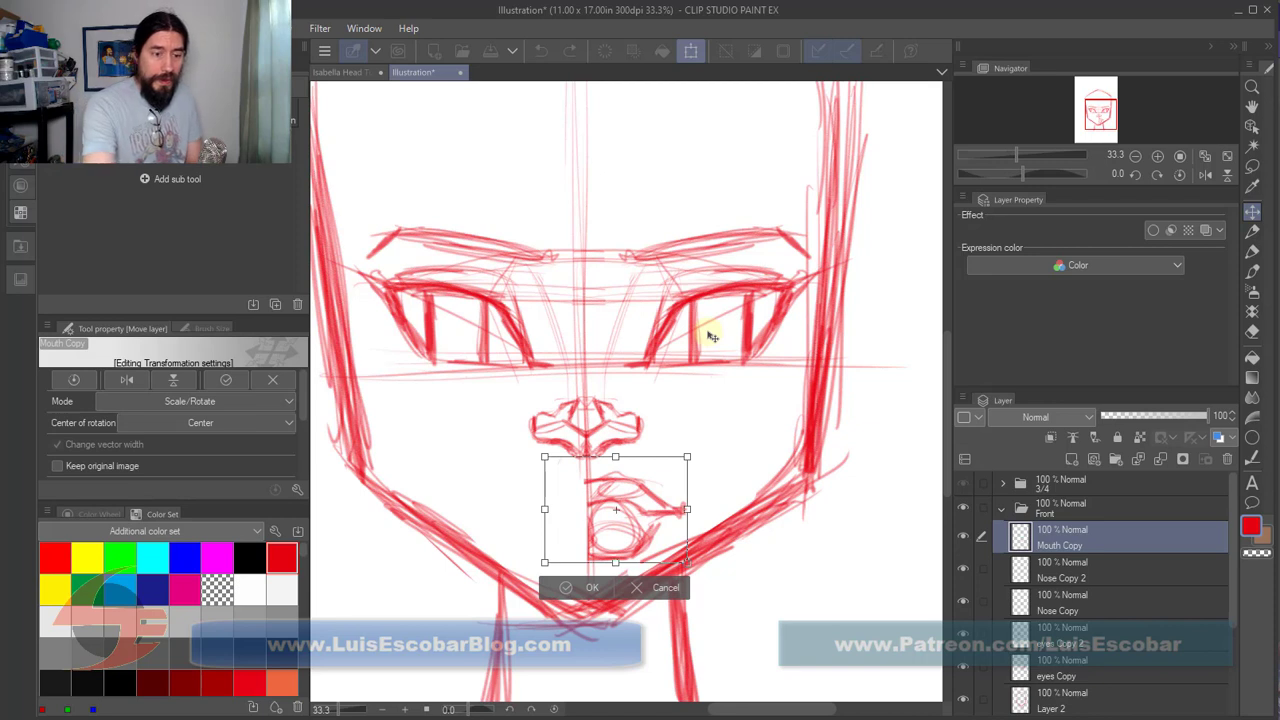
pyautogui.click(127, 379)
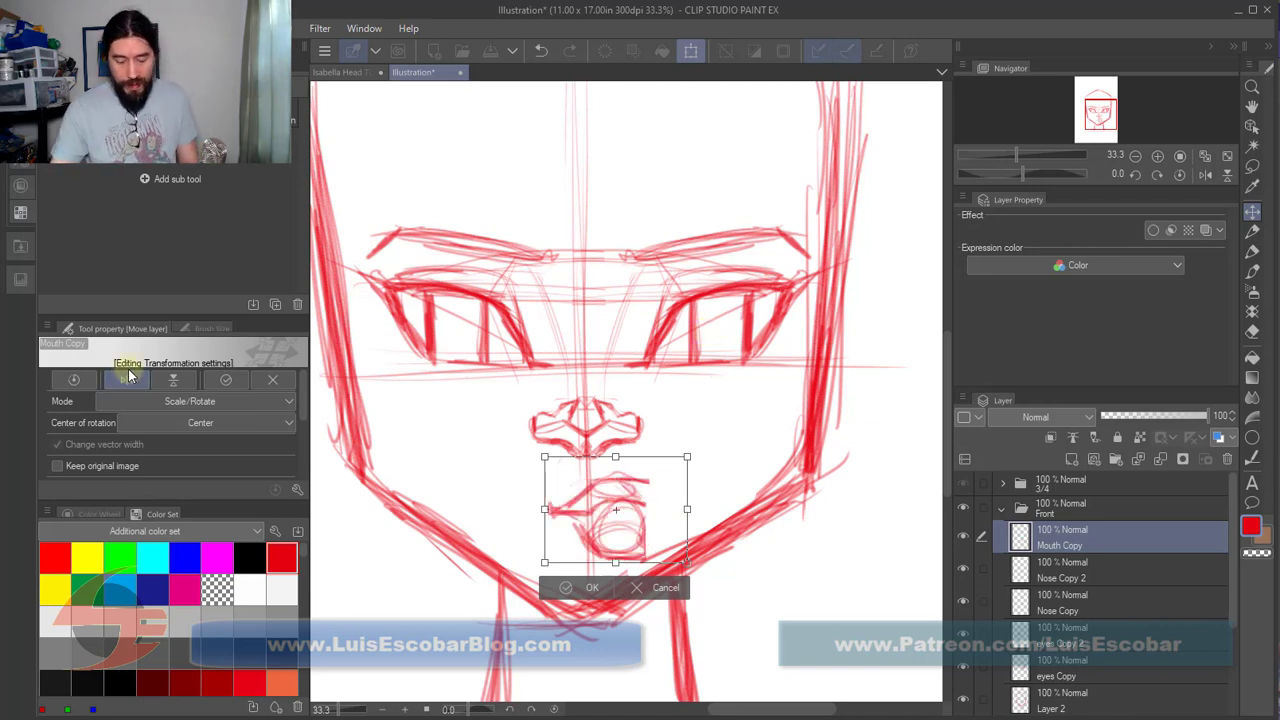
pyautogui.press('Left')
pyautogui.press('Left')
pyautogui.press('Left')
pyautogui.press('Left')
pyautogui.press('Left')
pyautogui.press('Left')
pyautogui.press('Left')
pyautogui.press('Left')
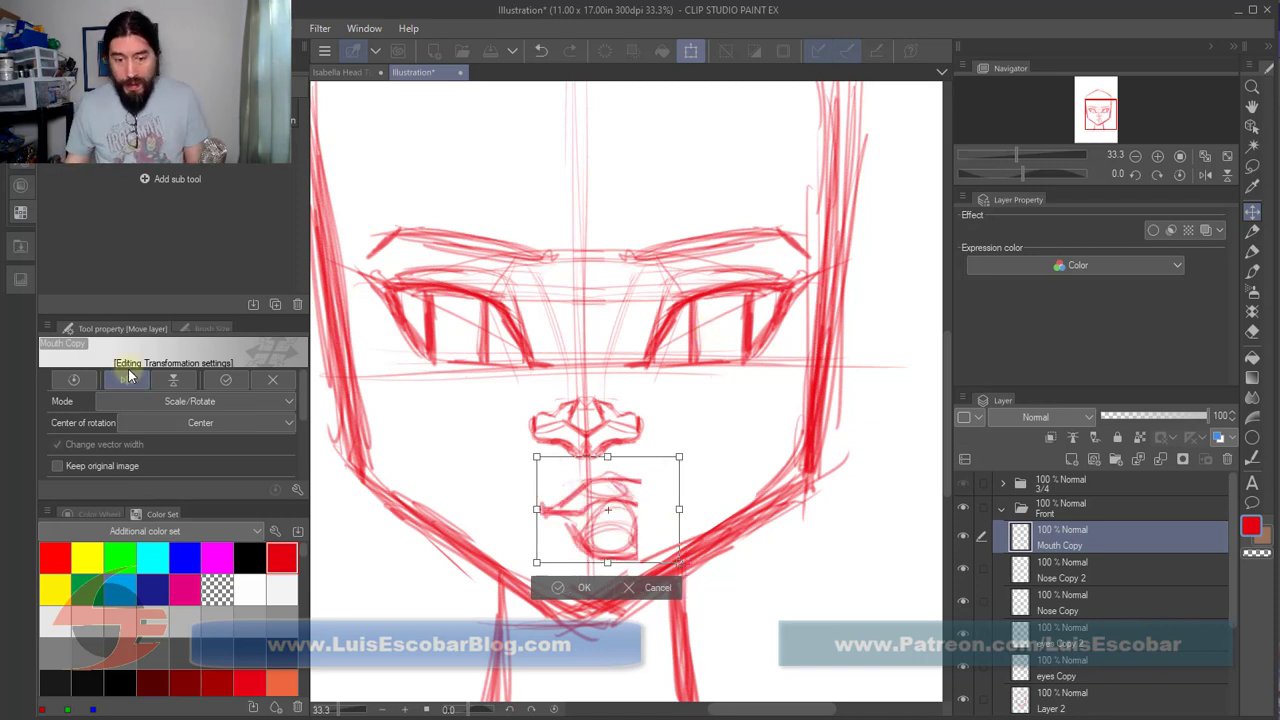
pyautogui.hotkey('ctrl', 'z')
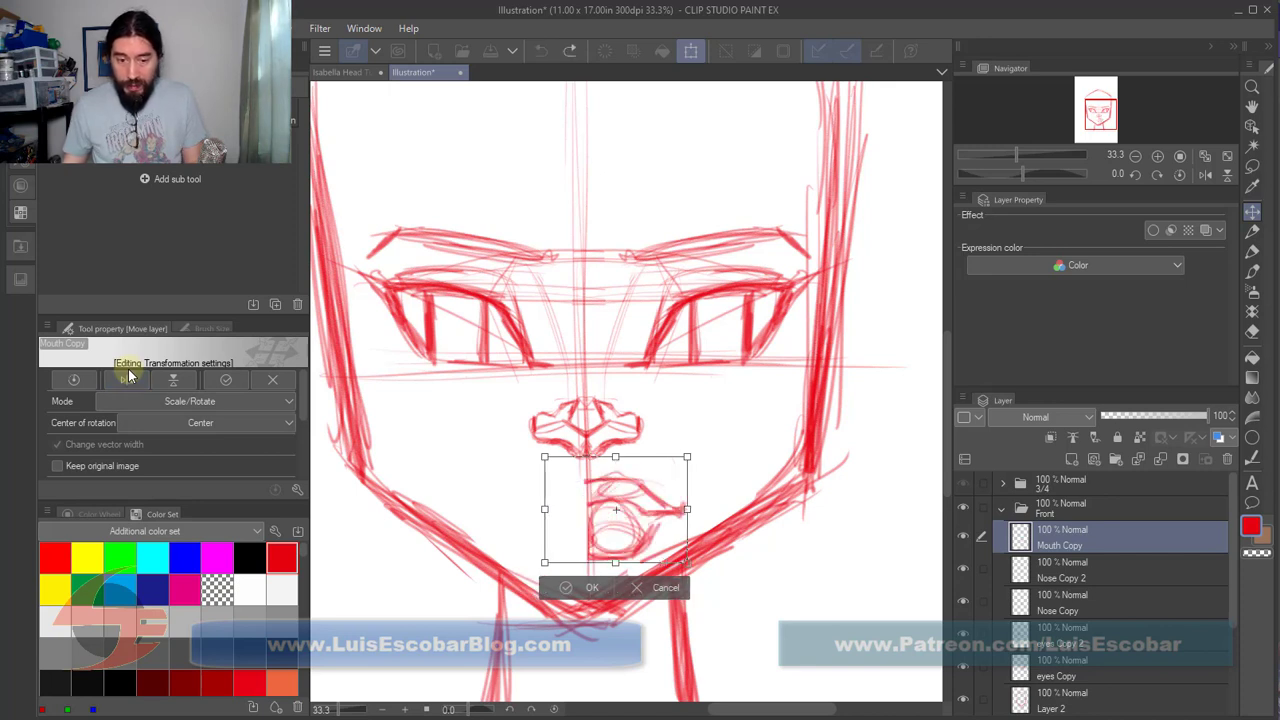
pyautogui.click(590, 587)
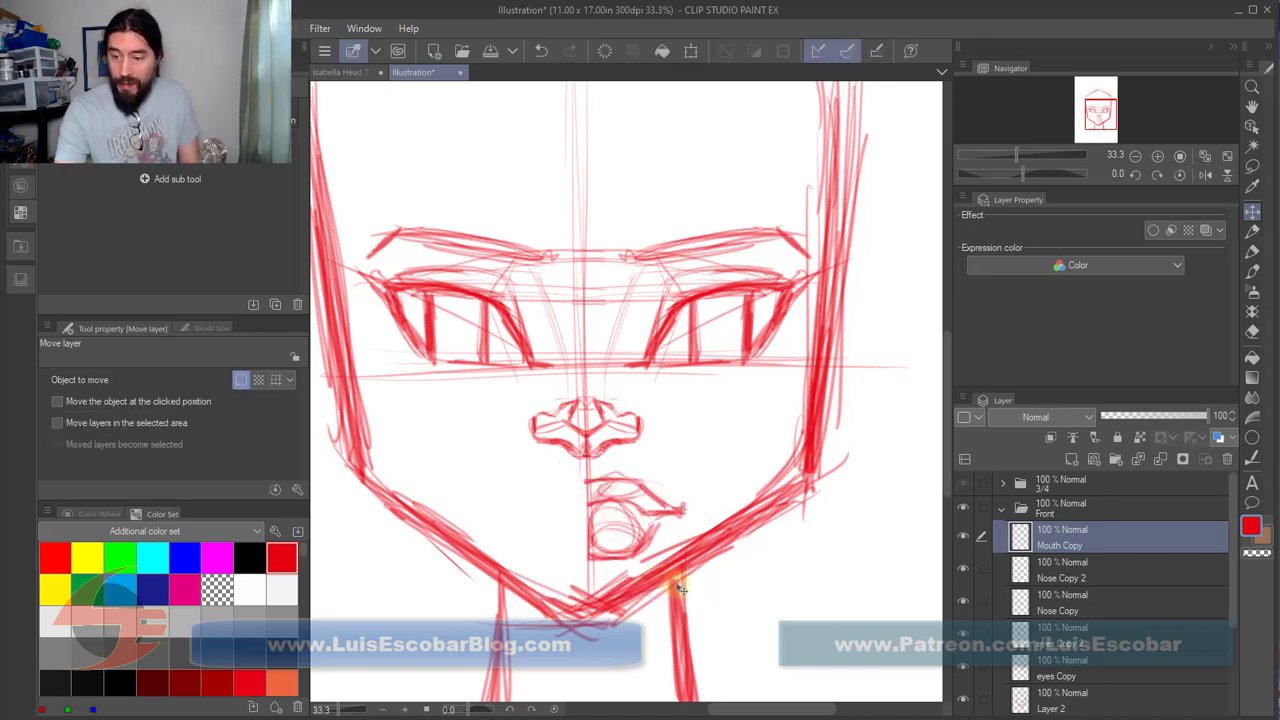
# Step: Duplicate the Mouth Copy layer and flip the duplicate horizontally
pyautogui.hotkey('ctrl', 'c')
pyautogui.hotkey('ctrl', 'v')
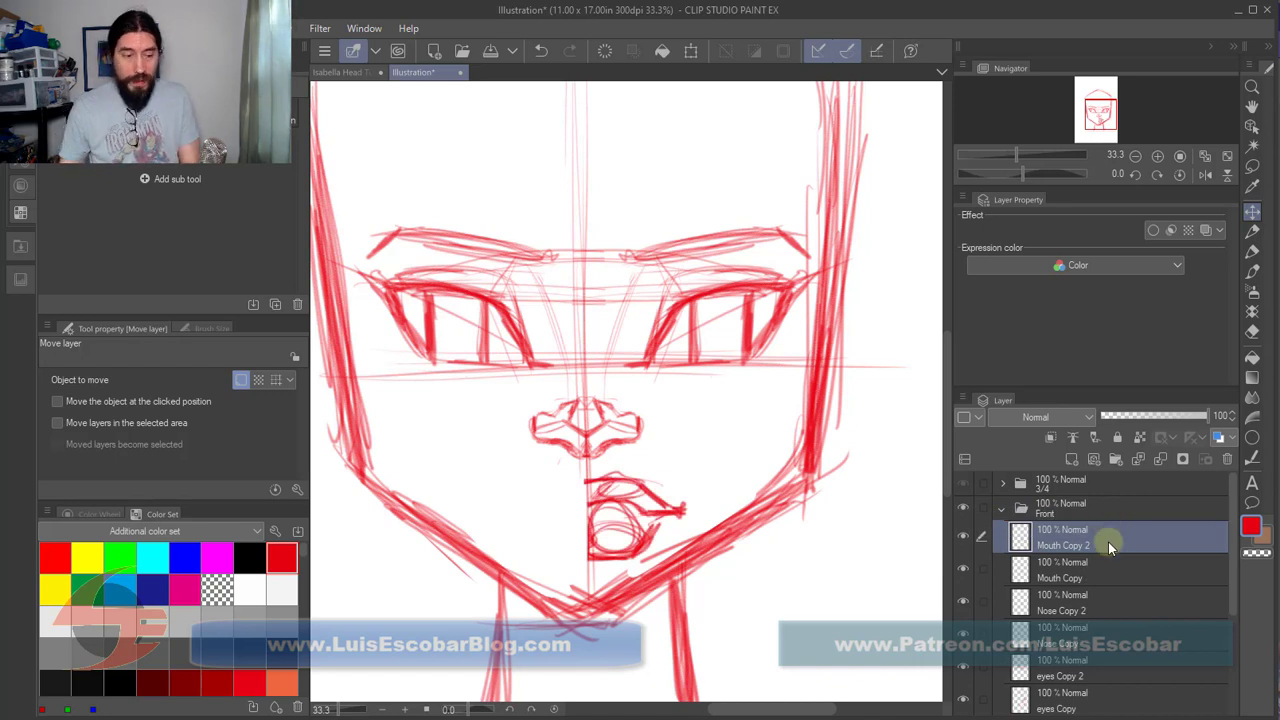
pyautogui.hotkey('ctrl', 't')
pyautogui.click(118, 381)
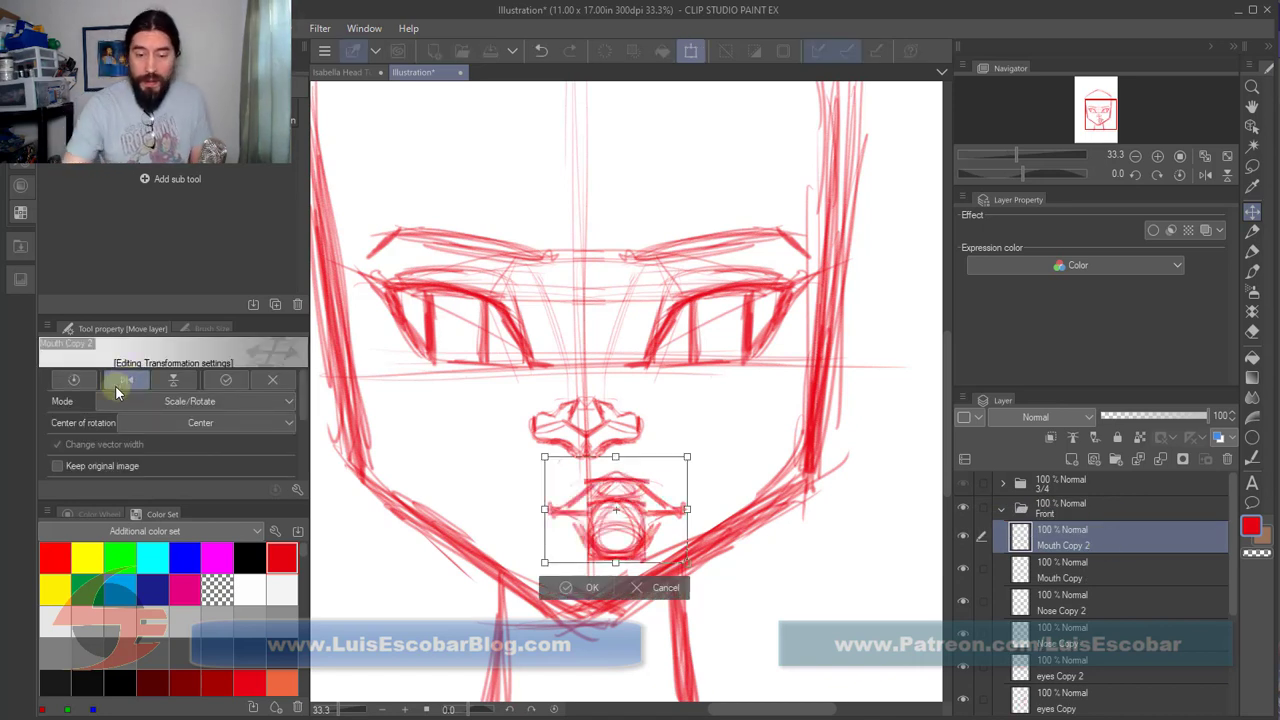
# Step: Shift the flipped mouth half left until it meets the original half at the face's center line
pyautogui.hotkey('shift', 'Left')
pyautogui.hotkey('shift', 'Left')
pyautogui.hotkey('shift', 'Left')
pyautogui.hotkey('shift', 'Left')
pyautogui.hotkey('shift', 'Left')
pyautogui.hotkey('shift', 'Left')
pyautogui.hotkey('shift', 'Left')
pyautogui.hotkey('shift', 'Left')
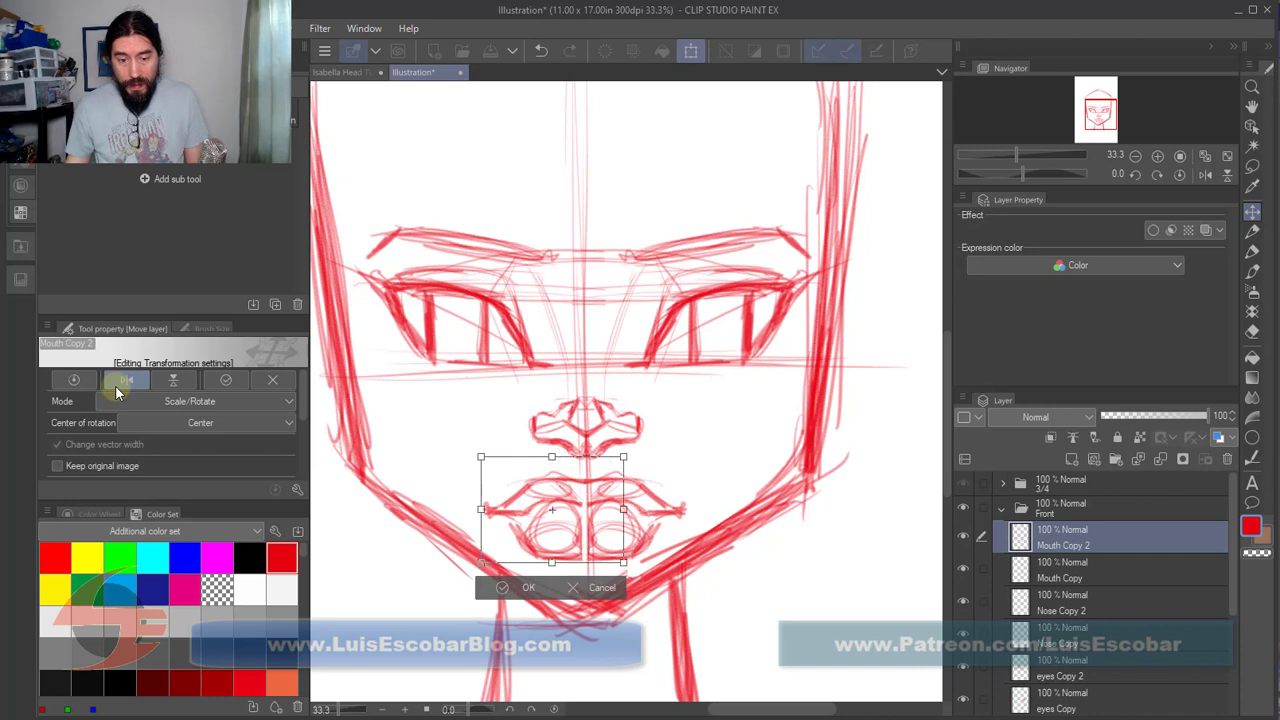
pyautogui.press('Right')
pyautogui.press('Right')
pyautogui.press('Right')
pyautogui.press('Right')
pyautogui.press('Right')
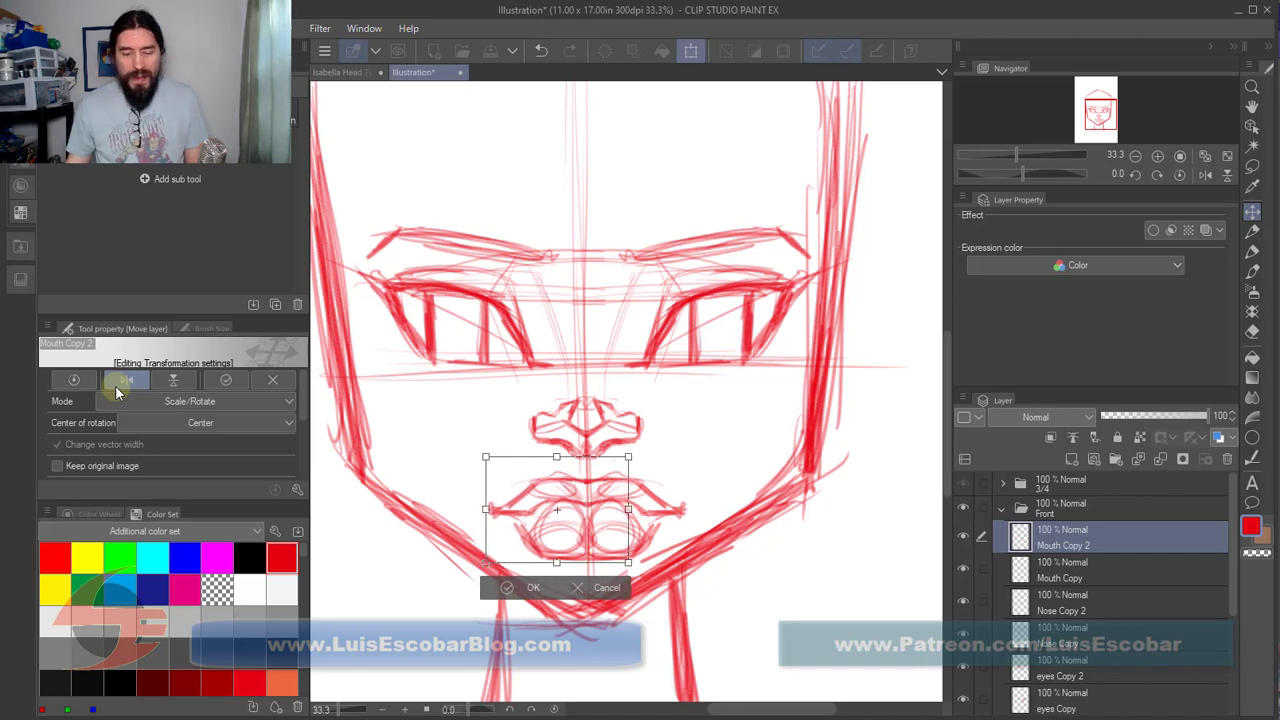
pyautogui.press('Return')
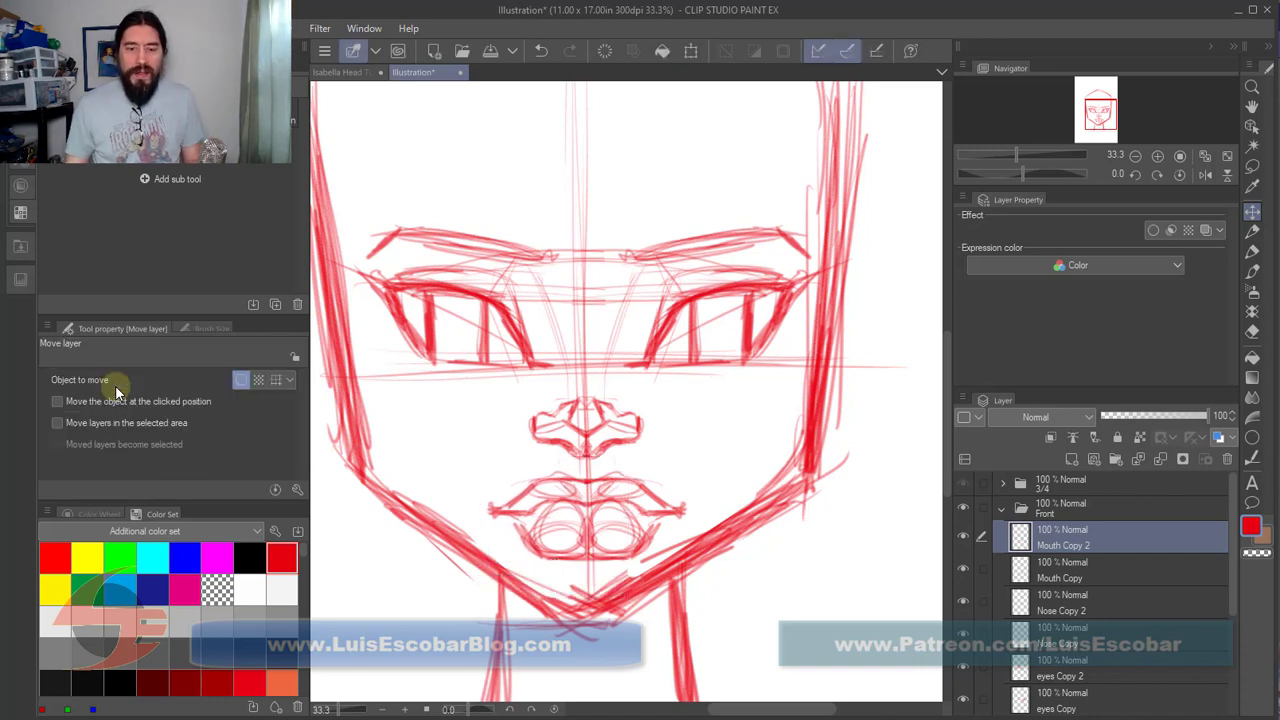
# Step: Merge the eyes Copy 2 and eyes Copy layers into a single layer
pyautogui.scroll(-3, 862, 478)
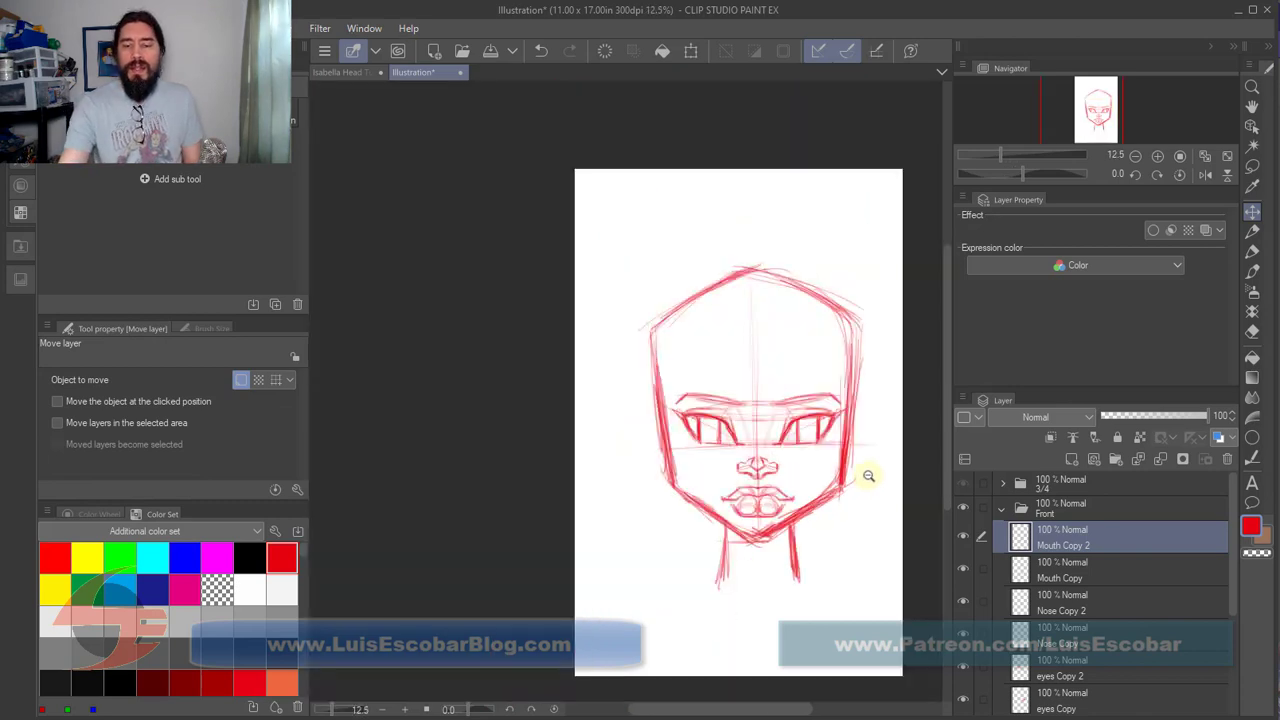
pyautogui.scroll(5, 862, 480)
pyautogui.scroll(-2, 834, 500)
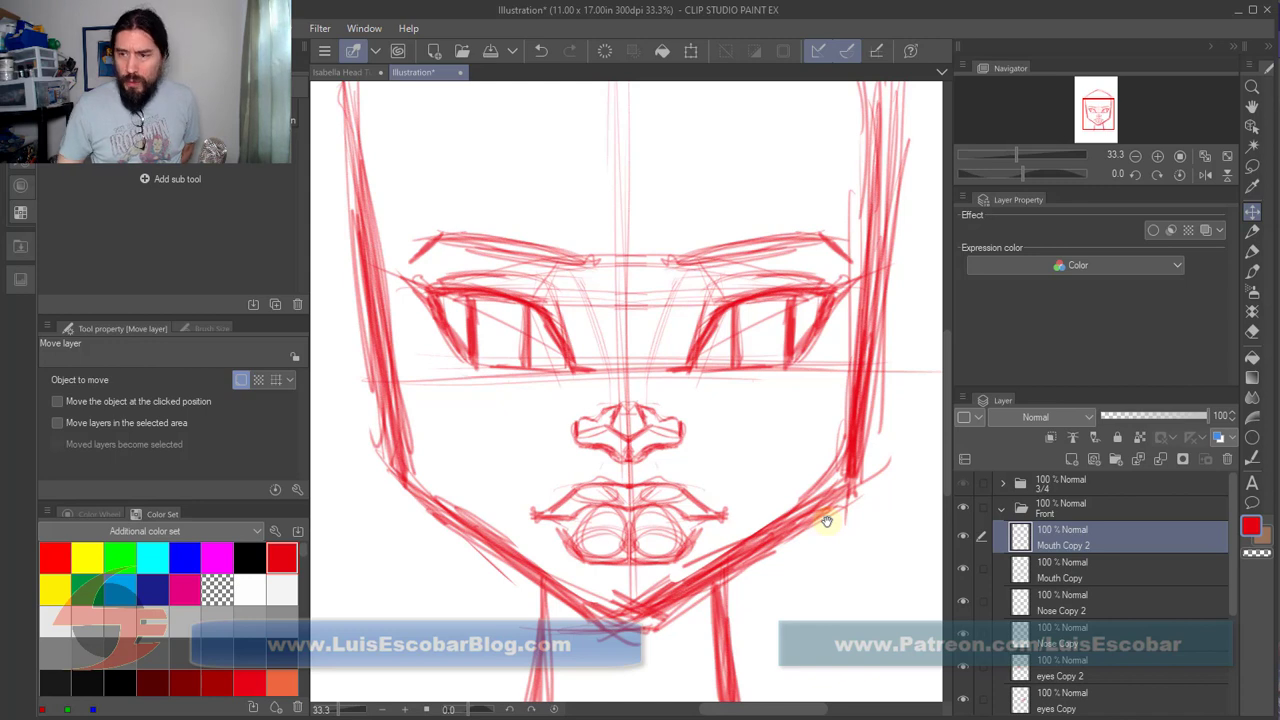
pyautogui.press('p')
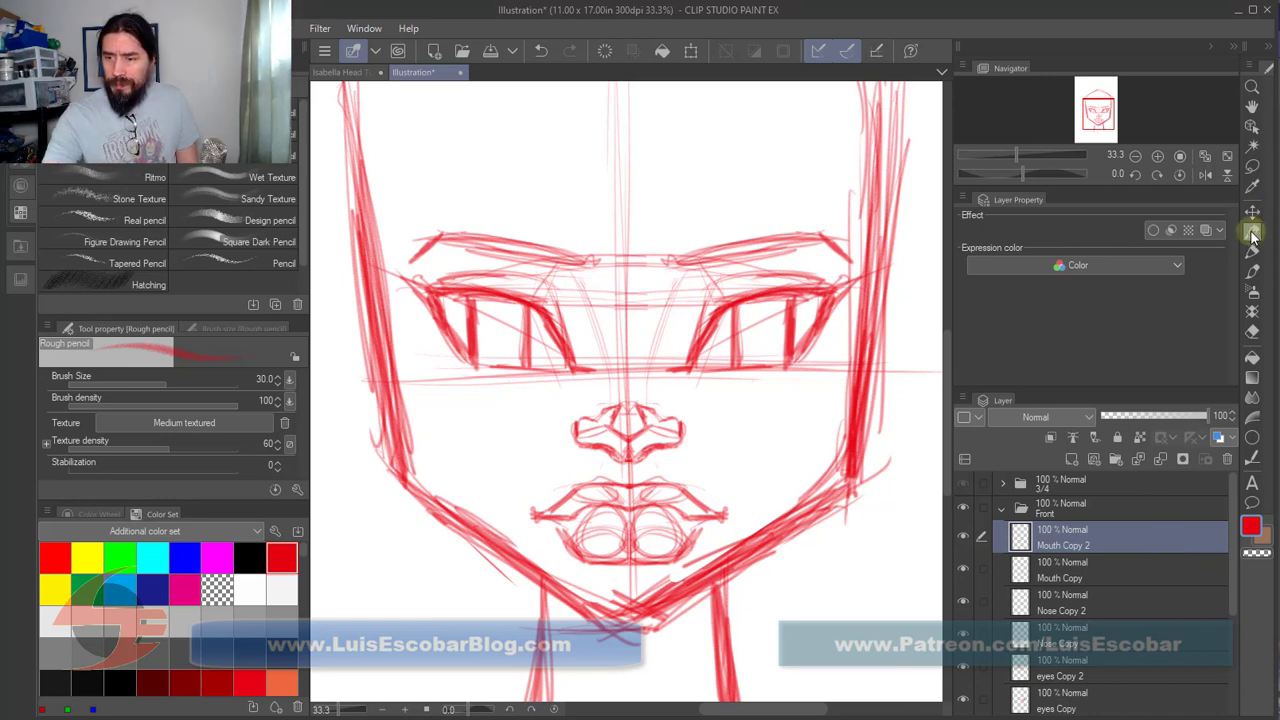
pyautogui.click(1110, 659)
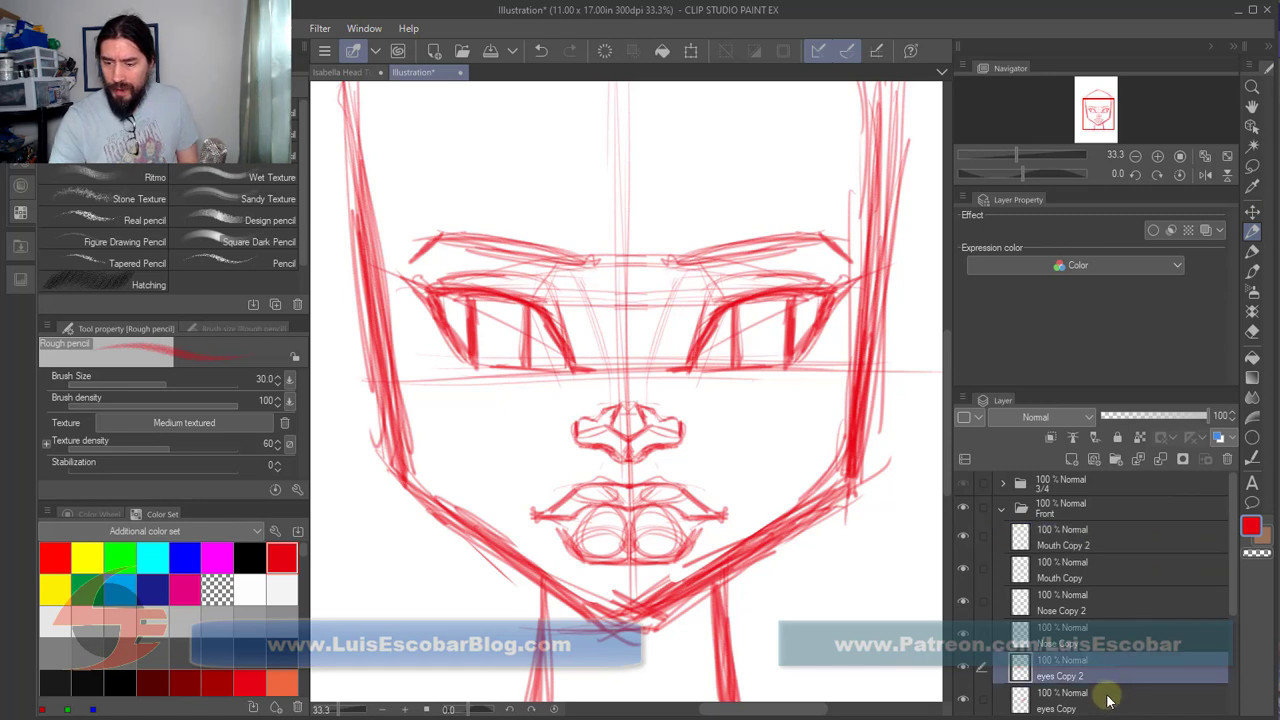
pyautogui.keyDown('ctrl'); pyautogui.click(1103, 695); pyautogui.keyUp('ctrl')
pyautogui.rightClick(1120, 660)
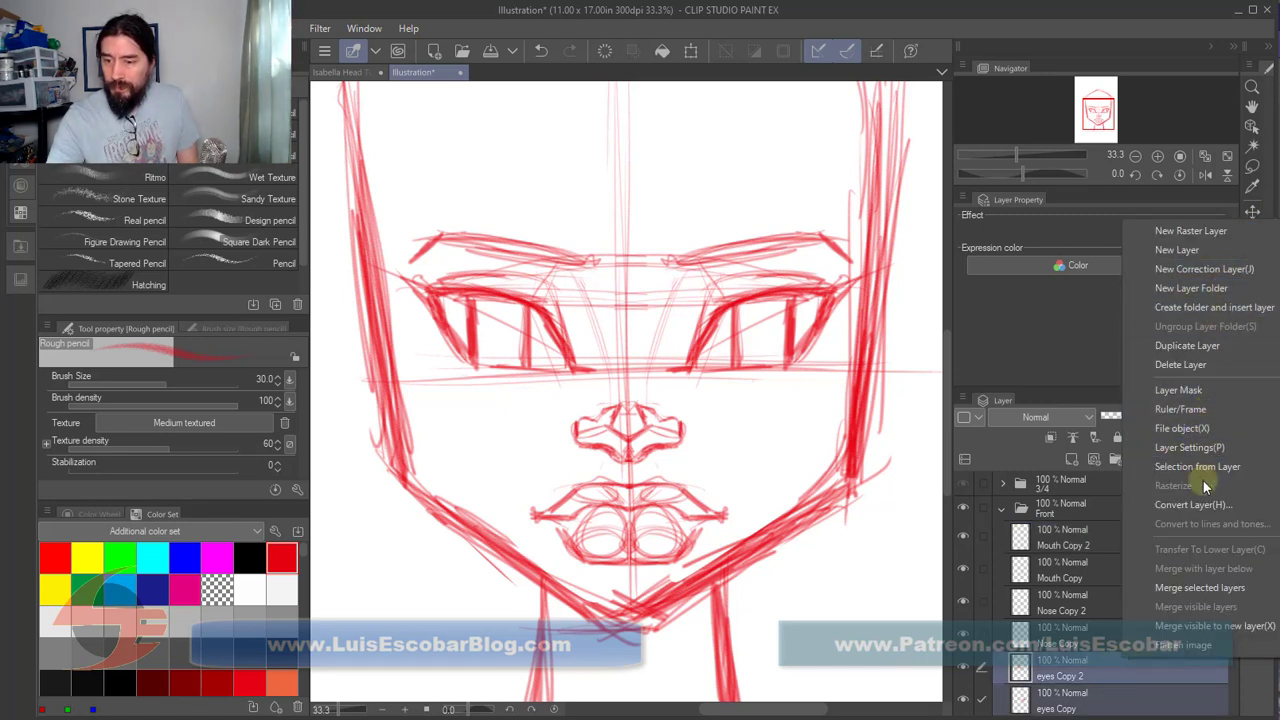
pyautogui.click(1205, 590)
# Step: Merge the Mouth Copy 2 and Mouth Copy layers into a single layer
pyautogui.click(1140, 540)
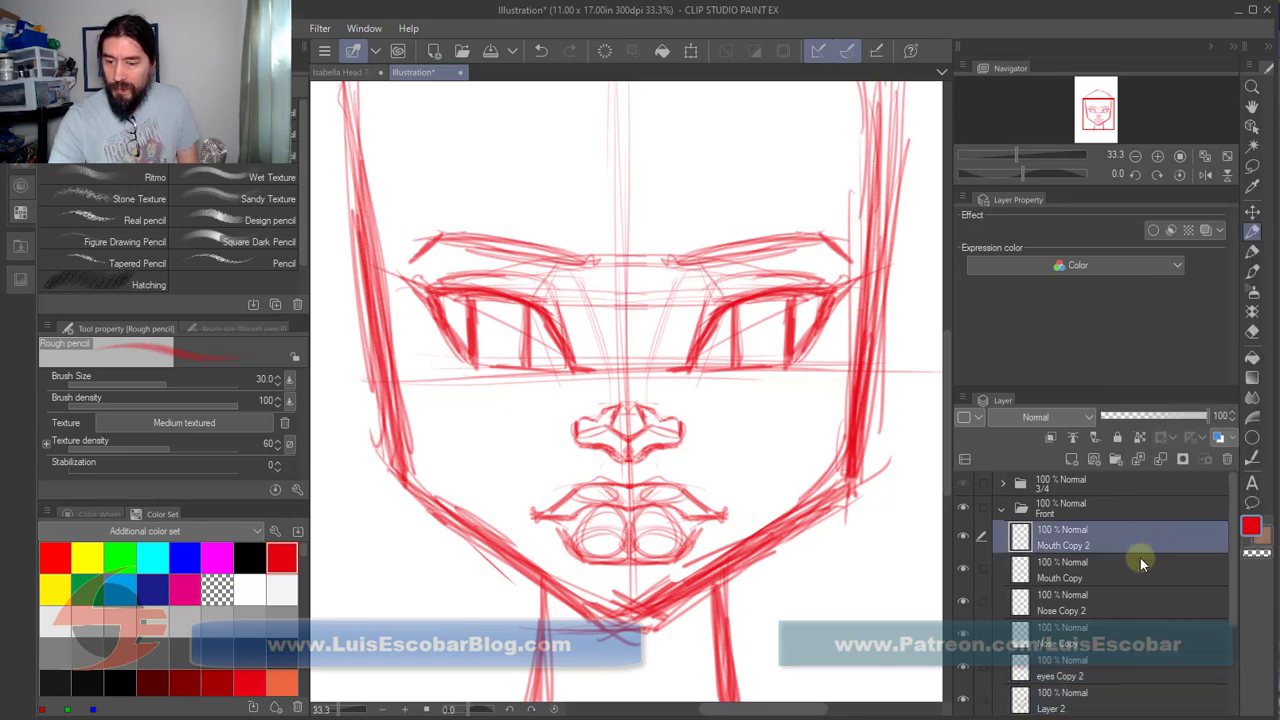
pyautogui.keyDown('ctrl'); pyautogui.click(1140, 560); pyautogui.keyUp('ctrl')
pyautogui.rightClick(1145, 551)
pyautogui.click(1205, 486)
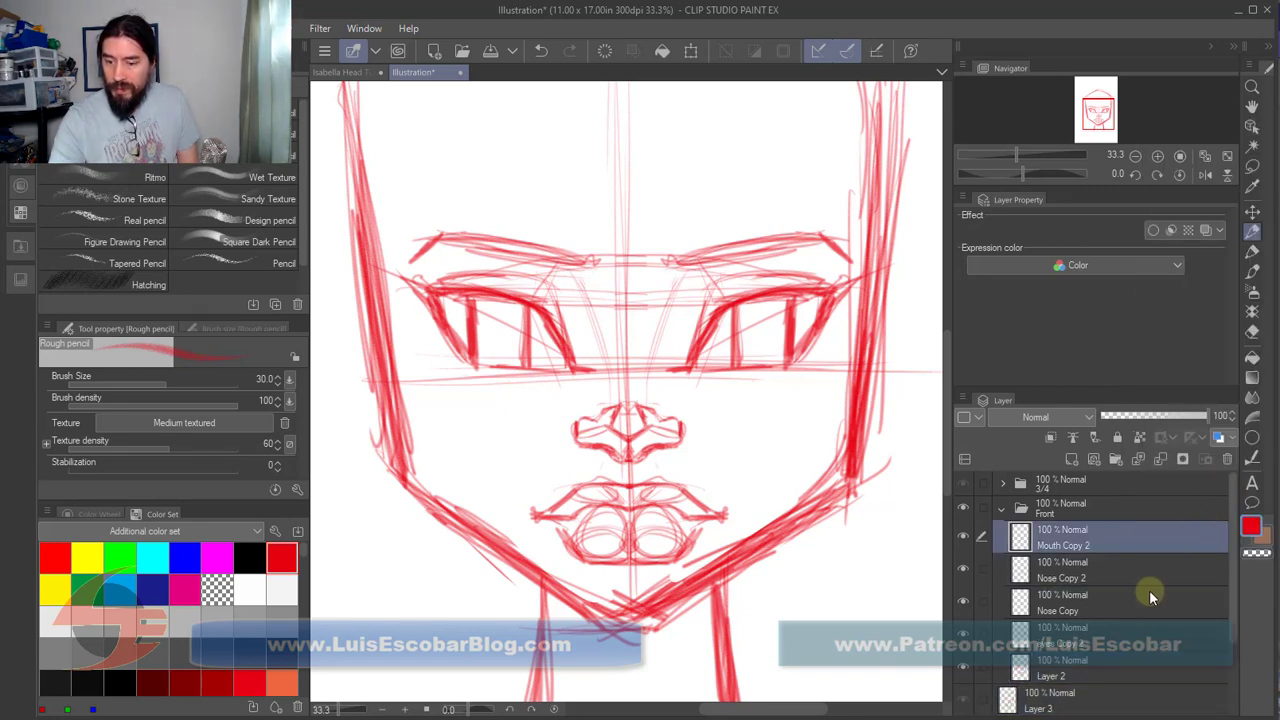
# Step: Merge the Nose Copy 2 and Nose Copy layers into a single layer
pyautogui.click(1149, 592)
pyautogui.keyDown('ctrl'); pyautogui.click(1148, 567); pyautogui.keyUp('ctrl')
pyautogui.rightClick(1147, 565)
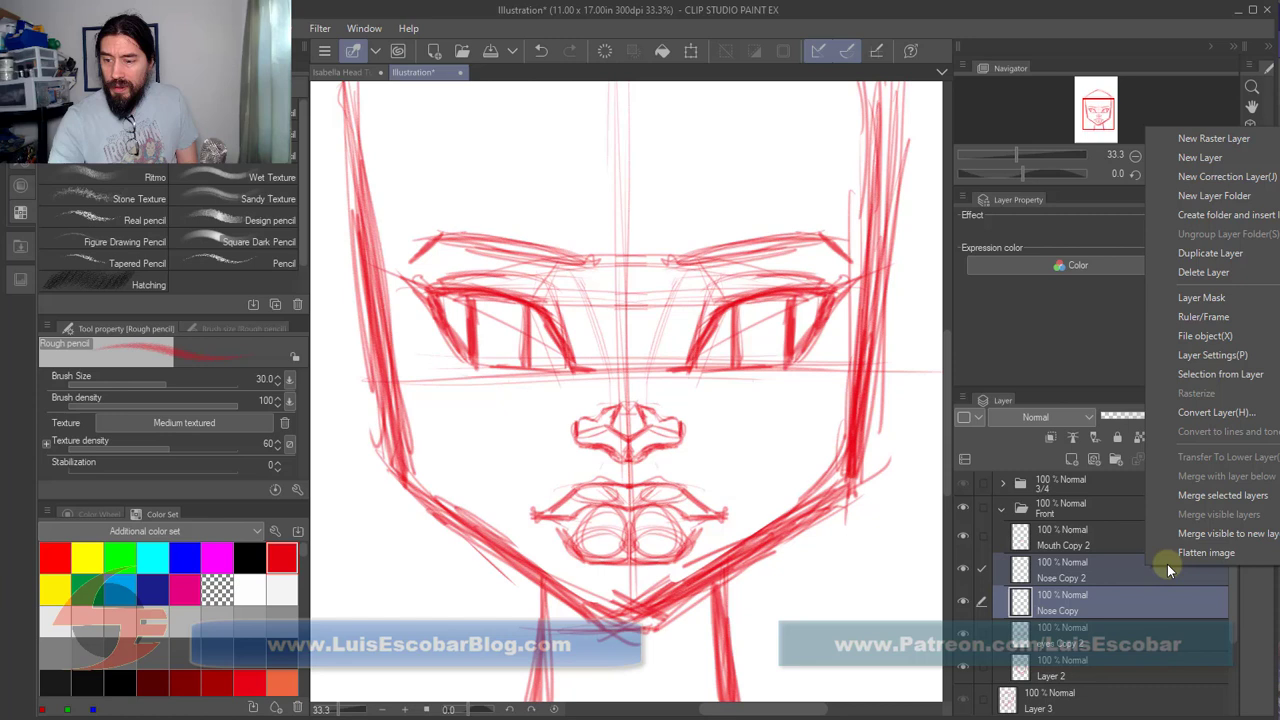
pyautogui.click(1222, 494)
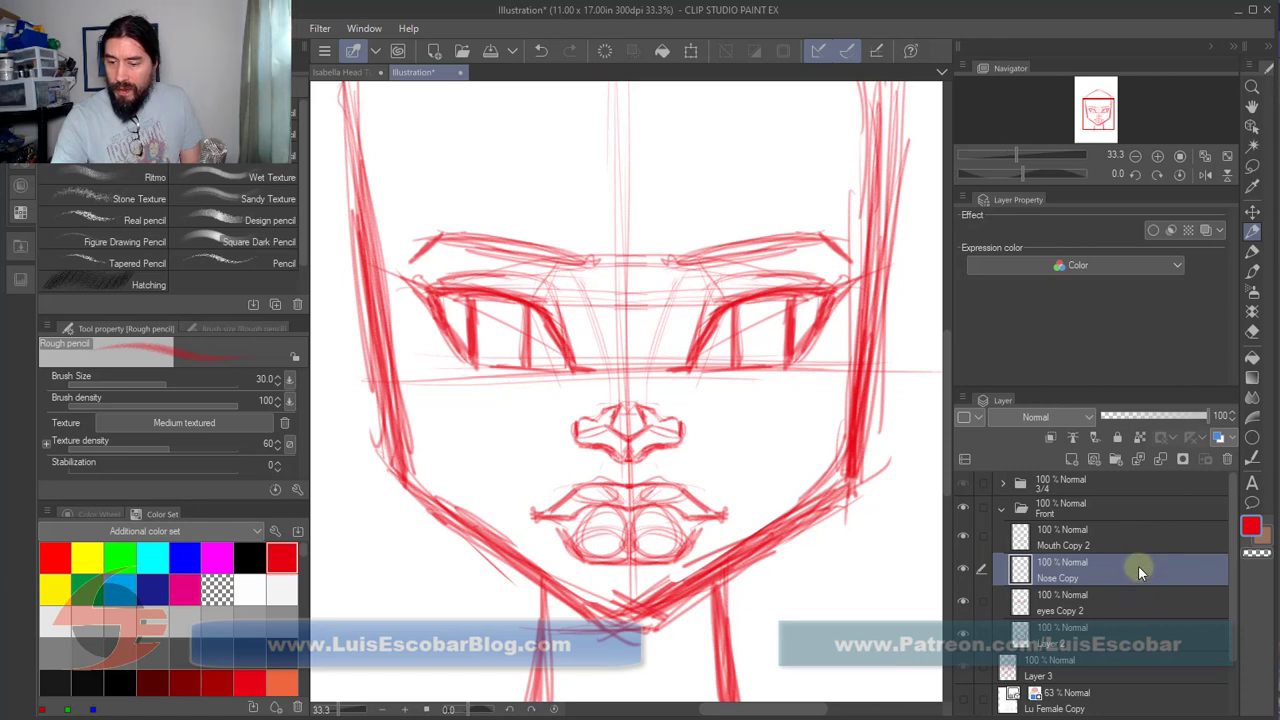
# Step: On the eyes Copy 2 layer, clear the old iris lines and redraw the right-side iris closer to the nose with the Rough pencil
pyautogui.click(1132, 601)
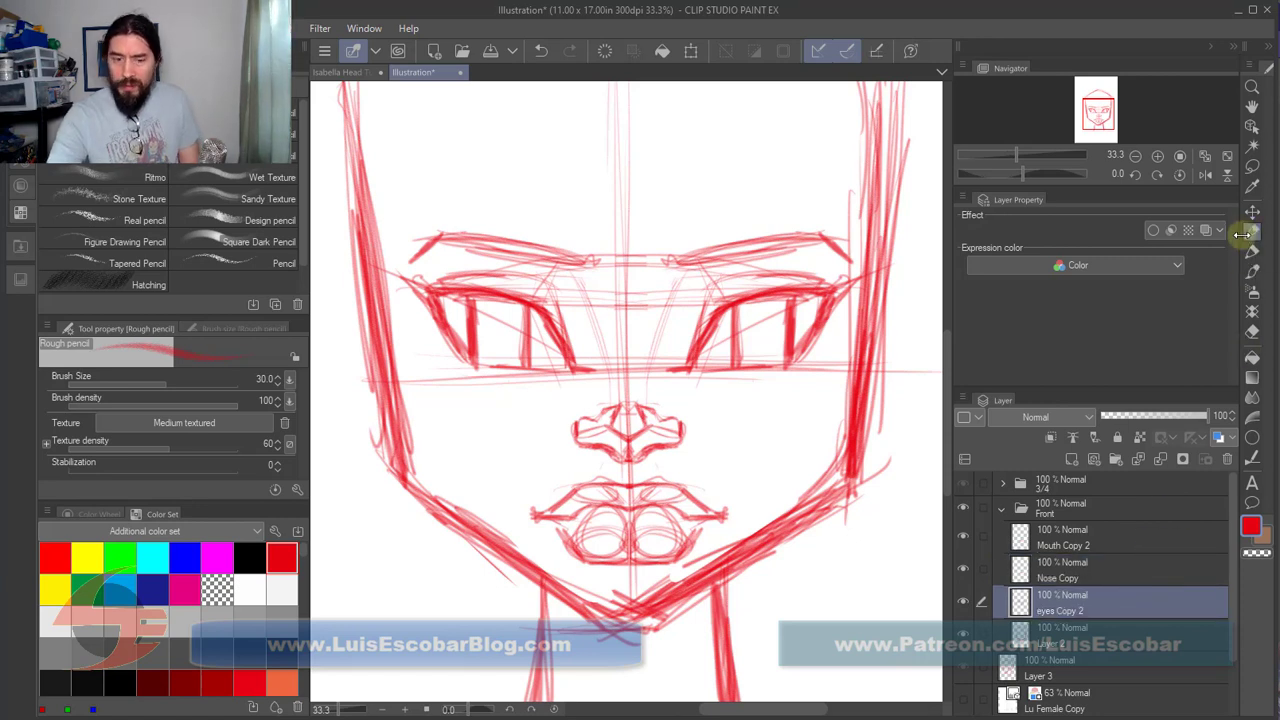
pyautogui.keyDown('alt'); pyautogui.click(838, 448); pyautogui.keyUp('alt')
pyautogui.moveTo(836, 456); pyautogui.dragTo(826, 494)
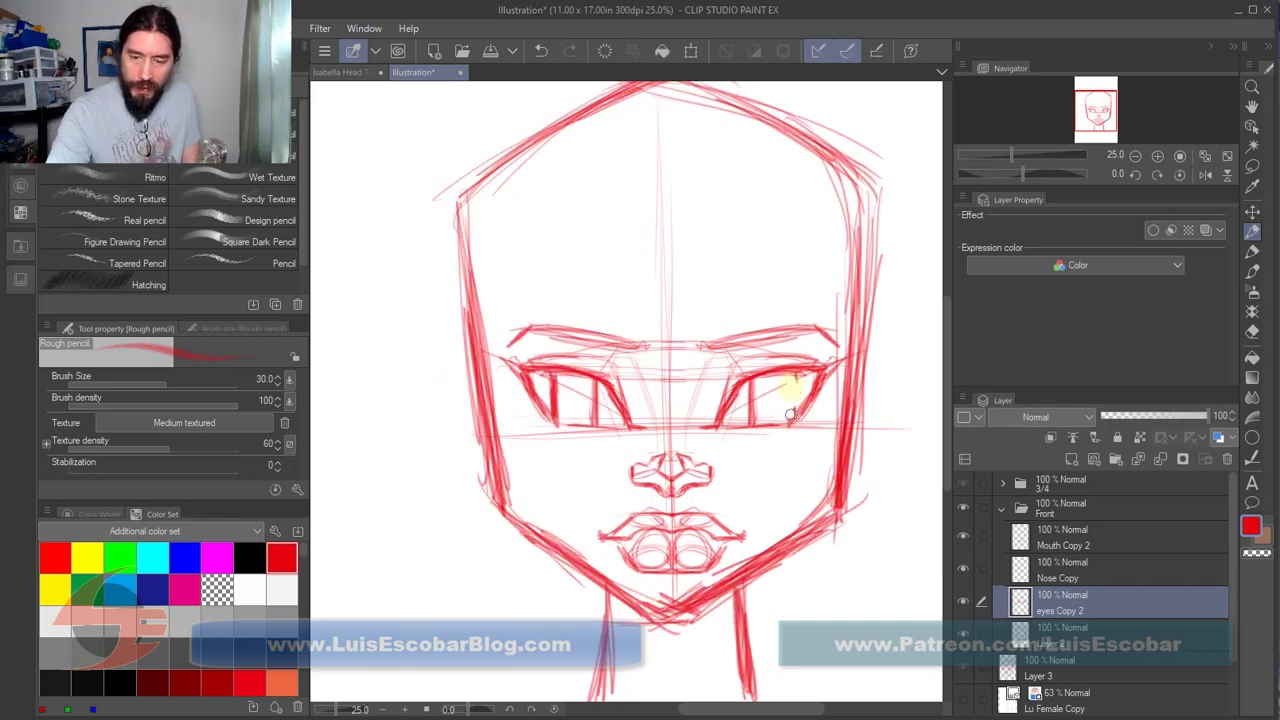
pyautogui.moveTo(755, 378); pyautogui.dragTo(752, 414)
pyautogui.moveTo(554, 380); pyautogui.dragTo(557, 418)
pyautogui.moveTo(598, 380); pyautogui.dragTo(595, 418)
pyautogui.moveTo(548, 372); pyautogui.dragTo(600, 417)
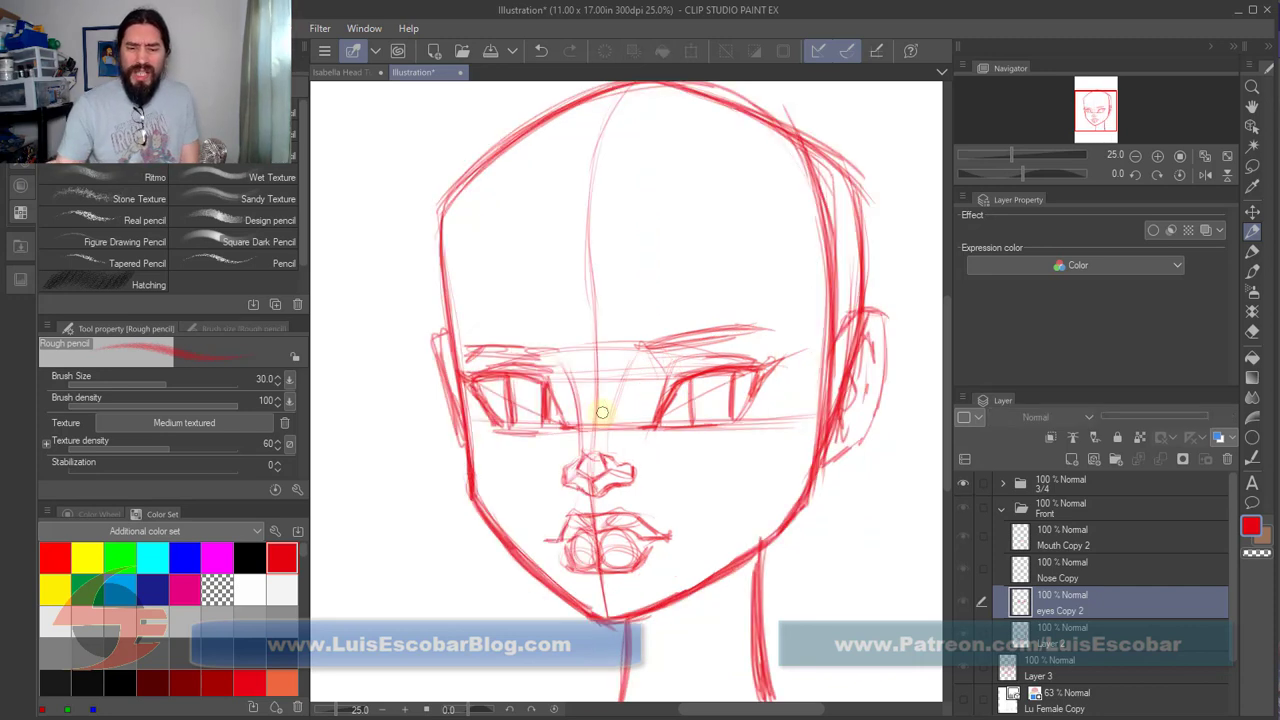
pyautogui.moveTo(740, 388)
pyautogui.mouseDown()
pyautogui.moveTo(739, 420)
pyautogui.moveTo(741, 402)
pyautogui.moveTo(782, 382)
pyautogui.moveTo(780, 419)
pyautogui.moveTo(782, 384)
pyautogui.moveTo(744, 388)
pyautogui.moveTo(744, 424)
pyautogui.mouseUp()
pyautogui.moveTo(778, 378); pyautogui.dragTo(780, 420)
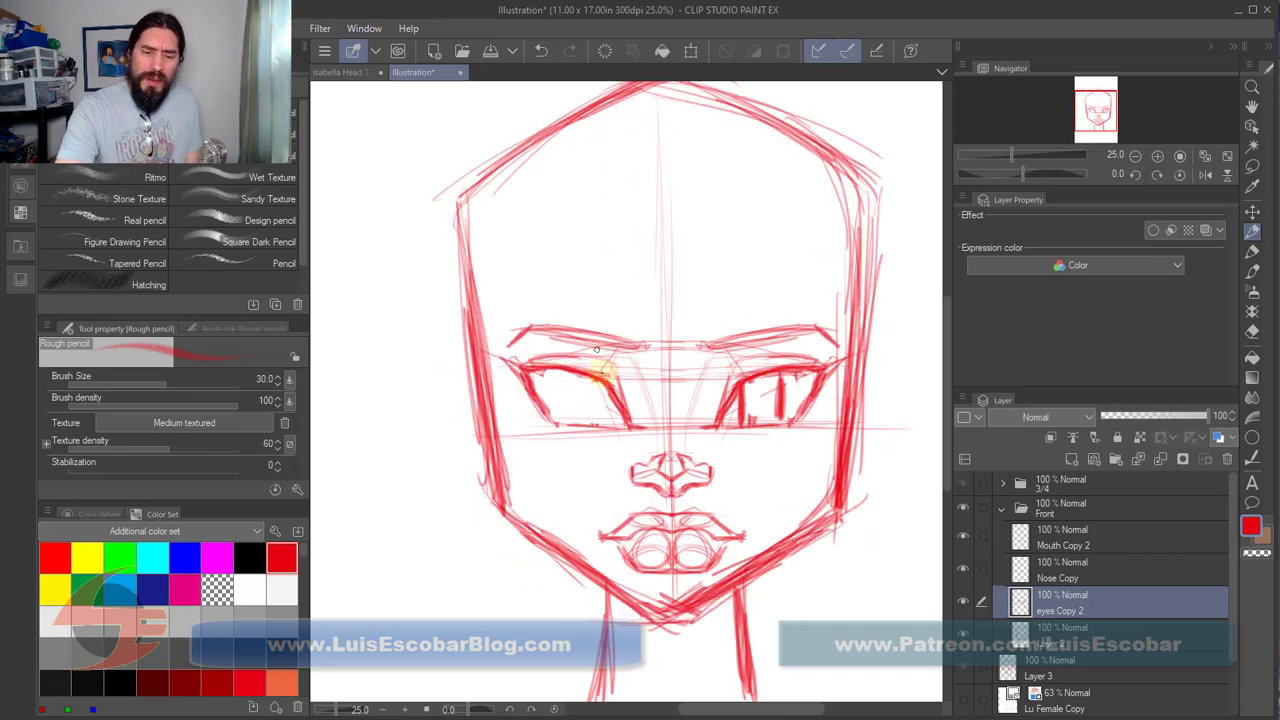
# Step: Redraw the left-side iris closer to the nose and restore the lower lid line beneath it
pyautogui.moveTo(607, 385); pyautogui.dragTo(610, 424)
pyautogui.moveTo(563, 366)
pyautogui.mouseDown()
pyautogui.moveTo(563, 416)
pyautogui.moveTo(562, 390)
pyautogui.moveTo(609, 416)
pyautogui.mouseUp()
pyautogui.moveTo(778, 382); pyautogui.dragTo(783, 422)
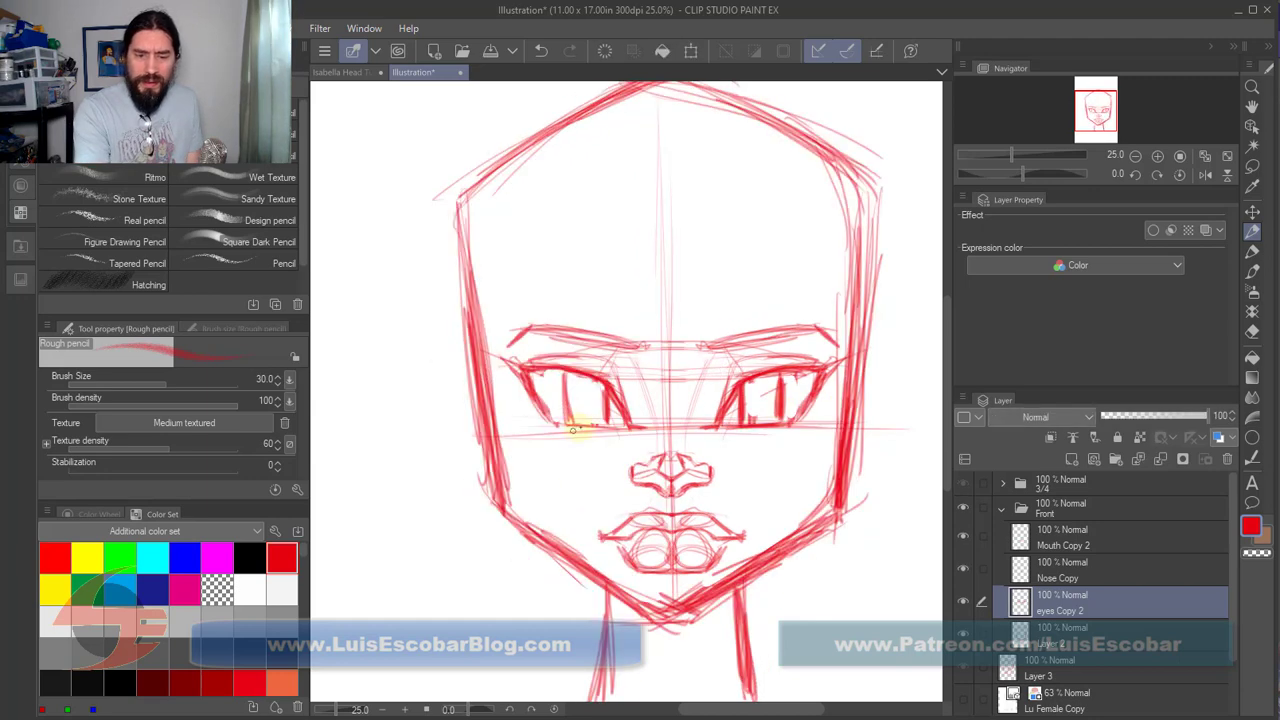
pyautogui.moveTo(565, 428)
pyautogui.mouseDown()
pyautogui.moveTo(614, 424)
pyautogui.moveTo(523, 419)
pyautogui.moveTo(556, 426)
pyautogui.mouseUp()
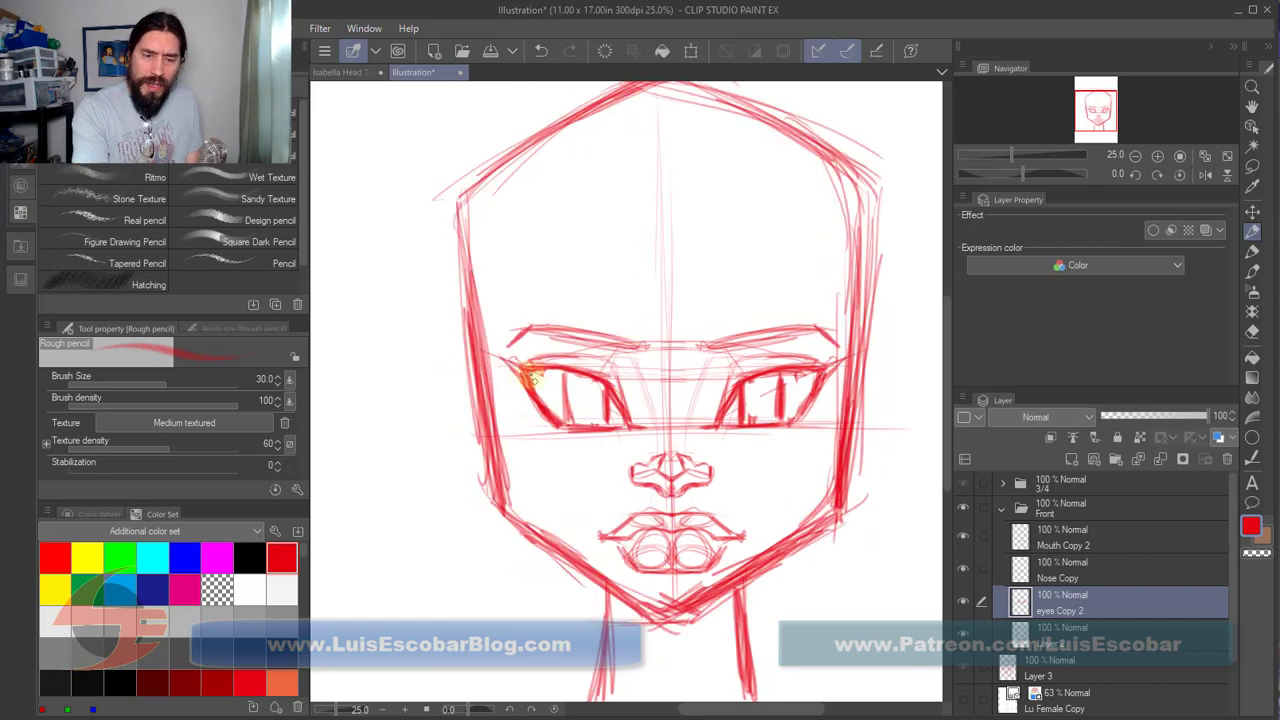
# Step: Darken the left eye's upper lid line and reinforce the outline of the right eye
pyautogui.moveTo(523, 366); pyautogui.dragTo(592, 372)
pyautogui.moveTo(514, 371); pyautogui.dragTo(571, 374)
pyautogui.moveTo(571, 374); pyautogui.dragTo(596, 376)
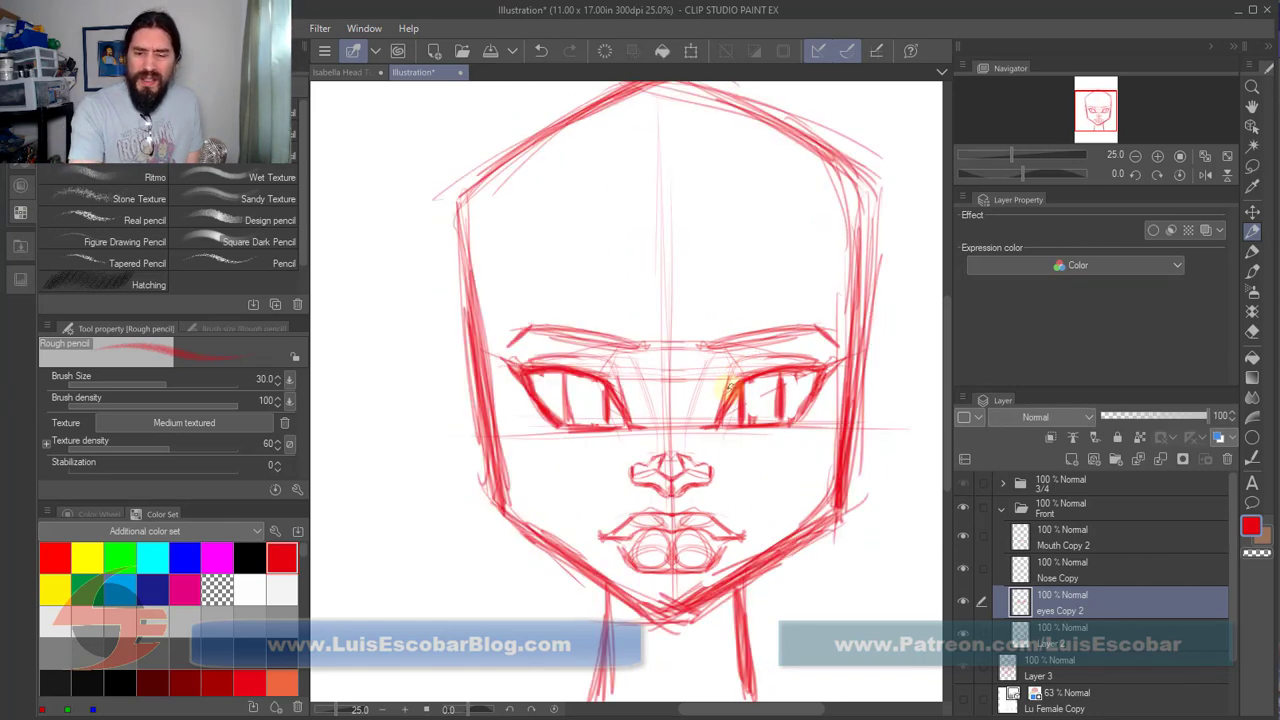
pyautogui.moveTo(728, 390)
pyautogui.mouseDown()
pyautogui.moveTo(826, 367)
pyautogui.moveTo(798, 409)
pyautogui.moveTo(780, 386)
pyautogui.moveTo(779, 410)
pyautogui.moveTo(786, 385)
pyautogui.moveTo(762, 418)
pyautogui.mouseUp()
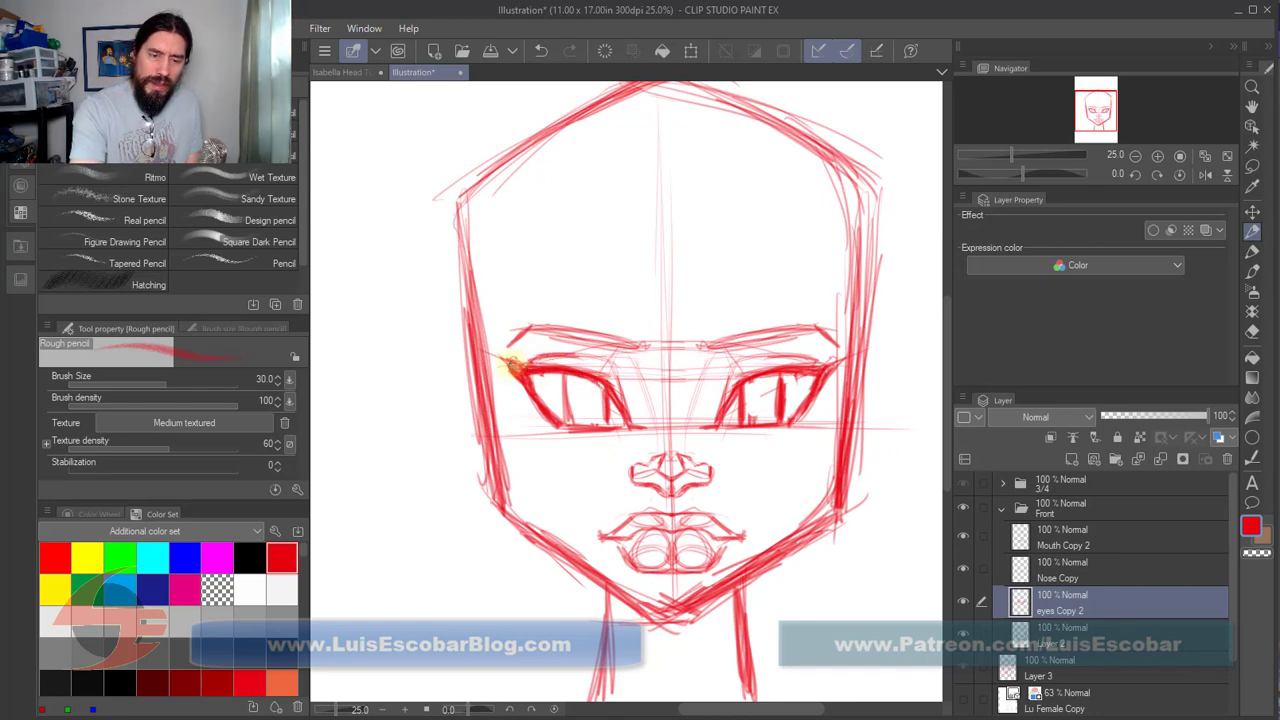
# Step: Compare the eyes in the front view against the 3/4 view by alternating between the two drawings
pyautogui.hotkey('ctrl', 'z')
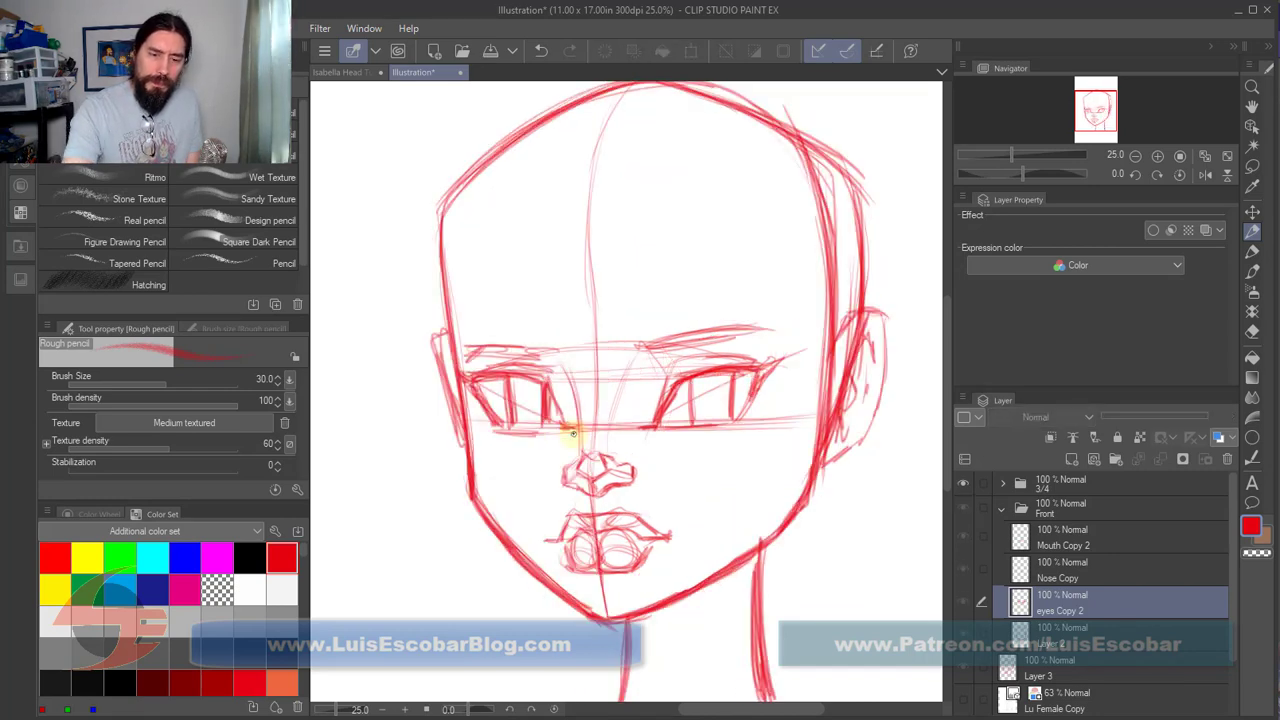
pyautogui.hotkey('ctrl', 'y')
pyautogui.hotkey('ctrl', 'z')
pyautogui.hotkey('ctrl', 'y')
pyautogui.hotkey('ctrl', 'z')
pyautogui.hotkey('ctrl', 'y')
pyautogui.hotkey('ctrl', 'z')
pyautogui.hotkey('ctrl', 'y')
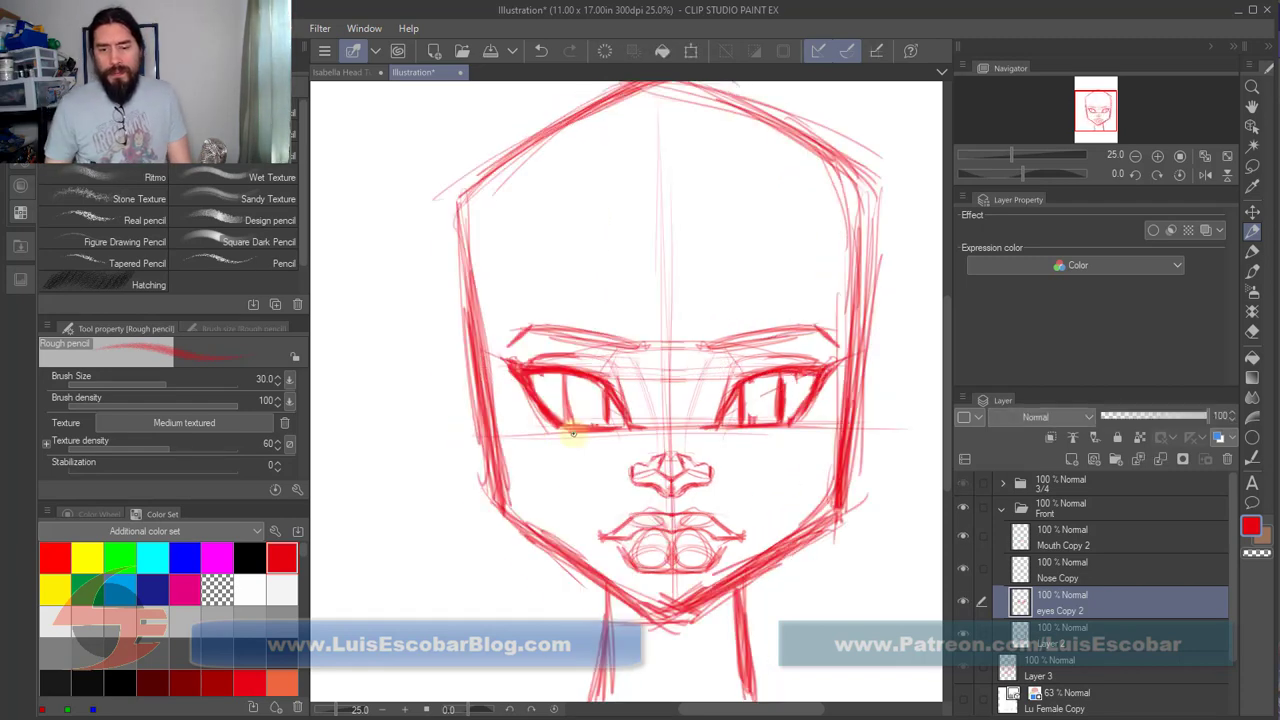
pyautogui.hotkey('ctrl', 'z')
pyautogui.hotkey('ctrl', 'y')
# Step: Add a new raster layer above Mouth Copy 2 in the Front folder
pyautogui.click(1136, 539)
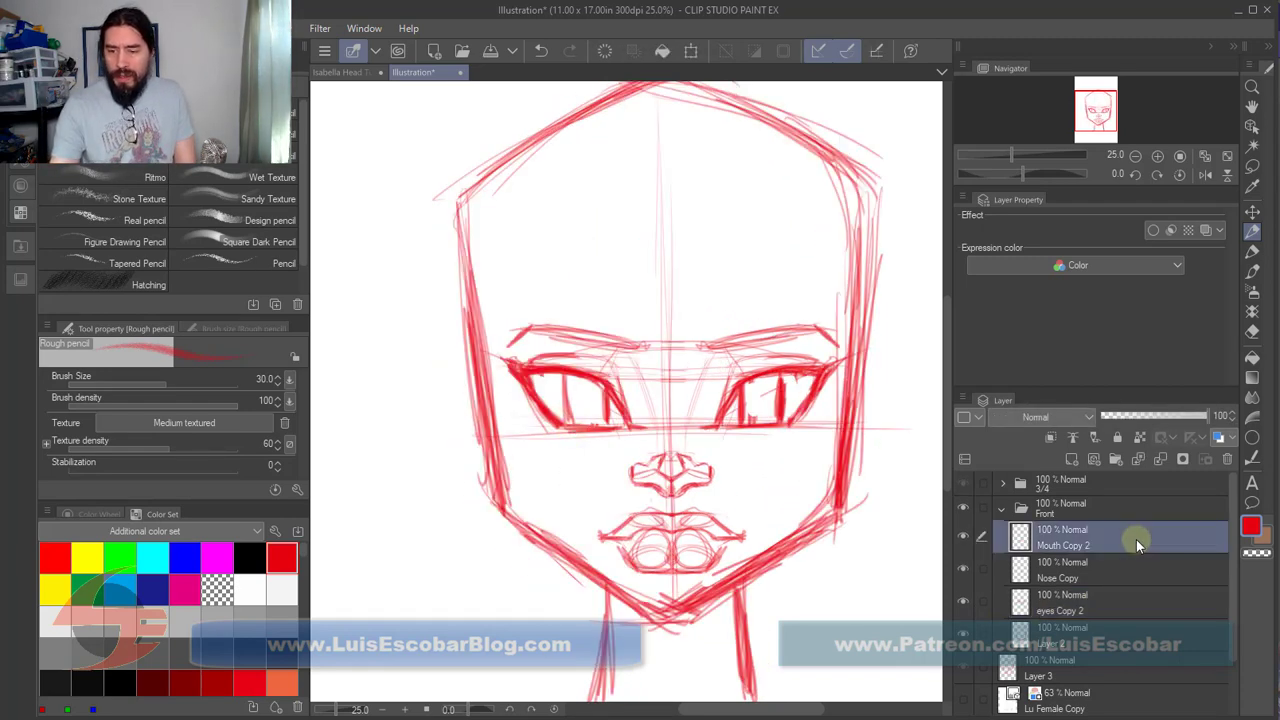
pyautogui.click(1069, 458)
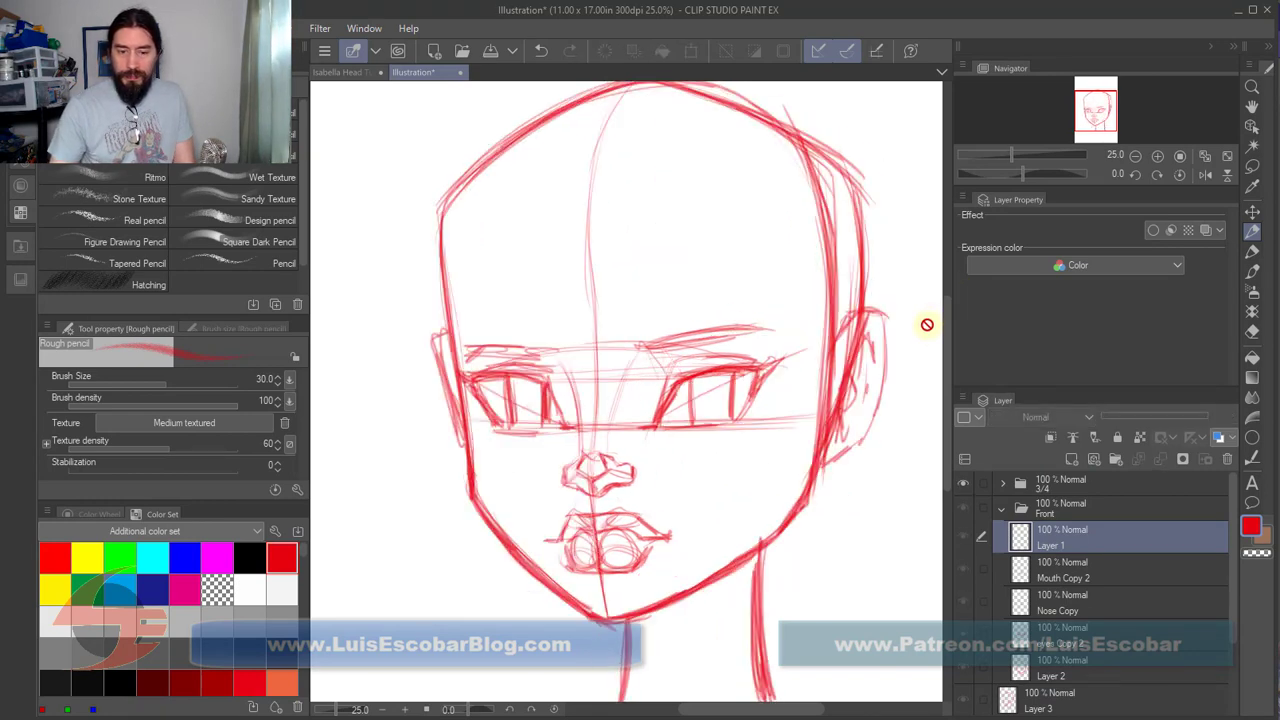
# Step: Alternate between the front and 3/4 drawings to examine the ear's position and height on the head
pyautogui.hotkey('ctrl', 'y')
pyautogui.hotkey('ctrl', 'z')
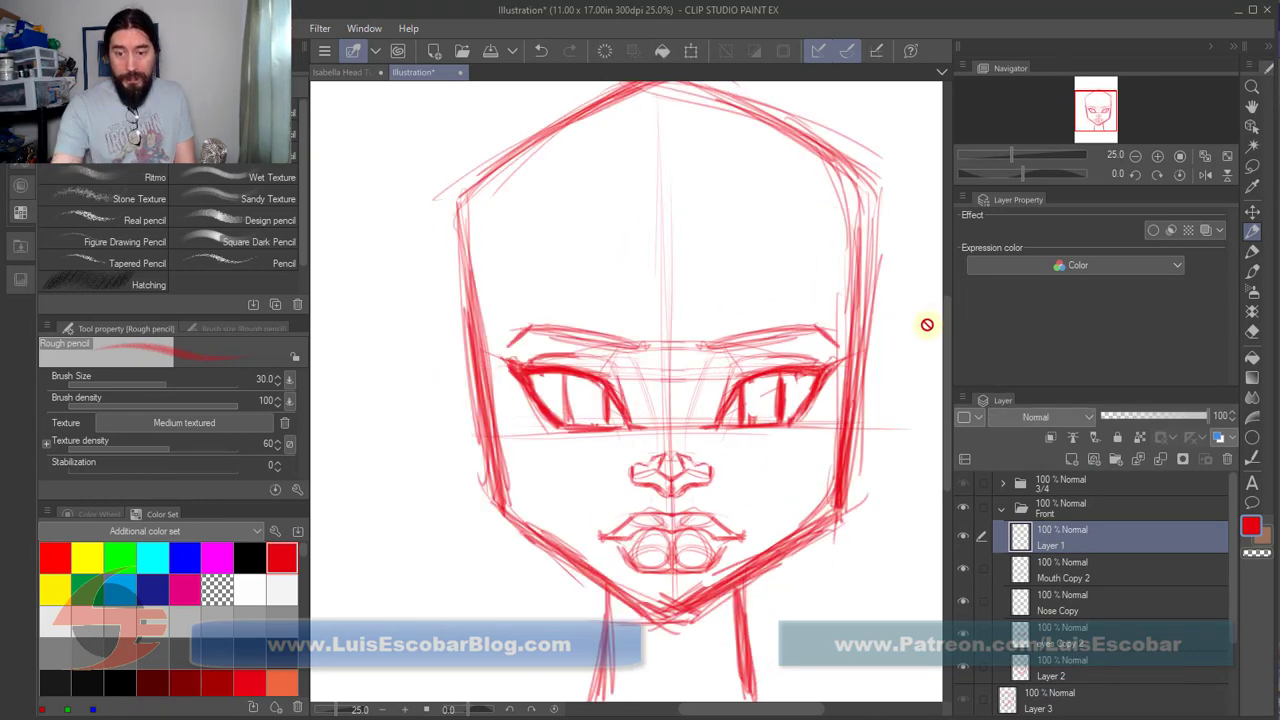
pyautogui.hotkey('ctrl', 'y')
pyautogui.hotkey('ctrl', 'z')
pyautogui.hotkey('ctrl', 'y')
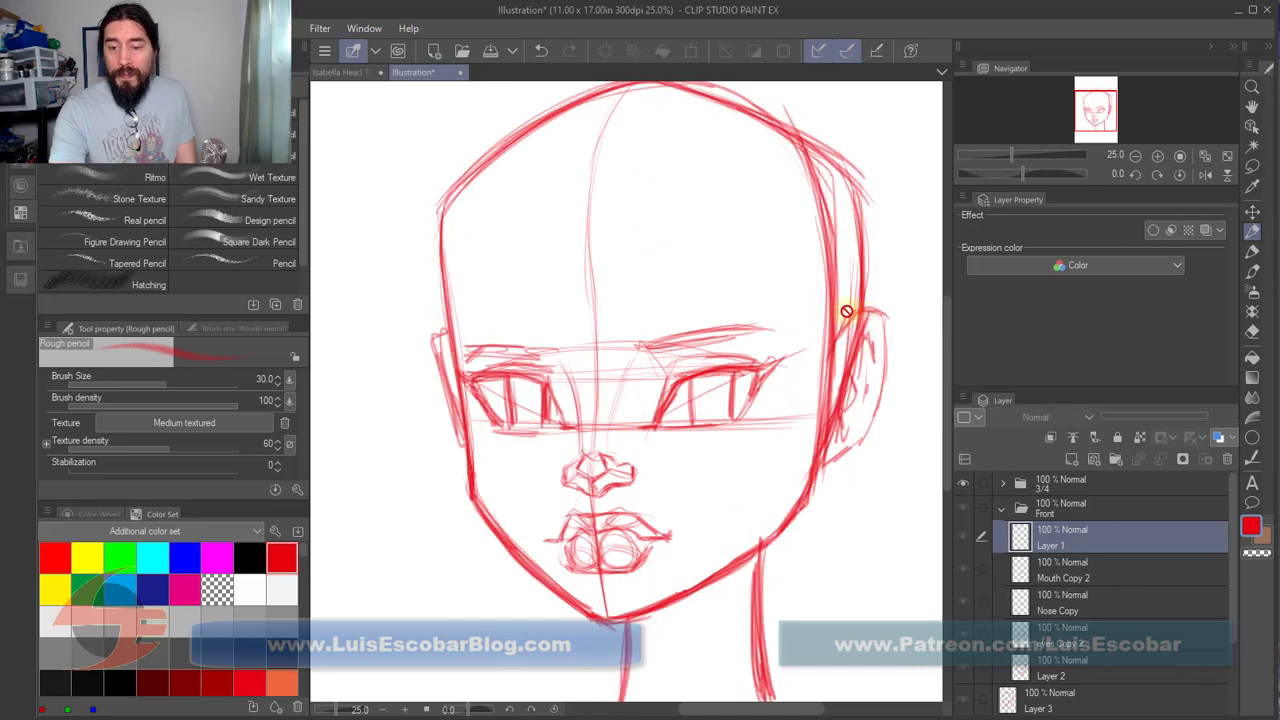
pyautogui.hotkey('ctrl', 'z')
pyautogui.moveTo(859, 312); pyautogui.dragTo(887, 318)
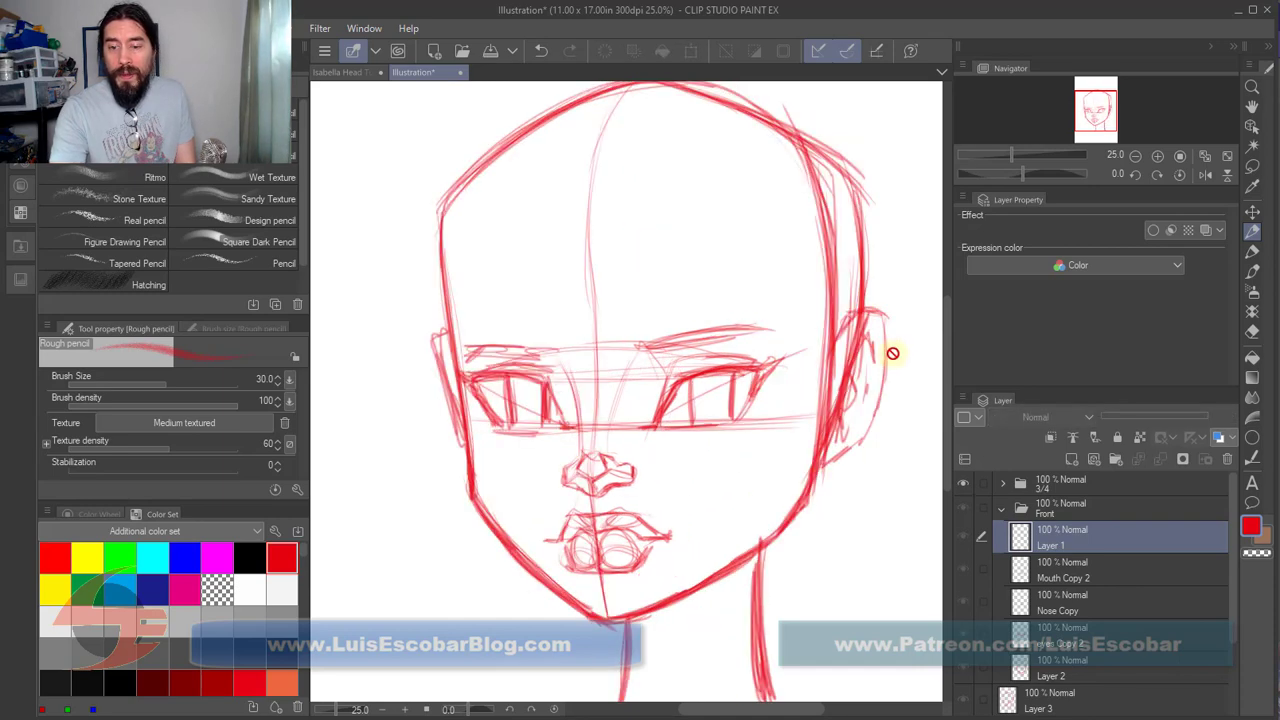
pyautogui.hotkey('ctrl', 'z')
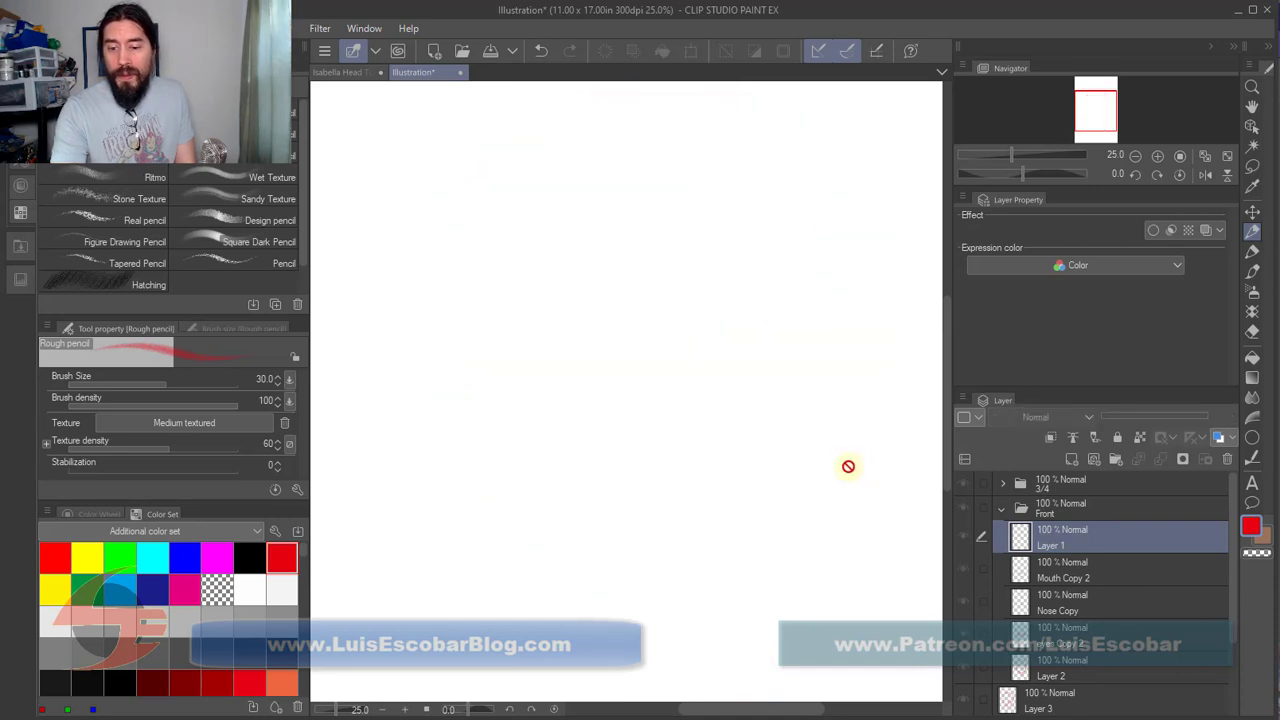
# Step: Sketch the ear's outline on the right side of the front-view head, between the upper and lower height marks
pyautogui.hotkey('ctrl', 'y')
pyautogui.hotkey('ctrl', 'z')
pyautogui.hotkey('ctrl', 'z')
pyautogui.hotkey('ctrl', 'y')
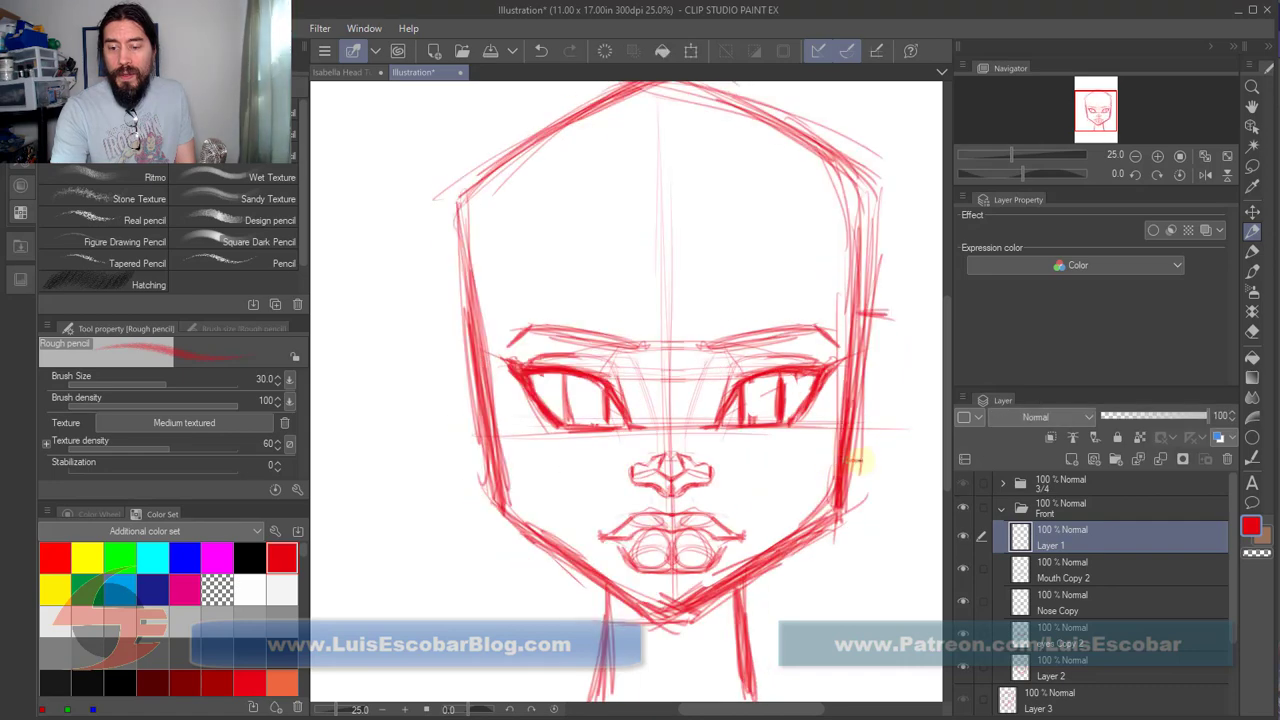
pyautogui.hotkey('ctrl', 'z')
pyautogui.hotkey('ctrl', 'y')
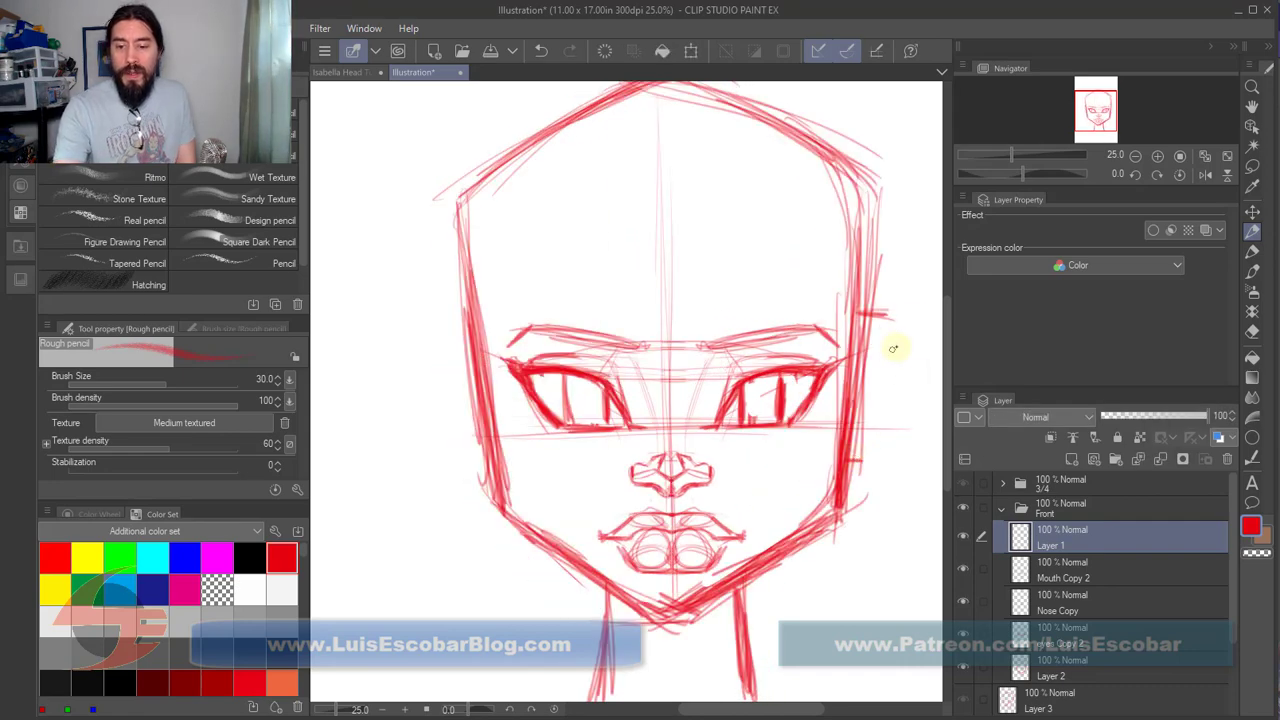
pyautogui.moveTo(904, 334); pyautogui.dragTo(868, 452)
pyautogui.moveTo(858, 443)
pyautogui.mouseDown()
pyautogui.moveTo(889, 308)
pyautogui.moveTo(851, 434)
pyautogui.moveTo(862, 412)
pyautogui.mouseUp()
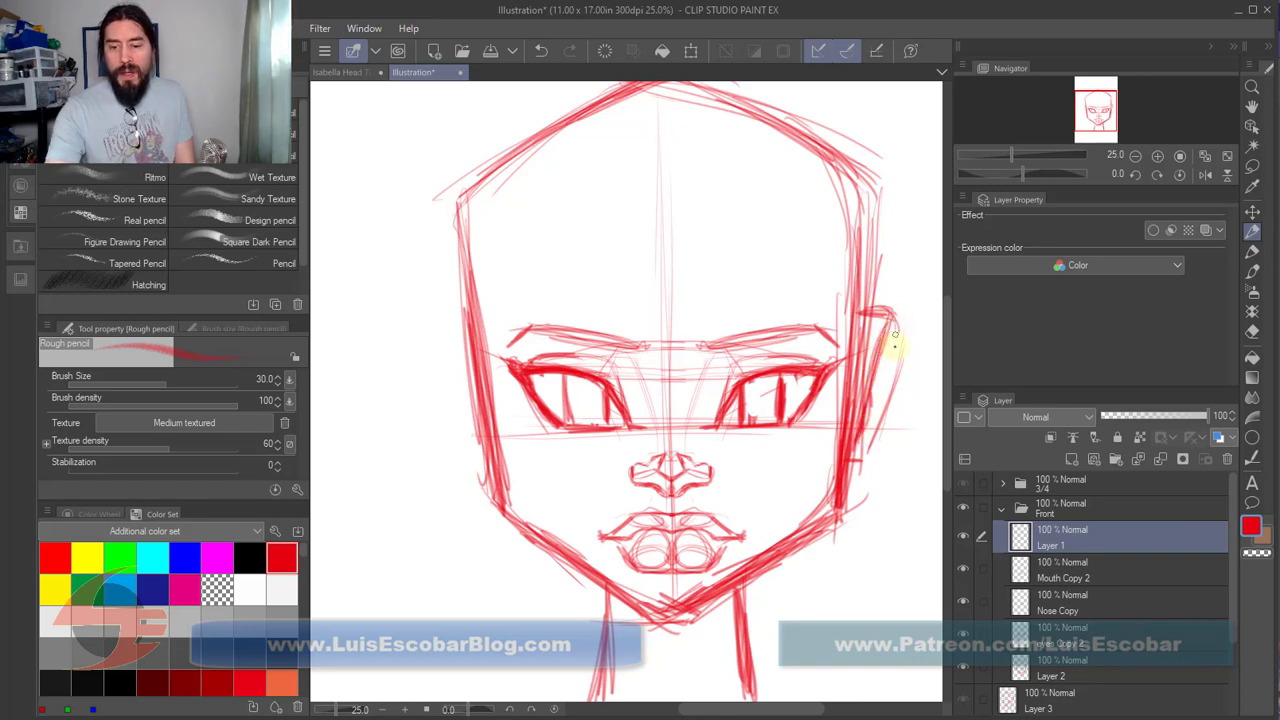
pyautogui.moveTo(895, 343); pyautogui.dragTo(888, 406)
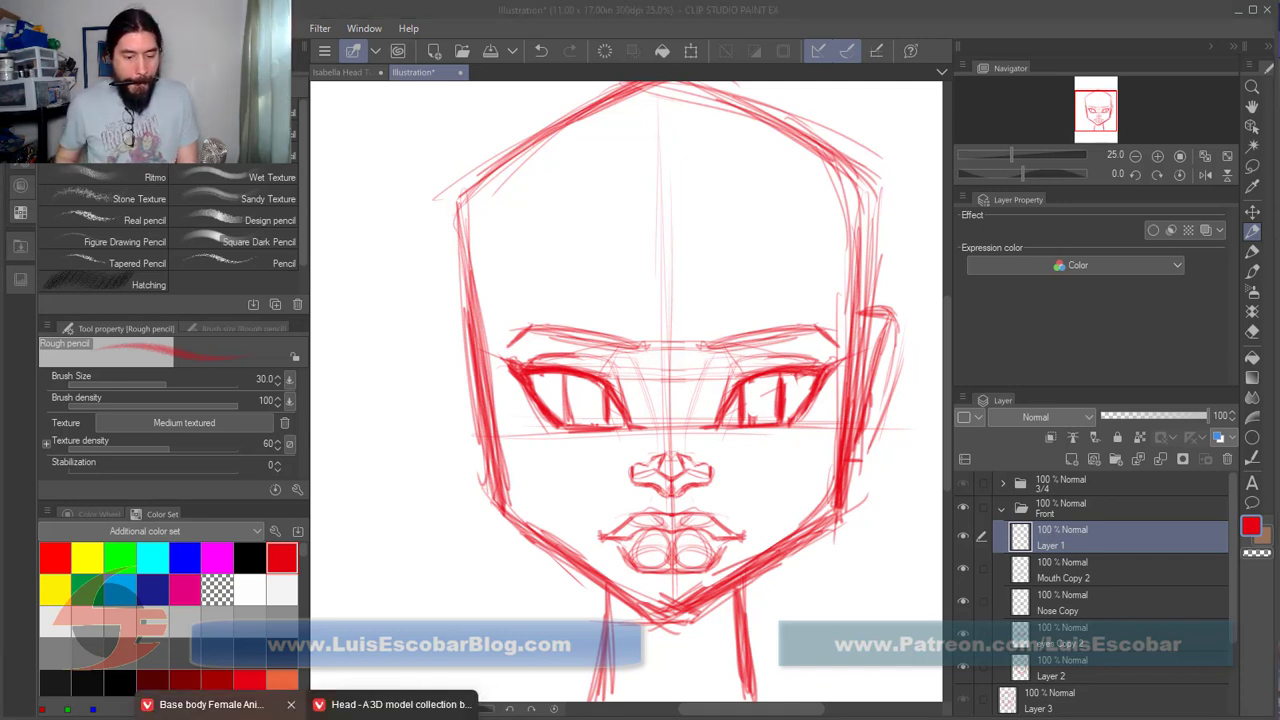
# Step: Switch to the browser's Base Head Planes 3D model and rotate it from profile to front view to examine the ears
pyautogui.click(395, 704)
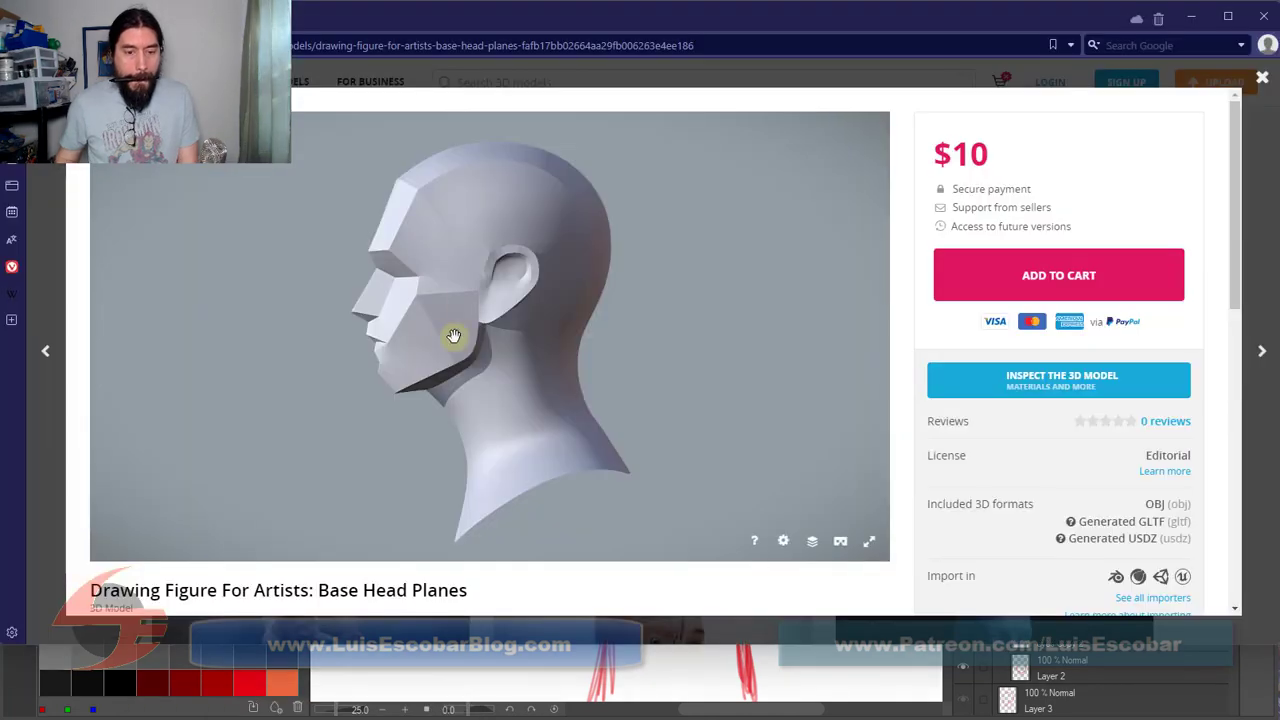
pyautogui.moveTo(493, 347); pyautogui.dragTo(563, 337)
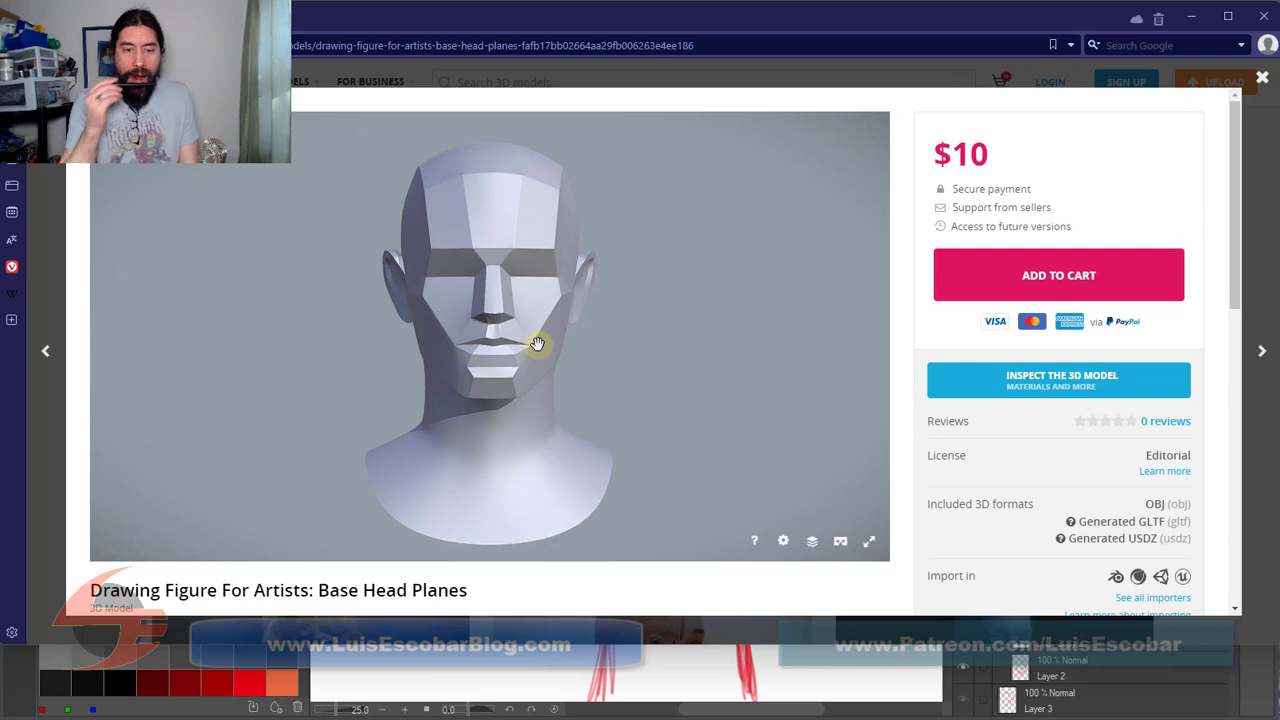
pyautogui.click(1191, 16)
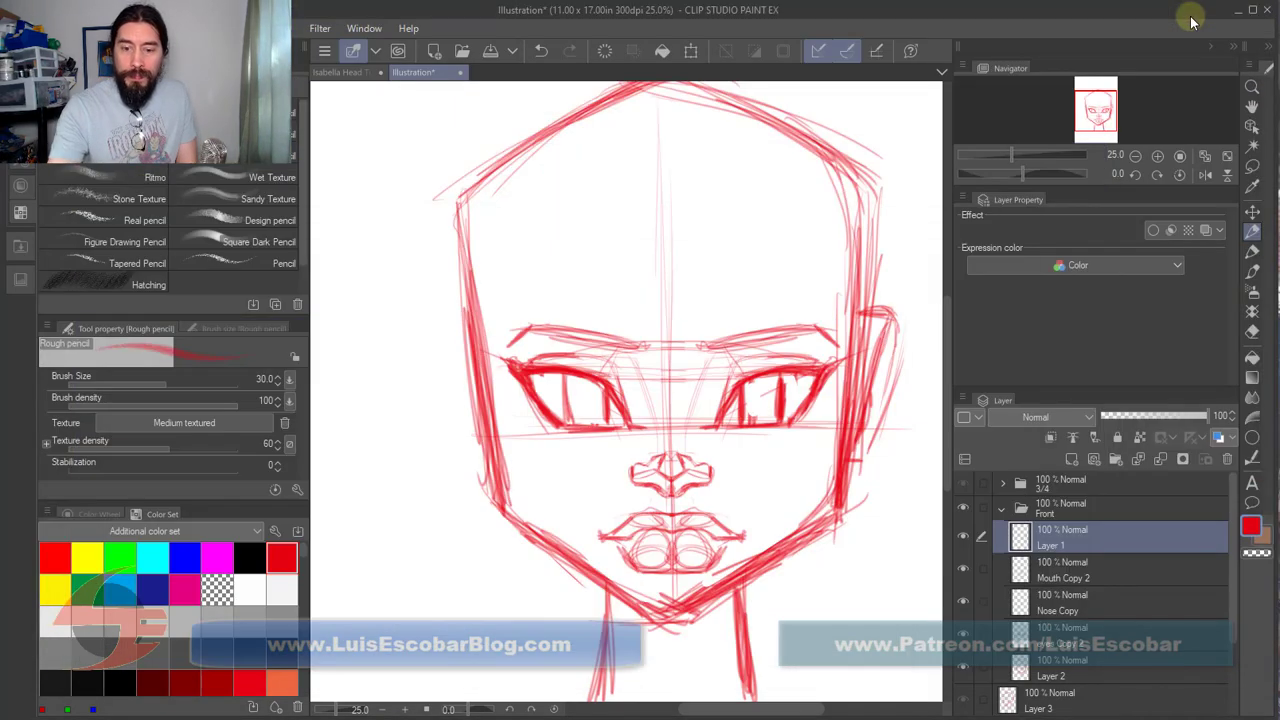
# Step: Darken the ear's outer and inner contours, then stretch the ear layer slightly downward and outward
pyautogui.moveTo(880, 338)
pyautogui.mouseDown()
pyautogui.moveTo(857, 404)
pyautogui.moveTo(897, 324)
pyautogui.moveTo(887, 416)
pyautogui.moveTo(860, 447)
pyautogui.mouseUp()
pyautogui.moveTo(904, 372)
pyautogui.mouseDown()
pyautogui.moveTo(855, 447)
pyautogui.moveTo(902, 334)
pyautogui.moveTo(862, 440)
pyautogui.moveTo(892, 318)
pyautogui.moveTo(853, 334)
pyautogui.moveTo(855, 347)
pyautogui.moveTo(895, 320)
pyautogui.moveTo(902, 342)
pyautogui.moveTo(903, 392)
pyautogui.moveTo(859, 450)
pyautogui.moveTo(897, 357)
pyautogui.moveTo(869, 320)
pyautogui.moveTo(852, 354)
pyautogui.moveTo(897, 320)
pyautogui.moveTo(867, 437)
pyautogui.moveTo(902, 327)
pyautogui.moveTo(902, 387)
pyautogui.moveTo(864, 440)
pyautogui.mouseUp()
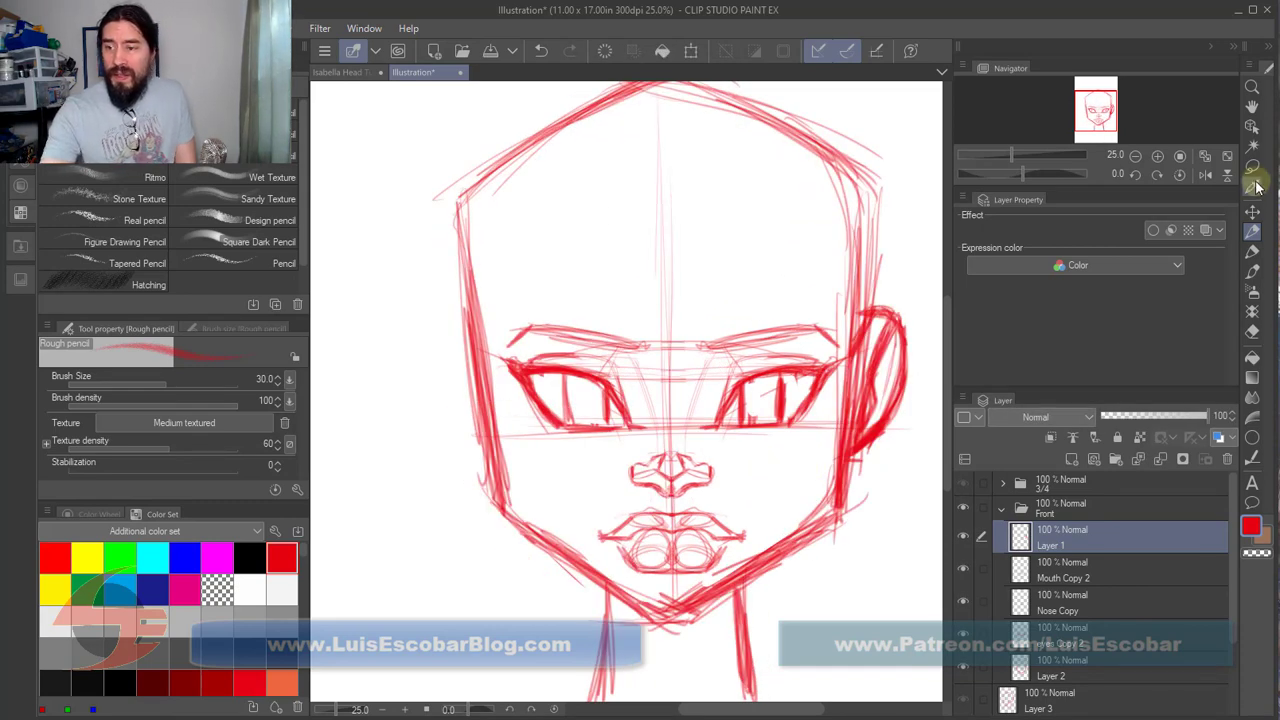
pyautogui.click(1251, 211)
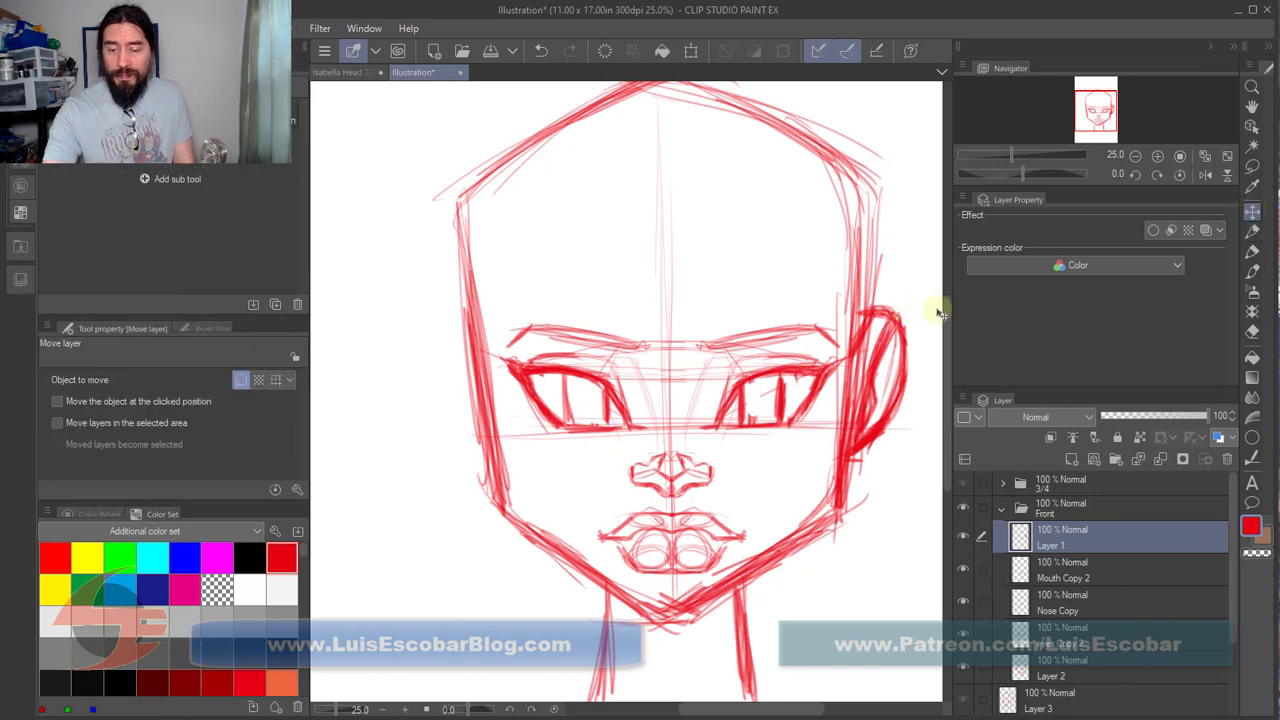
pyautogui.hotkey('ctrl', 't')
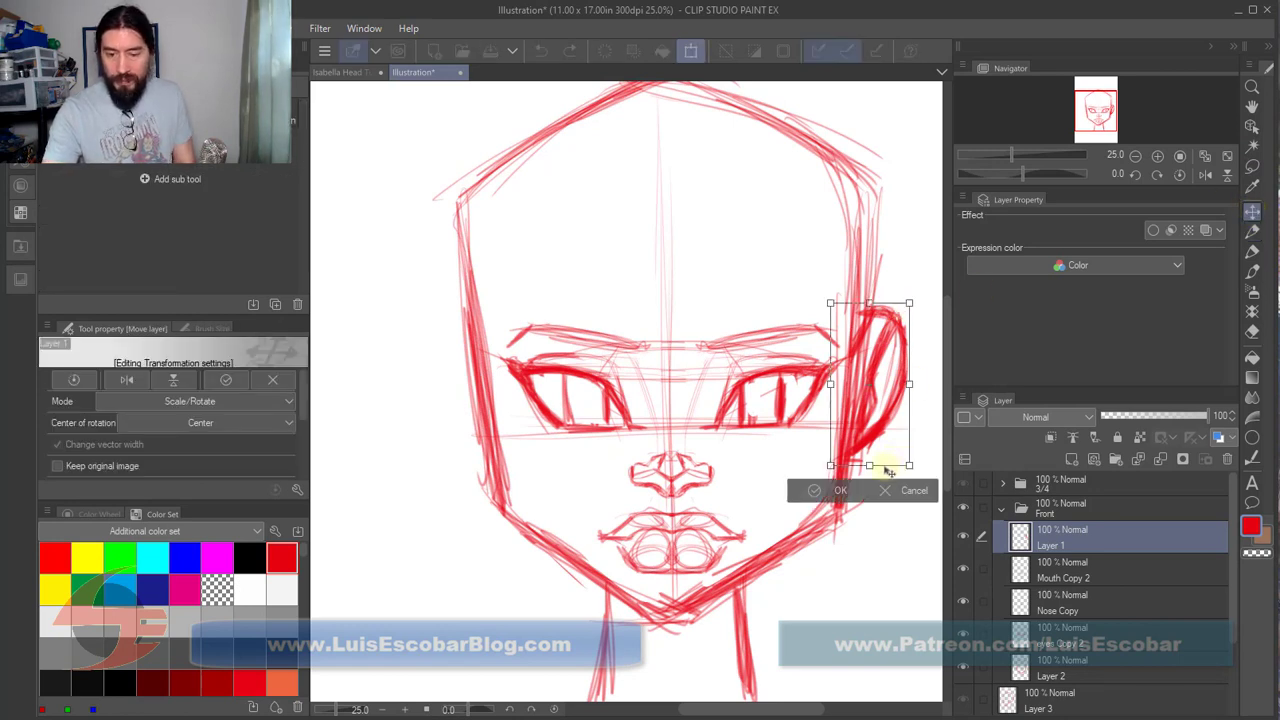
pyautogui.moveTo(869, 478); pyautogui.dragTo(870, 481)
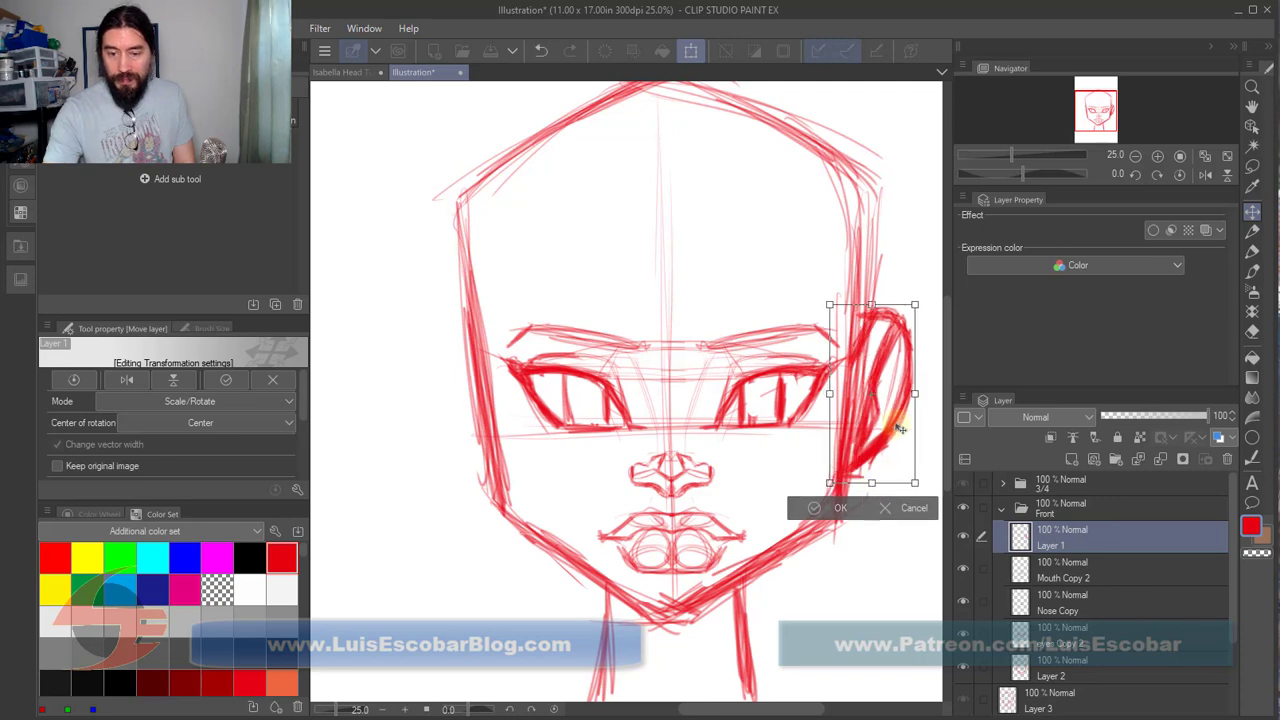
pyautogui.click(830, 504)
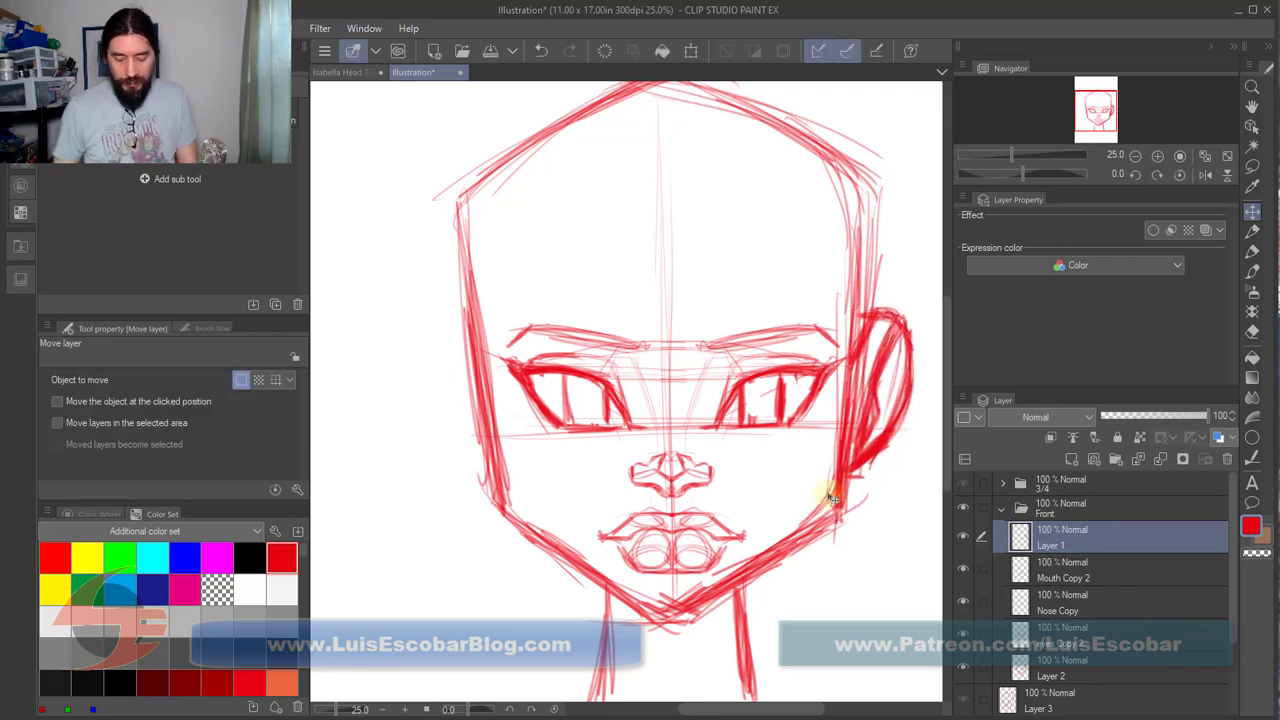
# Step: Alternate between the front and 3/4 drawings to compare the resized ear's height and placement
pyautogui.hotkey('ctrl', 'z')
pyautogui.hotkey('ctrl', 'y')
pyautogui.hotkey('ctrl', 'z')
pyautogui.hotkey('ctrl', 'y')
pyautogui.hotkey('ctrl', 'z')
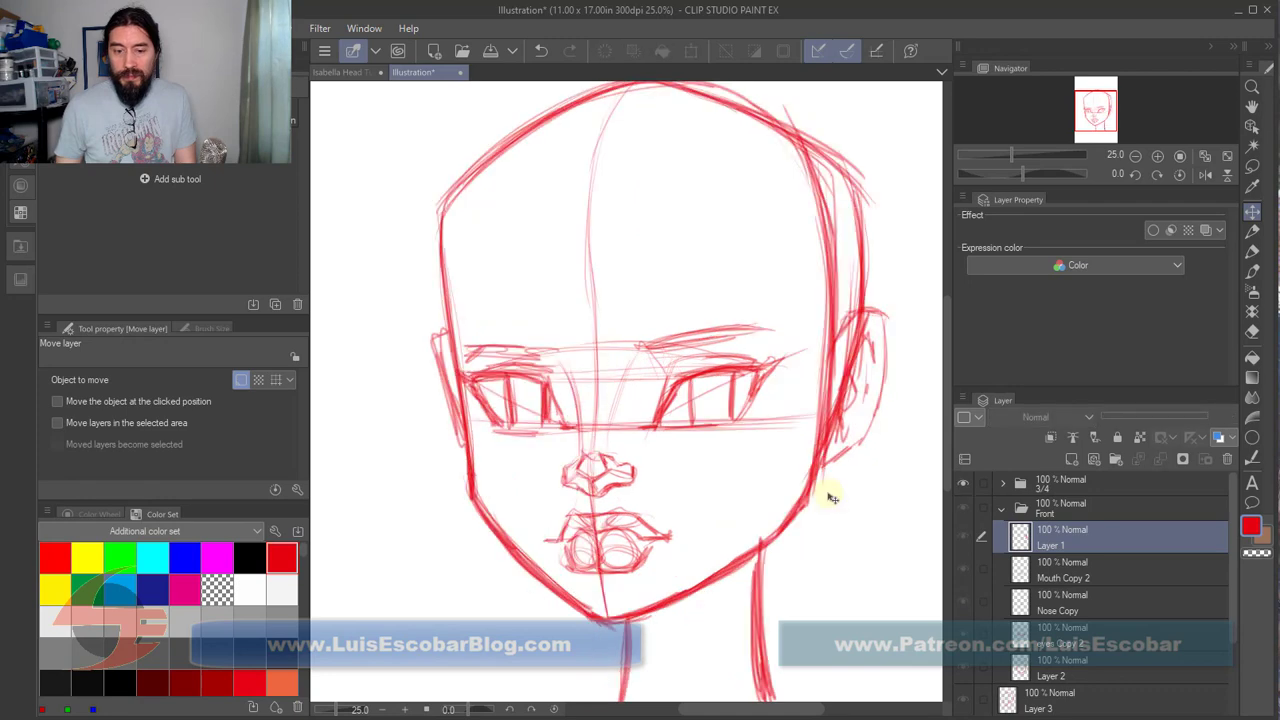
pyautogui.hotkey('ctrl', 'y')
pyautogui.hotkey('ctrl', 'z')
pyautogui.hotkey('ctrl', 'y')
pyautogui.hotkey('ctrl', 'z')
pyautogui.hotkey('ctrl', 'y')
pyautogui.hotkey('ctrl', 'z')
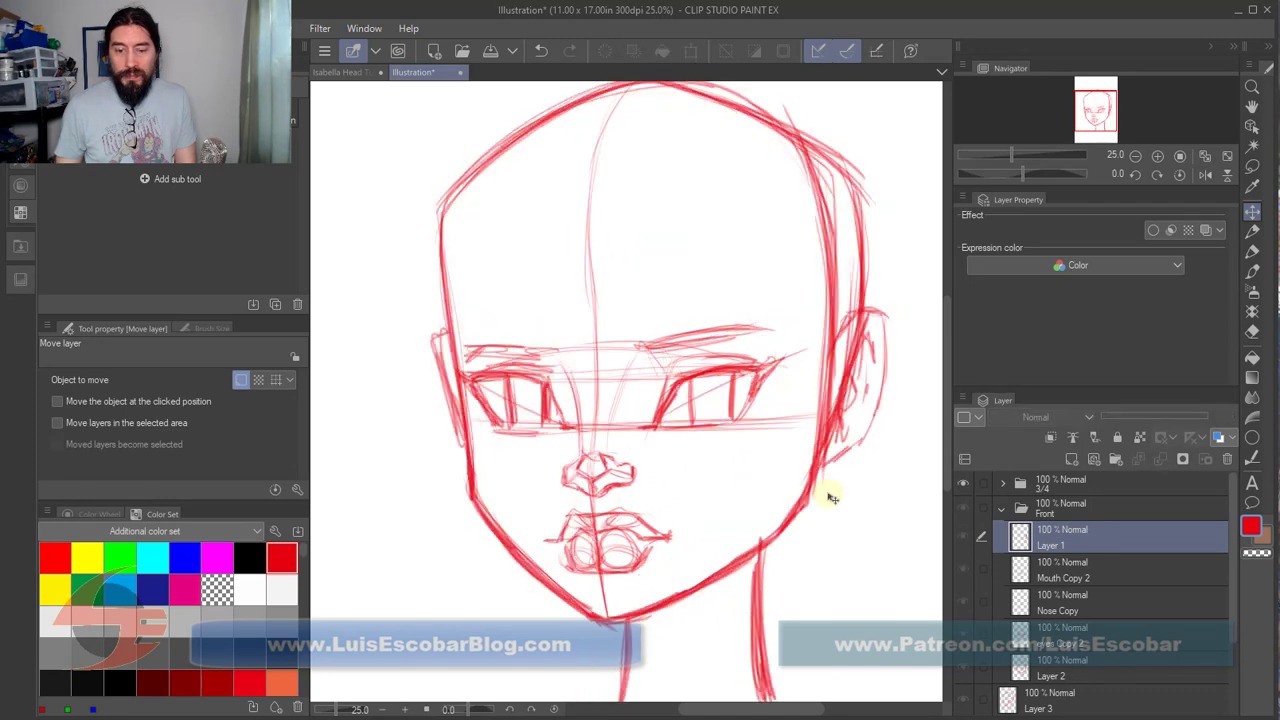
pyautogui.hotkey('ctrl', 'y')
pyautogui.hotkey('ctrl', 'z')
pyautogui.hotkey('ctrl', 'y')
pyautogui.hotkey('ctrl', 'z')
pyautogui.hotkey('ctrl', 'y')
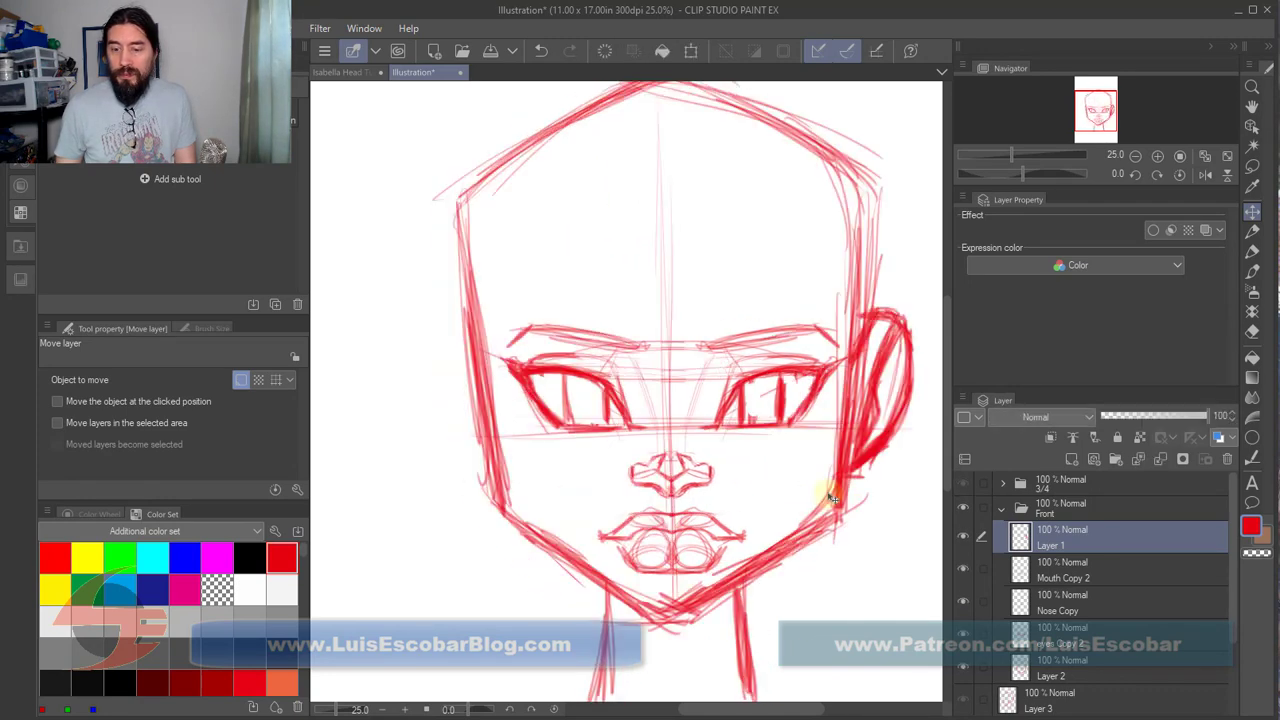
pyautogui.hotkey('ctrl', 'z')
pyautogui.hotkey('ctrl', 'y')
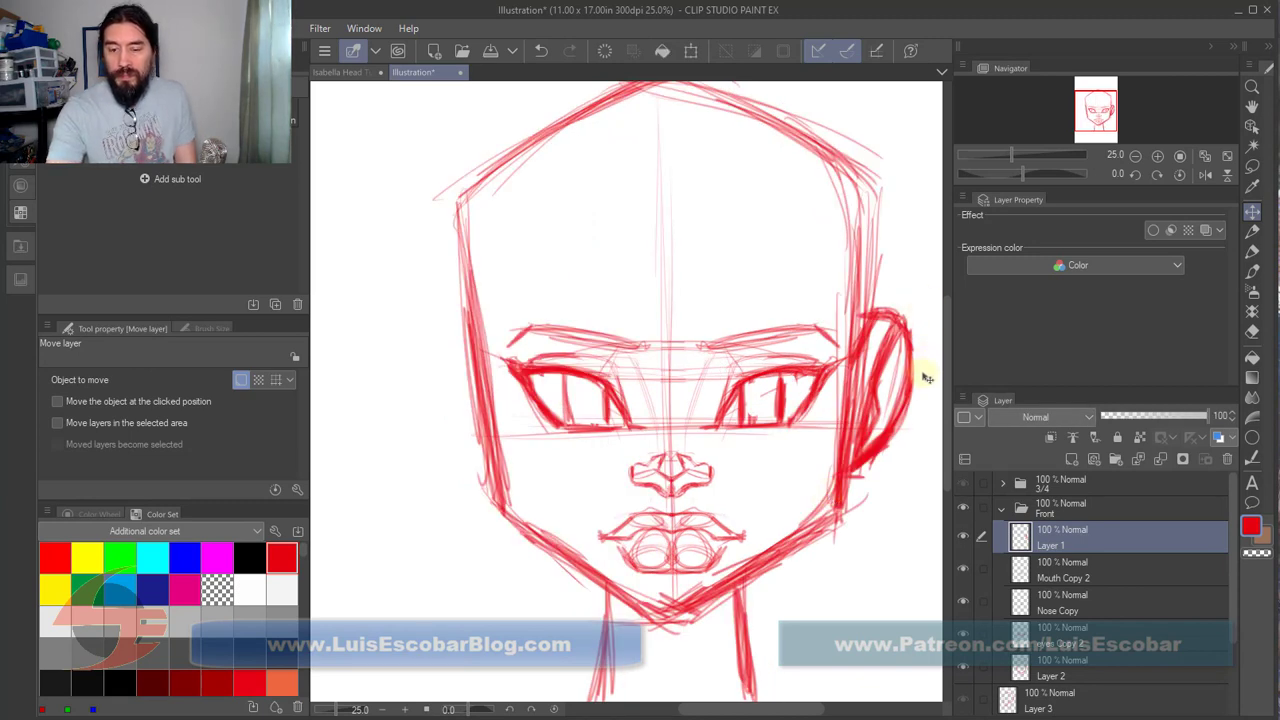
# Step: Widen the ear slightly outward from the side of the head with a Scale/Rotate transformation
pyautogui.hotkey('ctrl', 't')
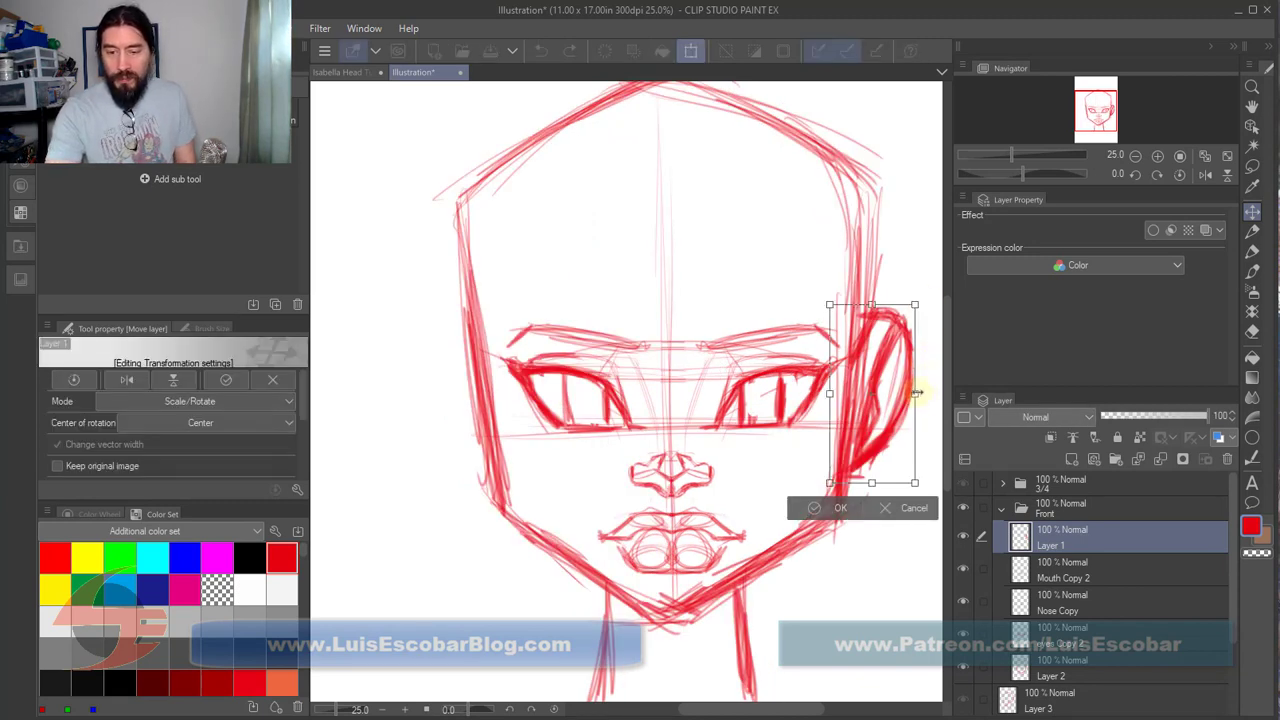
pyautogui.moveTo(916, 392); pyautogui.dragTo(925, 395)
pyautogui.hotkey('ctrl', 'z')
pyautogui.hotkey('ctrl', 'z')
pyautogui.click(822, 508)
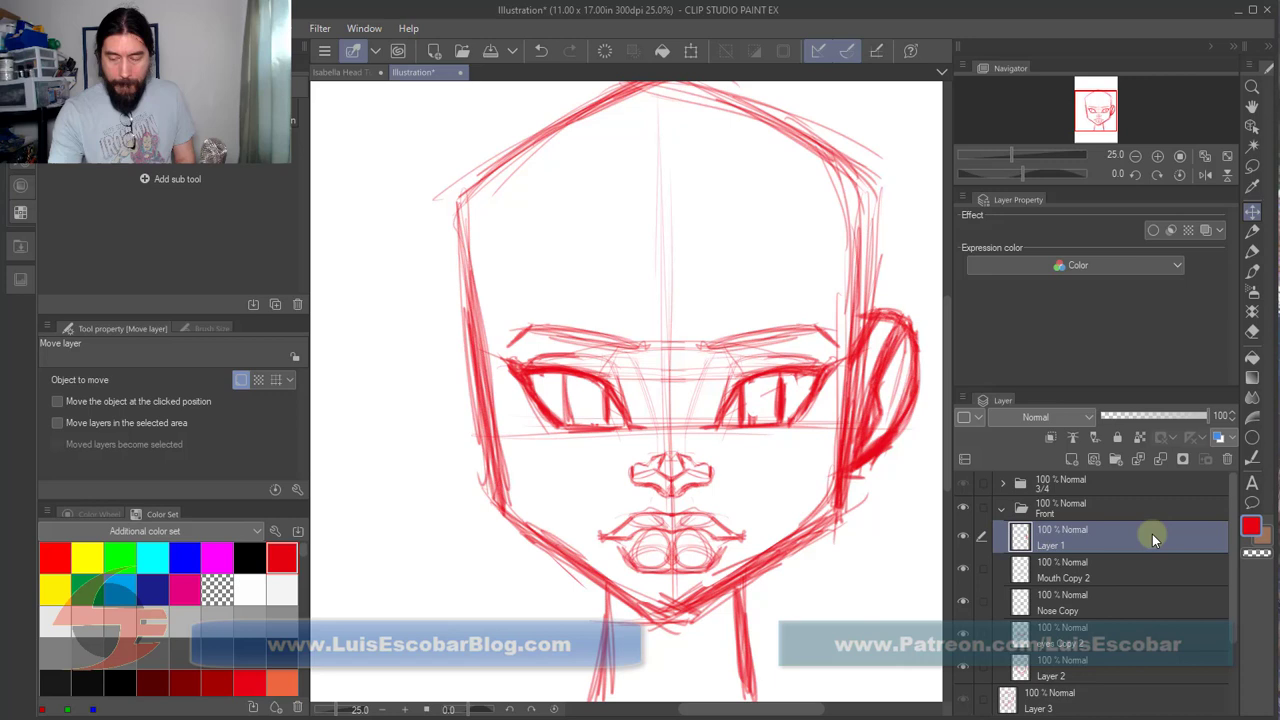
# Step: Duplicate the ear's Layer 1, flip the copy horizontally, and place it on the opposite side of the head
pyautogui.moveTo(1152, 534); pyautogui.dragTo(1151, 521)
pyautogui.hotkey('ctrl', 't')
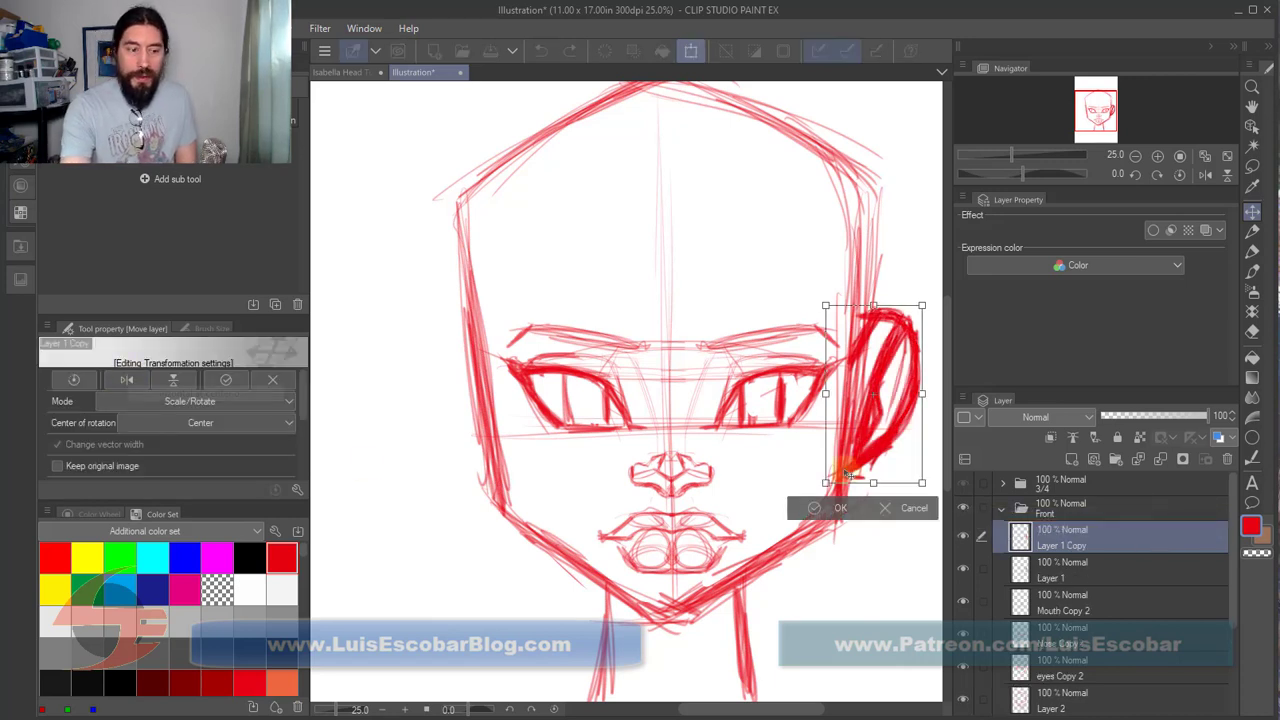
pyautogui.click(124, 379)
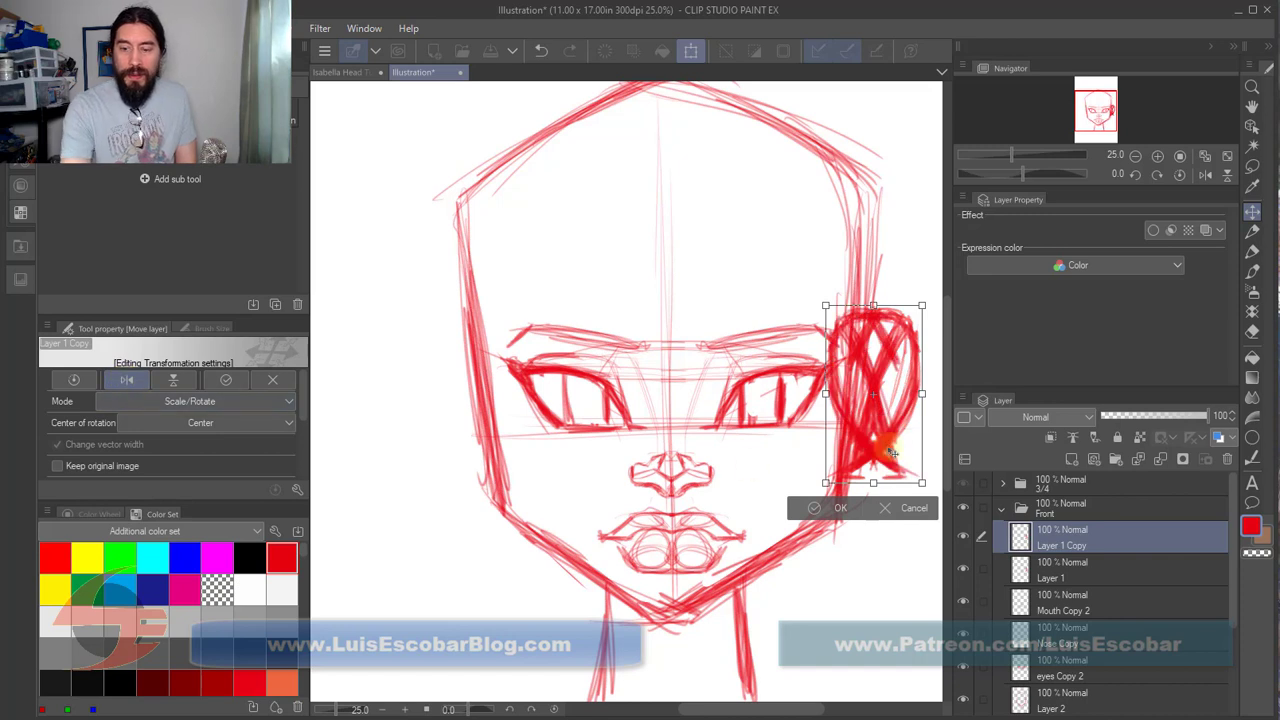
pyautogui.moveTo(860, 450); pyautogui.dragTo(457, 447)
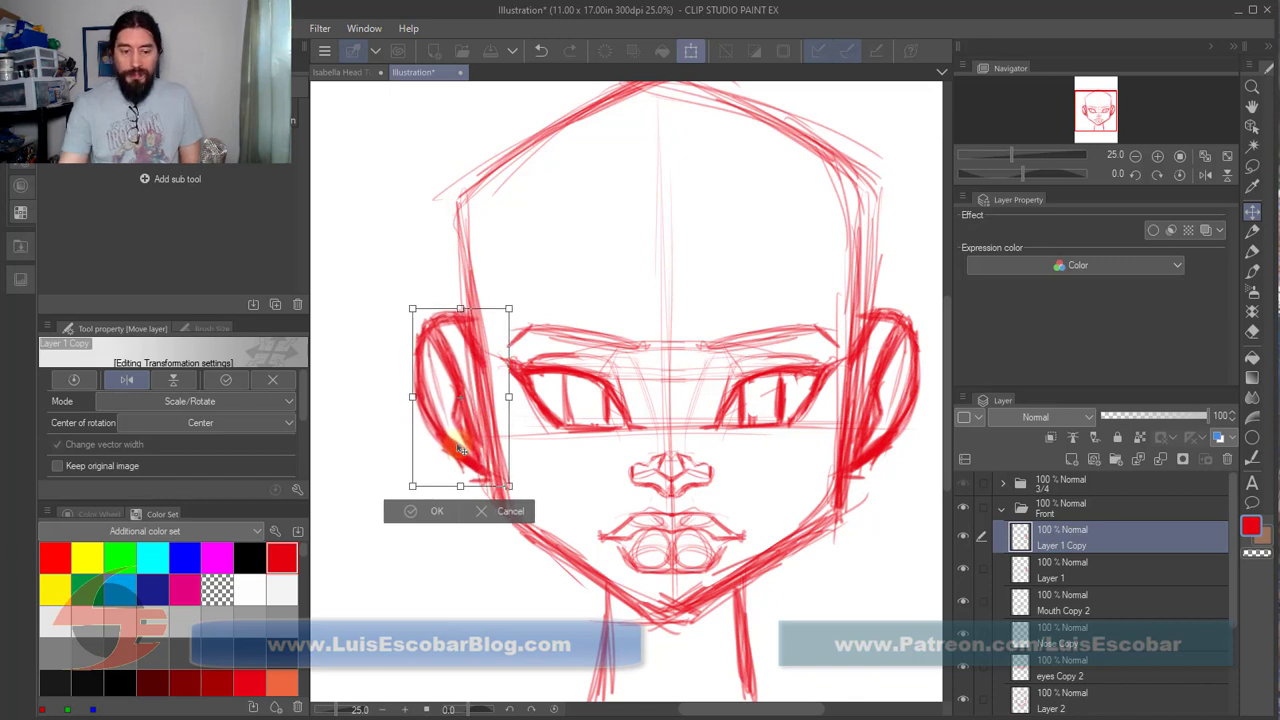
pyautogui.click(418, 505)
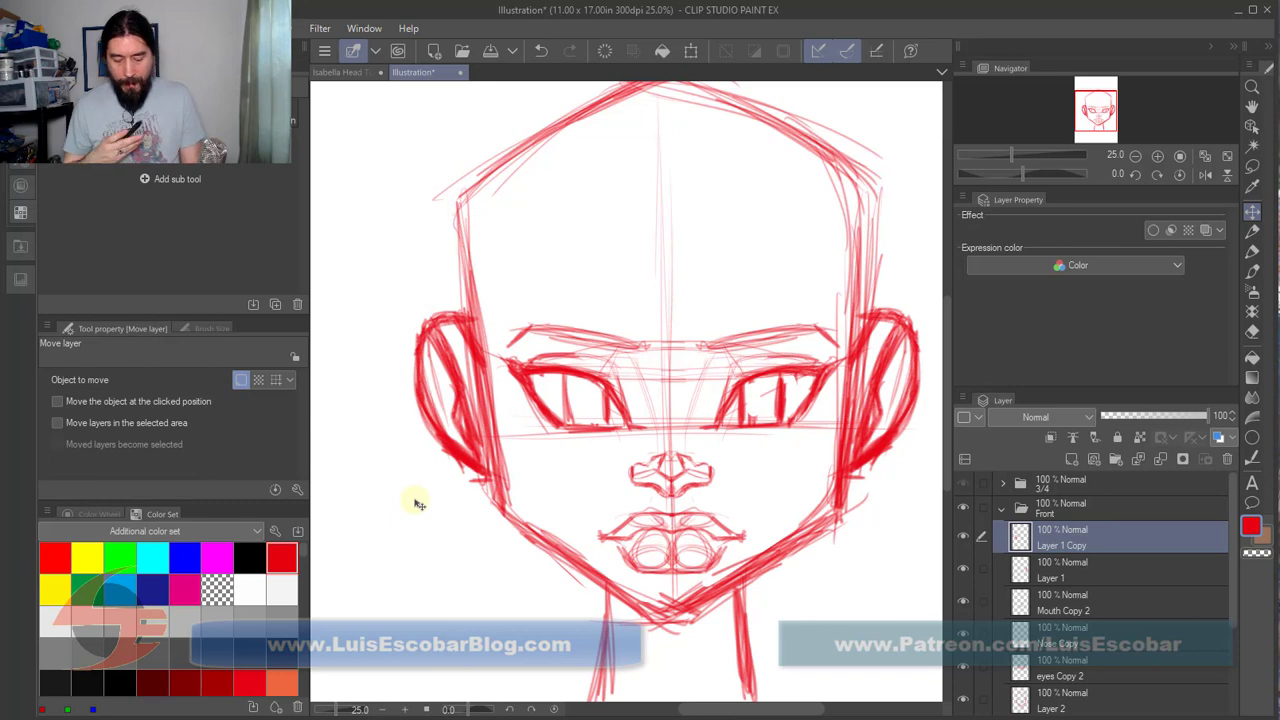
# Step: Compare the front view with both ears against the 3/4 drawing by alternating between them
pyautogui.hotkey('ctrl', 'z')
pyautogui.hotkey('ctrl', 'y')
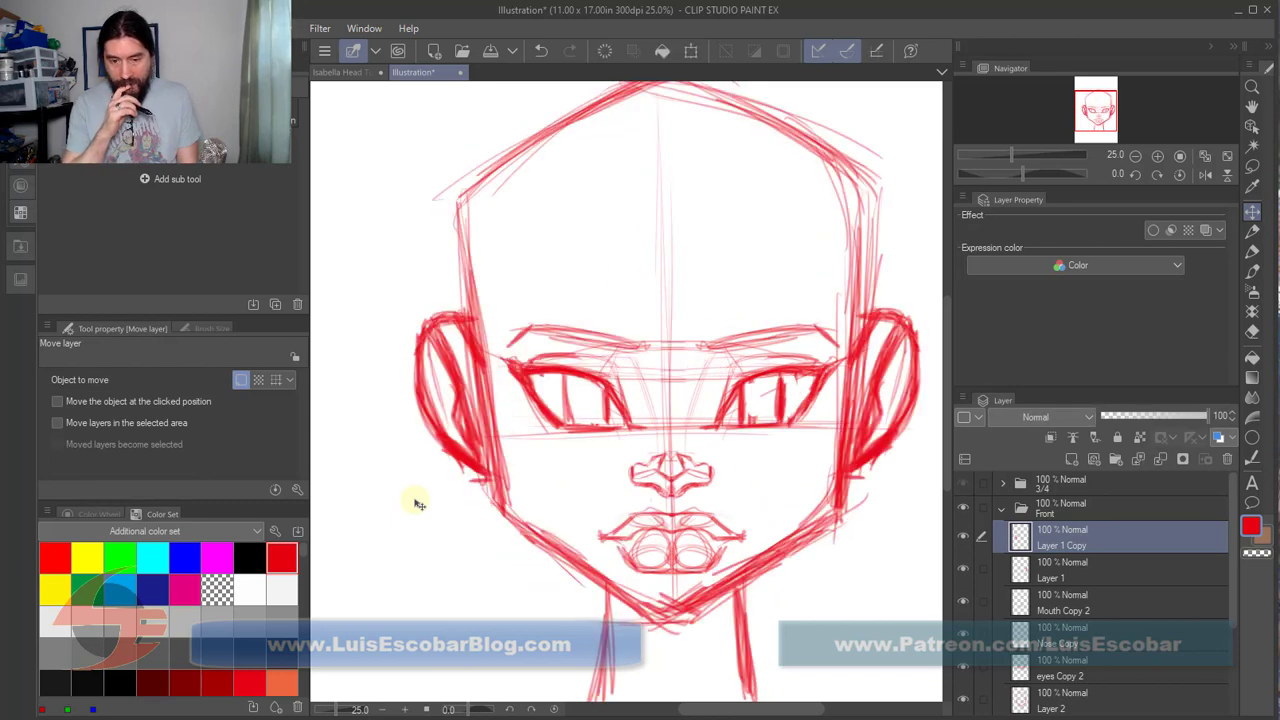
pyautogui.hotkey('ctrl', 'z')
pyautogui.hotkey('ctrl', 'y')
pyautogui.hotkey('ctrl', 'z')
pyautogui.hotkey('ctrl', 'y')
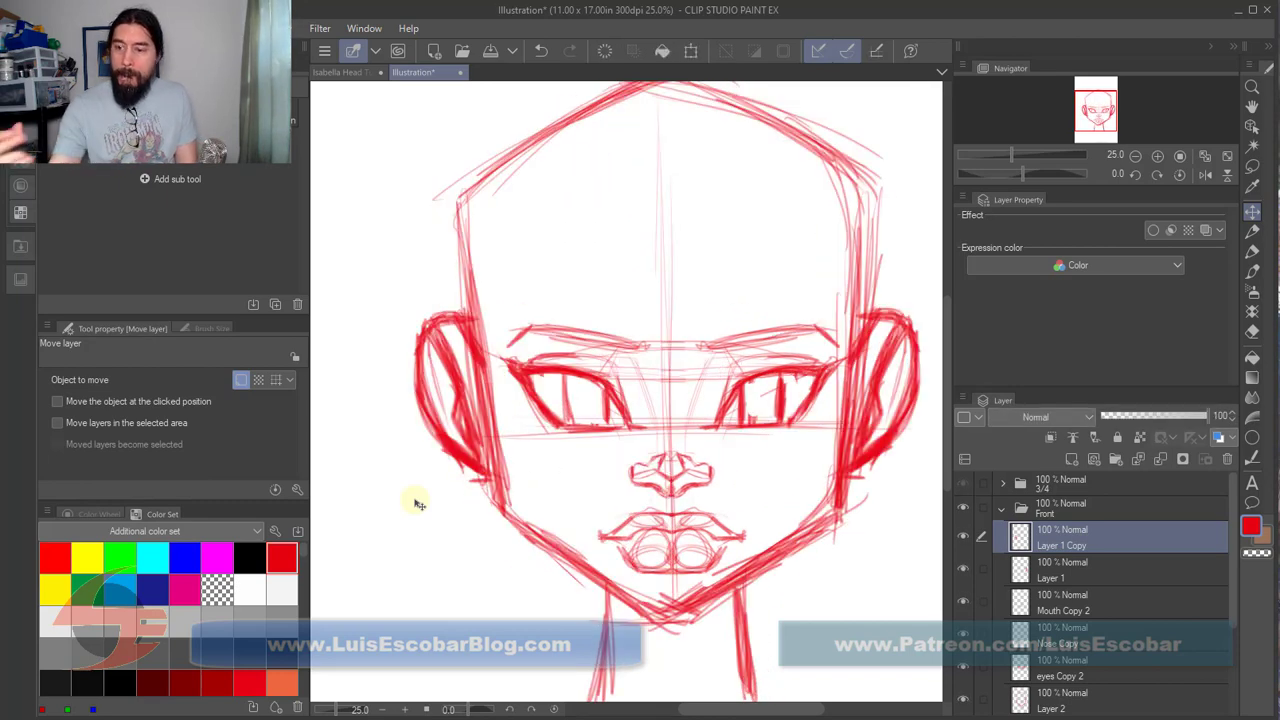
# Step: Merge Layer 1 Copy and Layer 1 into a single ear layer and reselect the Rough pencil
pyautogui.click(1252, 230)
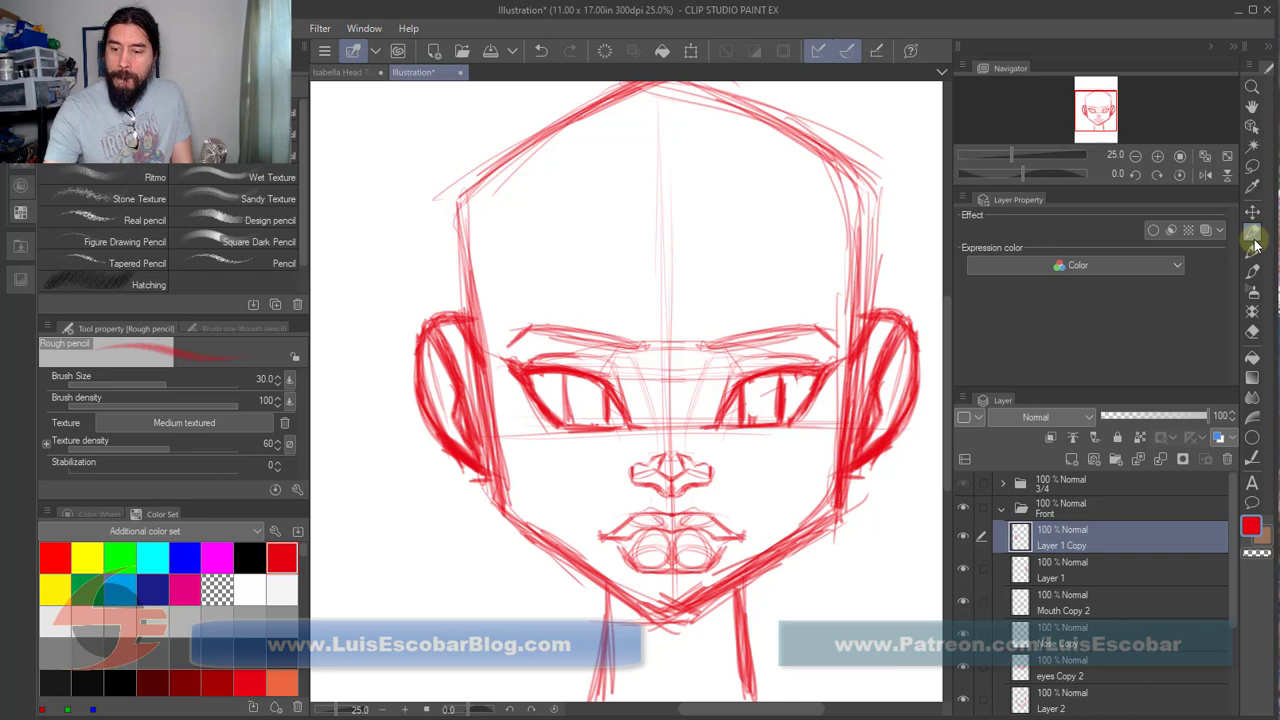
pyautogui.keyDown('ctrl'); pyautogui.click(1139, 563); pyautogui.keyUp('ctrl')
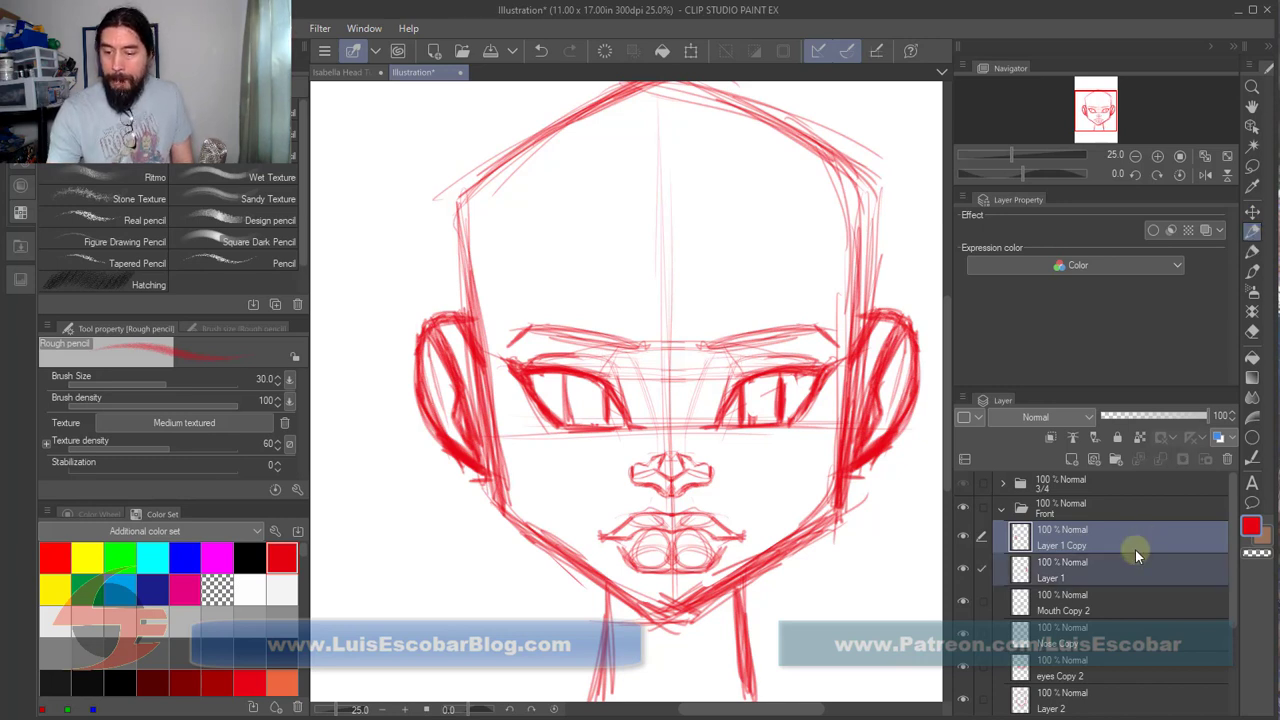
pyautogui.rightClick(1139, 565)
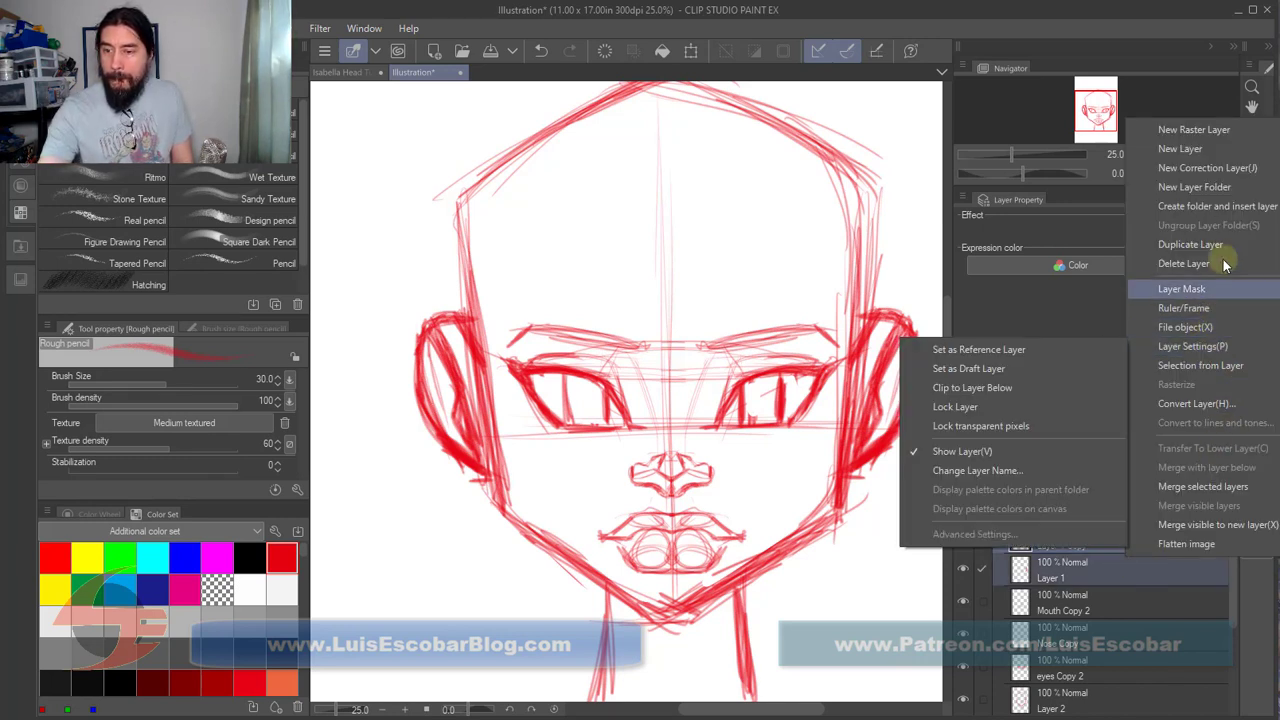
pyautogui.click(1206, 486)
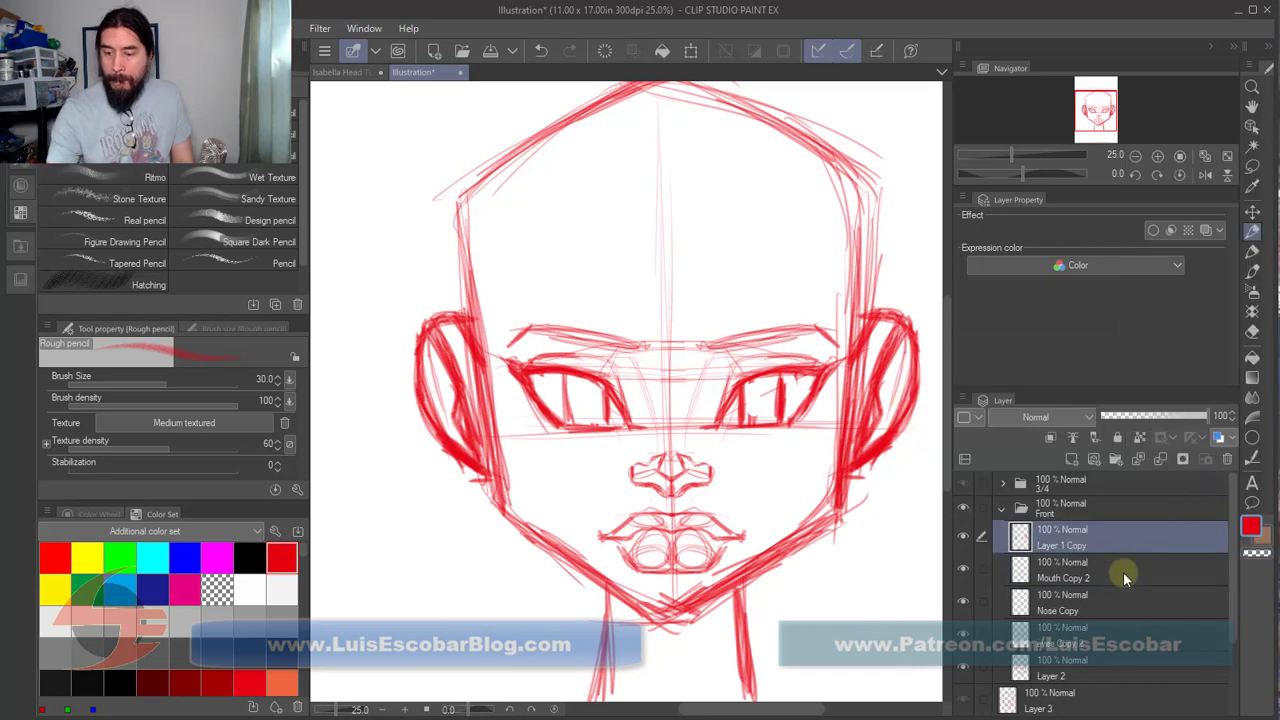
# Step: Sketch Rough pencil strokes on Layer 2 along the cheek contour beside the viewer's-right ear and over both eyebrows
pyautogui.click(1113, 668)
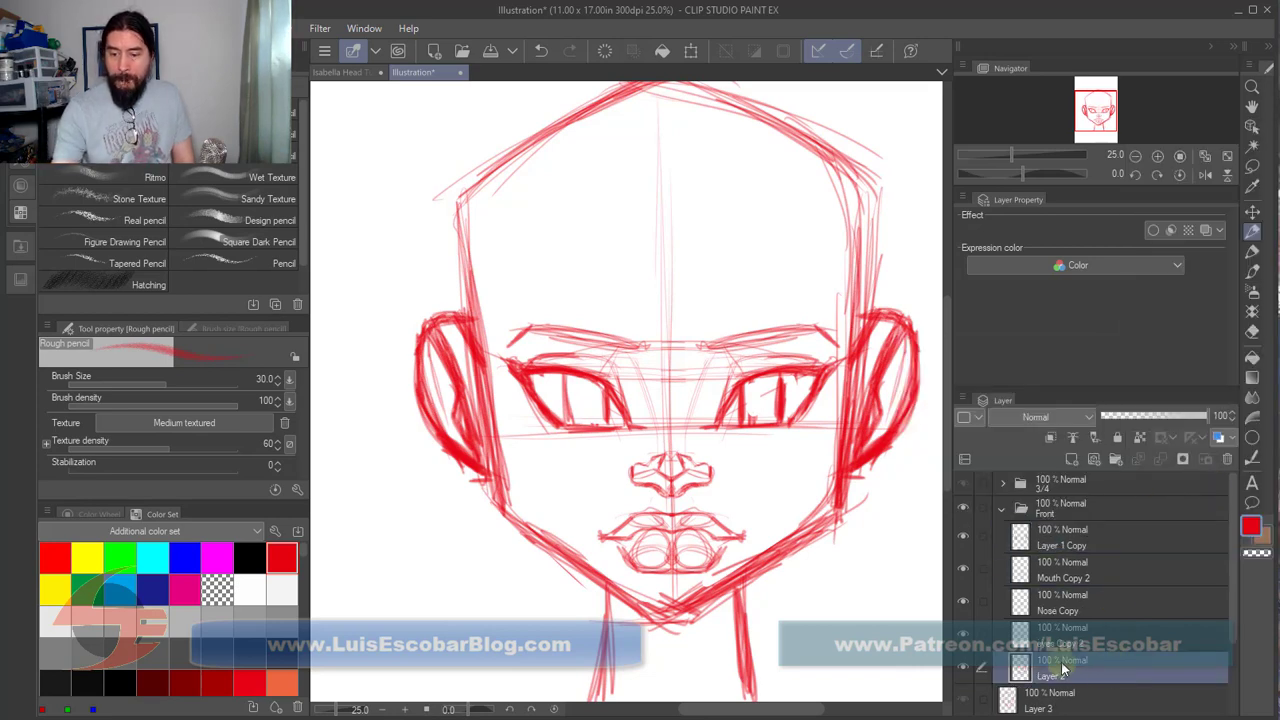
pyautogui.click(963, 668)
pyautogui.click(963, 668)
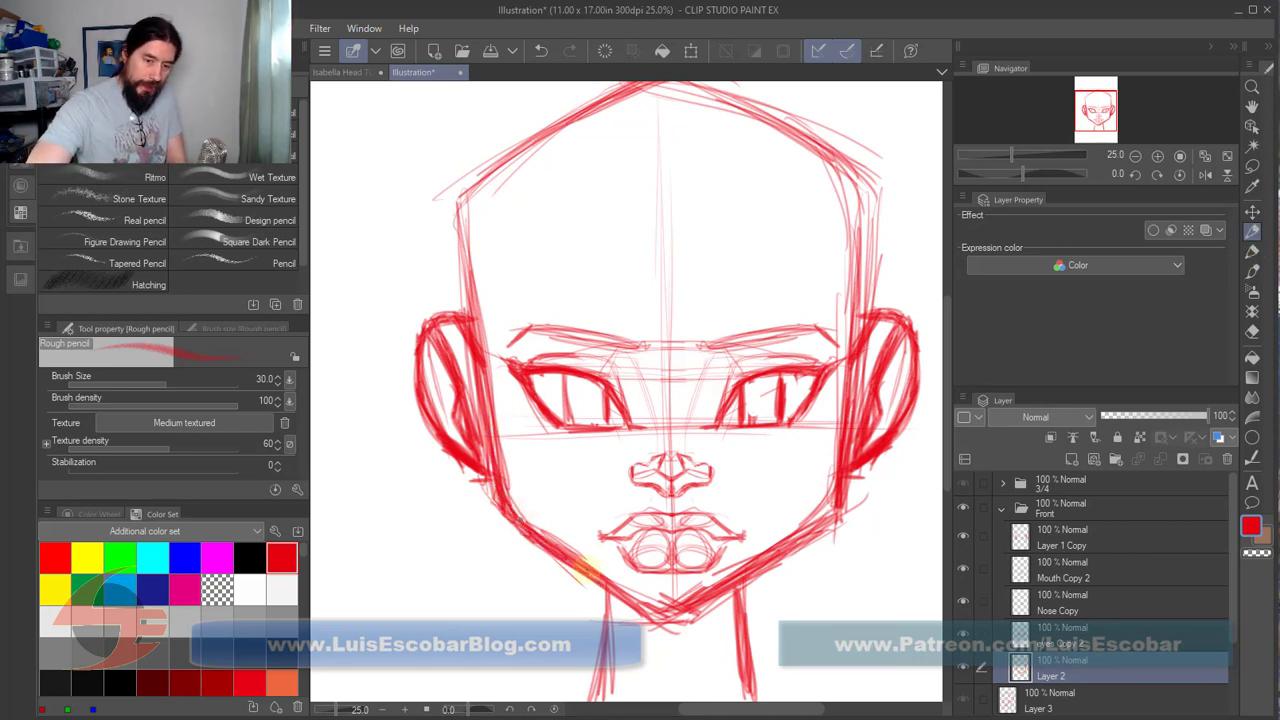
pyautogui.moveTo(828, 507)
pyautogui.mouseDown()
pyautogui.moveTo(670, 608)
pyautogui.moveTo(732, 604)
pyautogui.moveTo(638, 613)
pyautogui.moveTo(688, 610)
pyautogui.moveTo(768, 570)
pyautogui.moveTo(820, 493)
pyautogui.mouseUp()
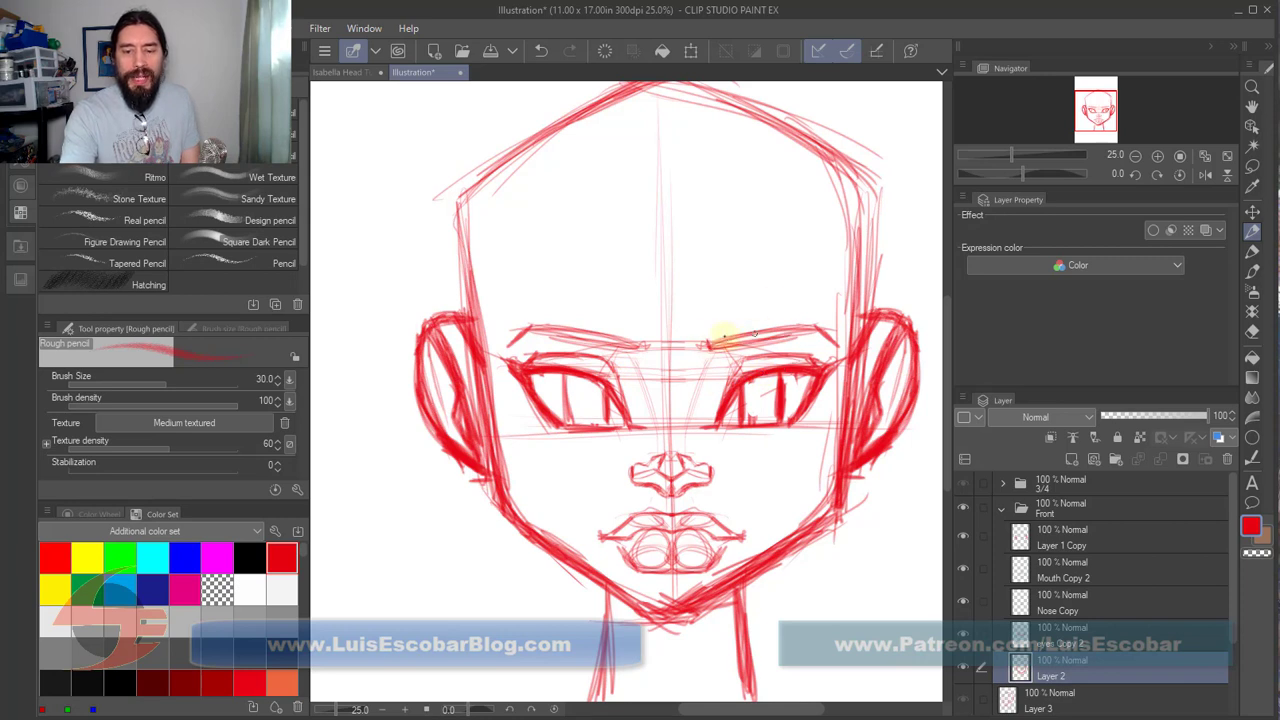
pyautogui.moveTo(631, 341); pyautogui.dragTo(540, 337)
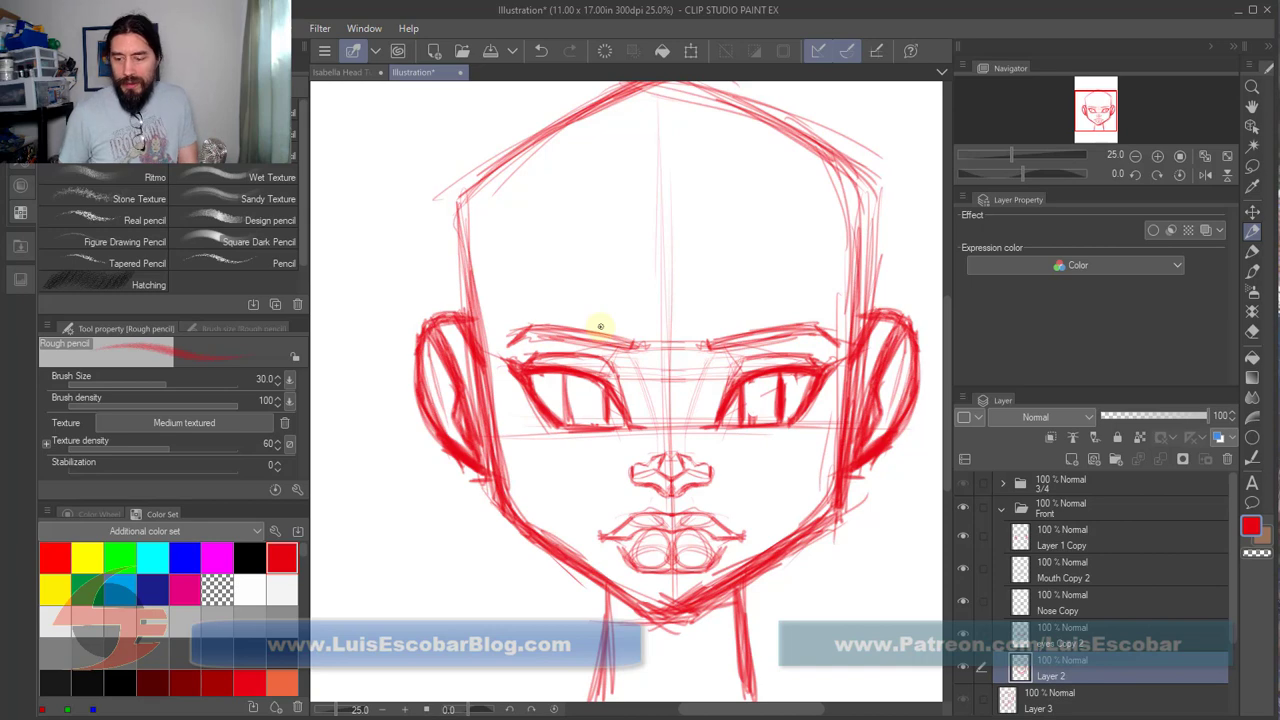
# Step: Compare the front head drawing with the side and three-quarter views by switching repeatedly between them
pyautogui.hotkey('ctrl', 'shift')
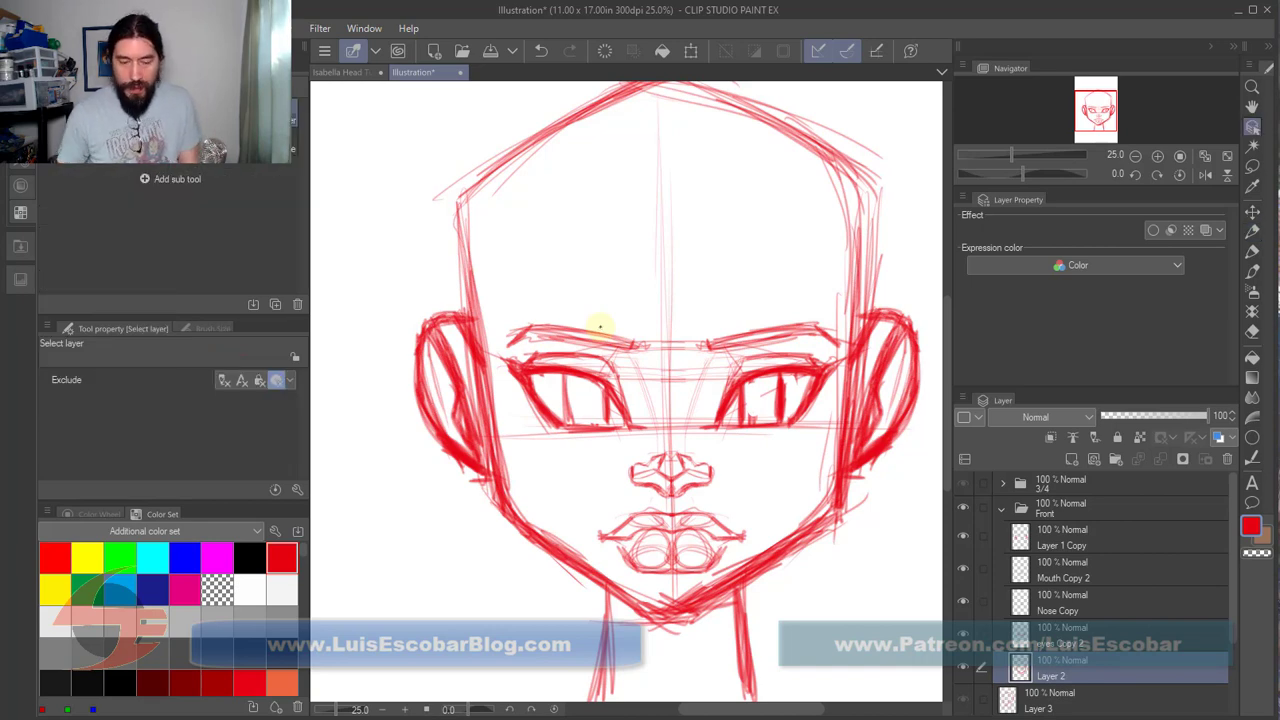
pyautogui.hotkey('ctrl', 'z')
pyautogui.hotkey('ctrl', 'z')
pyautogui.hotkey('ctrl', 'z')
pyautogui.hotkey('ctrl', 'z')
pyautogui.hotkey('ctrl', 'z')
pyautogui.hotkey('ctrl', 'z')
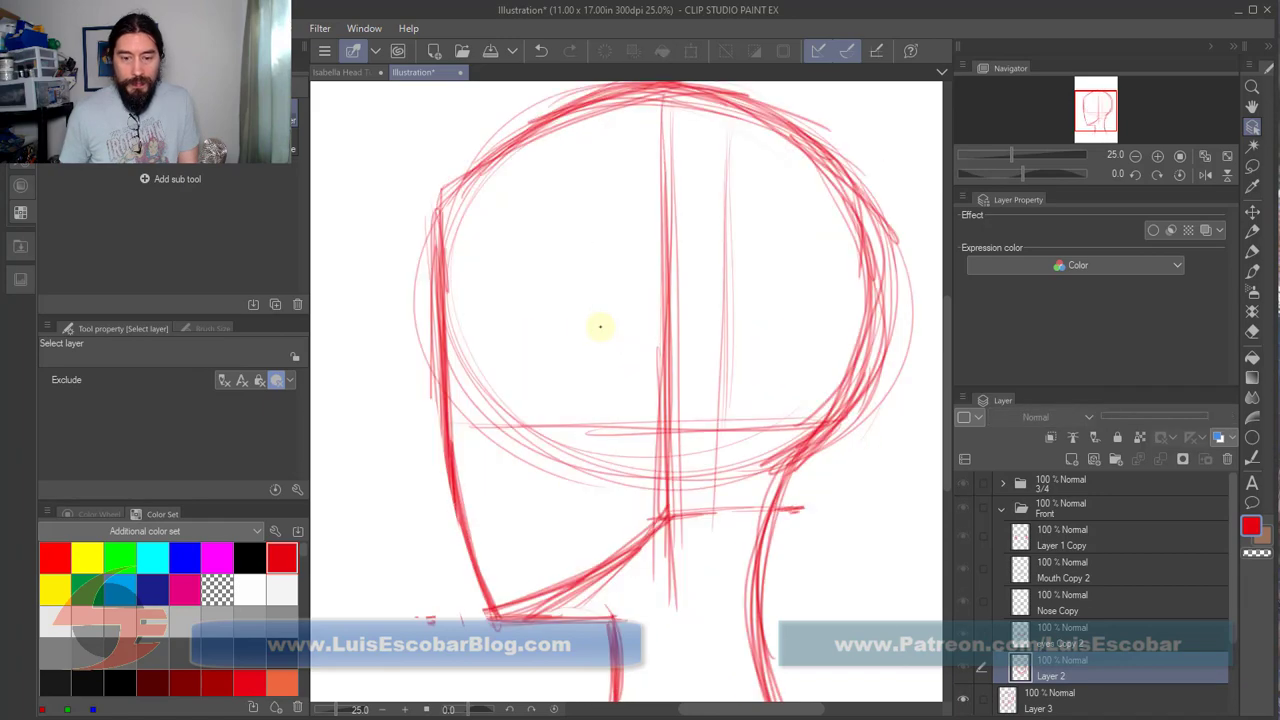
pyautogui.hotkey('ctrl', 'z')
pyautogui.hotkey('ctrl', 'z')
pyautogui.hotkey('ctrl', 'y')
pyautogui.hotkey('ctrl', 'y')
pyautogui.hotkey('ctrl', 'z')
pyautogui.hotkey('ctrl', 'z')
pyautogui.hotkey('ctrl', 'y')
pyautogui.hotkey('ctrl', 'y')
pyautogui.hotkey('ctrl', 'z')
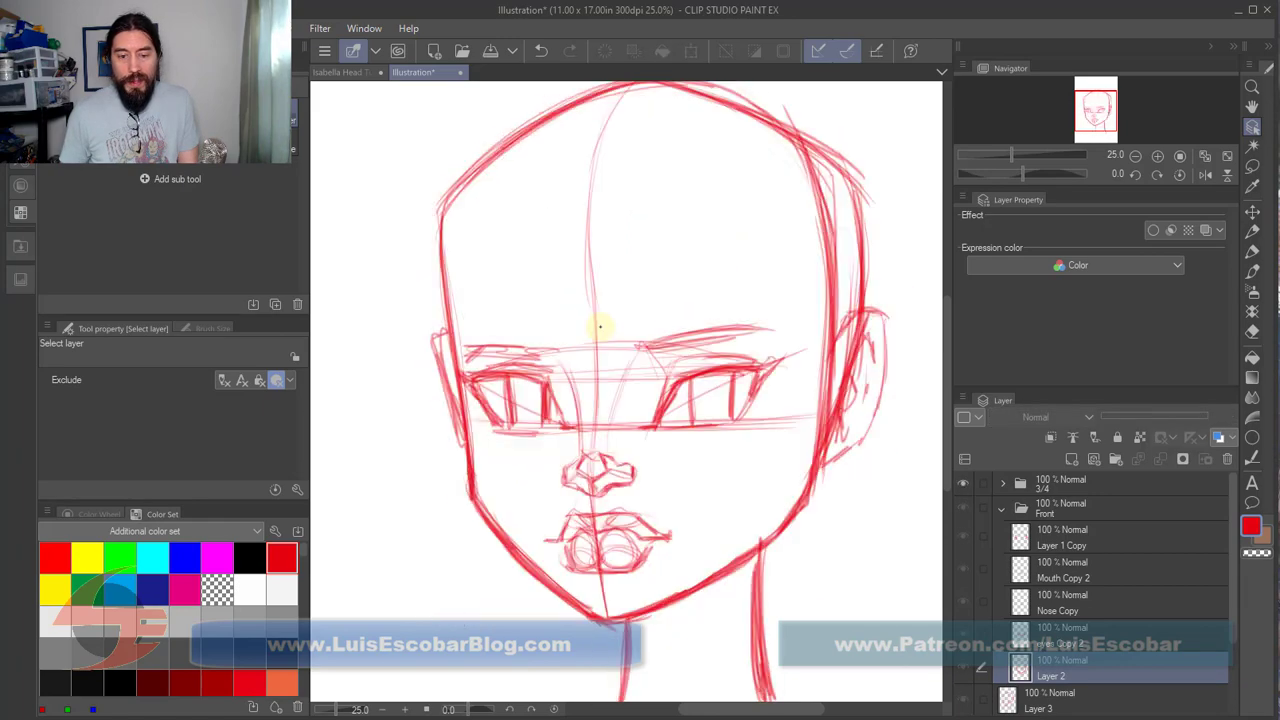
pyautogui.hotkey('ctrl', 'z')
pyautogui.hotkey('ctrl', 'y')
pyautogui.hotkey('ctrl', 'z')
pyautogui.hotkey('ctrl', 'y')
pyautogui.hotkey('ctrl', 'y')
pyautogui.hotkey('ctrl', 'z')
pyautogui.hotkey('ctrl', 'z')
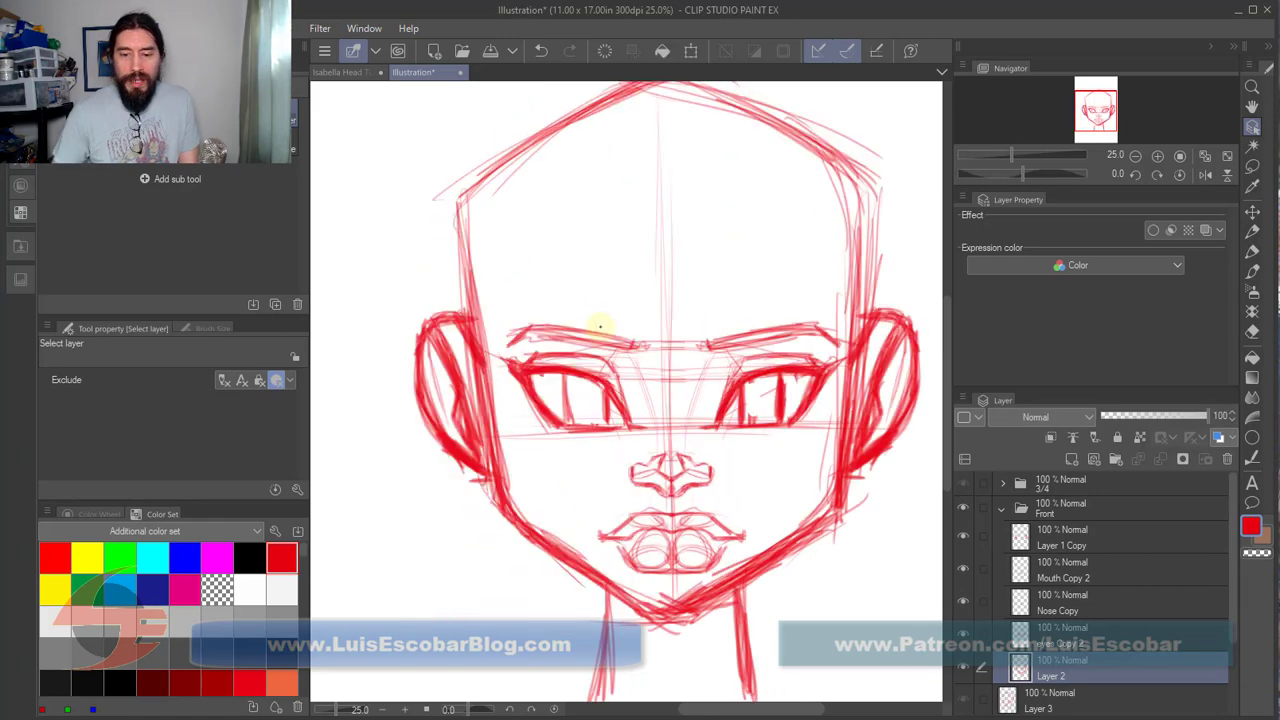
pyautogui.hotkey('ctrl', 'y')
pyautogui.hotkey('ctrl', 'z')
# Step: Compare the eye placement and shape in the front drawing with the three-quarter view, alternating between the two
pyautogui.click(768, 392)
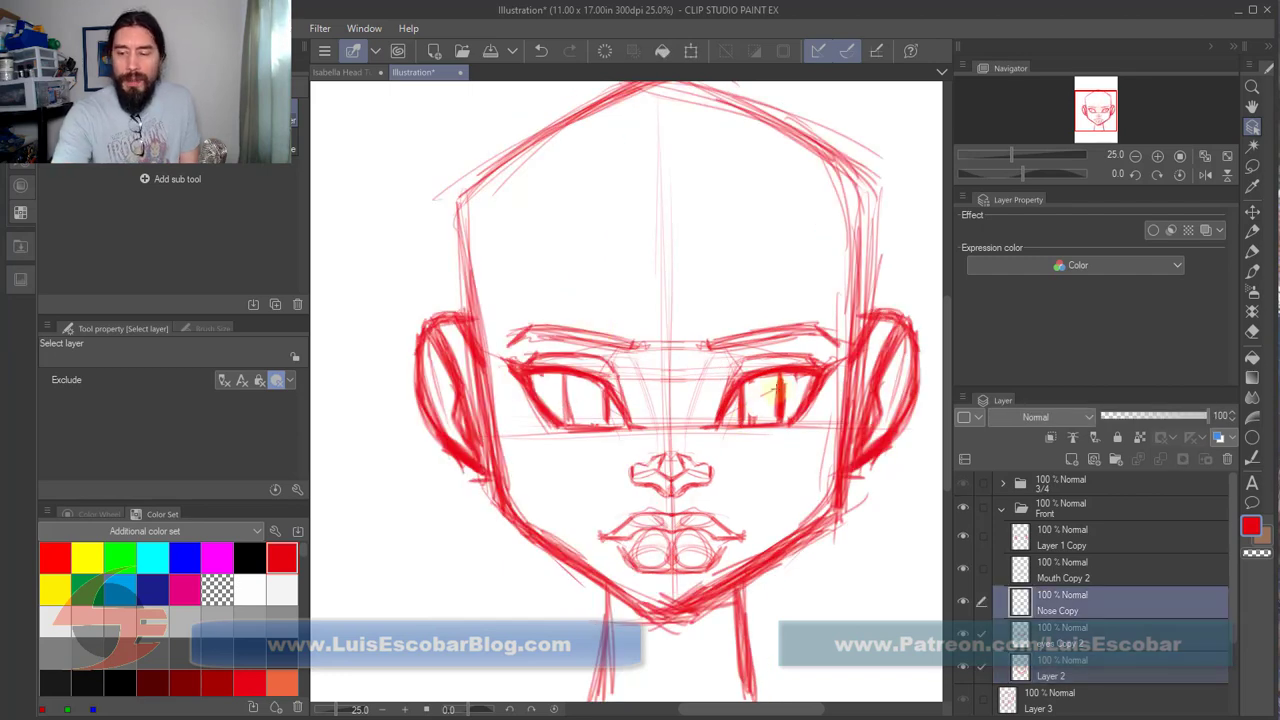
pyautogui.click(1252, 232)
pyautogui.hotkey('ctrl', 'z')
pyautogui.hotkey('ctrl', 'y')
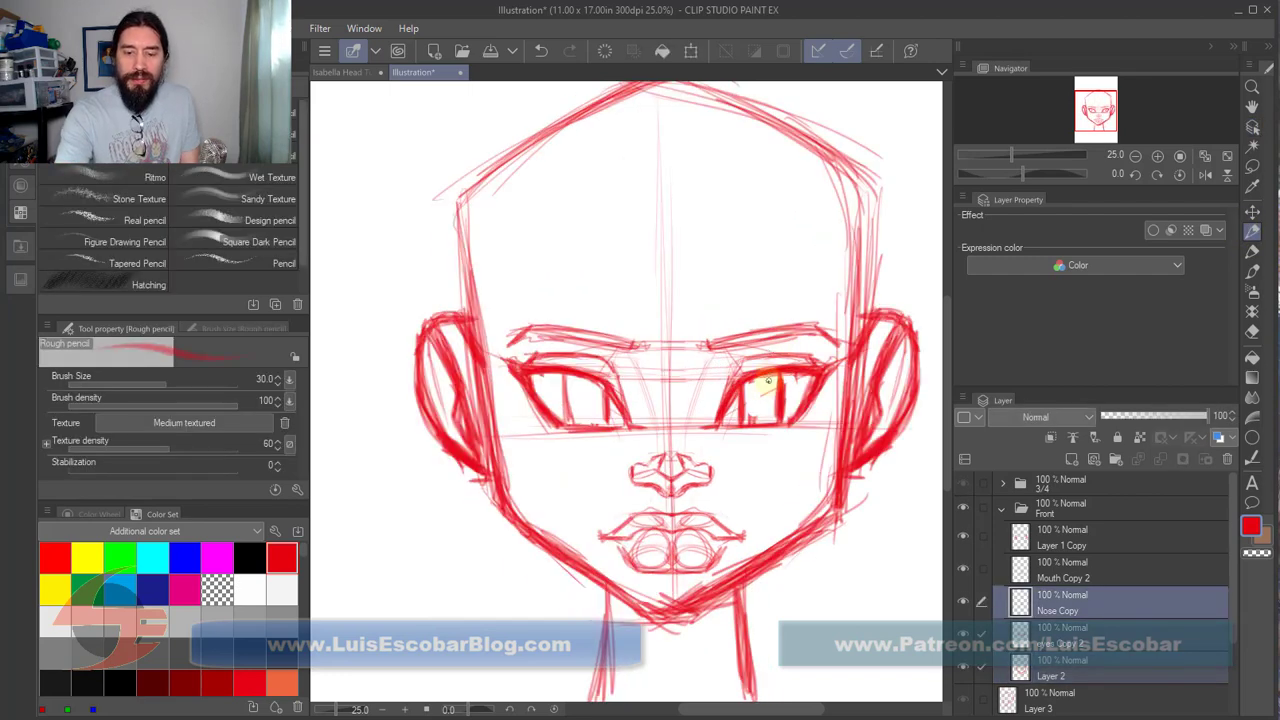
pyautogui.hotkey('ctrl', 'z')
pyautogui.hotkey('ctrl', 'y')
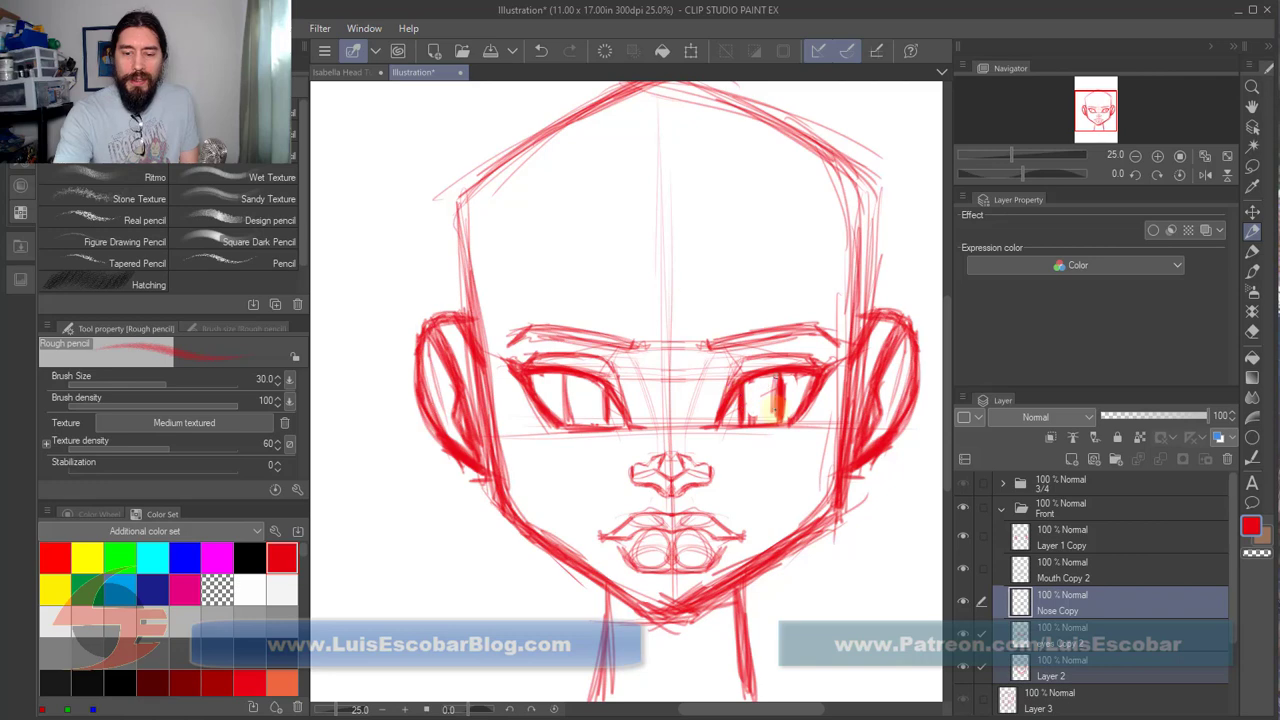
pyautogui.hotkey('ctrl', 'z')
pyautogui.hotkey('ctrl', 'y')
pyautogui.hotkey('ctrl', 'z')
pyautogui.hotkey('ctrl', 'y')
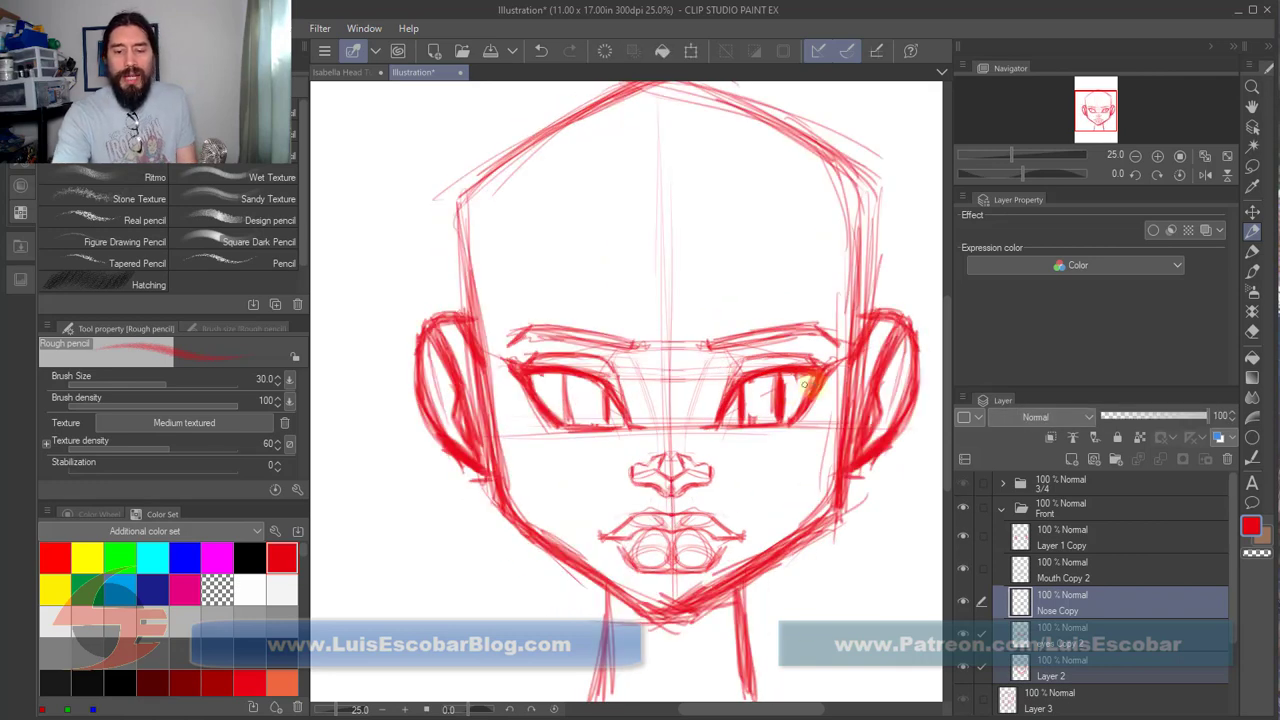
pyautogui.hotkey('ctrl', 'z')
pyautogui.hotkey('ctrl', 'y')
pyautogui.hotkey('ctrl', 'z')
pyautogui.hotkey('ctrl', 'y')
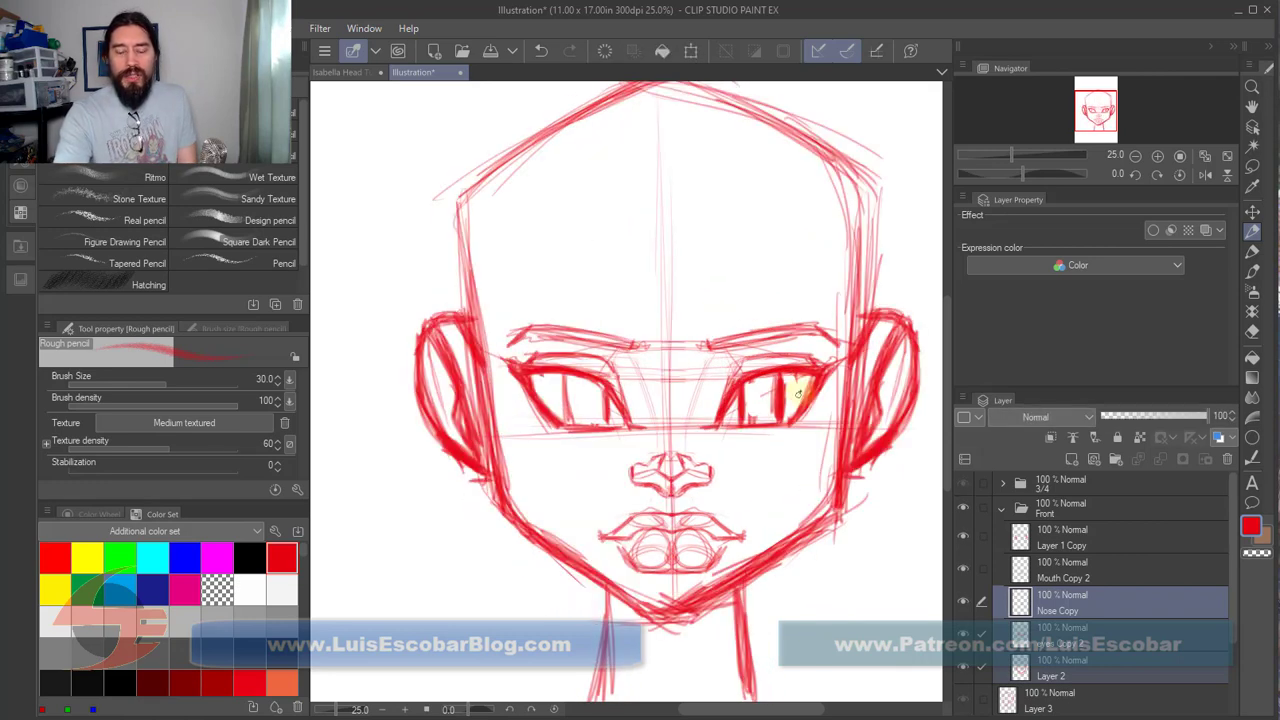
pyautogui.hotkey('ctrl', 'z')
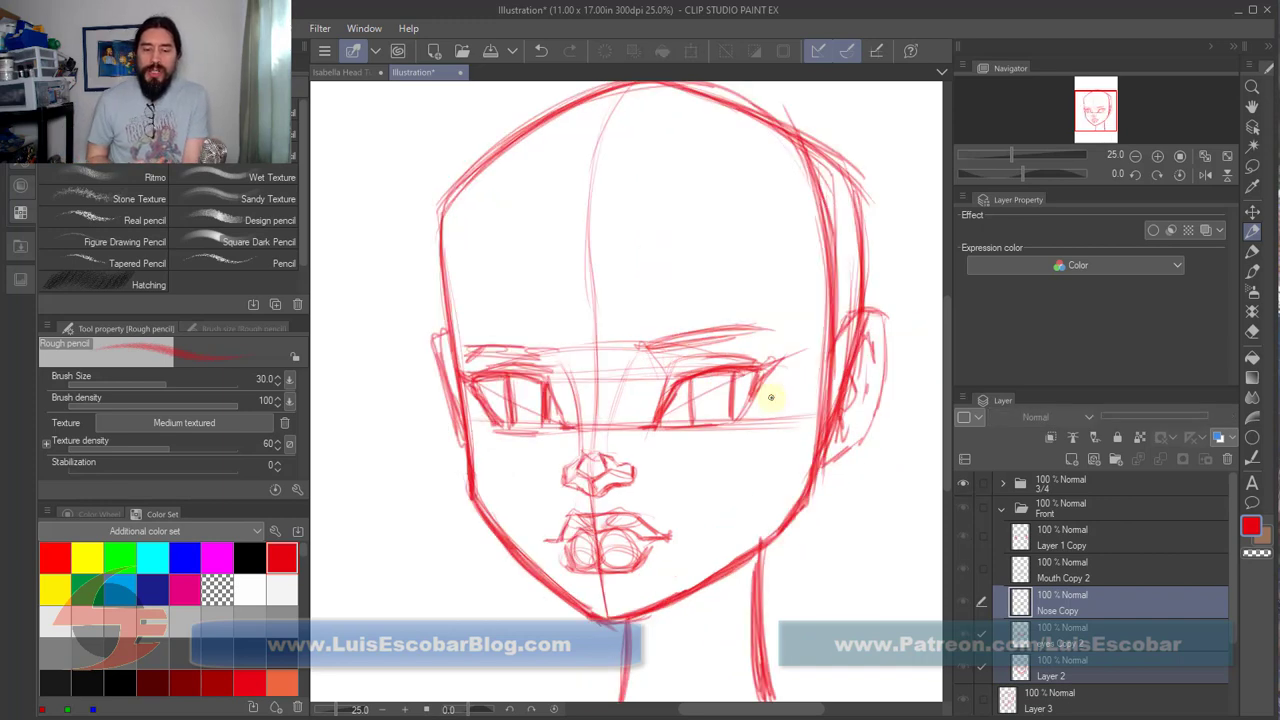
pyautogui.hotkey('ctrl', 'y')
pyautogui.hotkey('ctrl', 'z')
pyautogui.hotkey('ctrl', 'y')
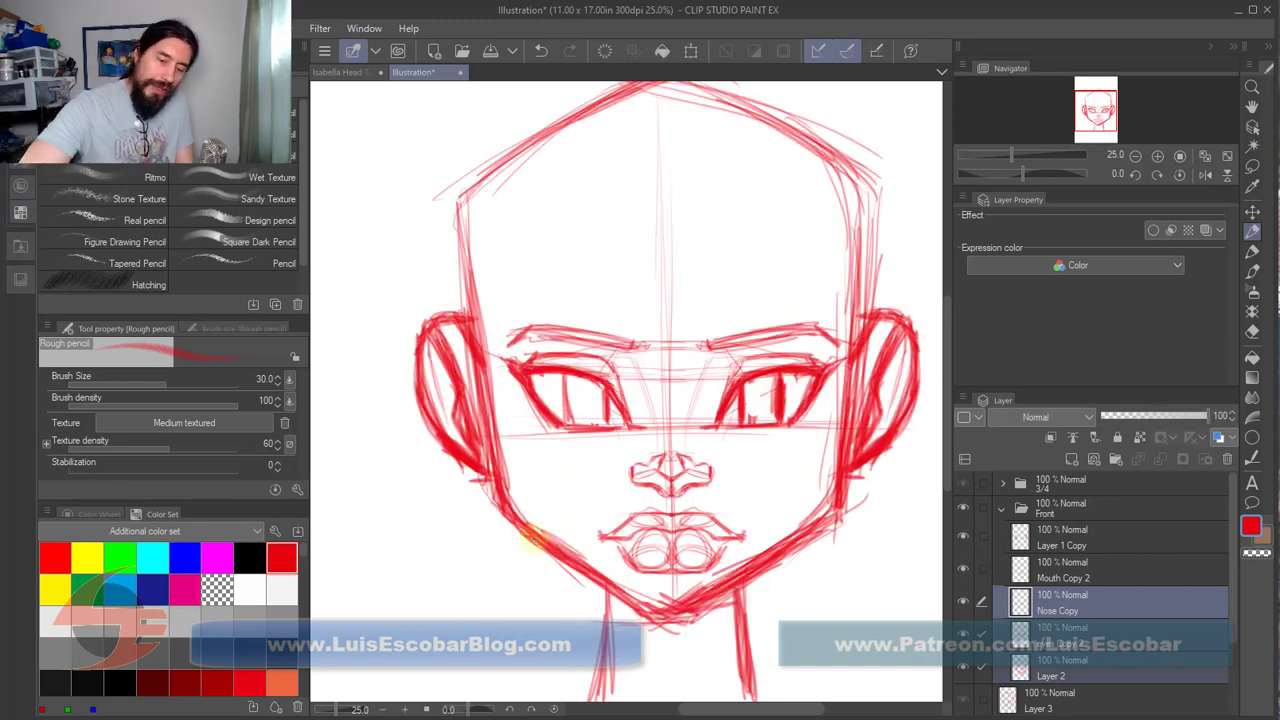
# Step: Reinforce the jawline on Layer 2 with pencil strokes running from one jaw corner past the chin to the other
pyautogui.click(1083, 666)
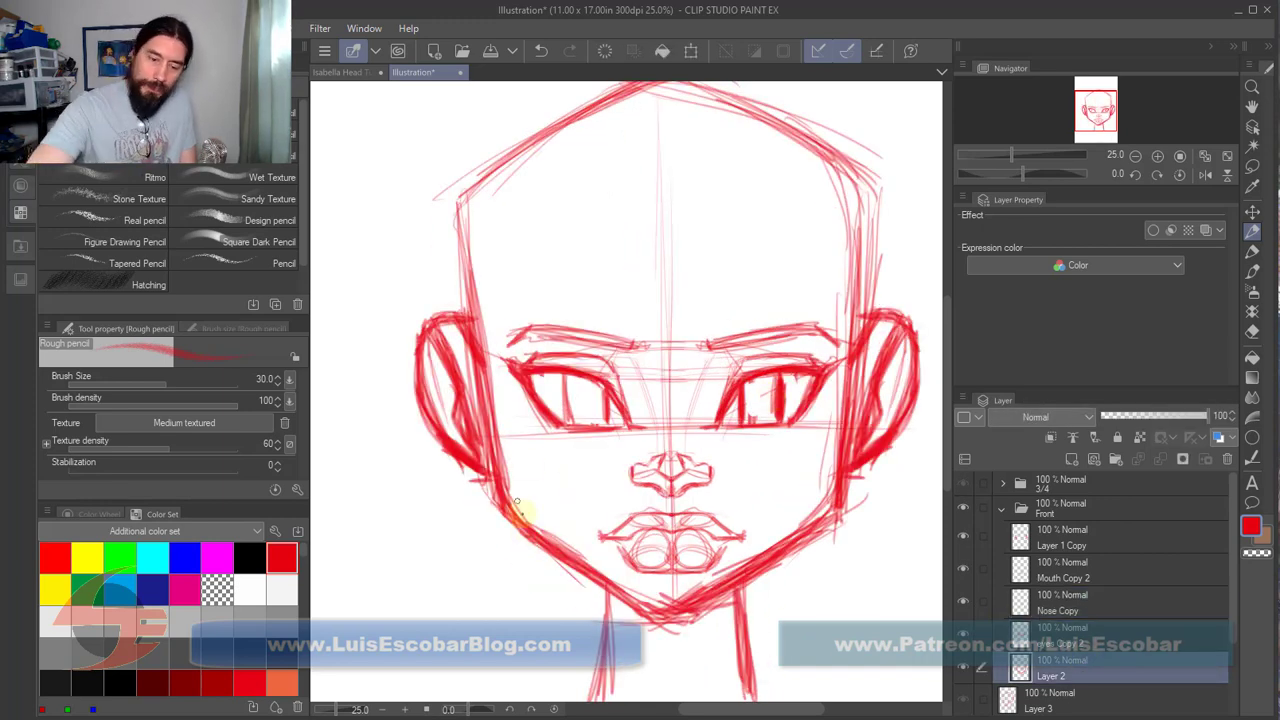
pyautogui.moveTo(516, 502)
pyautogui.mouseDown()
pyautogui.moveTo(576, 575)
pyautogui.moveTo(621, 603)
pyautogui.moveTo(591, 583)
pyautogui.moveTo(621, 603)
pyautogui.moveTo(741, 558)
pyautogui.moveTo(704, 595)
pyautogui.moveTo(815, 527)
pyautogui.mouseUp()
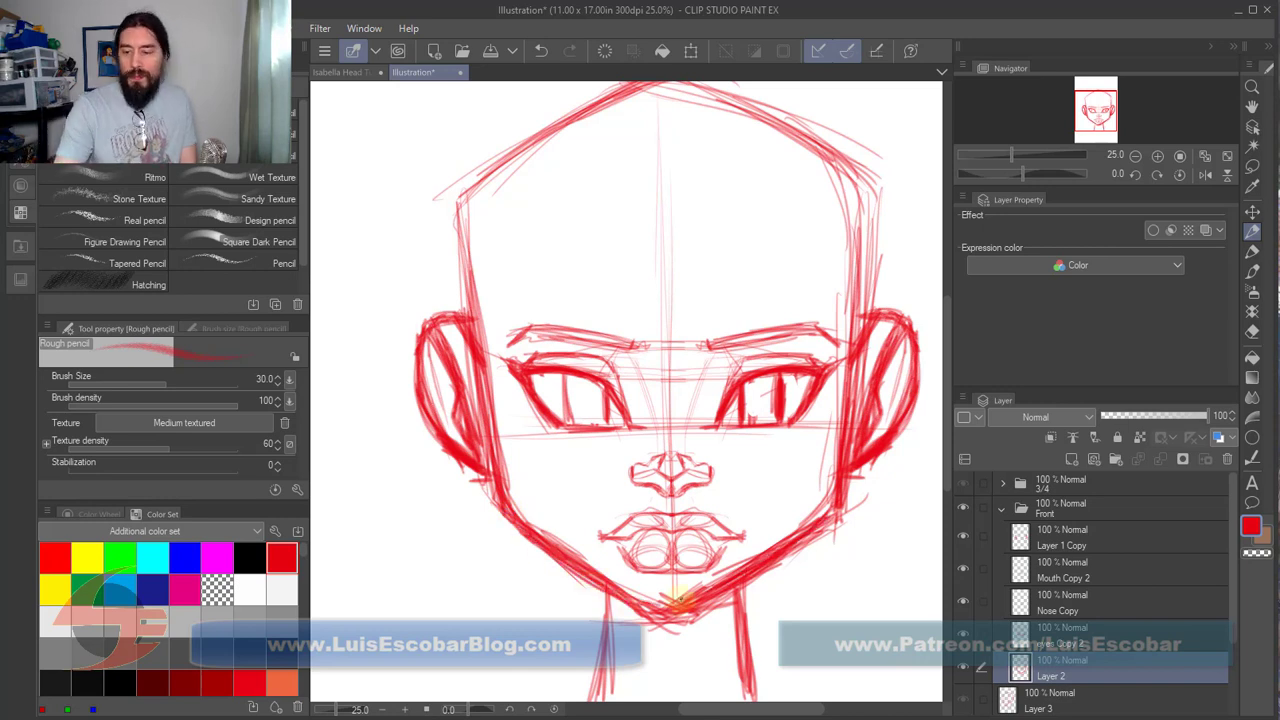
# Step: Examine which strokes belong to the eyes Copy 2 and Nose Copy layers by toggling each layer's visibility
pyautogui.click(961, 636)
pyautogui.click(961, 637)
pyautogui.click(961, 637)
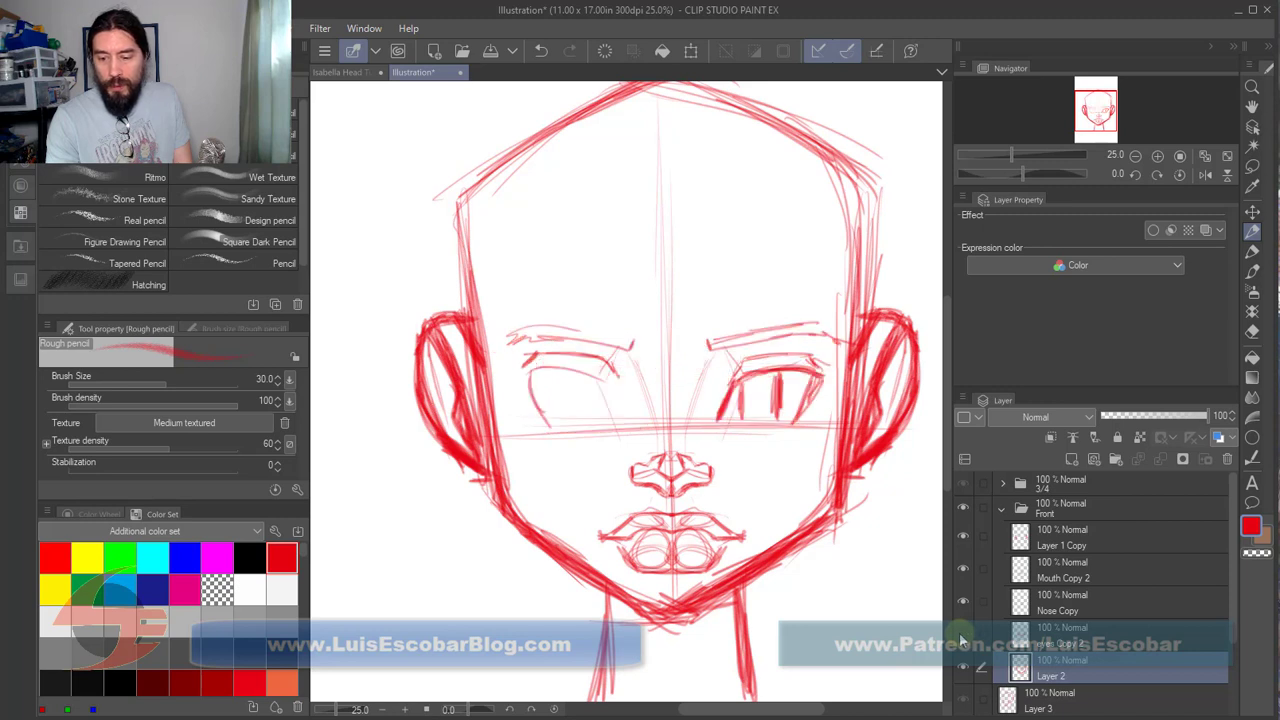
pyautogui.click(961, 637)
pyautogui.click(961, 637)
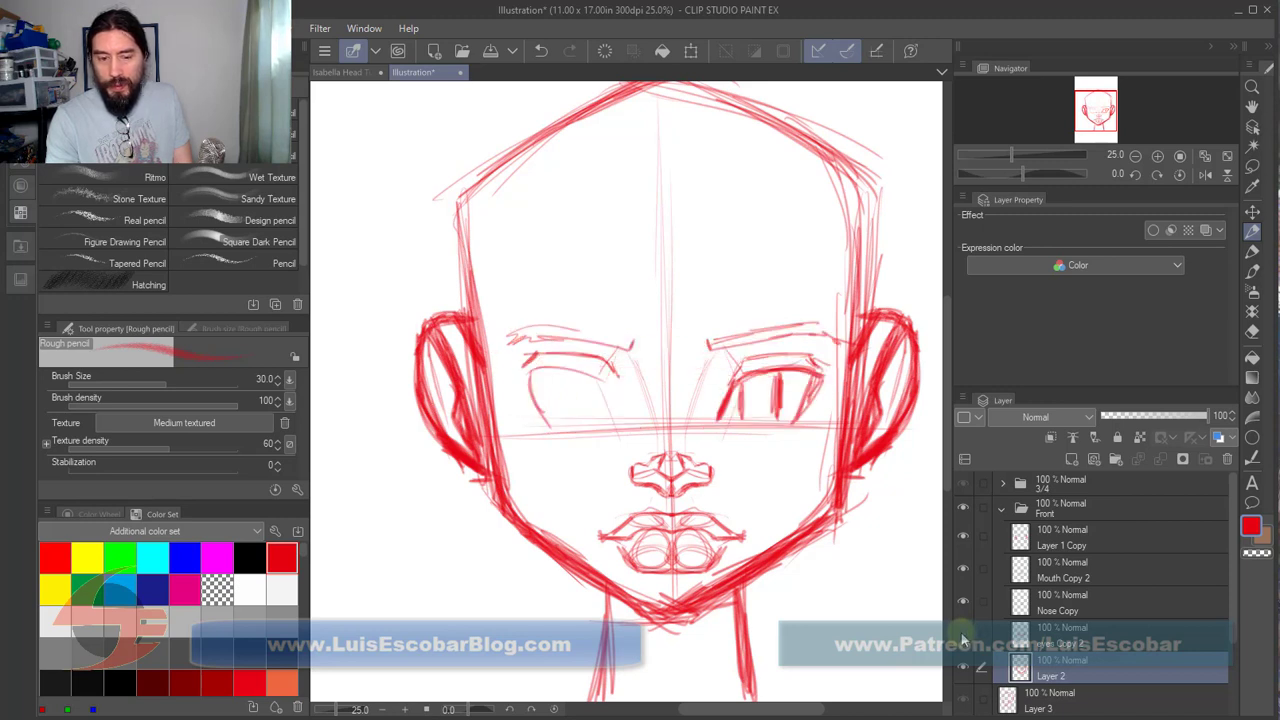
pyautogui.click(961, 637)
pyautogui.click(962, 603)
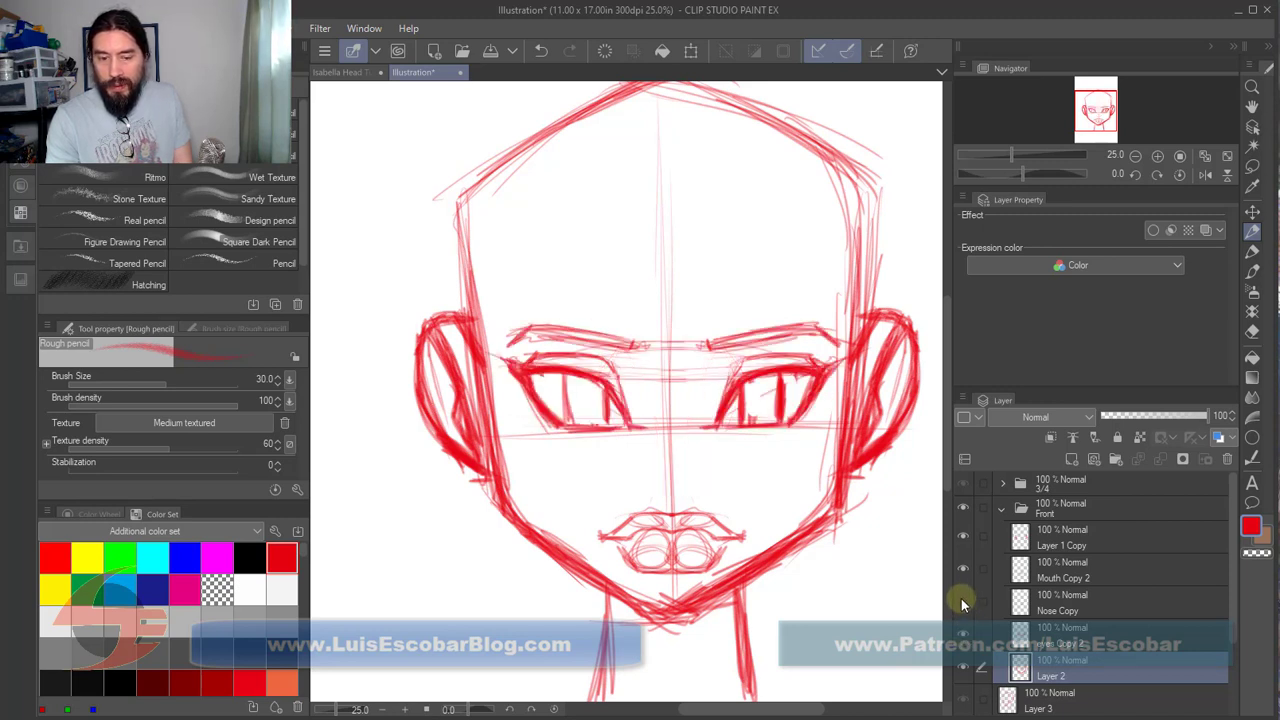
pyautogui.click(962, 603)
pyautogui.click(962, 603)
pyautogui.click(960, 599)
pyautogui.click(1117, 600)
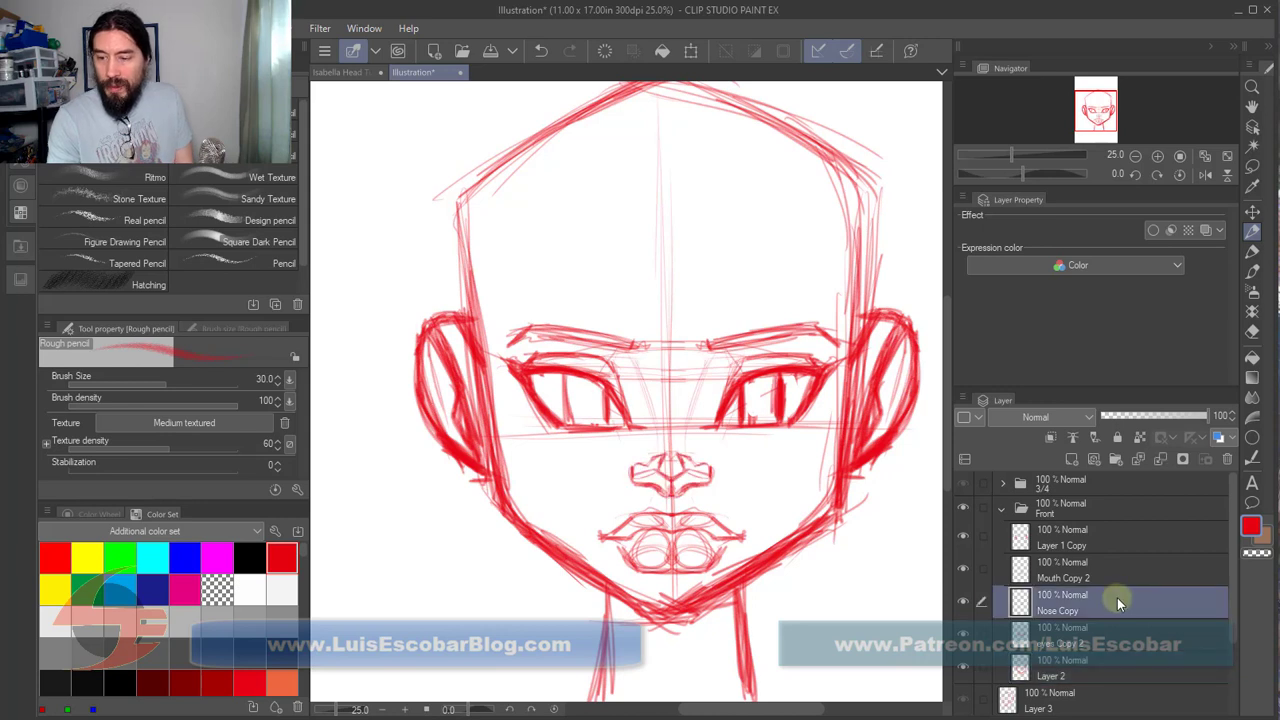
pyautogui.click(1252, 166)
pyautogui.moveTo(818, 284)
pyautogui.mouseDown()
pyautogui.moveTo(838, 340)
pyautogui.moveTo(830, 414)
pyautogui.moveTo(780, 448)
pyautogui.mouseUp()
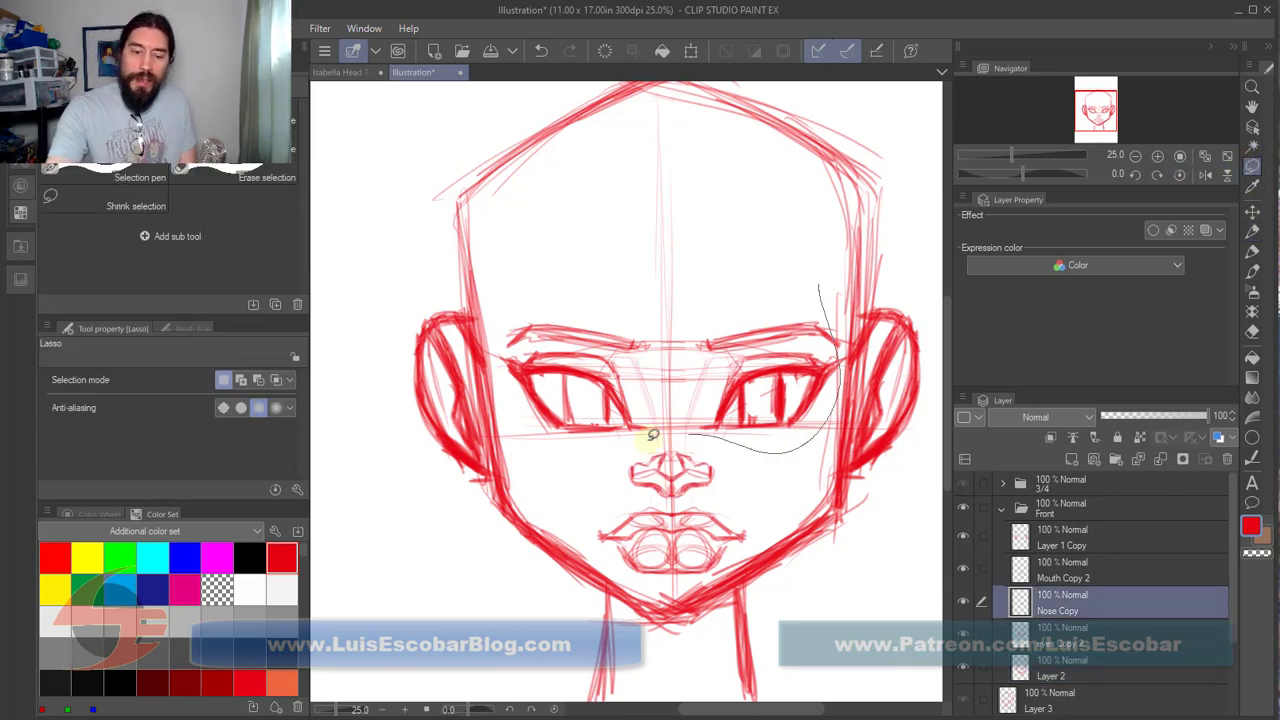
pyautogui.moveTo(652, 435)
pyautogui.mouseDown()
pyautogui.moveTo(514, 409)
pyautogui.moveTo(714, 251)
pyautogui.moveTo(810, 268)
pyautogui.mouseUp()
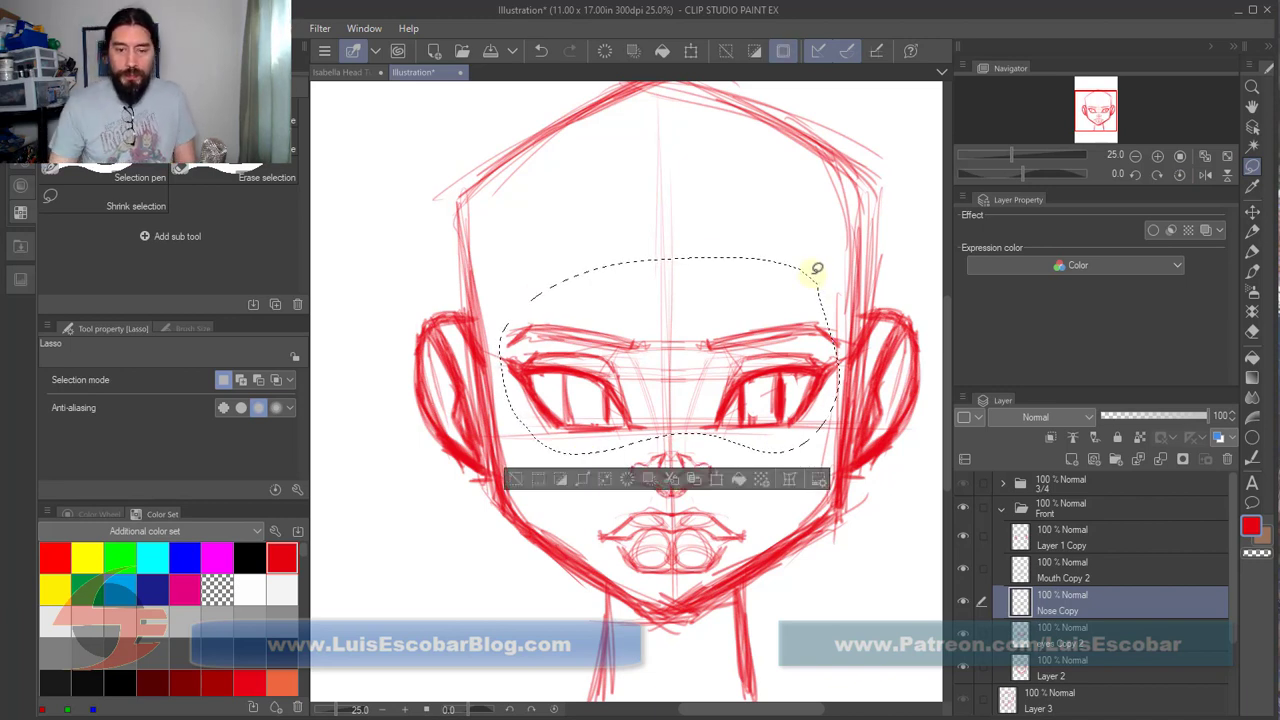
pyautogui.hotkey('ctrl', 'd')
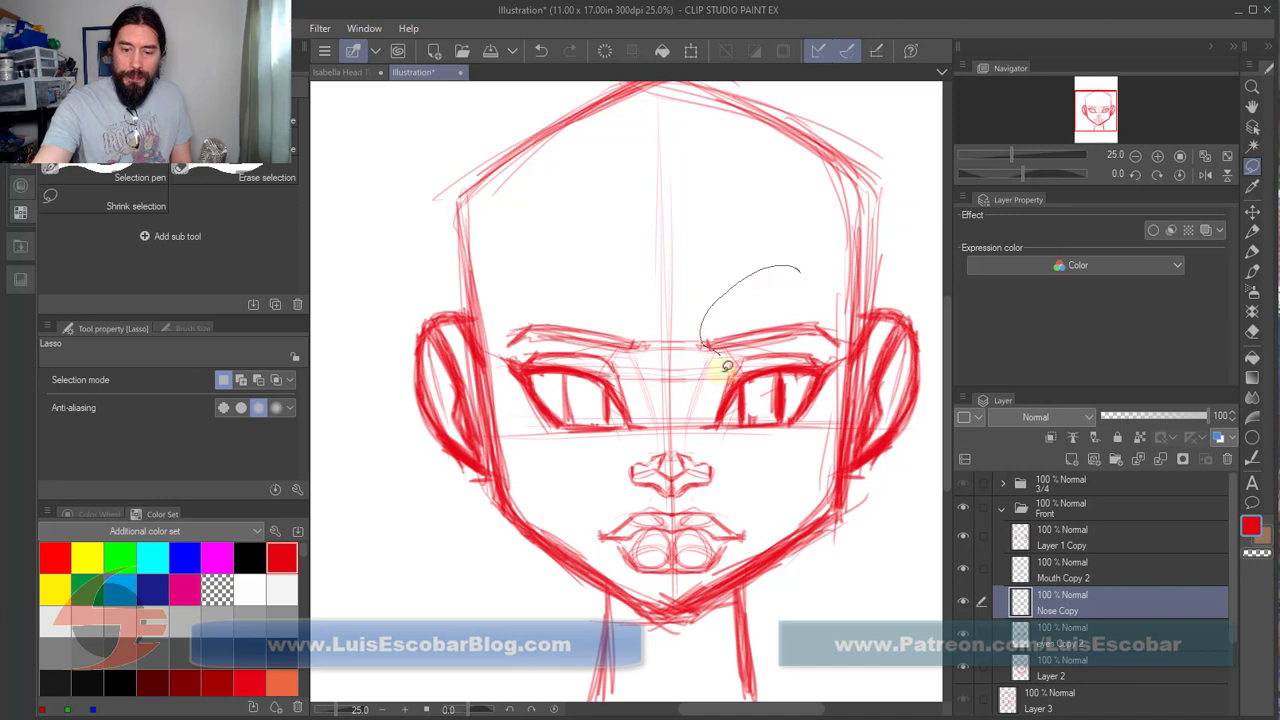
# Step: Lasso each eye with its eyebrow, paste the selected strokes onto a new layer above eyes Copy 2, and clear the selection
pyautogui.moveTo(727, 366)
pyautogui.mouseDown()
pyautogui.moveTo(731, 454)
pyautogui.moveTo(805, 463)
pyautogui.mouseUp()
pyautogui.moveTo(843, 380); pyautogui.dragTo(790, 255)
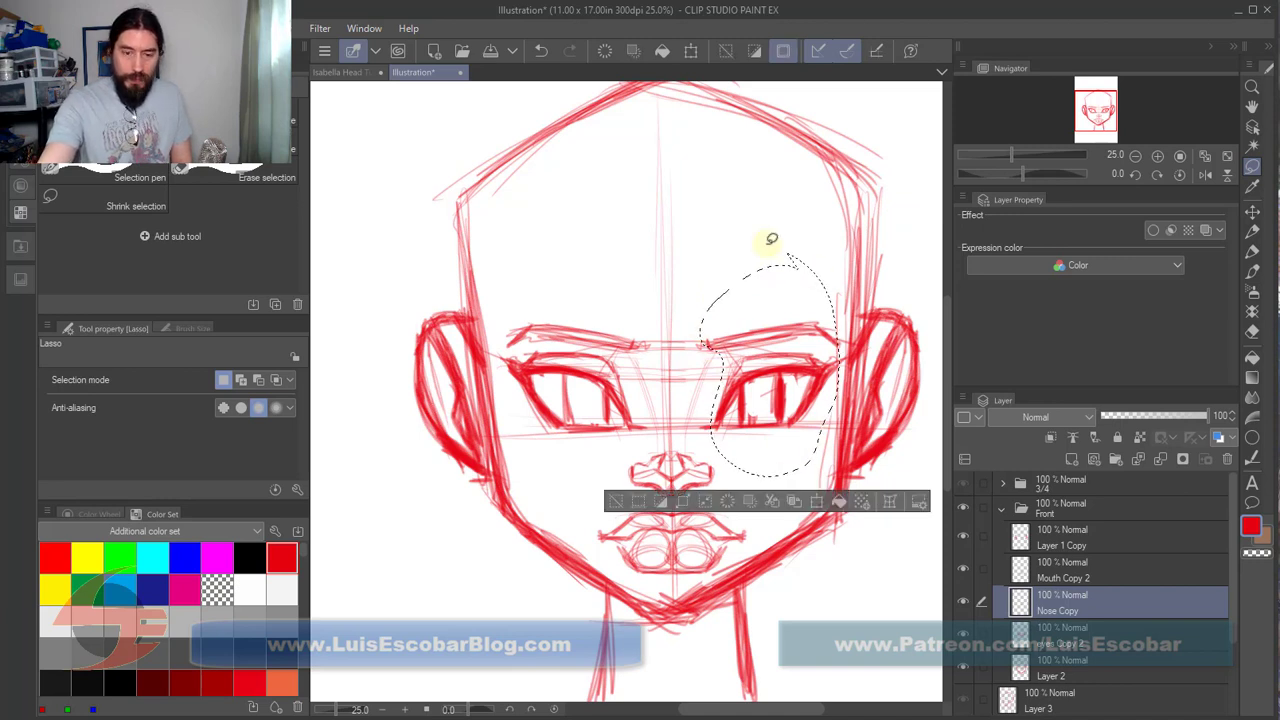
pyautogui.moveTo(612, 258)
pyautogui.mouseDown()
pyautogui.moveTo(631, 354)
pyautogui.moveTo(603, 449)
pyautogui.moveTo(535, 282)
pyautogui.moveTo(598, 266)
pyautogui.mouseUp()
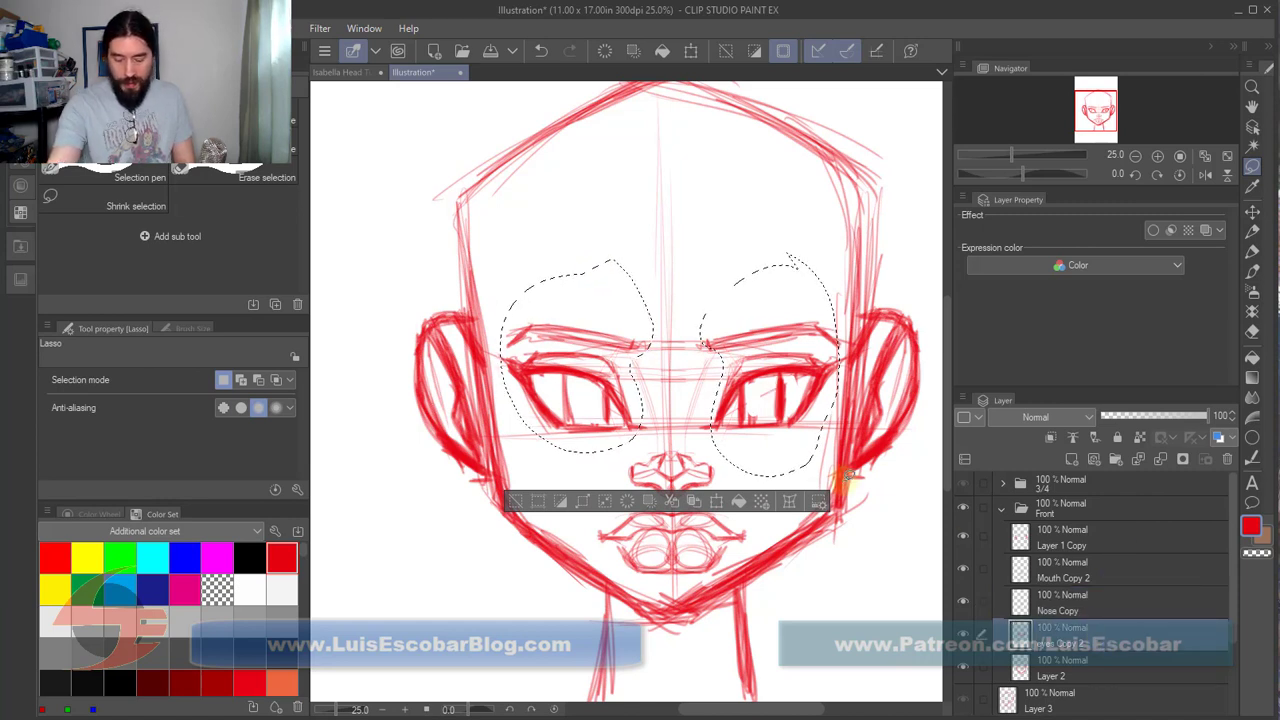
pyautogui.hotkey('ctrl', 'v')
pyautogui.click(514, 504)
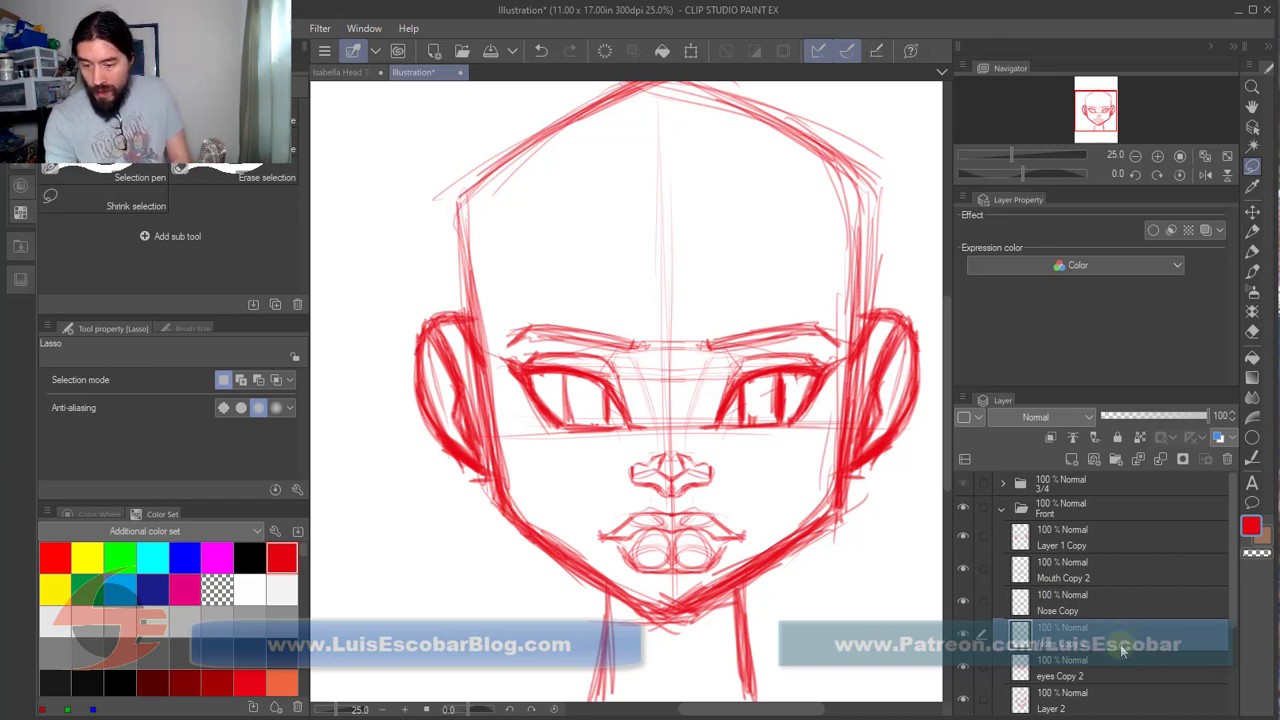
# Step: Check the pasted strokes by toggling their layer's visibility, and merge that layer with eyes Copy 2
pyautogui.click(963, 636)
pyautogui.click(963, 636)
pyautogui.click(963, 636)
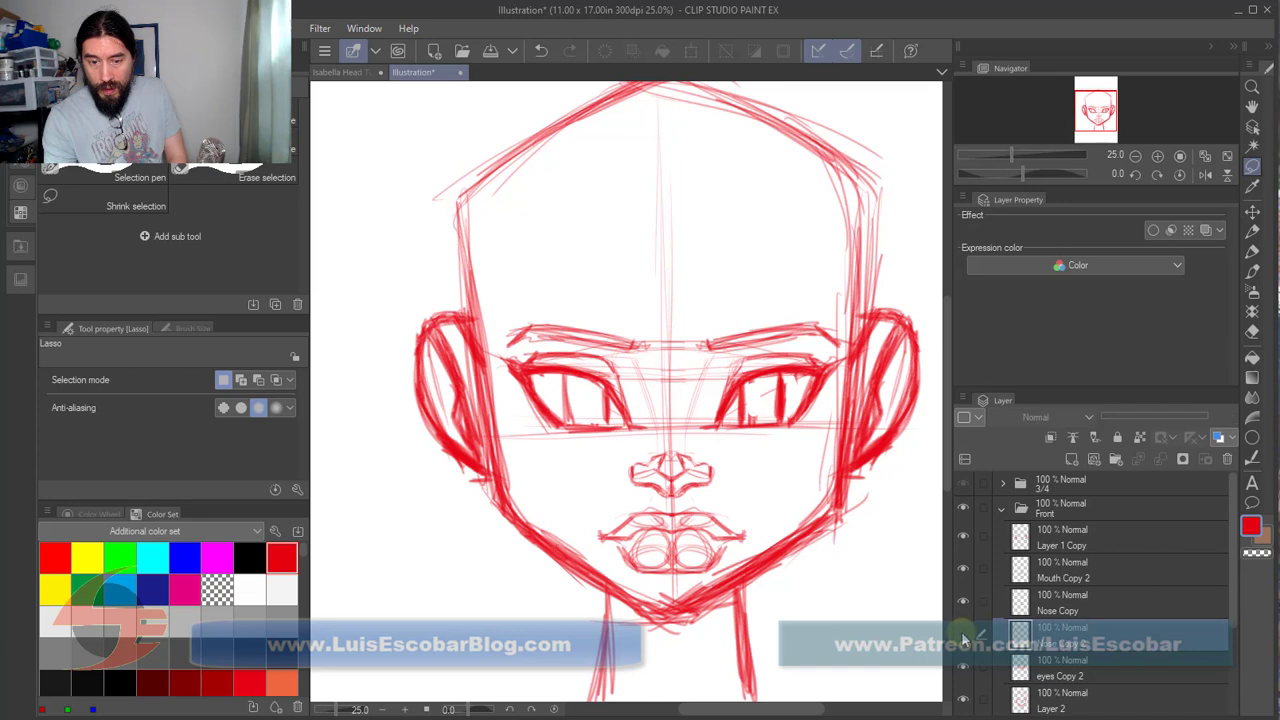
pyautogui.click(963, 636)
pyautogui.keyDown('ctrl'); pyautogui.click(1134, 663); pyautogui.keyUp('ctrl')
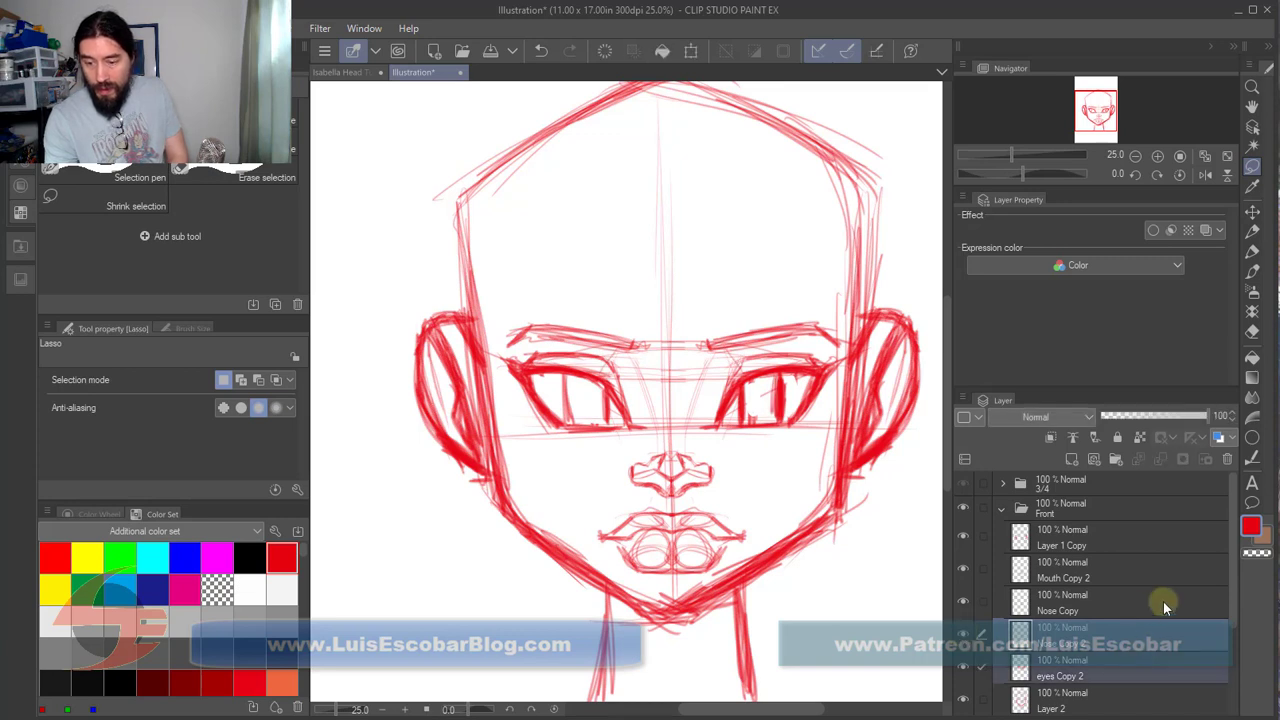
pyautogui.rightClick(1136, 638)
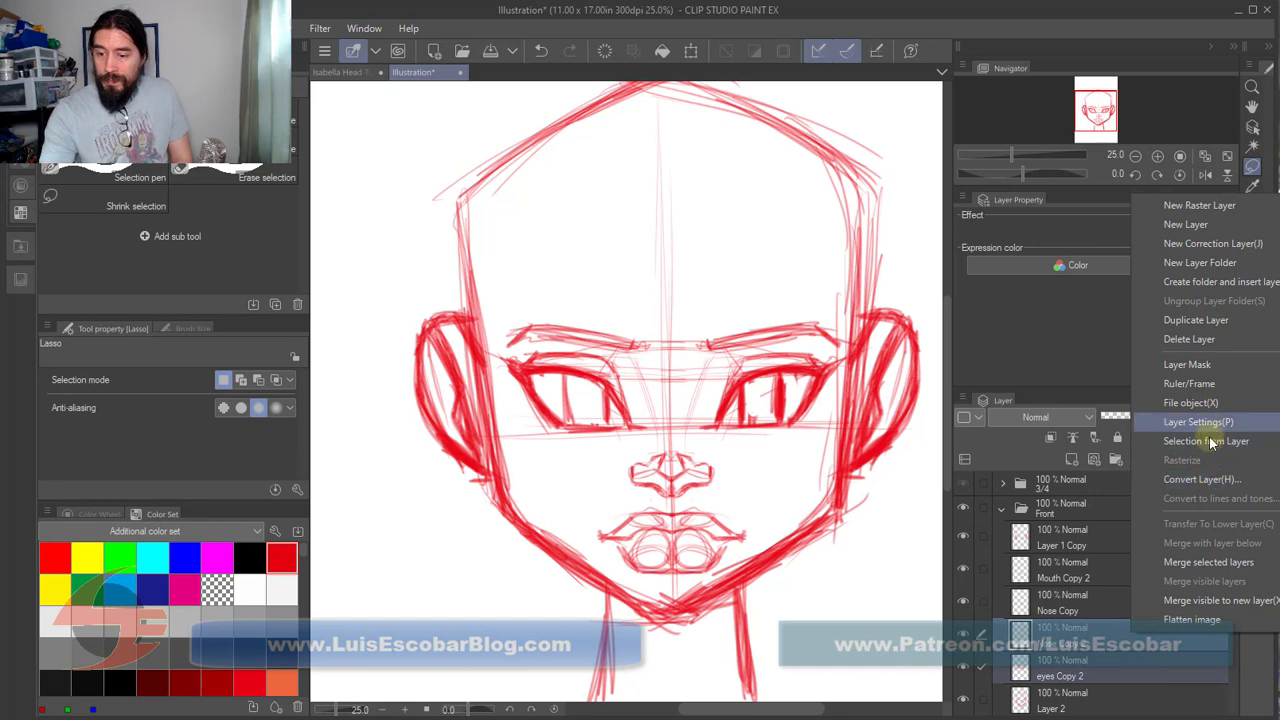
pyautogui.click(1201, 561)
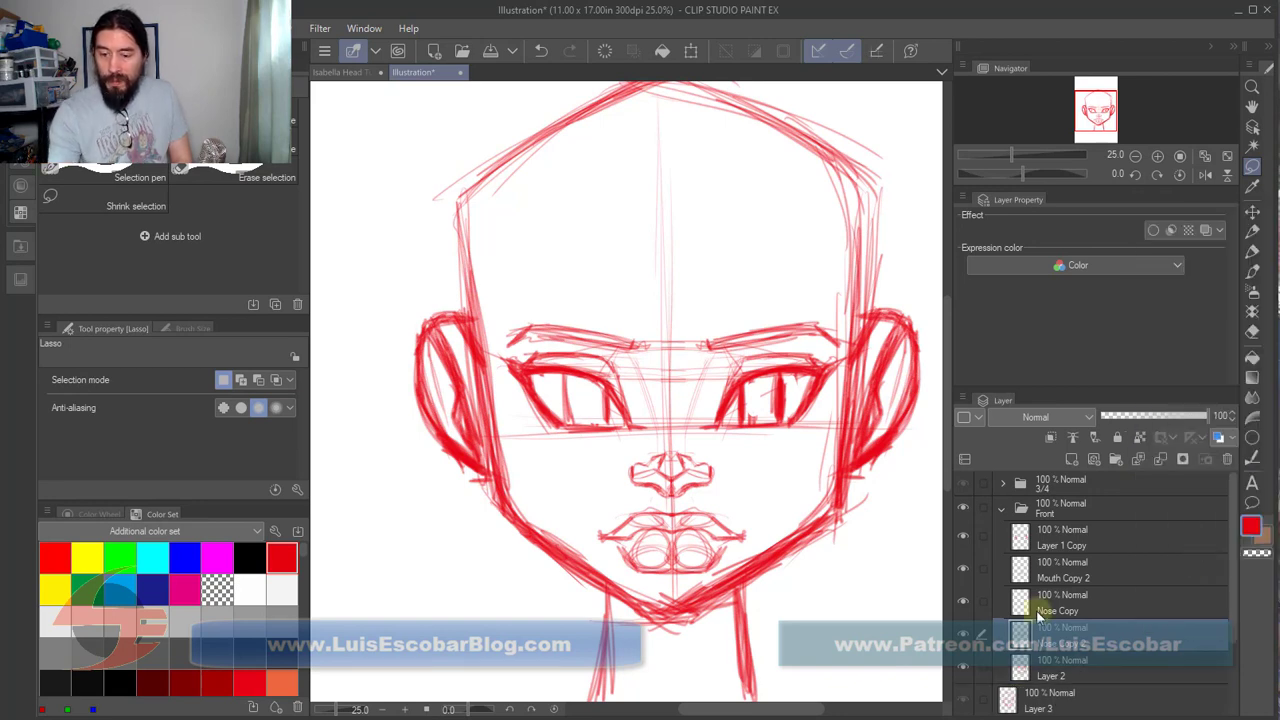
# Step: Toggle the visibility of the Front folder's layers one at a time to find which holds the leftover eye and eyebrow strokes
pyautogui.click(963, 634)
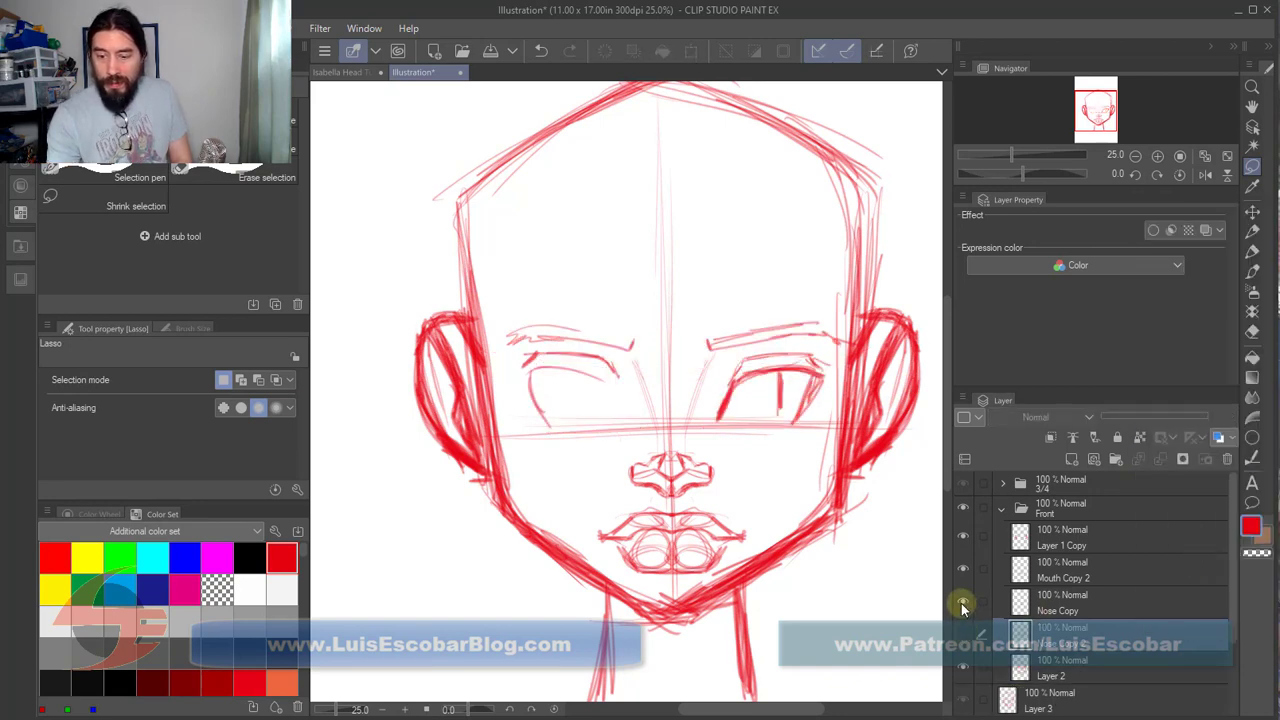
pyautogui.click(961, 569)
pyautogui.click(961, 569)
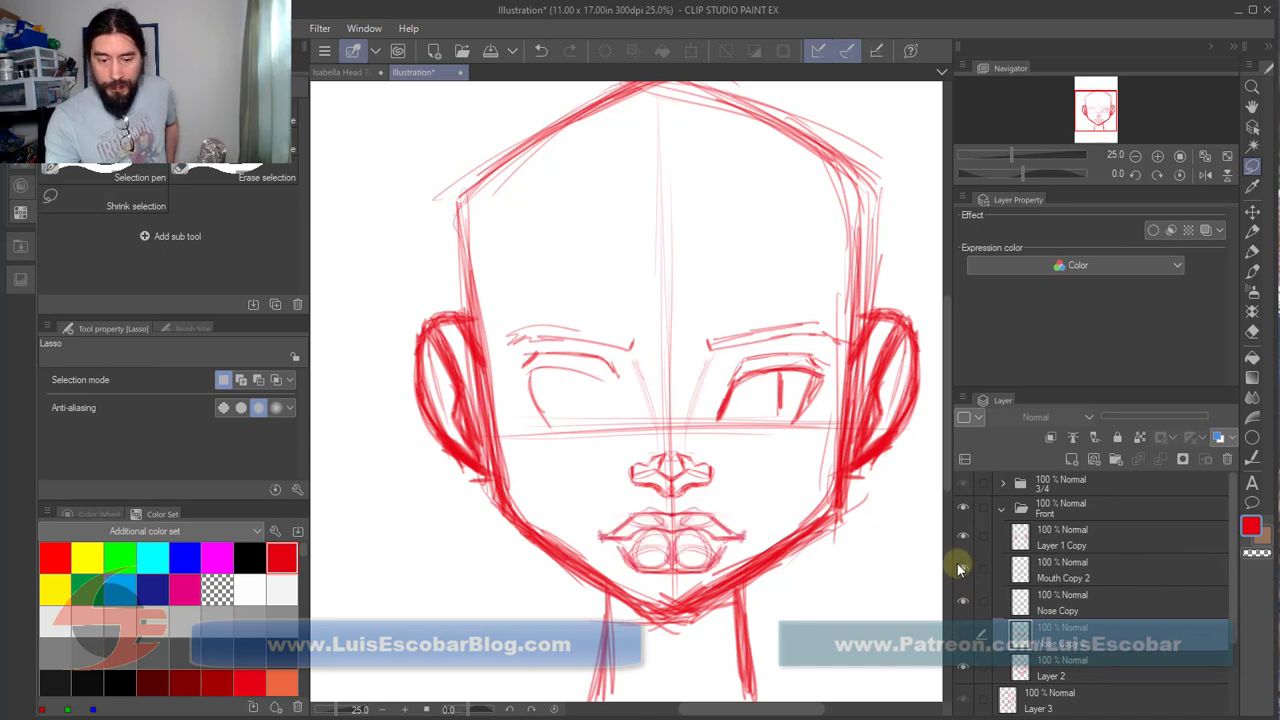
pyautogui.click(961, 569)
pyautogui.click(960, 562)
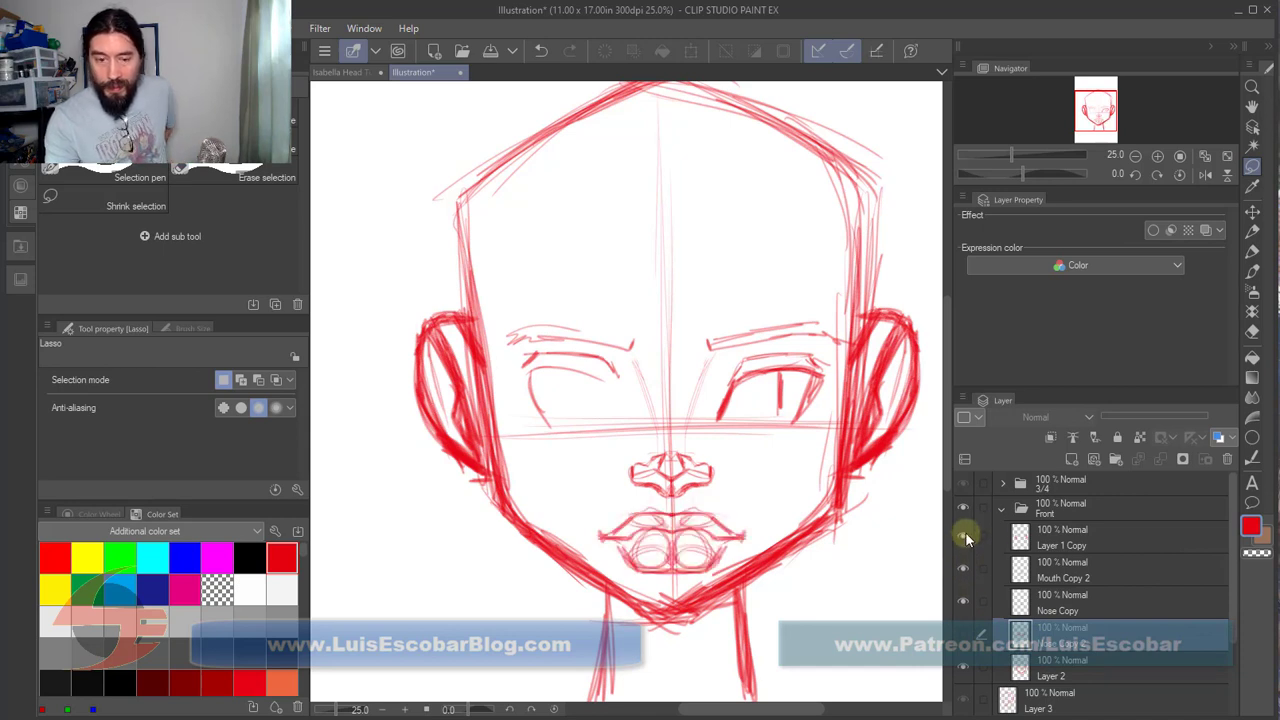
pyautogui.click(963, 537)
pyautogui.click(963, 537)
pyautogui.click(963, 537)
pyautogui.click(963, 537)
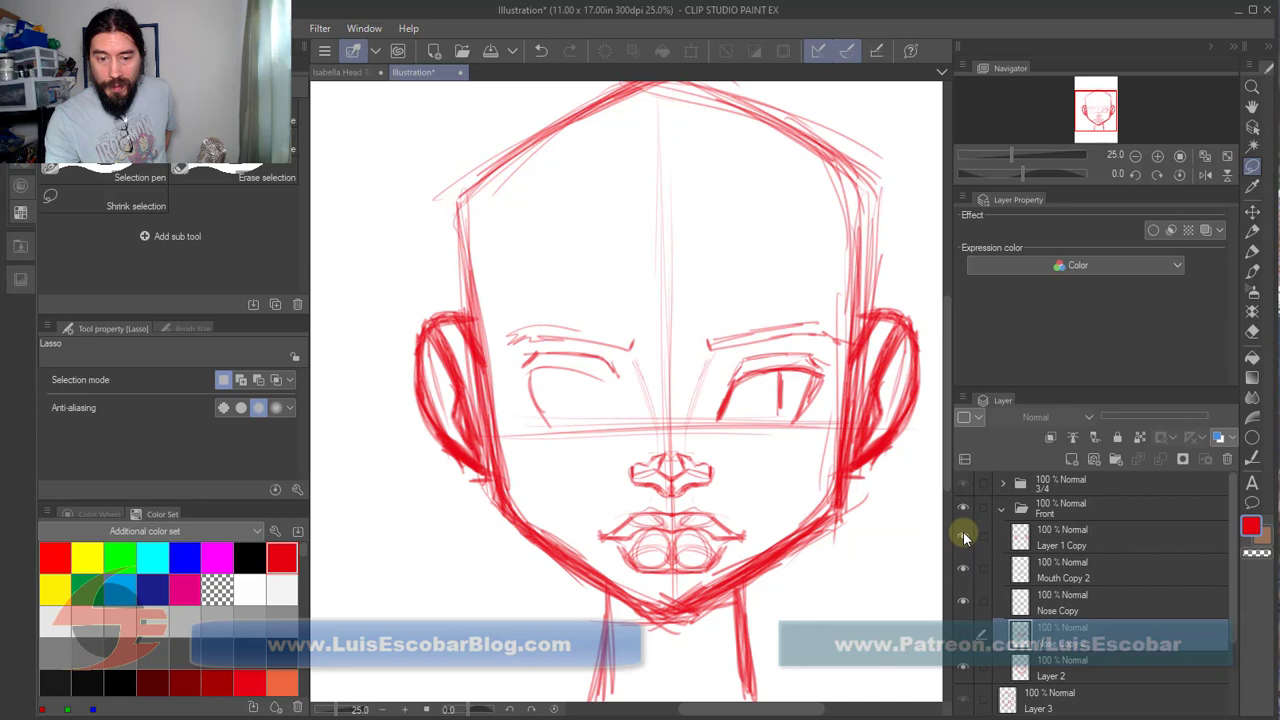
pyautogui.click(961, 601)
pyautogui.click(961, 601)
pyautogui.click(961, 601)
pyautogui.click(961, 601)
pyautogui.click(961, 601)
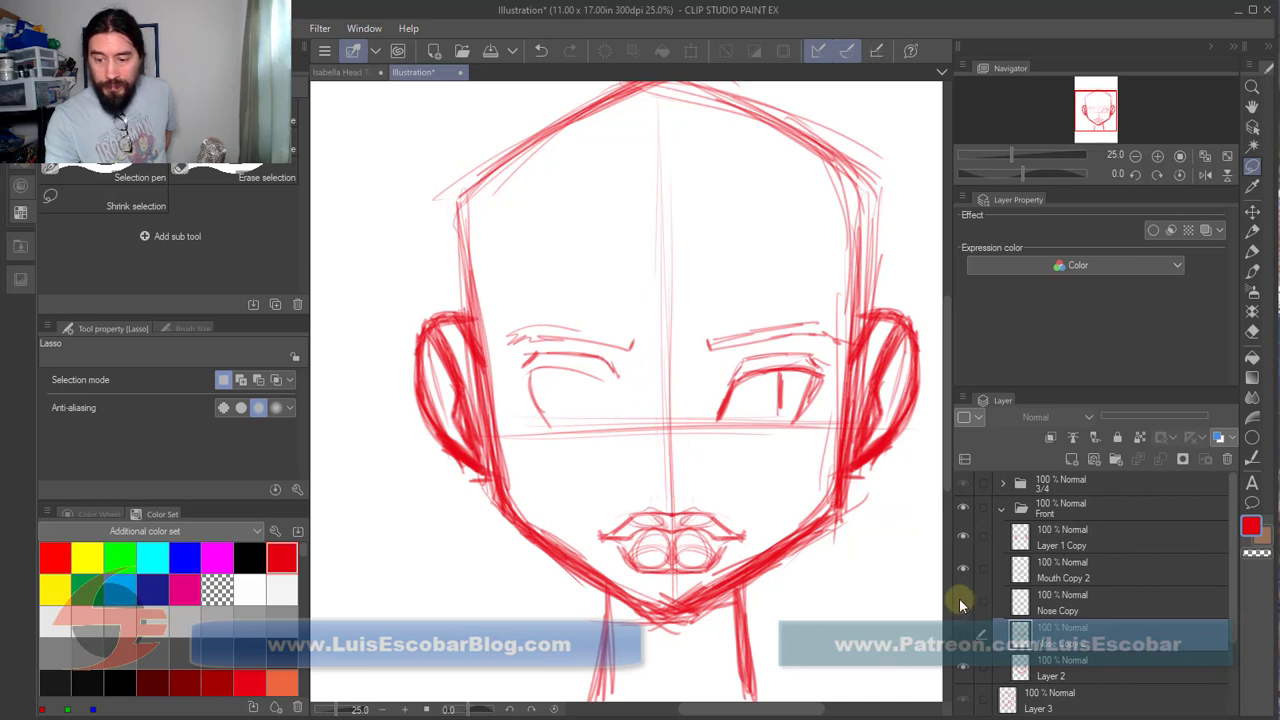
pyautogui.click(961, 601)
pyautogui.click(963, 669)
pyautogui.click(963, 669)
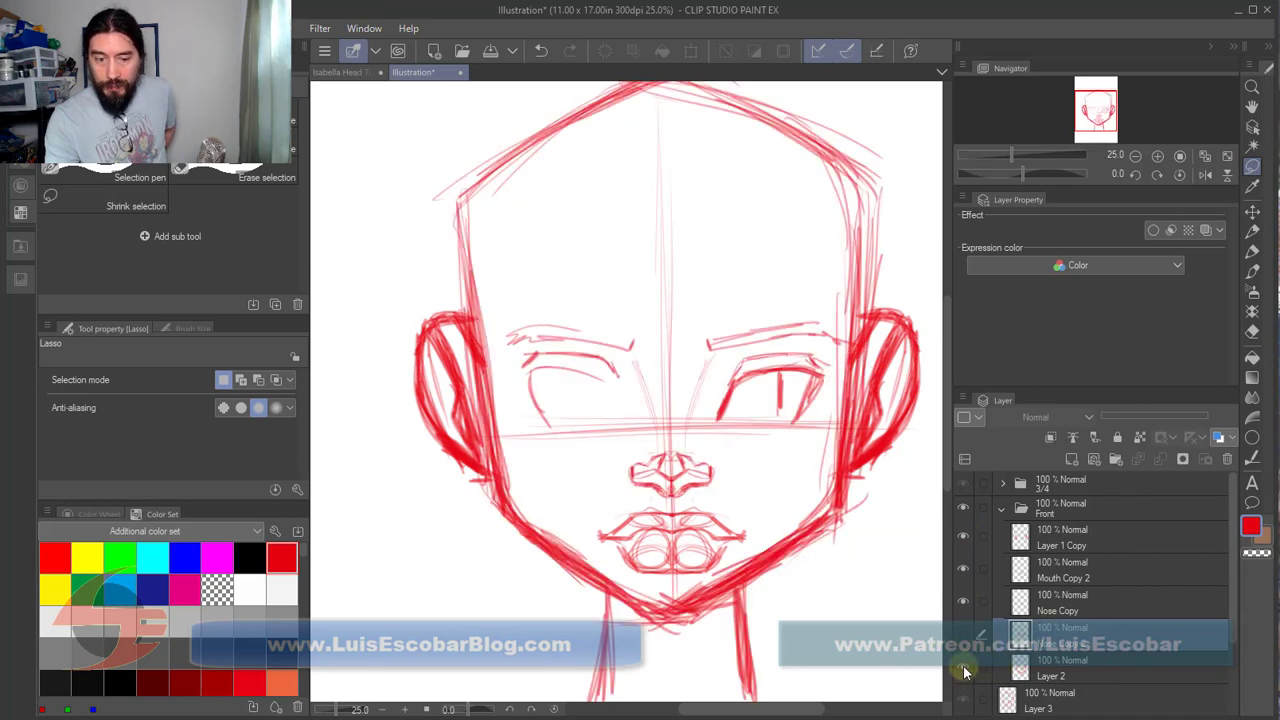
# Step: Lasso each eye with its eyebrow on Layer 2 and cut the enclosed leftover strokes from that layer
pyautogui.click(1126, 665)
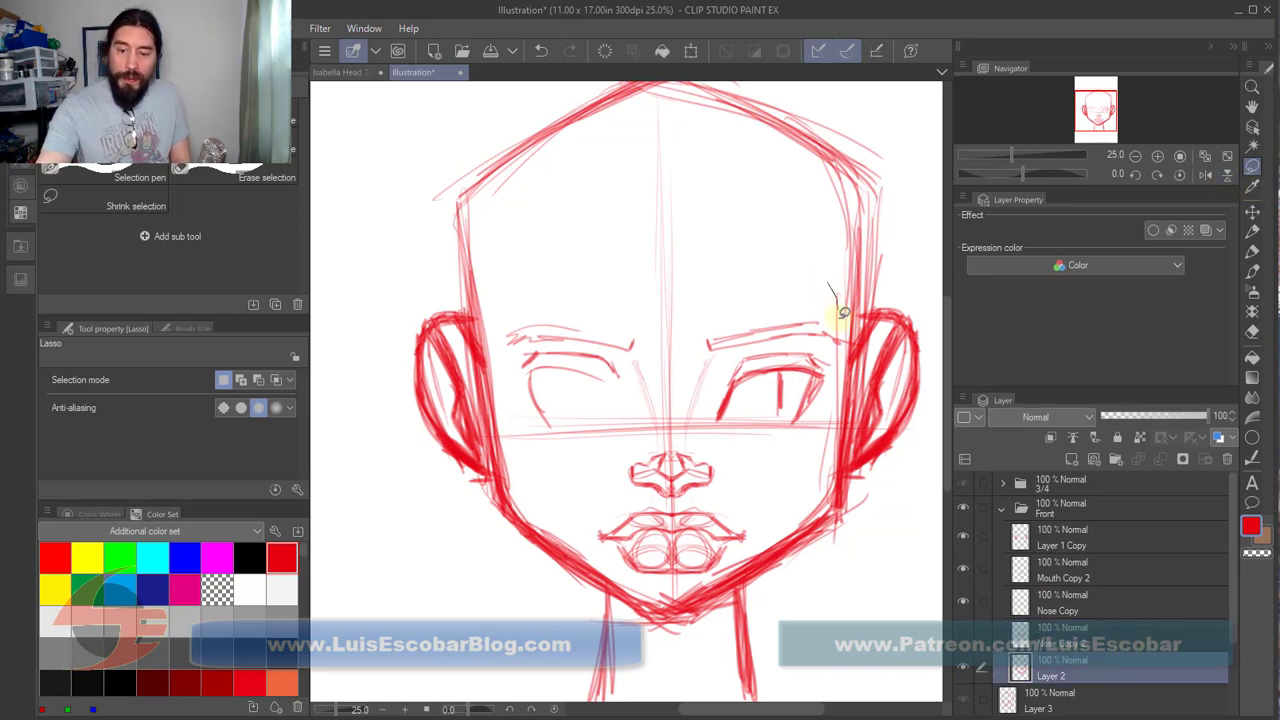
pyautogui.moveTo(843, 312); pyautogui.dragTo(836, 394)
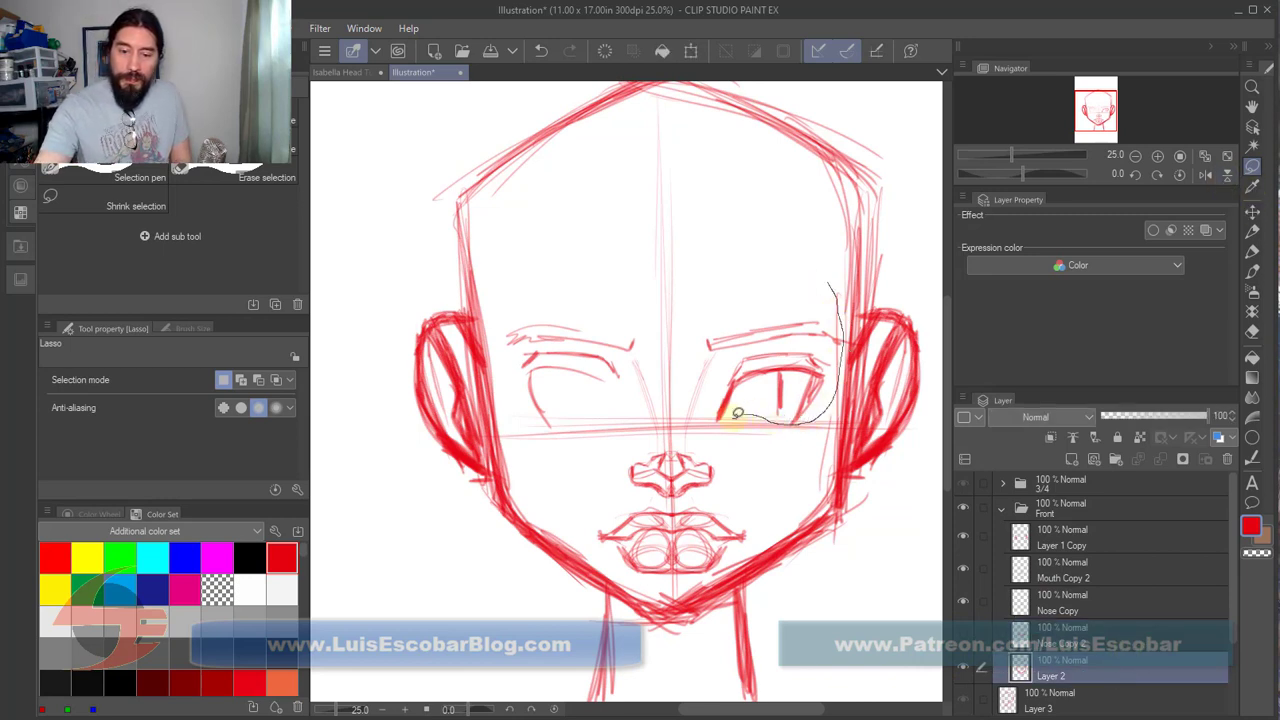
pyautogui.moveTo(711, 302); pyautogui.dragTo(790, 272)
pyautogui.moveTo(633, 295)
pyautogui.mouseDown()
pyautogui.moveTo(651, 327)
pyautogui.moveTo(622, 354)
pyautogui.moveTo(606, 402)
pyautogui.moveTo(560, 424)
pyautogui.moveTo(534, 416)
pyautogui.moveTo(501, 361)
pyautogui.moveTo(603, 291)
pyautogui.mouseUp()
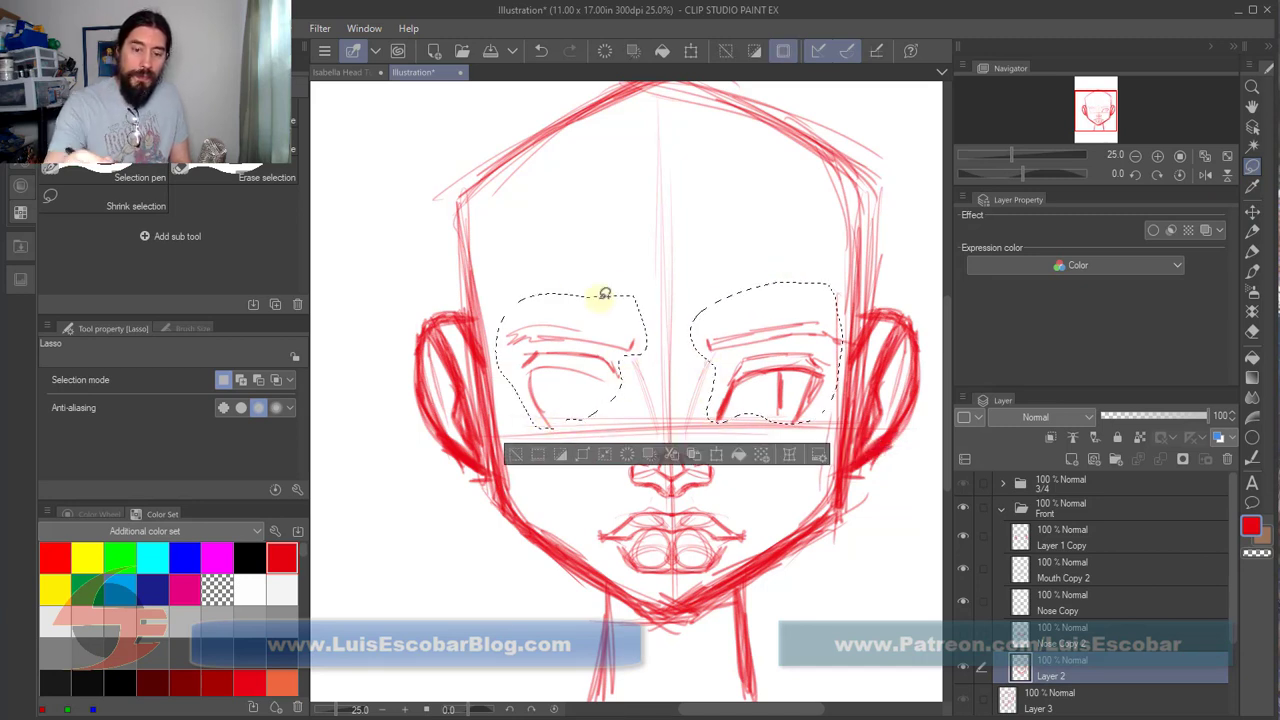
pyautogui.press('Delete')
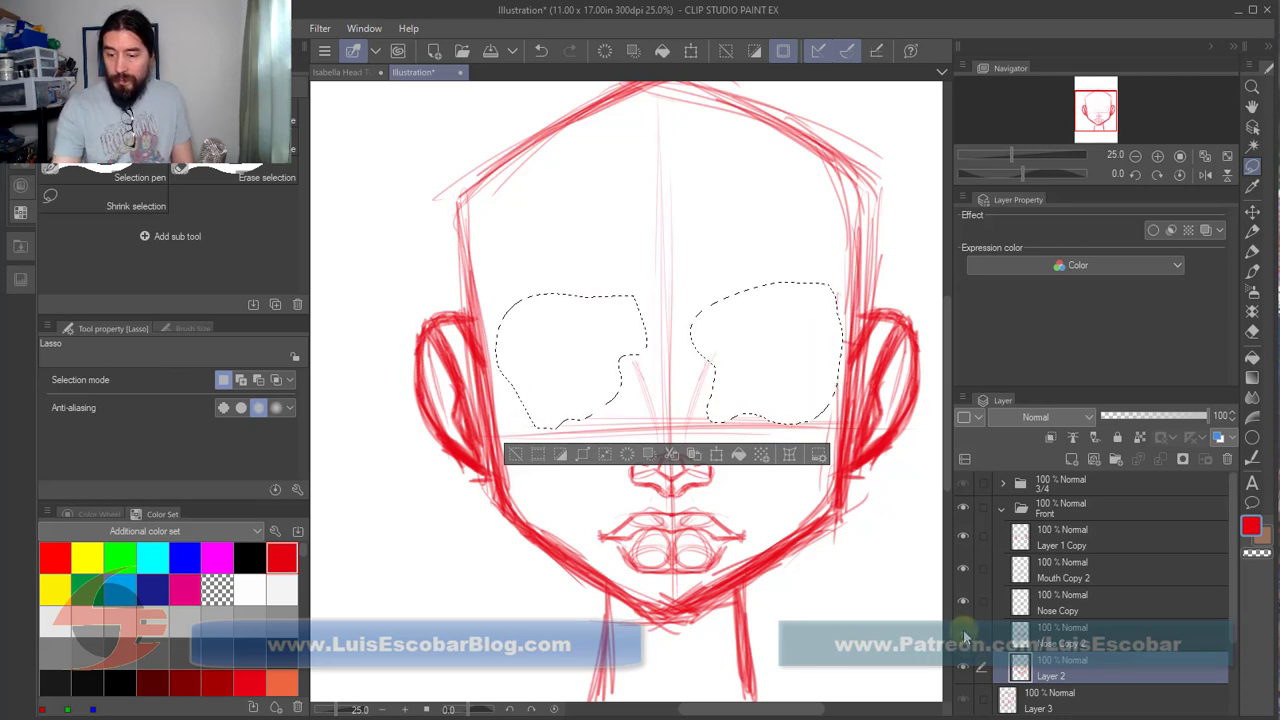
# Step: Clear the selection, paste the cut strokes onto their own layer directly below the eyes layer, and merge the two layers
pyautogui.click(965, 635)
pyautogui.click(1064, 645)
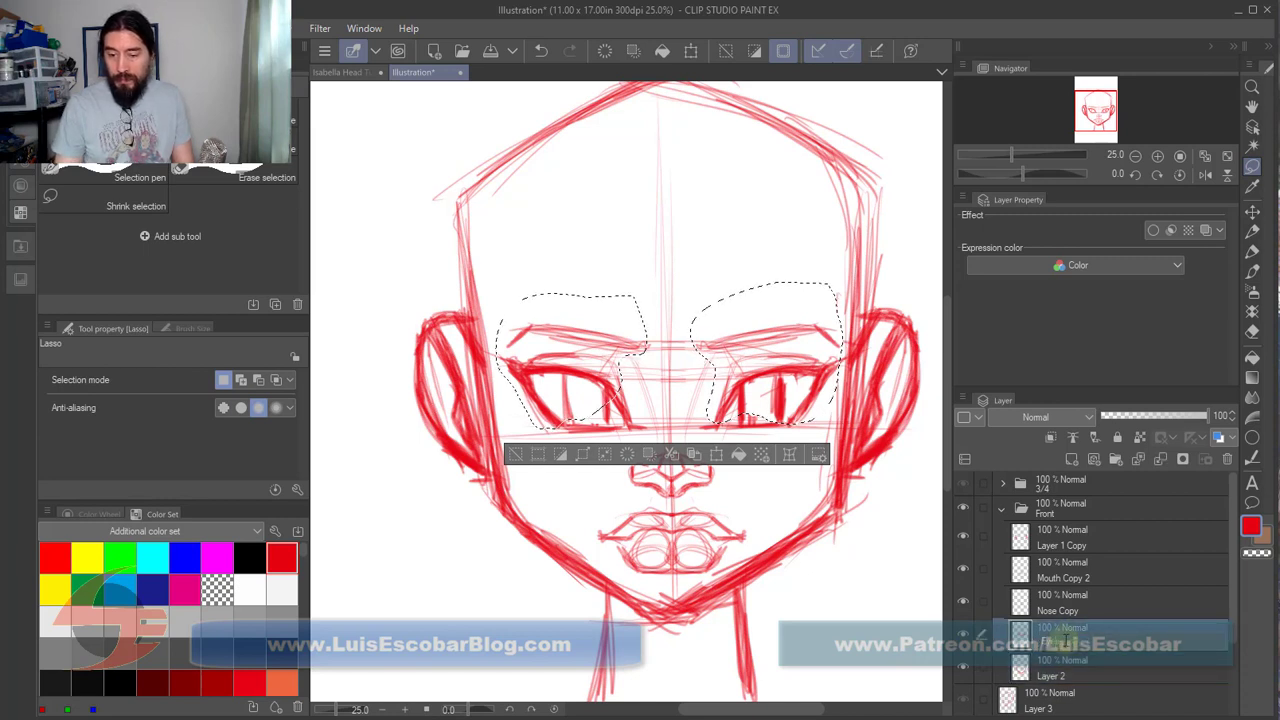
pyautogui.click(525, 453)
pyautogui.hotkey('ctrl', 'v')
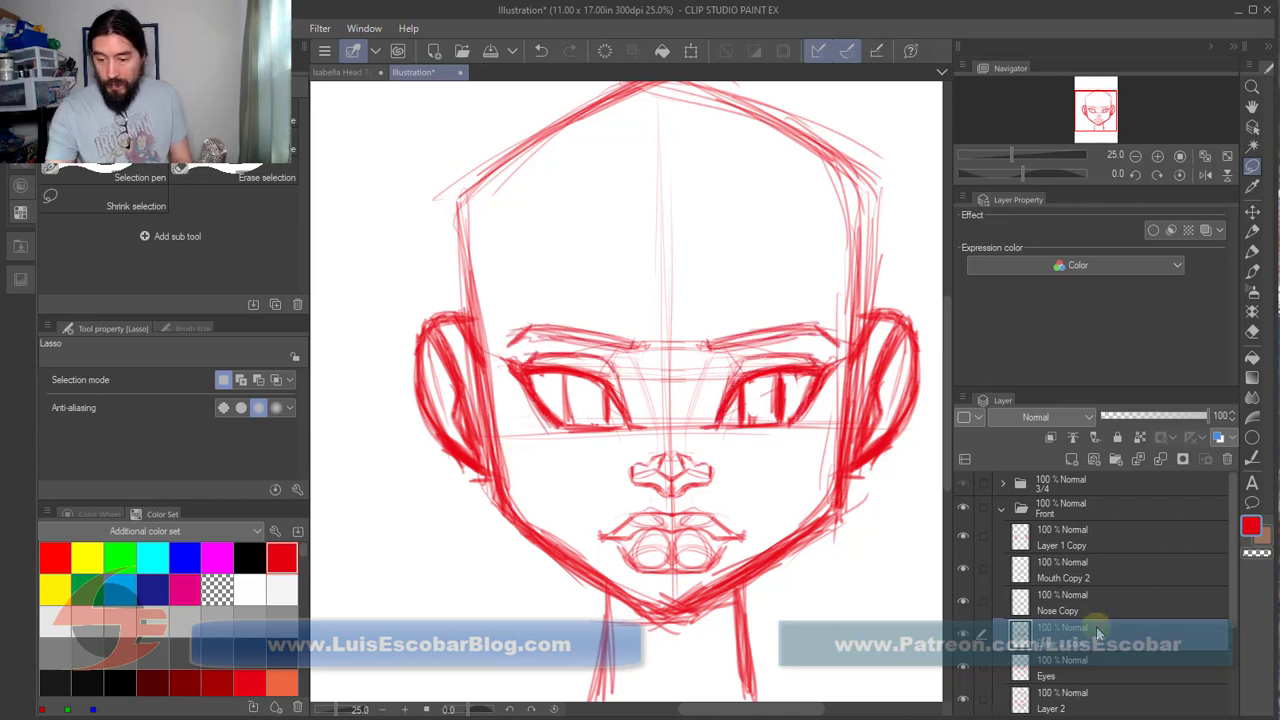
pyautogui.moveTo(1109, 666); pyautogui.dragTo(1112, 630)
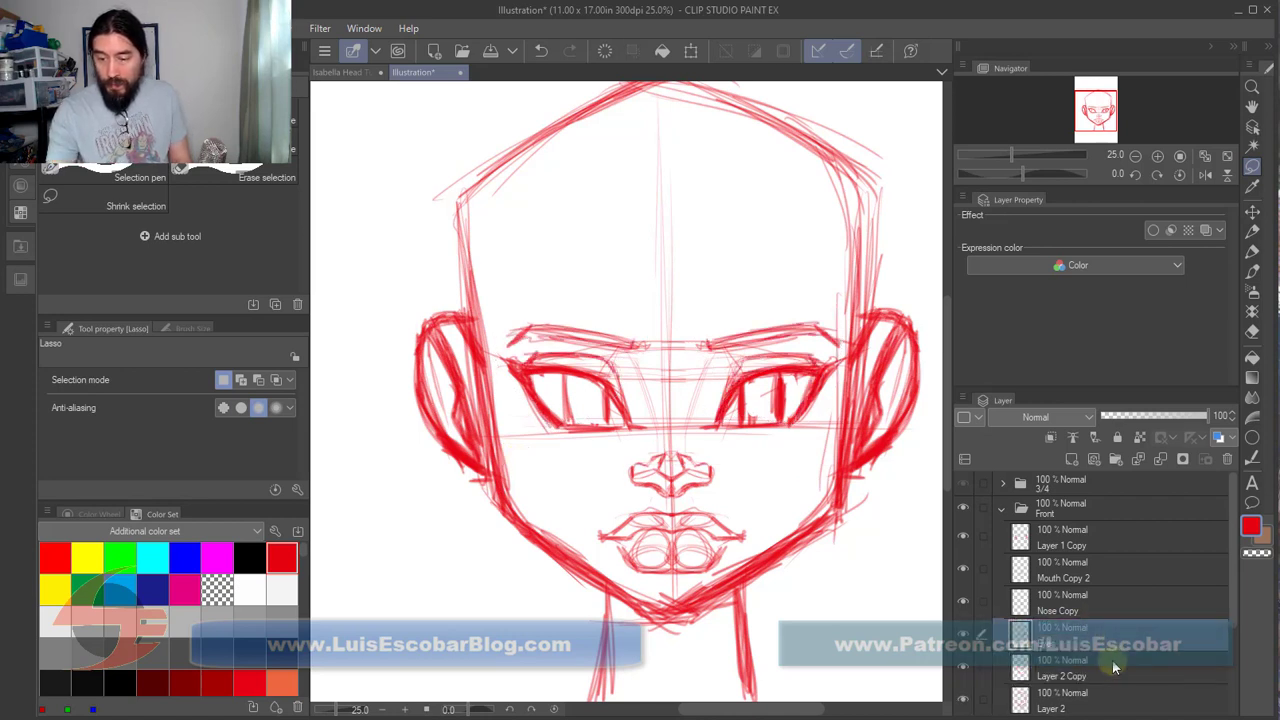
pyautogui.keyDown('shift'); pyautogui.click(1114, 664); pyautogui.keyUp('shift')
pyautogui.rightClick(1116, 637)
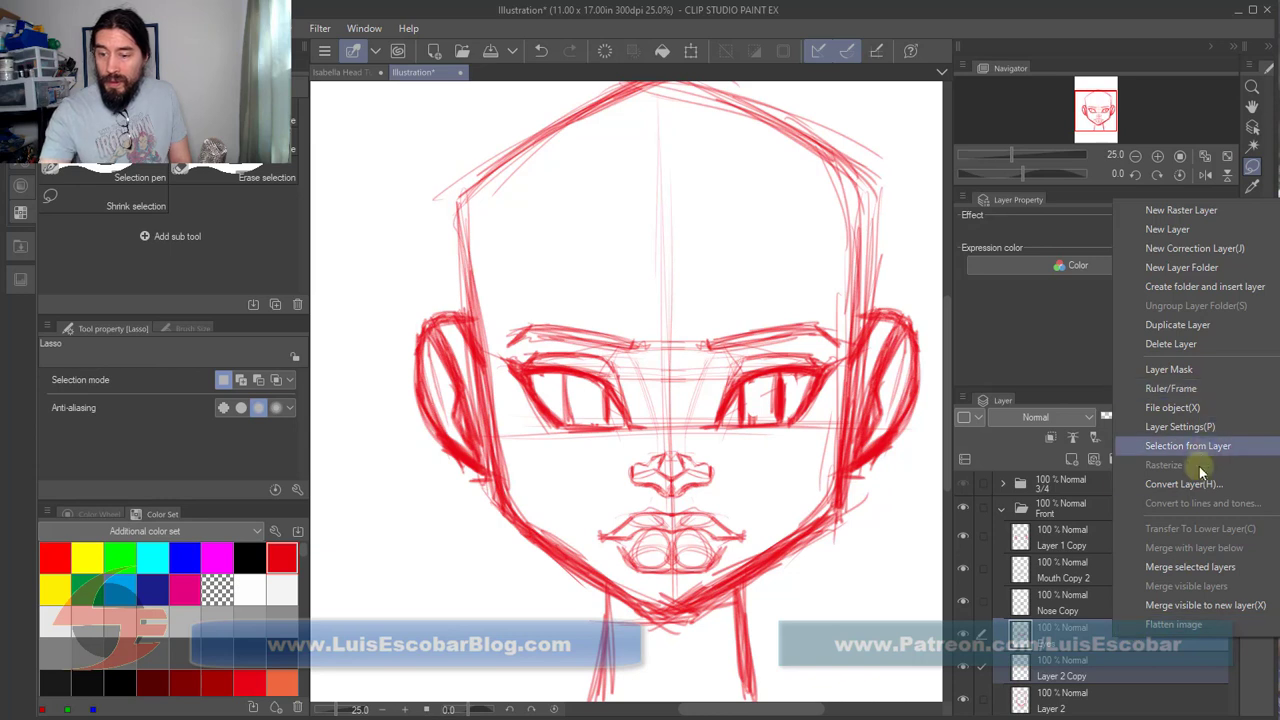
pyautogui.click(1200, 566)
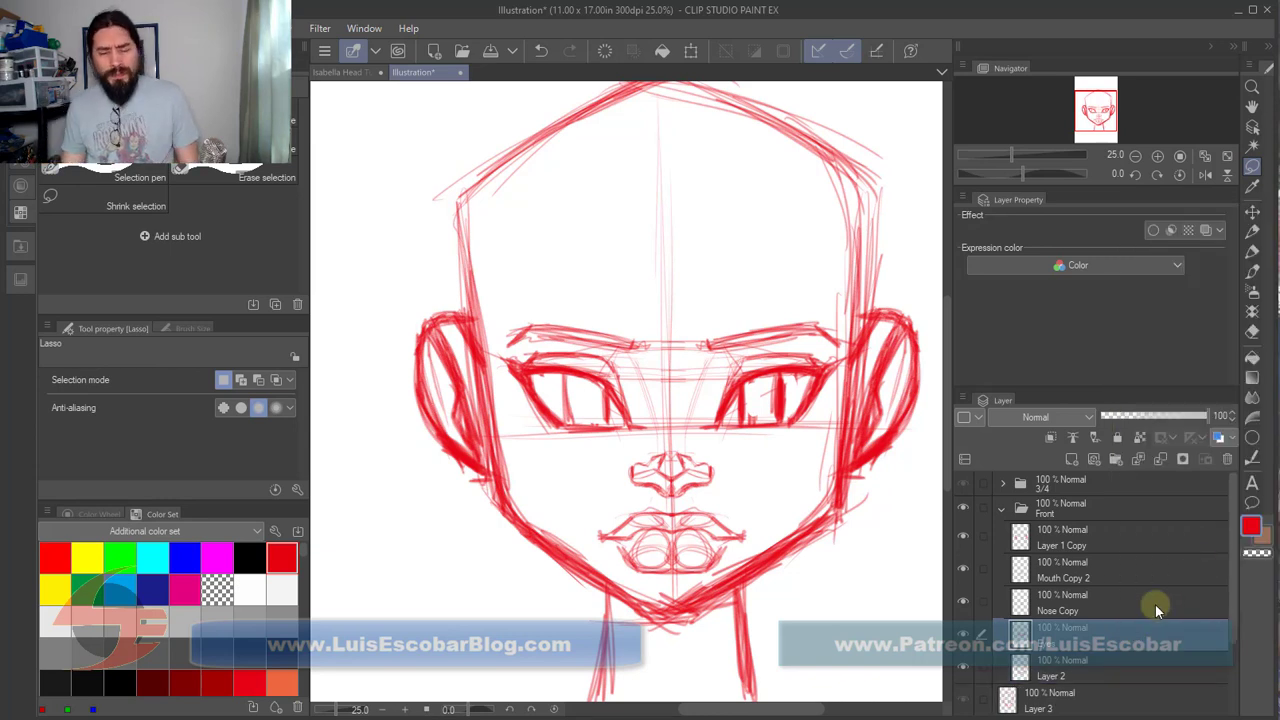
# Step: Compare the front head with the 3/4 head by repeatedly switching between the two views
pyautogui.hotkey('ctrl', 'z')
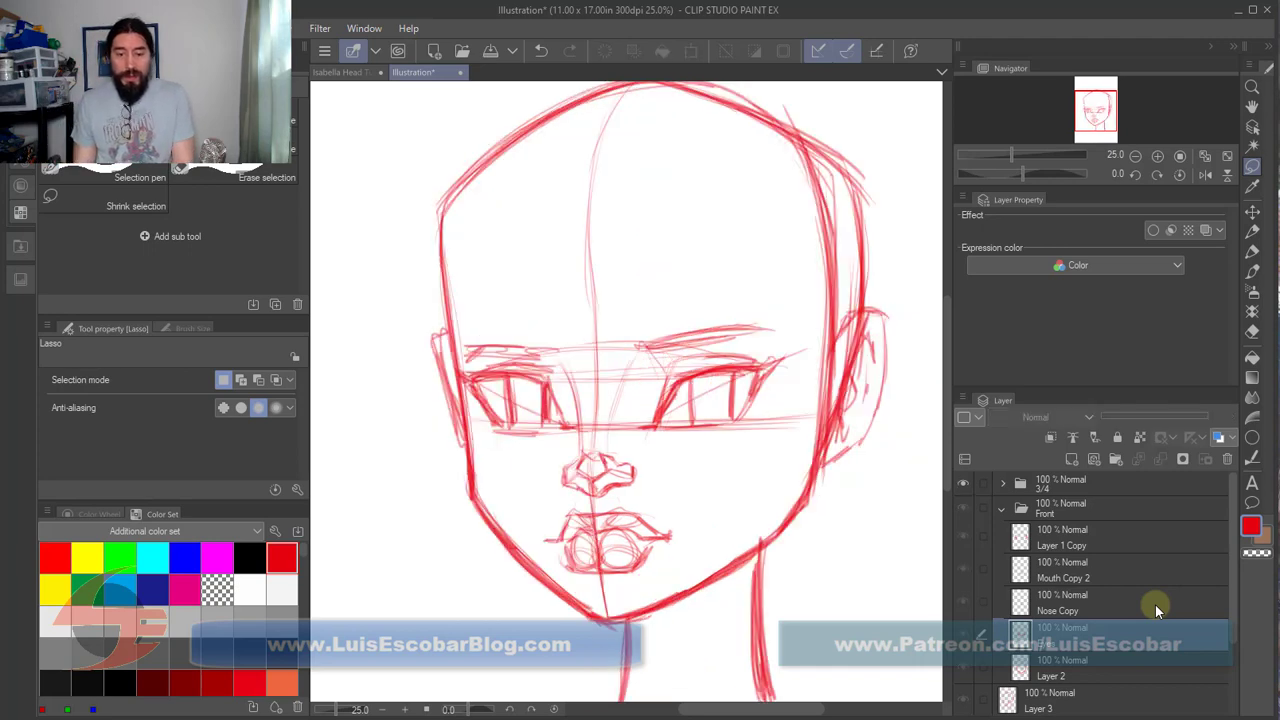
pyautogui.hotkey('ctrl', 'y')
pyautogui.hotkey('ctrl', 'z')
pyautogui.hotkey('ctrl', 'y')
pyautogui.hotkey('ctrl', 'z')
pyautogui.hotkey('ctrl', 'y')
pyautogui.hotkey('ctrl', 'z')
pyautogui.hotkey('ctrl', 'y')
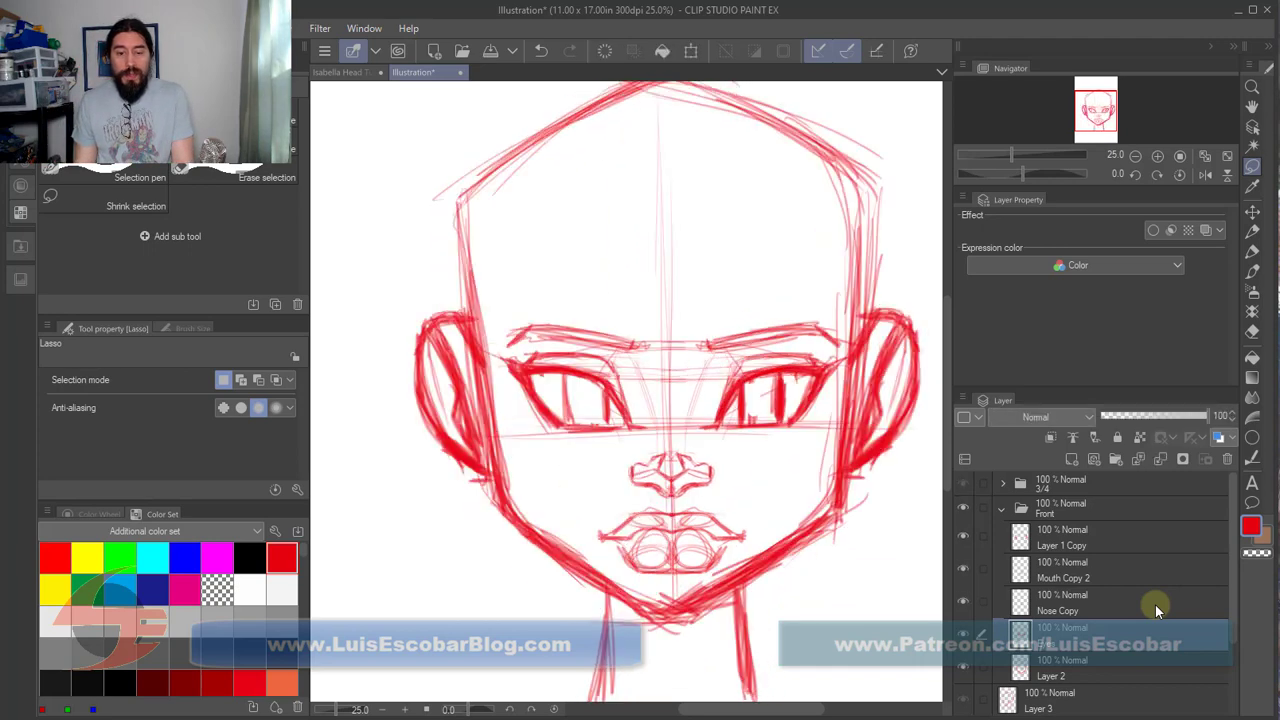
pyautogui.hotkey('ctrl', 'z')
pyautogui.hotkey('ctrl', 'y')
pyautogui.hotkey('ctrl', 'z')
pyautogui.hotkey('ctrl', 'y')
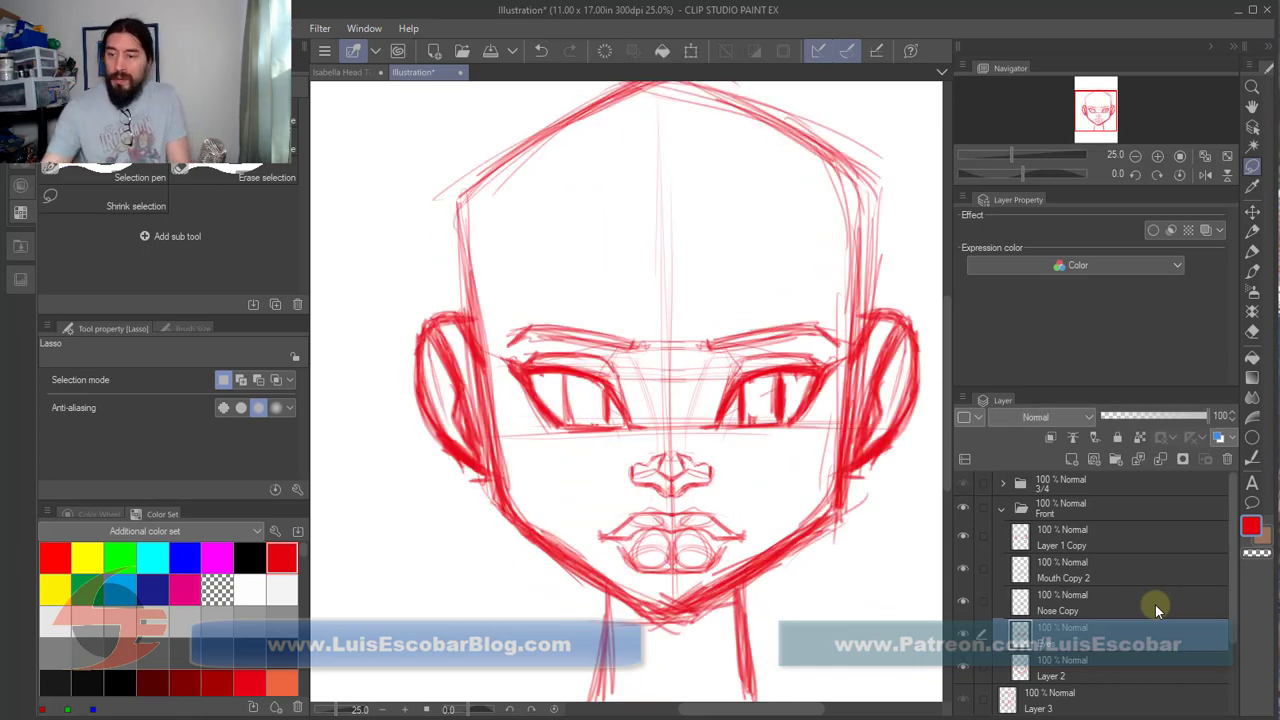
pyautogui.click(1252, 230)
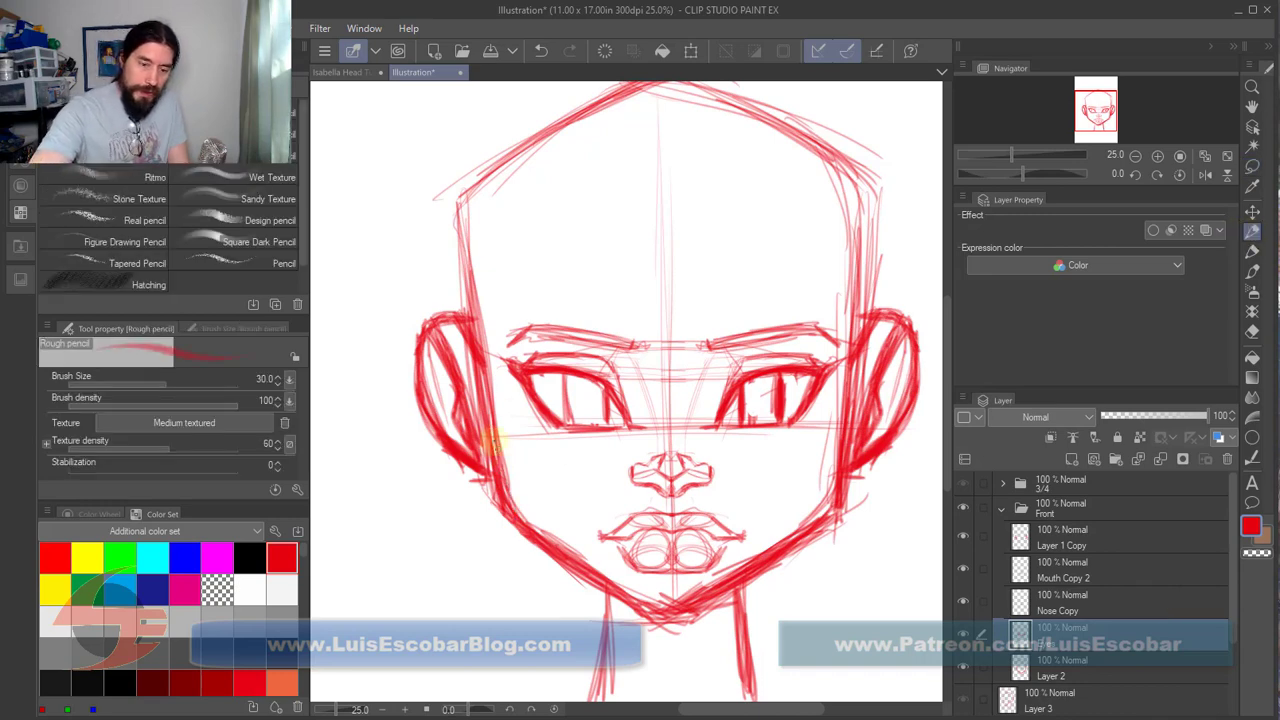
pyautogui.hotkey('ctrl', 'z')
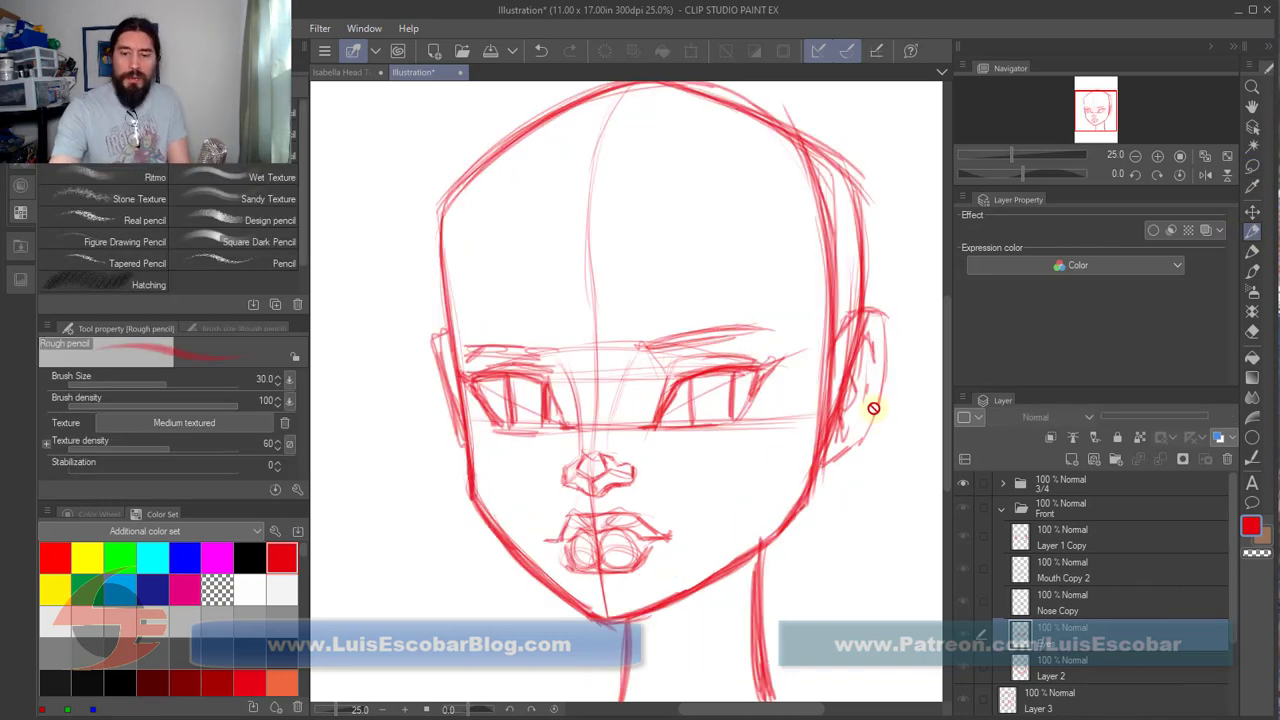
pyautogui.hotkey('ctrl', 'y')
pyautogui.hotkey('ctrl', 'z')
pyautogui.hotkey('ctrl', 'y')
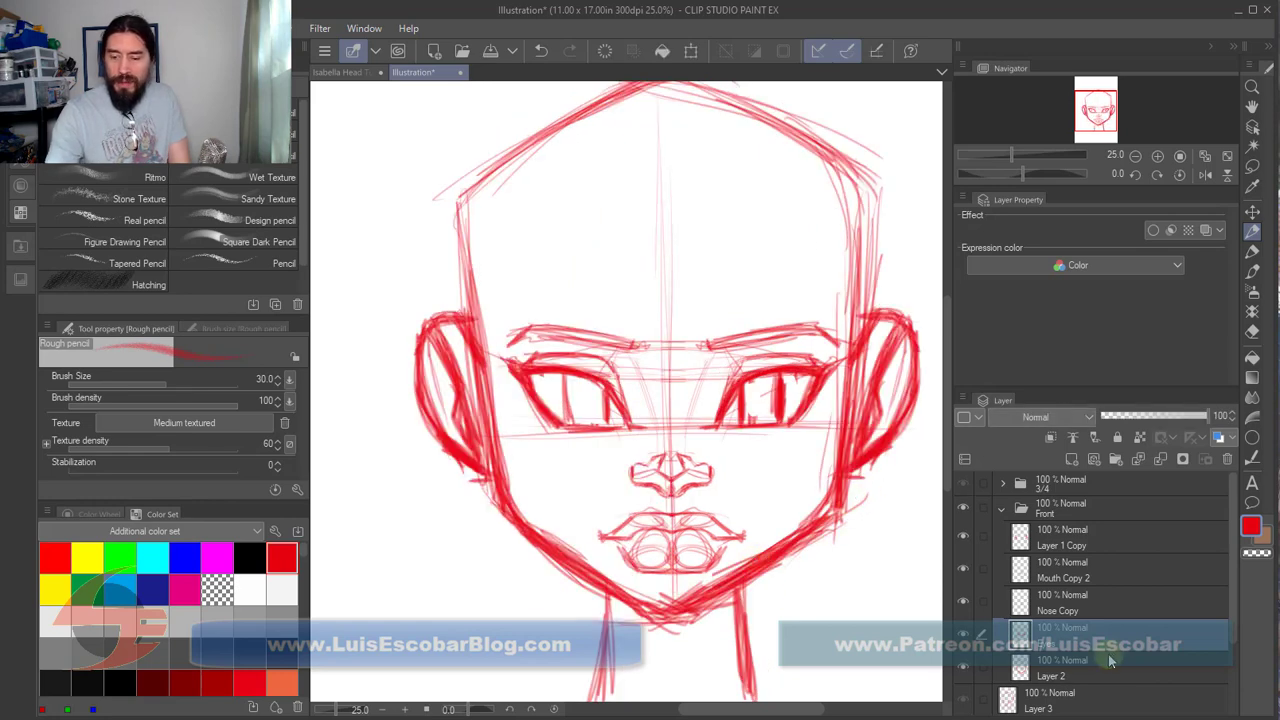
pyautogui.hotkey('ctrl', 'z')
pyautogui.hotkey('ctrl', 'y')
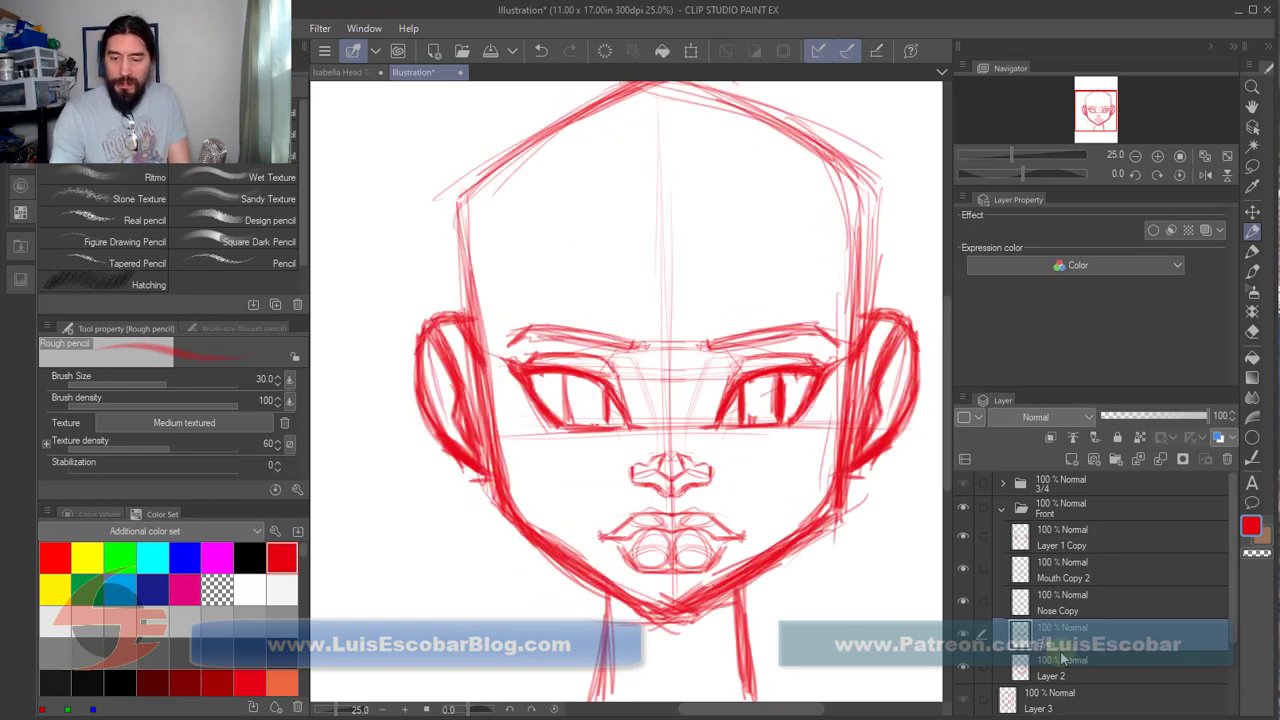
# Step: Clean up and round the jawline on Layer 2 from both jaw corners to the chin, checking it against the 3/4 view
pyautogui.click(964, 637)
pyautogui.click(964, 637)
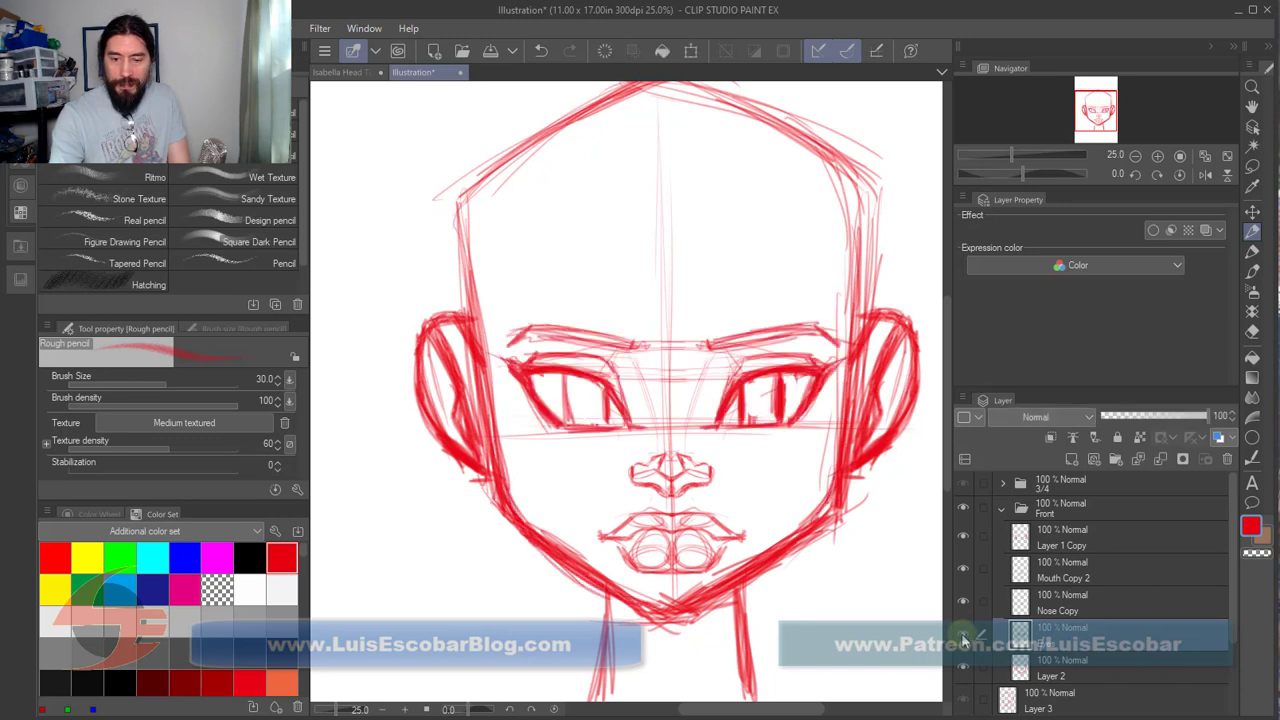
pyautogui.click(964, 637)
pyautogui.click(964, 637)
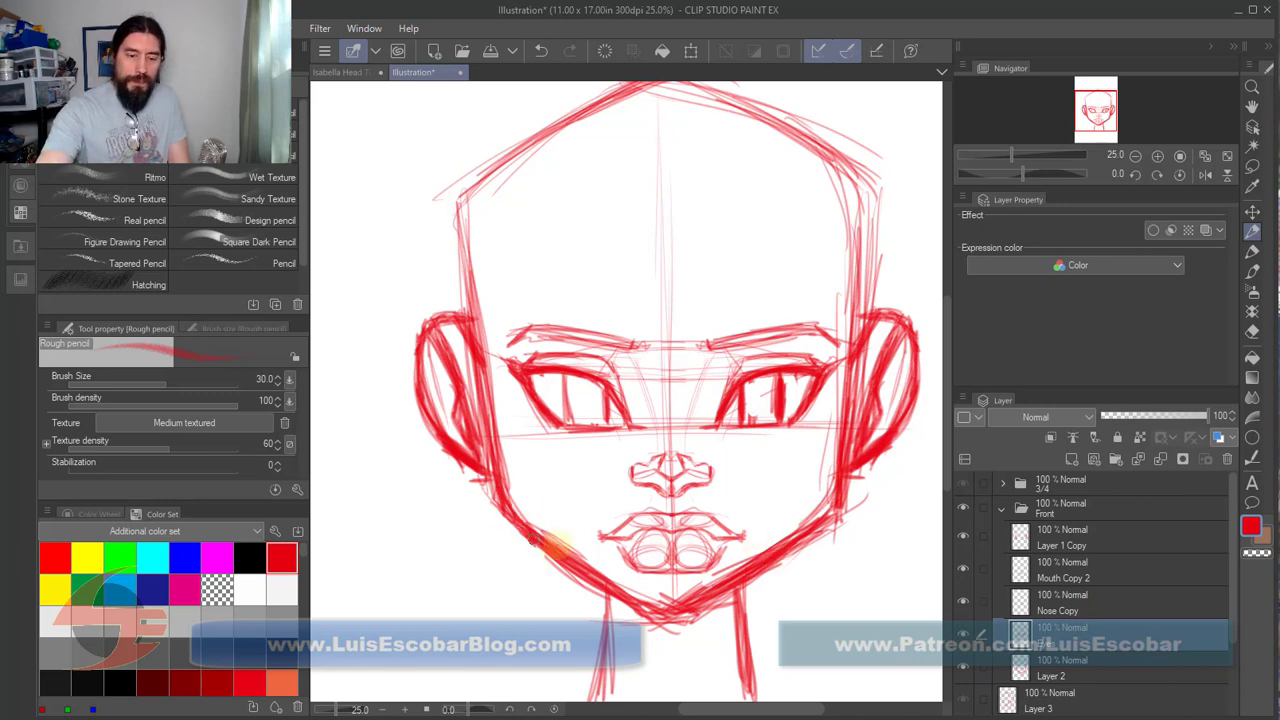
pyautogui.click(1088, 674)
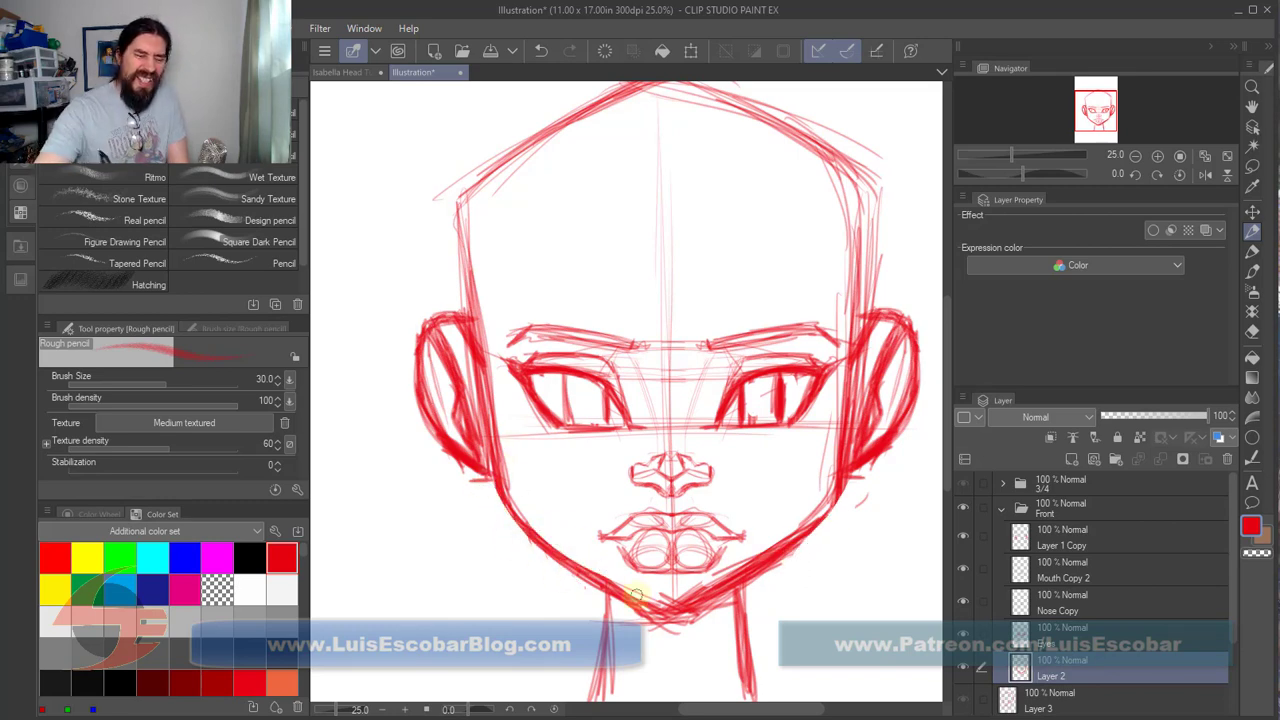
pyautogui.hotkey('ctrl', 'z')
pyautogui.hotkey('ctrl', 'y')
pyautogui.hotkey('ctrl', 'z')
pyautogui.hotkey('ctrl', 'y')
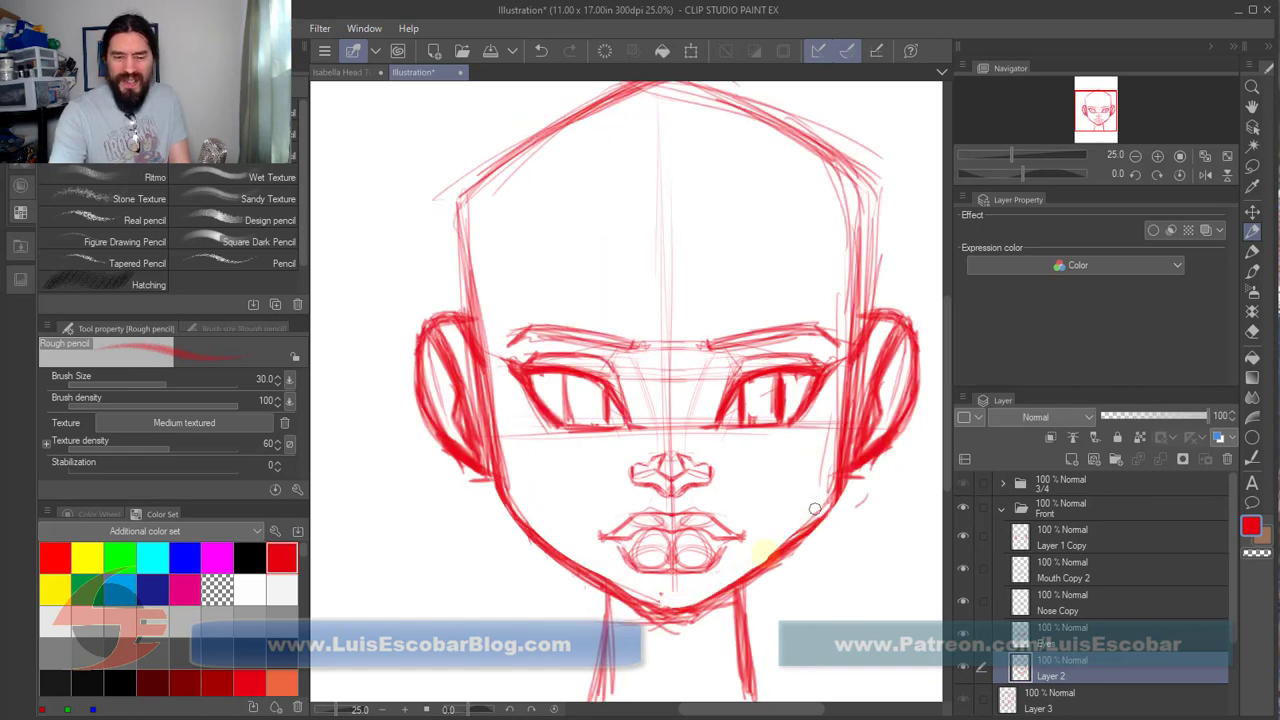
pyautogui.hotkey('ctrl', 'z')
pyautogui.hotkey('ctrl', 'y')
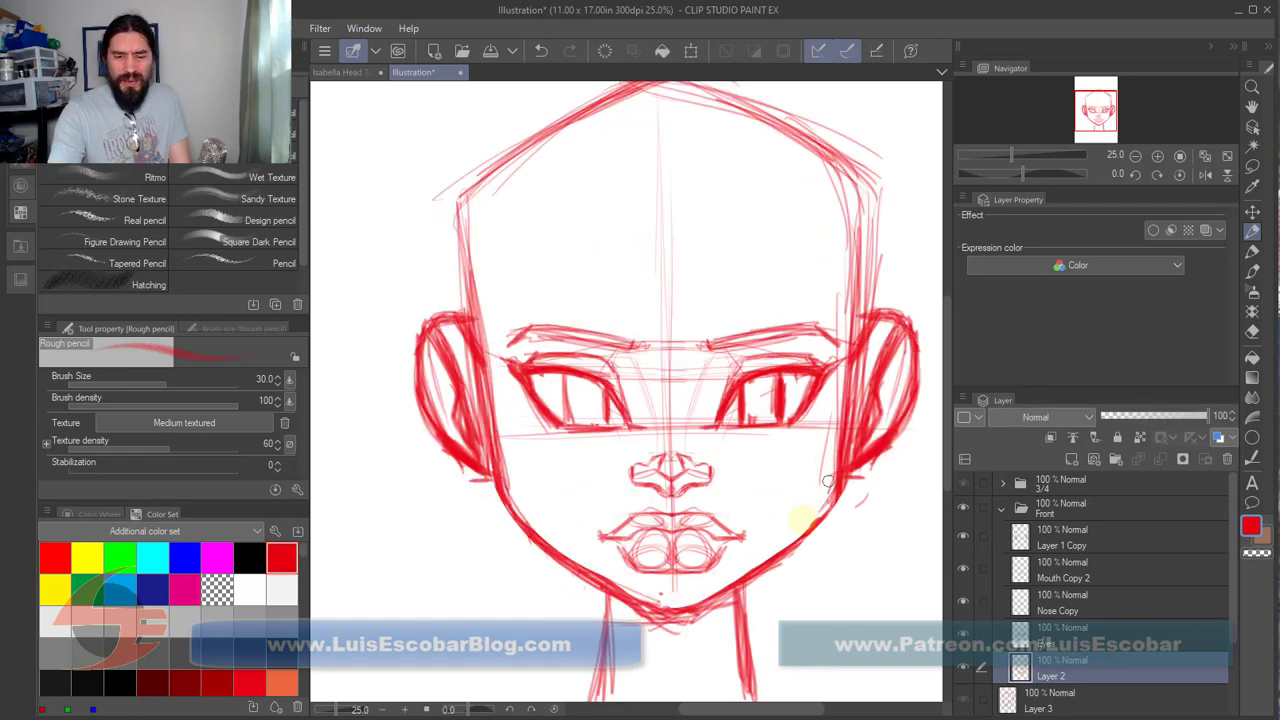
pyautogui.hotkey('ctrl', 'z')
pyautogui.hotkey('ctrl', 'y')
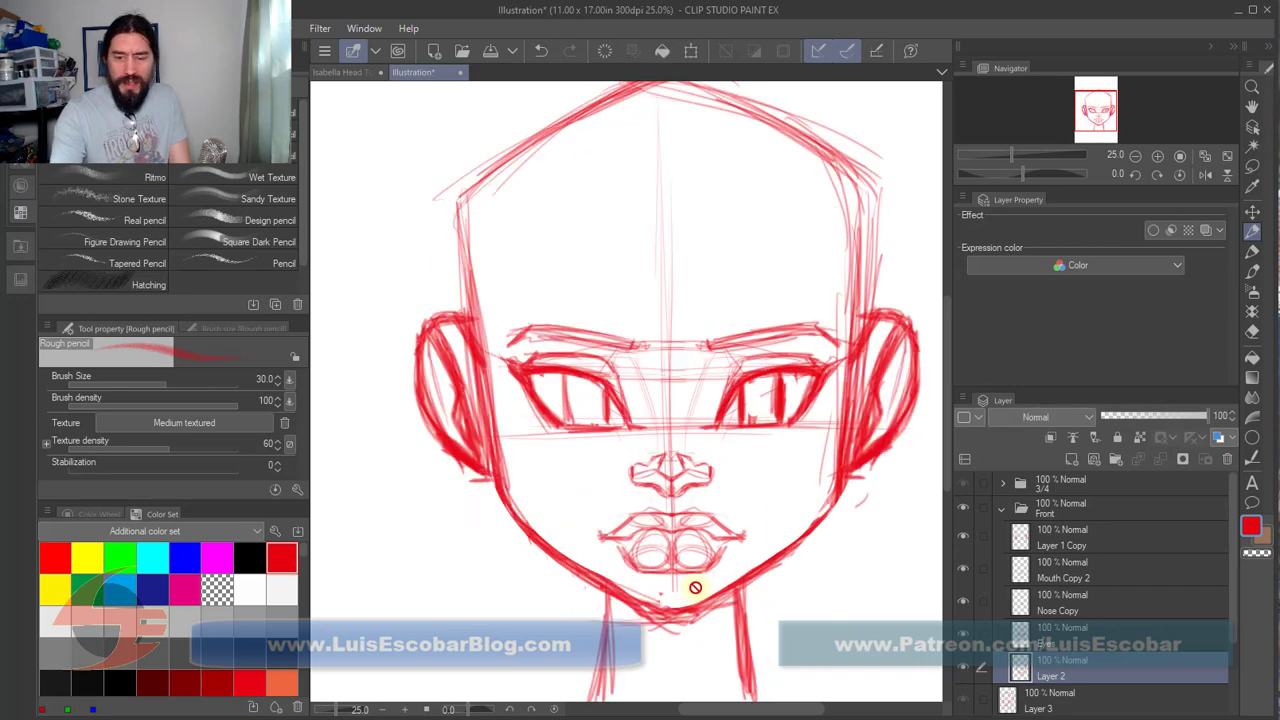
# Step: Reinforce both sides of the jaw on Layer 2 with rough pencil strokes running from below the ears towards the chin
pyautogui.moveTo(846, 436); pyautogui.dragTo(804, 530)
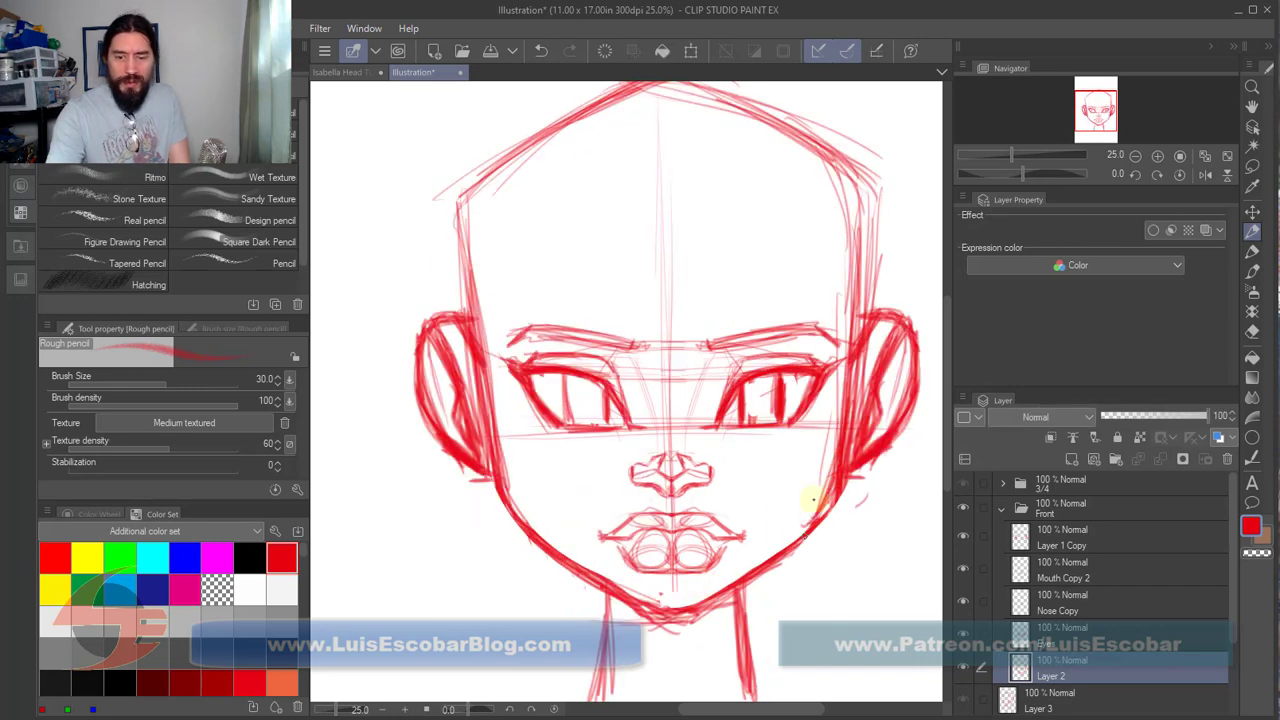
pyautogui.moveTo(836, 490); pyautogui.dragTo(792, 546)
pyautogui.hotkey('ctrl', 'z')
pyautogui.hotkey('ctrl', 'y')
pyautogui.moveTo(493, 445); pyautogui.dragTo(528, 530)
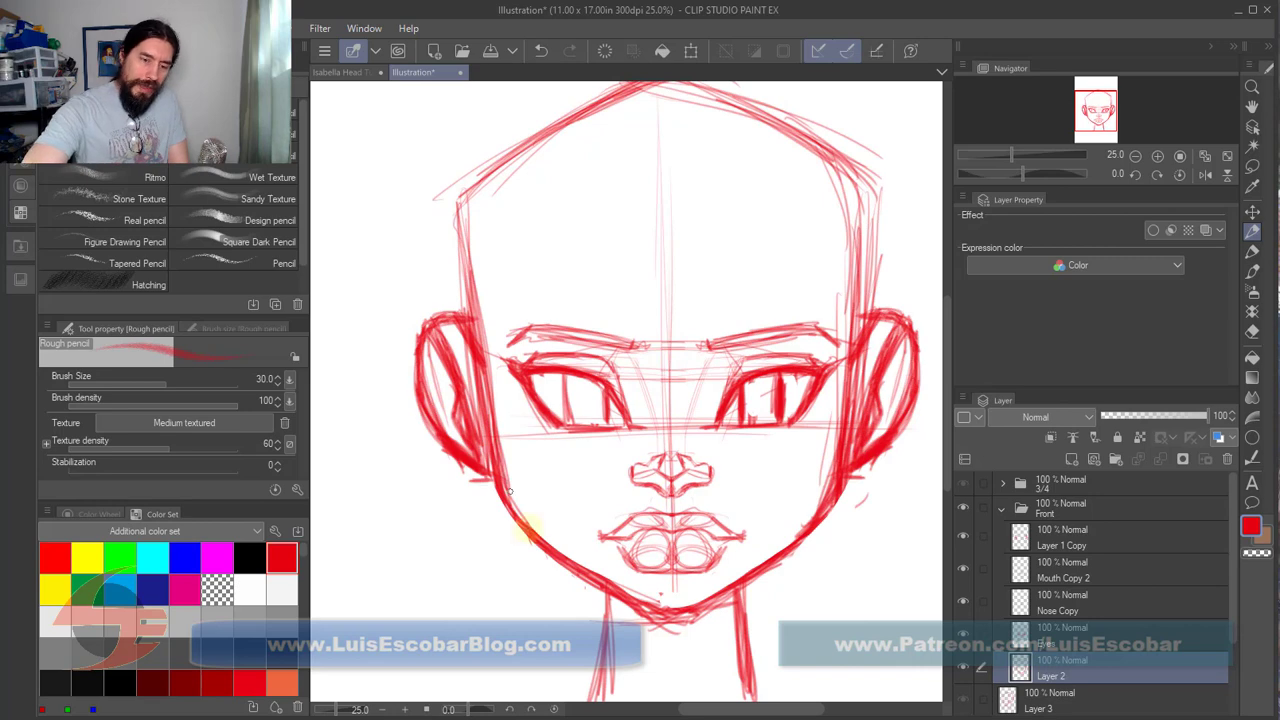
pyautogui.moveTo(494, 456)
pyautogui.mouseDown()
pyautogui.moveTo(529, 521)
pyautogui.moveTo(595, 582)
pyautogui.mouseUp()
pyautogui.moveTo(500, 471); pyautogui.dragTo(615, 600)
pyautogui.hotkey('ctrl', 'z')
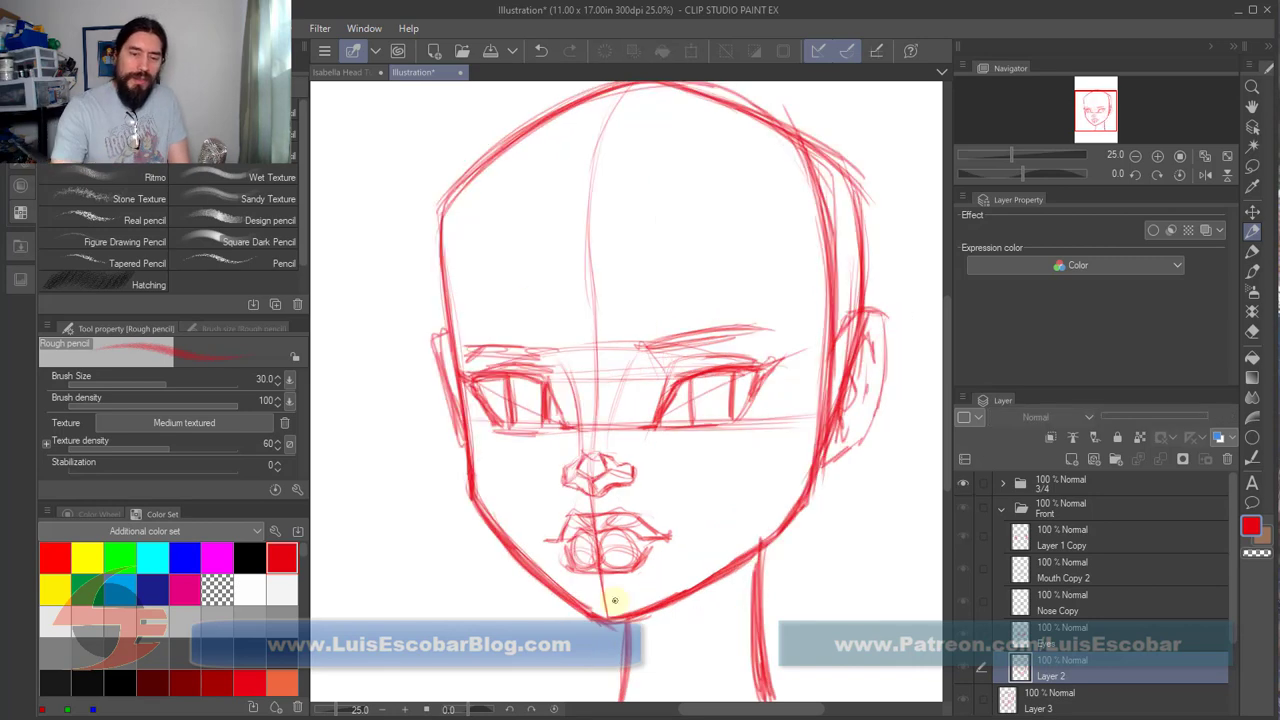
pyautogui.hotkey('ctrl', 'y')
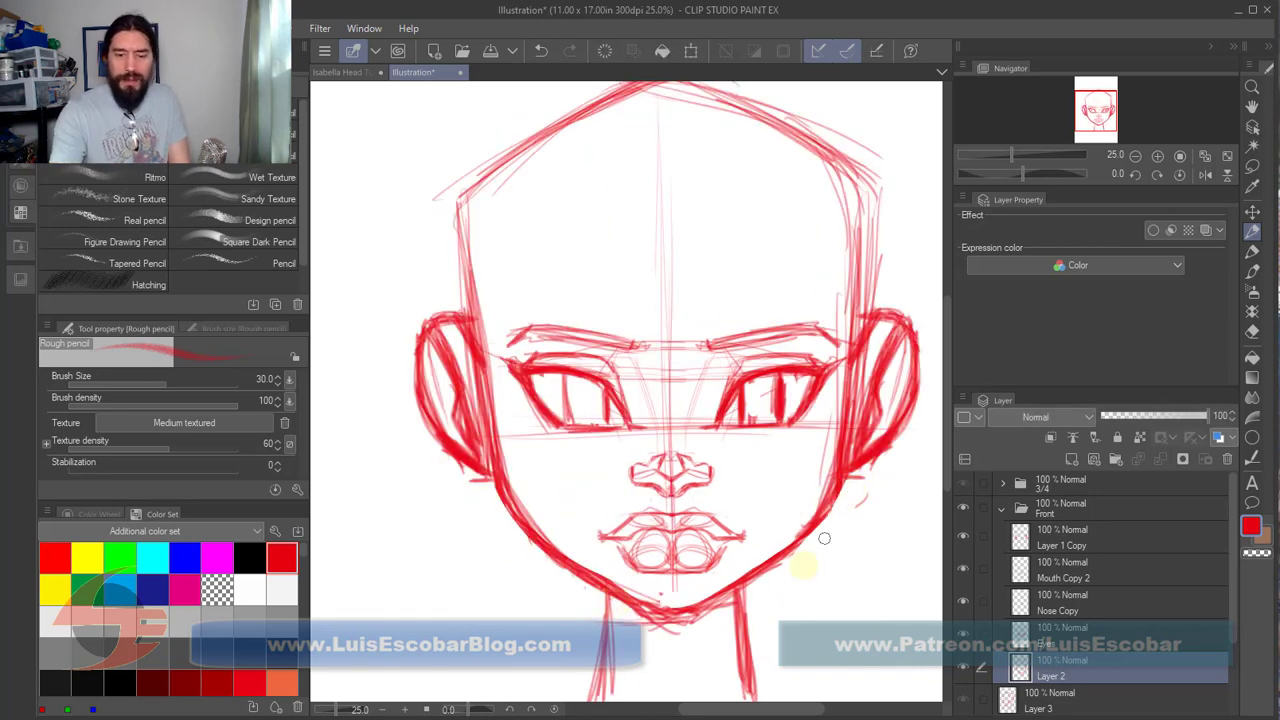
# Step: Strengthen the jaw contour on the viewer's right from the ear down to the chin, comparing it with the 3/4 view
pyautogui.hotkey('ctrl', 'z')
pyautogui.hotkey('ctrl', 'y')
pyautogui.moveTo(855, 417)
pyautogui.mouseDown()
pyautogui.moveTo(840, 481)
pyautogui.moveTo(728, 596)
pyautogui.mouseUp()
pyautogui.moveTo(777, 551); pyautogui.dragTo(717, 607)
pyautogui.hotkey('ctrl', 'z')
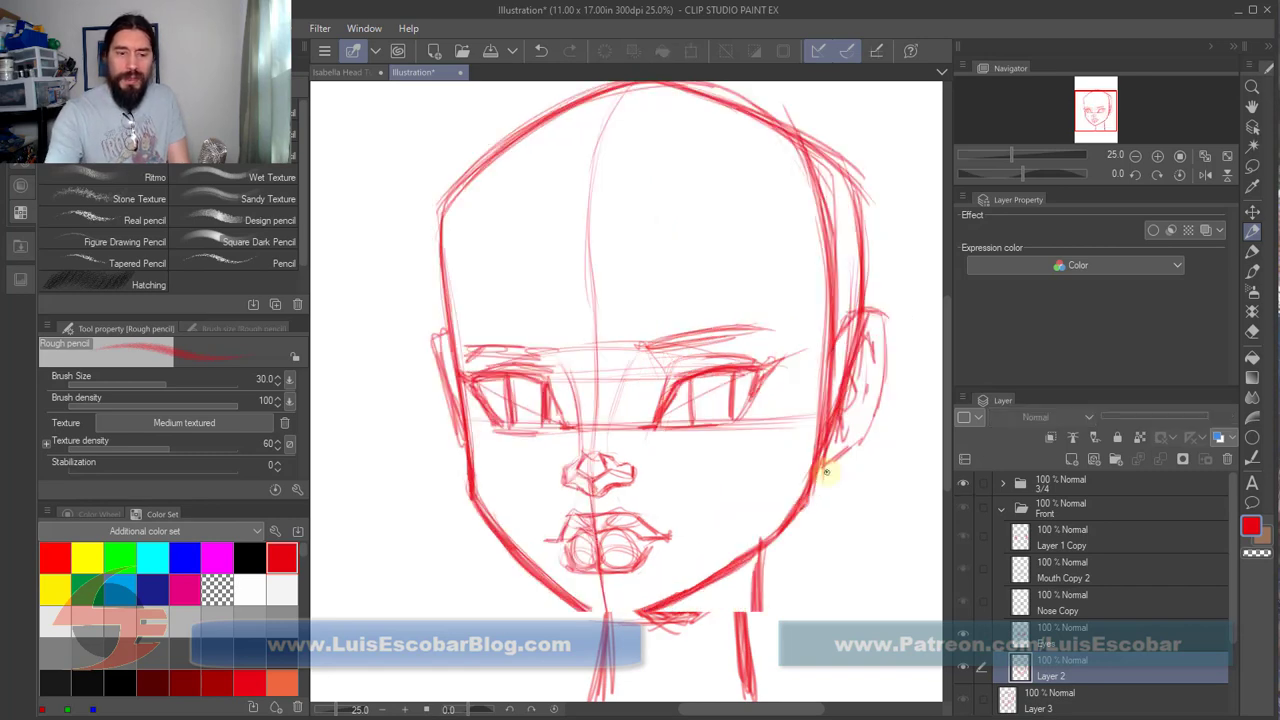
pyautogui.hotkey('ctrl', 'y')
# Step: Reinforce the sides of the skull above both ears on Layer 2 with rough pencil strokes
pyautogui.moveTo(466, 334)
pyautogui.mouseDown()
pyautogui.moveTo(463, 200)
pyautogui.moveTo(546, 121)
pyautogui.mouseUp()
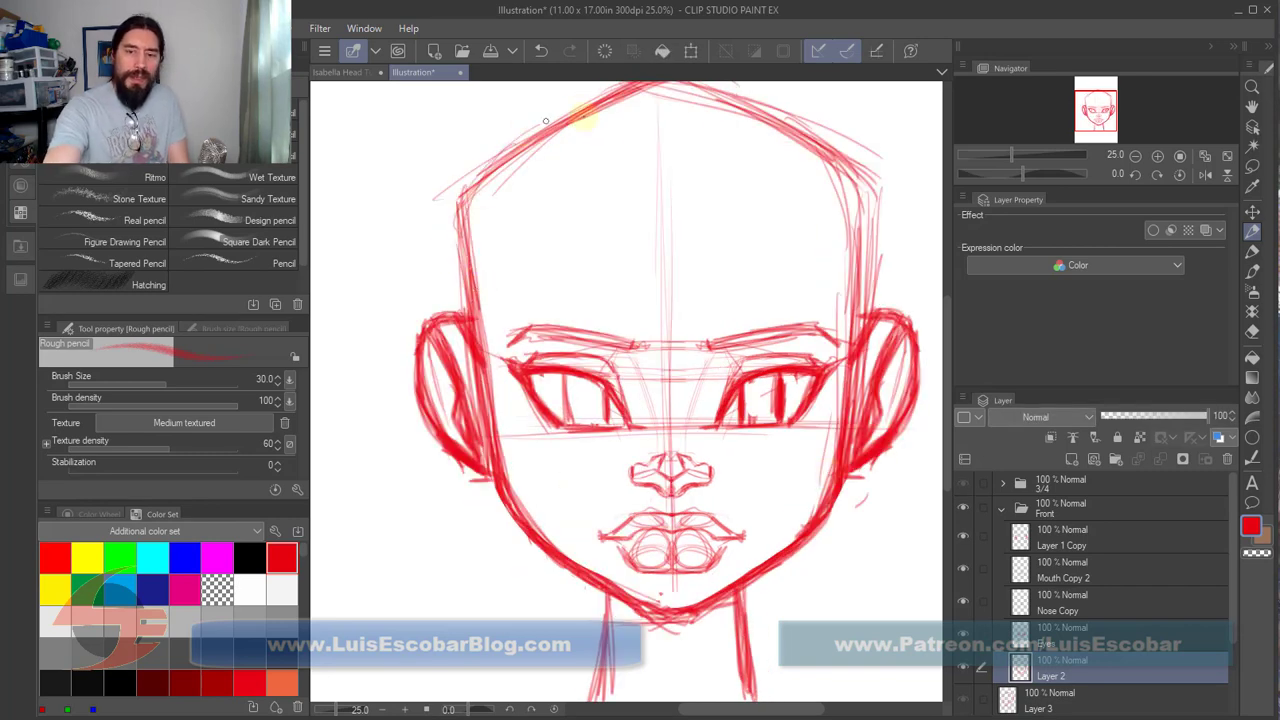
pyautogui.moveTo(848, 252); pyautogui.dragTo(852, 302)
pyautogui.moveTo(852, 195); pyautogui.dragTo(855, 346)
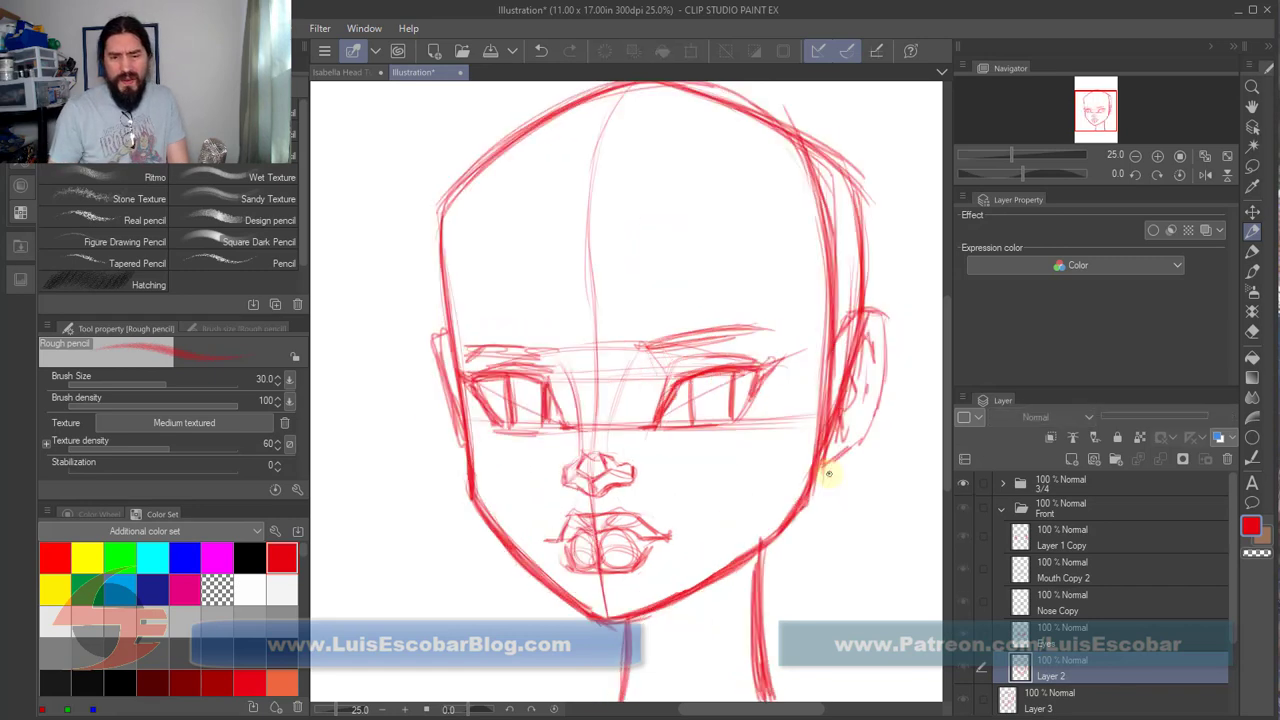
# Step: Reinforce both sides of the front-view jaw on Layer 2 with rough pencil strokes running down to the chin
pyautogui.moveTo(829, 474)
pyautogui.mouseDown()
pyautogui.moveTo(827, 512)
pyautogui.moveTo(802, 538)
pyautogui.moveTo(686, 610)
pyautogui.mouseUp()
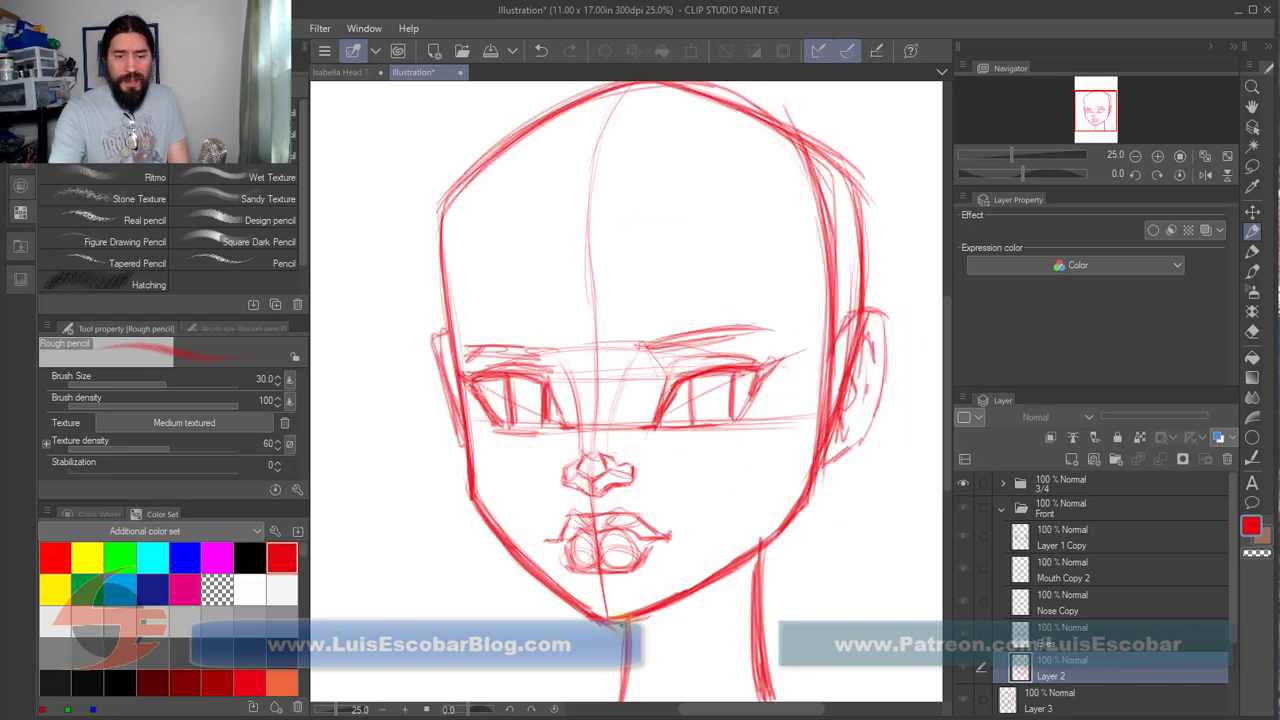
pyautogui.moveTo(766, 567); pyautogui.dragTo(714, 609)
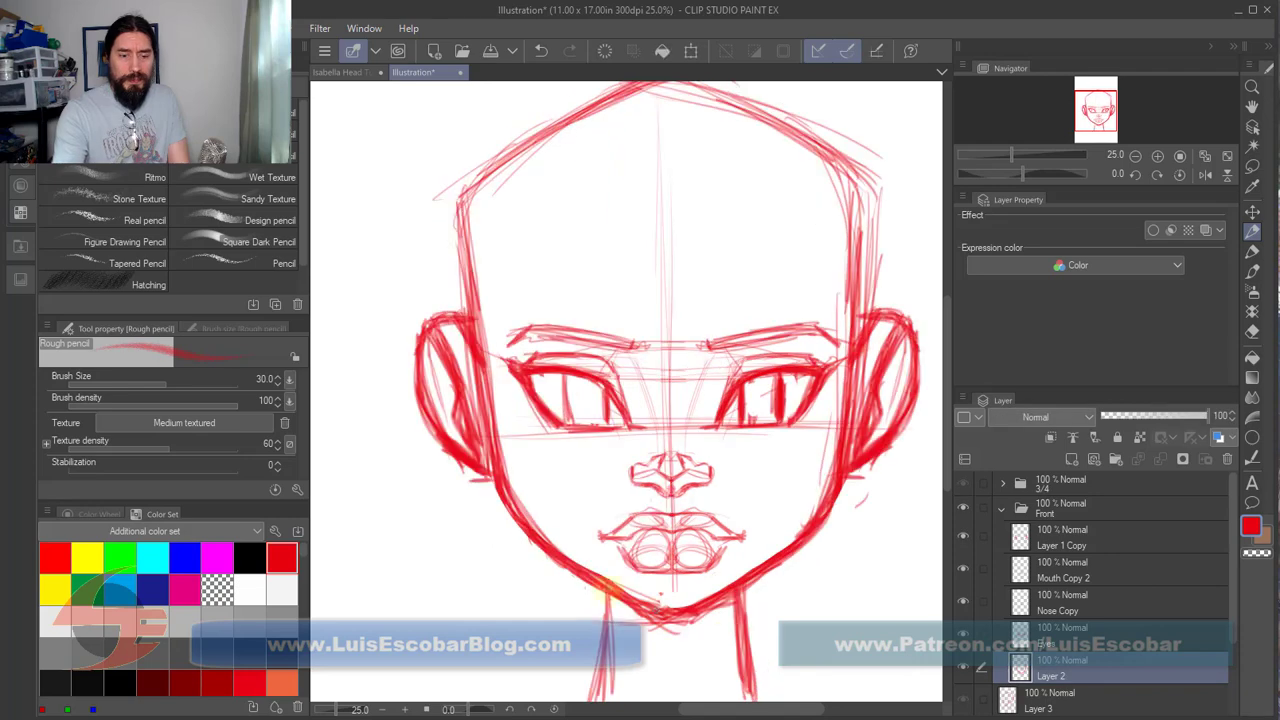
pyautogui.moveTo(507, 494); pyautogui.dragTo(638, 616)
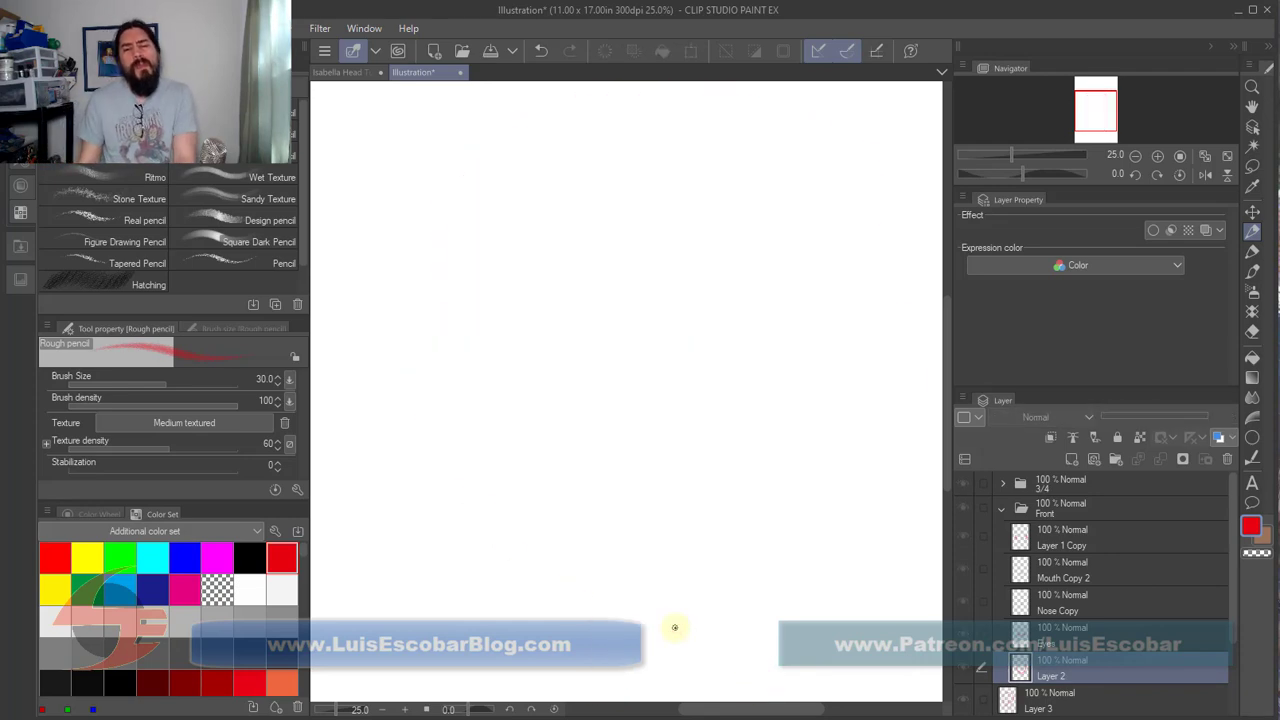
# Step: Flip repeatedly between the front and 3/4 head drawings to compare their jaw, chin and feature placement
pyautogui.hotkey('ctrl', 'z')
pyautogui.hotkey('ctrl', 'y')
pyautogui.hotkey('ctrl', 'z')
pyautogui.hotkey('ctrl', 'y')
pyautogui.hotkey('ctrl', 'z')
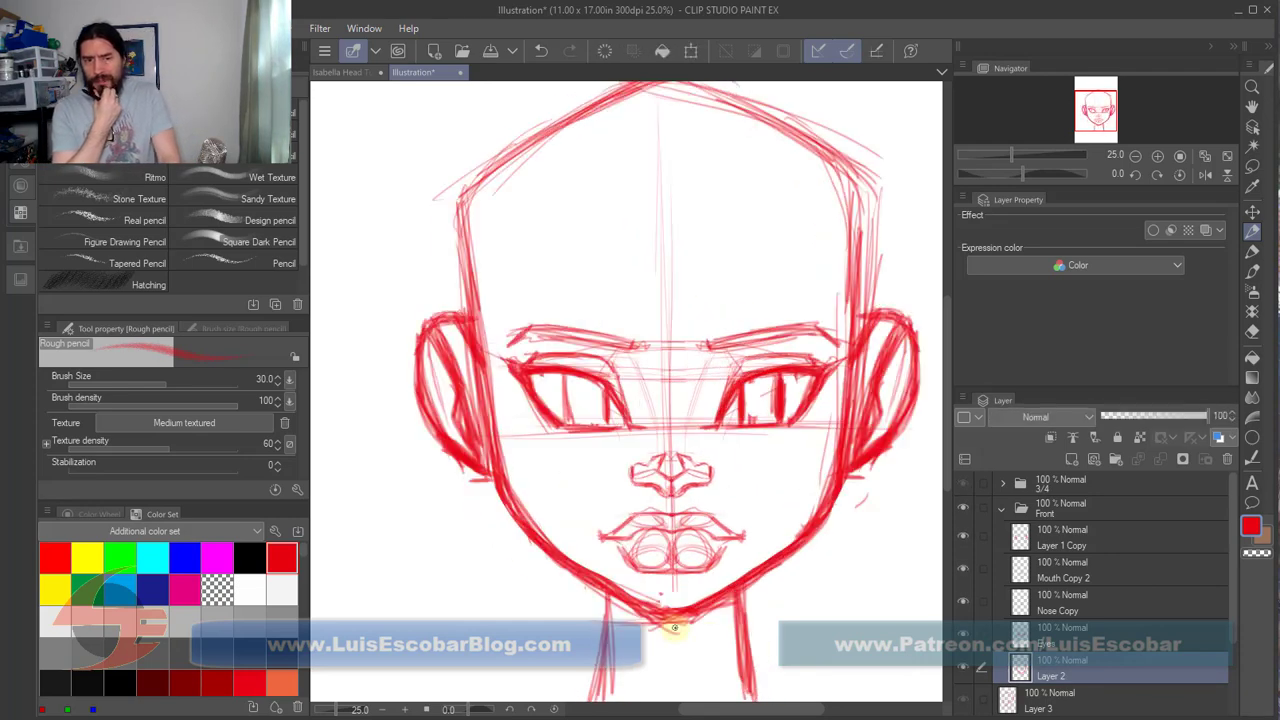
pyautogui.hotkey('ctrl', 'y')
pyautogui.hotkey('ctrl', 'z')
pyautogui.hotkey('ctrl', 'y')
pyautogui.hotkey('ctrl', 'z')
pyautogui.hotkey('ctrl', 'y')
pyautogui.hotkey('ctrl', 'z')
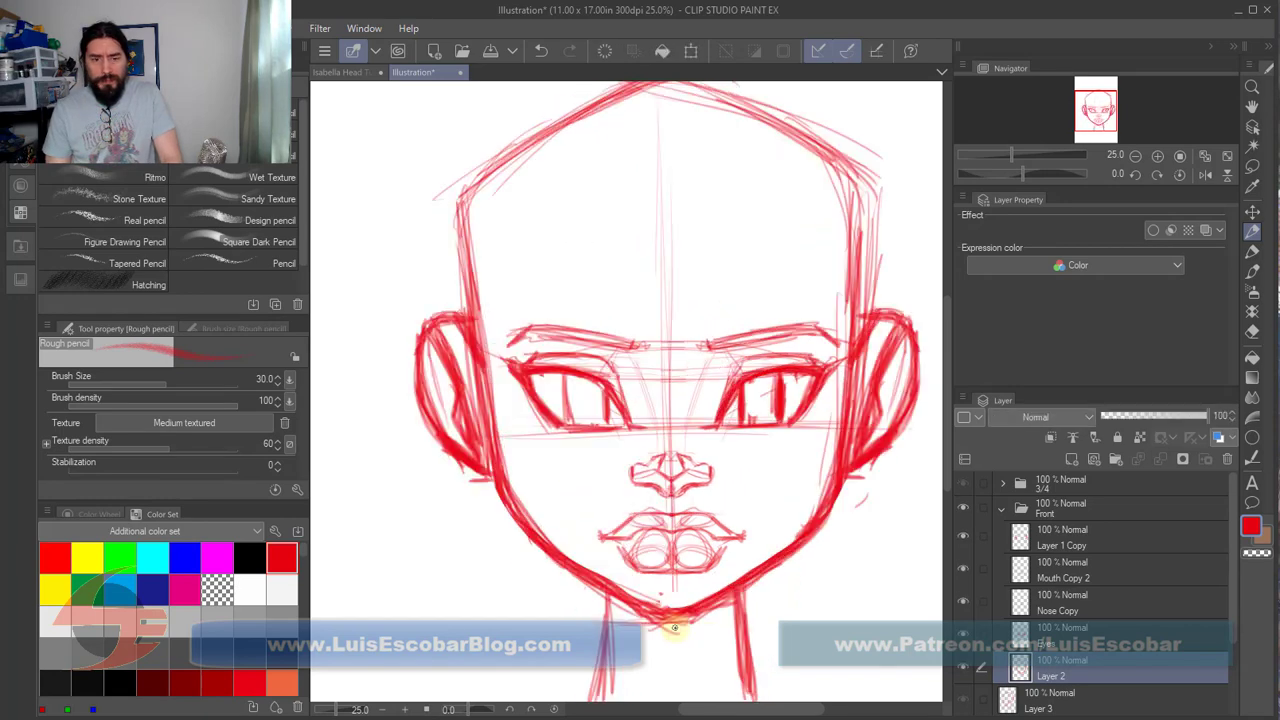
pyautogui.hotkey('ctrl', 'y')
pyautogui.hotkey('ctrl', 'z')
pyautogui.hotkey('ctrl', 'y')
pyautogui.hotkey('ctrl', 'z')
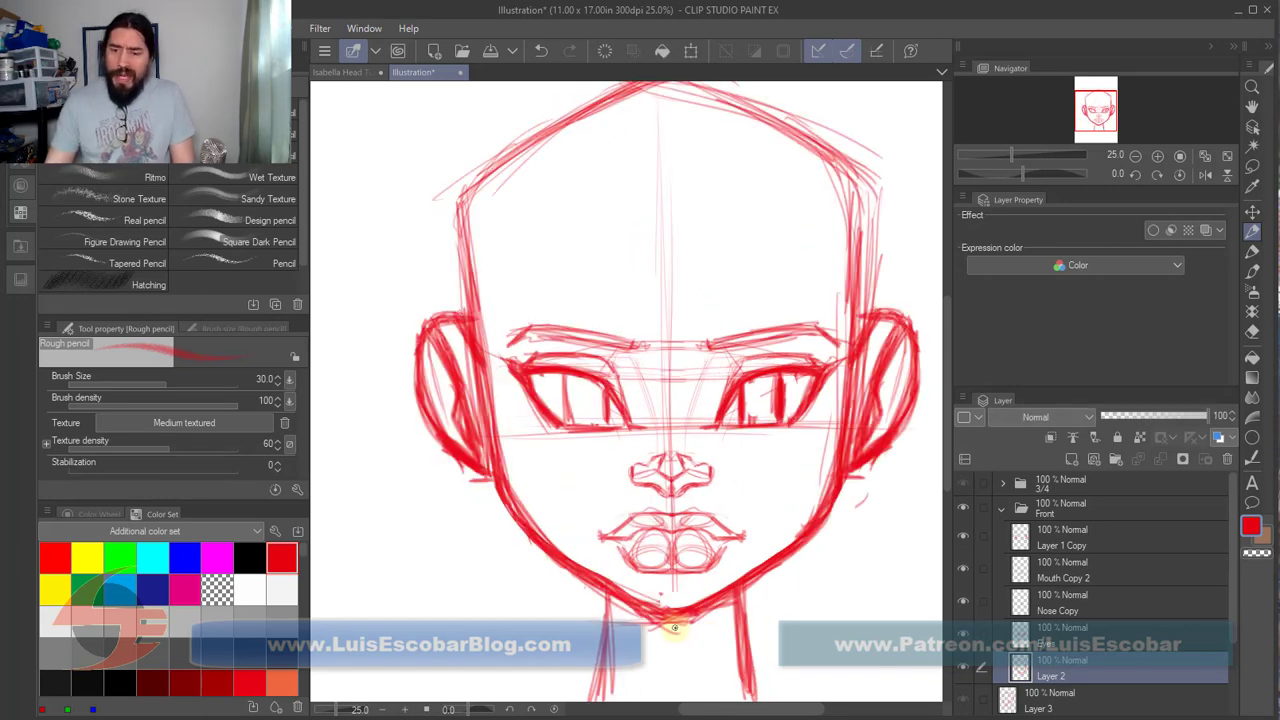
# Step: Collapse the Front folder and flip through the front, 3/4 and profile heads to compare their proportions
pyautogui.click(1002, 509)
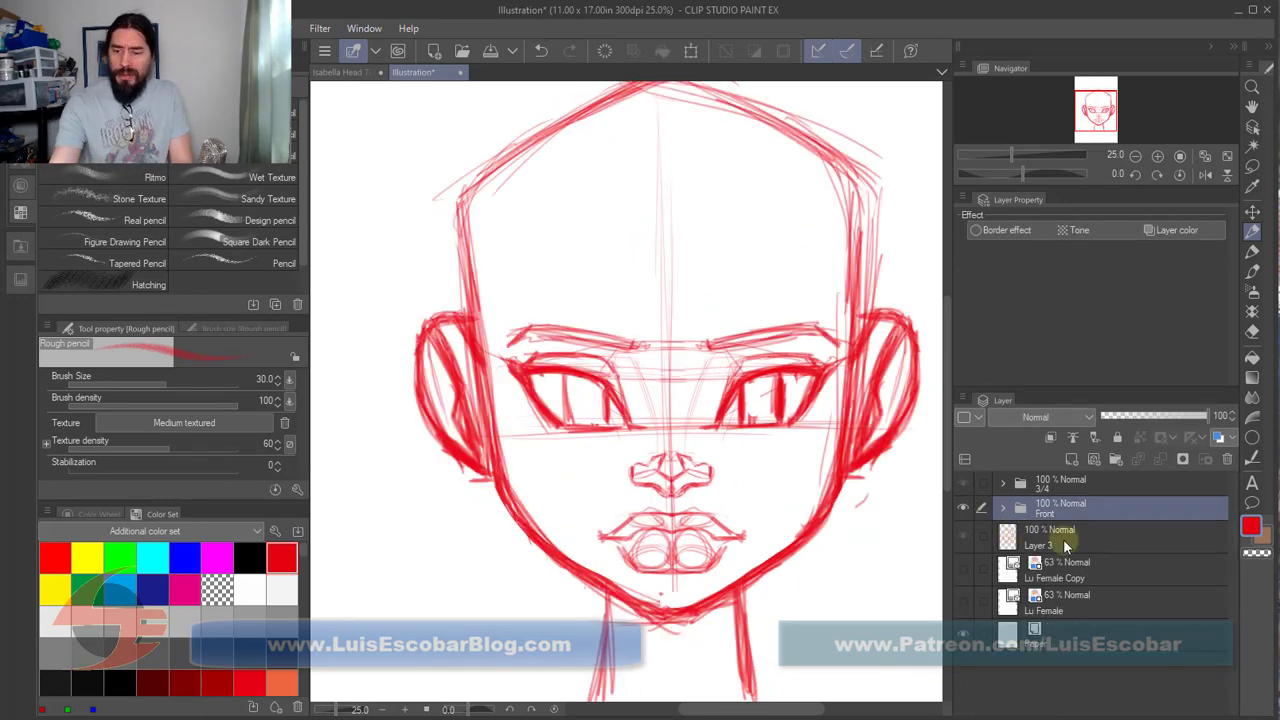
pyautogui.hotkey('ctrl', 'z')
pyautogui.hotkey('ctrl', 'y')
pyautogui.hotkey('ctrl', 'y')
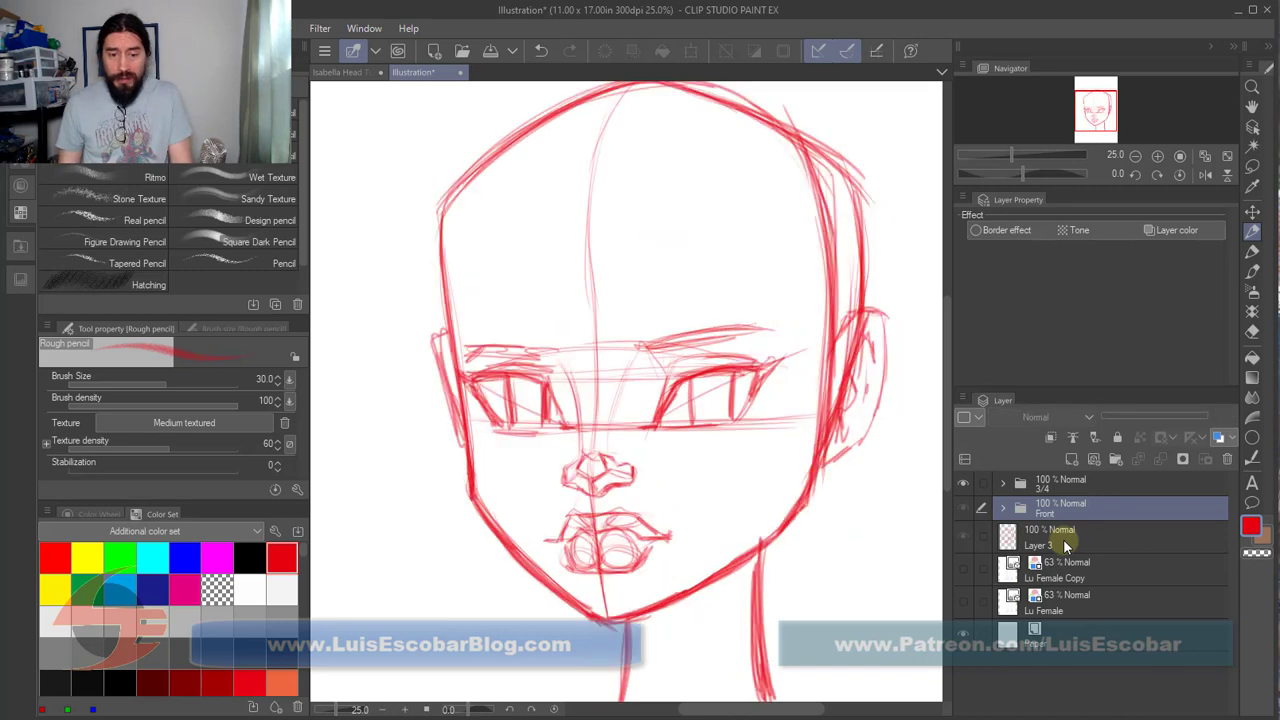
pyautogui.hotkey('ctrl', 'y')
pyautogui.hotkey('ctrl', 'z')
pyautogui.hotkey('ctrl', 'y')
pyautogui.hotkey('ctrl', 'z')
pyautogui.hotkey('ctrl', 'y')
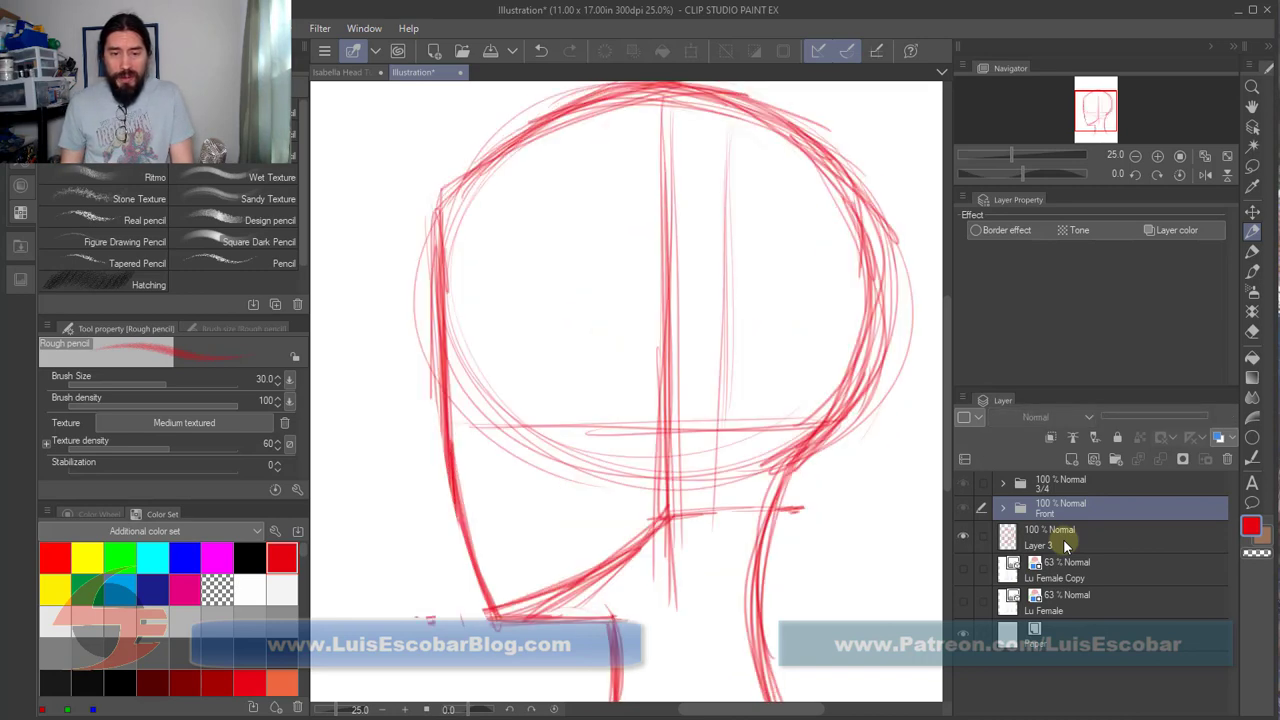
pyautogui.hotkey('ctrl', 'z')
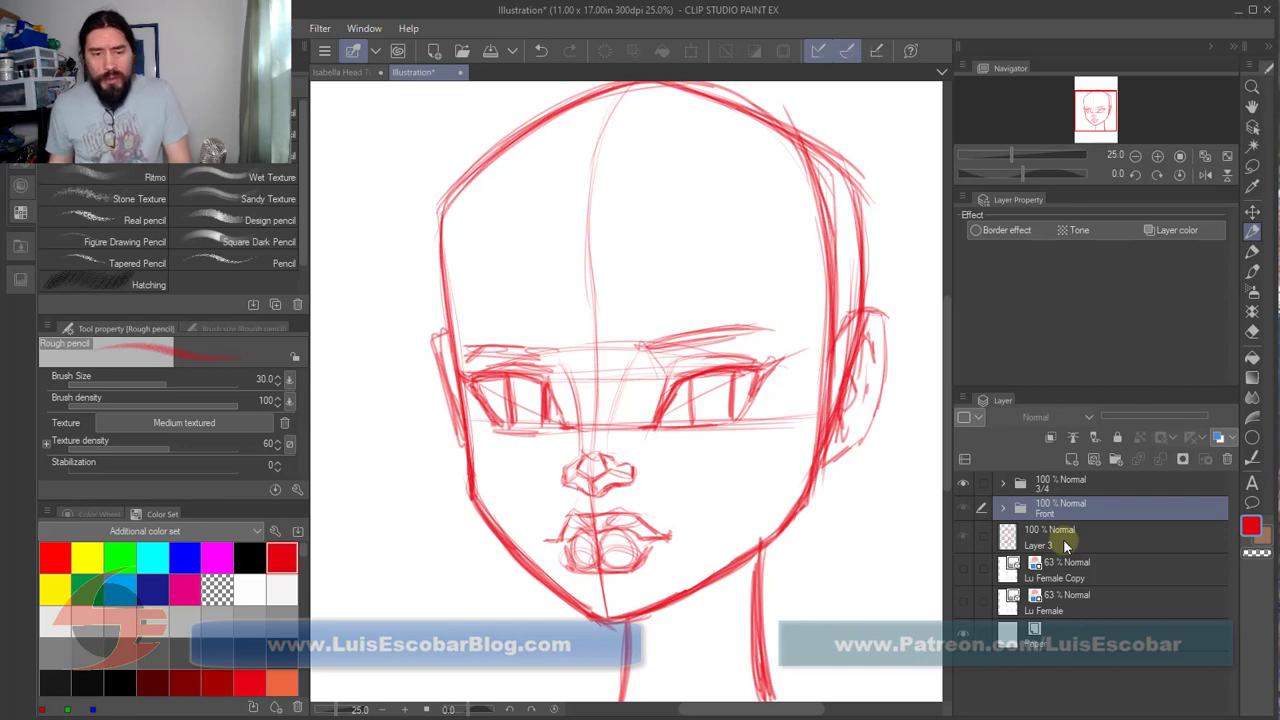
pyautogui.hotkey('ctrl', 'y')
pyautogui.hotkey('ctrl', 'z')
pyautogui.hotkey('ctrl', 'y')
pyautogui.hotkey('ctrl', 'z')
pyautogui.hotkey('ctrl', 'y')
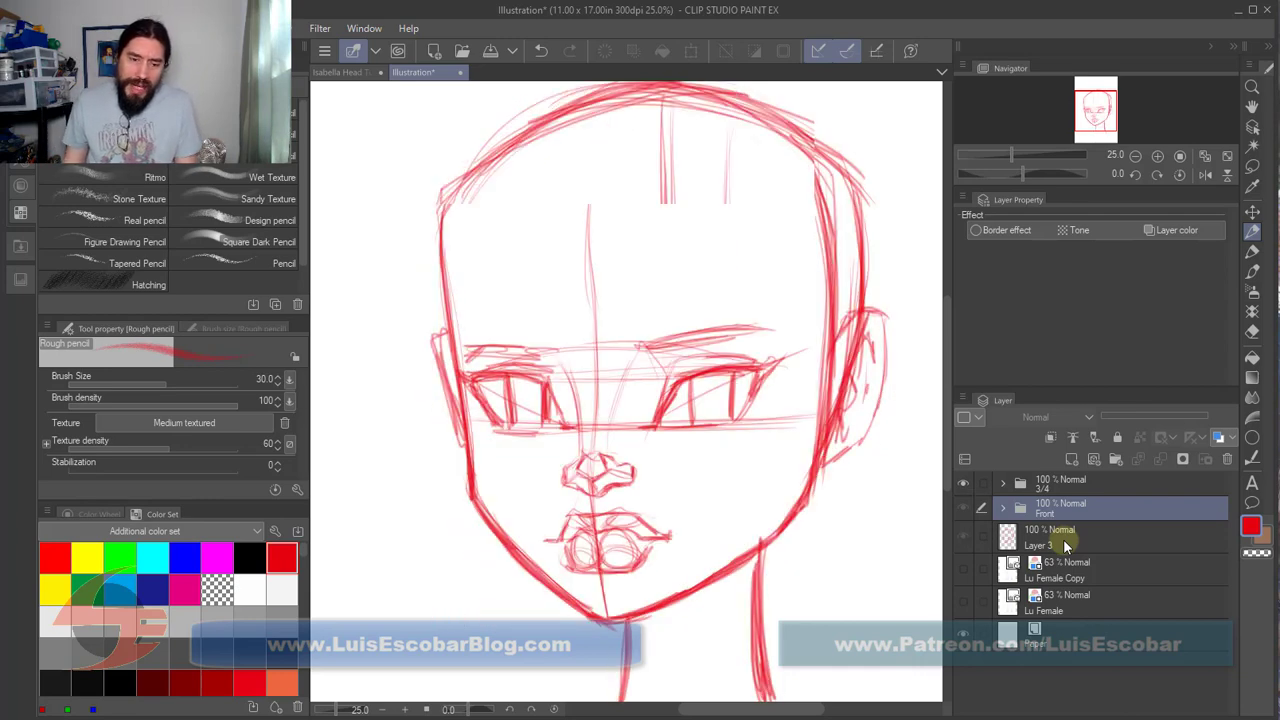
pyautogui.hotkey('ctrl', 'z')
pyautogui.hotkey('ctrl', 'y')
pyautogui.hotkey('ctrl', 'z')
pyautogui.hotkey('ctrl', 'y')
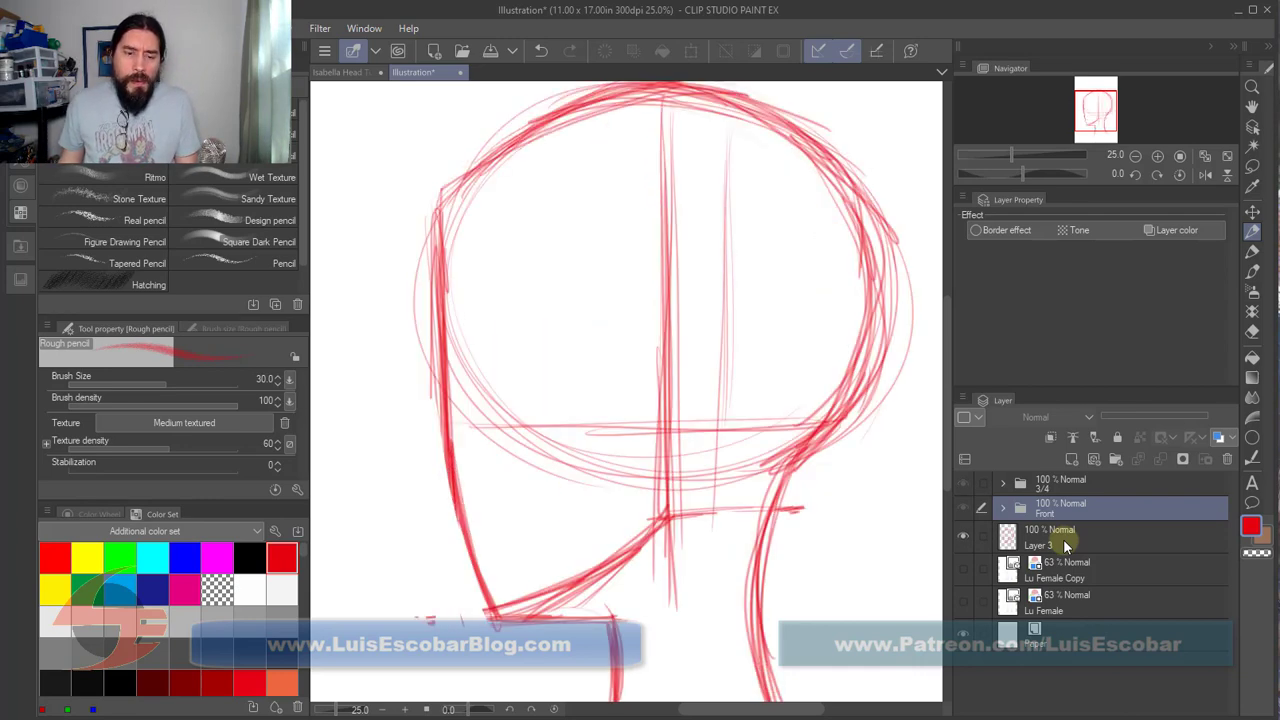
pyautogui.hotkey('ctrl', 'z')
pyautogui.hotkey('ctrl', 'y')
pyautogui.hotkey('ctrl', 'z')
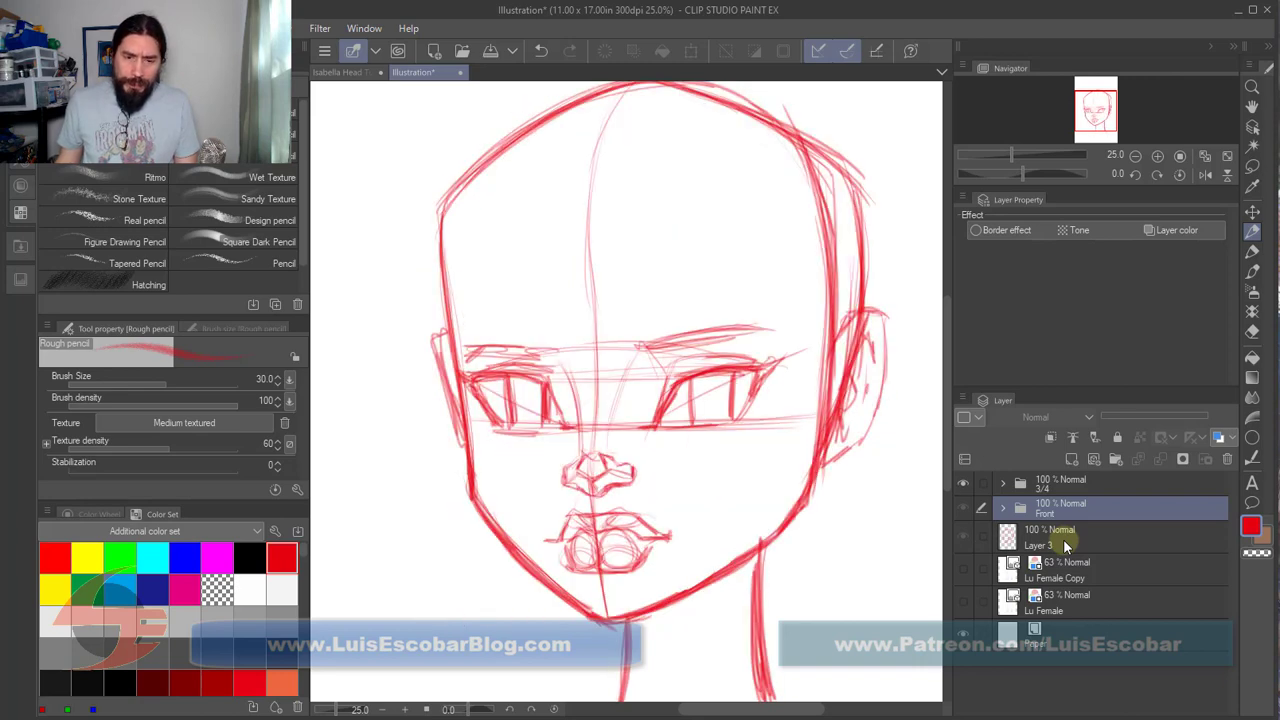
pyautogui.hotkey('ctrl', 'y')
pyautogui.hotkey('ctrl', 'z')
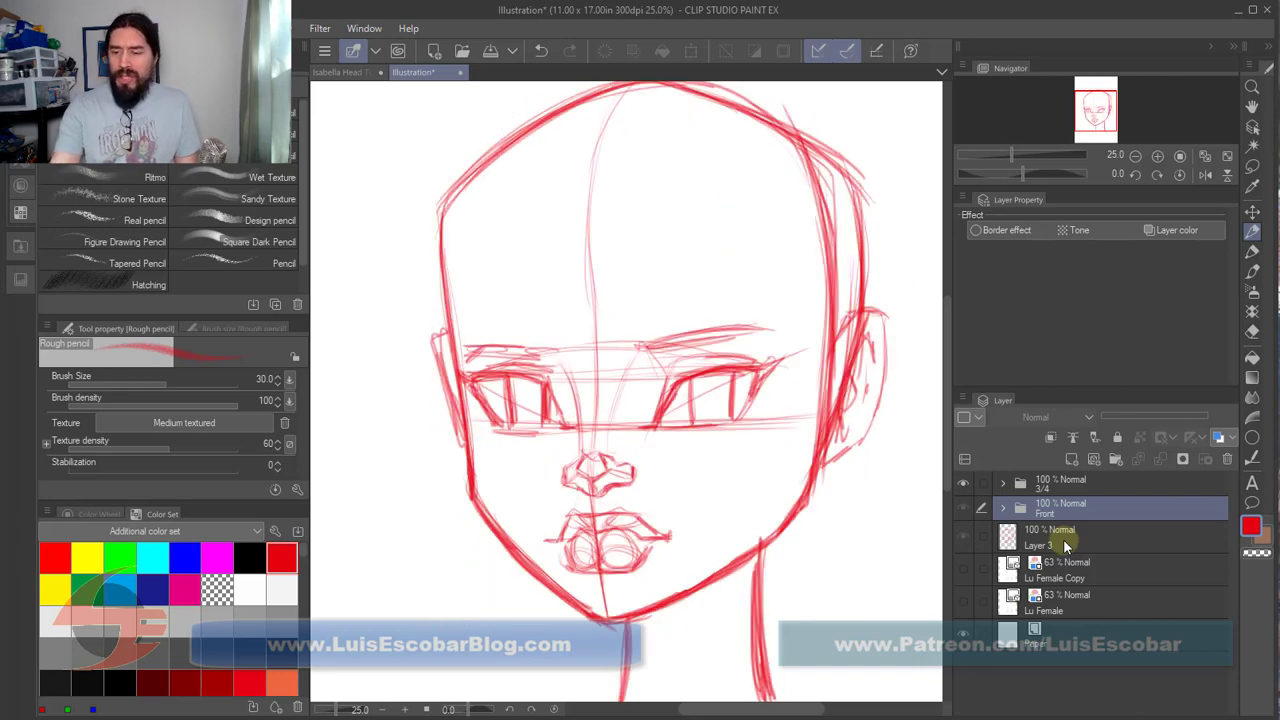
pyautogui.click(1002, 508)
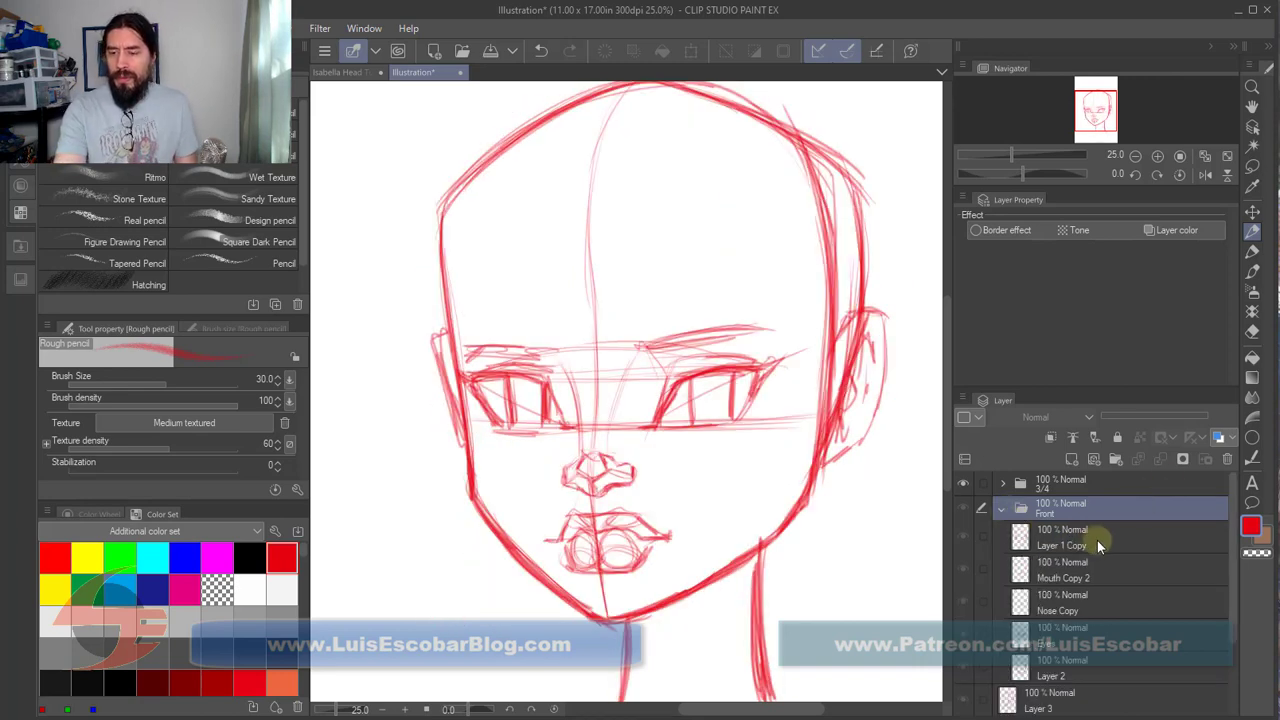
pyautogui.click(1001, 509)
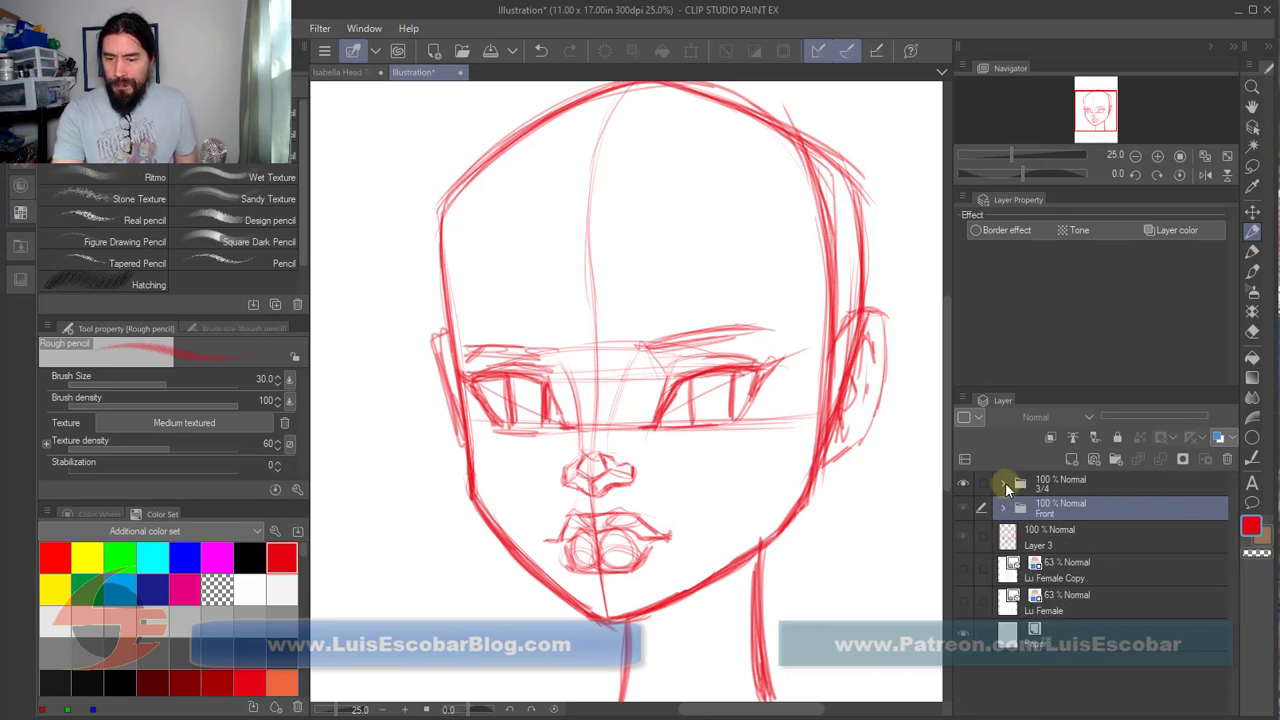
pyautogui.click(1004, 484)
pyautogui.click(1003, 484)
# Step: Place Layer 3, the side-view head construction, in a new layer folder named Profile
pyautogui.click(1103, 540)
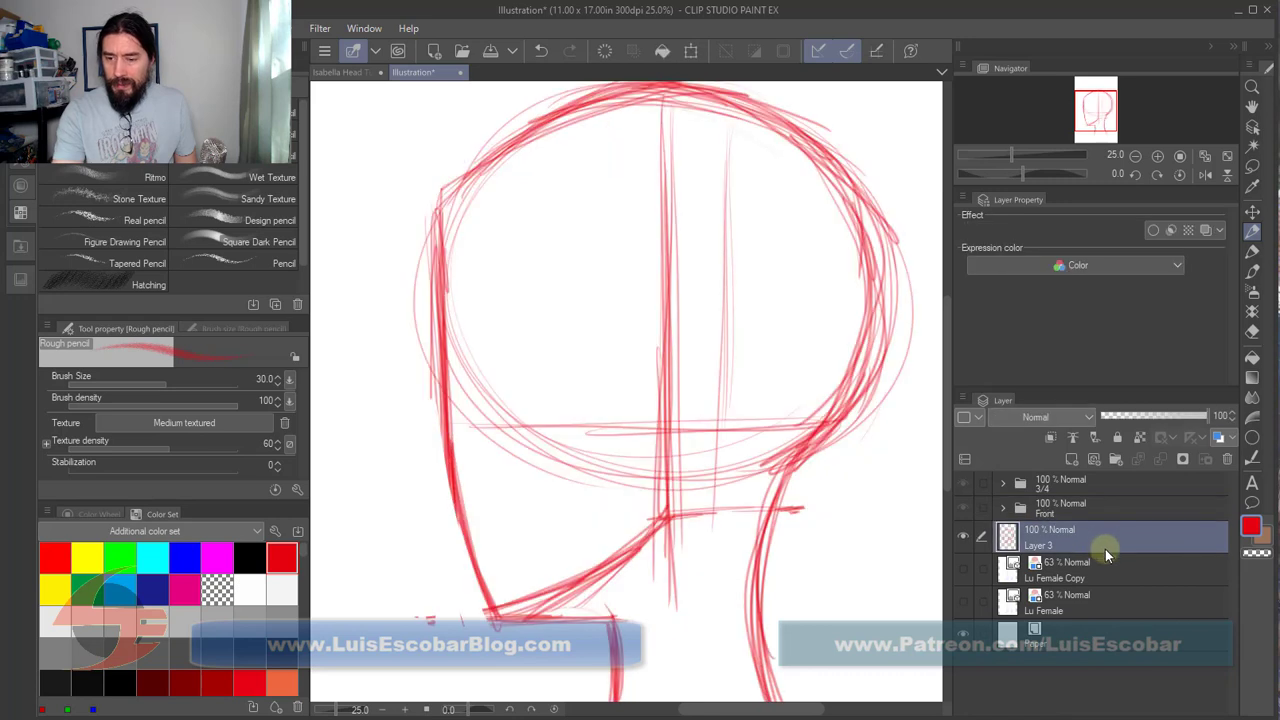
pyautogui.click(1116, 461)
pyautogui.click(1071, 550)
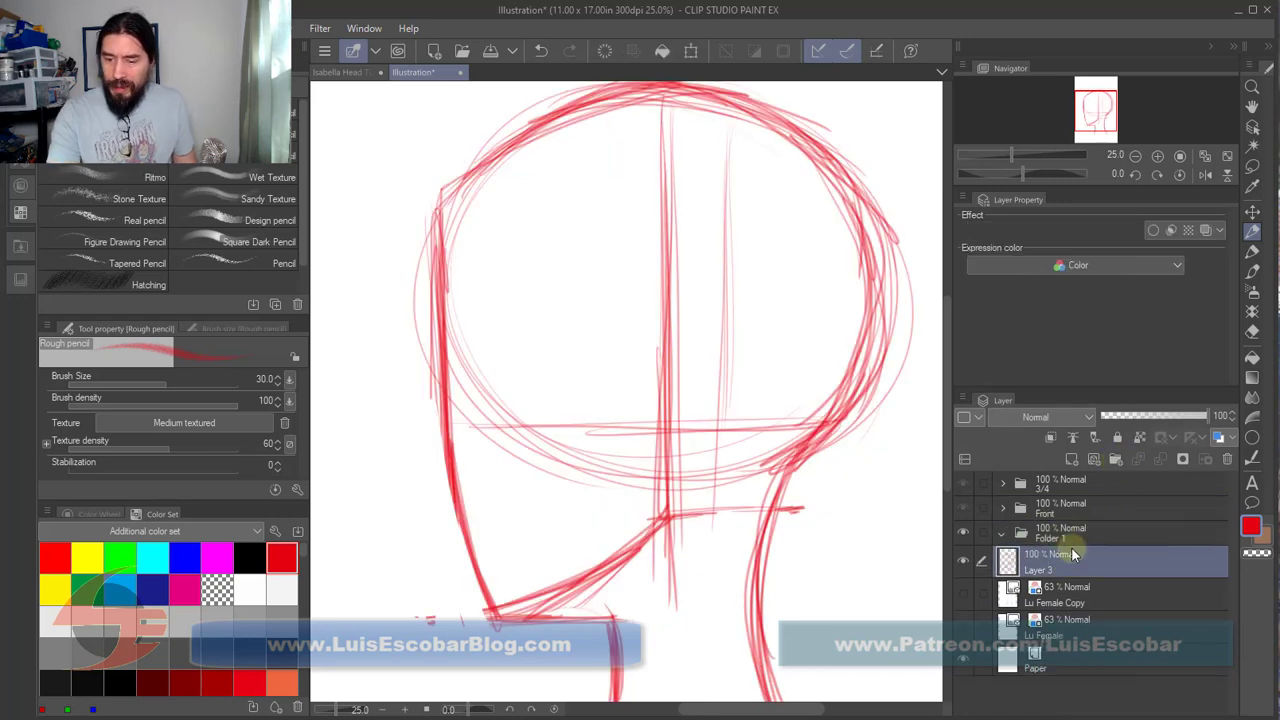
pyautogui.click(1068, 533)
pyautogui.doubleClick(1064, 535)
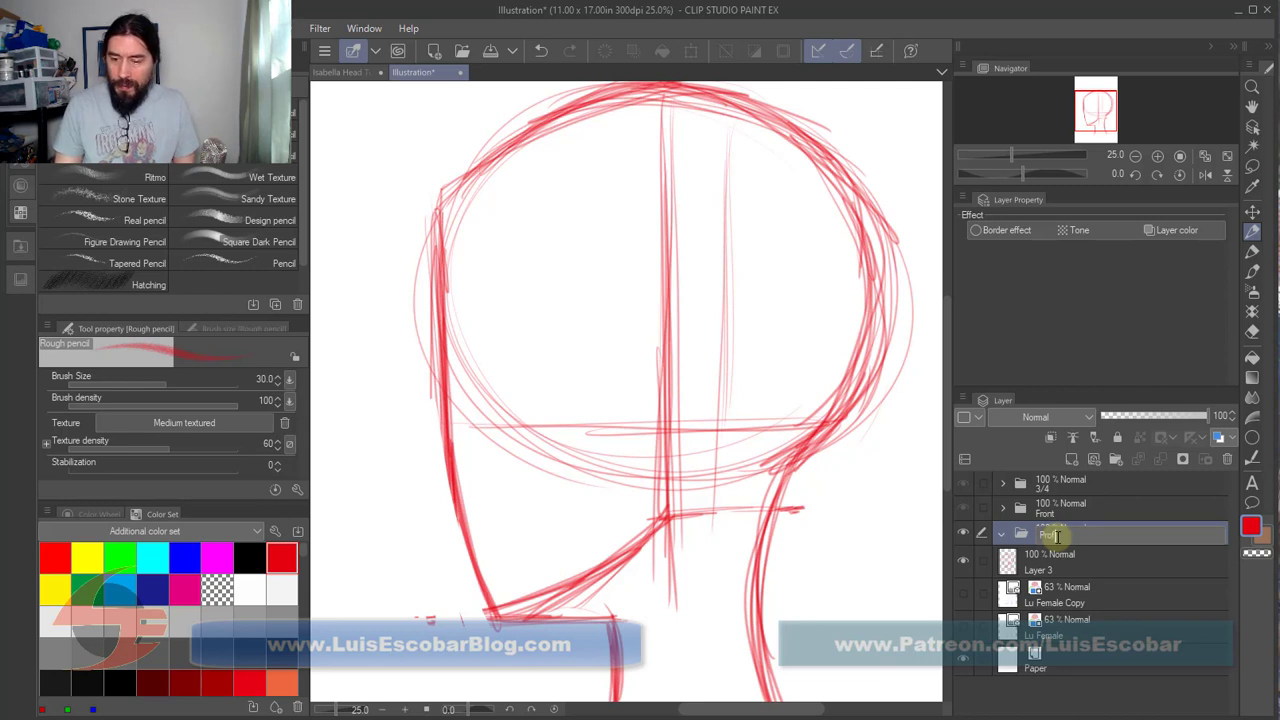
pyautogui.press('Escape')
# Step: Rename Layer 3 inside the Profile folder to Head and bring the collapsed timeline window over the canvas
pyautogui.click(1050, 560)
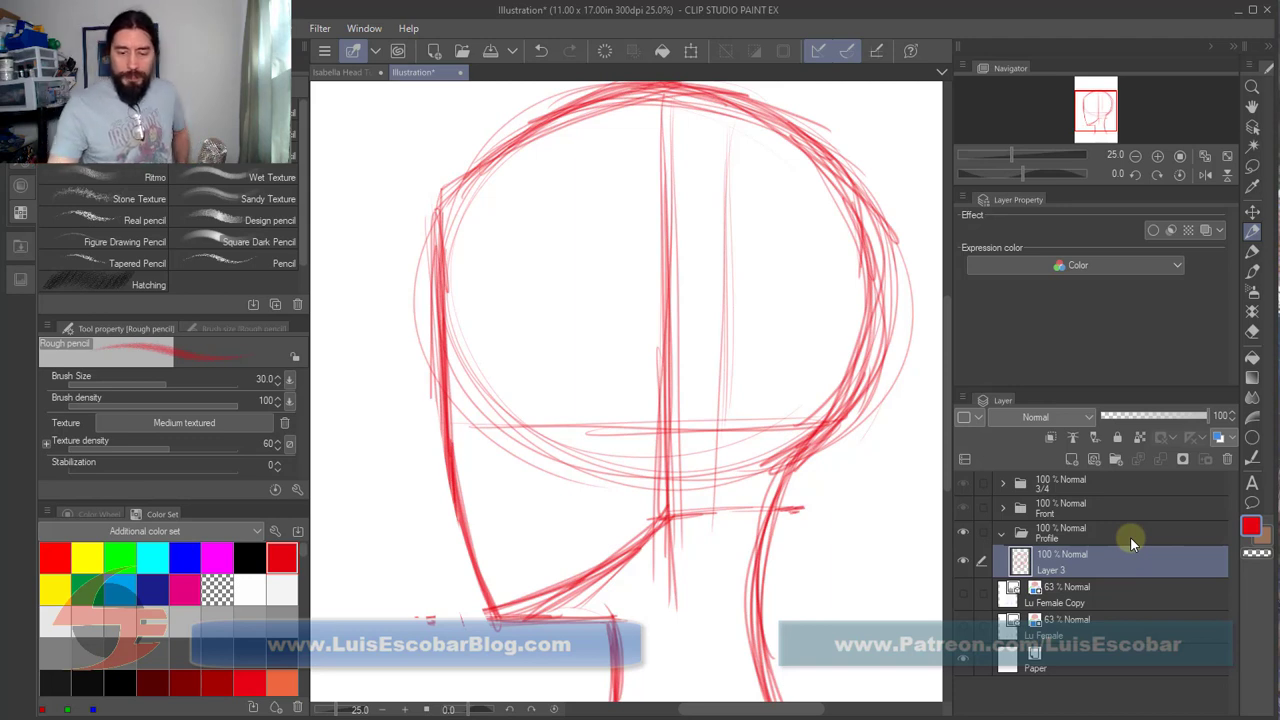
pyautogui.moveTo(697, 712); pyautogui.dragTo(727, 349)
pyautogui.doubleClick(1063, 569)
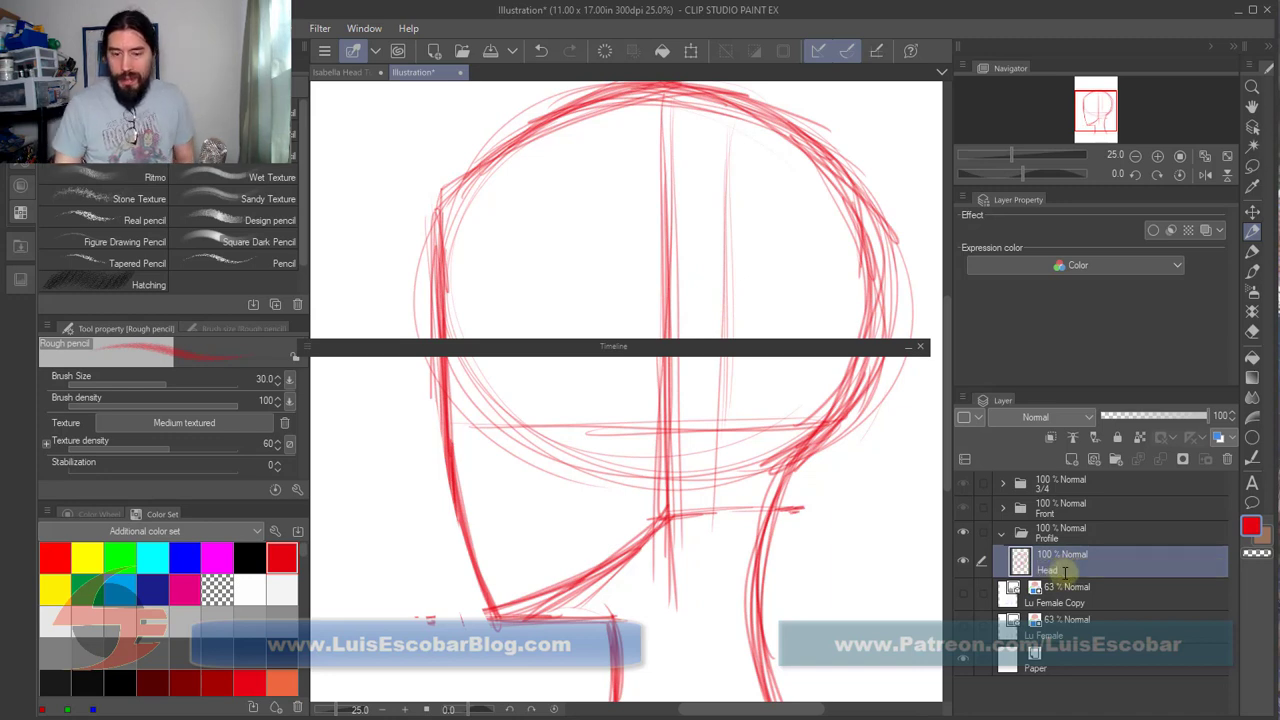
# Step: Expand and widen the timeline, and trim the Profile folder's clip on Timeline 1 to the first frame
pyautogui.click(907, 348)
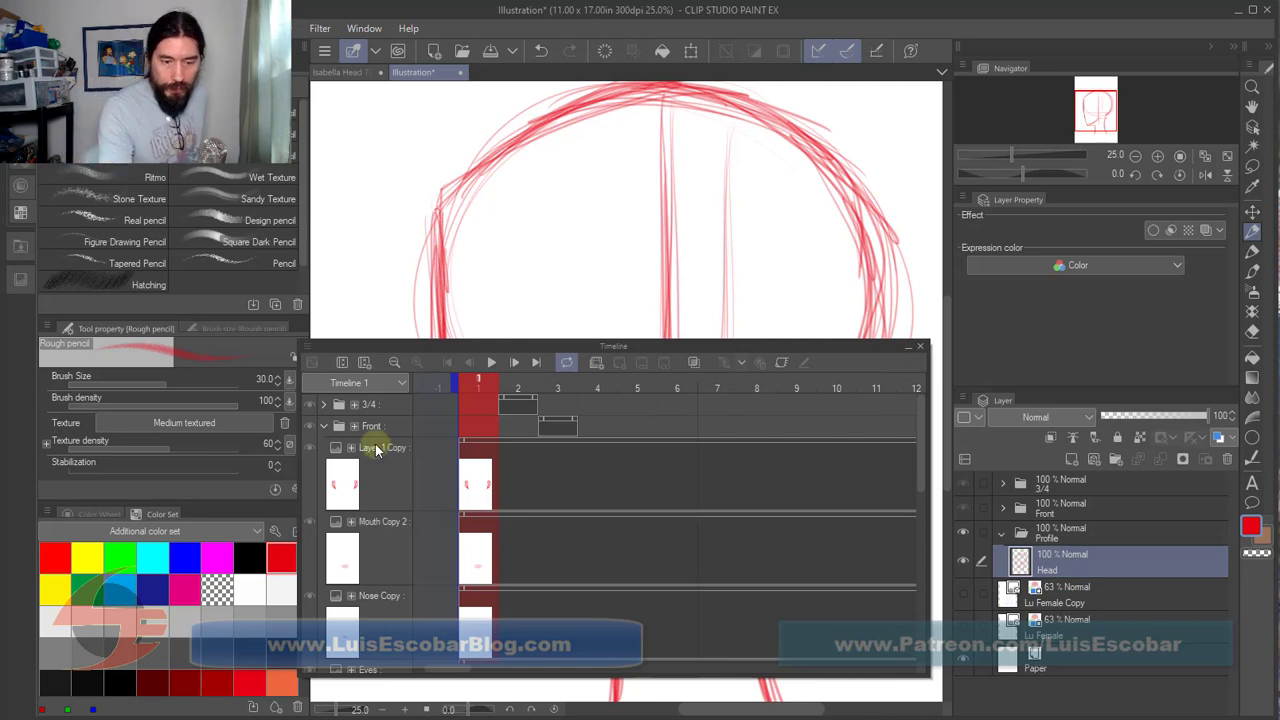
pyautogui.click(340, 427)
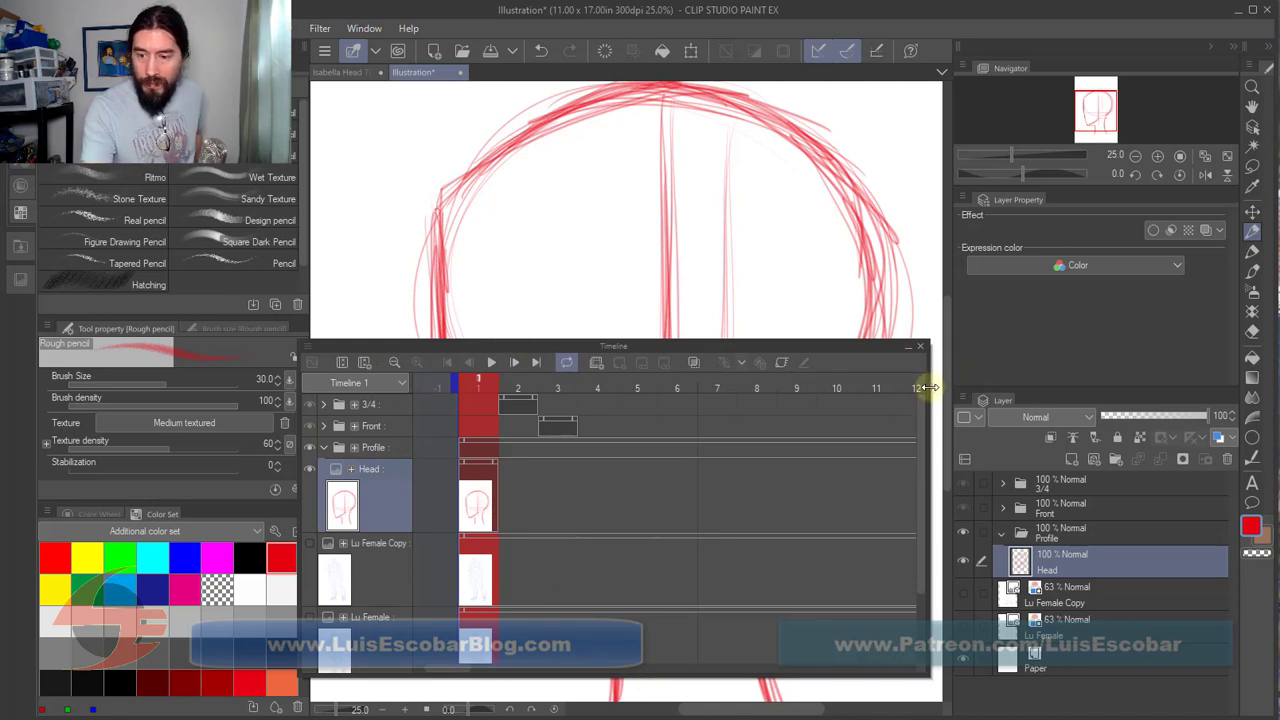
pyautogui.moveTo(930, 387); pyautogui.dragTo(1279, 387)
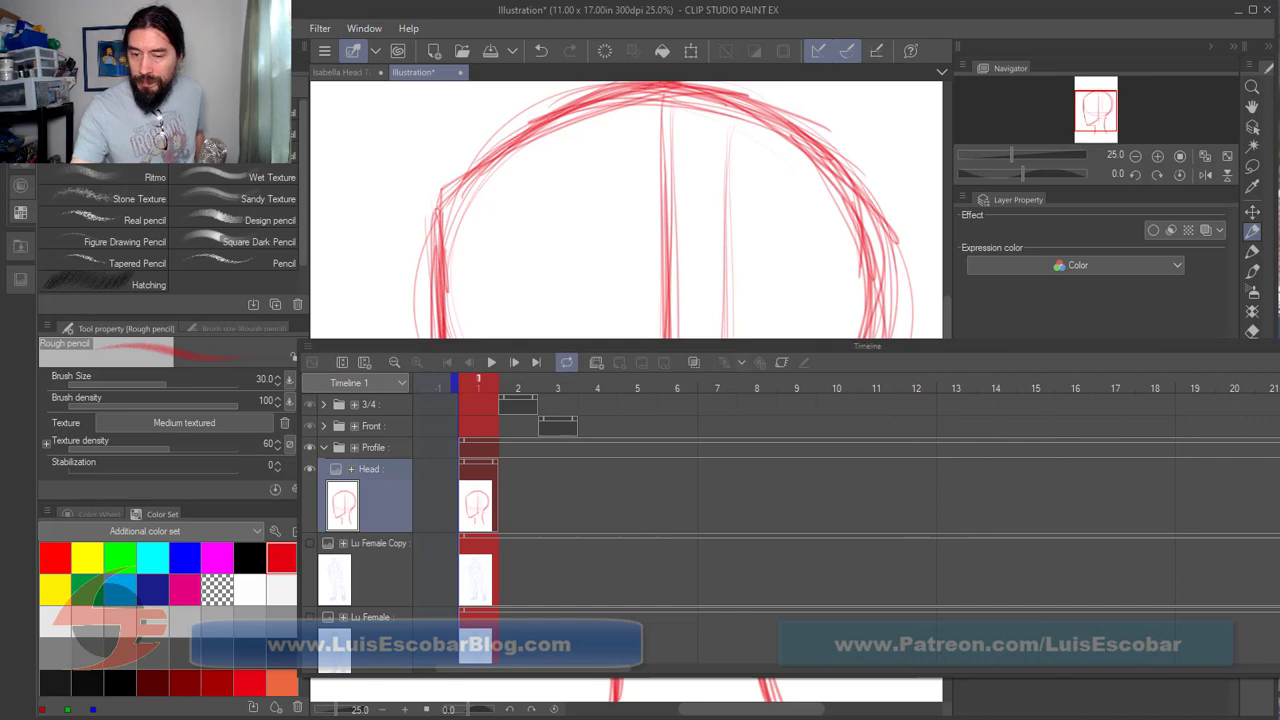
pyautogui.click(393, 363)
pyautogui.click(393, 363)
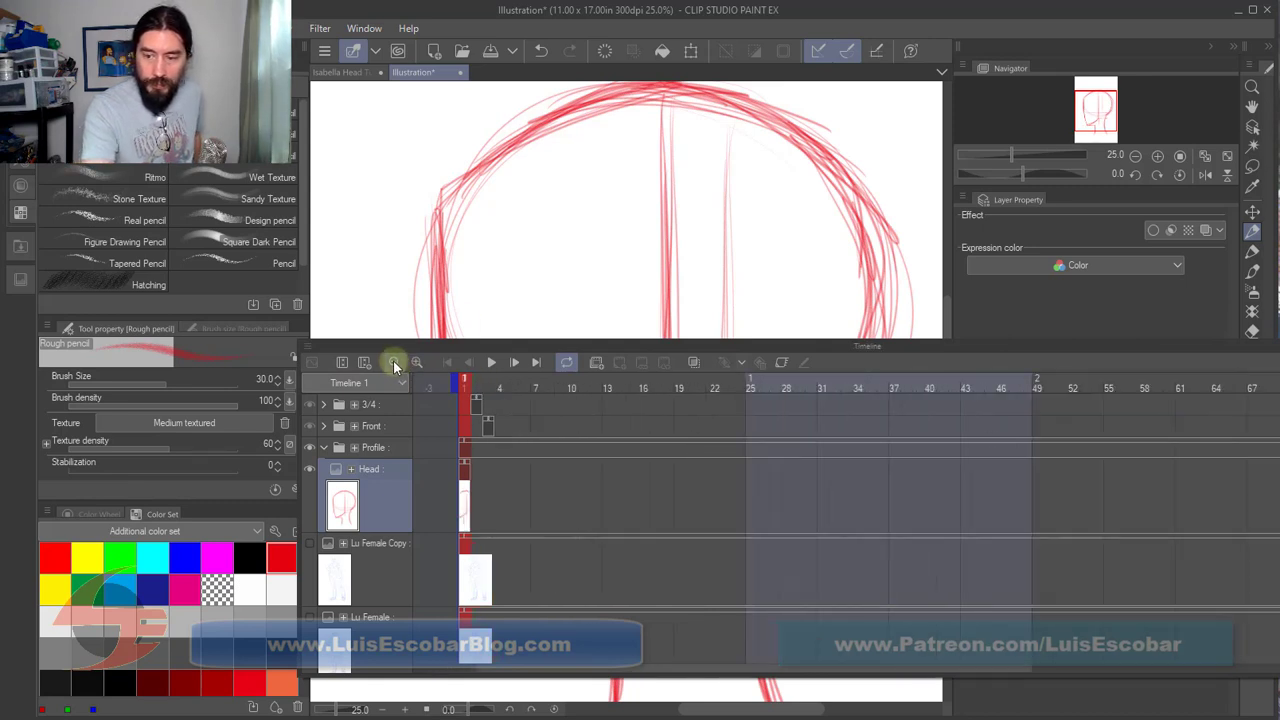
pyautogui.click(393, 362)
pyautogui.click(393, 362)
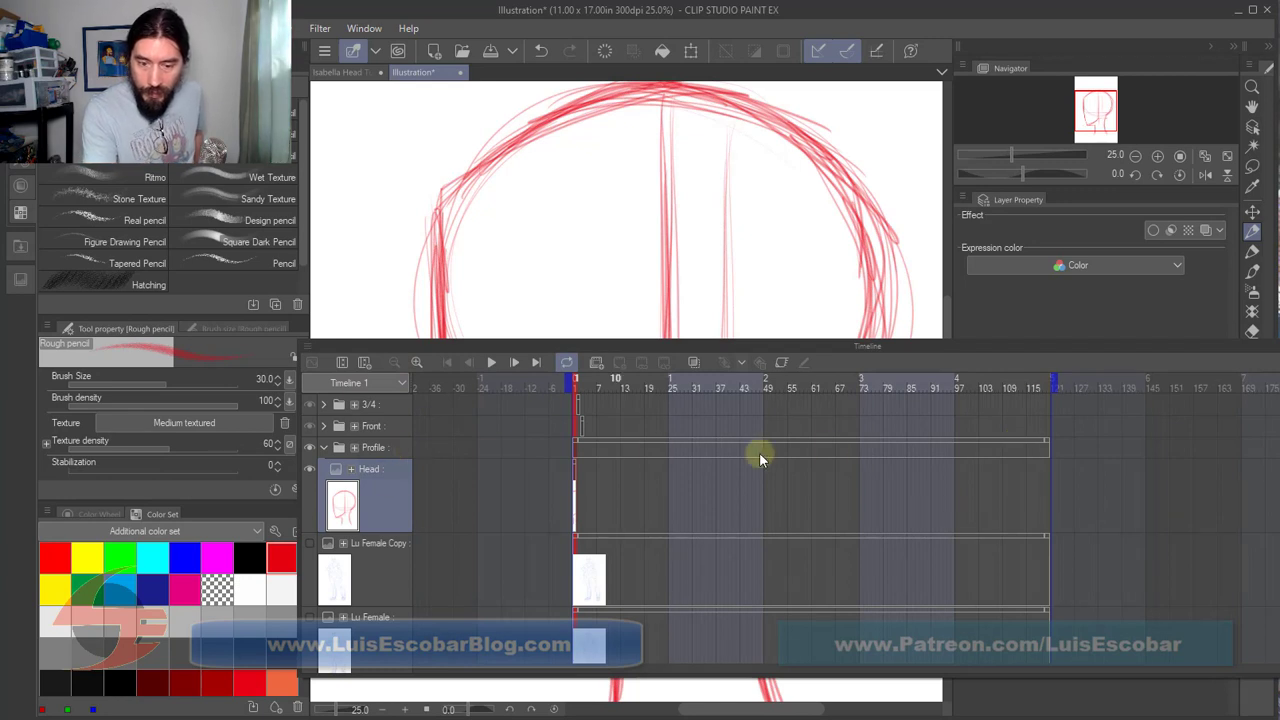
pyautogui.click(1045, 439)
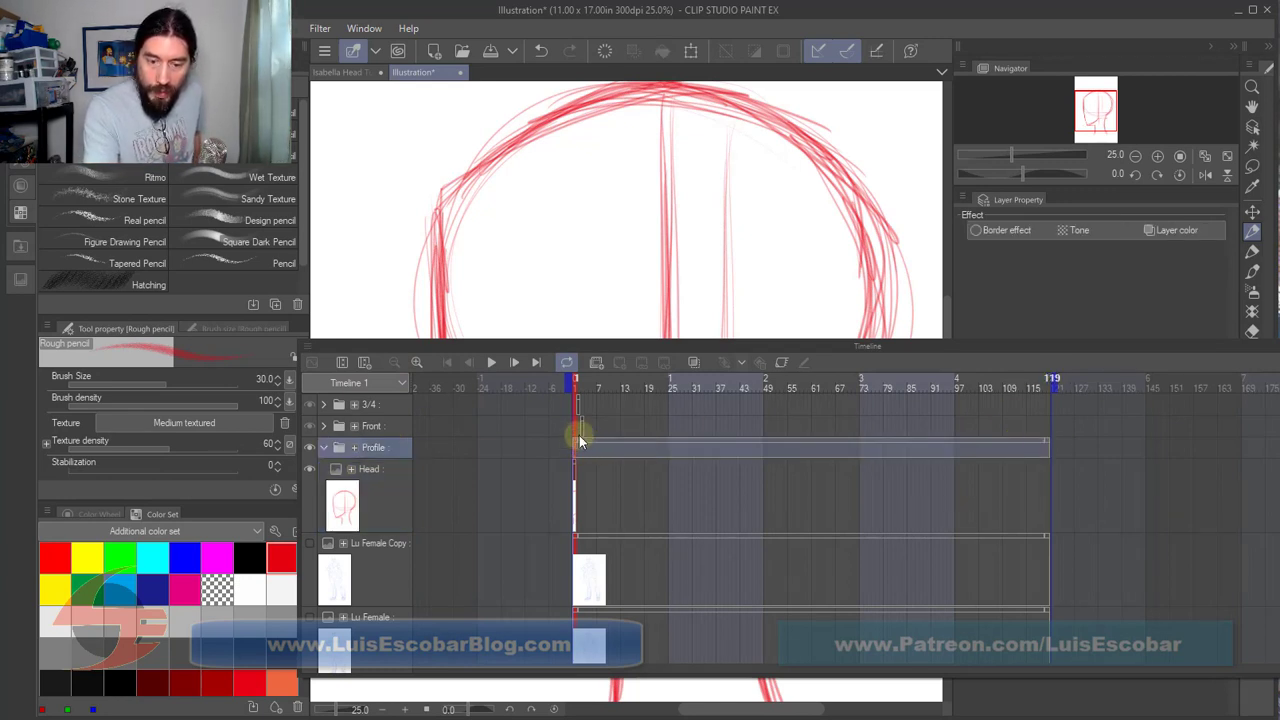
pyautogui.moveTo(579, 436); pyautogui.dragTo(580, 437)
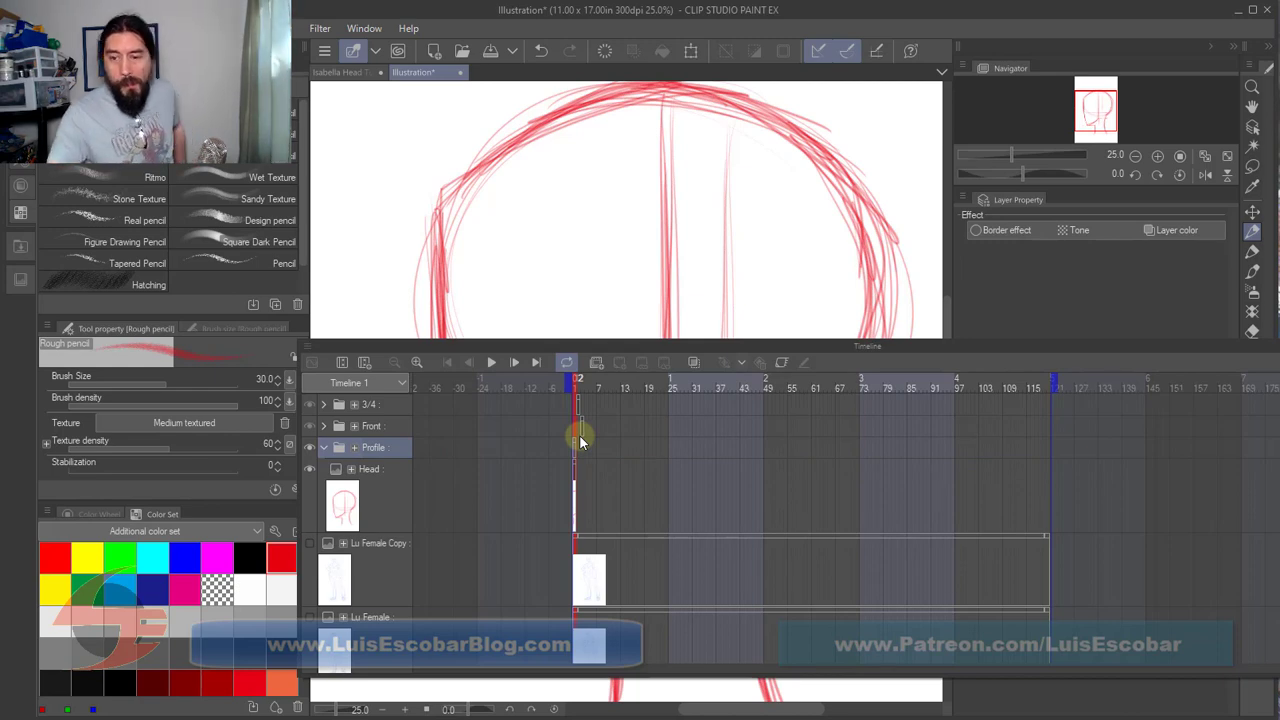
# Step: Collapse the timeline window and move it out of the way of the canvas and layer list
pyautogui.click(1260, 348)
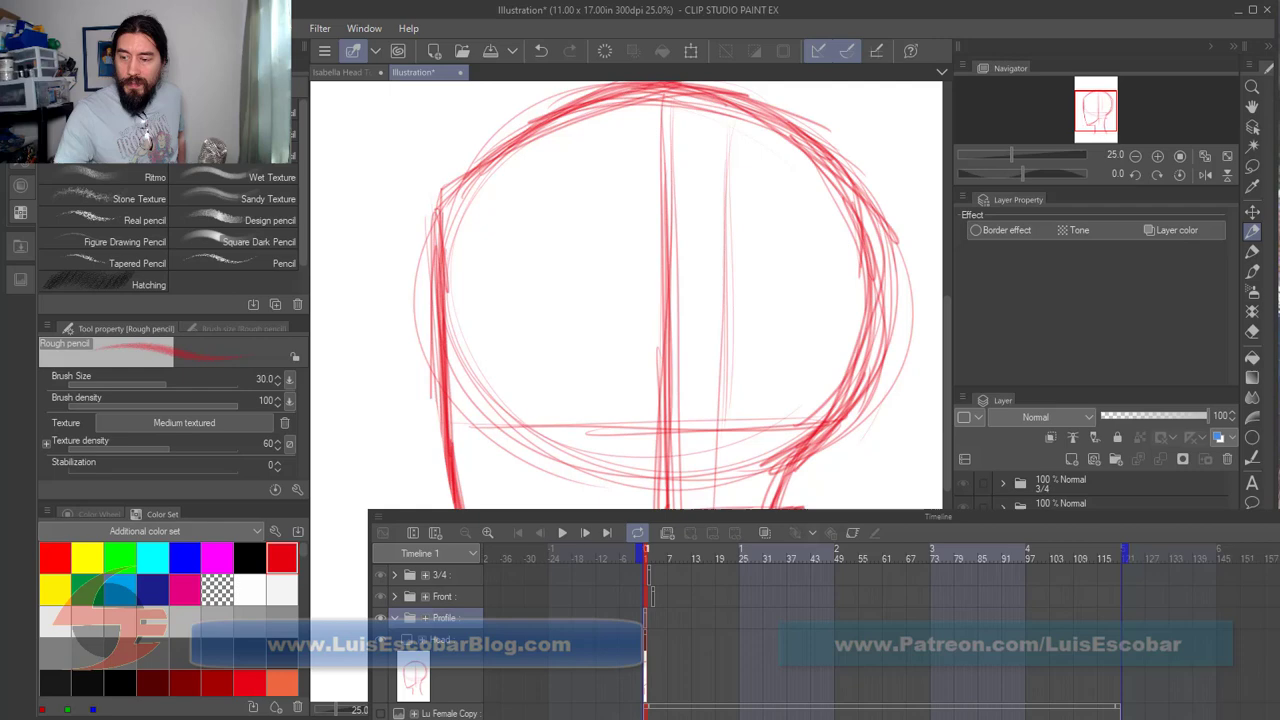
pyautogui.moveTo(938, 516)
pyautogui.mouseDown()
pyautogui.moveTo(962, 520)
pyautogui.moveTo(957, 531)
pyautogui.mouseUp()
pyautogui.doubleClick(957, 531)
pyautogui.moveTo(1268, 532); pyautogui.dragTo(1190, 716)
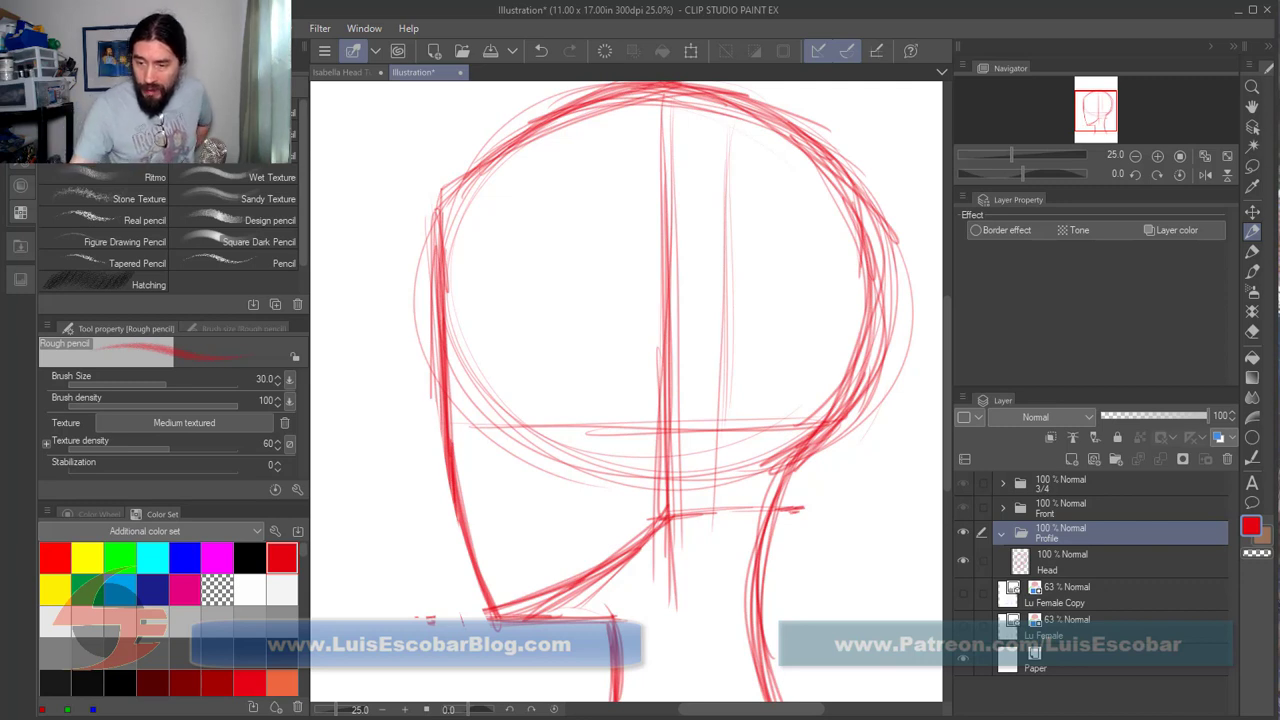
# Step: Move the Ears, Mouth, Nose and eyes layers from the 3/4 folder into the Profile folder above its Head layer
pyautogui.click(1002, 507)
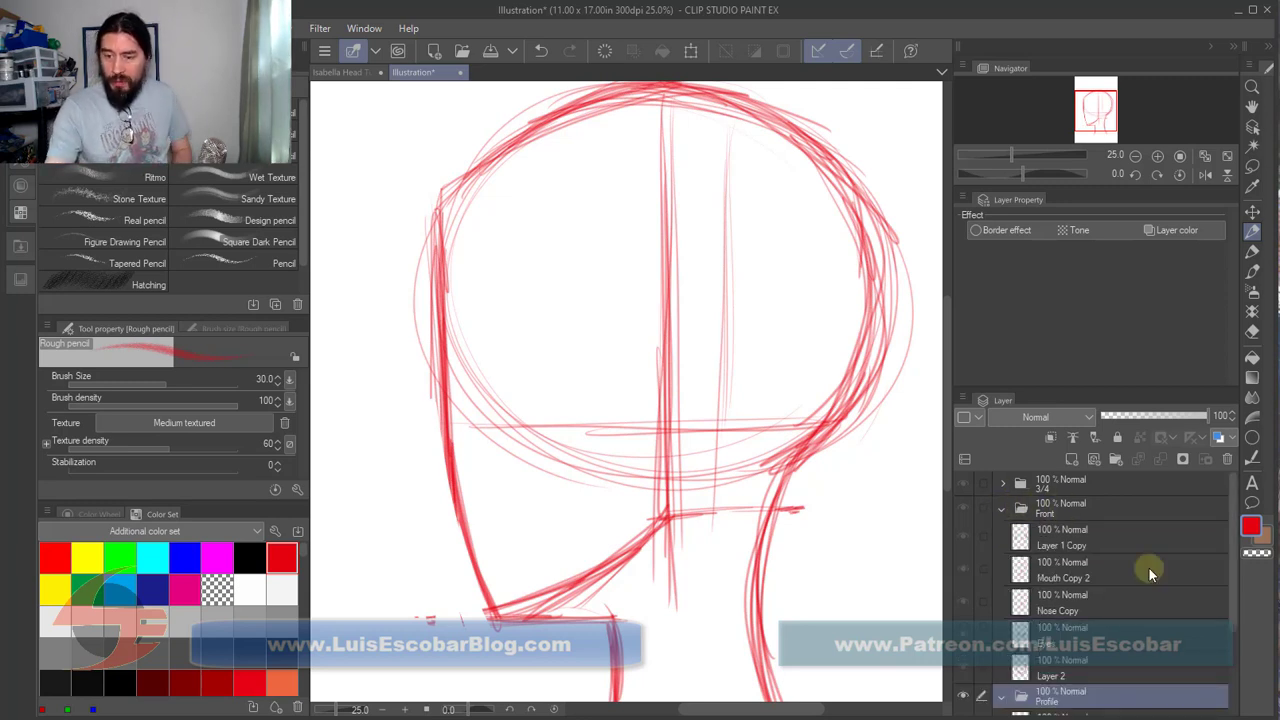
pyautogui.click(1004, 484)
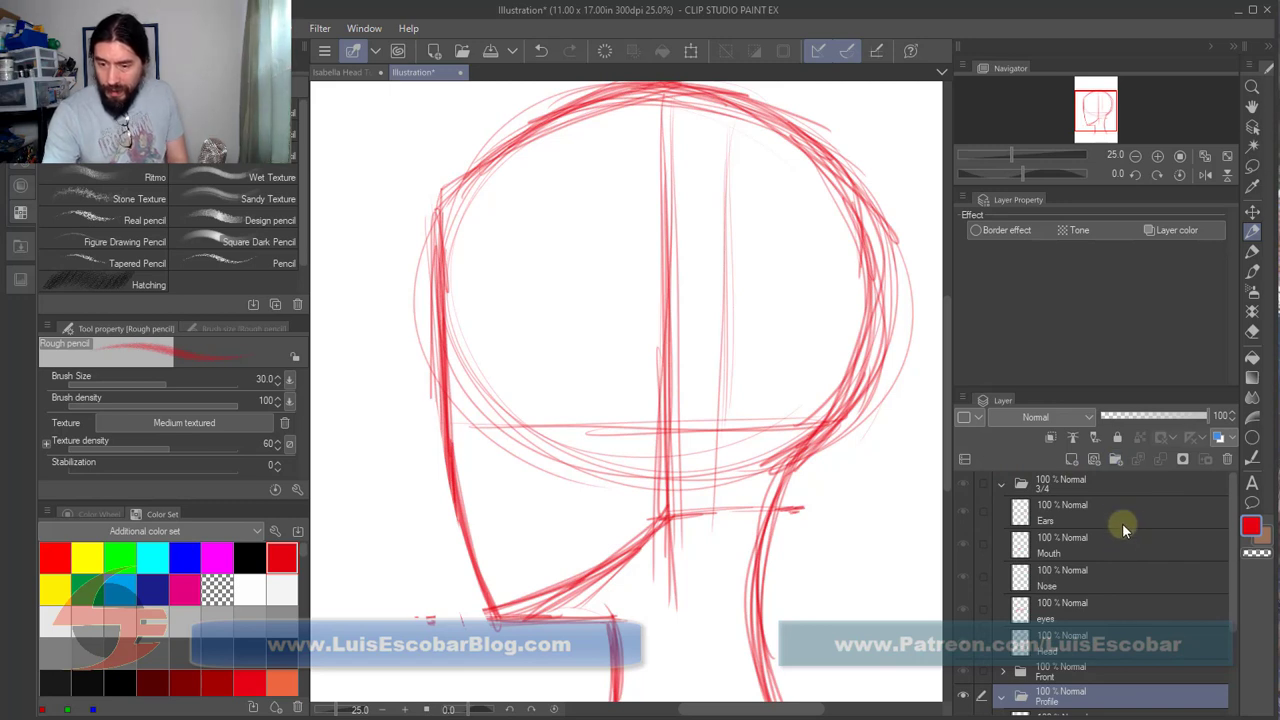
pyautogui.click(1122, 523)
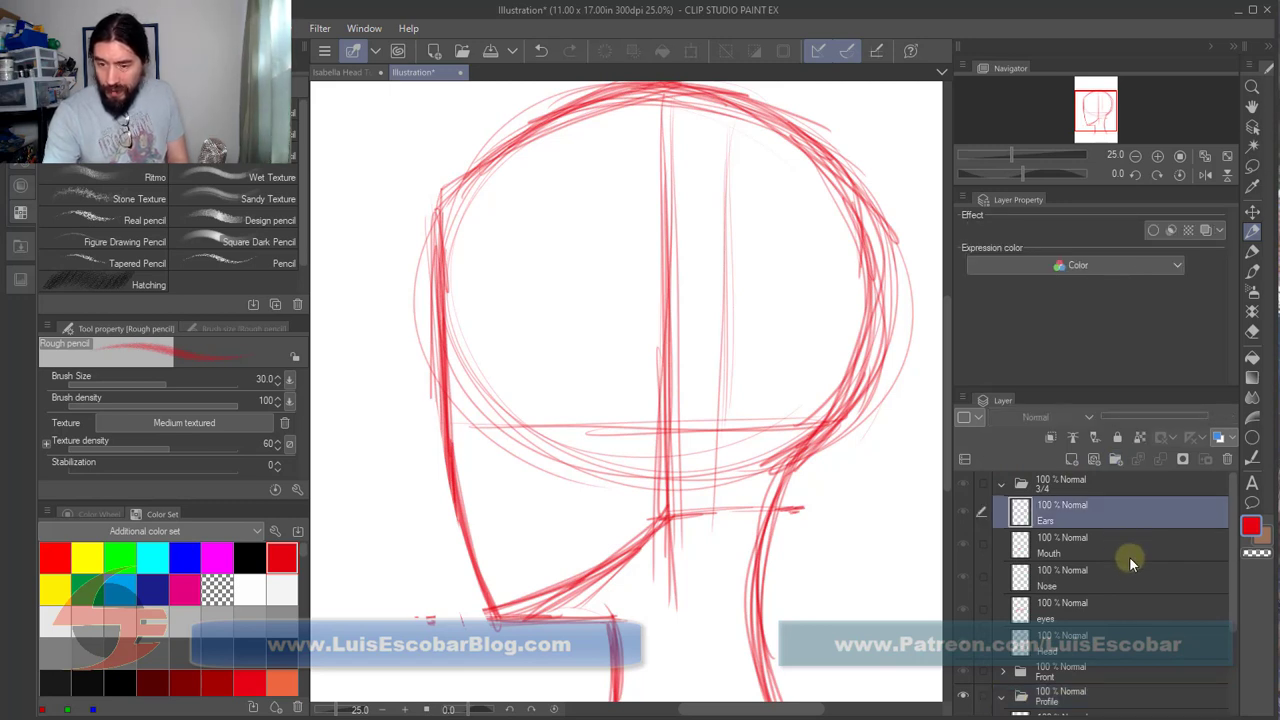
pyautogui.keyDown('shift'); pyautogui.click(1114, 610); pyautogui.keyUp('shift')
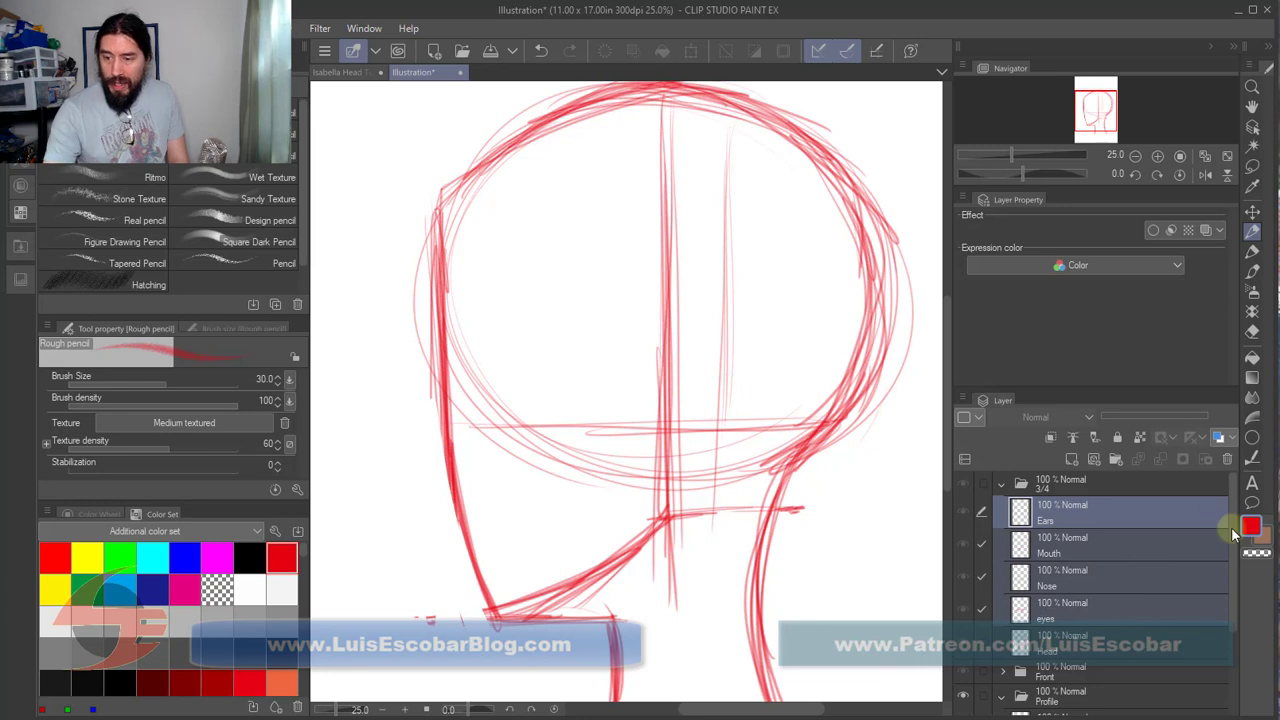
pyautogui.moveTo(1231, 527); pyautogui.dragTo(1222, 634)
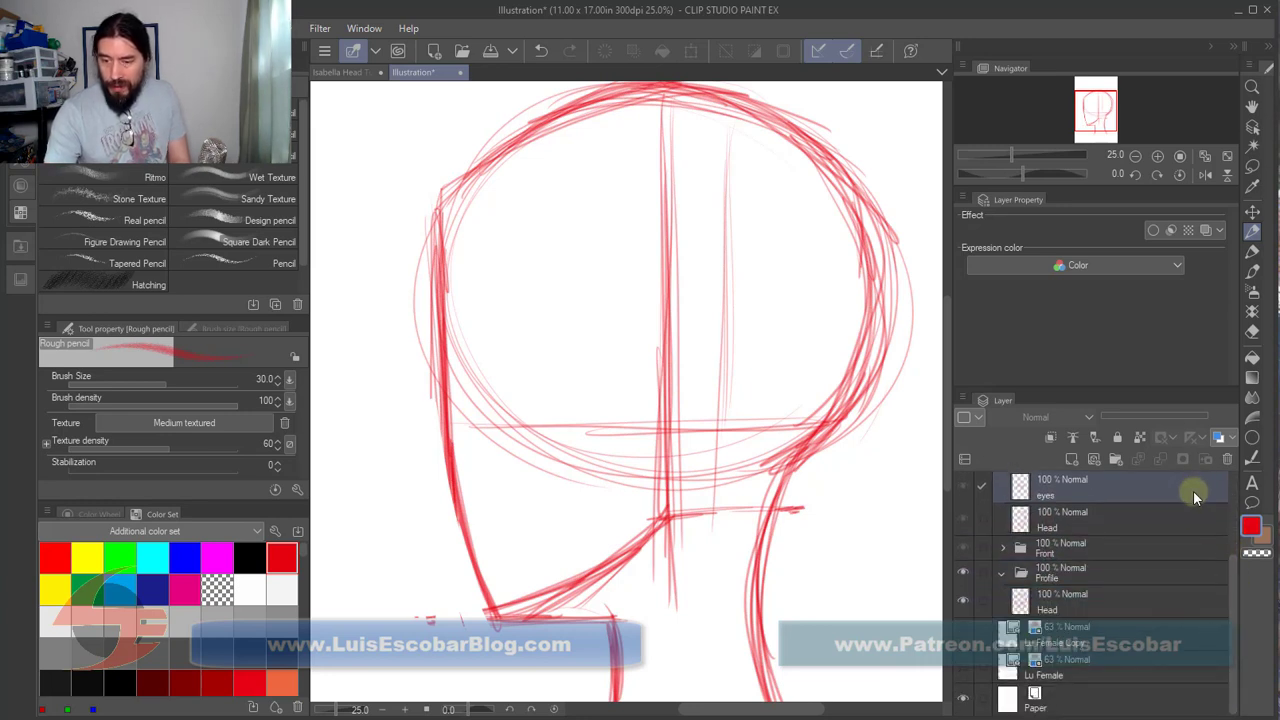
pyautogui.moveTo(1193, 490); pyautogui.dragTo(1160, 587)
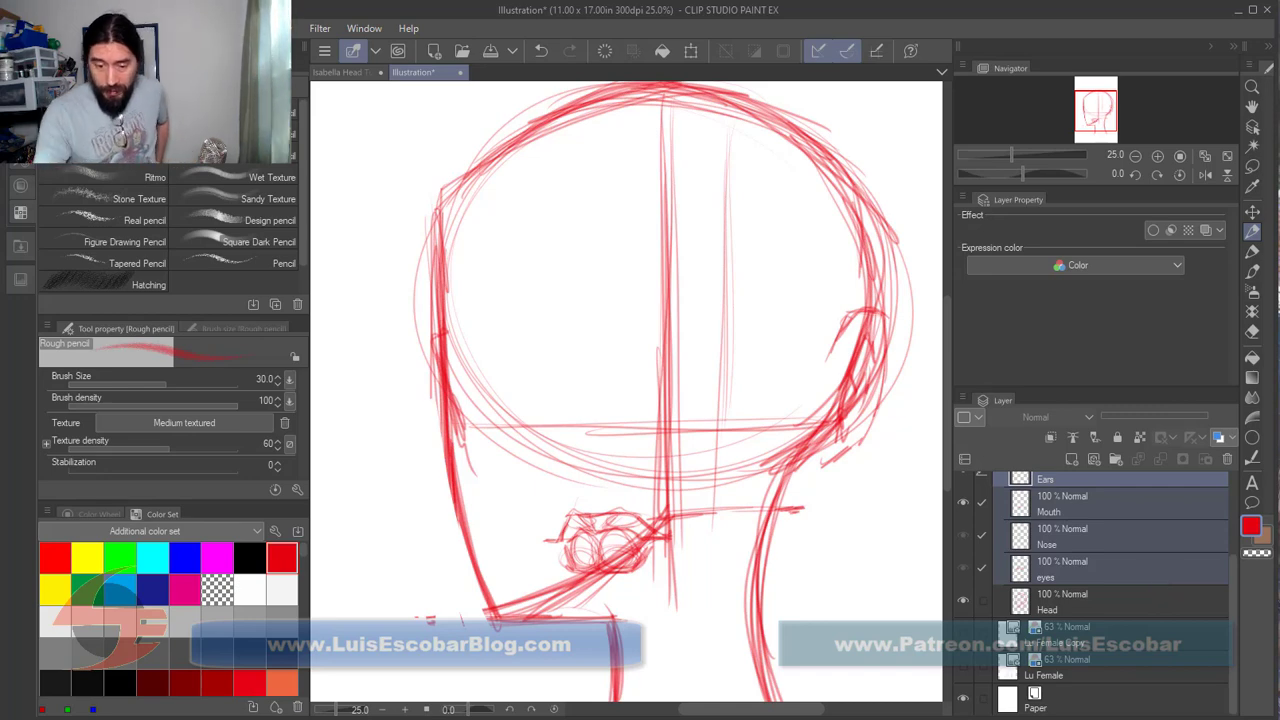
# Step: Make the Profile folder's Nose and eyes clips start at frame 1 on Timeline 1, and clear the timeline window off the canvas
pyautogui.moveTo(896, 708); pyautogui.dragTo(914, 373)
pyautogui.click(1187, 558)
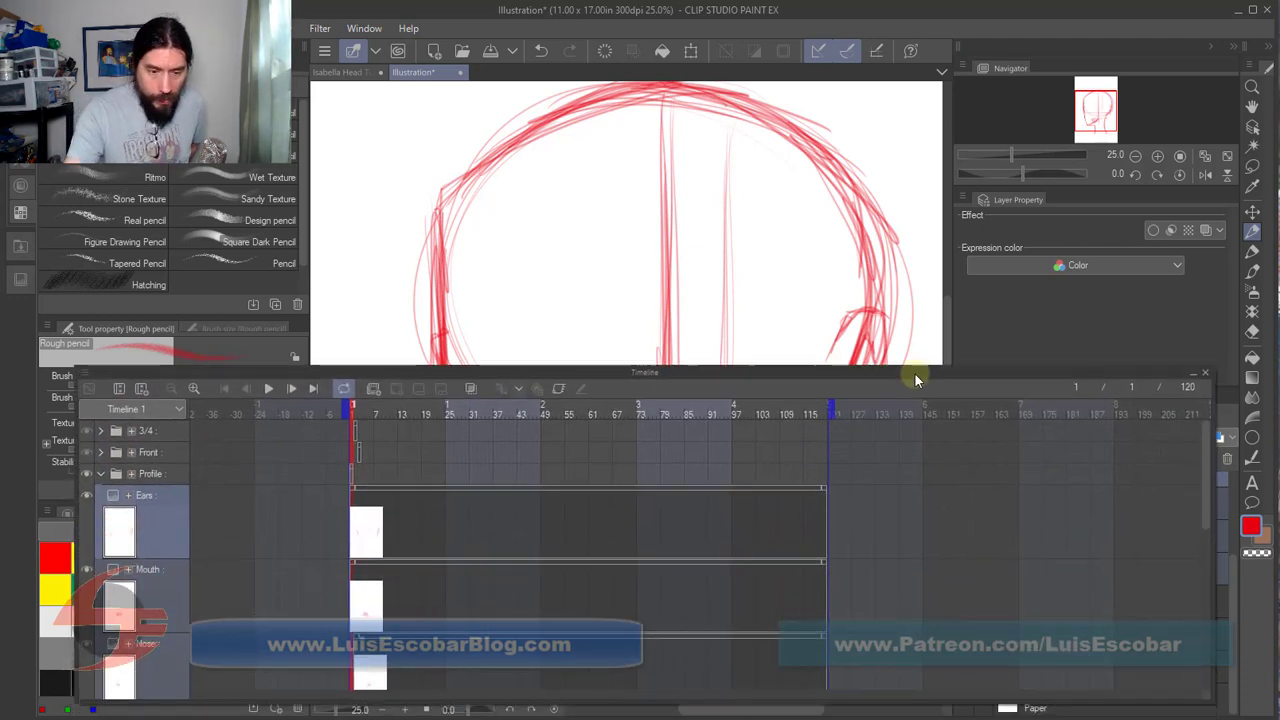
pyautogui.click(193, 390)
pyautogui.click(193, 388)
pyautogui.click(194, 391)
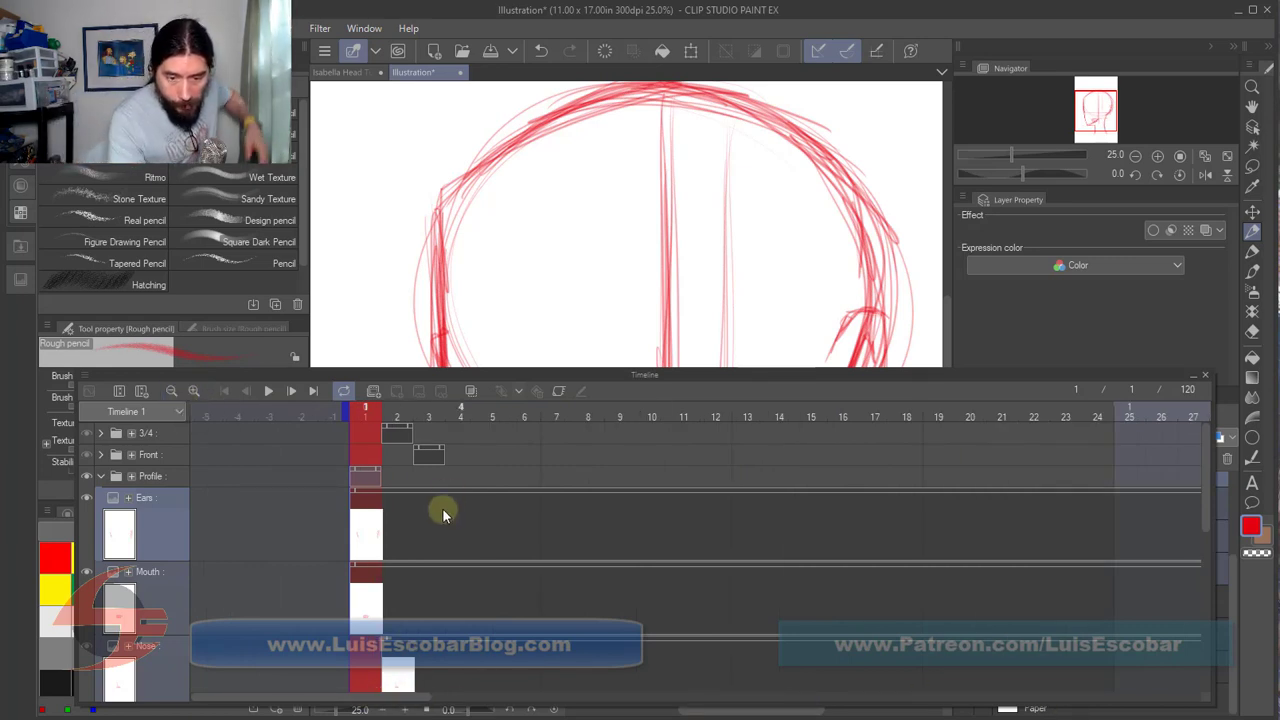
pyautogui.click(385, 640)
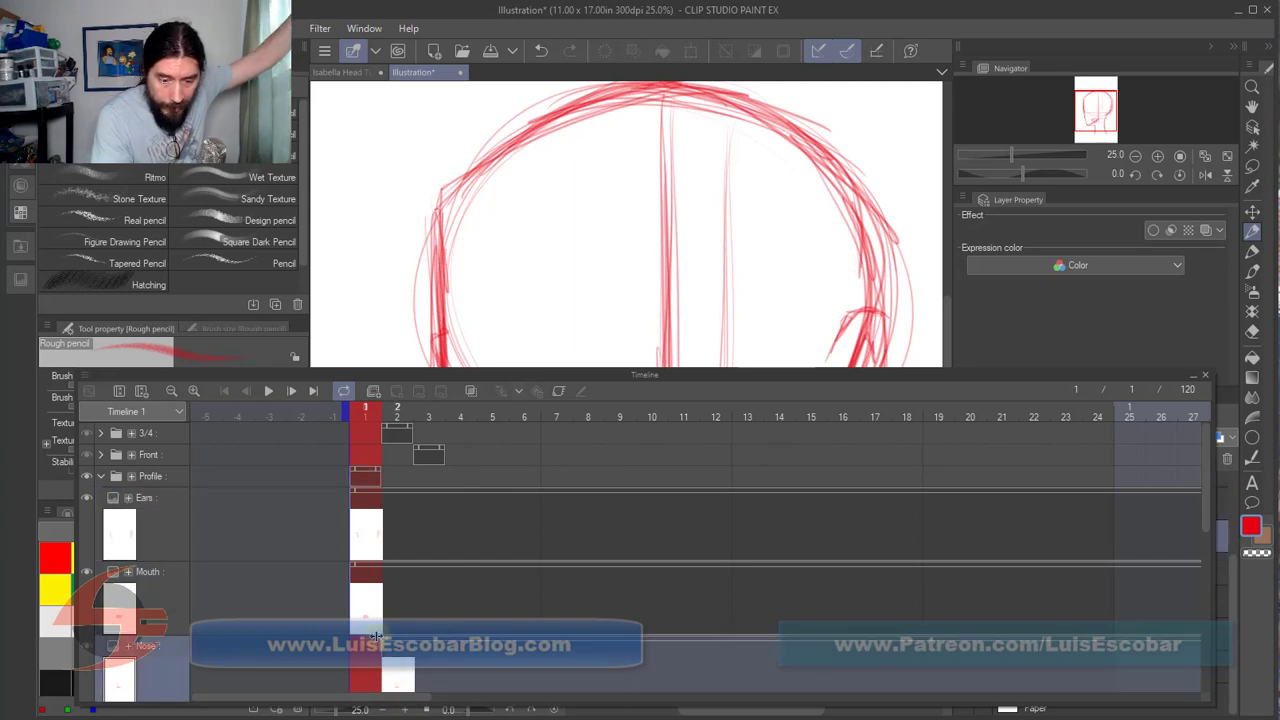
pyautogui.moveTo(360, 639); pyautogui.dragTo(356, 640)
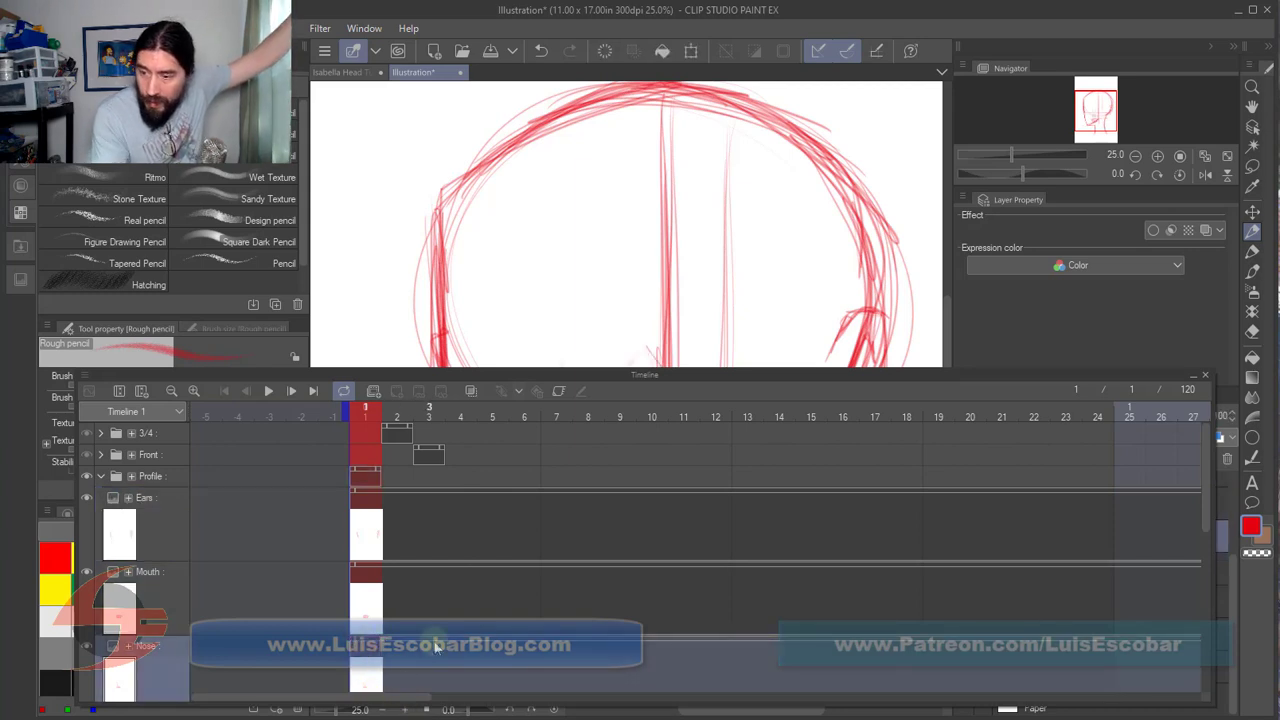
pyautogui.moveTo(1204, 485); pyautogui.dragTo(1198, 525)
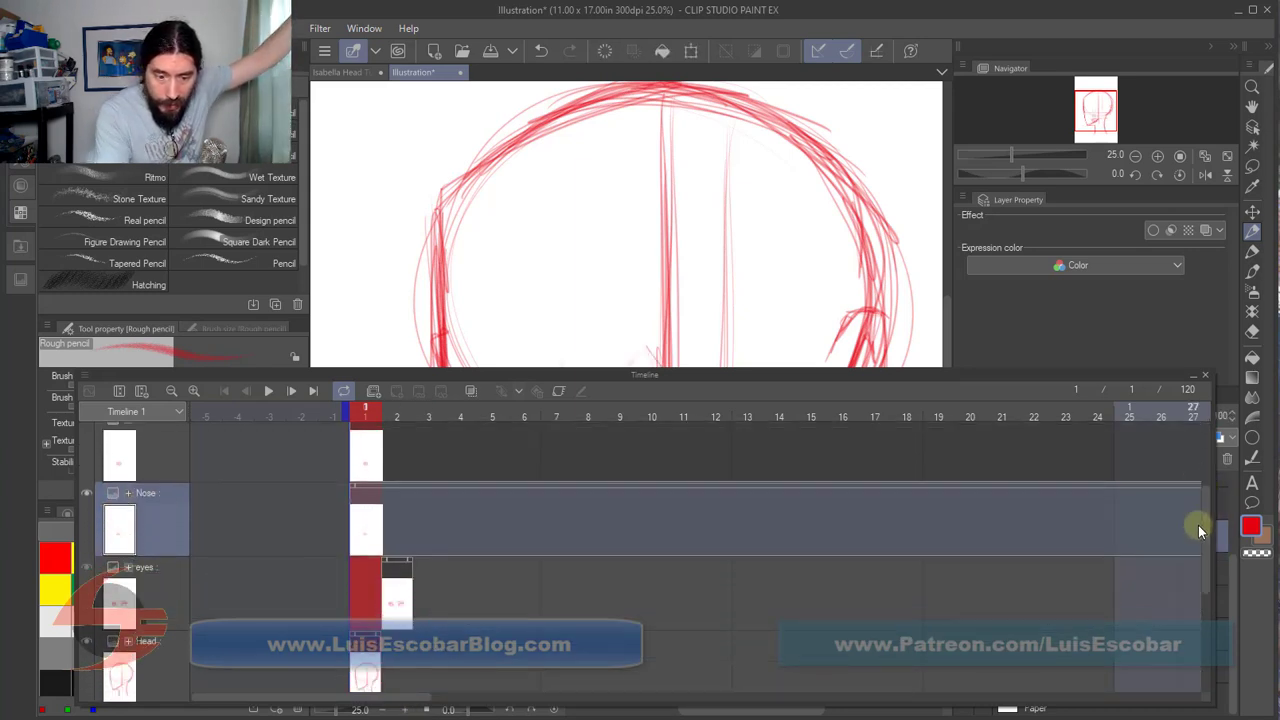
pyautogui.moveTo(383, 560); pyautogui.dragTo(367, 561)
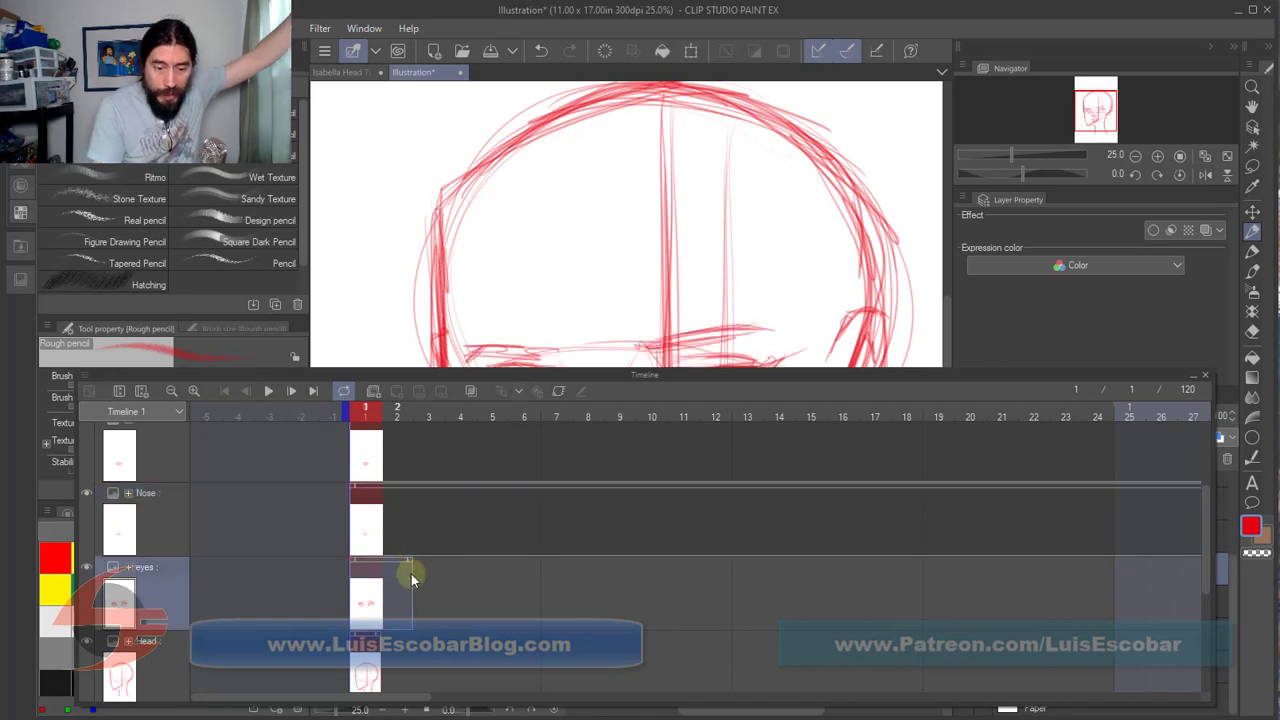
pyautogui.click(1193, 375)
pyautogui.moveTo(861, 369)
pyautogui.mouseDown()
pyautogui.moveTo(786, 616)
pyautogui.moveTo(786, 700)
pyautogui.mouseUp()
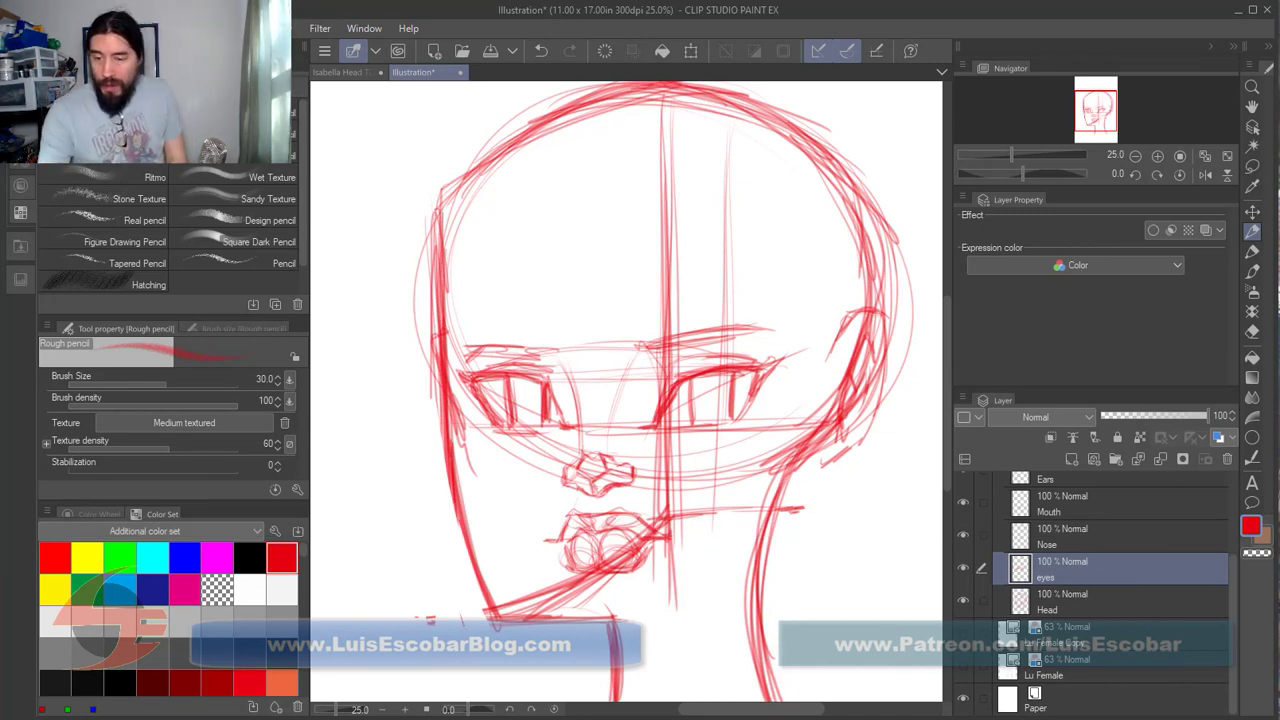
# Step: Shift the Ears, Mouth, Nose and eyes layers together to the left until the ear sits behind the head's vertical centre line
pyautogui.keyDown('shift'); pyautogui.click(1156, 480); pyautogui.keyUp('shift')
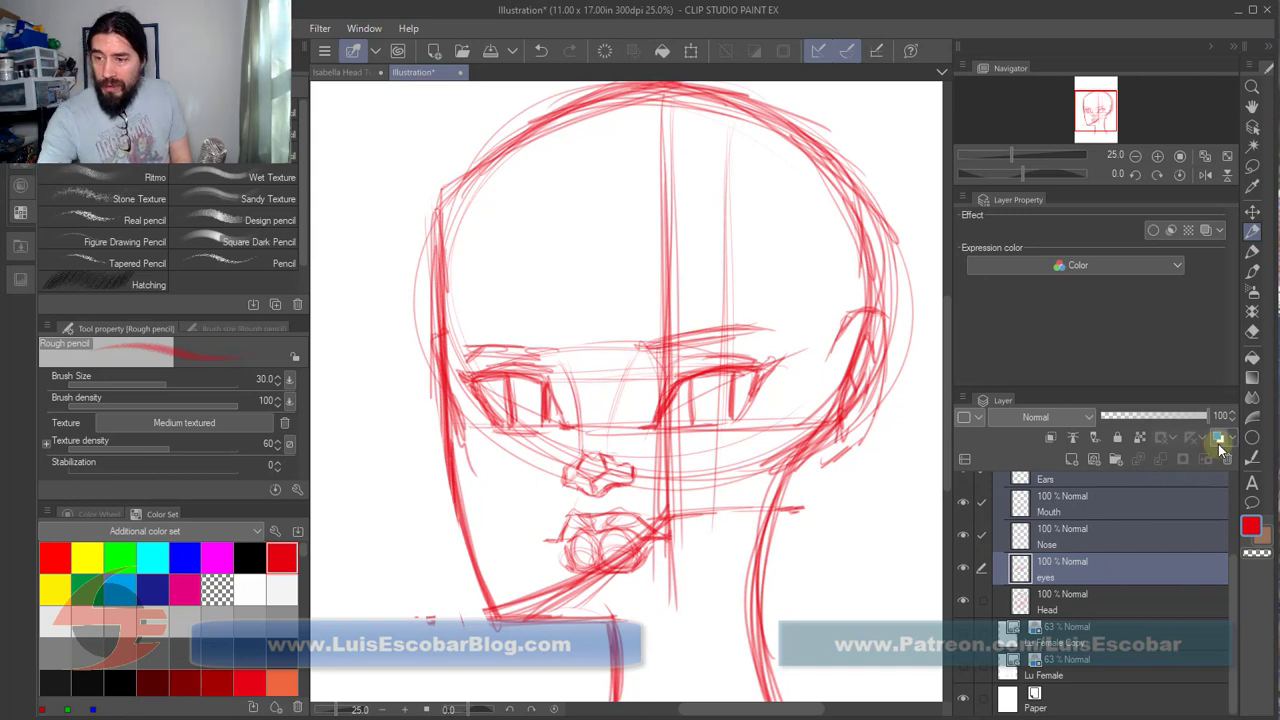
pyautogui.click(1252, 212)
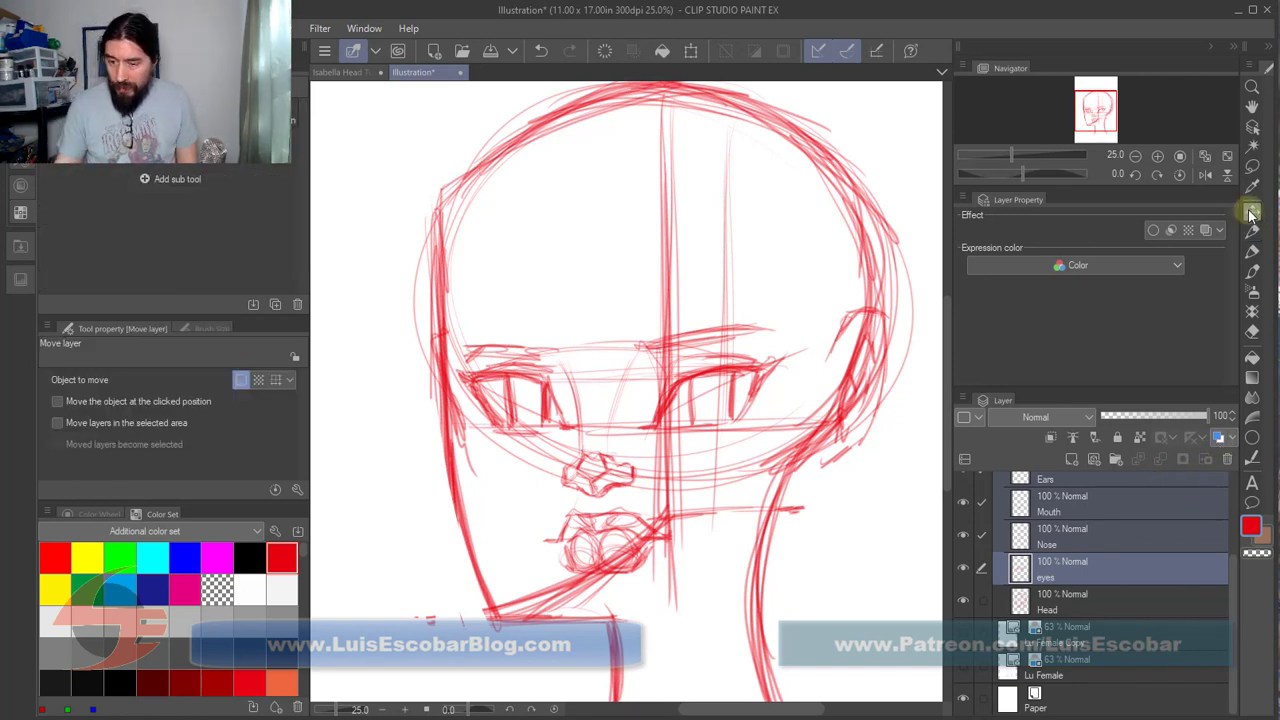
pyautogui.press('Left')
pyautogui.press('Left')
pyautogui.press('Left')
pyautogui.press('Left')
pyautogui.press('Left')
pyautogui.press('Left')
pyautogui.press('Left')
pyautogui.press('Left')
pyautogui.press('Left')
pyautogui.press('Left')
pyautogui.press('Left')
pyautogui.press('Left')
pyautogui.press('Left')
pyautogui.press('Left')
pyautogui.press('Left')
pyautogui.press('Left')
pyautogui.press('Left')
pyautogui.press('Left')
pyautogui.press('Left')
pyautogui.press('Left')
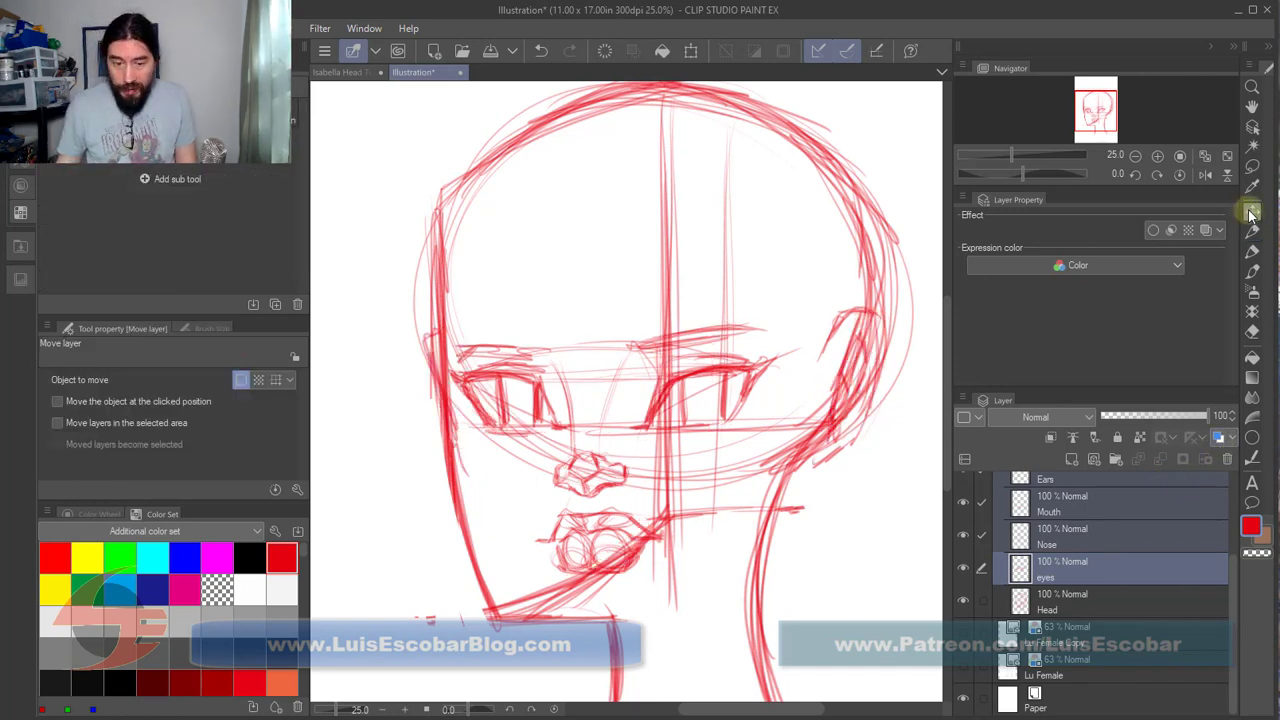
pyautogui.press('Left')
pyautogui.press('Left')
pyautogui.press('Left')
pyautogui.press('Left')
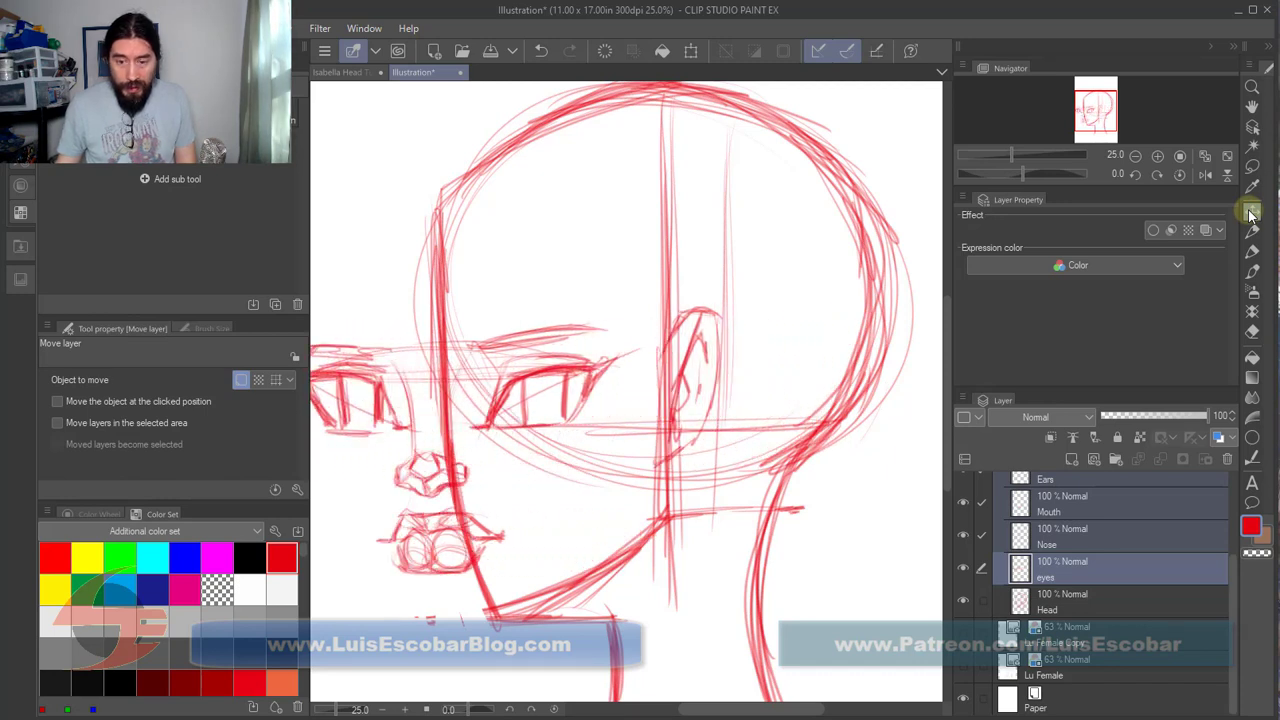
# Step: Nudge the Mouth layer right so the lips are centred over the front line of the face
pyautogui.click(1143, 502)
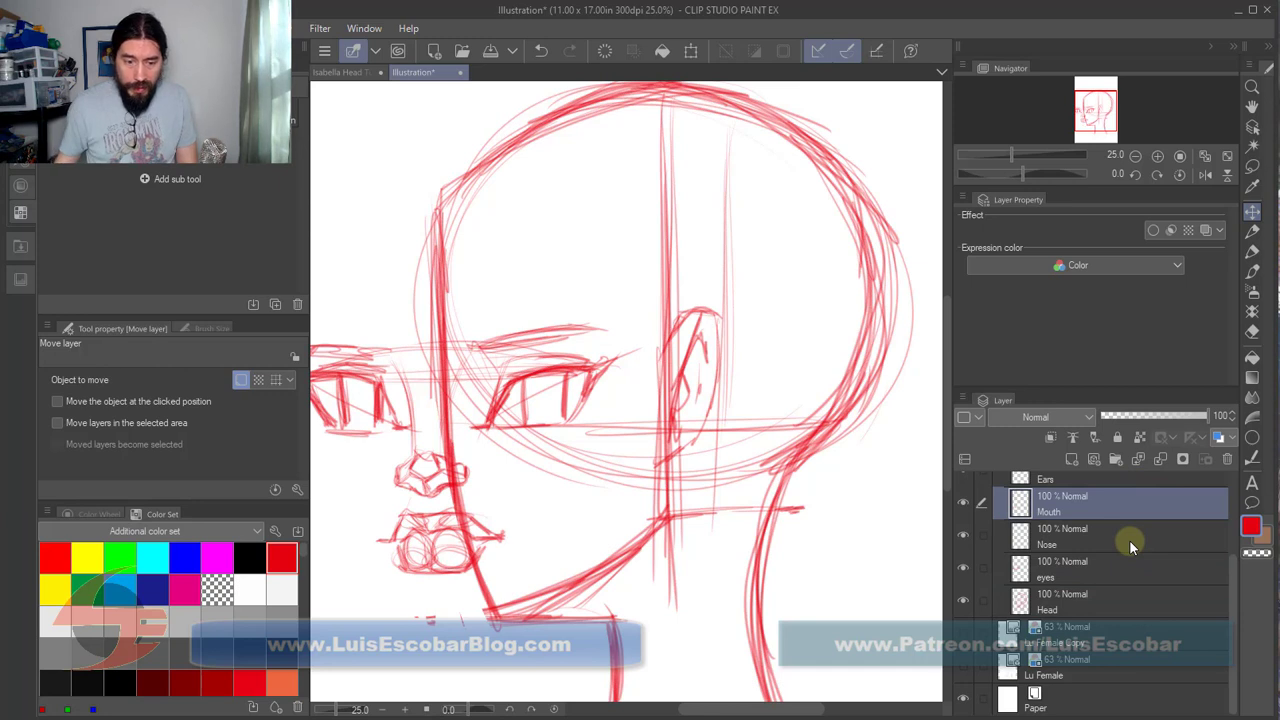
pyautogui.press('Right')
pyautogui.press('Right')
pyautogui.press('Right')
pyautogui.press('Right')
pyautogui.press('Right')
pyautogui.press('Right')
pyautogui.press('Right')
pyautogui.press('Right')
pyautogui.press('Right')
pyautogui.press('Right')
pyautogui.press('Right')
pyautogui.press('Right')
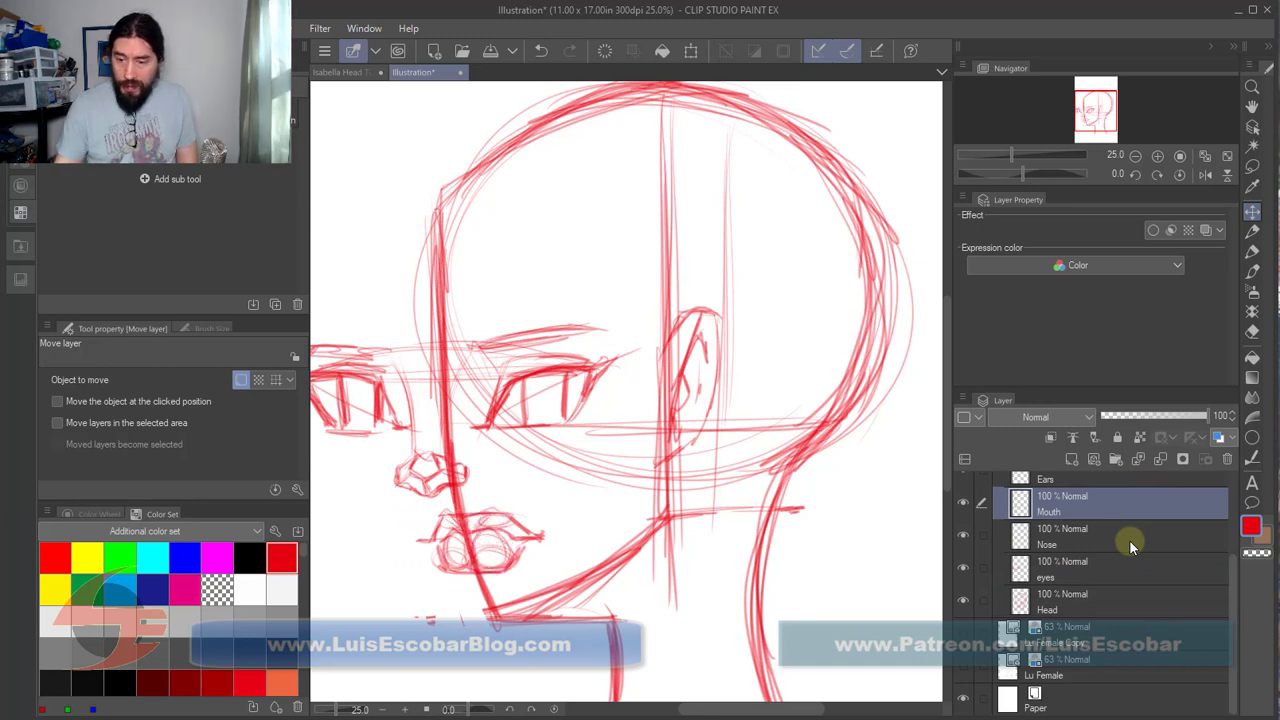
# Step: Nudge the Nose layer horizontally until the nose is roughly centred on the front line of the face
pyautogui.click(1158, 532)
pyautogui.press('Right')
pyautogui.press('Right')
pyautogui.press('Right')
pyautogui.press('Right')
pyautogui.press('Right')
pyautogui.press('Right')
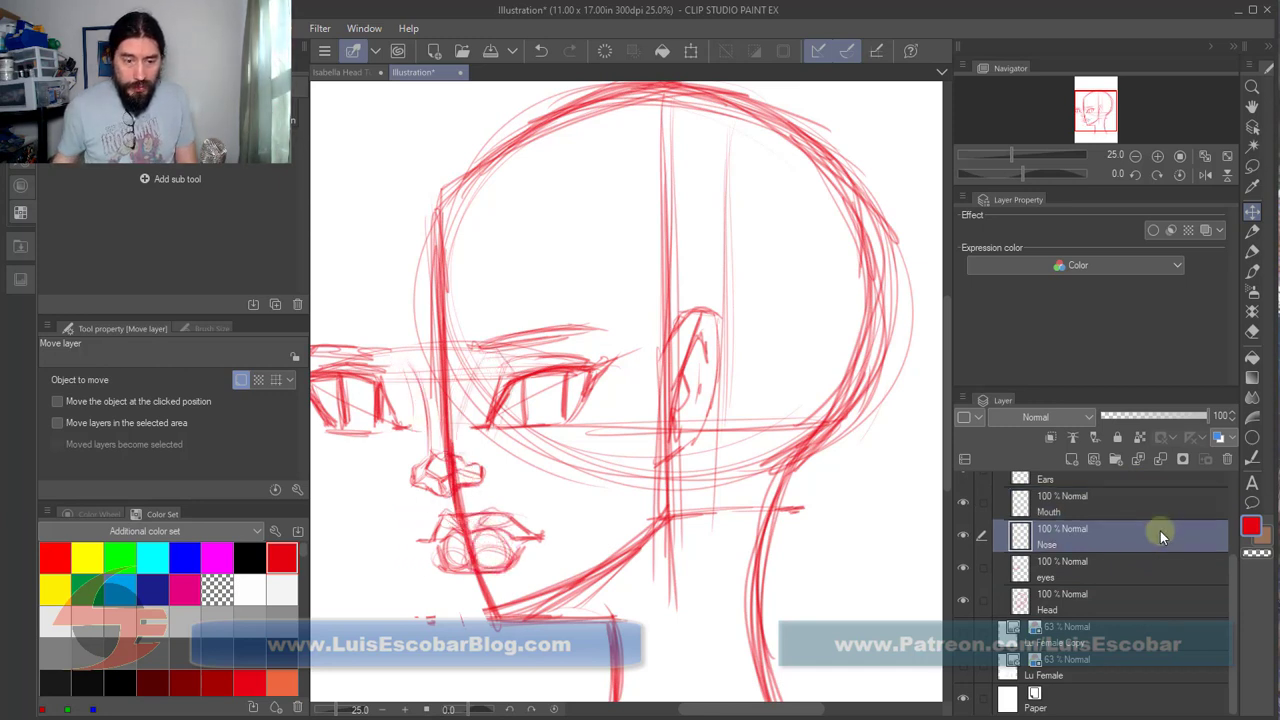
pyautogui.press('Left')
pyautogui.press('Left')
pyautogui.press('Left')
pyautogui.press('Left')
pyautogui.press('Left')
pyautogui.press('Right')
pyautogui.press('Right')
pyautogui.press('Right')
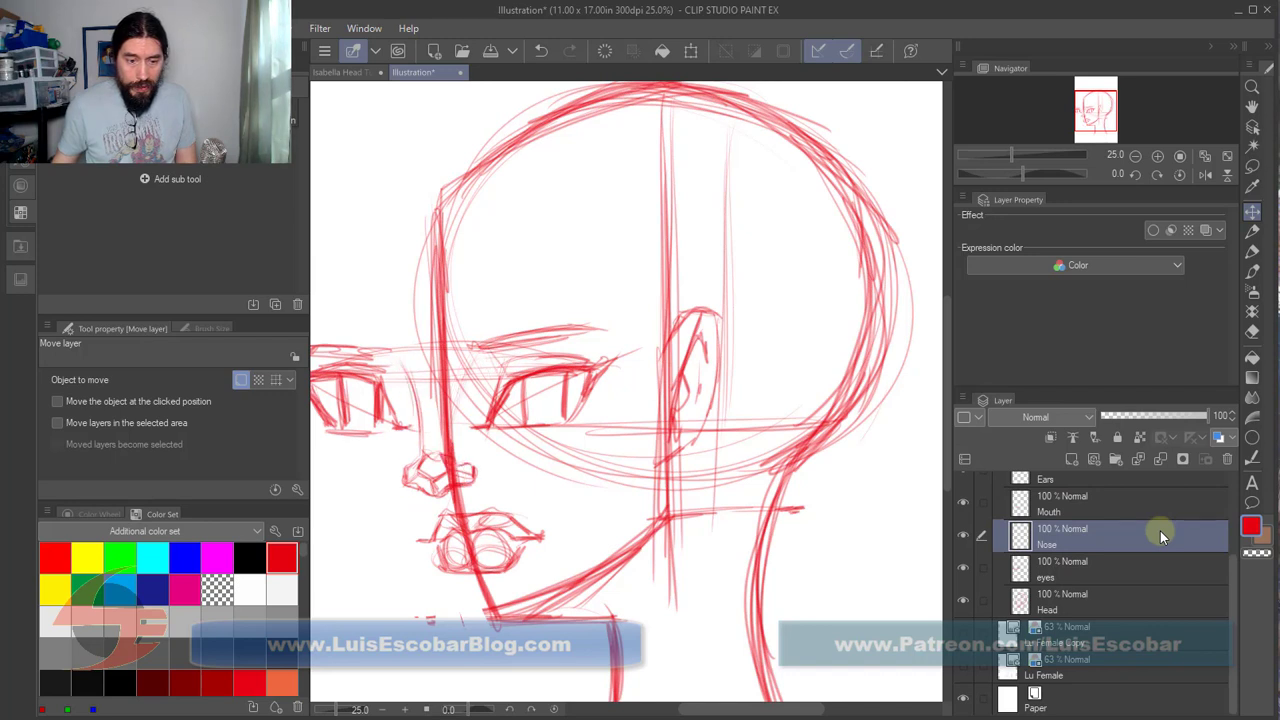
pyautogui.press('Right')
pyautogui.press('Right')
pyautogui.press('Right')
pyautogui.press('Right')
pyautogui.press('Right')
pyautogui.press('Right')
pyautogui.press('Right')
pyautogui.press('Right')
pyautogui.press('Right')
pyautogui.press('Right')
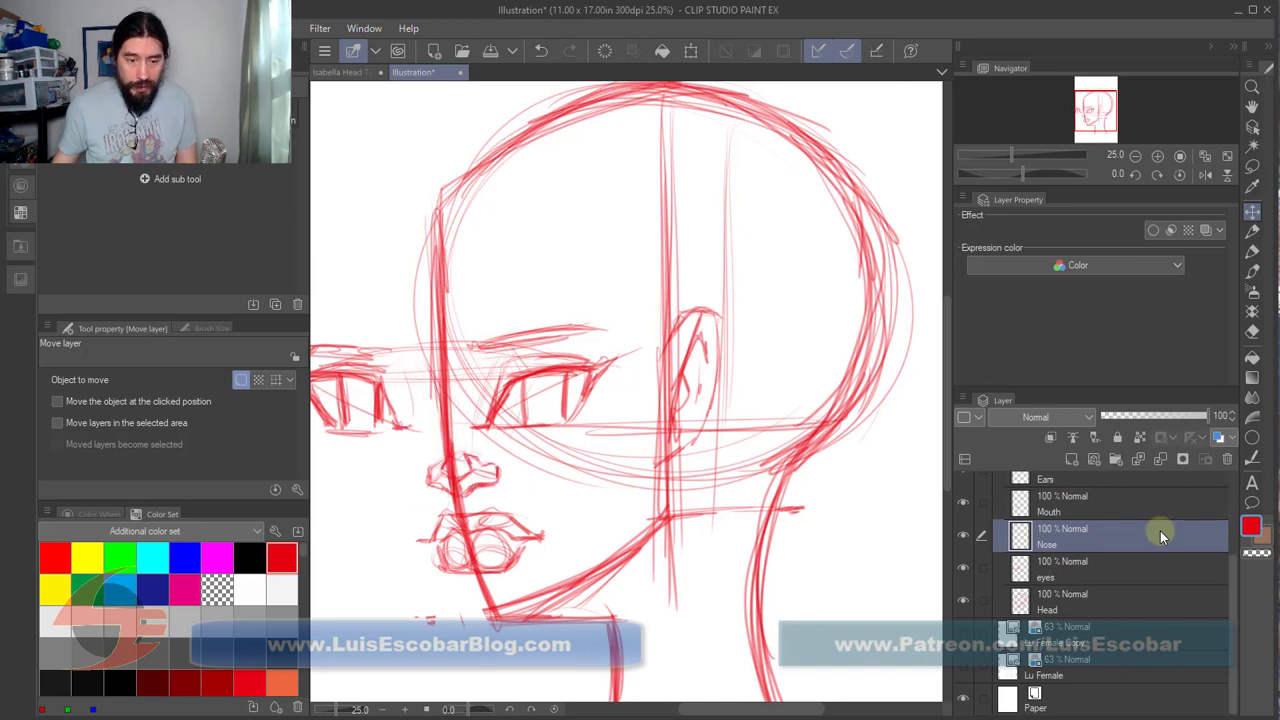
pyautogui.press('Left')
pyautogui.press('Left')
pyautogui.press('Left')
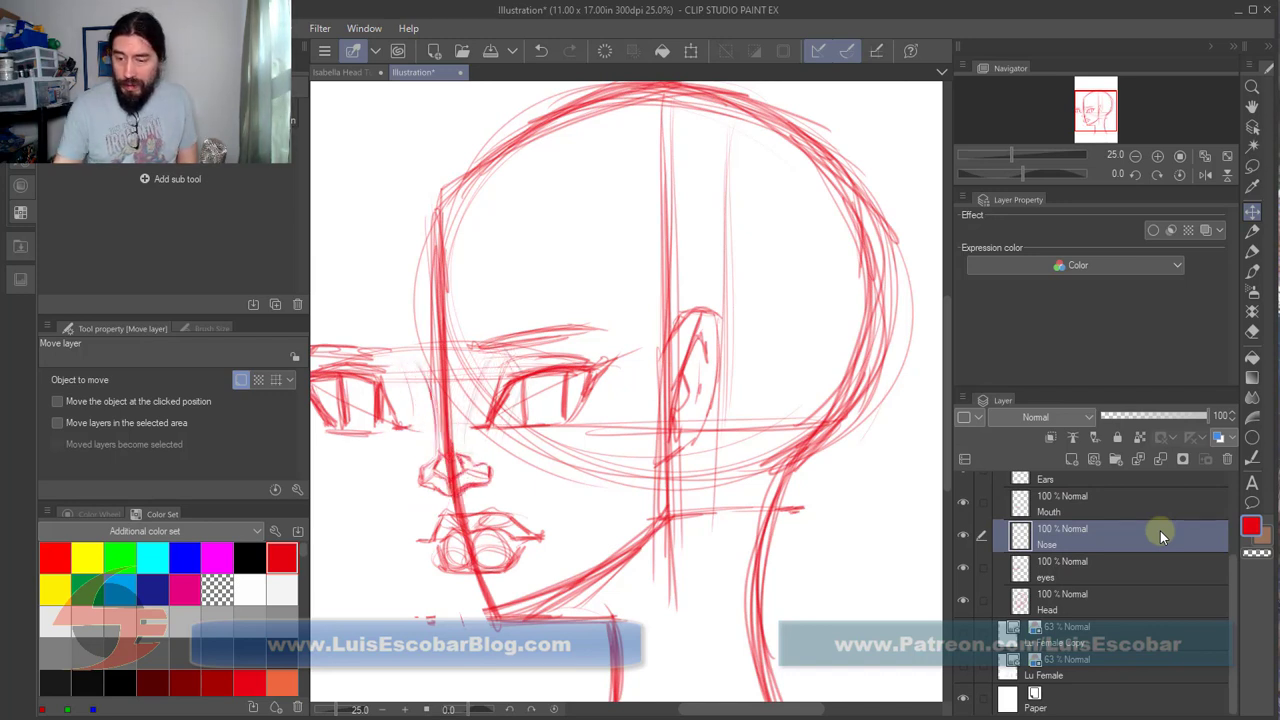
# Step: Nudge the eyes layer slightly left so the near eye sits closer to the front line of the face
pyautogui.click(1205, 569)
pyautogui.press('Left')
pyautogui.press('Left')
pyautogui.press('Left')
pyautogui.press('Left')
pyautogui.press('Left')
pyautogui.press('Left')
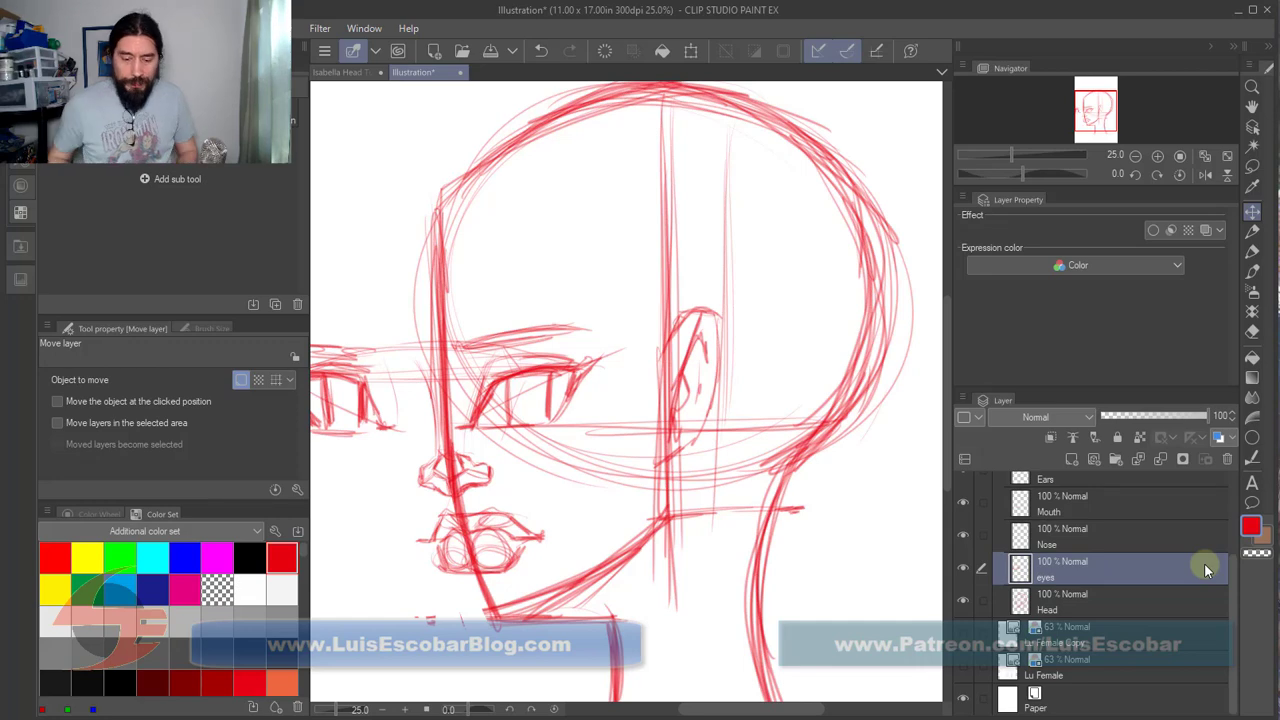
# Step: Switch to the browser's Base Head Planes model, rotate it to examine the side profile, and return to the drawing
pyautogui.click(540, 700)
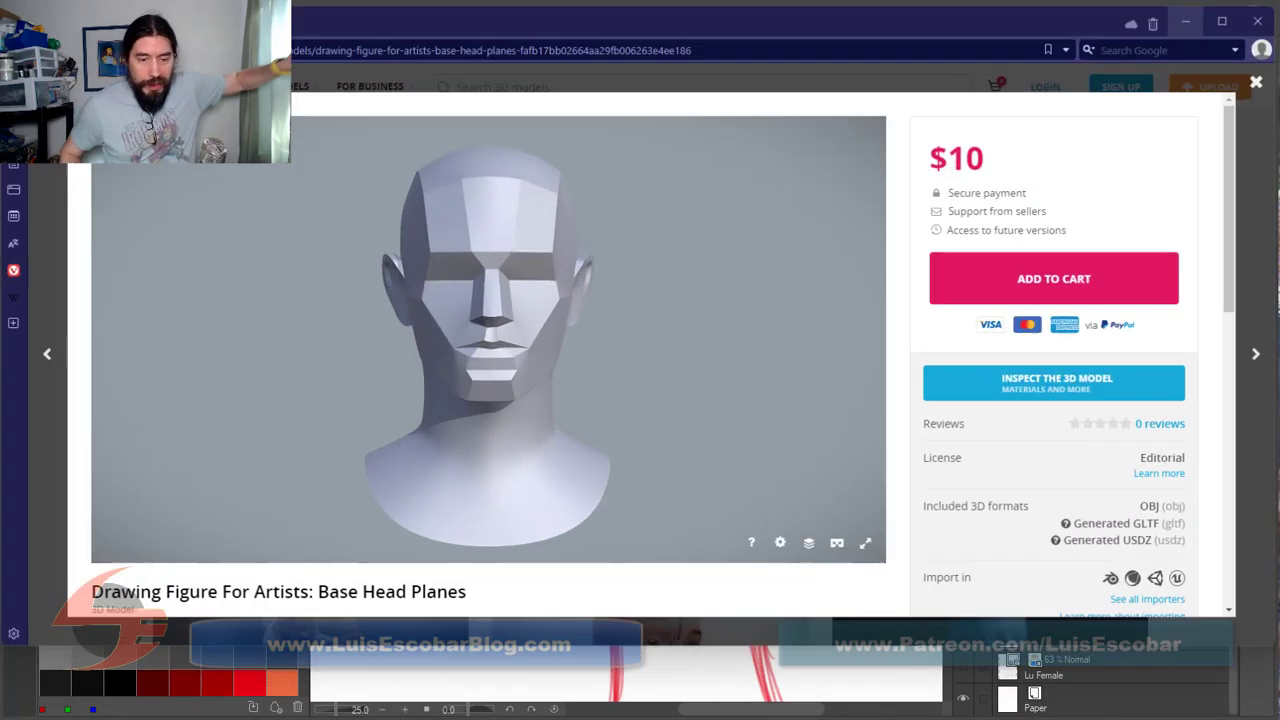
pyautogui.moveTo(654, 426); pyautogui.dragTo(531, 423)
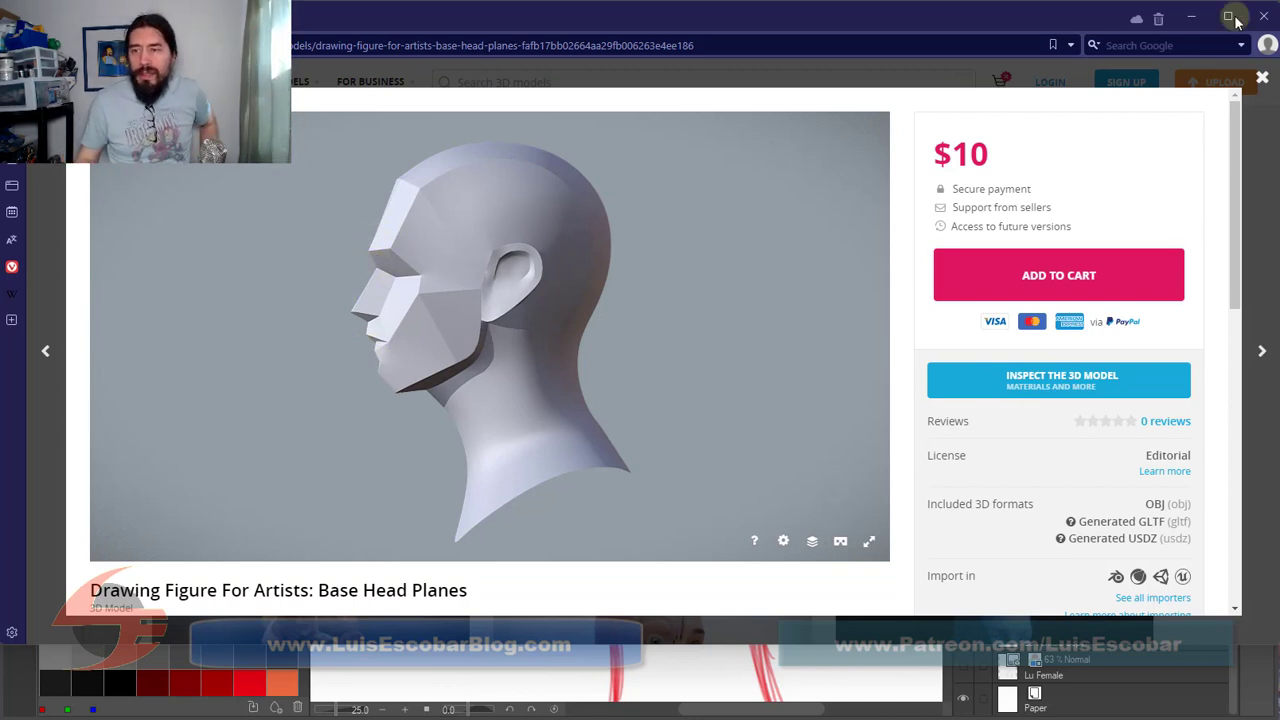
pyautogui.click(810, 713)
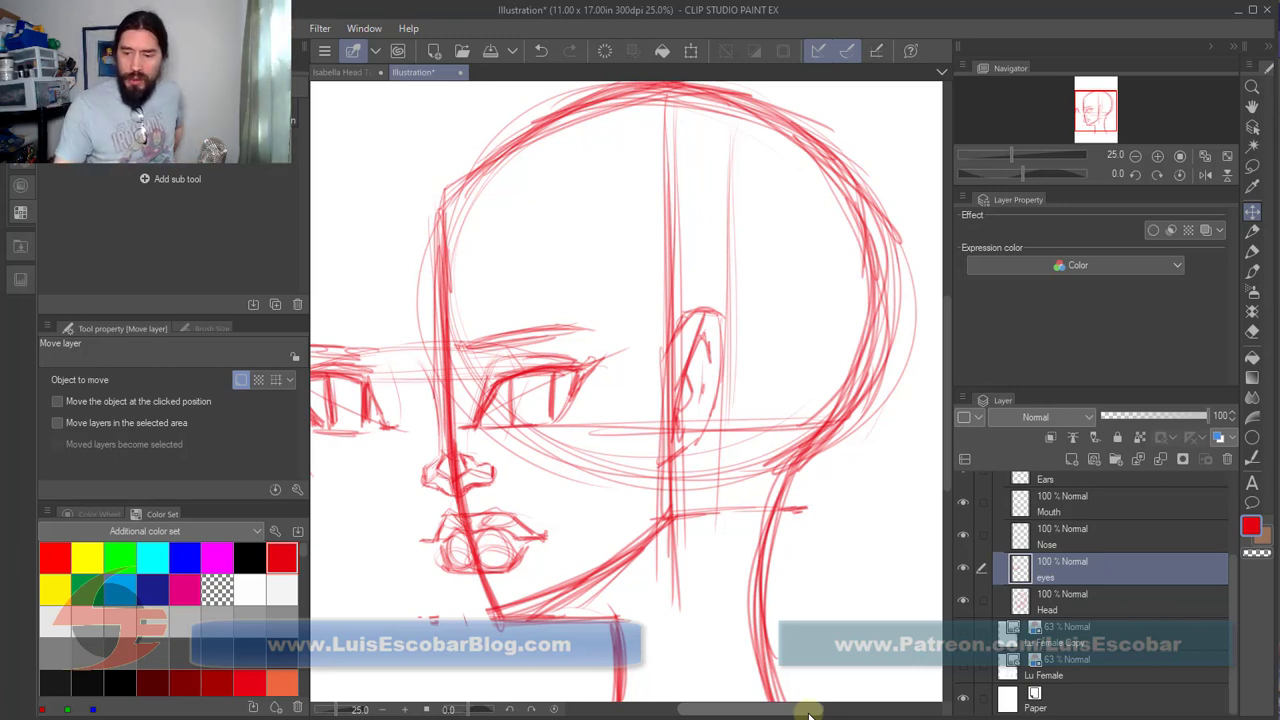
# Step: Turn on the blue layer colour for the eyes, Nose, Mouth and Ears layers in the Profile folder
pyautogui.click(1218, 437)
pyautogui.click(1180, 537)
pyautogui.click(1218, 437)
pyautogui.click(1150, 505)
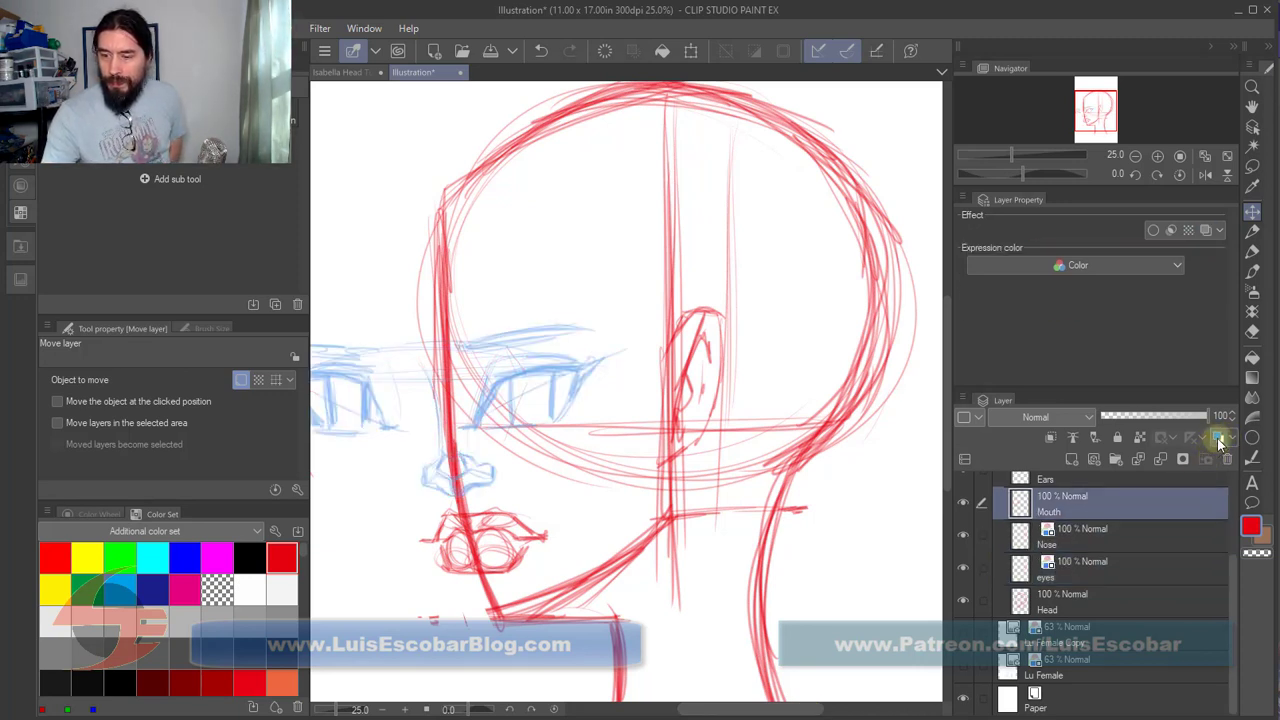
pyautogui.click(1218, 437)
pyautogui.click(1198, 478)
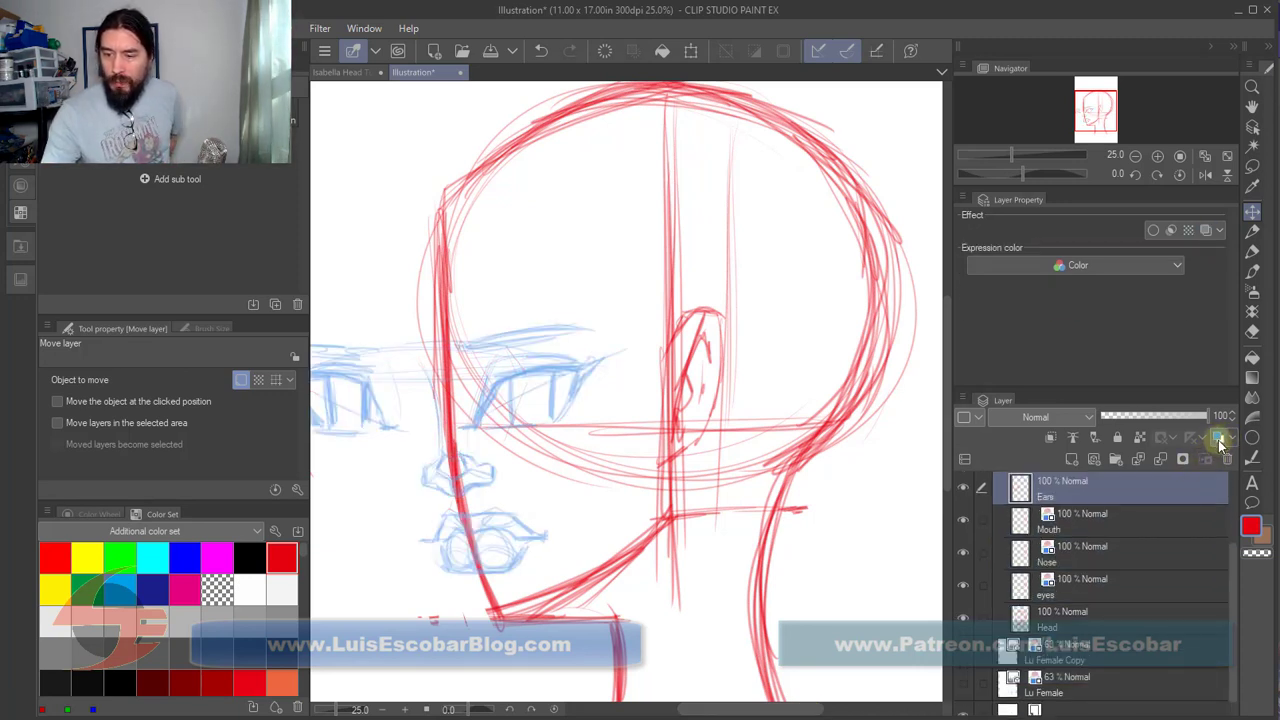
pyautogui.click(1218, 437)
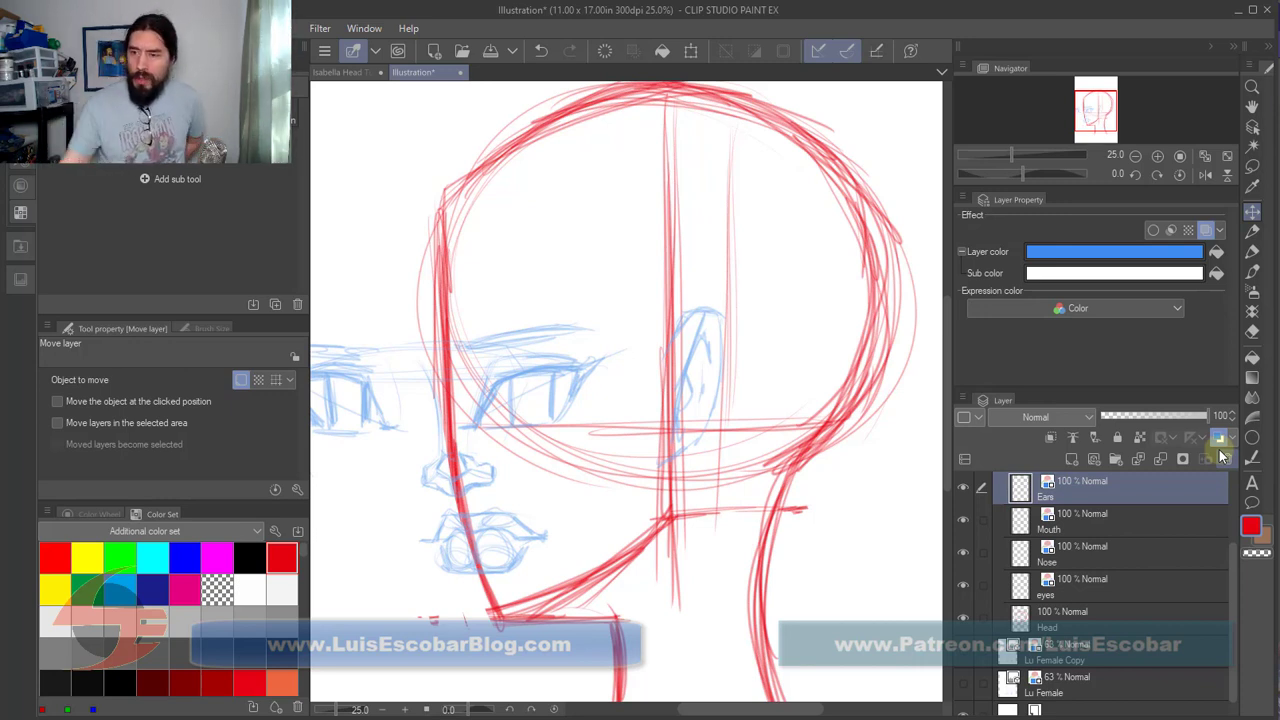
# Step: Choose the Rough pencil and add a new raster layer named Eye above the Ears layer
pyautogui.click(1252, 230)
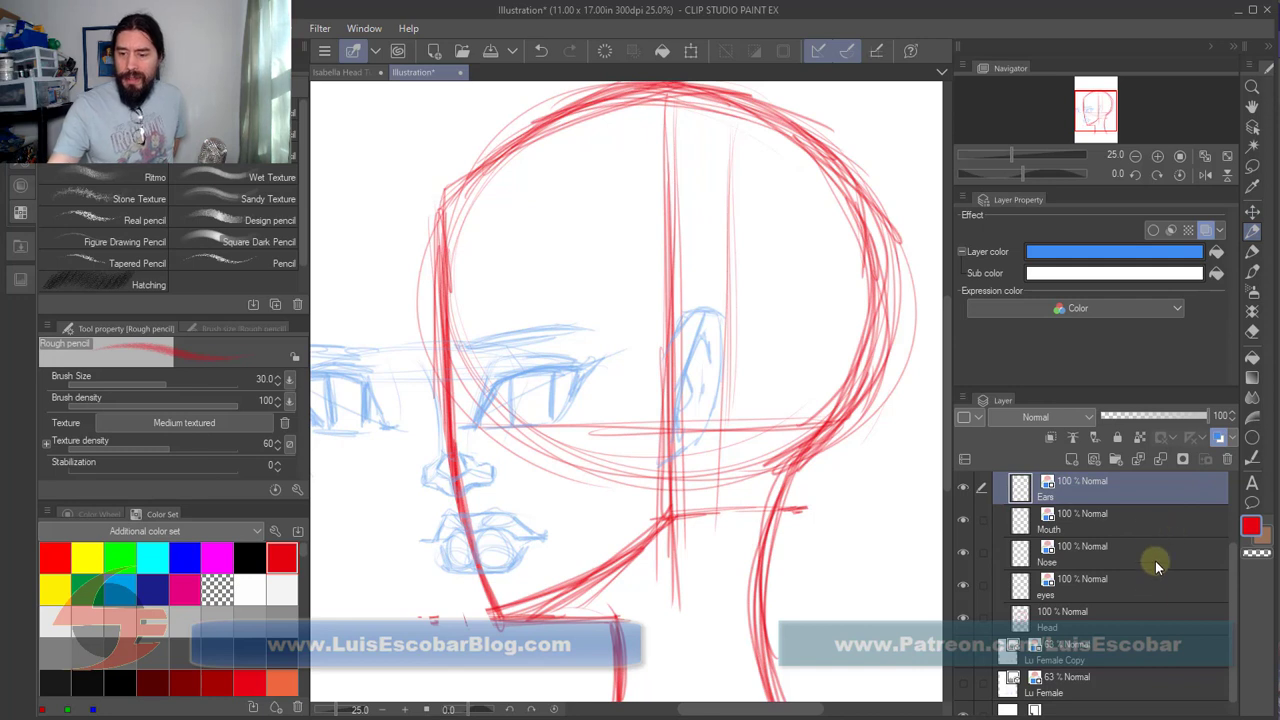
pyautogui.click(1071, 459)
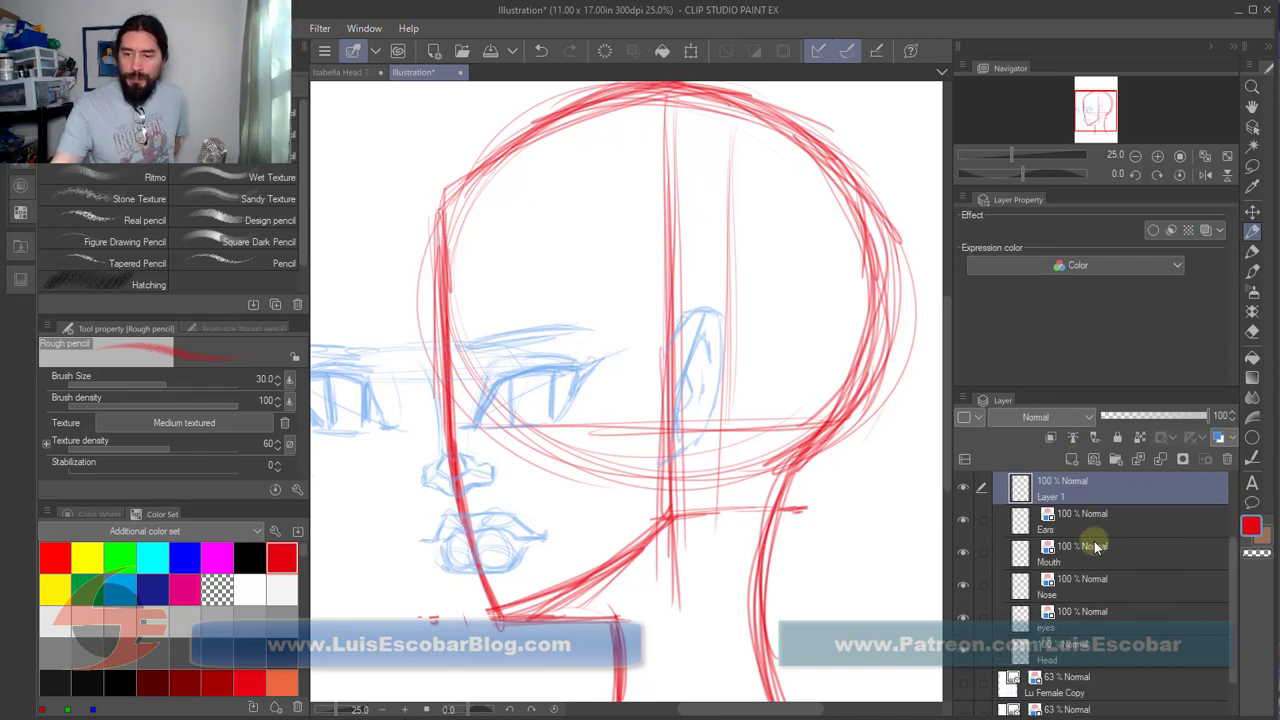
pyautogui.doubleClick(1056, 496)
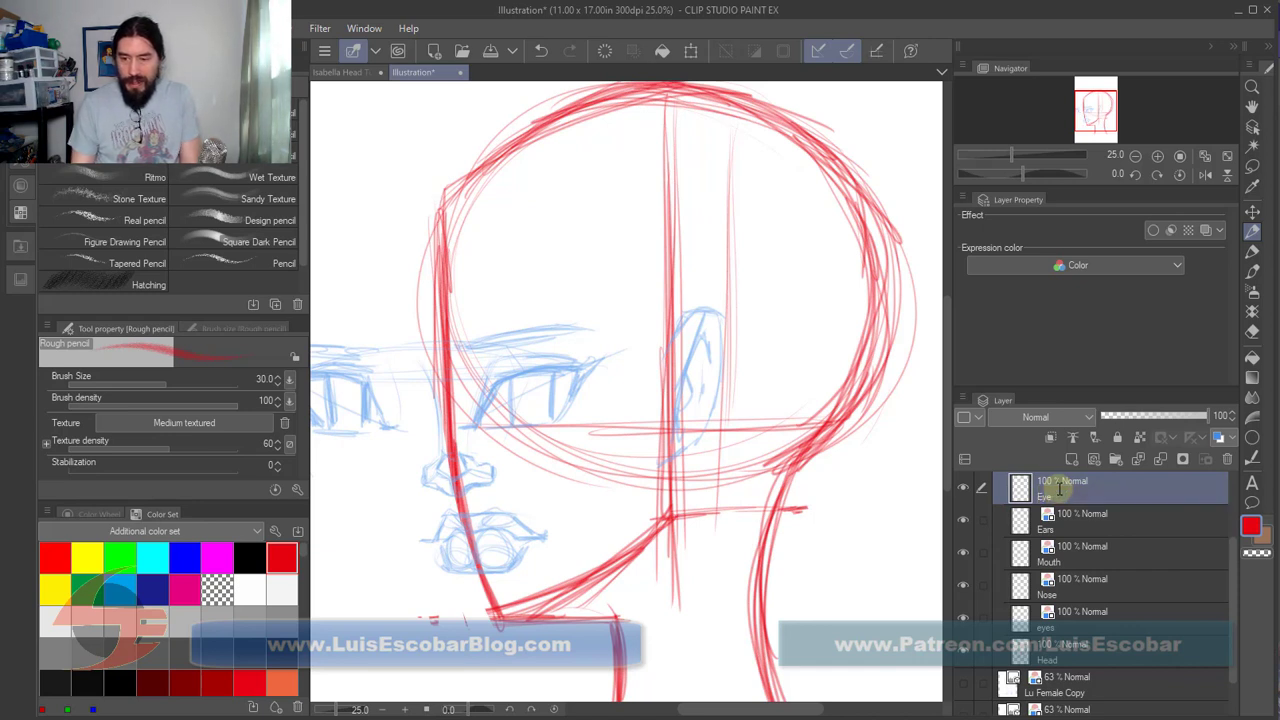
# Step: On the Profile folder's Head layer, redraw the horizontal guide under the near eye from the face line back past the ear
pyautogui.click(1140, 647)
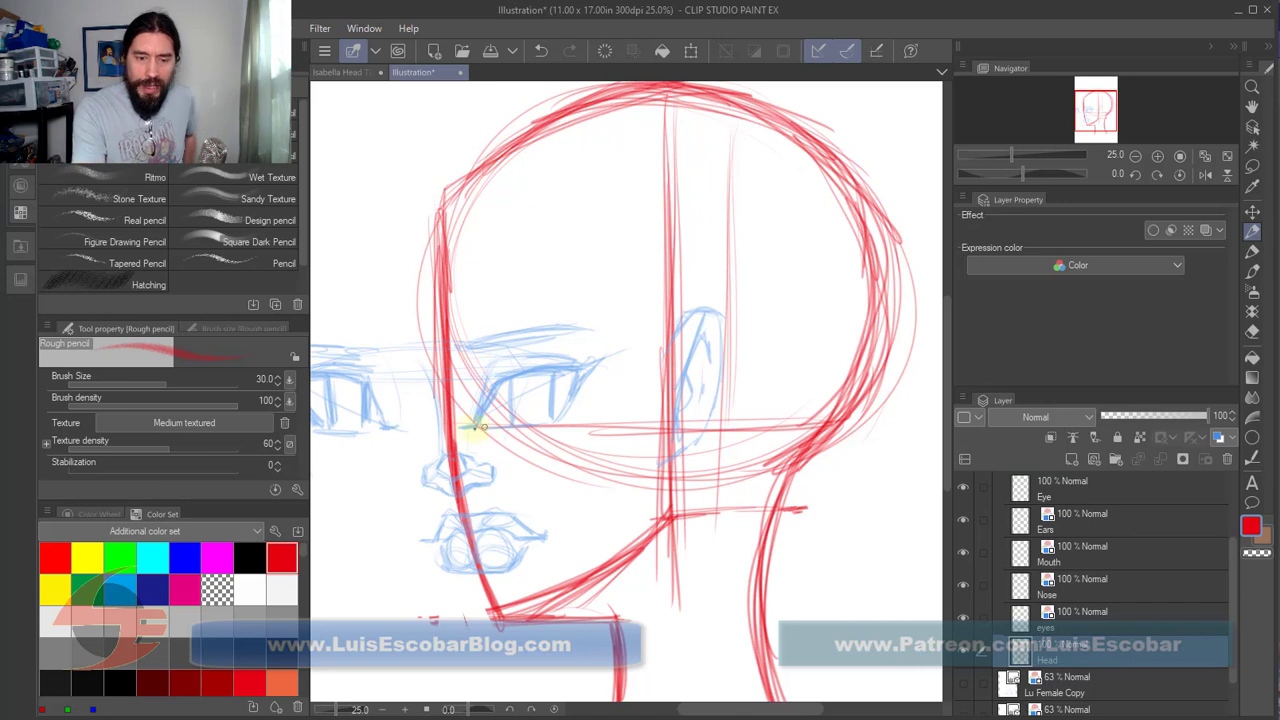
pyautogui.moveTo(482, 423); pyautogui.dragTo(612, 426)
pyautogui.moveTo(462, 425); pyautogui.dragTo(726, 430)
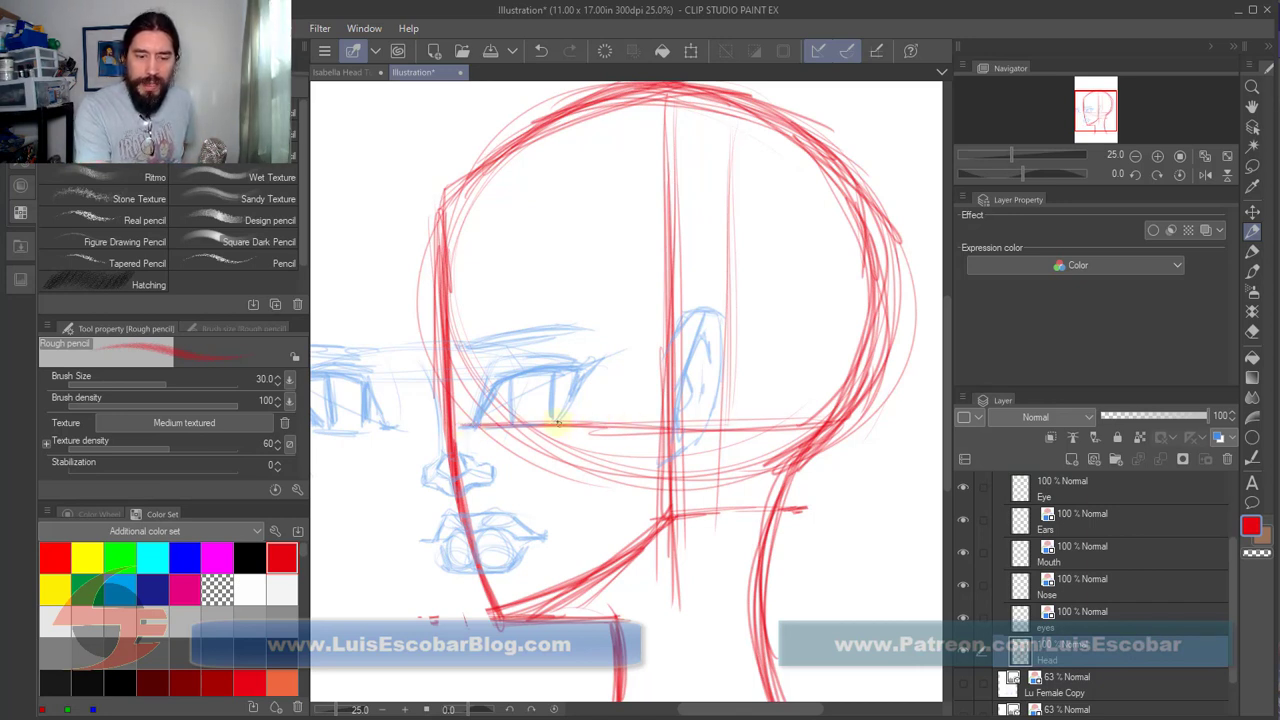
# Step: Check the brow, nose and jaw planes on the browser's Base Head Planes model in side view, and return to the drawing
pyautogui.moveTo(557, 424)
pyautogui.mouseDown()
pyautogui.moveTo(571, 414)
pyautogui.moveTo(523, 423)
pyautogui.moveTo(618, 415)
pyautogui.mouseUp()
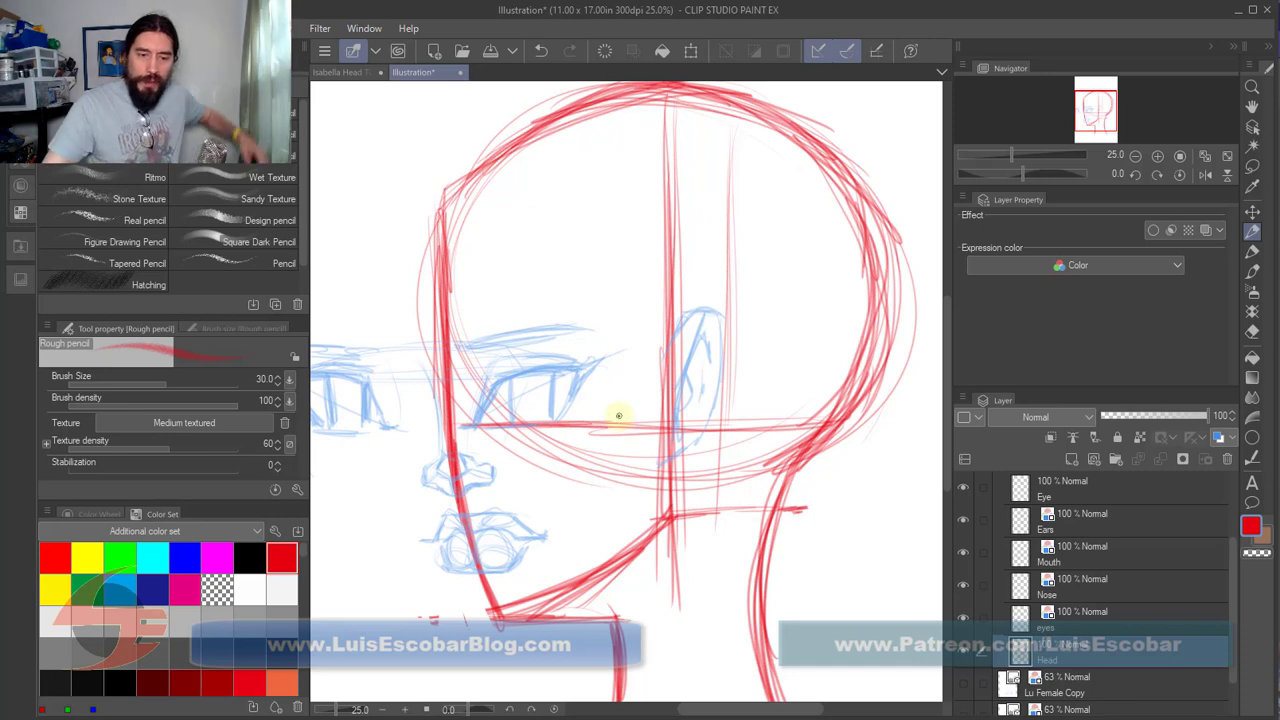
pyautogui.moveTo(452, 192); pyautogui.dragTo(462, 455)
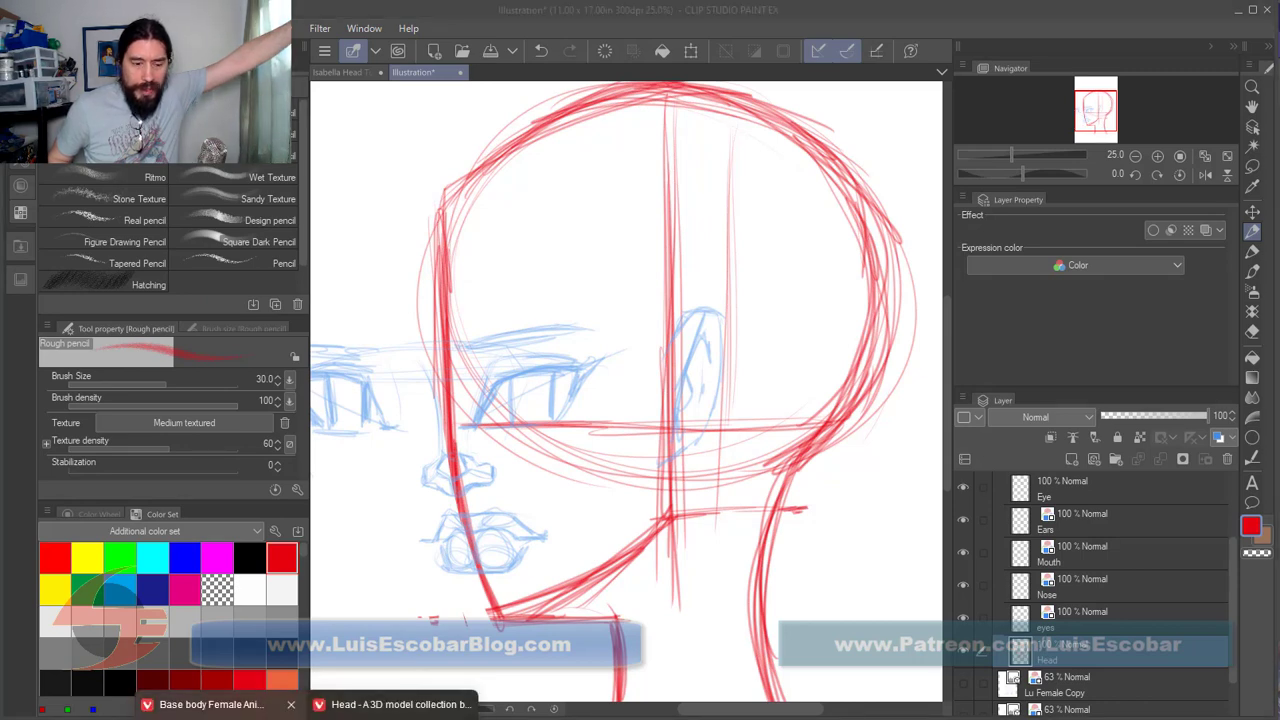
pyautogui.click(390, 708)
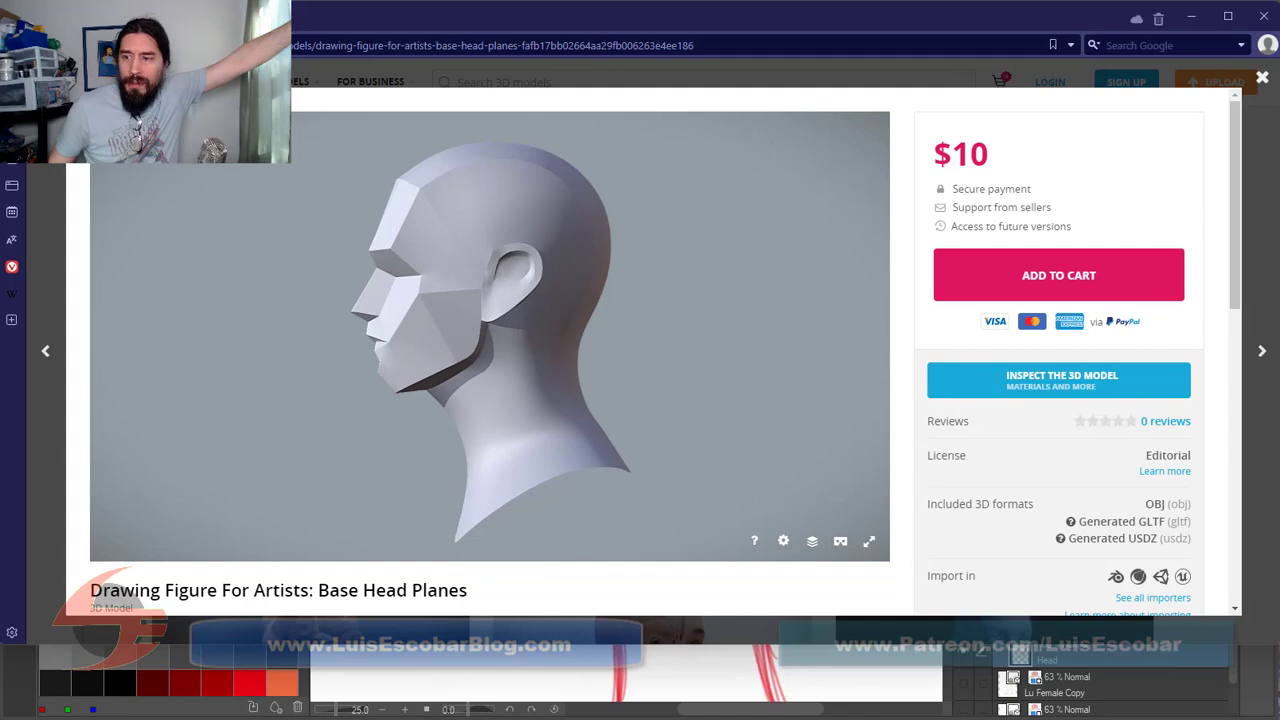
pyautogui.moveTo(400, 15)
pyautogui.mouseDown()
pyautogui.moveTo(406, 59)
pyautogui.moveTo(893, 142)
pyautogui.moveTo(1244, 149)
pyautogui.mouseUp()
pyautogui.click(870, 20)
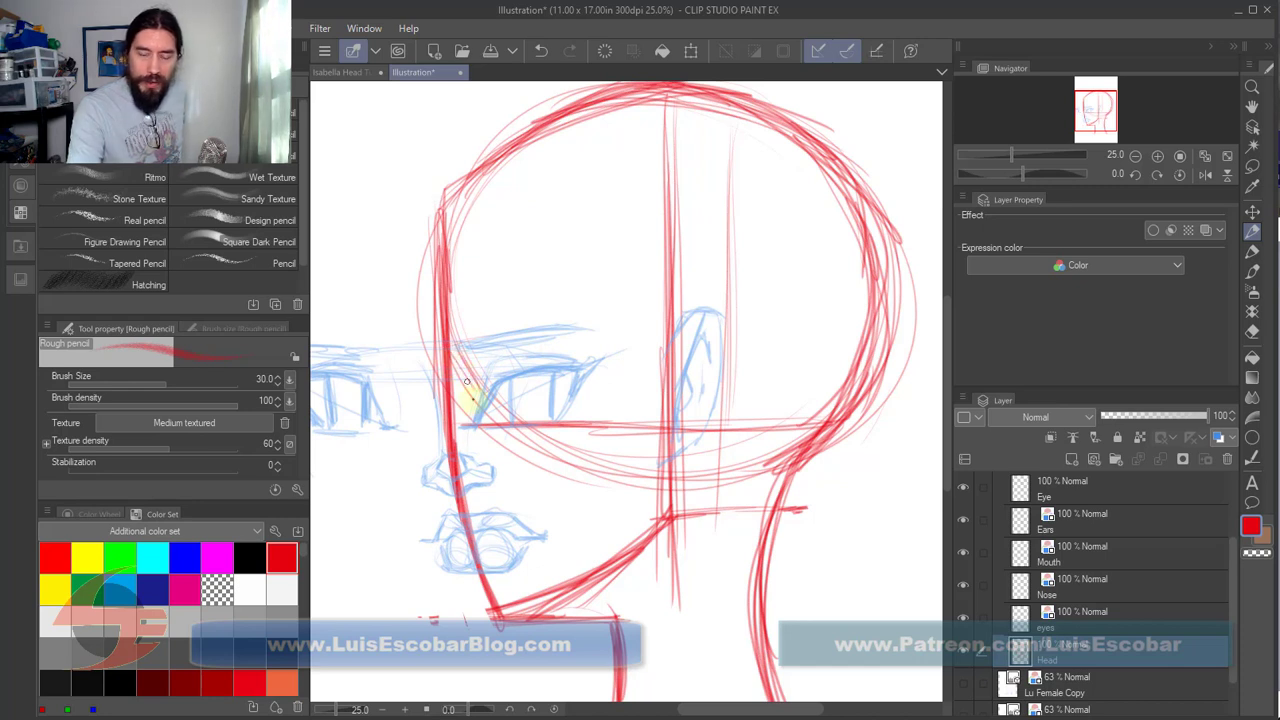
# Step: On the Head layer, sketch the brow dip, the nose bridge and the nose's pointed tip and underside along the face line
pyautogui.moveTo(453, 357); pyautogui.dragTo(473, 425)
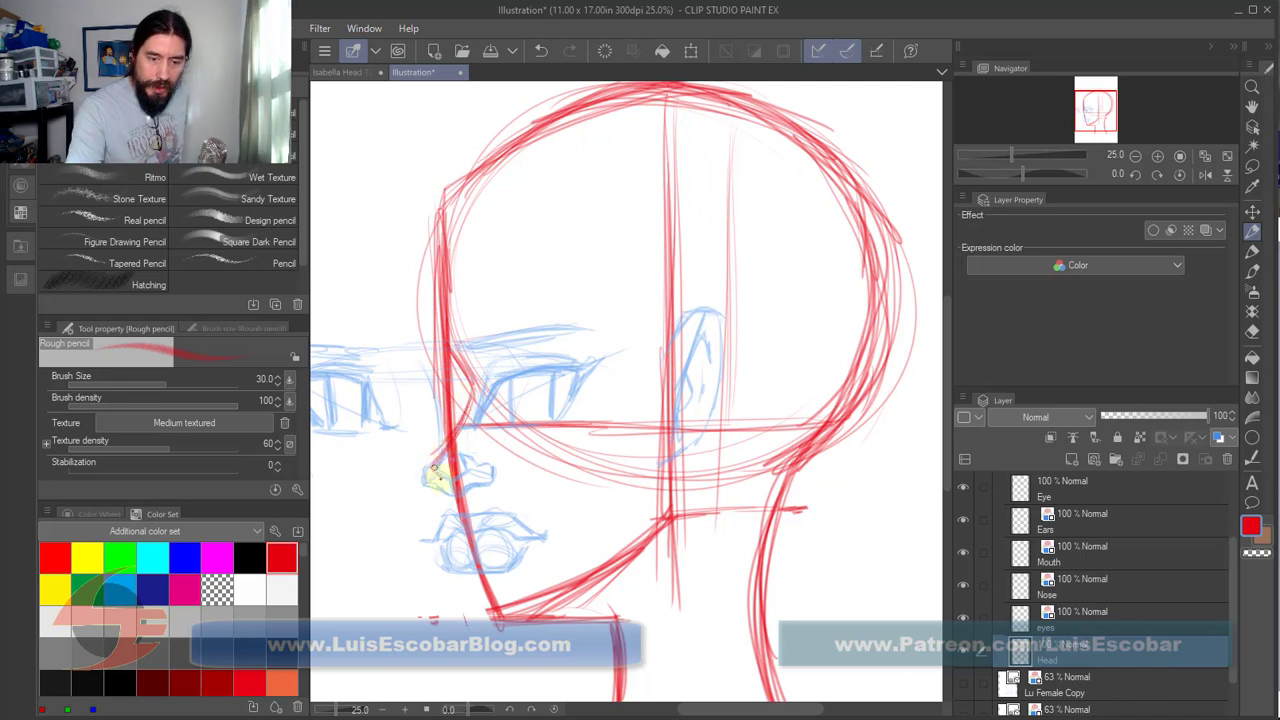
pyautogui.moveTo(434, 467); pyautogui.dragTo(446, 483)
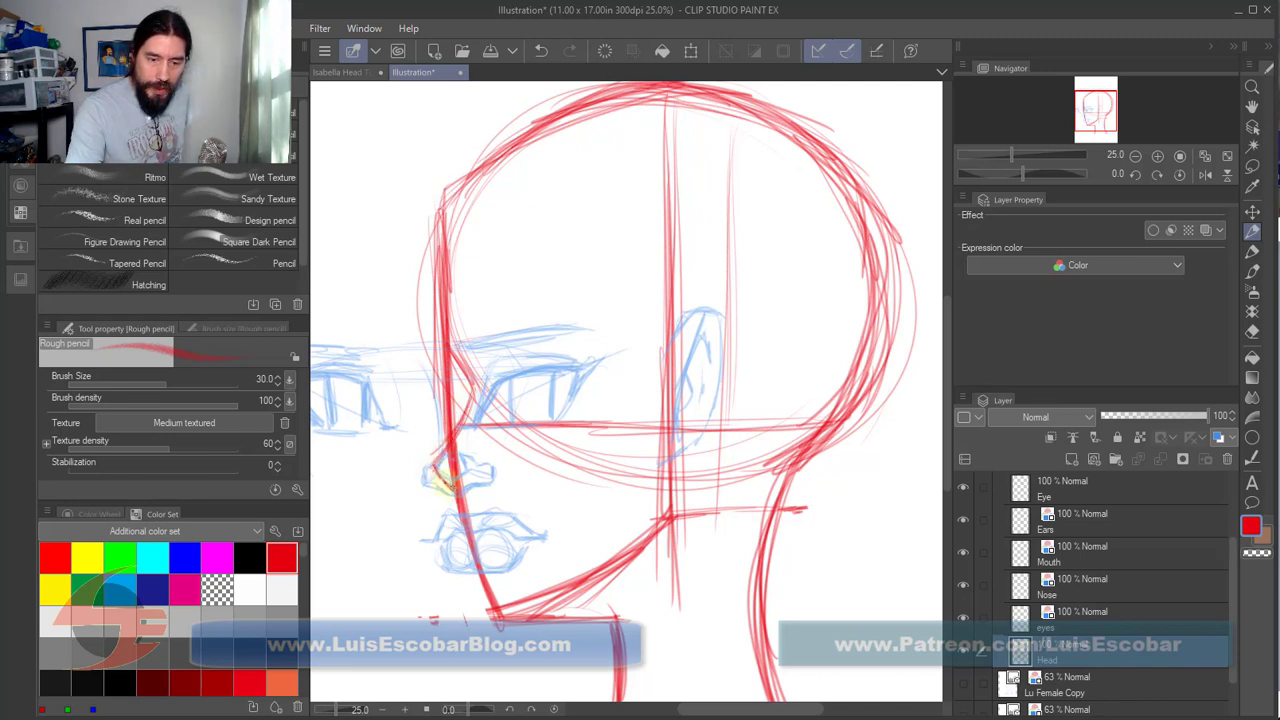
pyautogui.moveTo(450, 450)
pyautogui.mouseDown()
pyautogui.moveTo(440, 473)
pyautogui.moveTo(455, 488)
pyautogui.mouseUp()
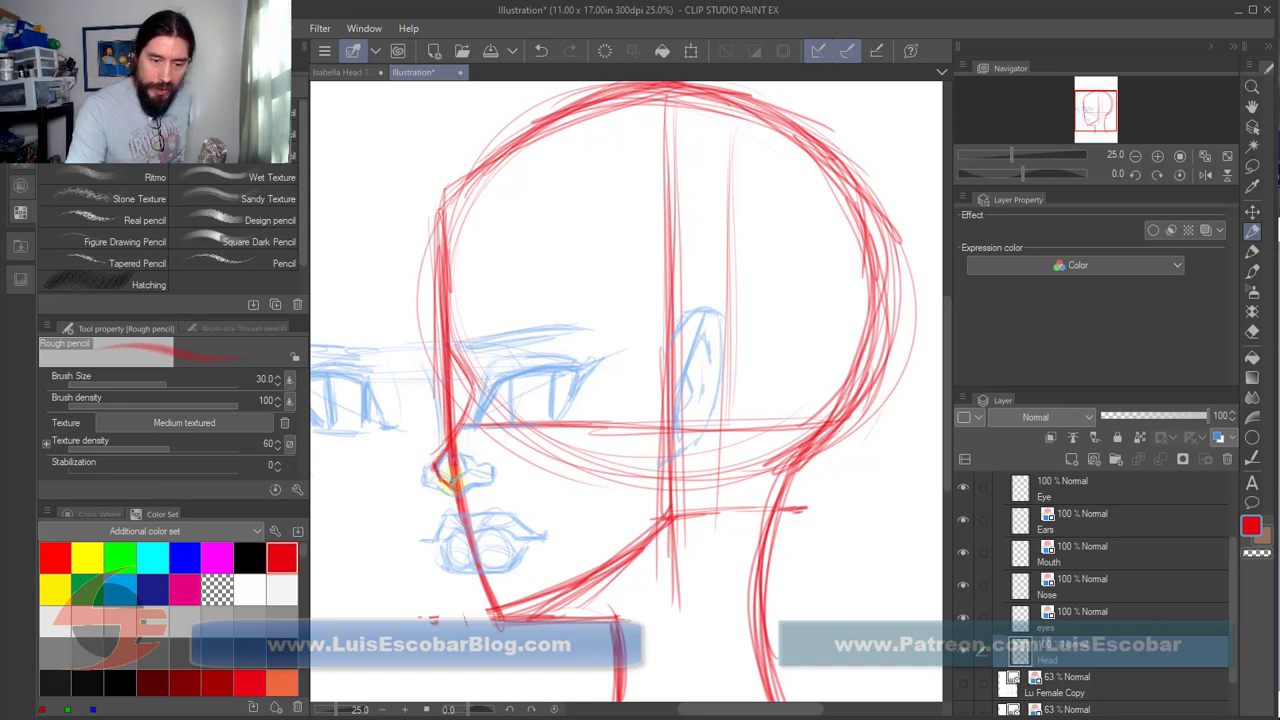
pyautogui.moveTo(445, 456)
pyautogui.mouseDown()
pyautogui.moveTo(443, 485)
pyautogui.moveTo(463, 515)
pyautogui.mouseUp()
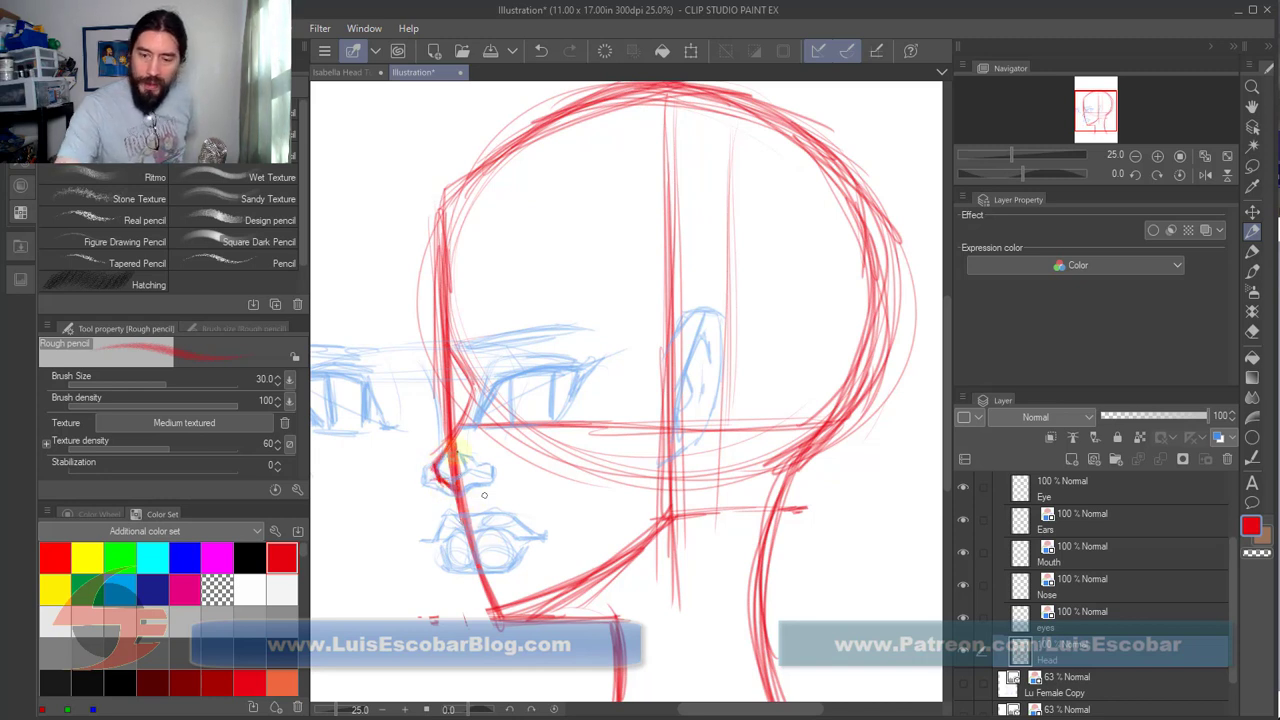
pyautogui.moveTo(454, 458); pyautogui.dragTo(493, 620)
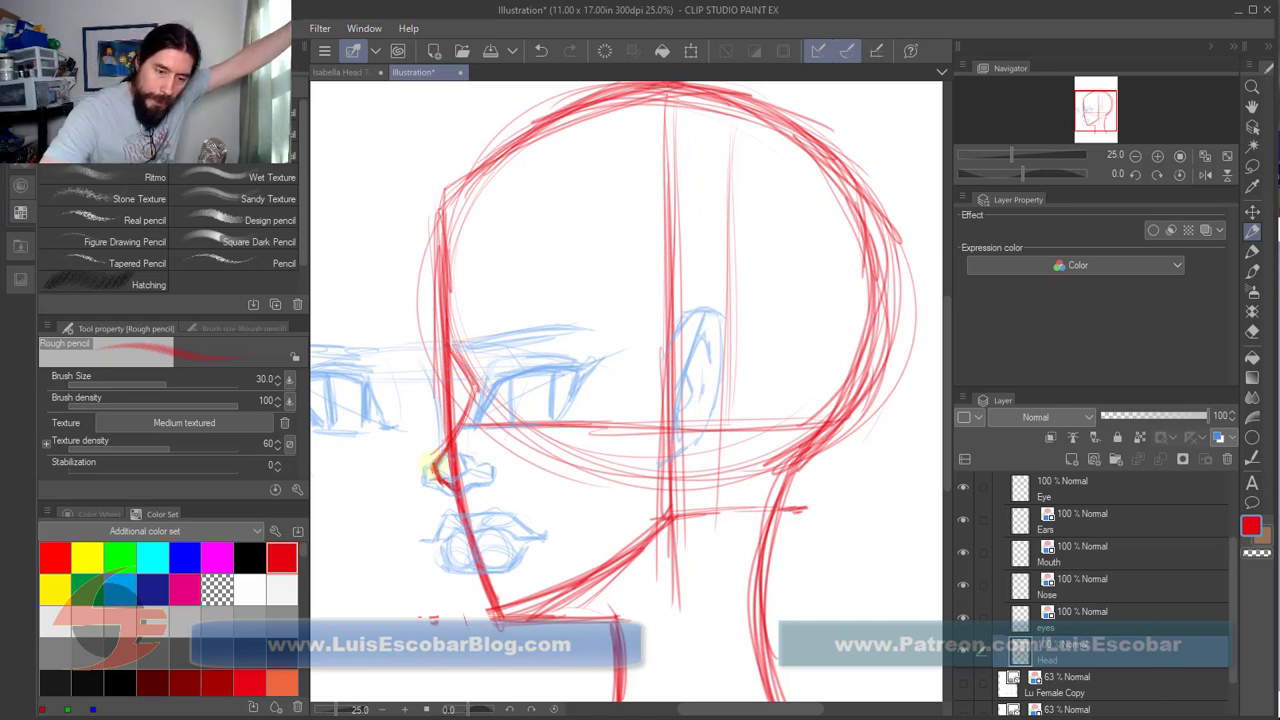
# Step: Replace the straight face line with a firm forehead-to-chin profile contour and darken the jawline up to the ear
pyautogui.moveTo(430, 462)
pyautogui.mouseDown()
pyautogui.moveTo(494, 612)
pyautogui.moveTo(471, 497)
pyautogui.moveTo(453, 497)
pyautogui.moveTo(482, 556)
pyautogui.moveTo(447, 497)
pyautogui.moveTo(463, 497)
pyautogui.moveTo(438, 270)
pyautogui.moveTo(471, 163)
pyautogui.mouseUp()
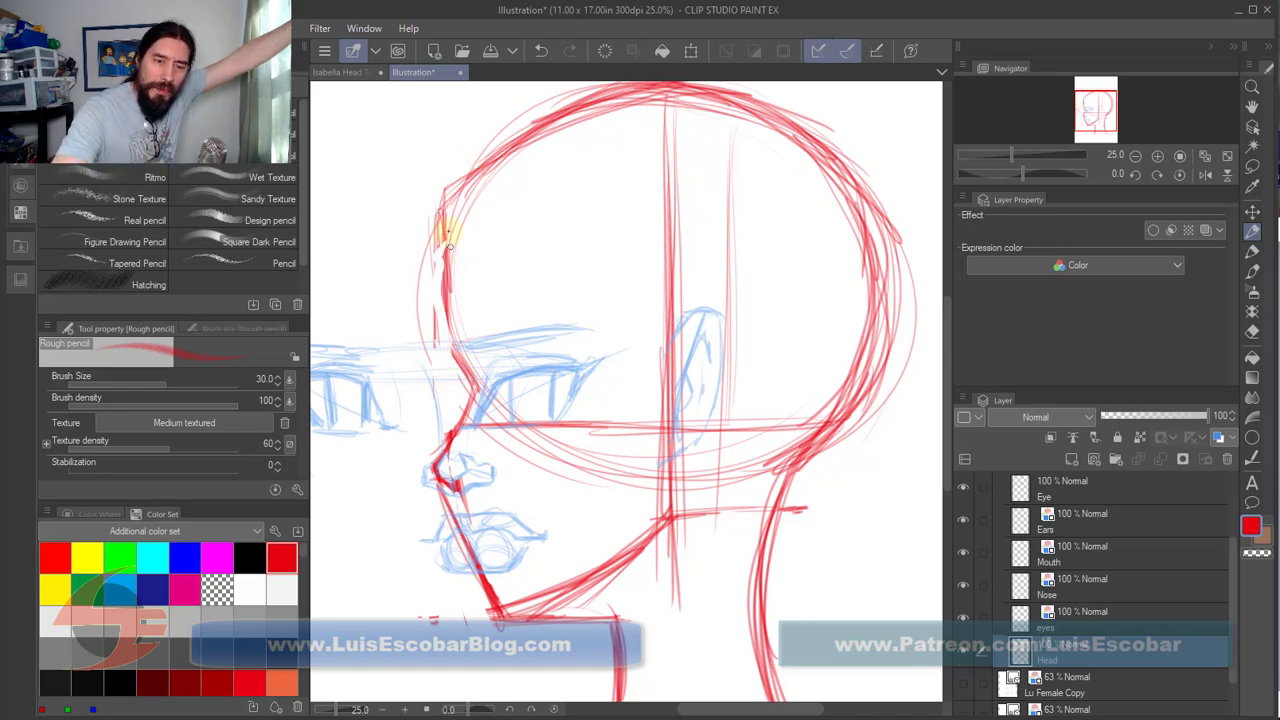
pyautogui.moveTo(449, 246)
pyautogui.mouseDown()
pyautogui.moveTo(446, 300)
pyautogui.moveTo(470, 390)
pyautogui.moveTo(443, 466)
pyautogui.moveTo(476, 570)
pyautogui.moveTo(500, 612)
pyautogui.moveTo(605, 575)
pyautogui.mouseUp()
pyautogui.moveTo(502, 612)
pyautogui.mouseDown()
pyautogui.moveTo(592, 576)
pyautogui.moveTo(668, 514)
pyautogui.mouseUp()
pyautogui.moveTo(672, 392); pyautogui.dragTo(664, 526)
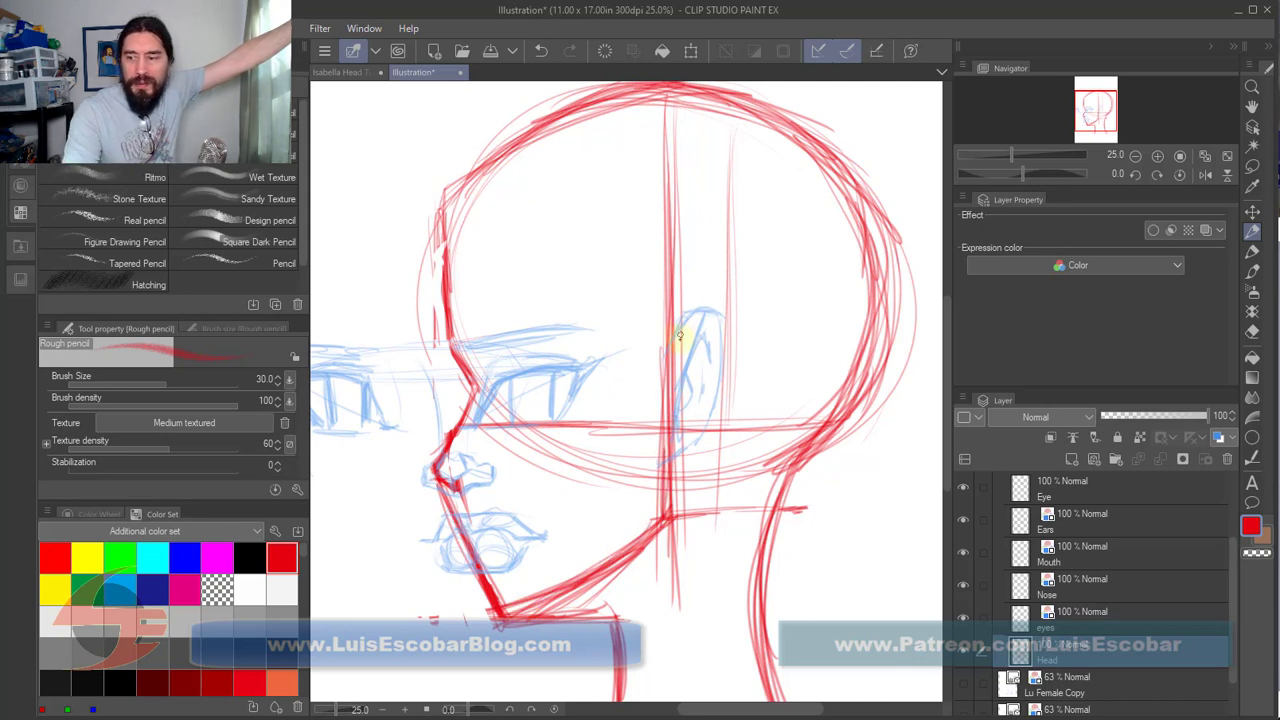
pyautogui.moveTo(670, 340); pyautogui.dragTo(666, 494)
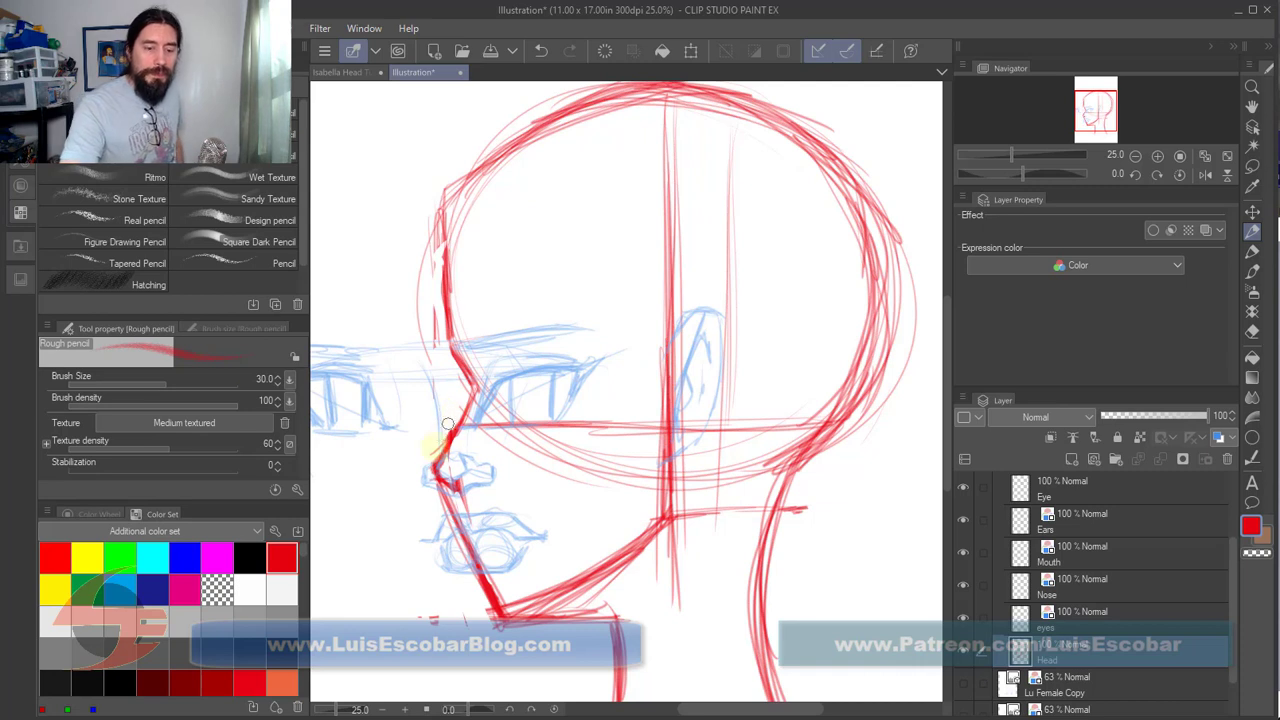
pyautogui.moveTo(450, 320)
pyautogui.mouseDown()
pyautogui.moveTo(443, 288)
pyautogui.moveTo(443, 345)
pyautogui.moveTo(443, 200)
pyautogui.moveTo(448, 343)
pyautogui.moveTo(480, 385)
pyautogui.moveTo(430, 470)
pyautogui.moveTo(483, 627)
pyautogui.mouseUp()
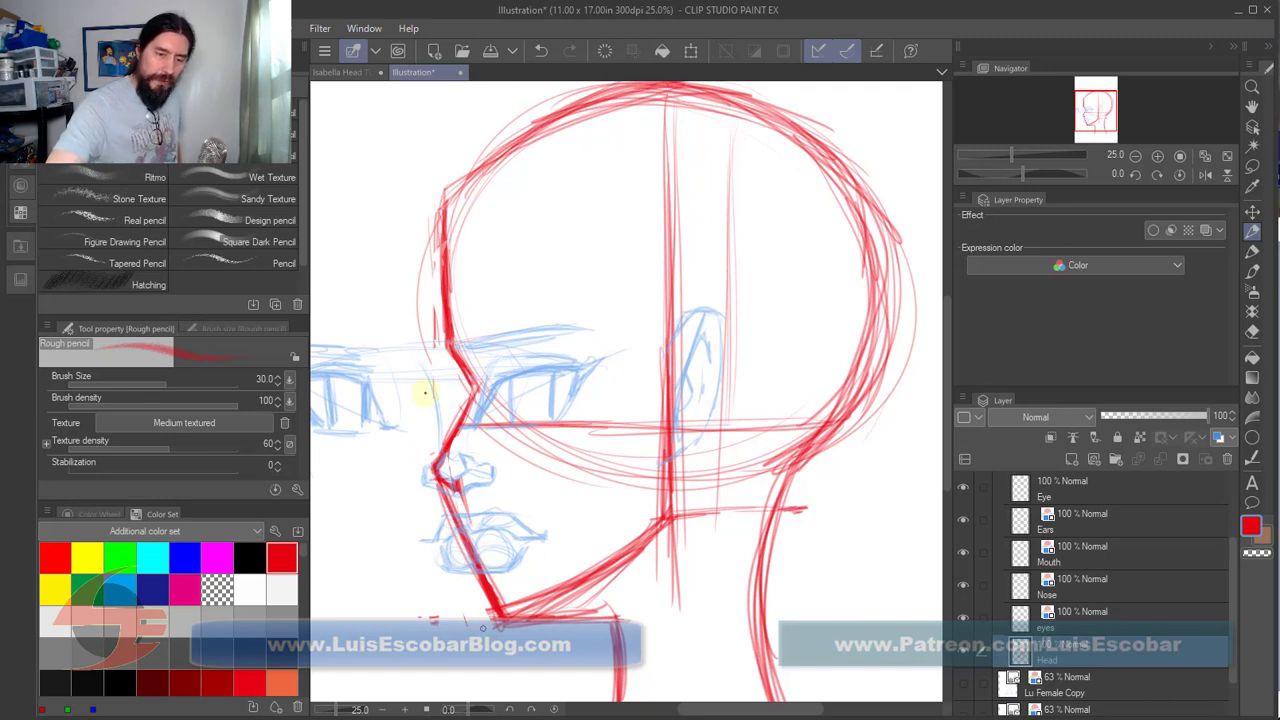
pyautogui.moveTo(462, 479)
pyautogui.mouseDown()
pyautogui.moveTo(466, 504)
pyautogui.moveTo(450, 483)
pyautogui.moveTo(452, 500)
pyautogui.moveTo(475, 578)
pyautogui.mouseUp()
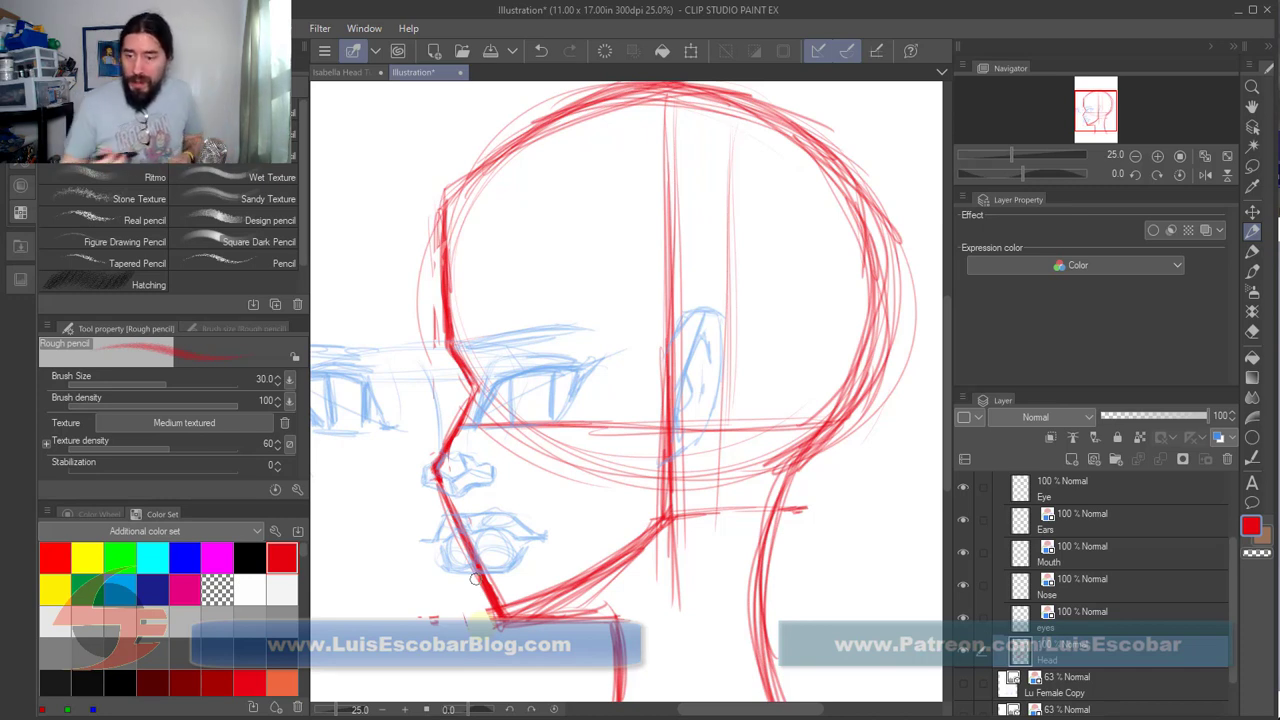
# Step: On the Eye layer, draw the profile eye's upper lid, curved front and back edges, and the eyebrow over the blue guide
pyautogui.click(1062, 489)
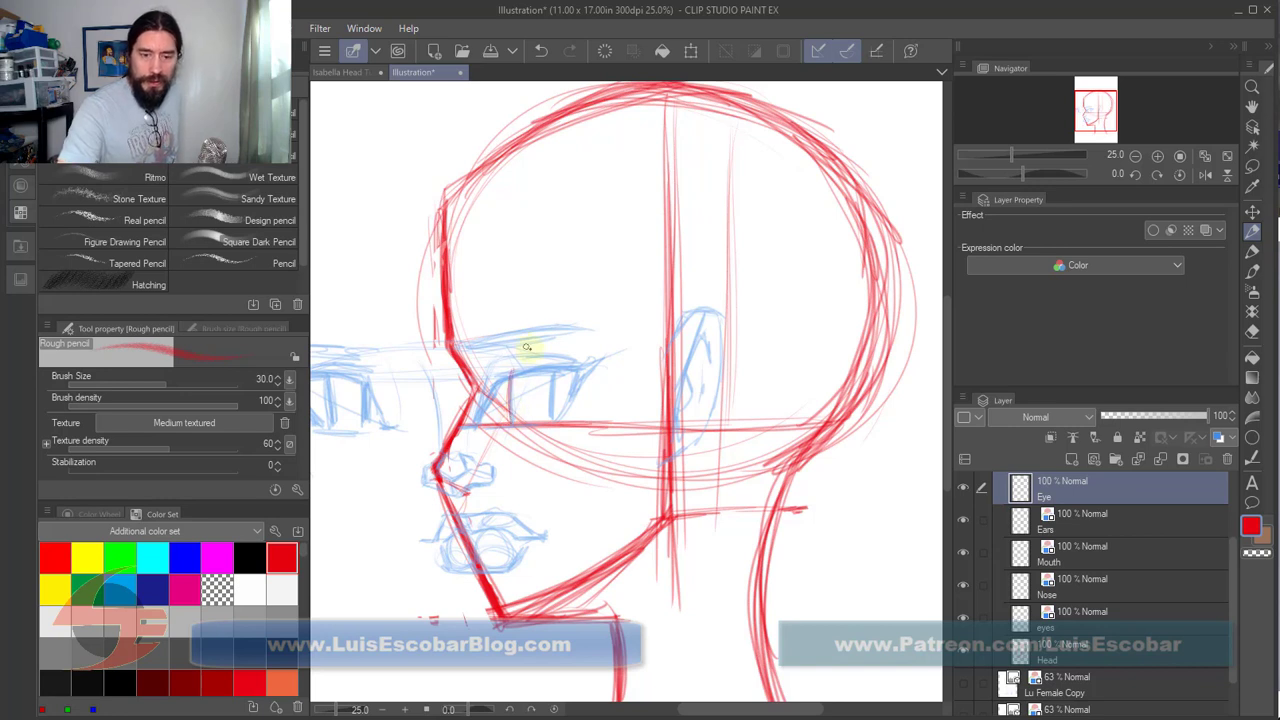
pyautogui.moveTo(510, 379)
pyautogui.mouseDown()
pyautogui.moveTo(570, 364)
pyautogui.moveTo(505, 374)
pyautogui.moveTo(523, 366)
pyautogui.moveTo(578, 366)
pyautogui.mouseUp()
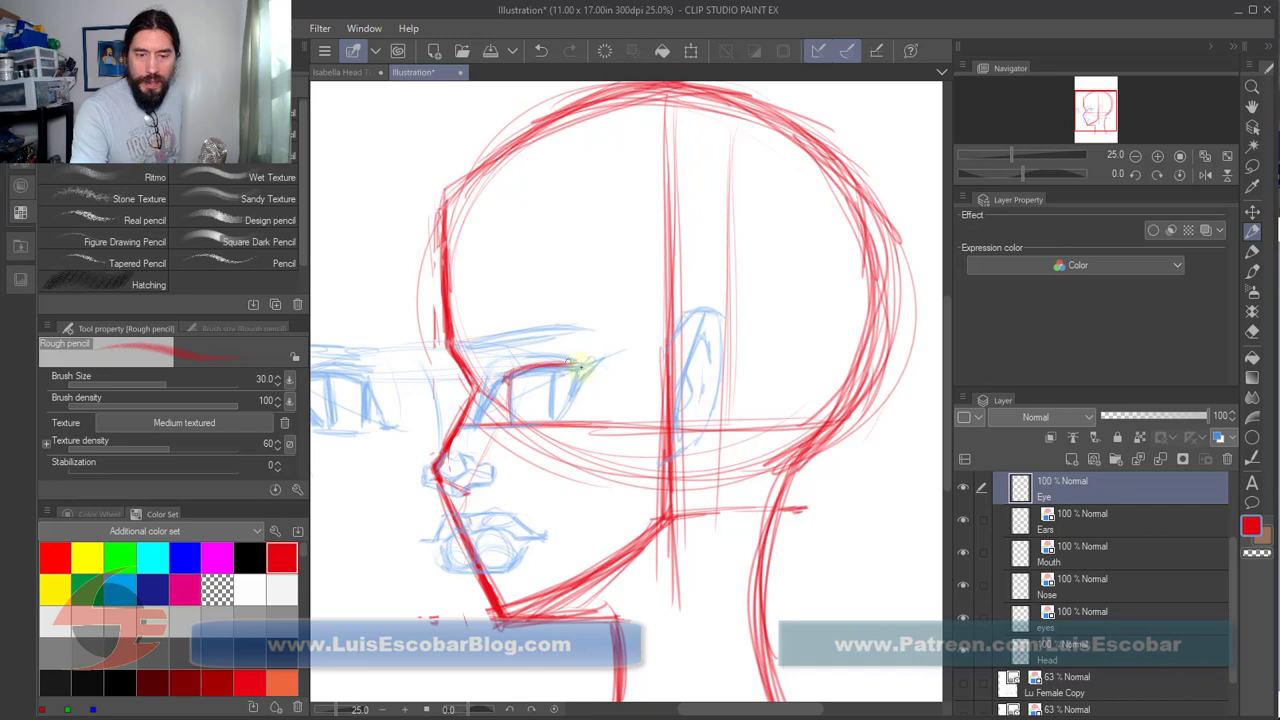
pyautogui.moveTo(509, 389)
pyautogui.mouseDown()
pyautogui.moveTo(514, 423)
pyautogui.moveTo(523, 414)
pyautogui.moveTo(530, 426)
pyautogui.moveTo(518, 424)
pyautogui.mouseUp()
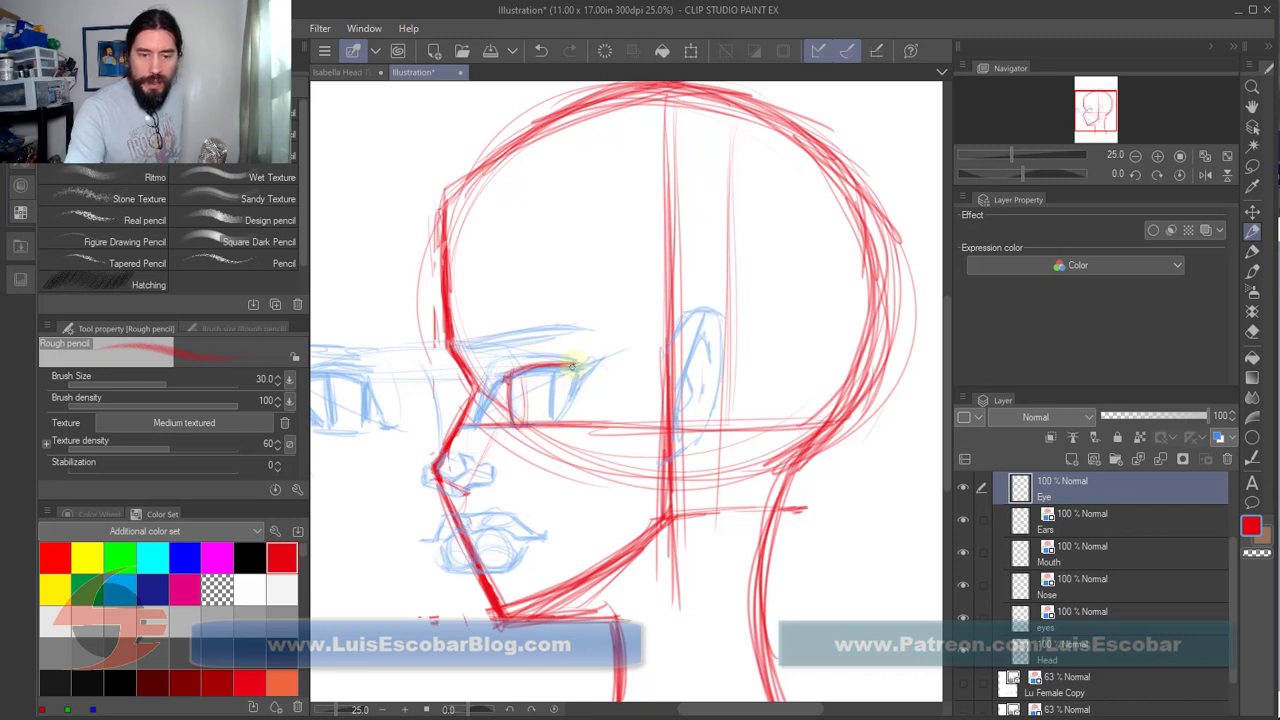
pyautogui.moveTo(567, 370)
pyautogui.mouseDown()
pyautogui.moveTo(551, 412)
pyautogui.moveTo(574, 364)
pyautogui.moveTo(529, 418)
pyautogui.moveTo(554, 411)
pyautogui.moveTo(509, 398)
pyautogui.moveTo(507, 424)
pyautogui.moveTo(507, 377)
pyautogui.moveTo(535, 371)
pyautogui.moveTo(521, 403)
pyautogui.moveTo(522, 373)
pyautogui.moveTo(524, 402)
pyautogui.moveTo(516, 383)
pyautogui.moveTo(511, 423)
pyautogui.moveTo(511, 385)
pyautogui.moveTo(498, 385)
pyautogui.moveTo(552, 365)
pyautogui.moveTo(511, 405)
pyautogui.moveTo(515, 353)
pyautogui.moveTo(504, 397)
pyautogui.moveTo(504, 385)
pyautogui.moveTo(531, 342)
pyautogui.moveTo(499, 360)
pyautogui.moveTo(592, 330)
pyautogui.mouseUp()
pyautogui.moveTo(471, 337)
pyautogui.mouseDown()
pyautogui.moveTo(553, 318)
pyautogui.moveTo(444, 343)
pyautogui.moveTo(547, 317)
pyautogui.moveTo(587, 329)
pyautogui.moveTo(485, 348)
pyautogui.moveTo(548, 322)
pyautogui.mouseUp()
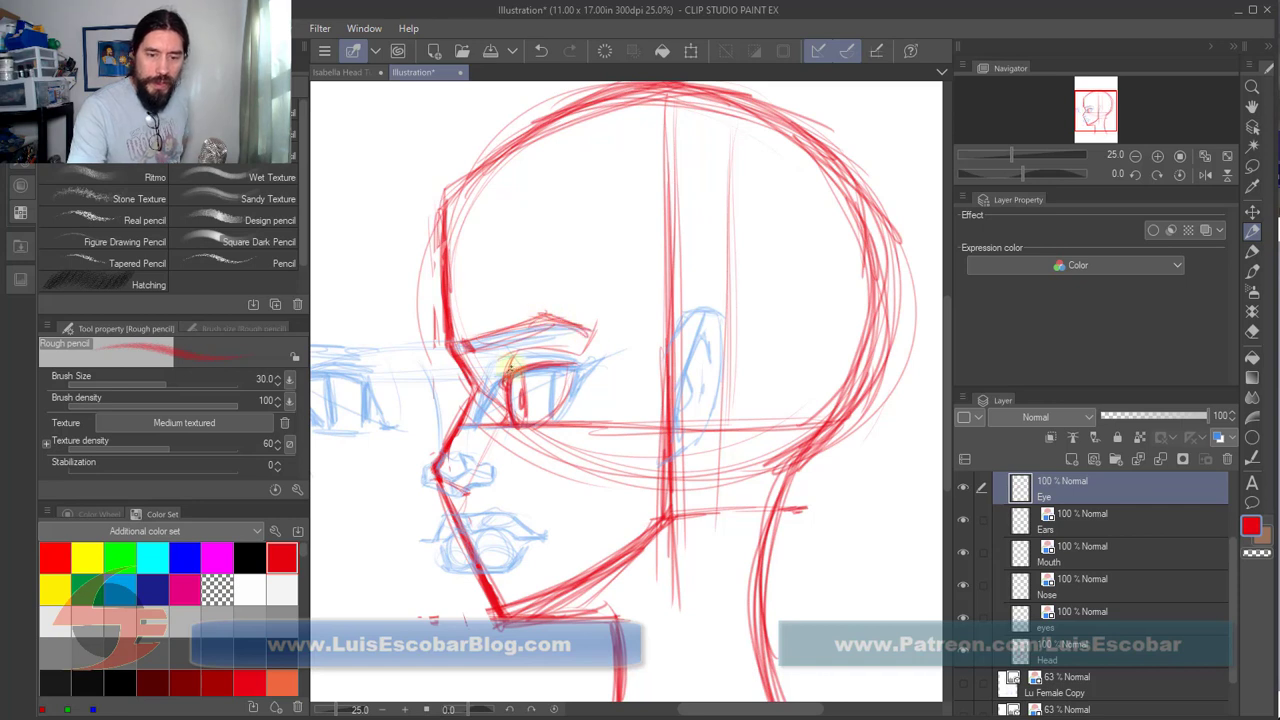
# Step: Rework the eye's upper lid, darken the eye outline and eyebrow strokes, and hide the blue eyes guide layer
pyautogui.moveTo(507, 366)
pyautogui.mouseDown()
pyautogui.moveTo(583, 372)
pyautogui.moveTo(565, 398)
pyautogui.moveTo(562, 378)
pyautogui.moveTo(562, 403)
pyautogui.moveTo(562, 373)
pyautogui.moveTo(554, 408)
pyautogui.moveTo(559, 372)
pyautogui.moveTo(542, 413)
pyautogui.moveTo(522, 421)
pyautogui.moveTo(549, 385)
pyautogui.mouseUp()
pyautogui.hotkey('ctrl', 'z')
pyautogui.hotkey('ctrl', 'z')
pyautogui.hotkey('ctrl', 'z')
pyautogui.hotkey('ctrl', 'z')
pyautogui.hotkey('ctrl', 'z')
pyautogui.hotkey('ctrl', 'z')
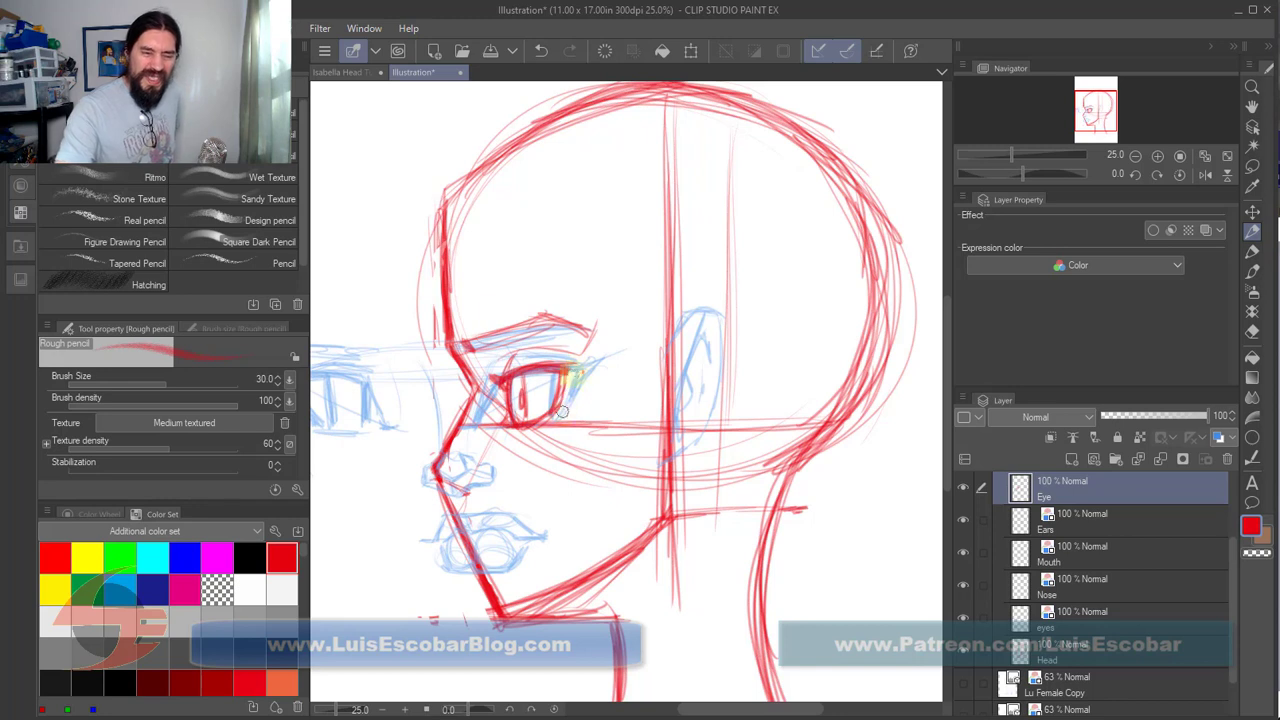
pyautogui.moveTo(530, 366)
pyautogui.mouseDown()
pyautogui.moveTo(520, 426)
pyautogui.moveTo(516, 383)
pyautogui.moveTo(518, 424)
pyautogui.moveTo(506, 426)
pyautogui.moveTo(500, 382)
pyautogui.moveTo(508, 428)
pyautogui.moveTo(548, 412)
pyautogui.moveTo(574, 345)
pyautogui.moveTo(521, 381)
pyautogui.moveTo(550, 370)
pyautogui.moveTo(538, 360)
pyautogui.moveTo(480, 373)
pyautogui.moveTo(558, 370)
pyautogui.moveTo(517, 363)
pyautogui.moveTo(497, 378)
pyautogui.moveTo(533, 362)
pyautogui.moveTo(488, 376)
pyautogui.moveTo(560, 372)
pyautogui.moveTo(548, 372)
pyautogui.moveTo(560, 382)
pyautogui.moveTo(541, 415)
pyautogui.moveTo(510, 430)
pyautogui.moveTo(546, 385)
pyautogui.moveTo(545, 420)
pyautogui.mouseUp()
pyautogui.moveTo(466, 346)
pyautogui.mouseDown()
pyautogui.moveTo(552, 315)
pyautogui.moveTo(574, 347)
pyautogui.mouseUp()
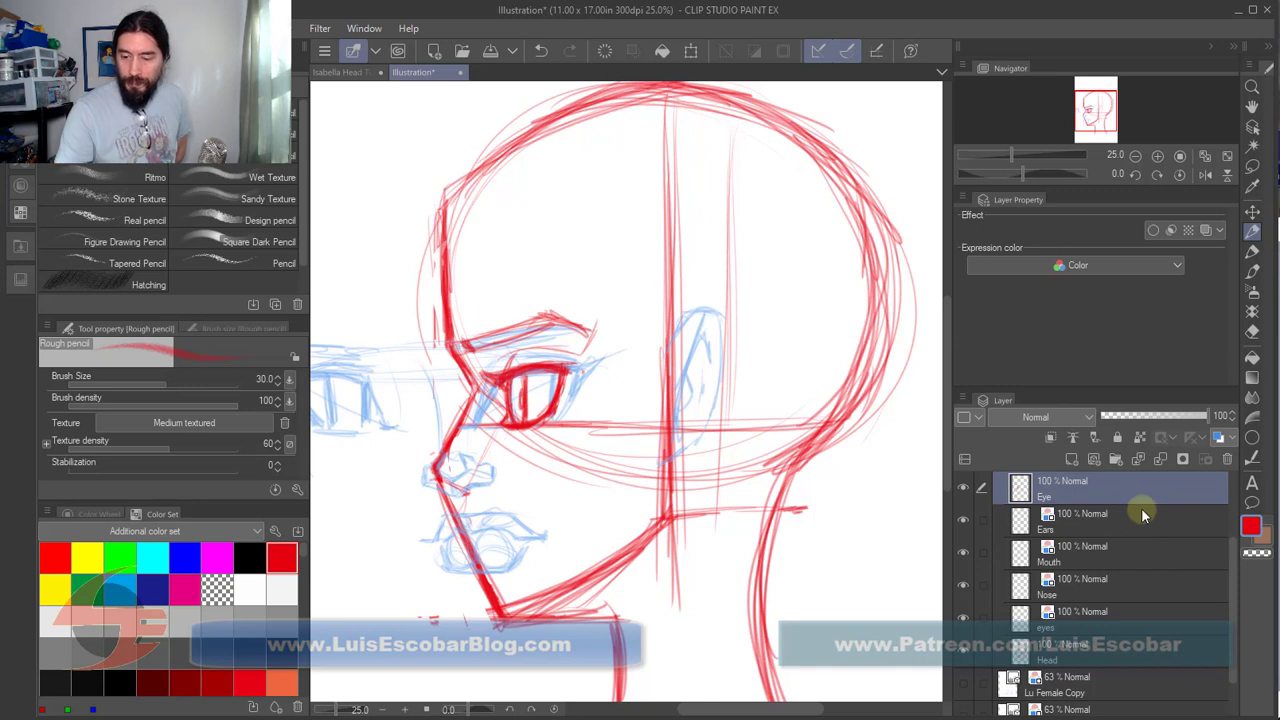
pyautogui.click(964, 619)
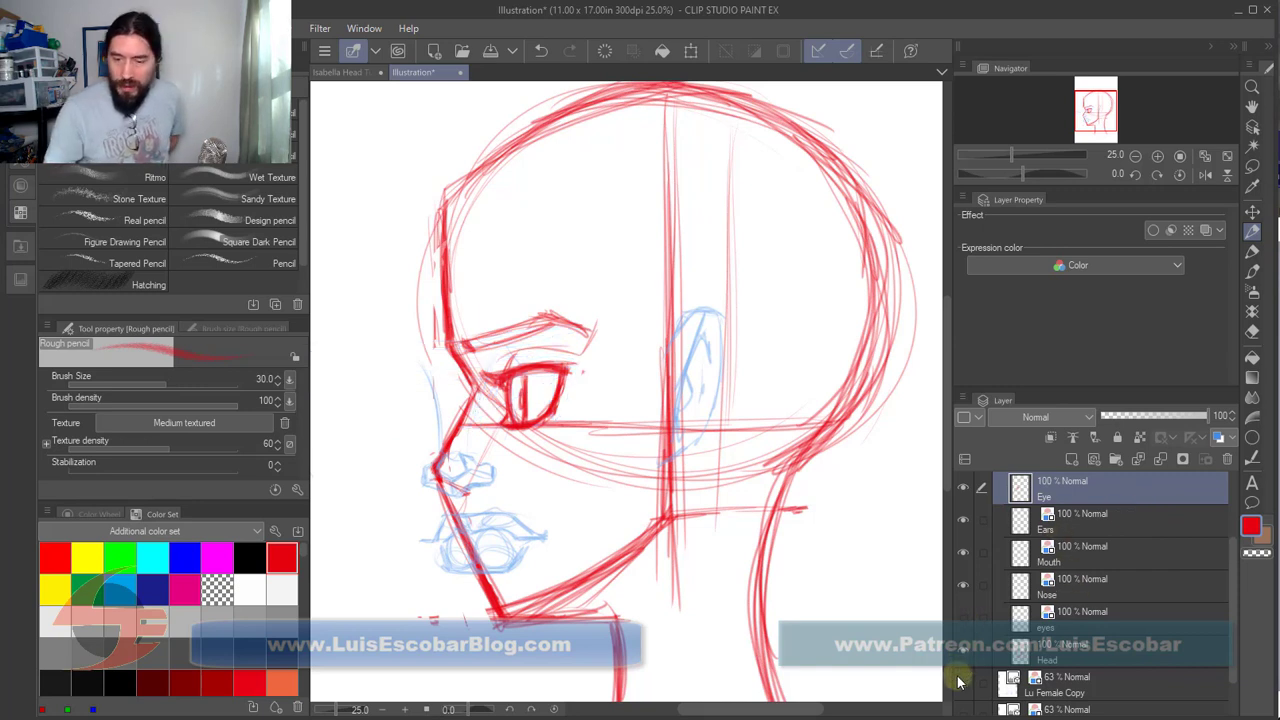
# Step: Draw the profile nose's underside, nostril and wing on a new layer named Nose, and hide the blue Nose guide layer
pyautogui.click(1093, 458)
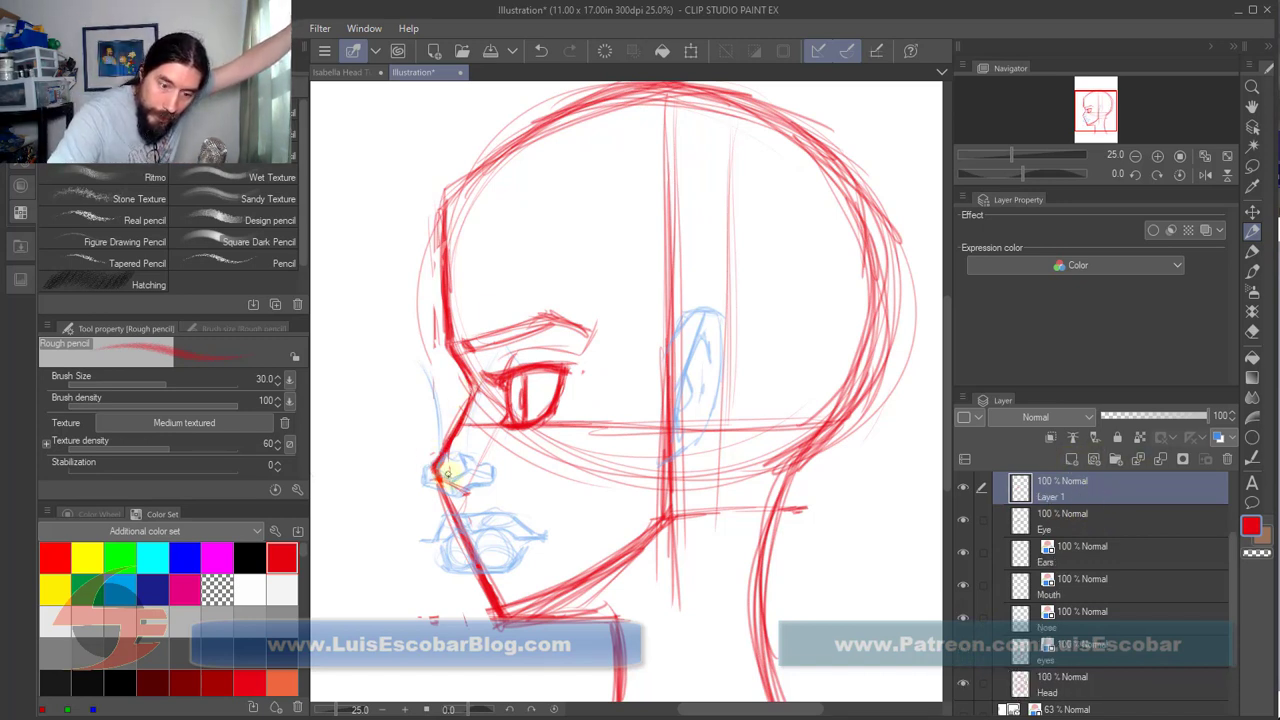
pyautogui.moveTo(436, 476); pyautogui.dragTo(462, 492)
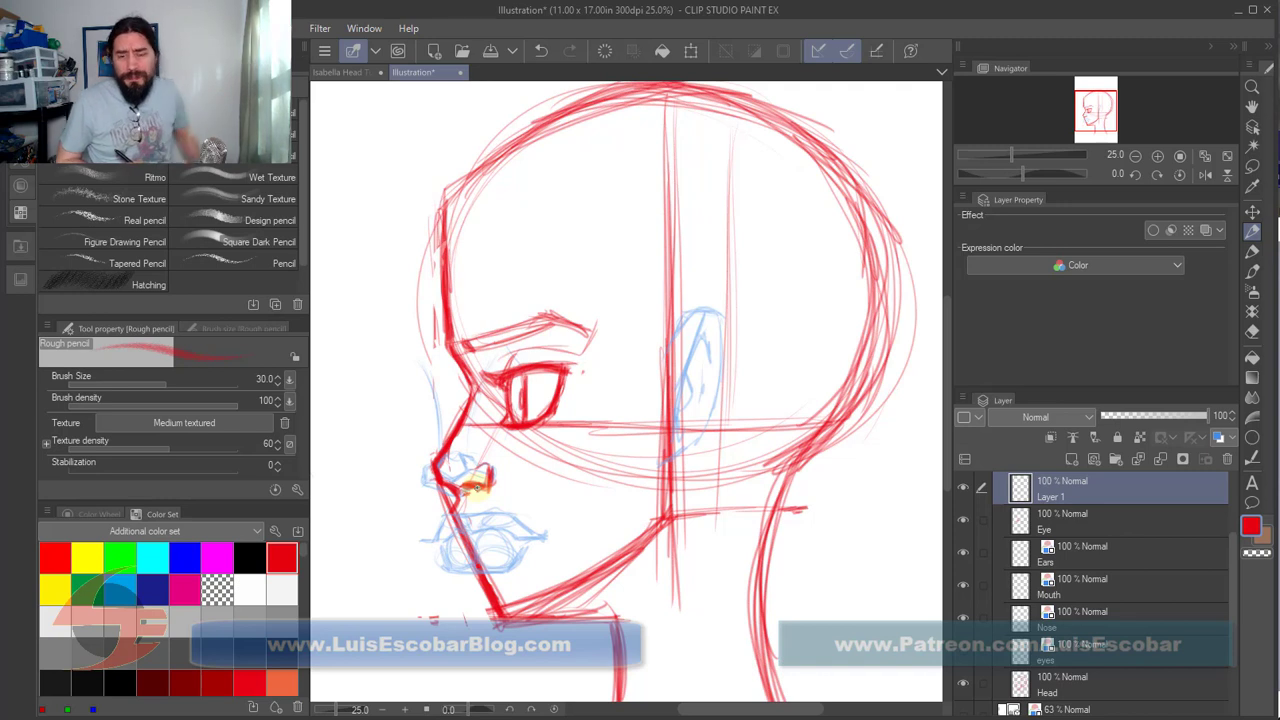
pyautogui.doubleClick(1066, 492)
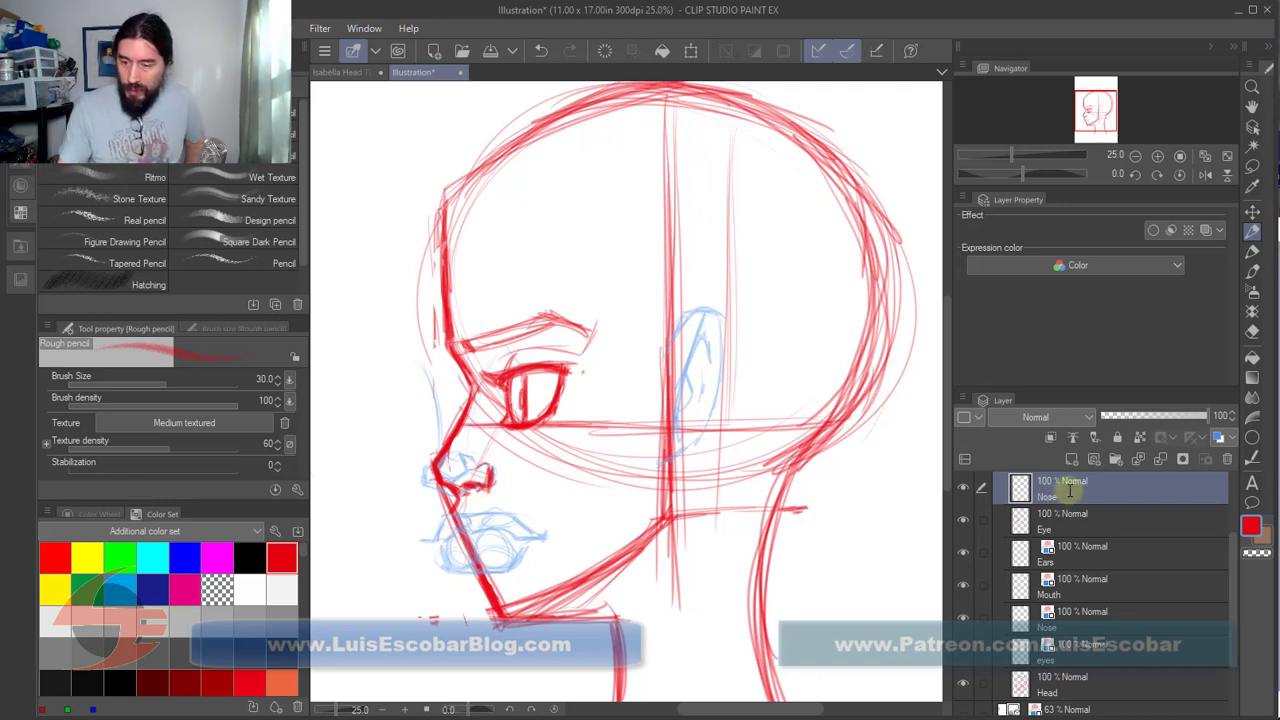
pyautogui.click(960, 617)
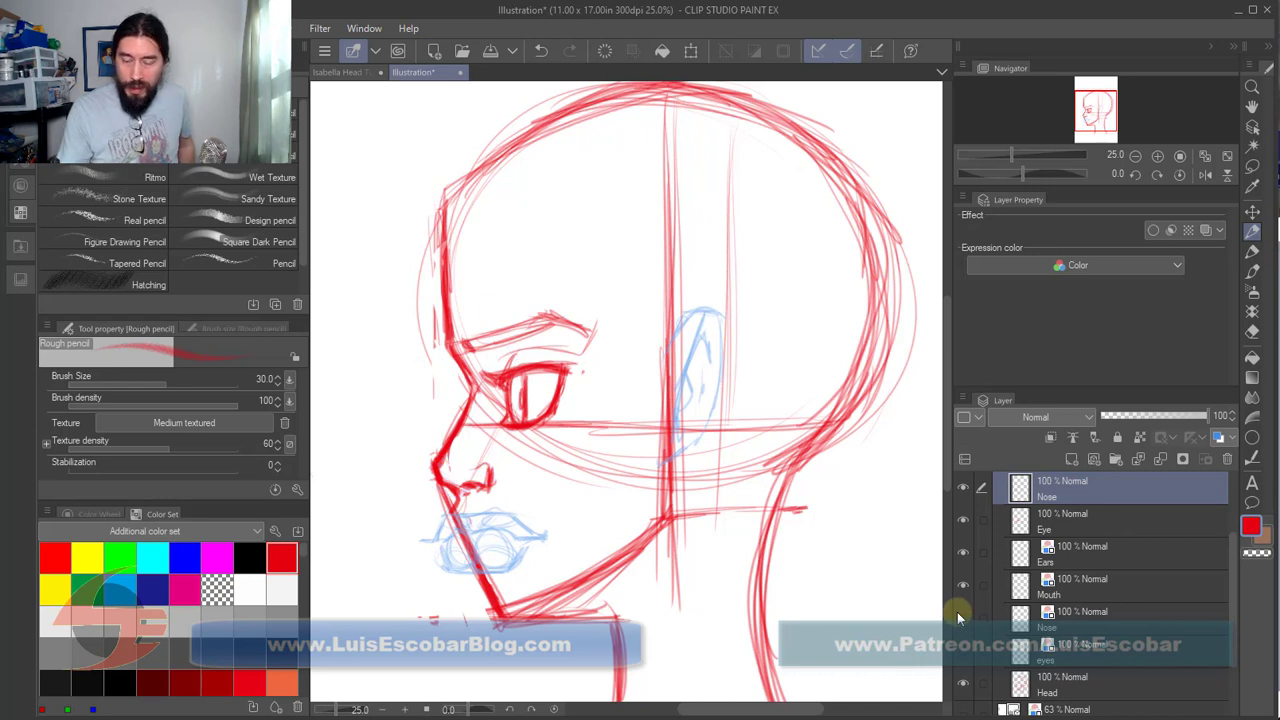
# Step: Draw the profile lips and chin contour on a new raster layer named Mouth, and hide the blue Mouth guide layer
pyautogui.click(1071, 459)
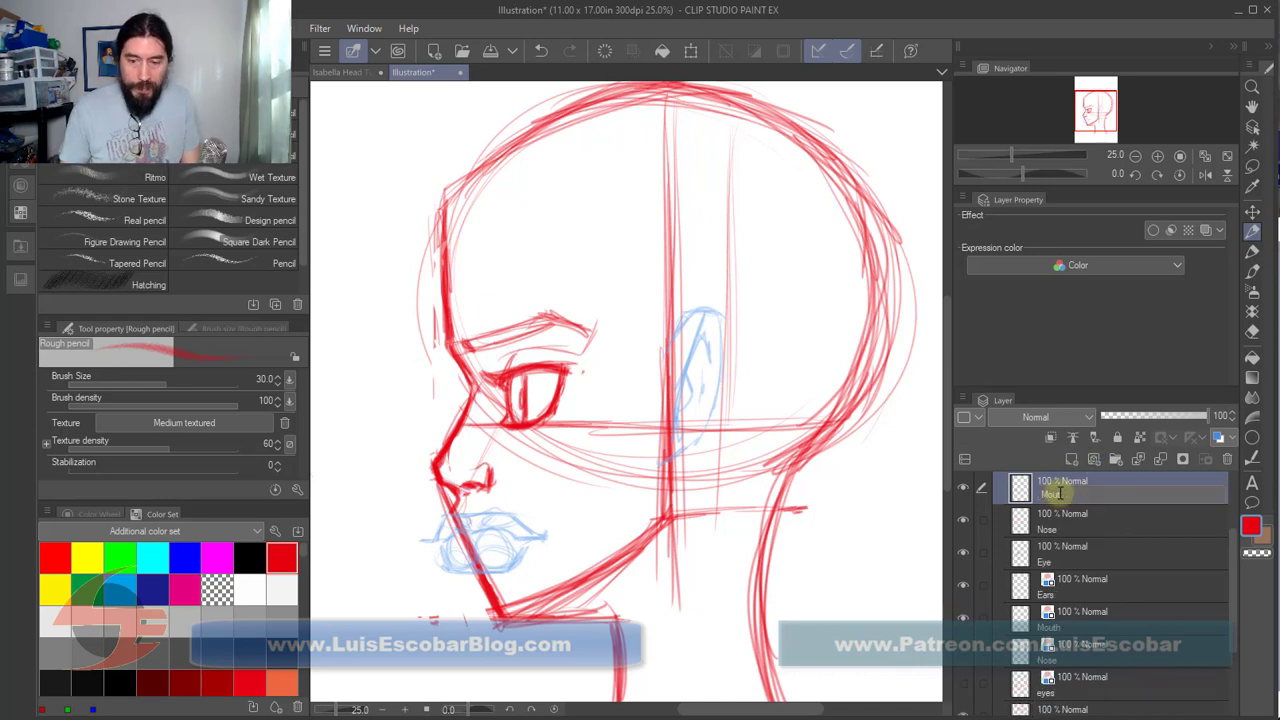
pyautogui.press('Return')
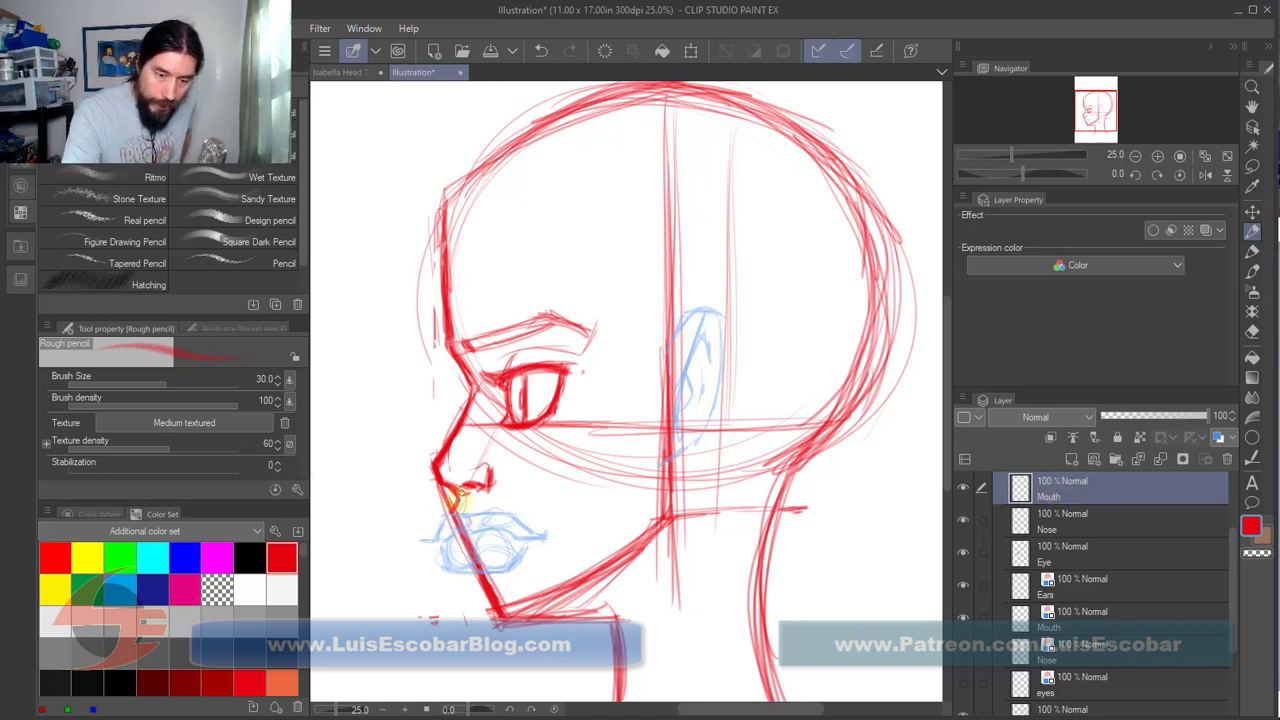
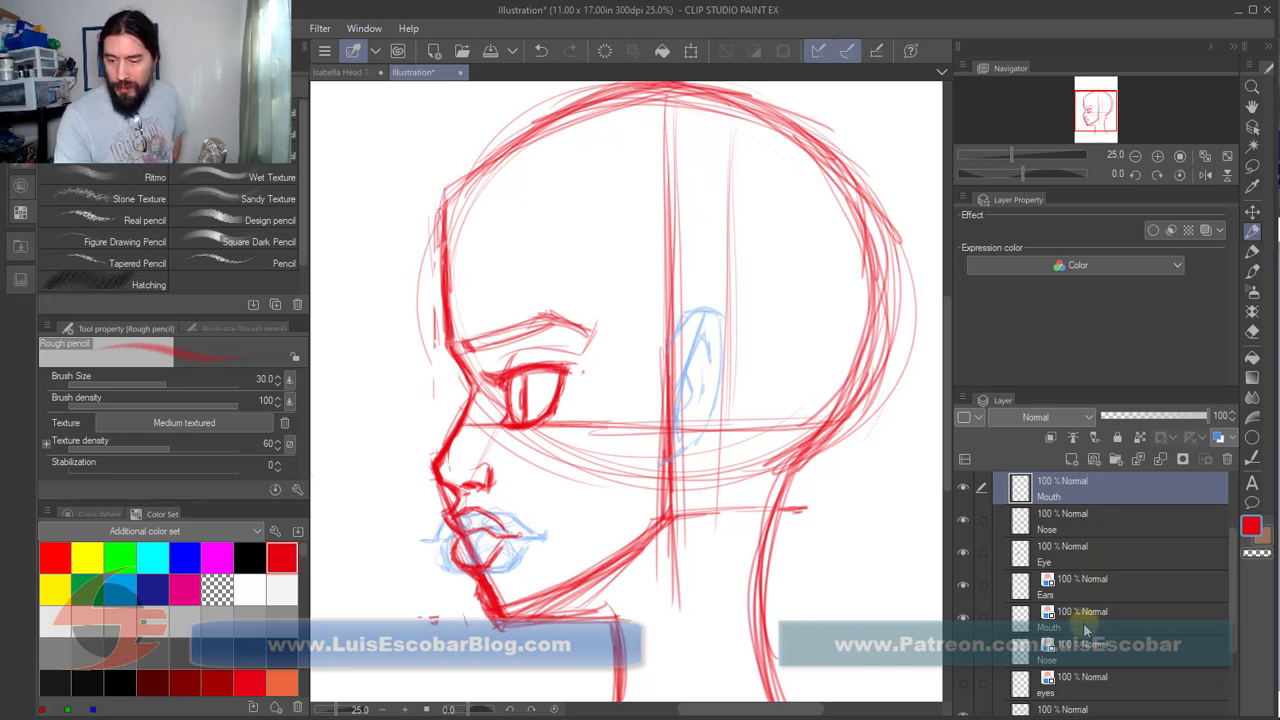
pyautogui.click(963, 613)
# Step: Turn on the blue layer colour for the Head layer, and draw the nose bridge in red on the new Nose layer
pyautogui.click(1099, 520)
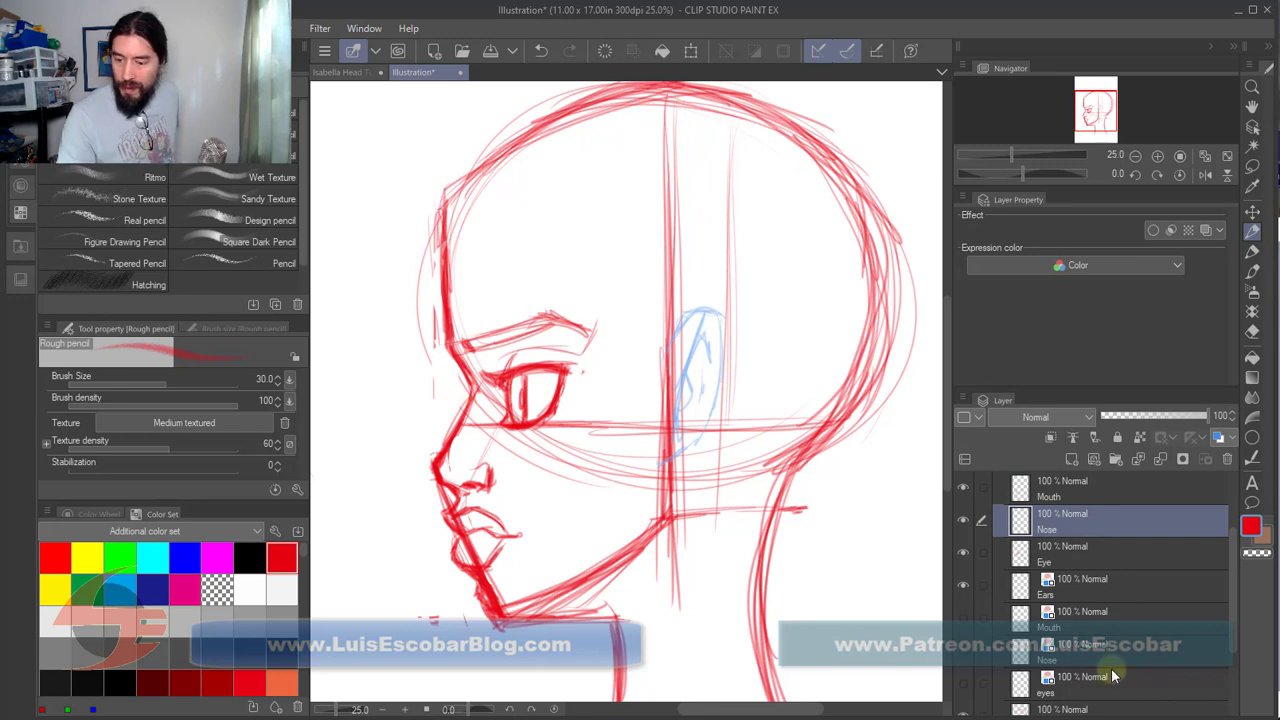
pyautogui.scroll(-1, 1233, 601)
pyautogui.scroll(-3, 1233, 601)
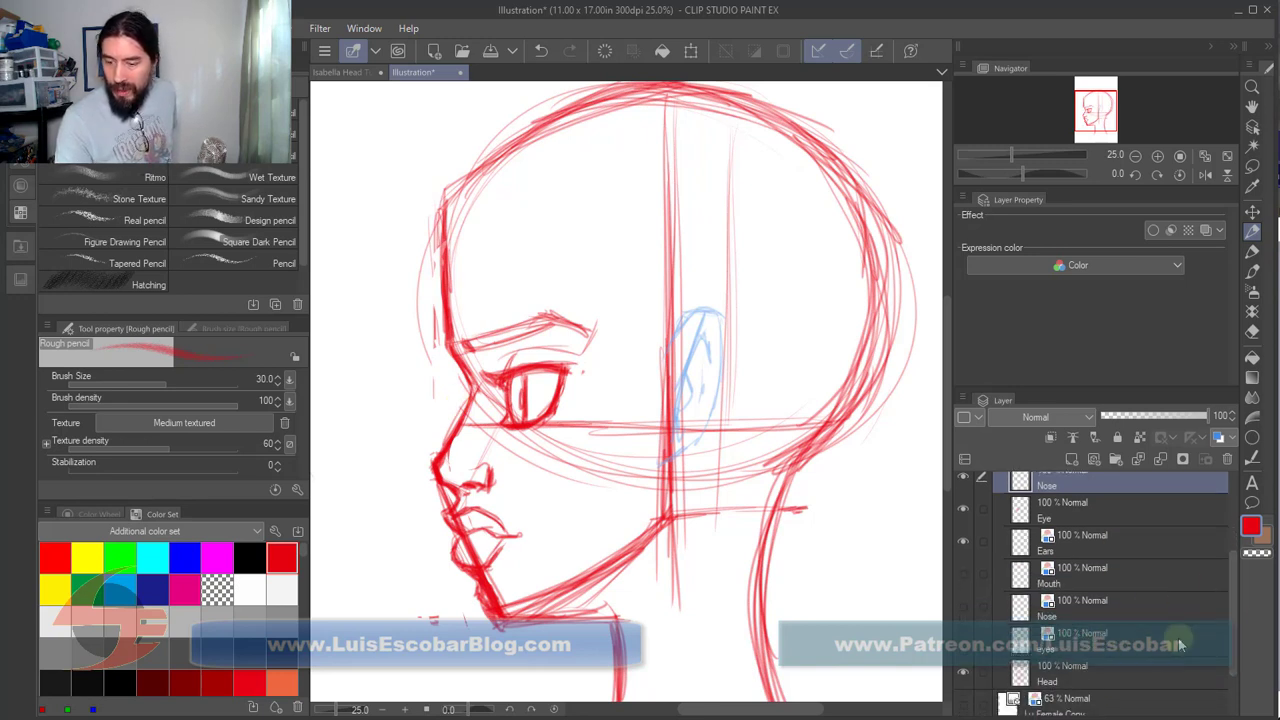
pyautogui.click(1150, 672)
pyautogui.click(1217, 438)
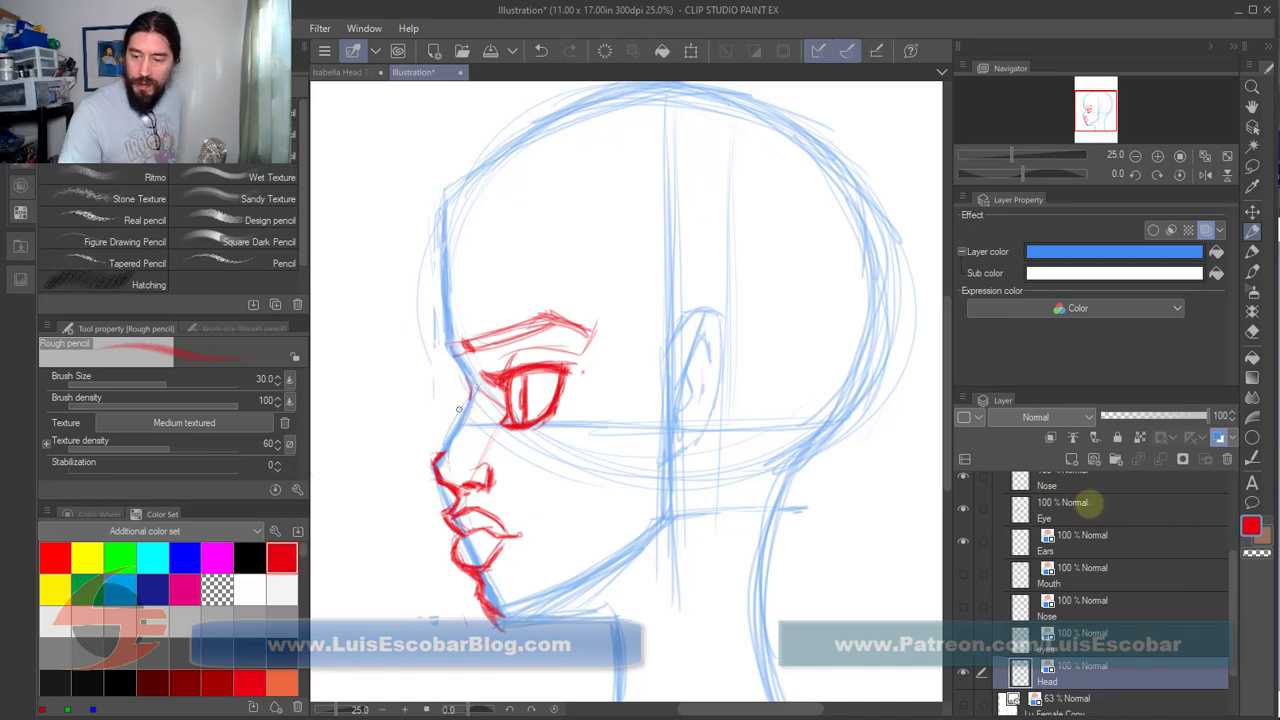
pyautogui.click(1108, 485)
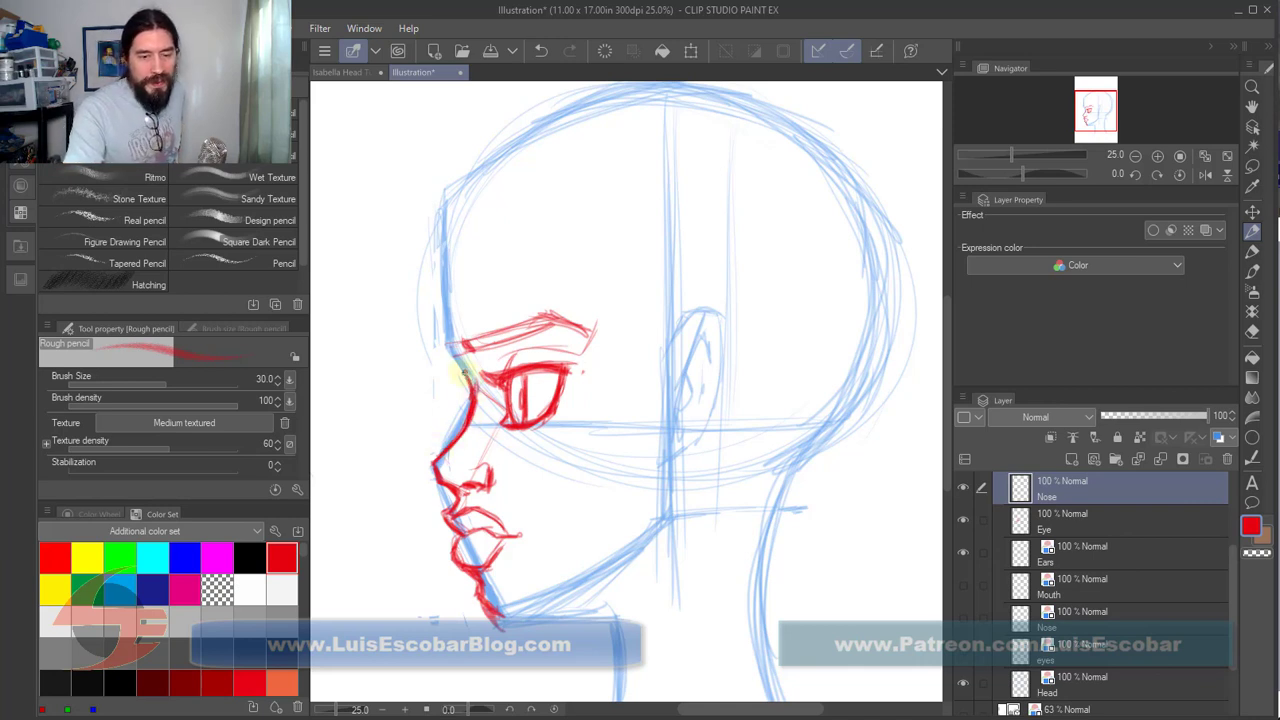
# Step: On the Head layer, redraw the forehead as a rounded slope from the brow into the skull, and reselect the red Nose layer
pyautogui.click(1124, 679)
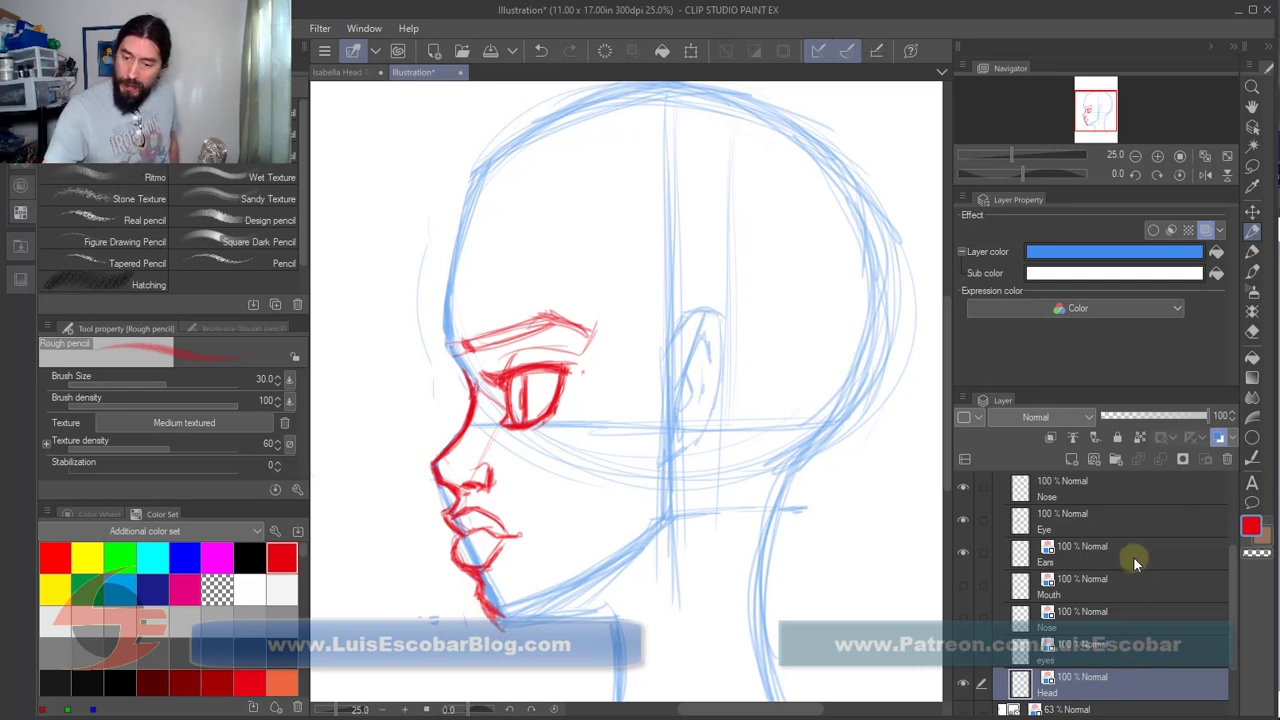
pyautogui.click(1125, 585)
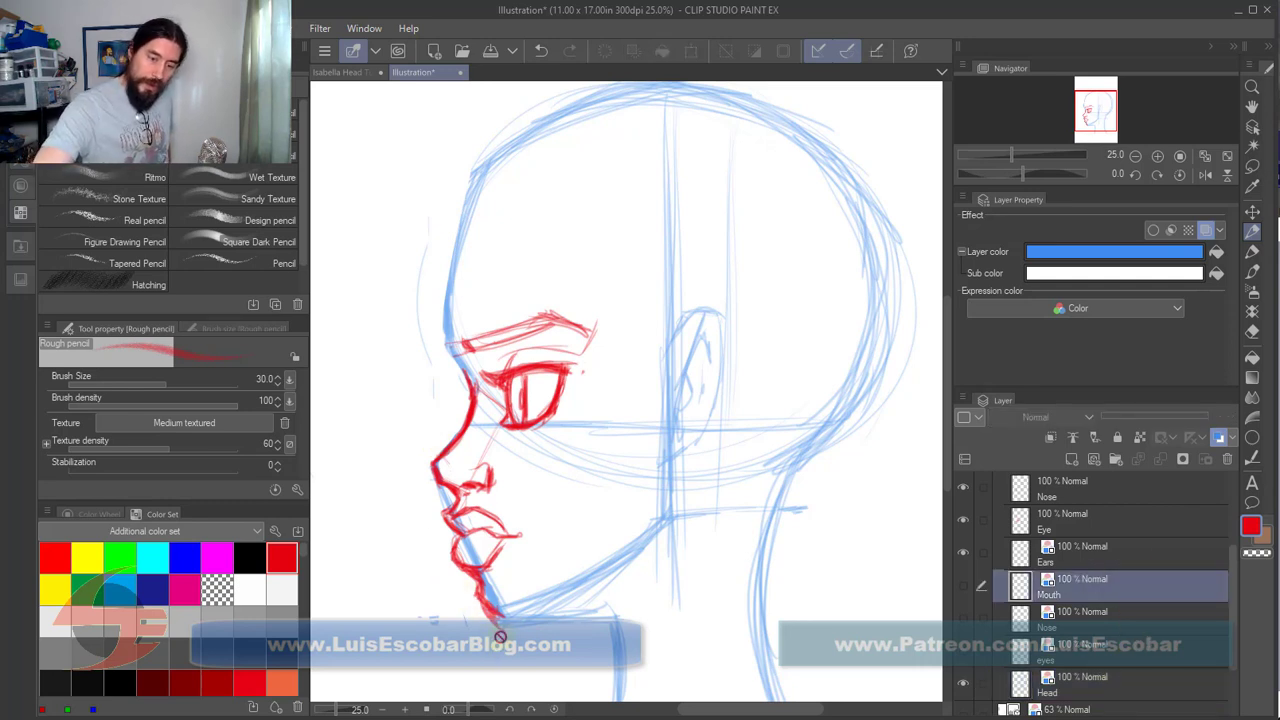
pyautogui.click(1140, 498)
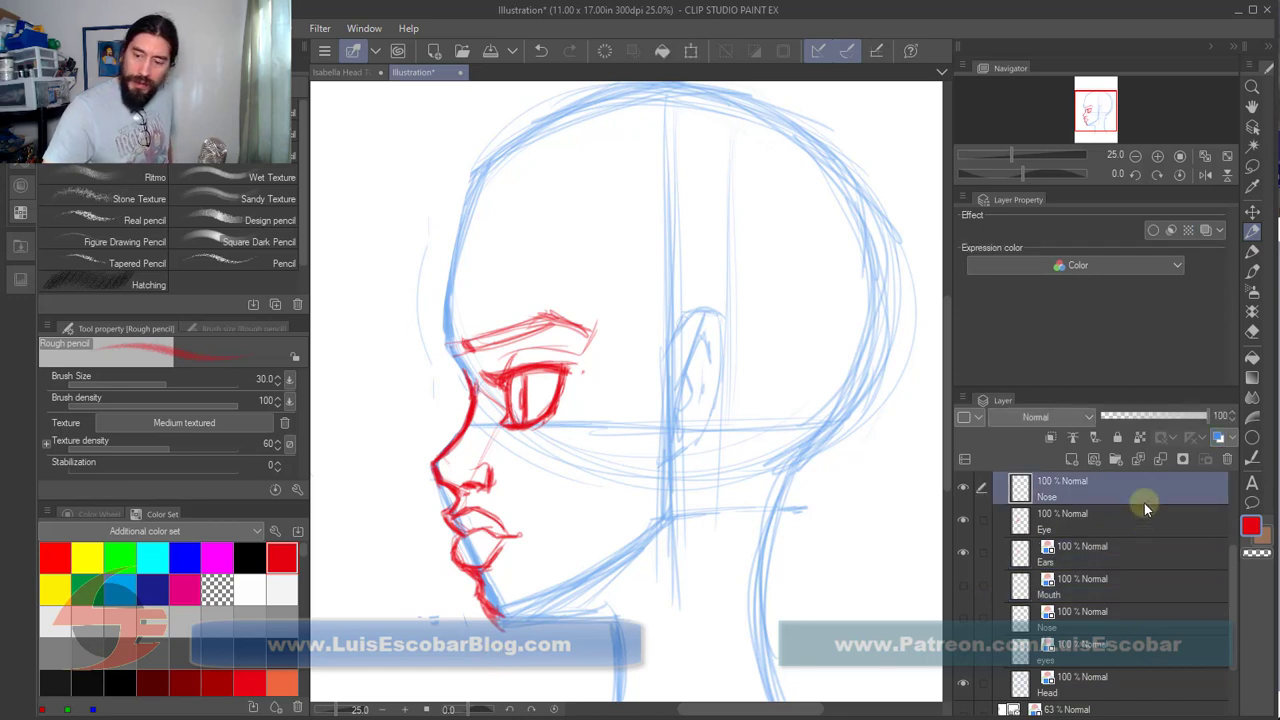
# Step: Refine the red chin contour on the Mouth layer and erase the Head layer's blue line behind the lips and chin
pyautogui.scroll(2, 1145, 510)
pyautogui.click(1160, 497)
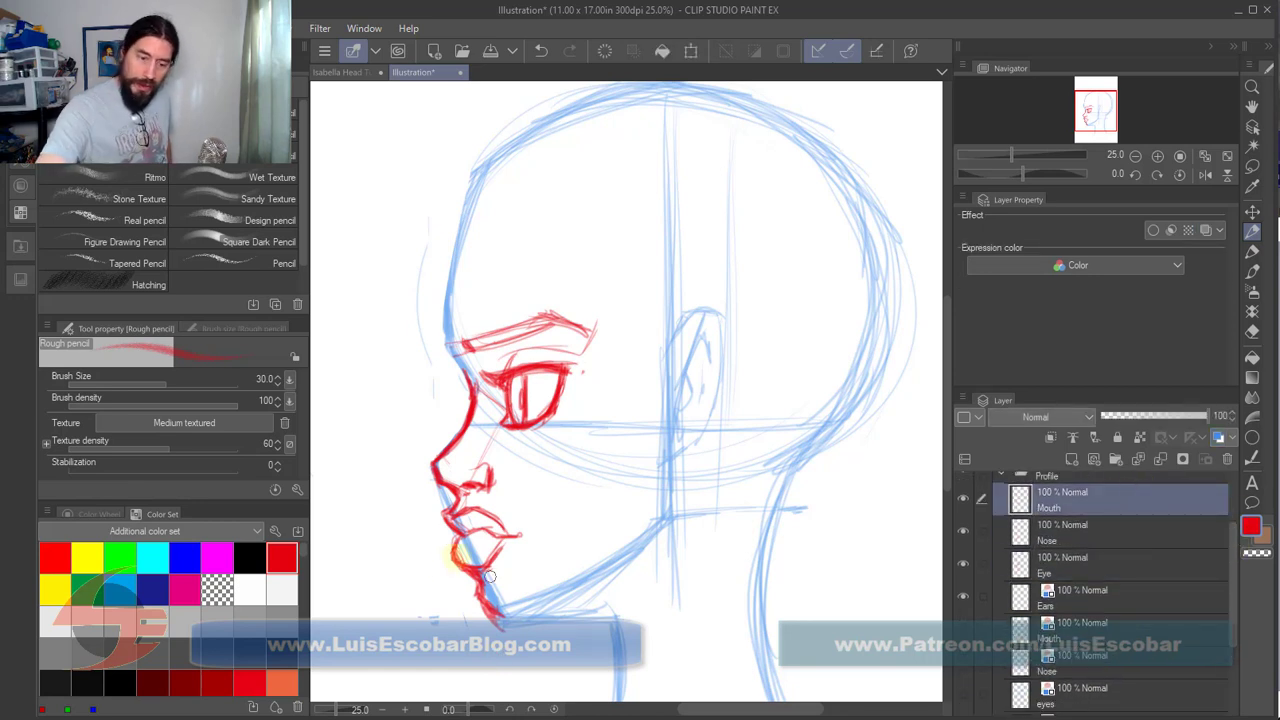
pyautogui.moveTo(490, 577); pyautogui.dragTo(488, 622)
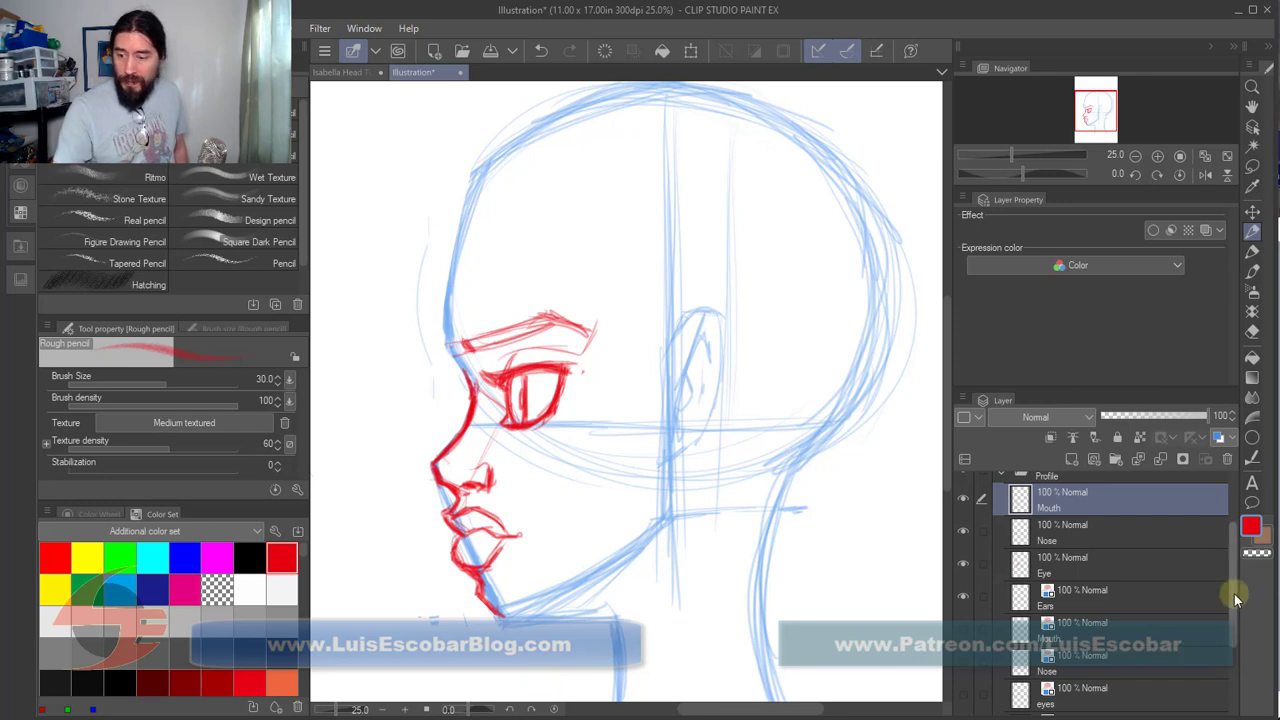
pyautogui.moveTo(1234, 593); pyautogui.dragTo(1233, 655)
pyautogui.click(1131, 626)
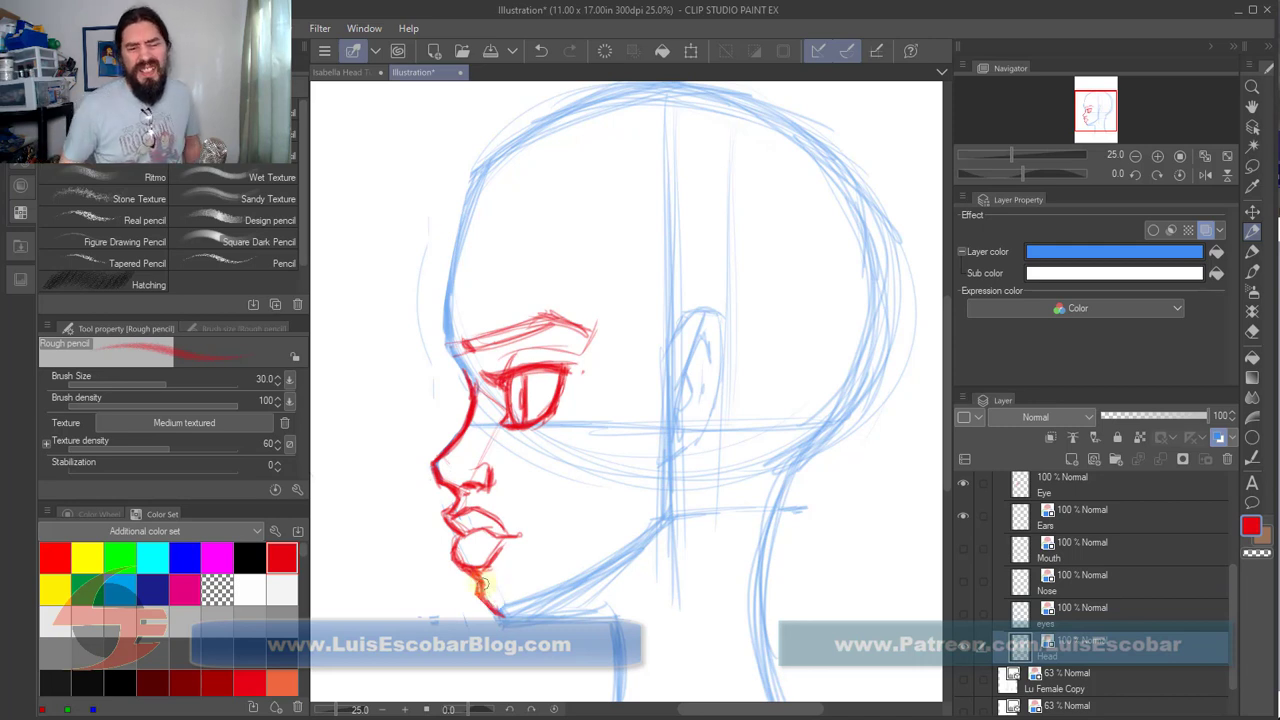
# Step: Delete the hidden blue Mouth, Nose and eyes guide layers from the Profile folder
pyautogui.click(1132, 549)
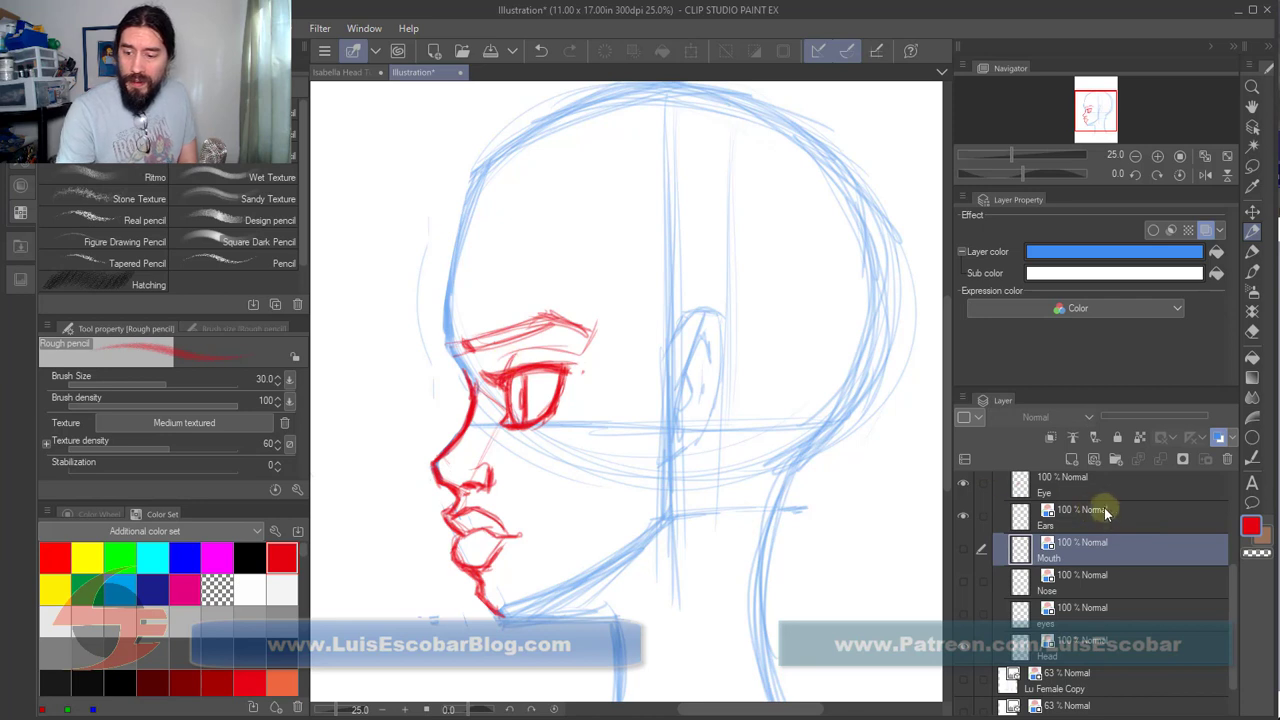
pyautogui.click(1228, 459)
pyautogui.click(780, 313)
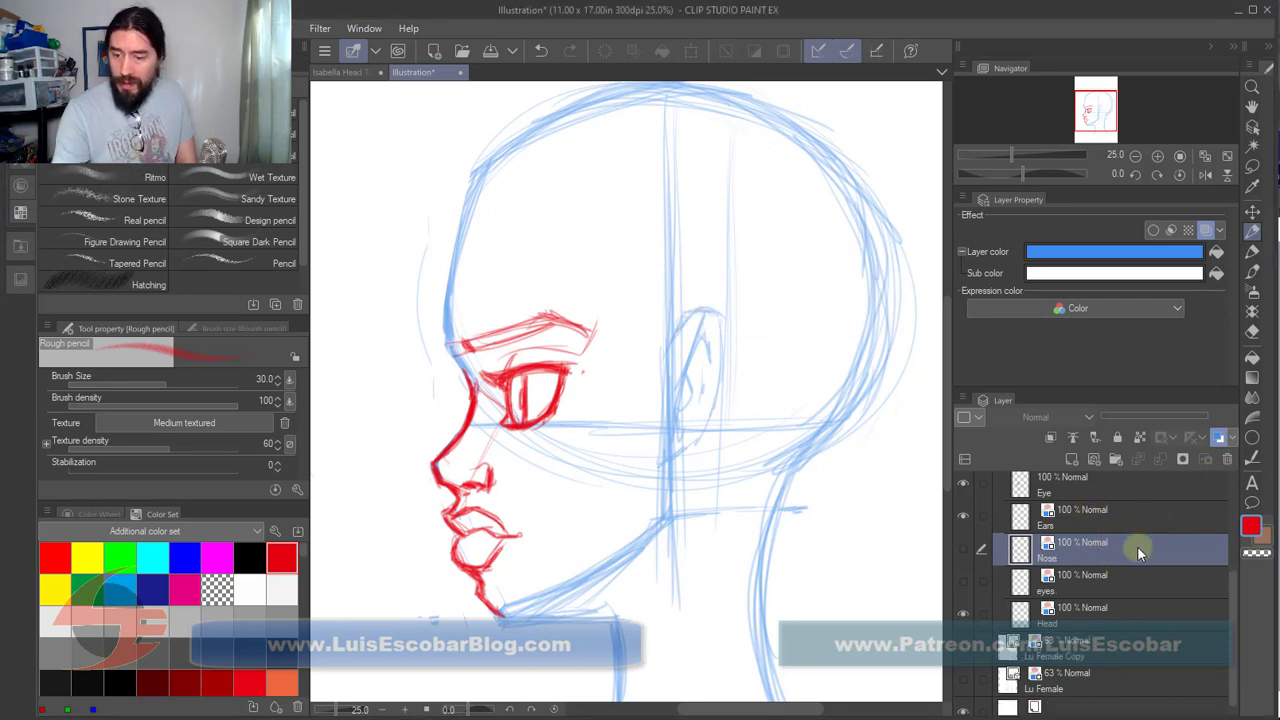
pyautogui.moveTo(1146, 548); pyautogui.dragTo(1220, 465)
pyautogui.moveTo(1132, 566); pyautogui.dragTo(1226, 460)
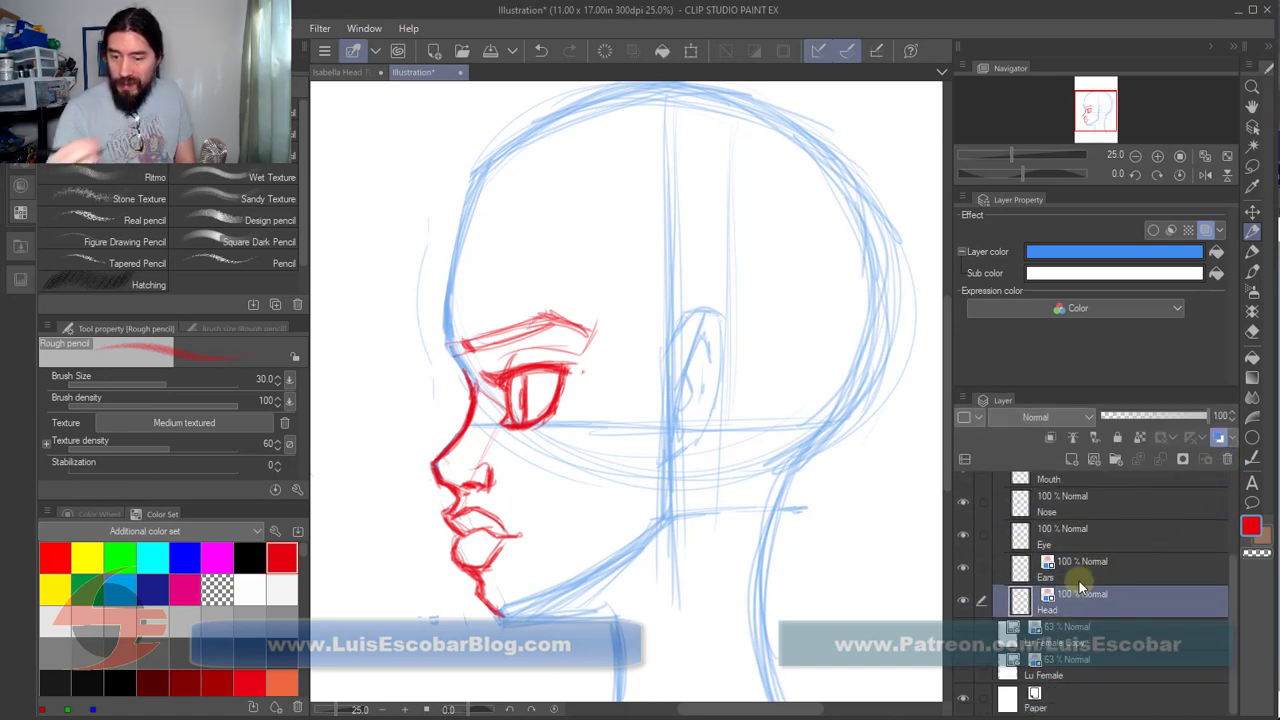
# Step: Turn off the blue layer colour for the Profile folder's Head layer
pyautogui.scroll(2, 1230, 559)
pyautogui.click(1156, 516)
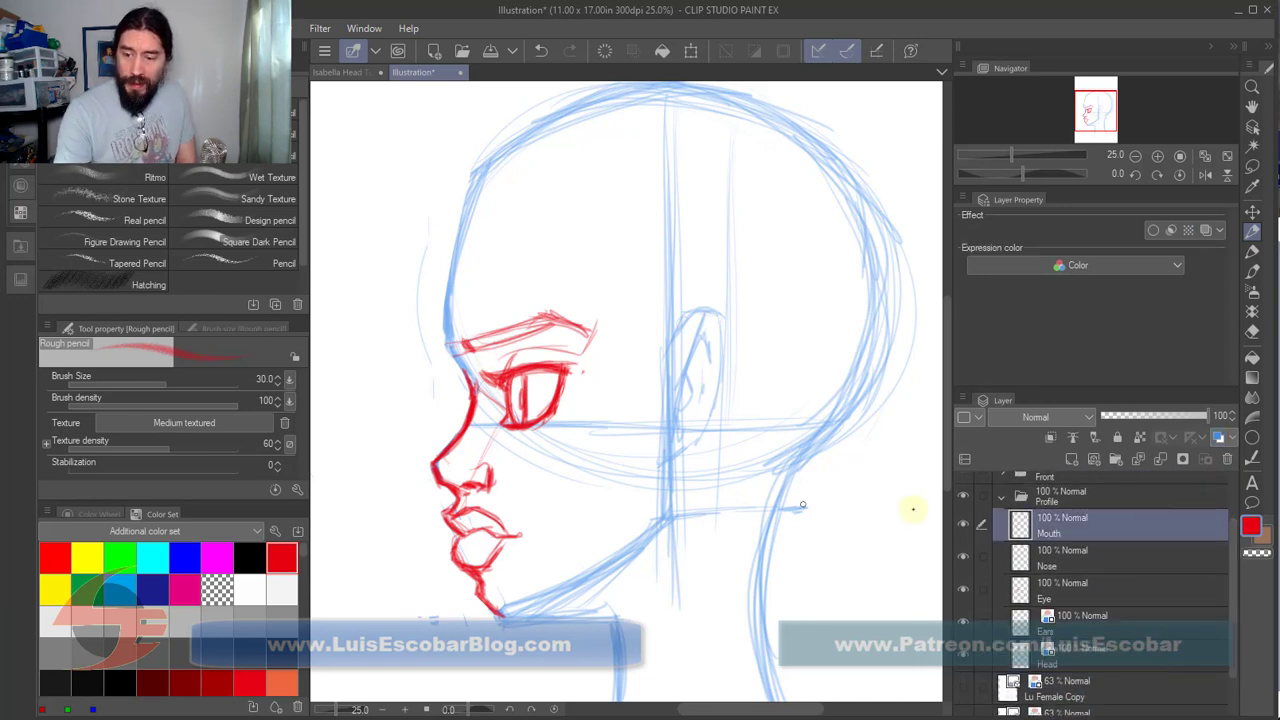
pyautogui.click(1109, 590)
pyautogui.click(1109, 655)
pyautogui.click(1219, 437)
# Step: Draw the profile ear's outer rim and inner folds in red on a new raster layer above Mouth
pyautogui.click(1091, 525)
pyautogui.click(1071, 460)
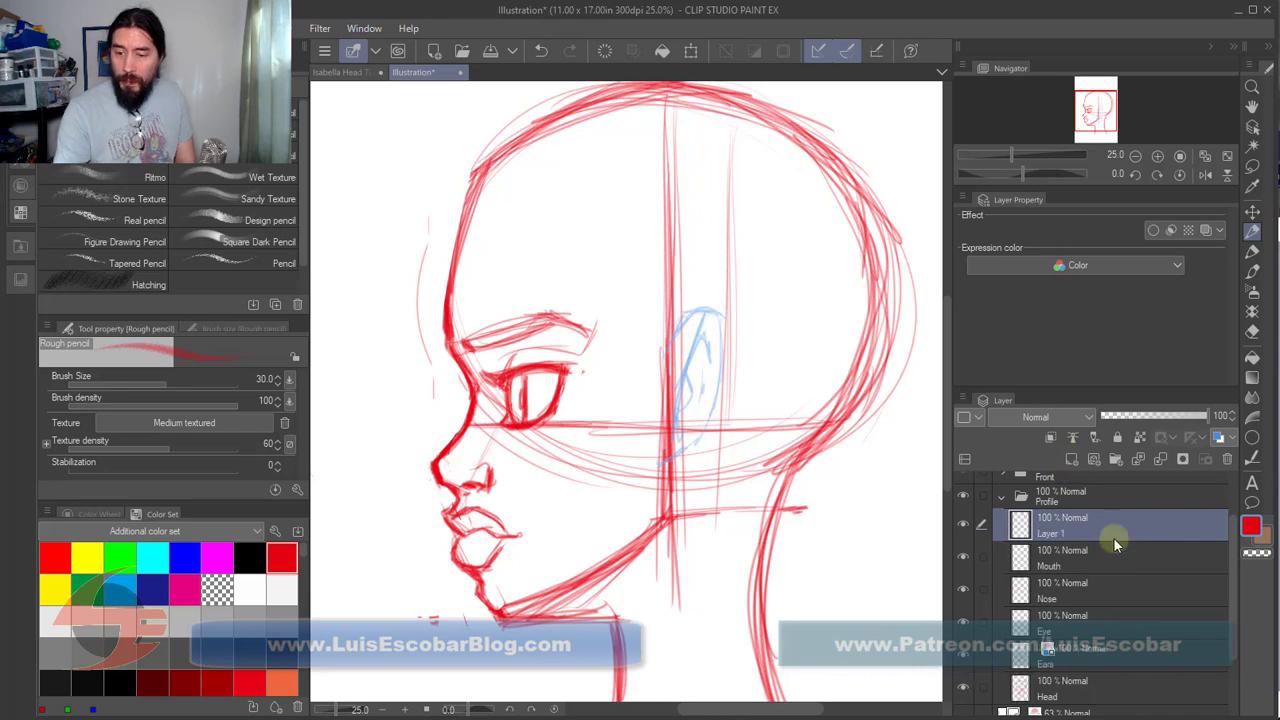
pyautogui.moveTo(682, 314)
pyautogui.mouseDown()
pyautogui.moveTo(746, 310)
pyautogui.moveTo(753, 388)
pyautogui.moveTo(682, 454)
pyautogui.moveTo(703, 444)
pyautogui.moveTo(770, 312)
pyautogui.moveTo(680, 339)
pyautogui.moveTo(695, 315)
pyautogui.moveTo(740, 313)
pyautogui.moveTo(757, 336)
pyautogui.moveTo(726, 448)
pyautogui.moveTo(674, 459)
pyautogui.moveTo(691, 462)
pyautogui.moveTo(737, 424)
pyautogui.moveTo(715, 449)
pyautogui.moveTo(718, 332)
pyautogui.moveTo(702, 333)
pyautogui.moveTo(701, 403)
pyautogui.moveTo(727, 351)
pyautogui.moveTo(725, 384)
pyautogui.mouseUp()
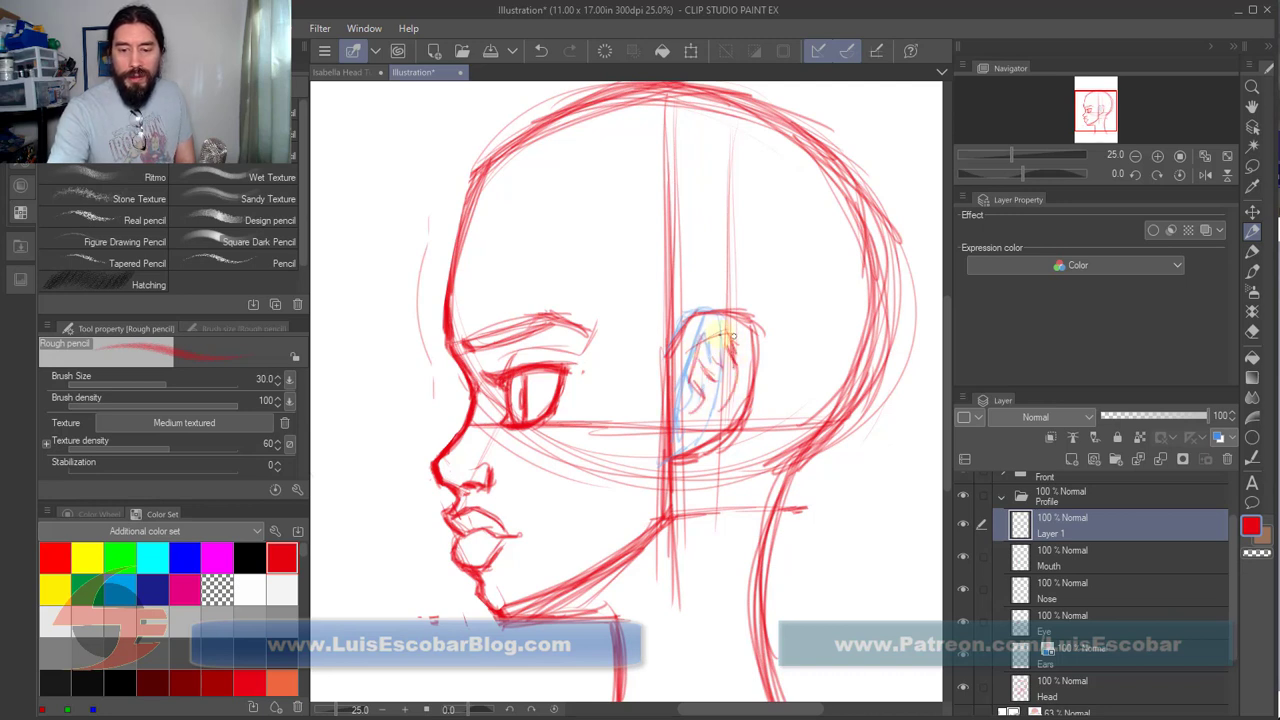
pyautogui.moveTo(731, 337)
pyautogui.mouseDown()
pyautogui.moveTo(691, 353)
pyautogui.moveTo(699, 410)
pyautogui.moveTo(686, 325)
pyautogui.moveTo(746, 316)
pyautogui.moveTo(744, 403)
pyautogui.moveTo(678, 460)
pyautogui.moveTo(721, 448)
pyautogui.moveTo(662, 482)
pyautogui.mouseUp()
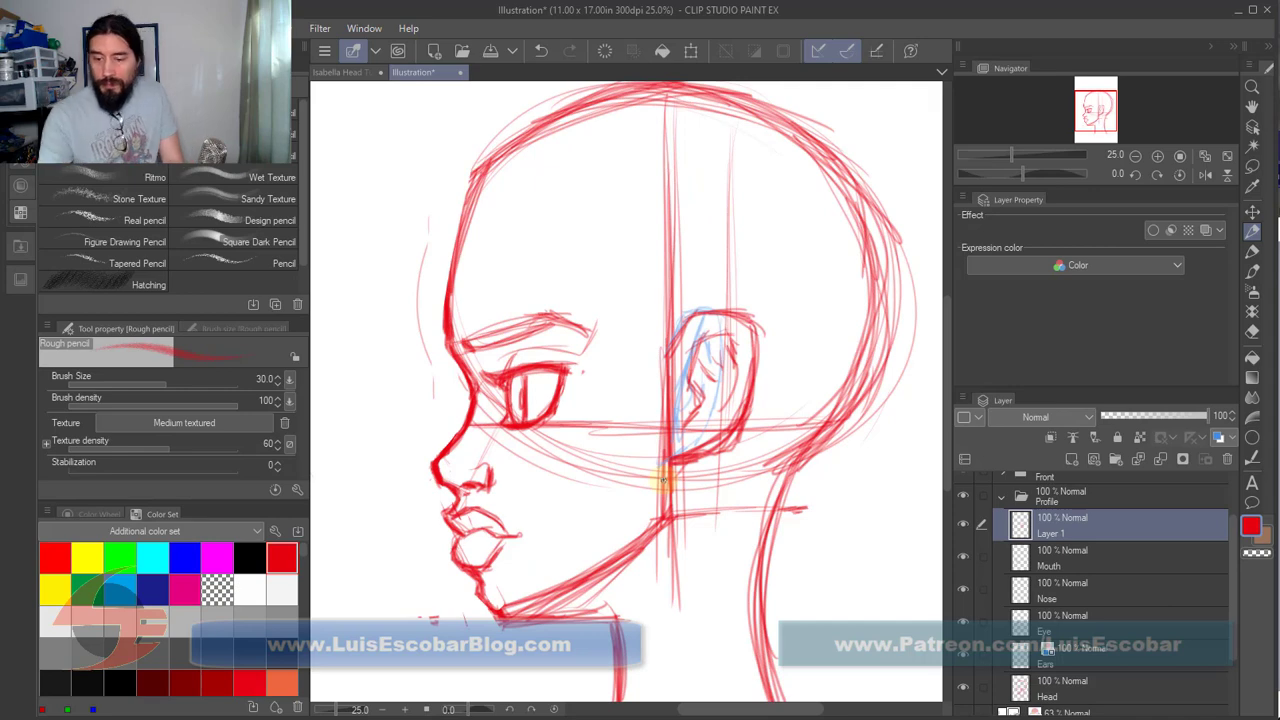
# Step: Compare the Profile, Front and 3/4 head drawings one at a time, ending with only the 3/4 folder shown
pyautogui.click(1001, 497)
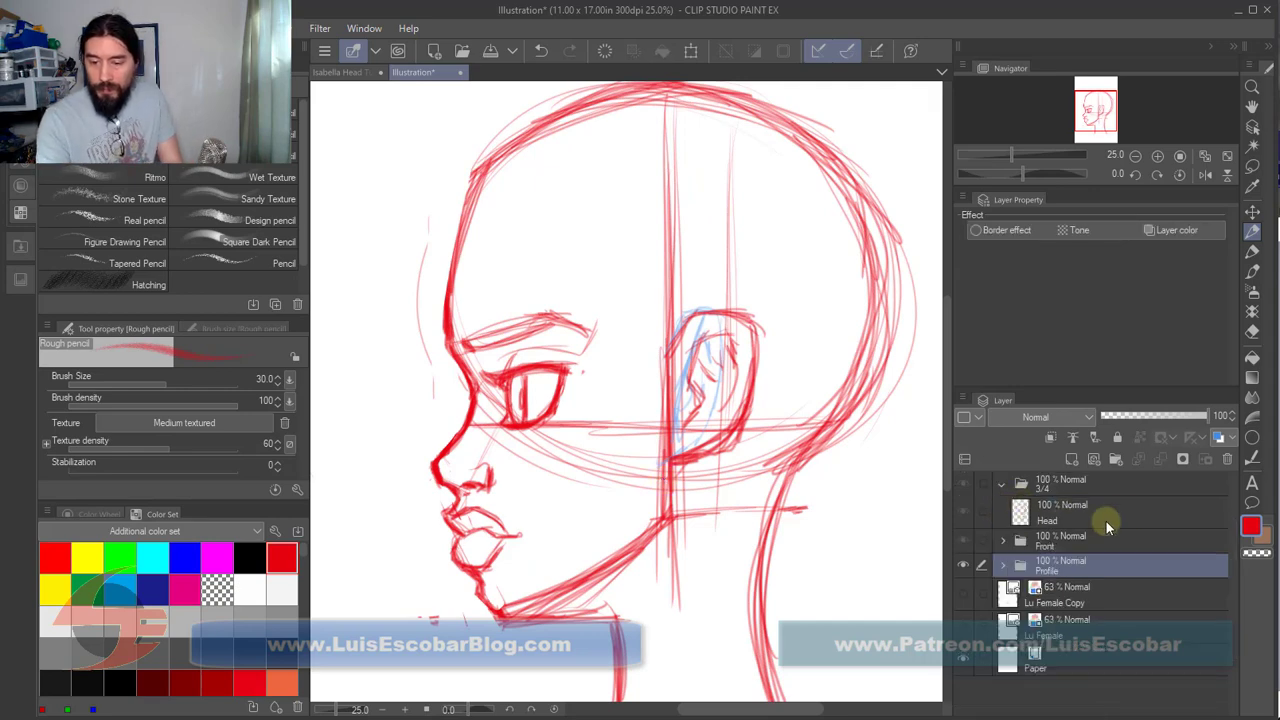
pyautogui.click(1089, 545)
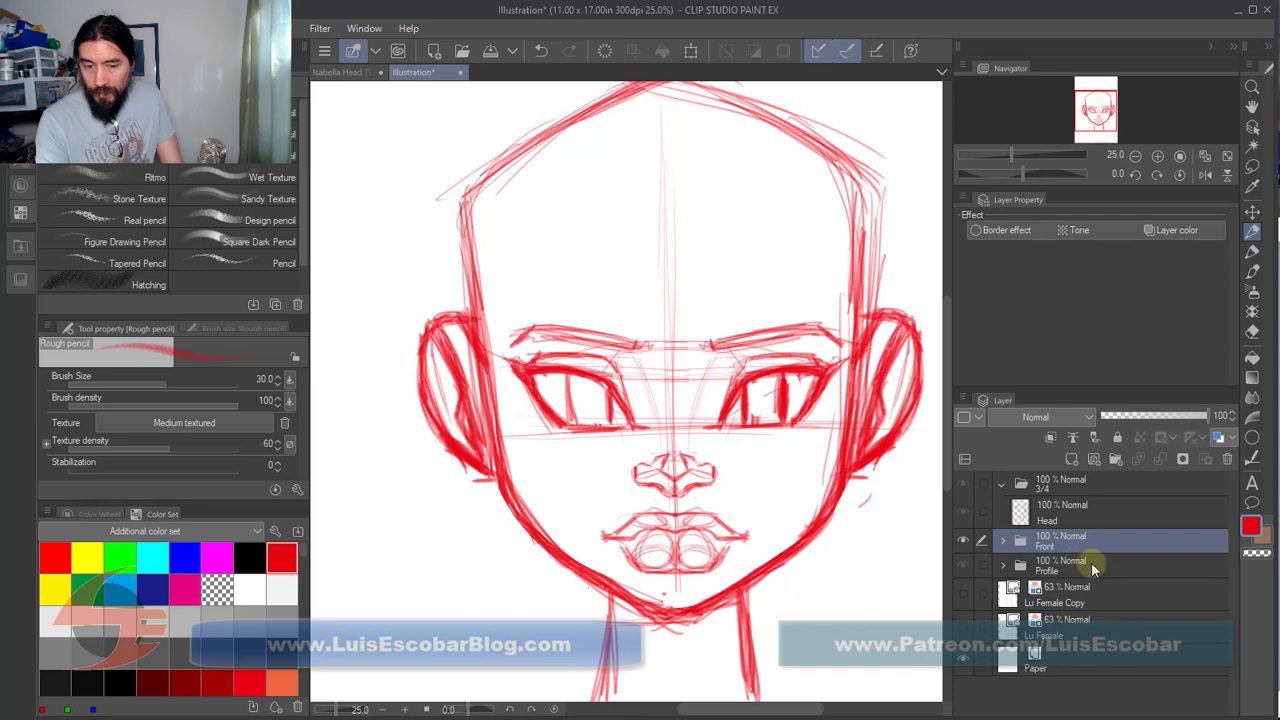
pyautogui.click(1091, 559)
pyautogui.click(1098, 540)
pyautogui.click(1109, 486)
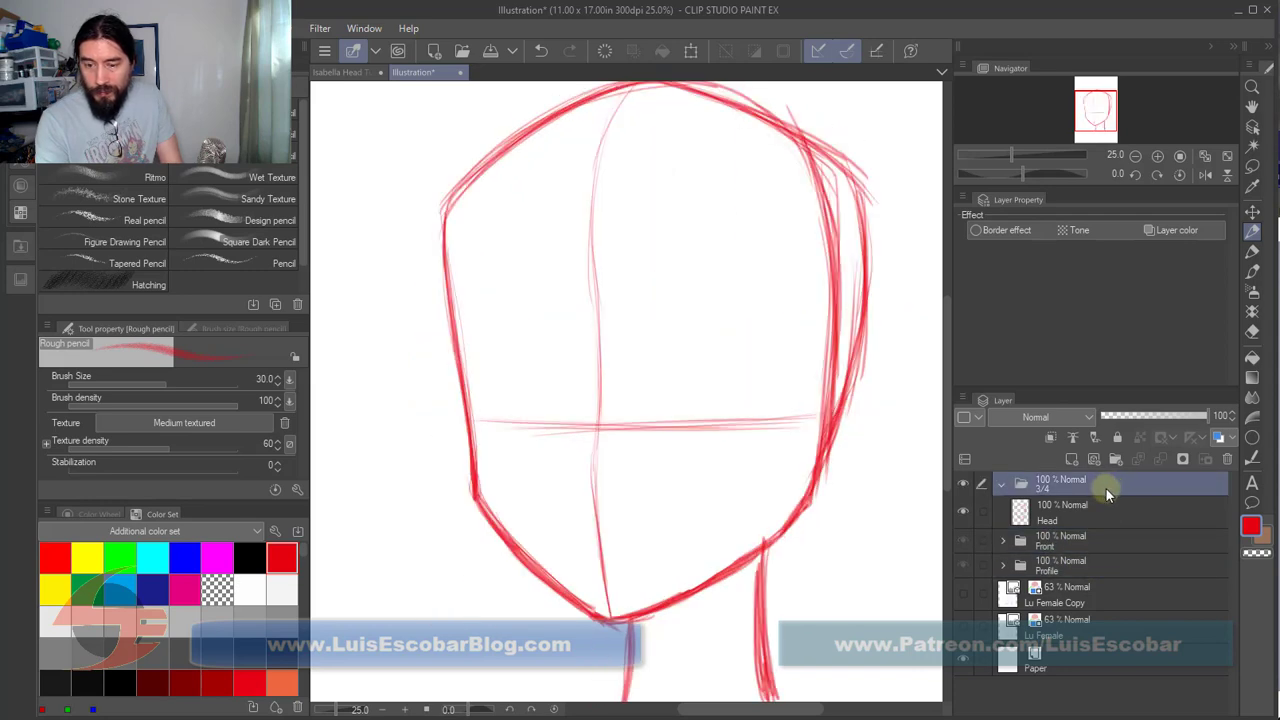
pyautogui.click(1002, 487)
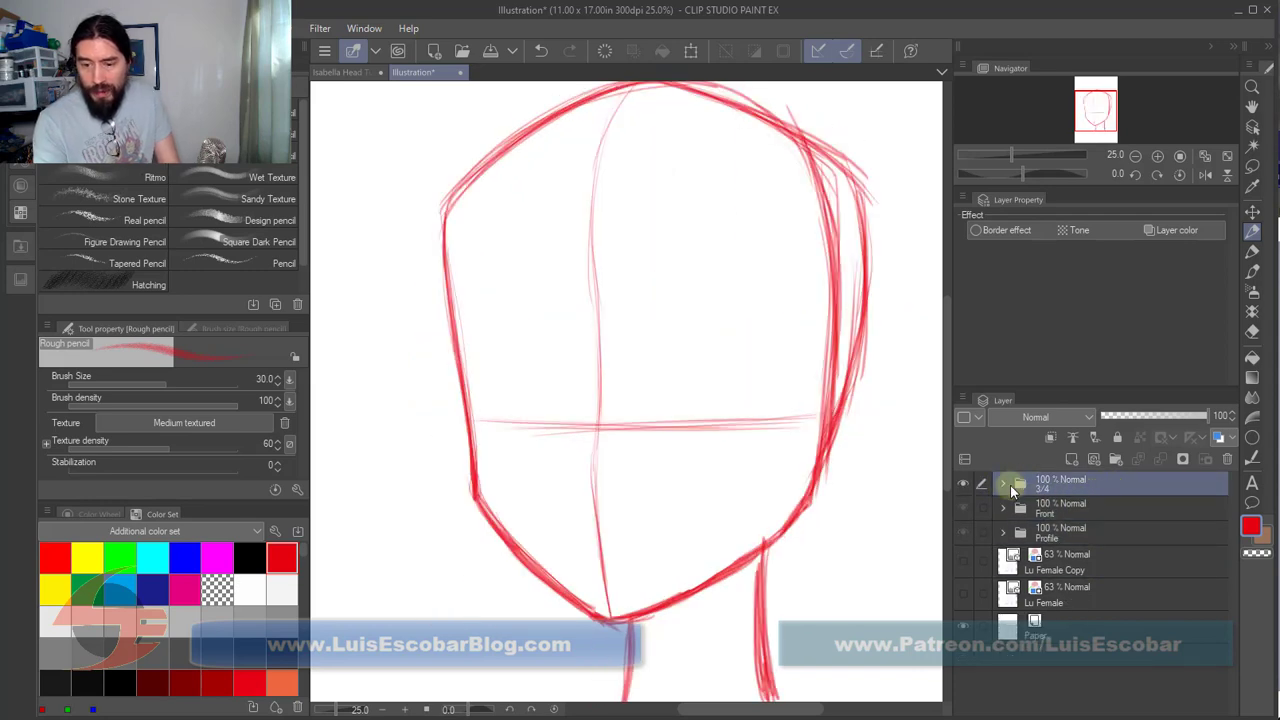
pyautogui.click(1004, 485)
pyautogui.click(1089, 541)
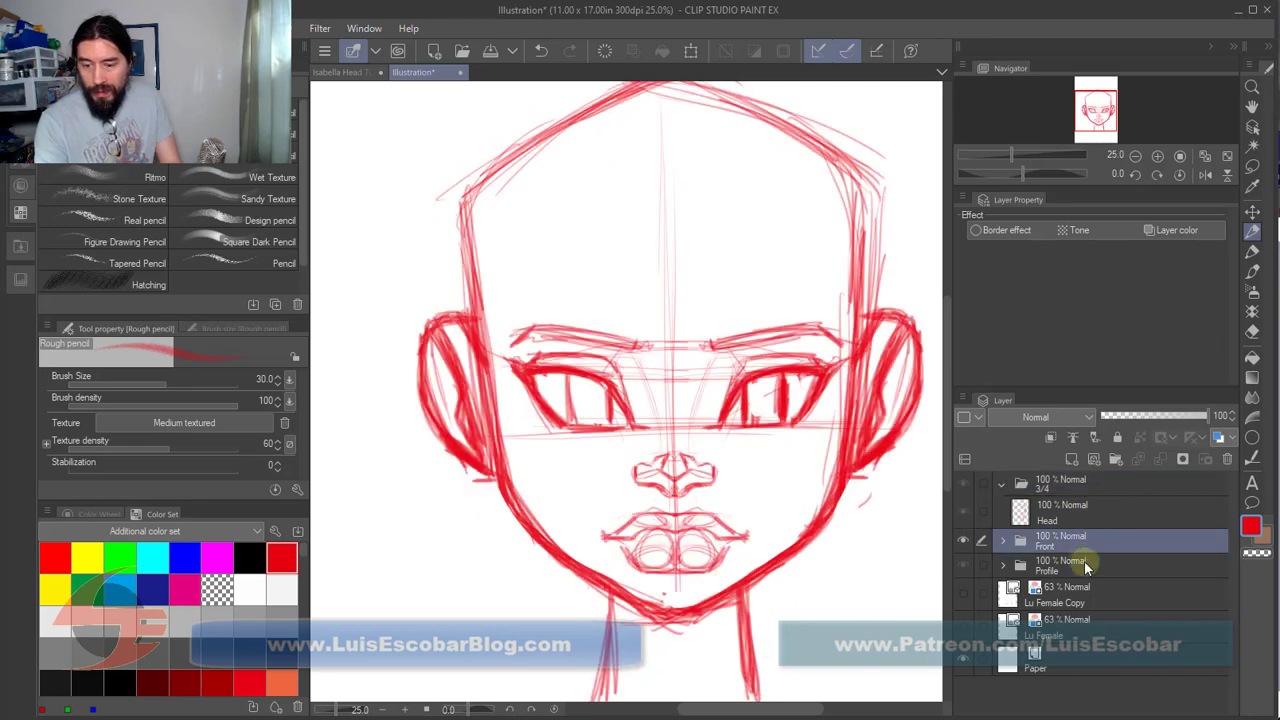
pyautogui.click(1090, 563)
pyautogui.click(1097, 509)
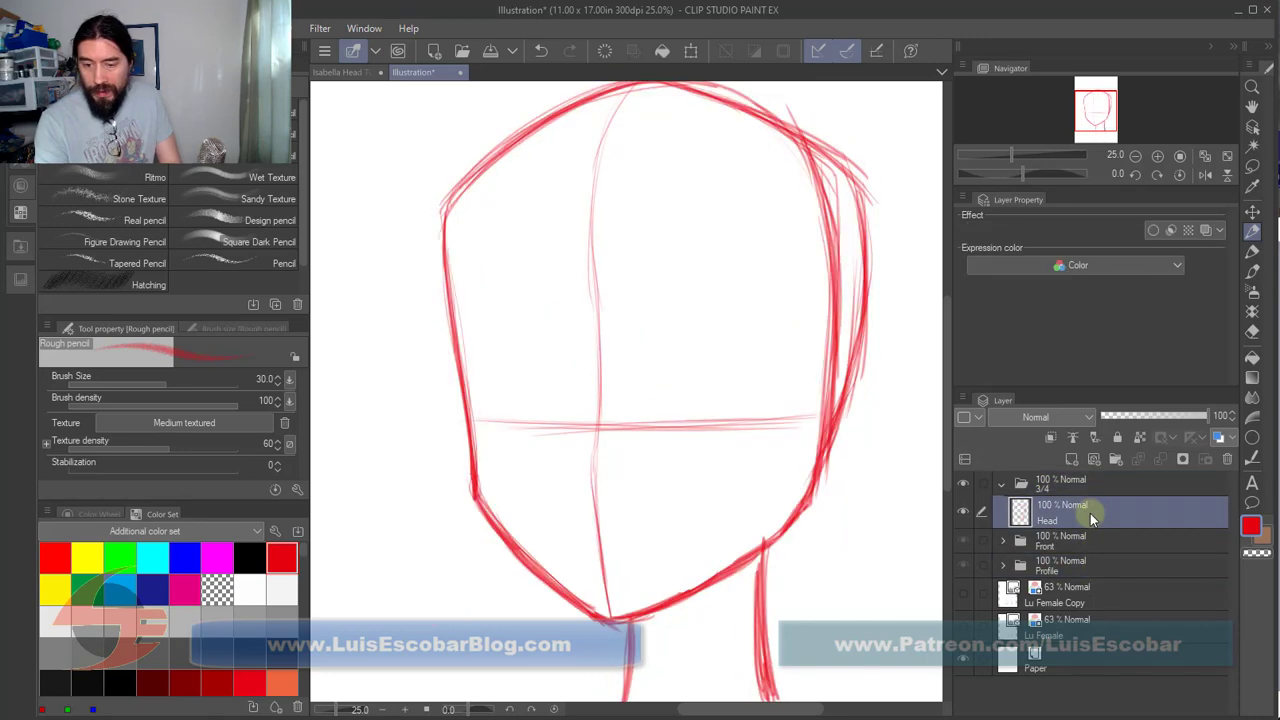
pyautogui.click(1003, 483)
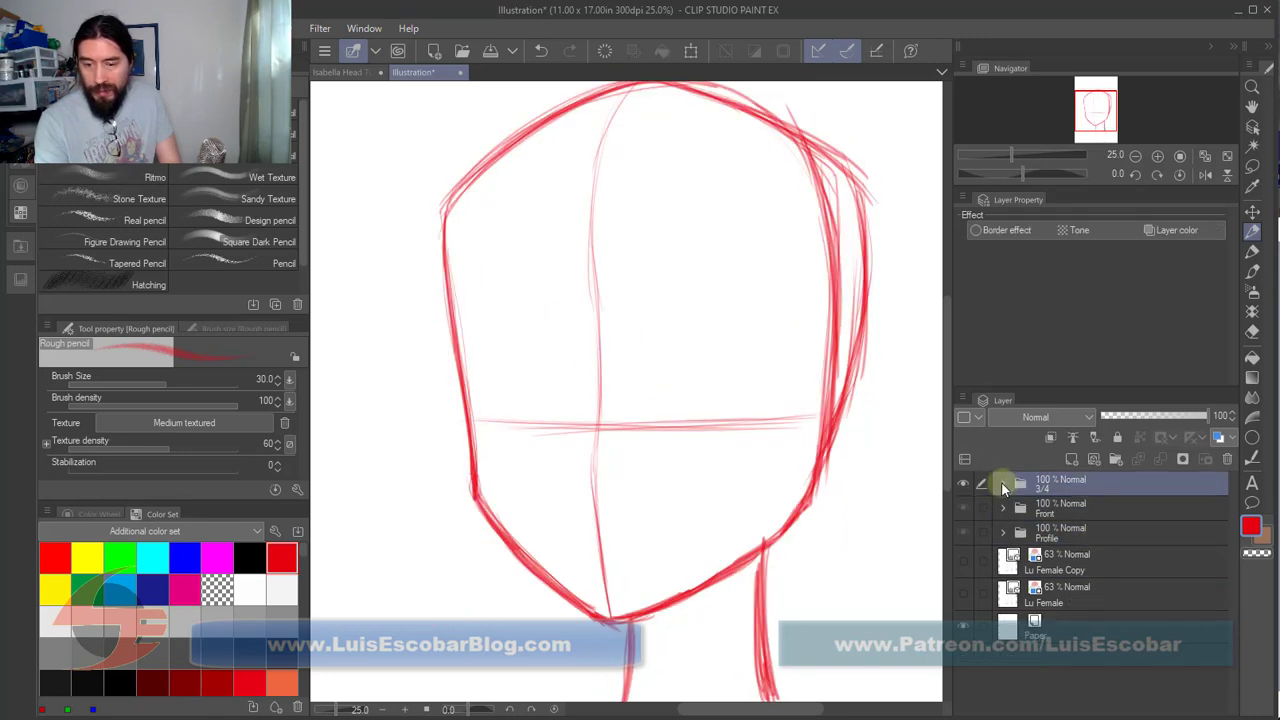
pyautogui.click(1002, 484)
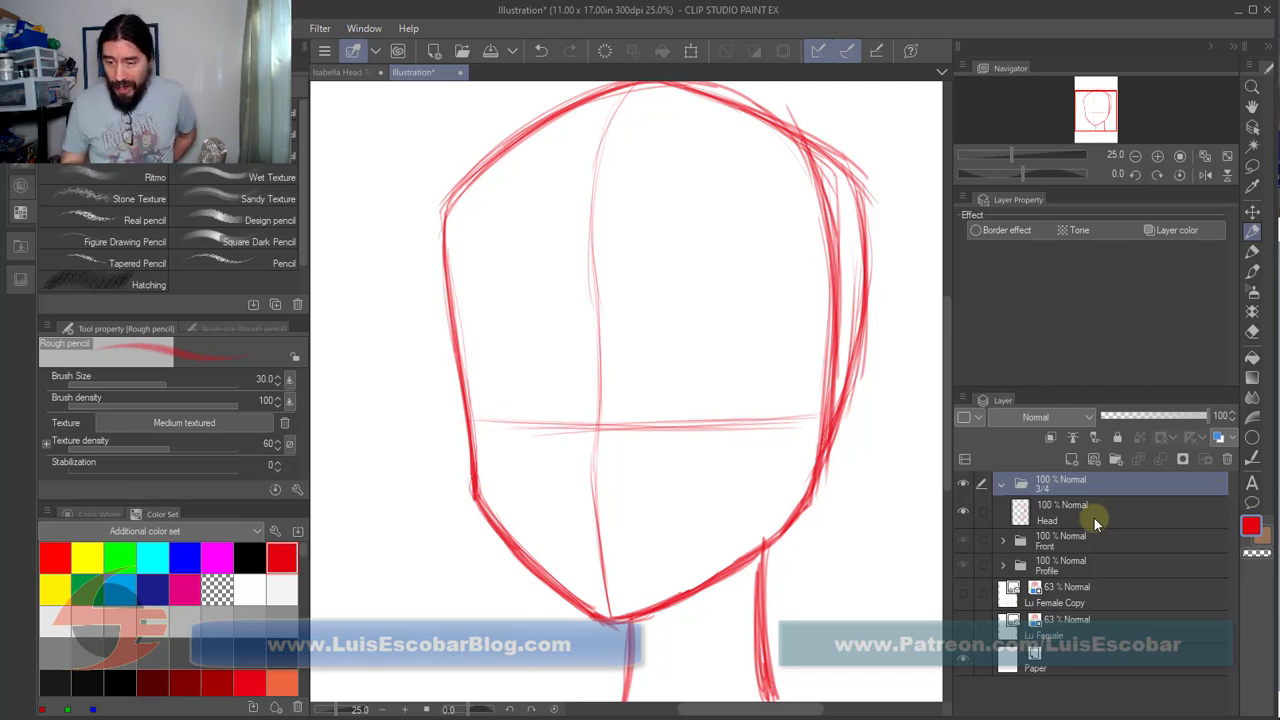
# Step: Undo the profile ear and its layer, the Head colour change and the deletion of the blue guide layers
pyautogui.click(1003, 565)
pyautogui.moveTo(1233, 551); pyautogui.dragTo(1218, 617)
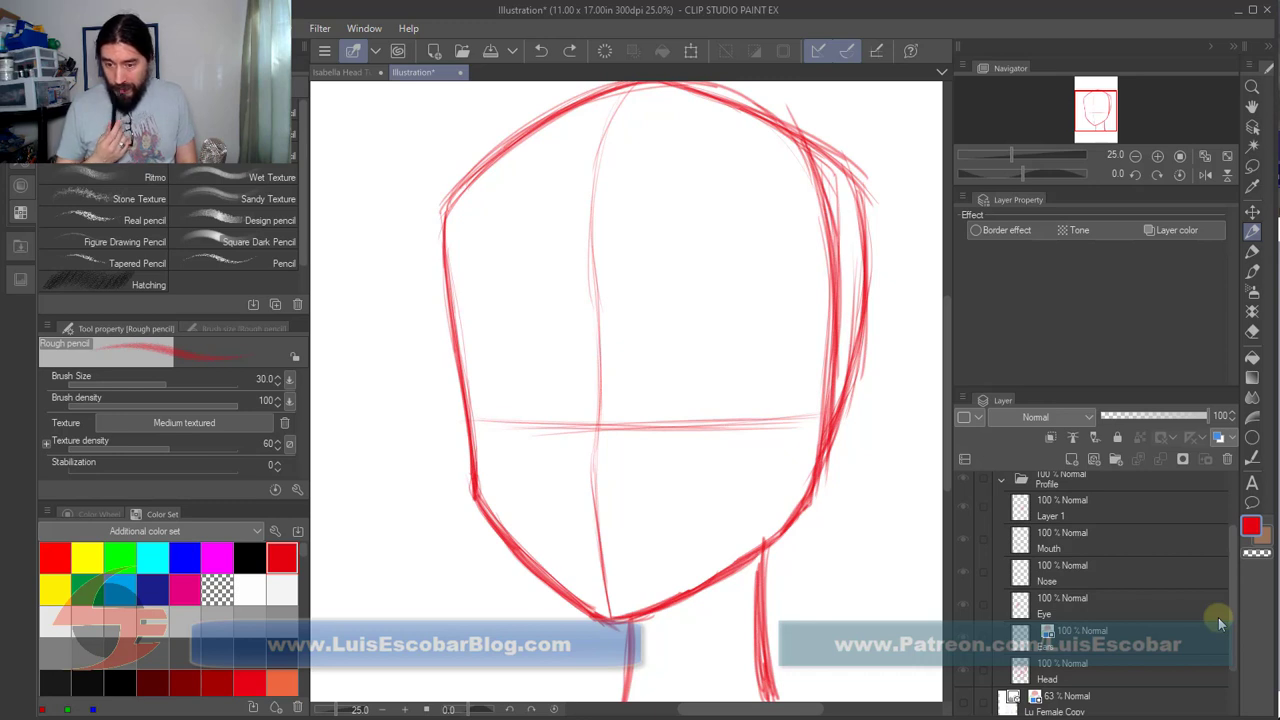
pyautogui.moveTo(1233, 614); pyautogui.dragTo(1223, 531)
pyautogui.click(1150, 514)
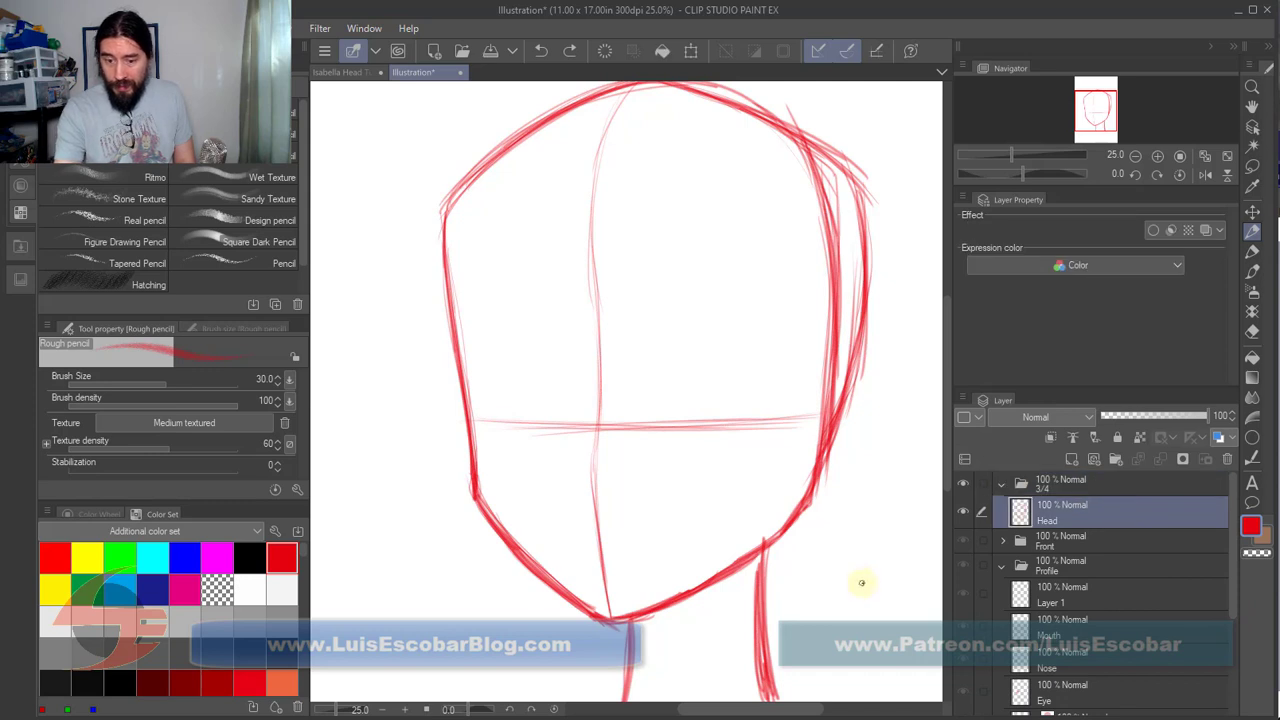
pyautogui.hotkey('ctrl', 'z')
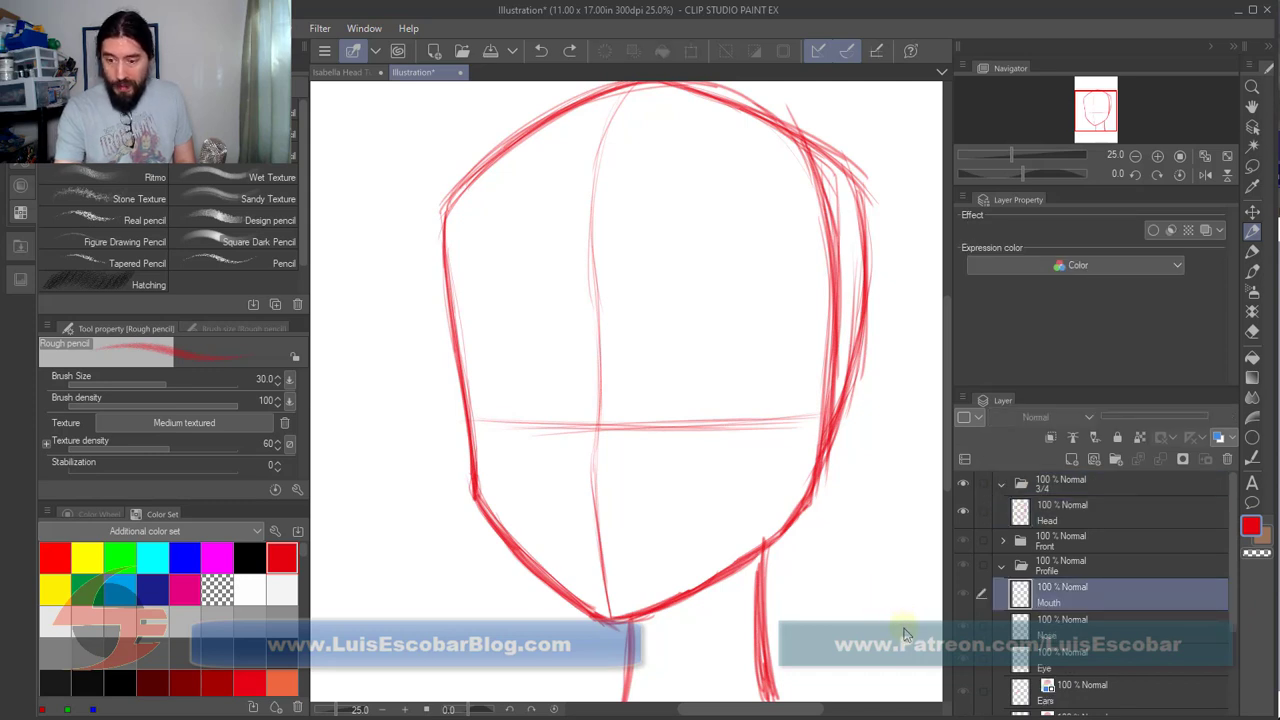
pyautogui.hotkey('ctrl', 'z')
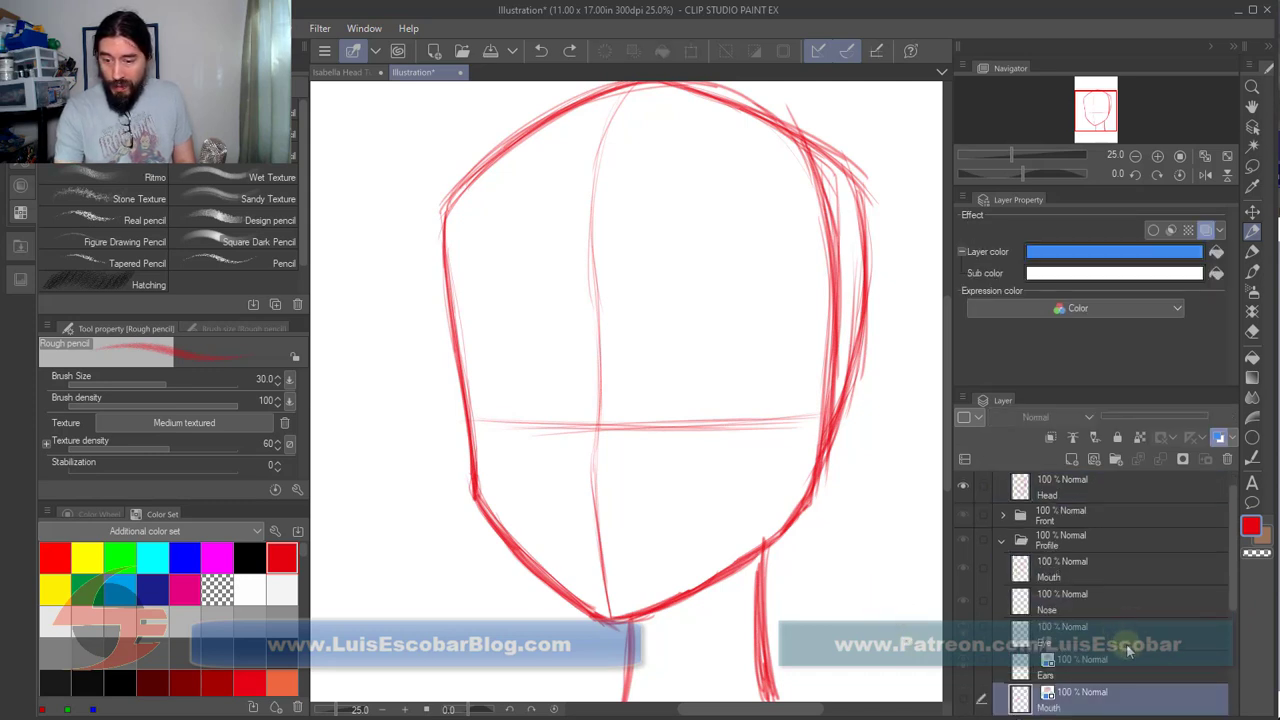
# Step: Move the blue Ears, Mouth, Nose and eyes layers from the Profile folder into the 3/4 folder above Head
pyautogui.moveTo(1233, 604); pyautogui.dragTo(1225, 656)
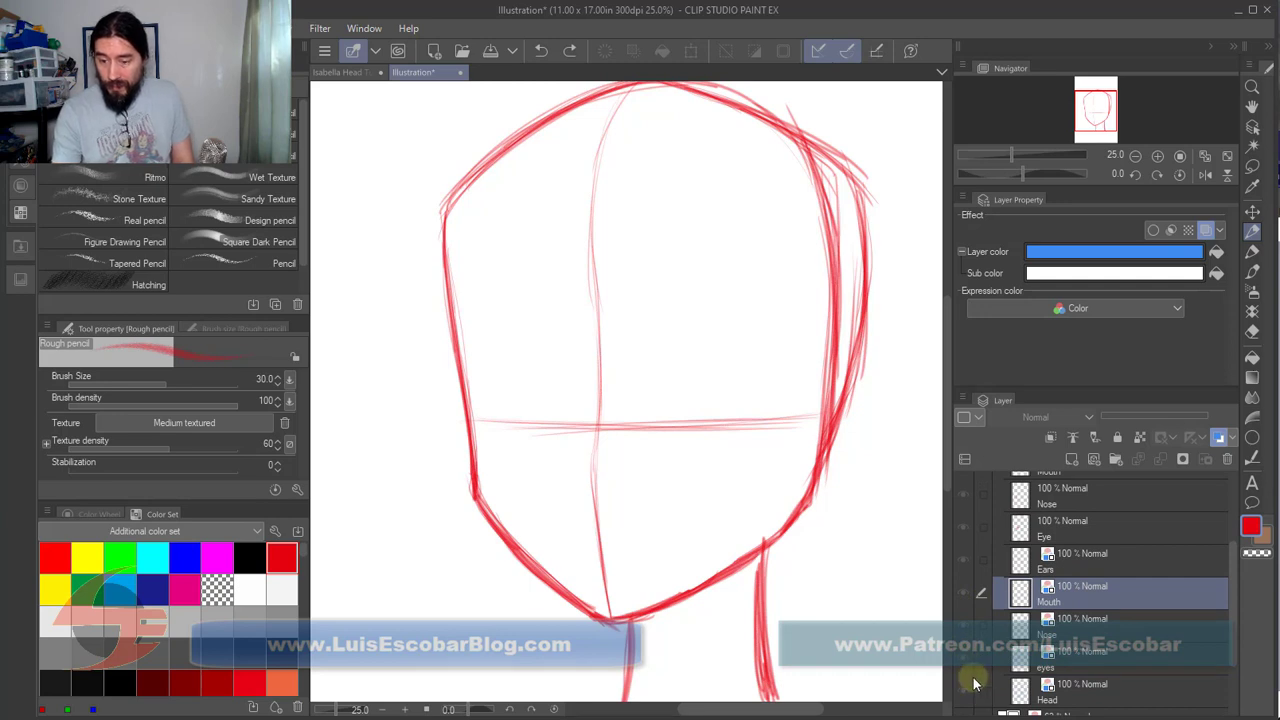
pyautogui.click(1164, 570)
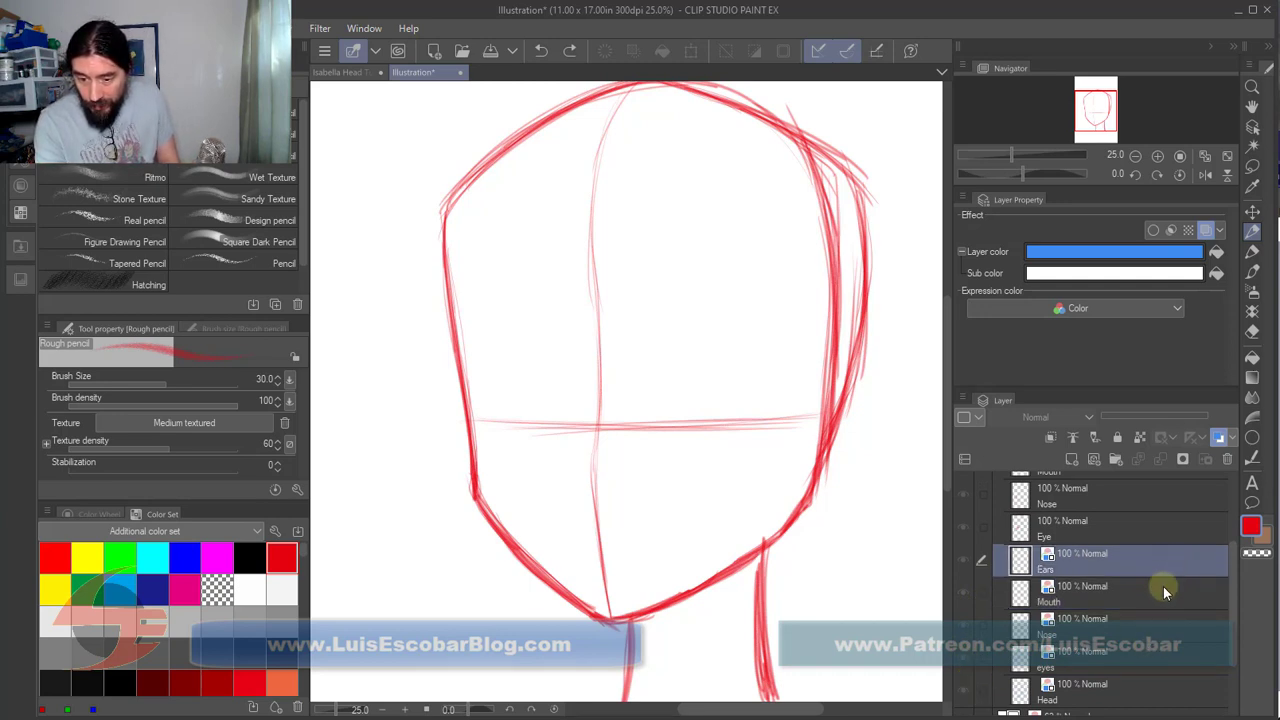
pyautogui.keyDown('shift'); pyautogui.click(1159, 656); pyautogui.keyUp('shift')
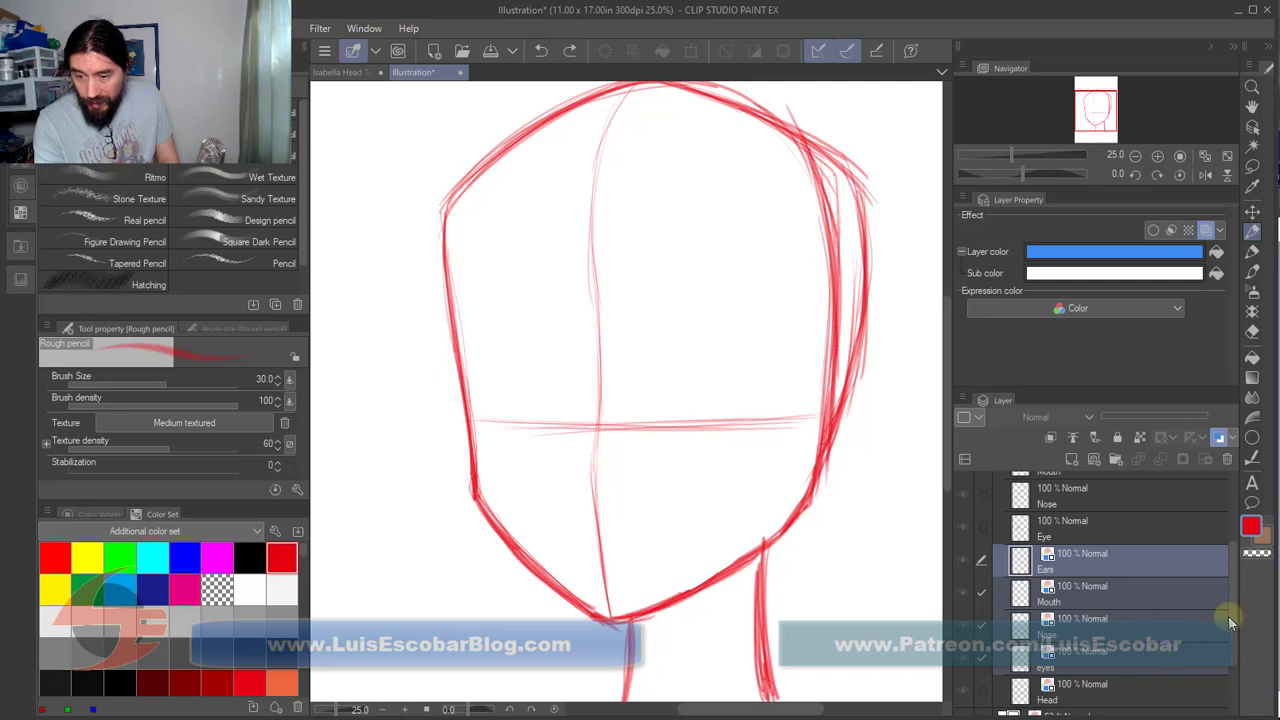
pyautogui.moveTo(1228, 615); pyautogui.dragTo(1240, 545)
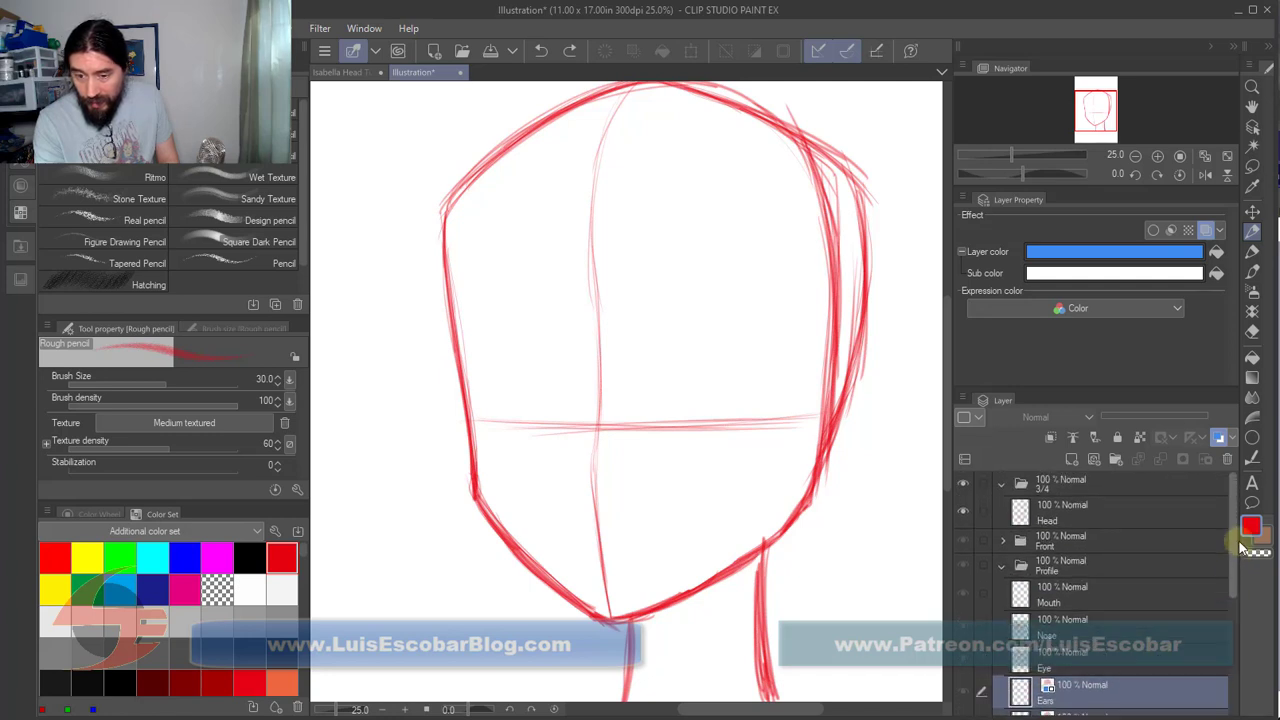
pyautogui.moveTo(1165, 688); pyautogui.dragTo(1165, 494)
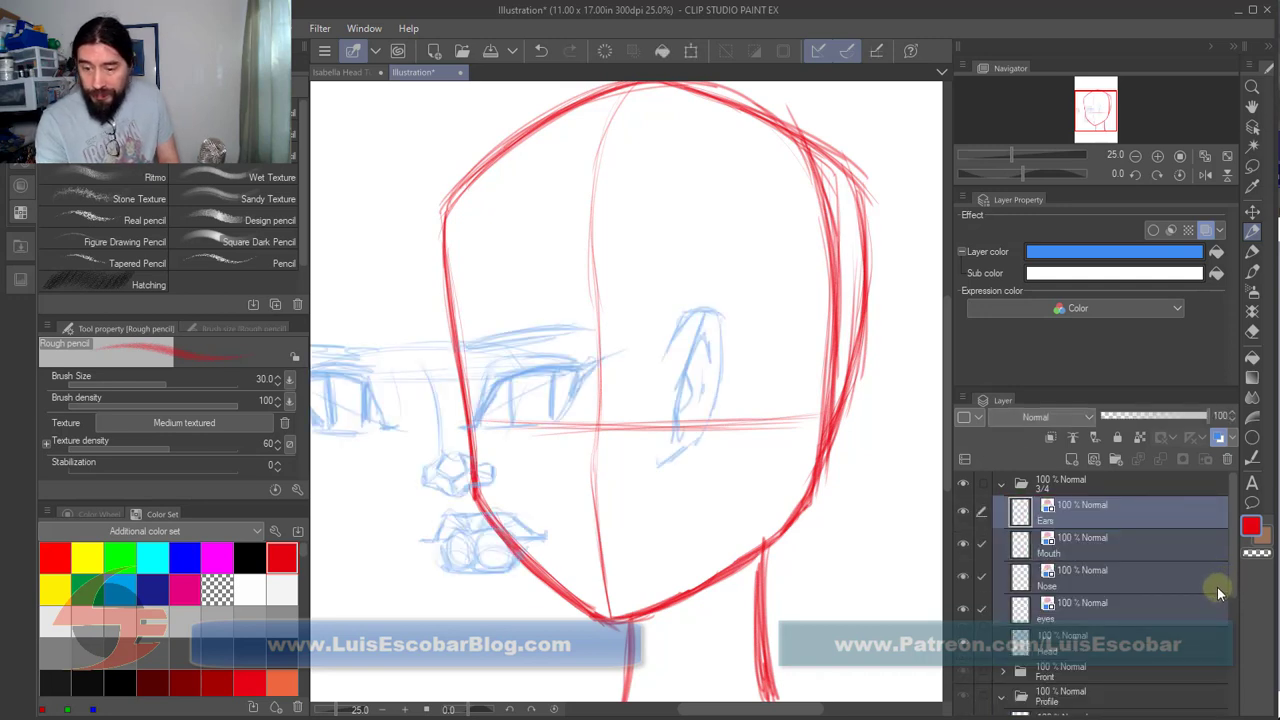
# Step: Shift the four blue feature layers sideways onto the 3/4 head and show the Lu Female reference layer
pyautogui.click(1253, 213)
pyautogui.moveTo(691, 511)
pyautogui.mouseDown()
pyautogui.moveTo(889, 514)
pyautogui.moveTo(857, 514)
pyautogui.mouseUp()
pyautogui.moveTo(1232, 552); pyautogui.dragTo(1229, 690)
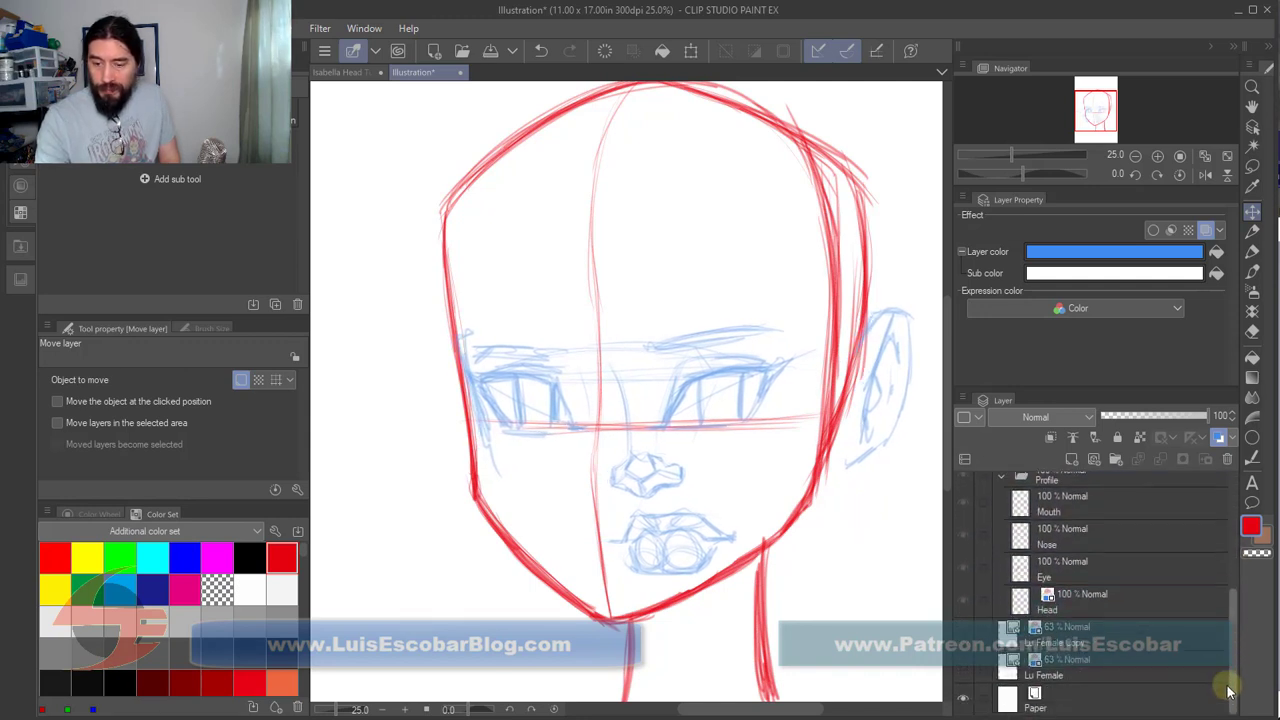
pyautogui.click(964, 662)
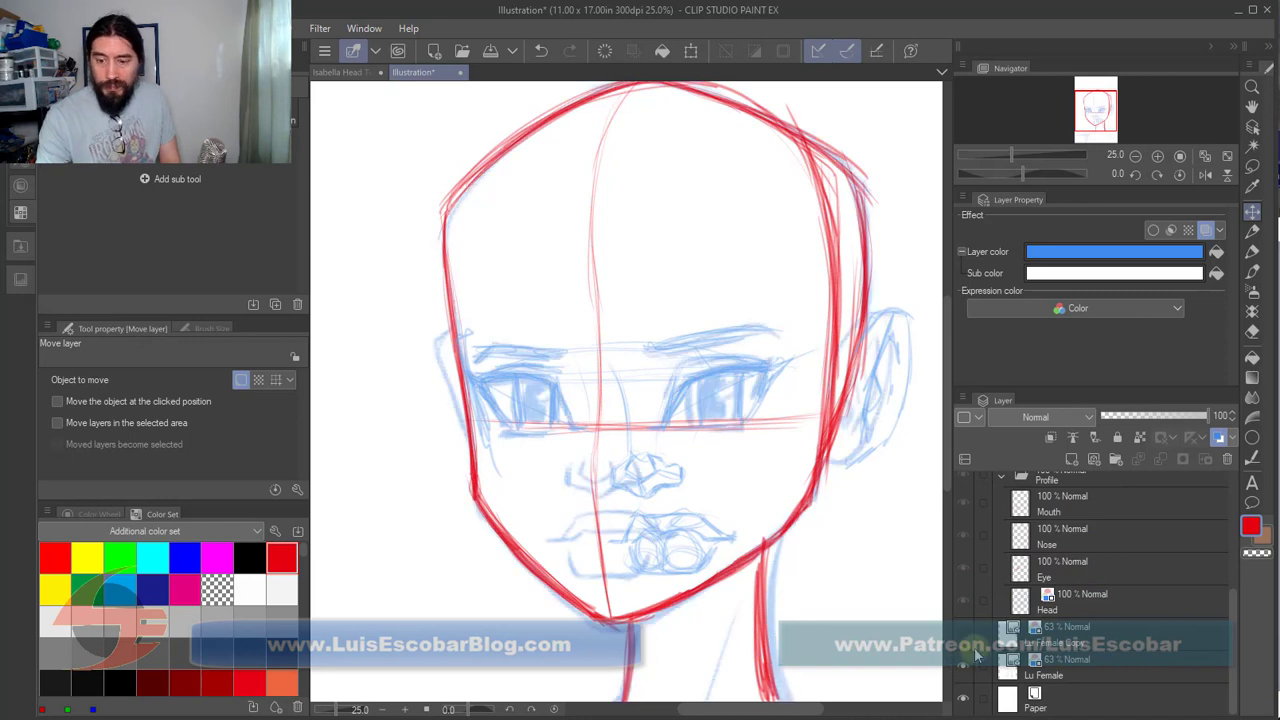
# Step: Turn off the blue layer colour for the Ears, Mouth, Nose and eyes layers in the 3/4 folder
pyautogui.moveTo(1233, 610); pyautogui.dragTo(1233, 482)
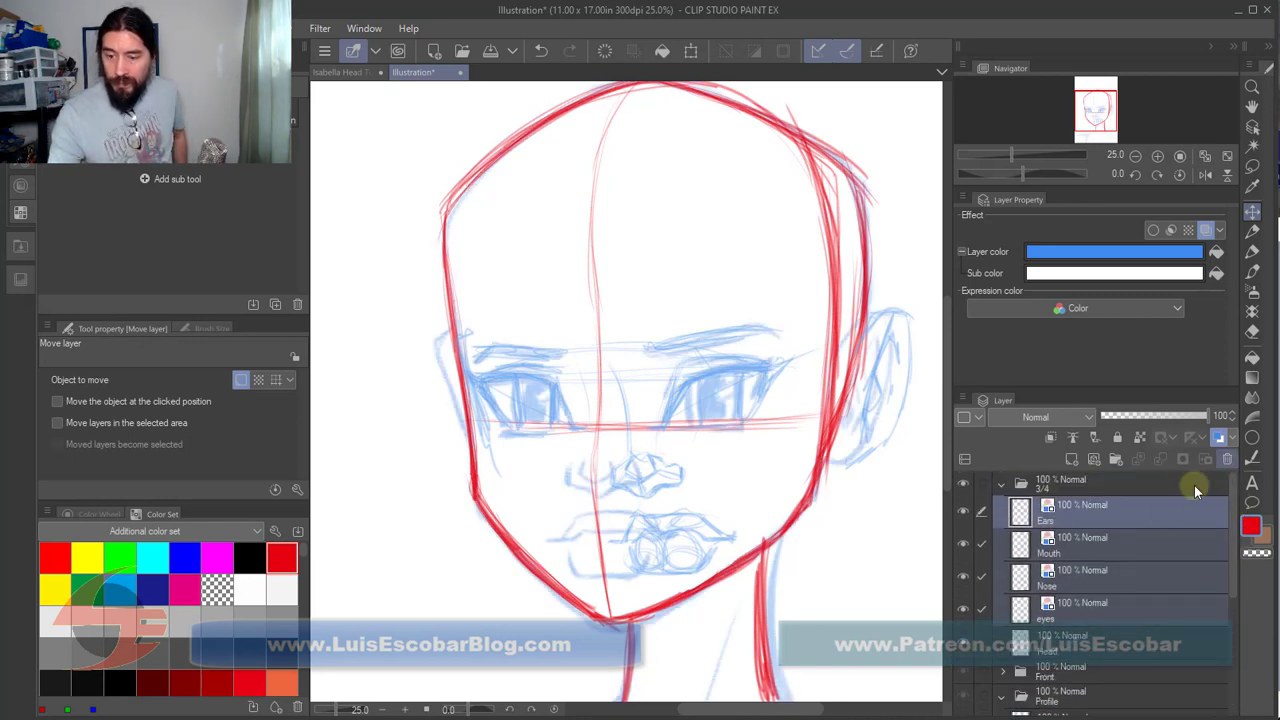
pyautogui.click(1180, 502)
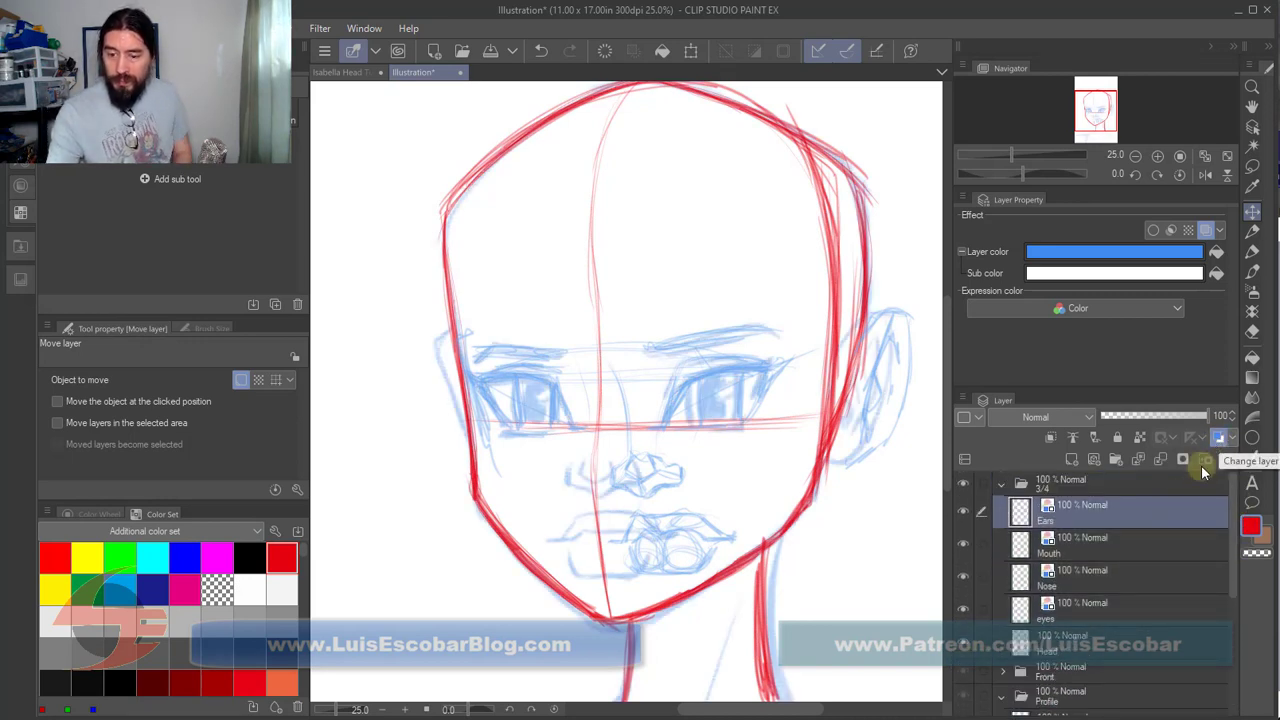
pyautogui.keyDown('shift'); pyautogui.click(1167, 600); pyautogui.keyUp('shift')
pyautogui.click(1203, 459)
# Step: Move the 3/4 head's mouth, nose and ears individually to line up with the blue Lu Female reference
pyautogui.click(1177, 505)
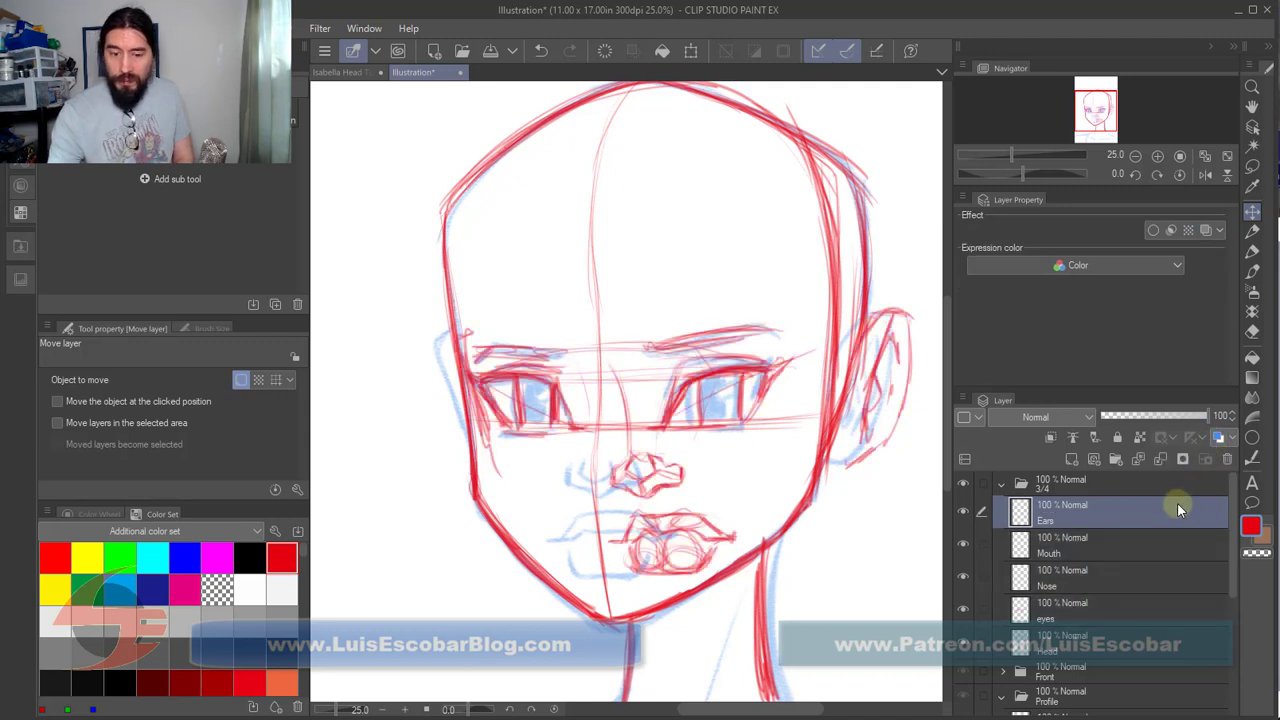
pyautogui.click(1115, 546)
pyautogui.moveTo(866, 554); pyautogui.dragTo(806, 560)
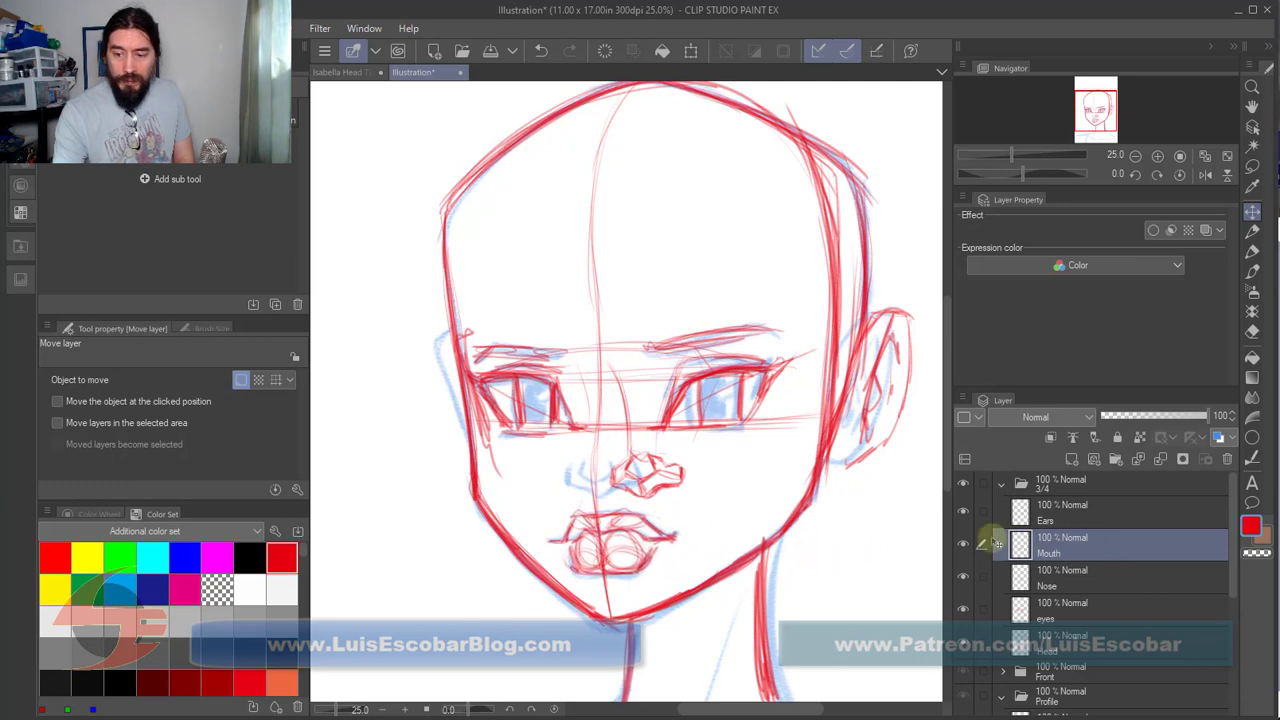
pyautogui.click(1114, 580)
pyautogui.moveTo(882, 572); pyautogui.dragTo(833, 572)
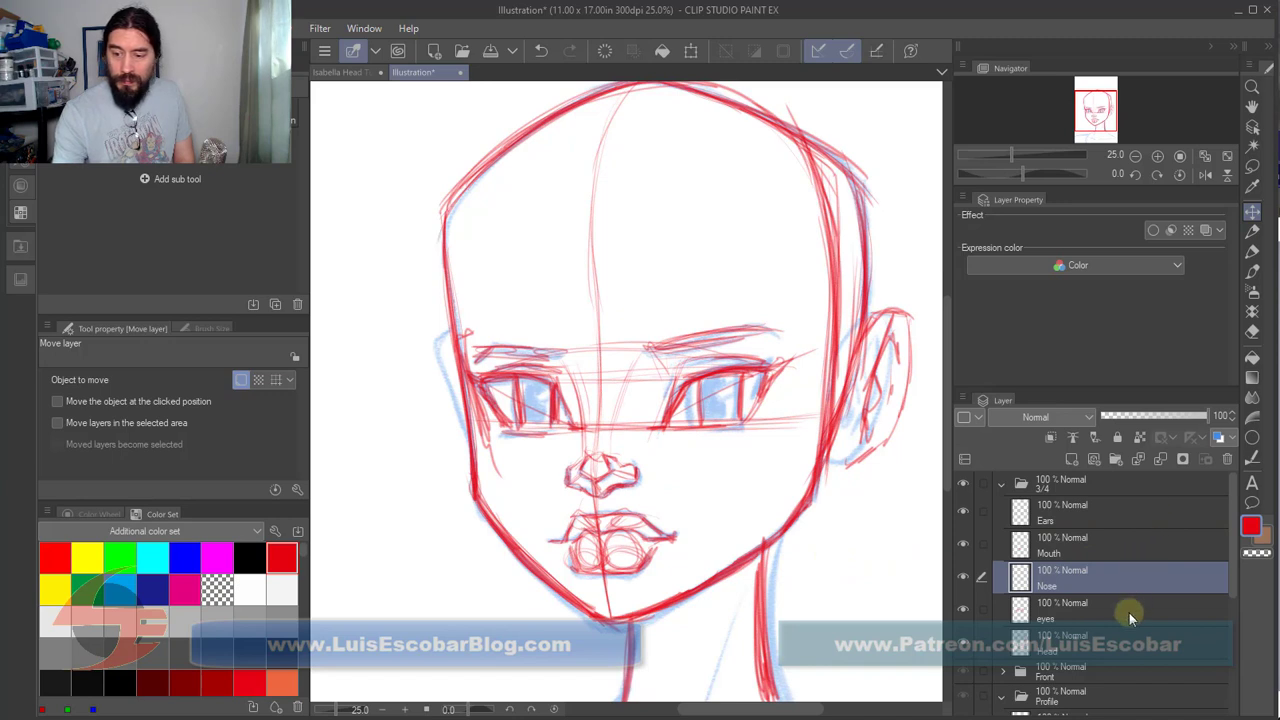
pyautogui.moveTo(900, 566); pyautogui.dragTo(877, 571)
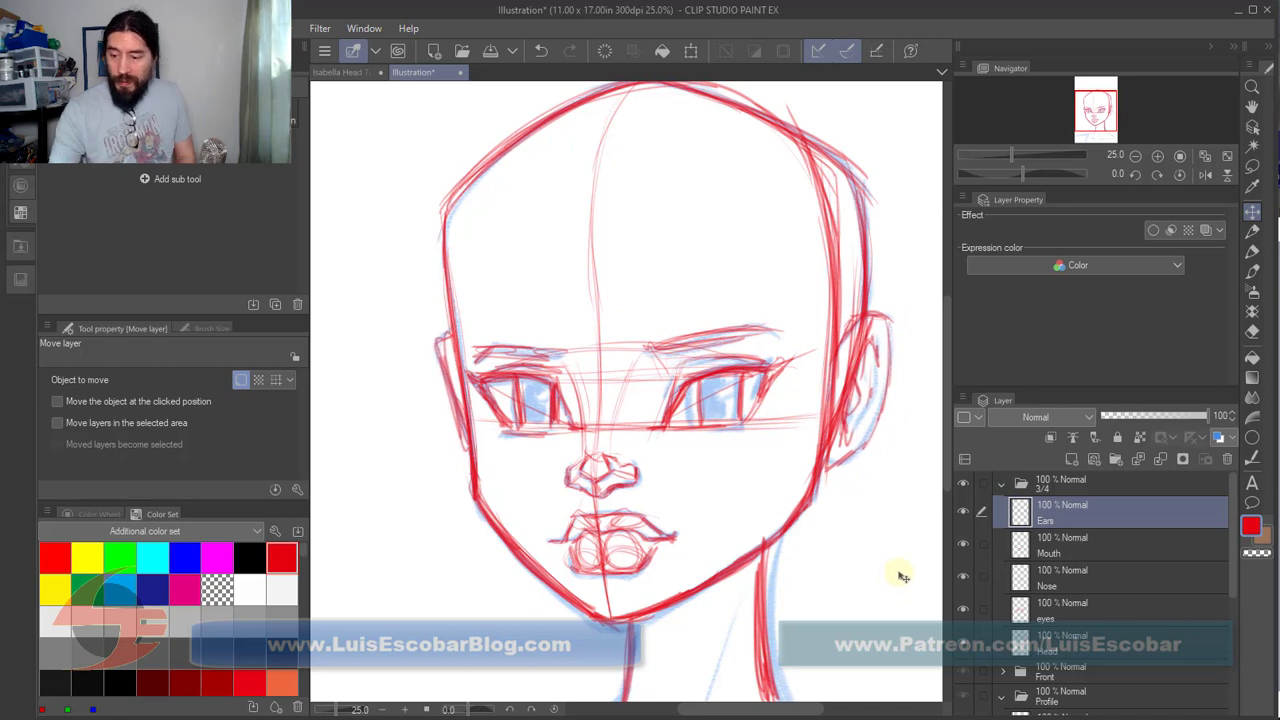
# Step: Collapse the 3/4 folder and hide the blue Lu Female reference layer
pyautogui.click(1003, 485)
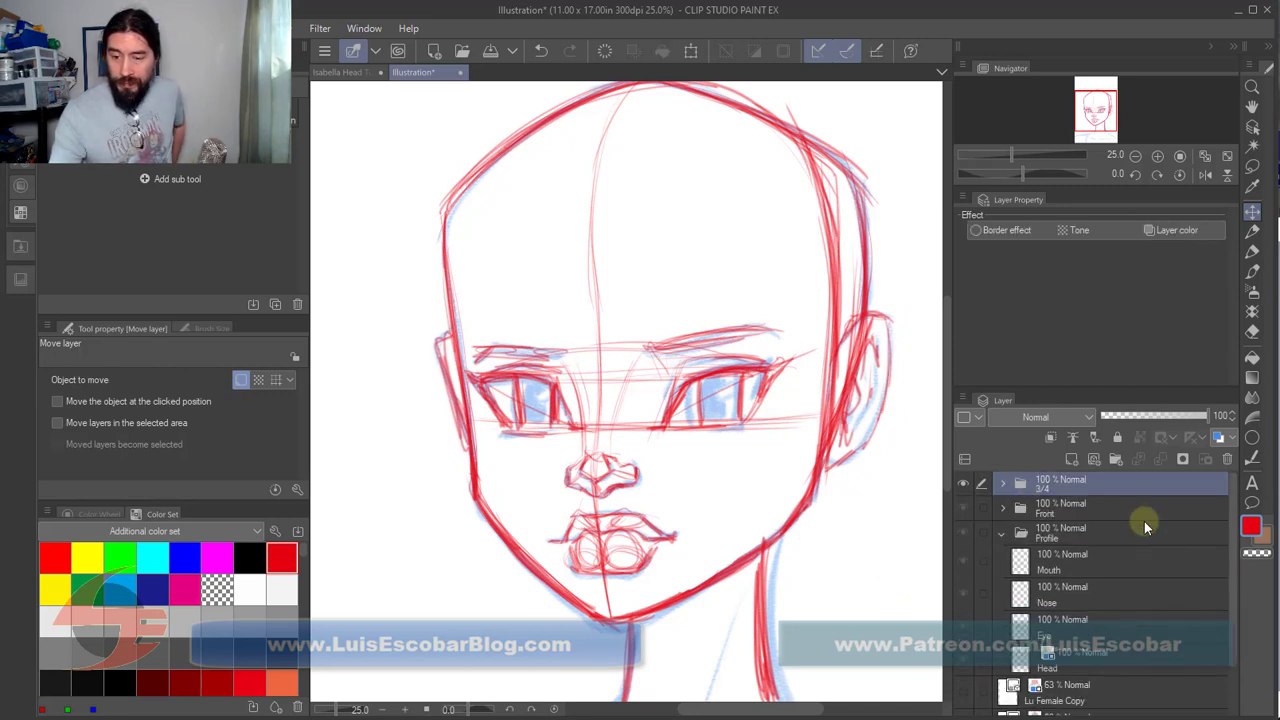
pyautogui.click(1223, 650)
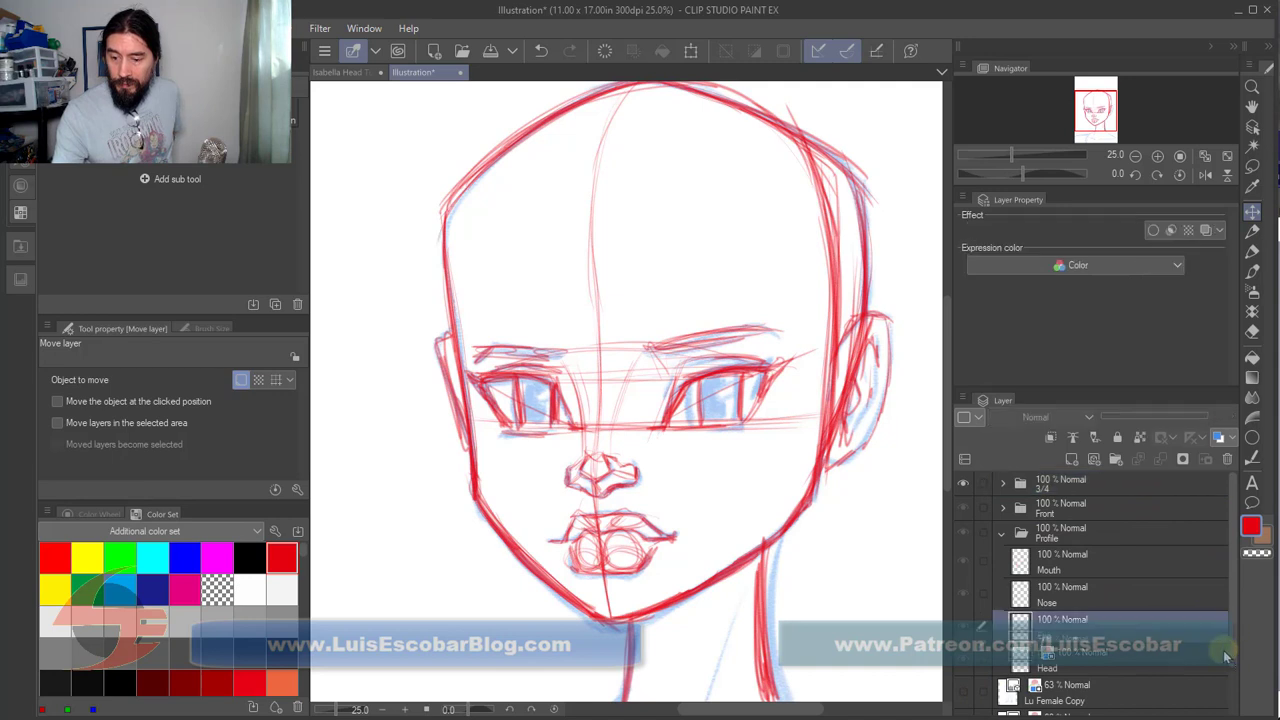
pyautogui.moveTo(1224, 651); pyautogui.dragTo(1226, 656)
pyautogui.hotkey('ctrl', 'z')
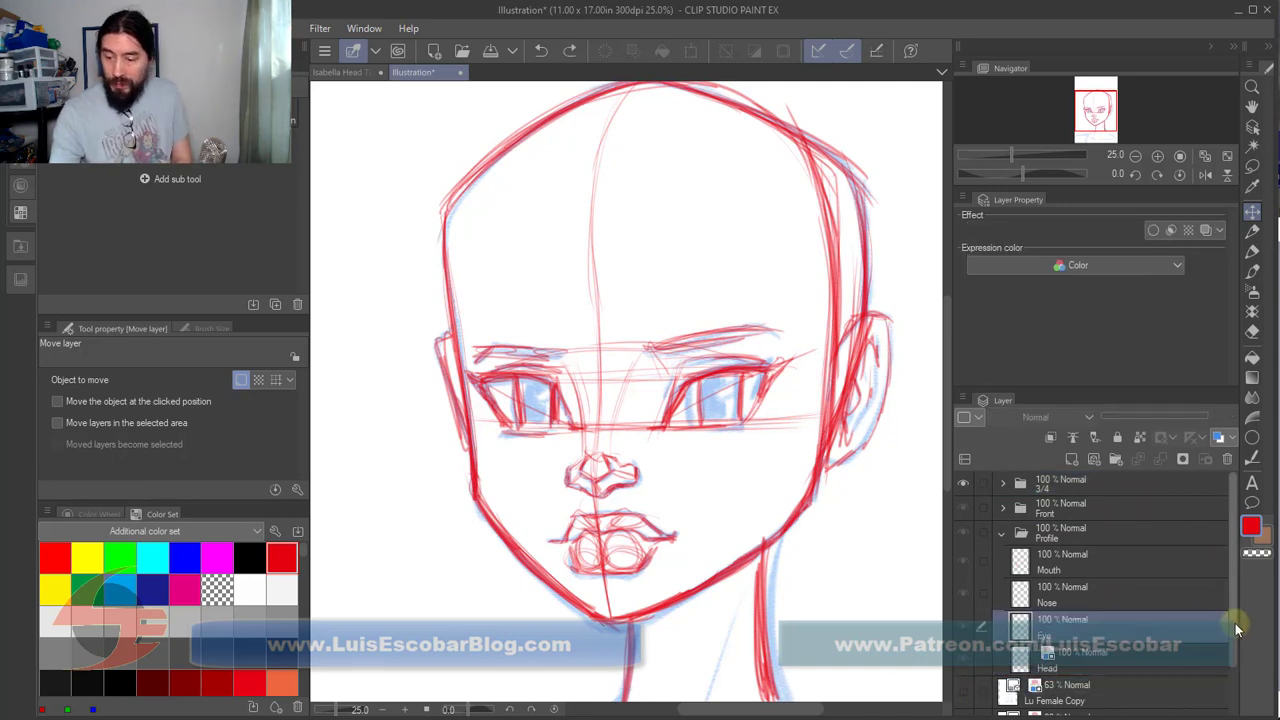
pyautogui.scroll(-2, 1236, 628)
pyautogui.click(964, 677)
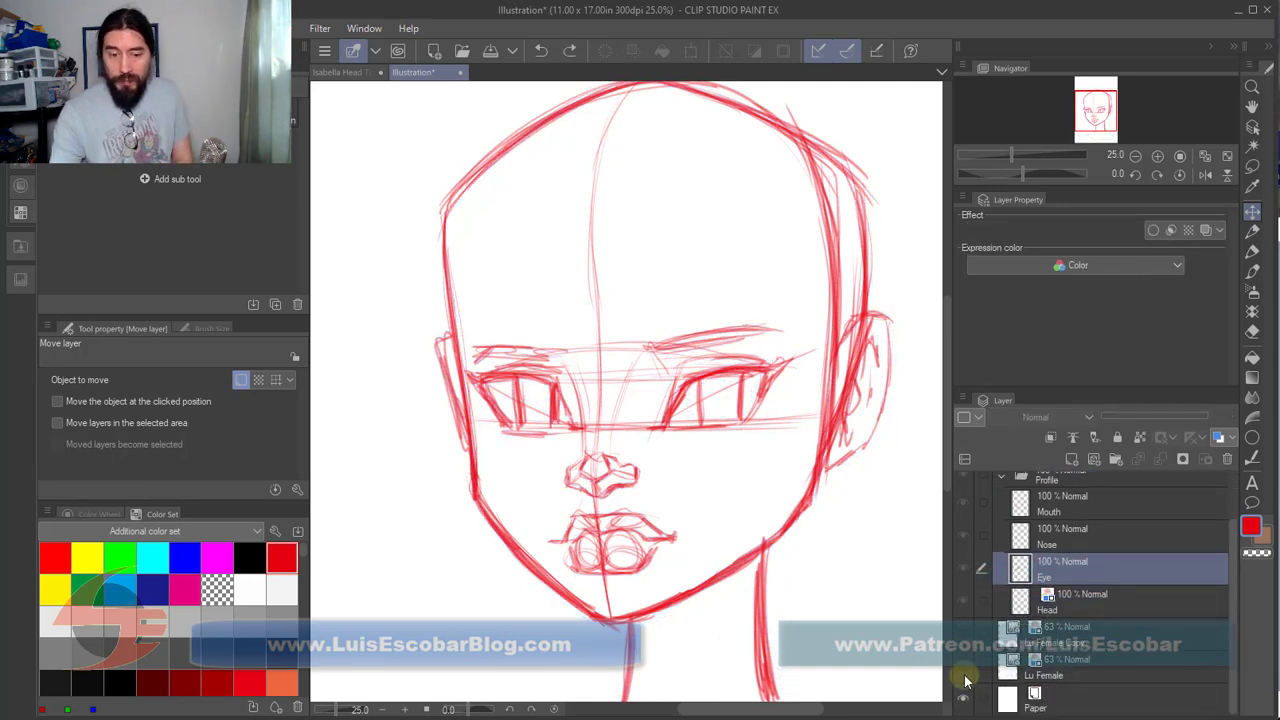
pyautogui.moveTo(1232, 636); pyautogui.dragTo(1231, 520)
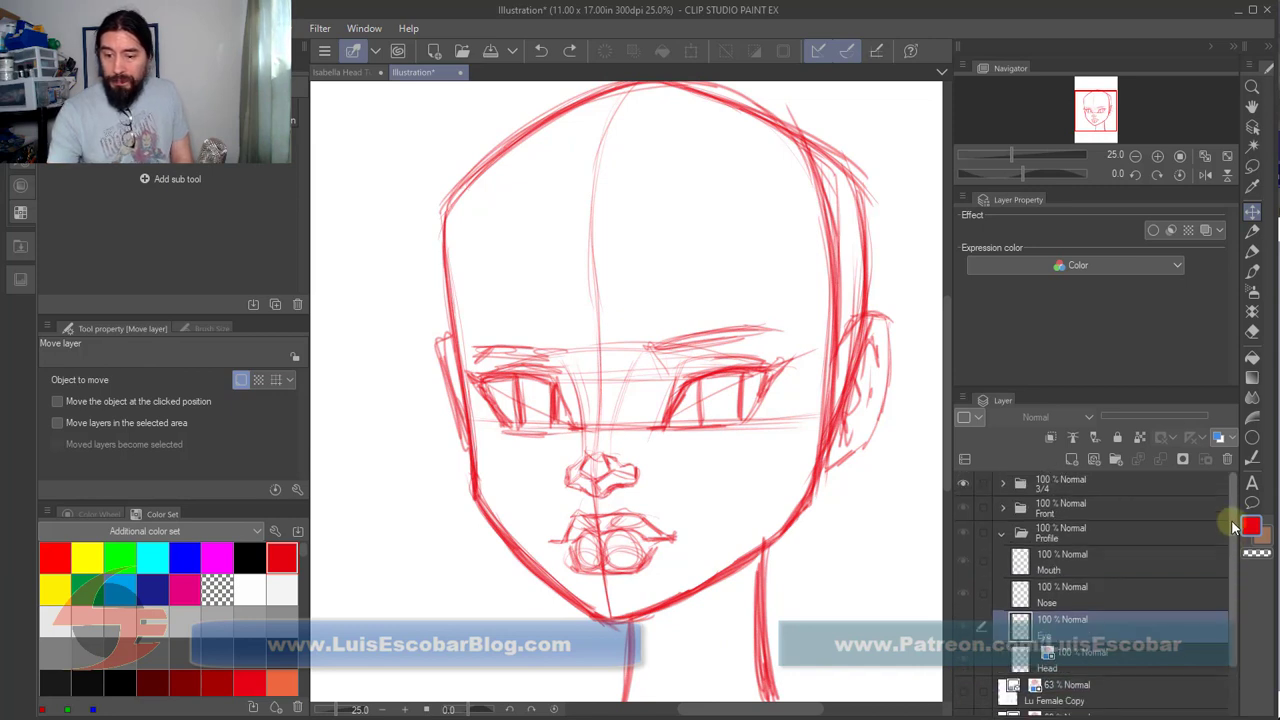
# Step: Show the Profile folder instead of 3/4 and erase the angular forehead line on its Head layer
pyautogui.click(1002, 533)
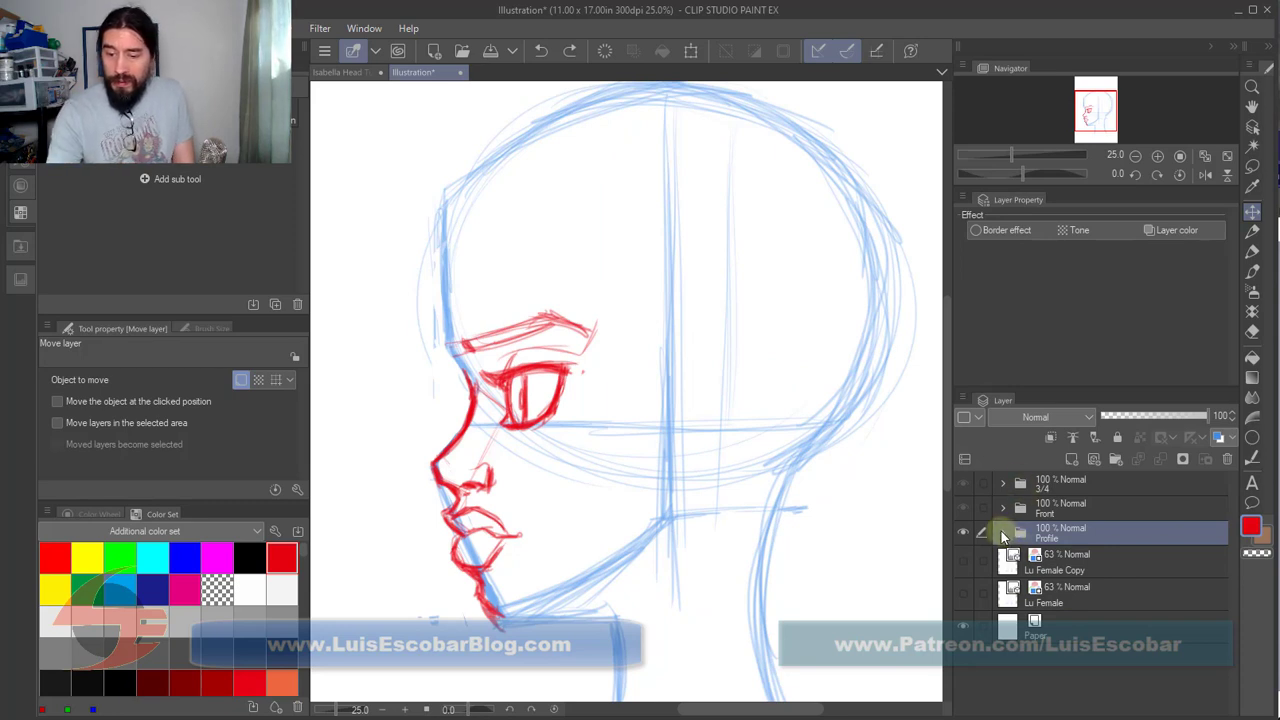
pyautogui.click(1003, 533)
pyautogui.click(1147, 650)
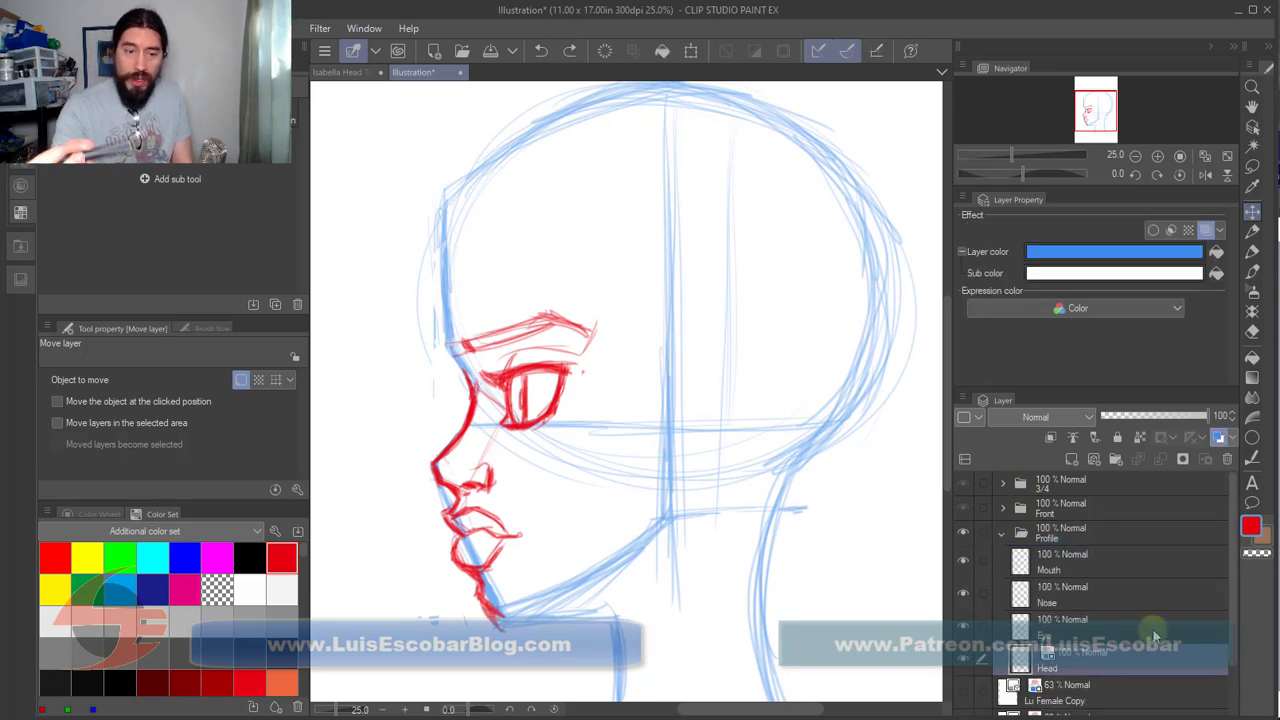
pyautogui.moveTo(443, 186)
pyautogui.mouseDown()
pyautogui.moveTo(431, 315)
pyautogui.moveTo(428, 191)
pyautogui.mouseUp()
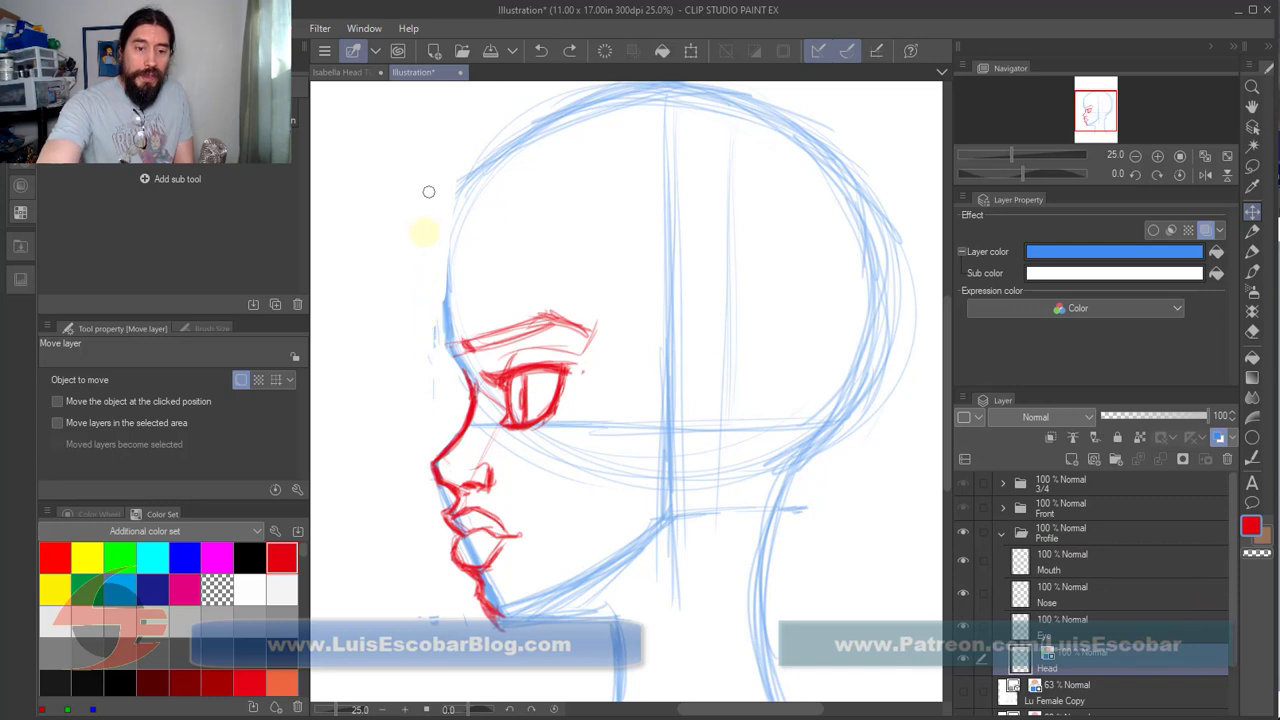
pyautogui.moveTo(437, 300)
pyautogui.mouseDown()
pyautogui.moveTo(436, 330)
pyautogui.moveTo(456, 200)
pyautogui.moveTo(431, 355)
pyautogui.mouseUp()
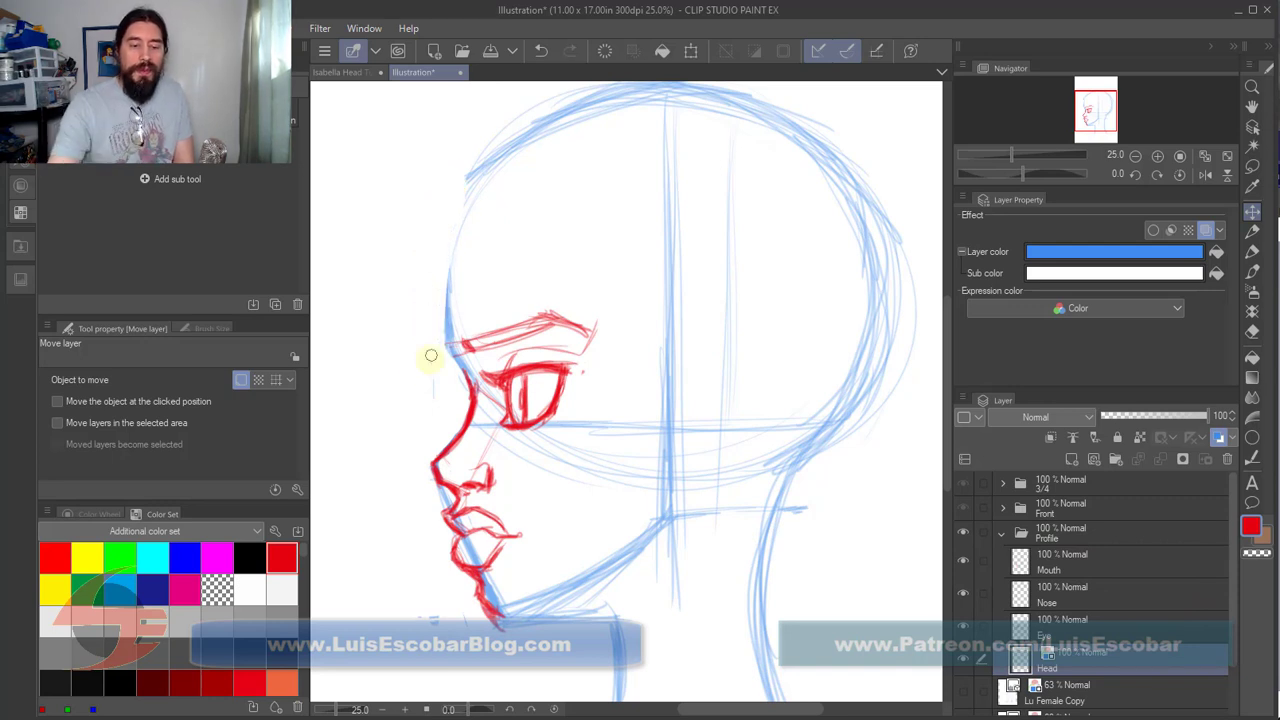
# Step: Redraw the profile head's forehead as a smooth curve from brow to crown with the Rough pencil
pyautogui.click(1252, 230)
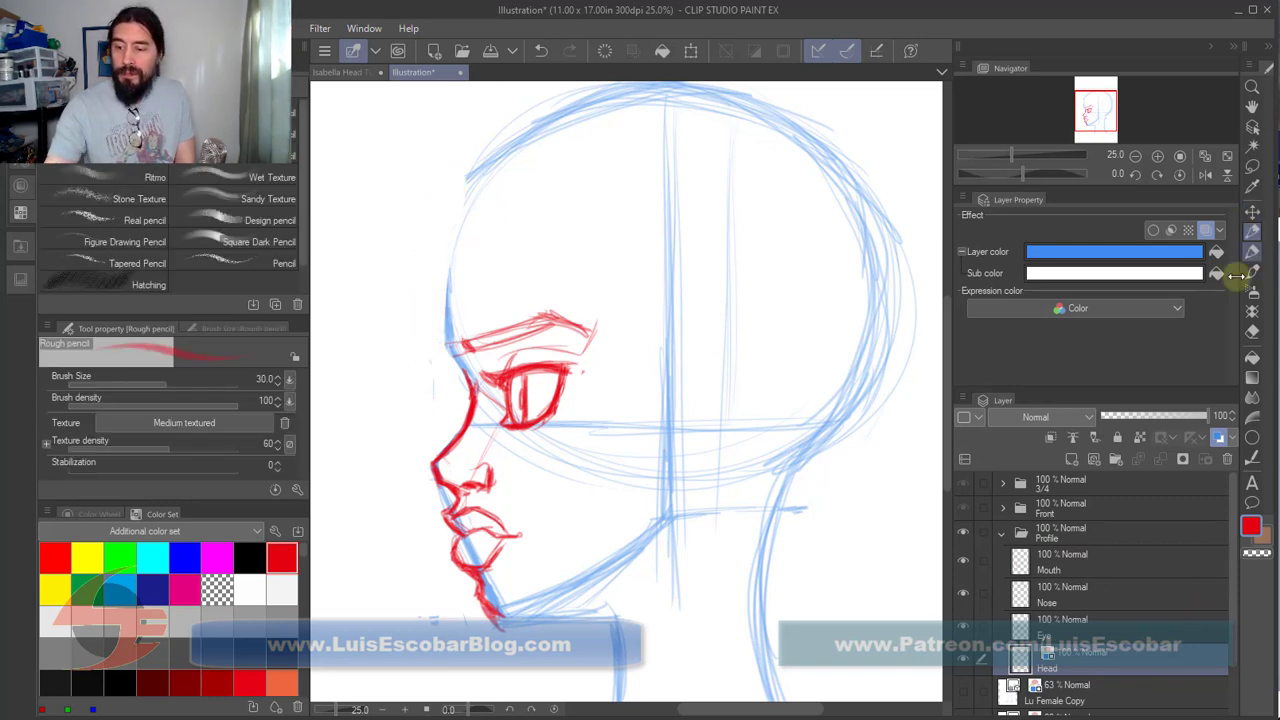
pyautogui.moveTo(443, 323)
pyautogui.mouseDown()
pyautogui.moveTo(457, 237)
pyautogui.moveTo(449, 337)
pyautogui.mouseUp()
pyautogui.moveTo(477, 170); pyautogui.dragTo(520, 130)
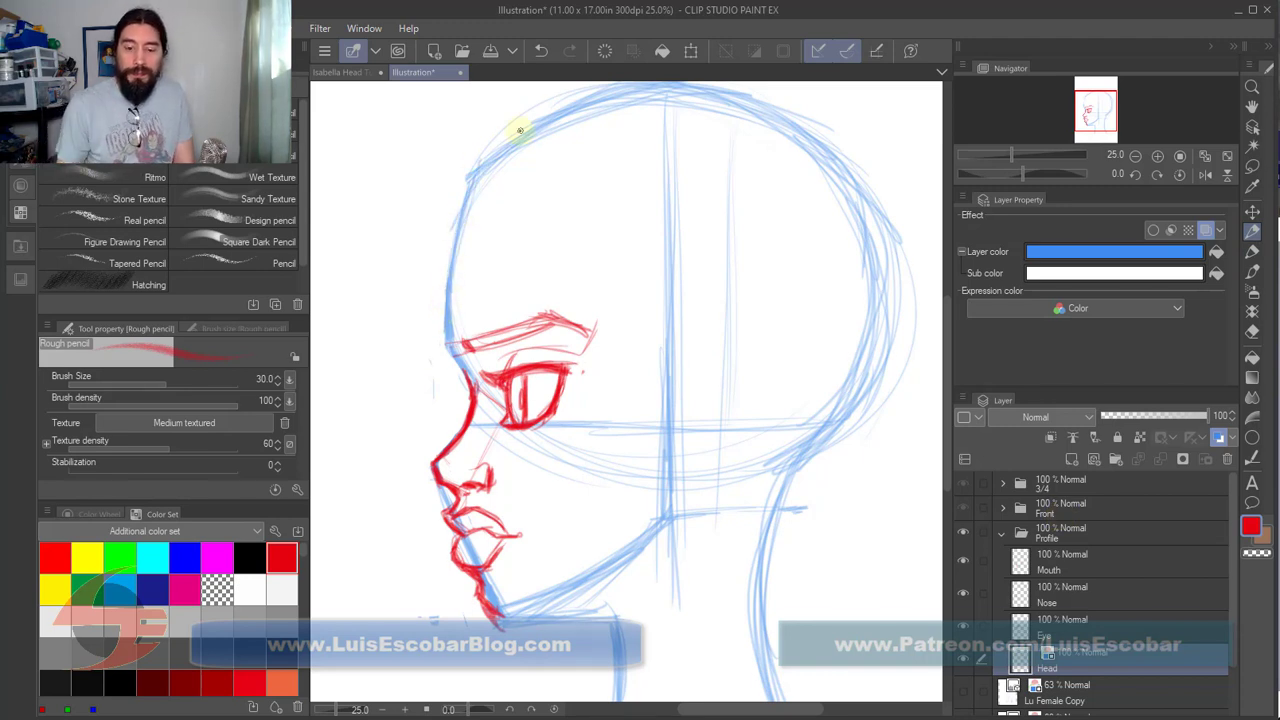
# Step: Duplicate the Ears layer of the 3/4 folder into the Profile folder above Mouth, then collapse the 3/4 folder
pyautogui.click(1145, 568)
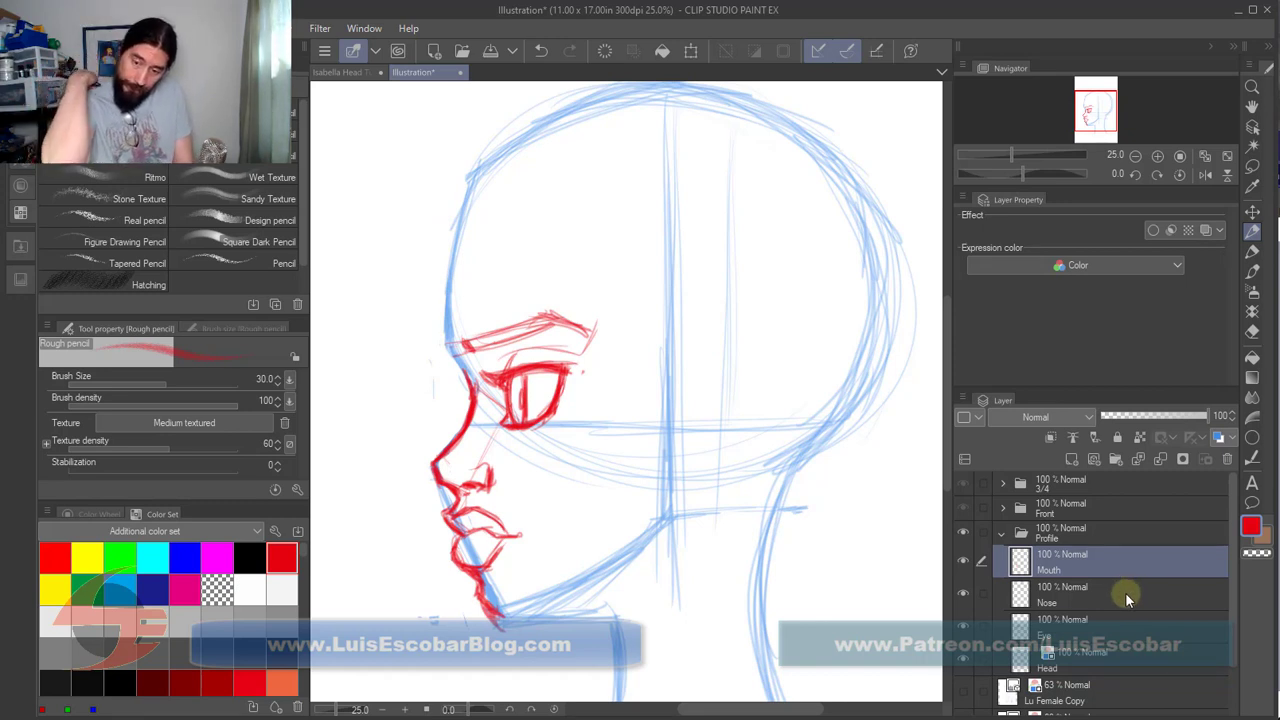
pyautogui.click(1005, 482)
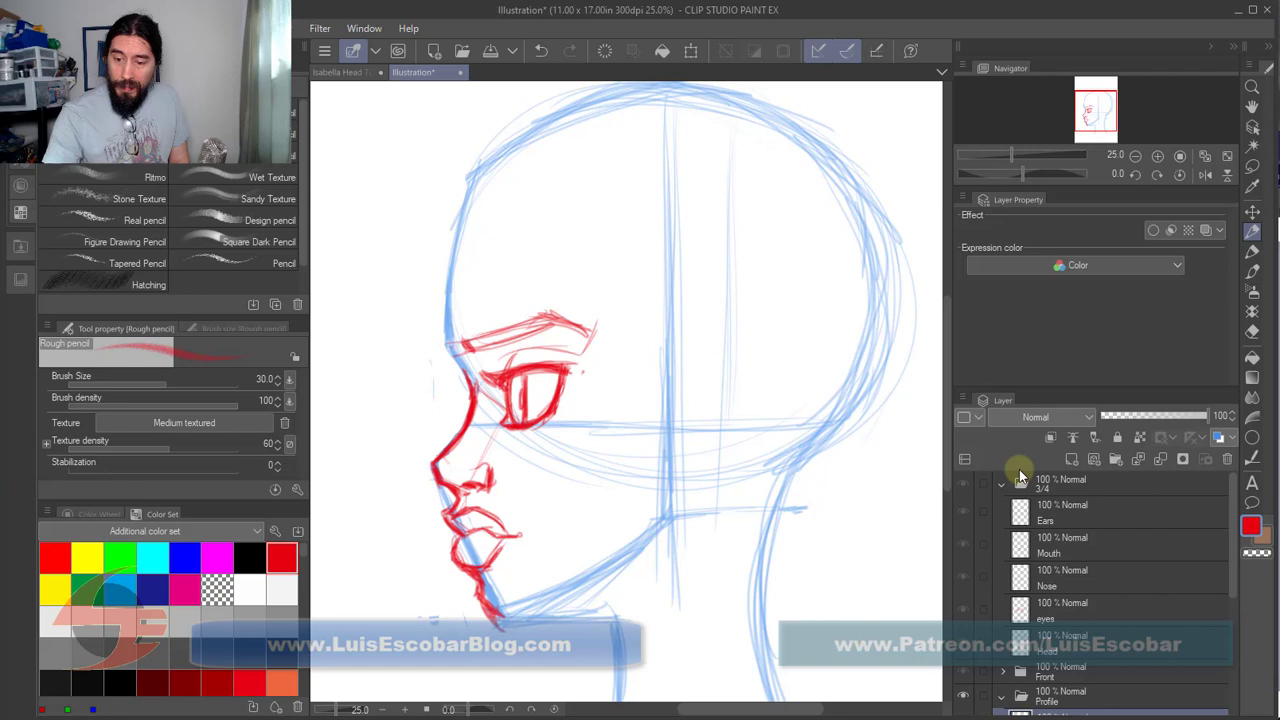
pyautogui.click(1140, 517)
pyautogui.moveTo(1222, 535); pyautogui.dragTo(1231, 549)
pyautogui.moveTo(1183, 483); pyautogui.dragTo(1140, 671)
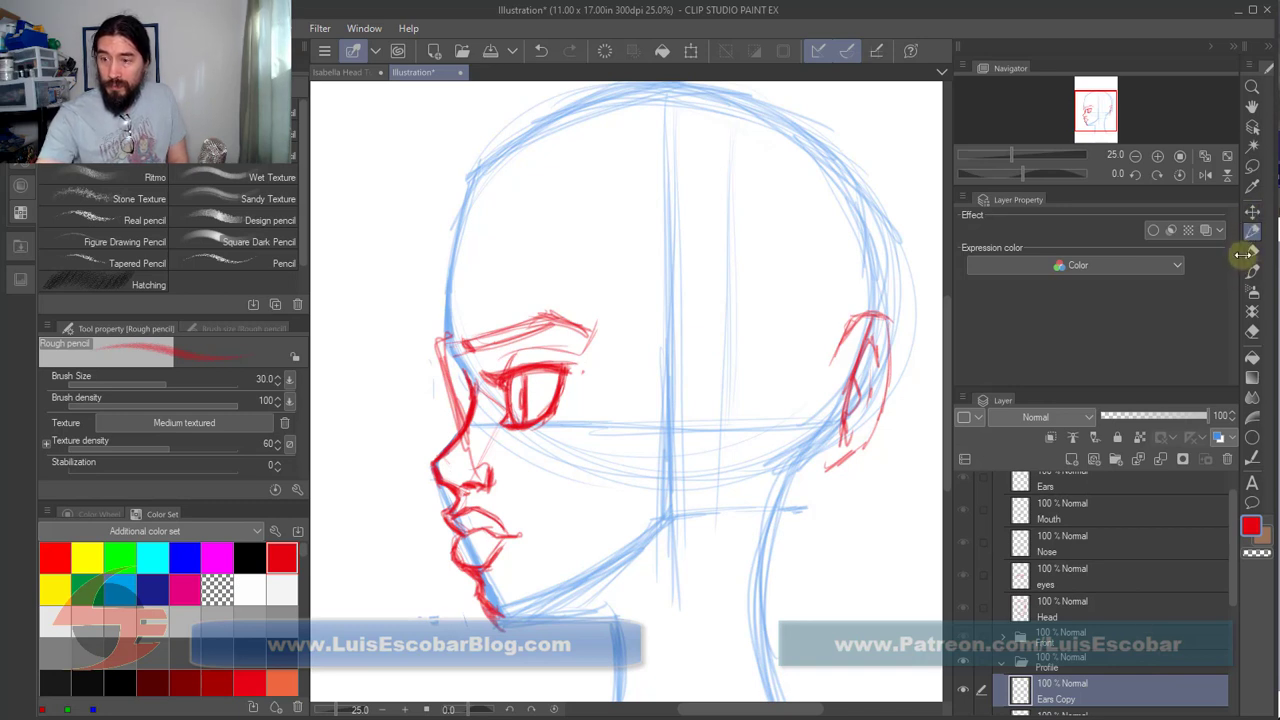
pyautogui.scroll(3, 1220, 578)
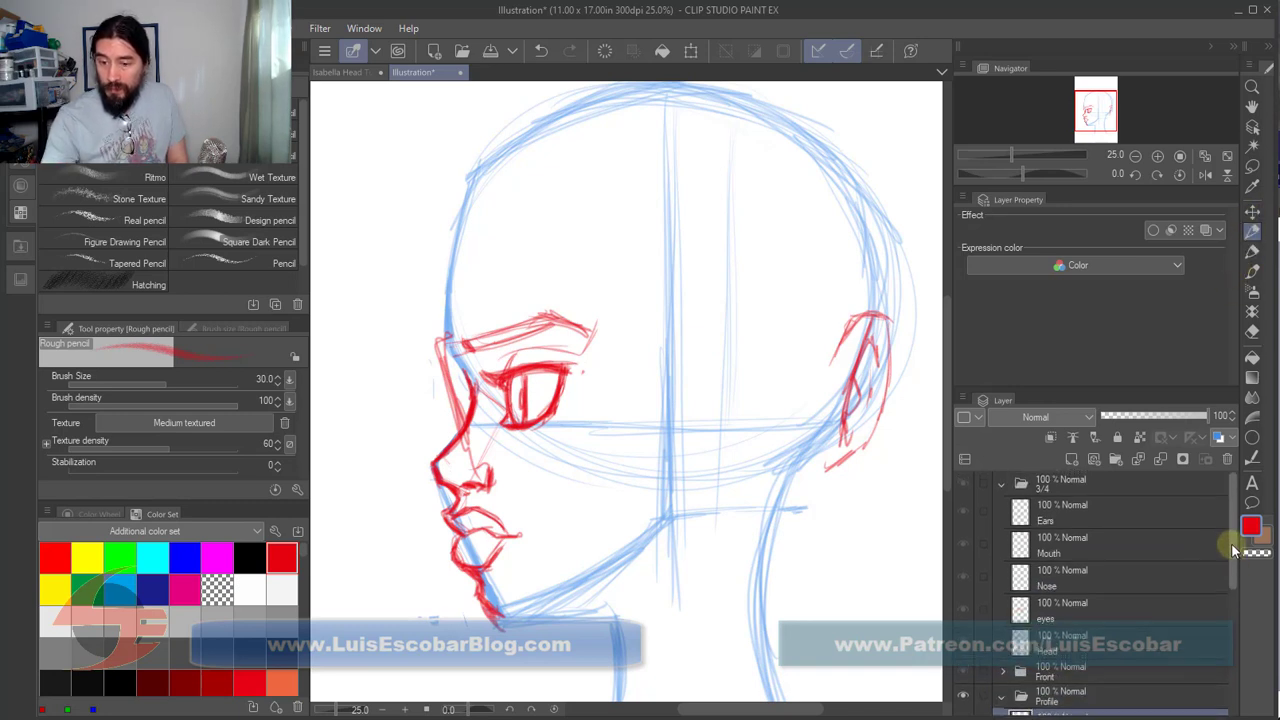
pyautogui.click(1004, 482)
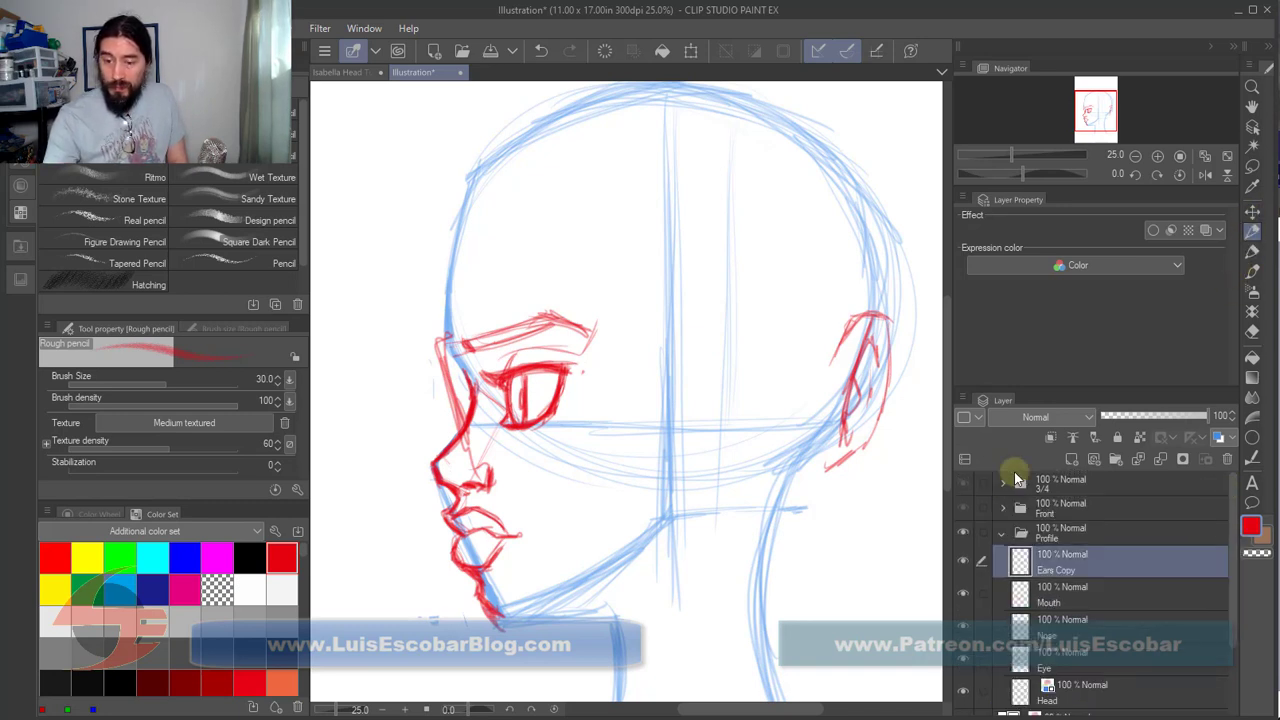
# Step: Move the copied ears sideways so the near ear sits just behind the profile head's vertical centre line
pyautogui.click(1252, 211)
pyautogui.moveTo(891, 491); pyautogui.dragTo(733, 500)
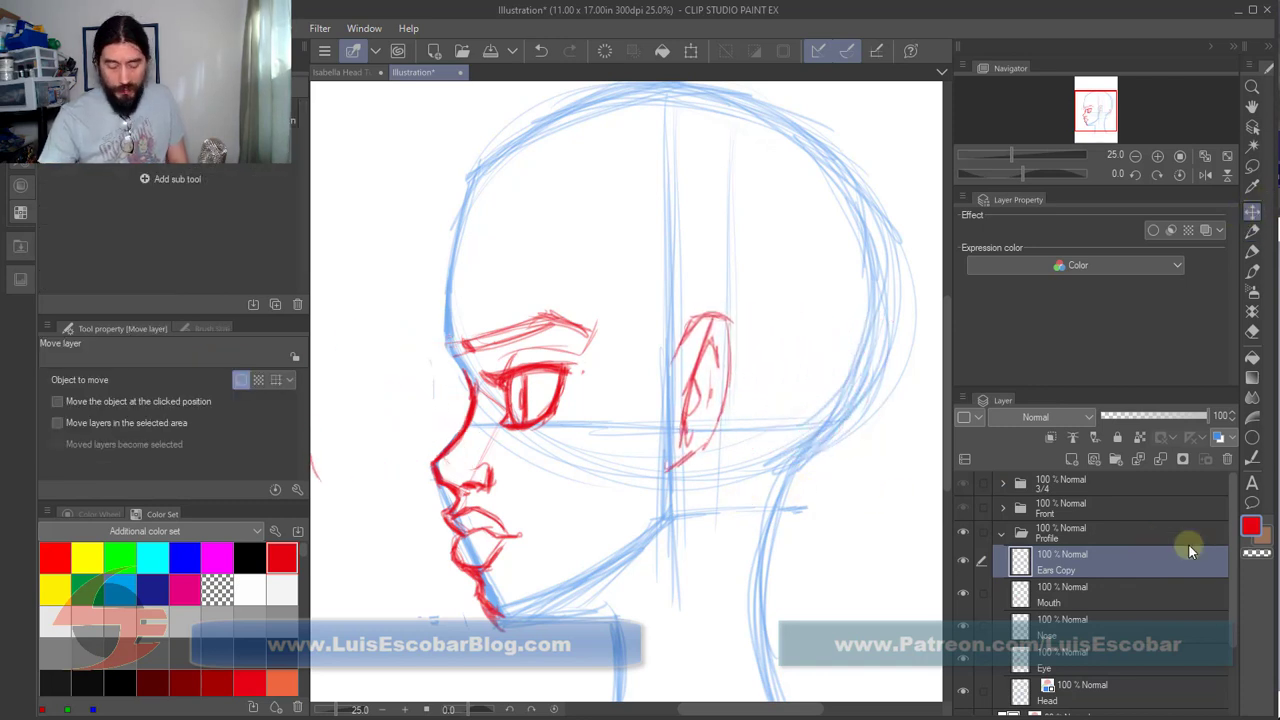
pyautogui.hotkey('ctrl', 'z')
pyautogui.moveTo(860, 400); pyautogui.dragTo(705, 400)
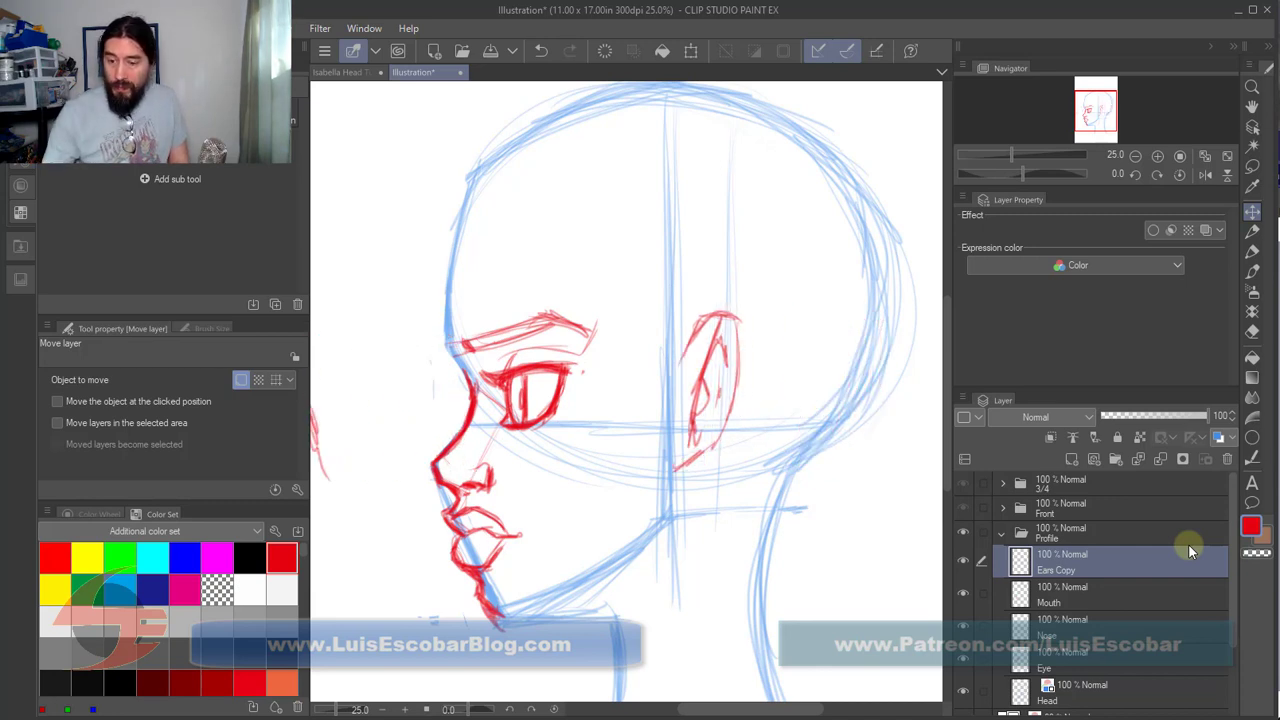
# Step: Apply the blue layer colour to Ears Copy and add a new layer named Ear above it
pyautogui.click(1218, 437)
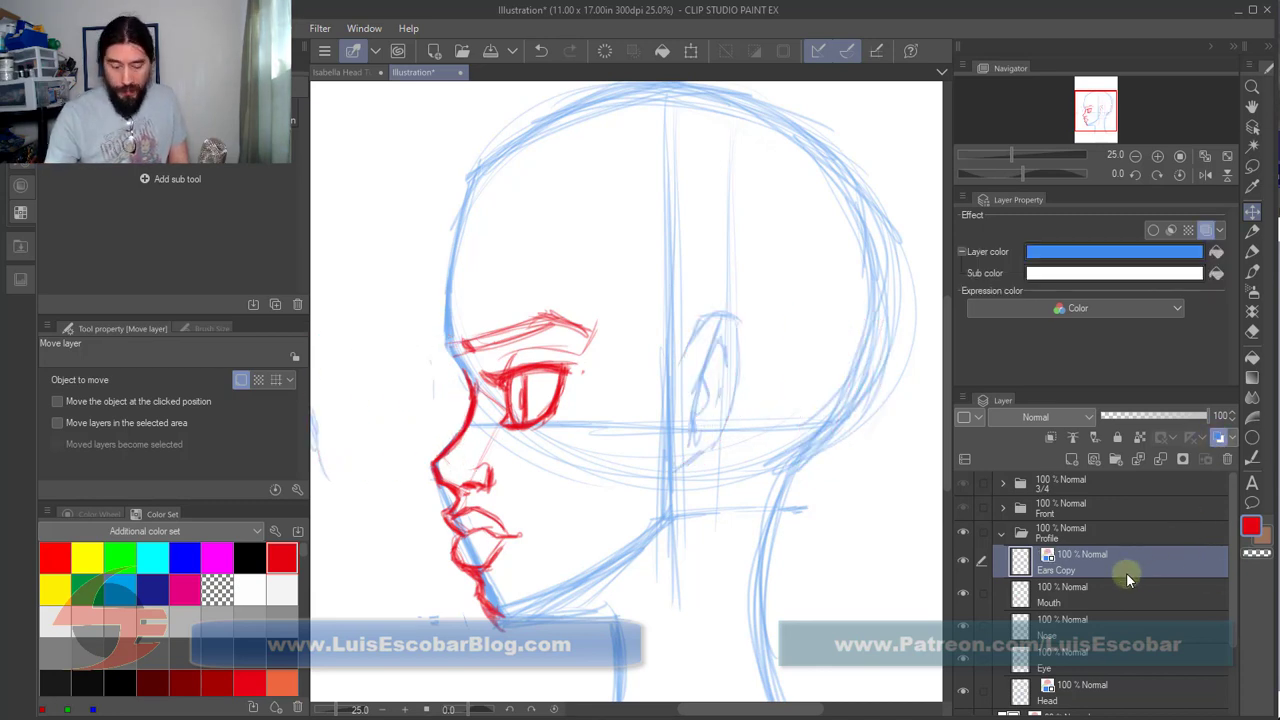
pyautogui.click(1071, 457)
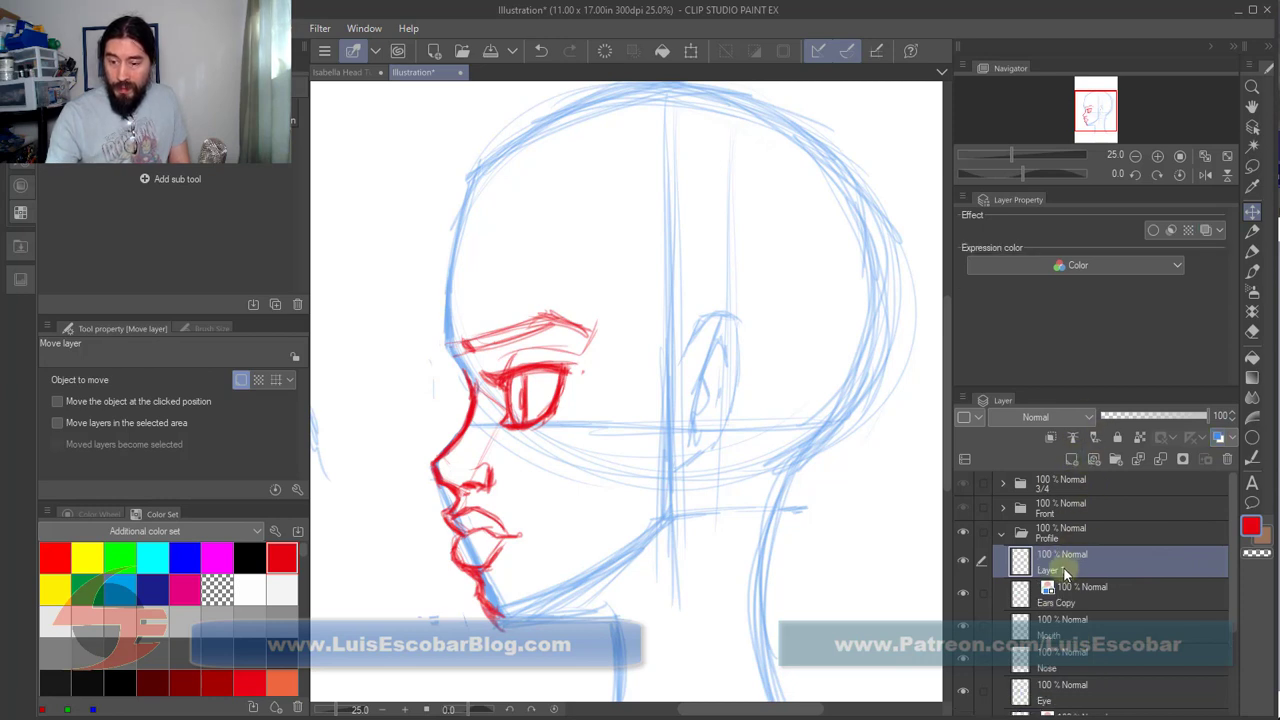
pyautogui.write('Ea')
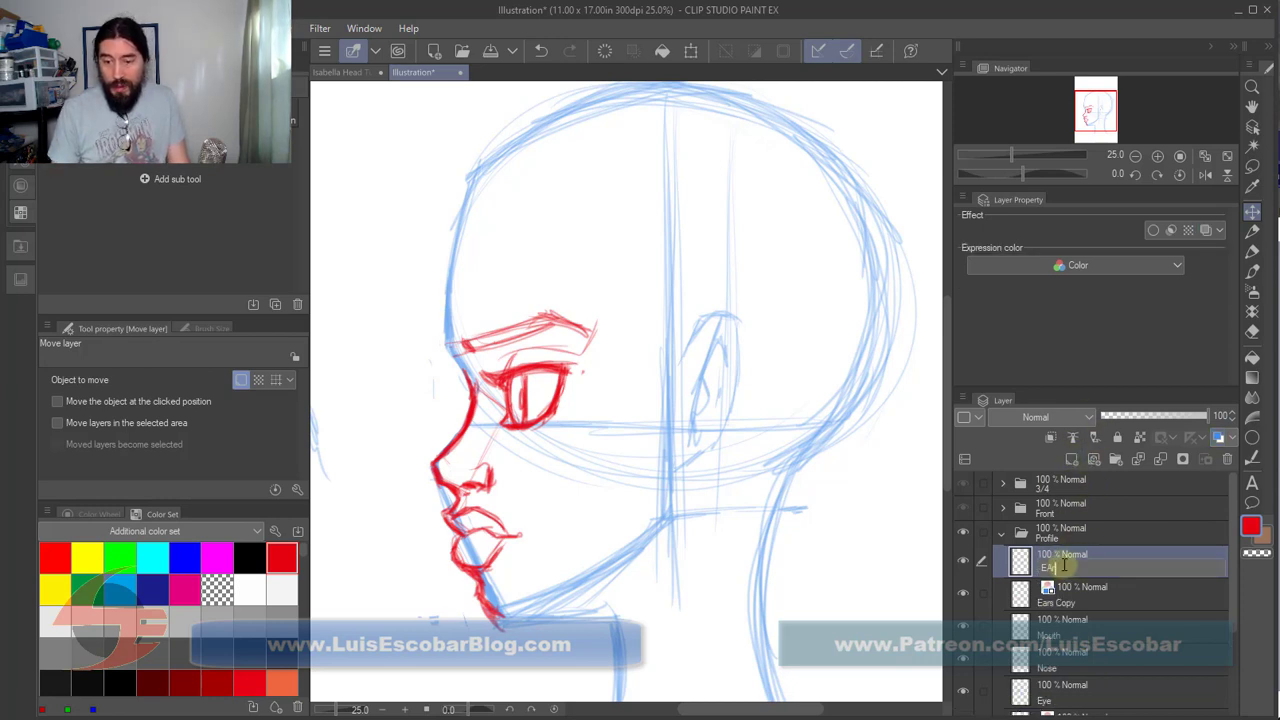
pyautogui.write('r')
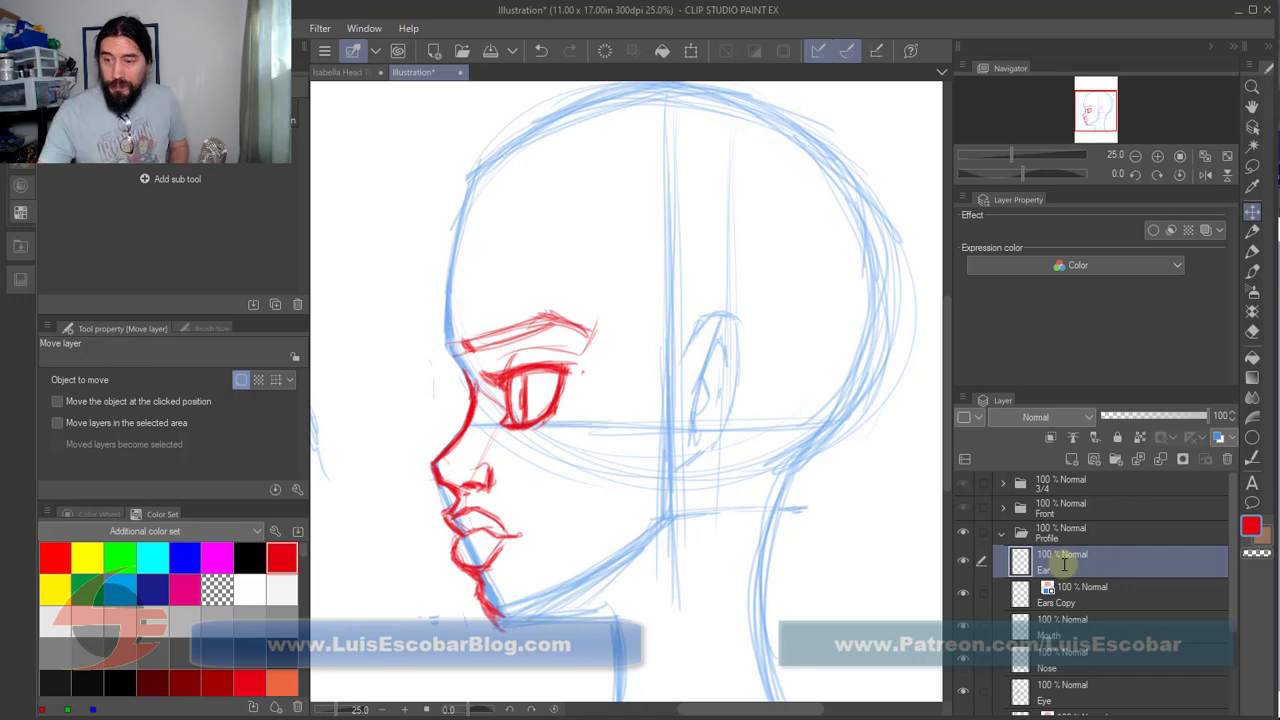
# Step: Sketch the profile ear's outline and inner folds in red with the Rough pencil over the blue ear guide
pyautogui.click(1251, 230)
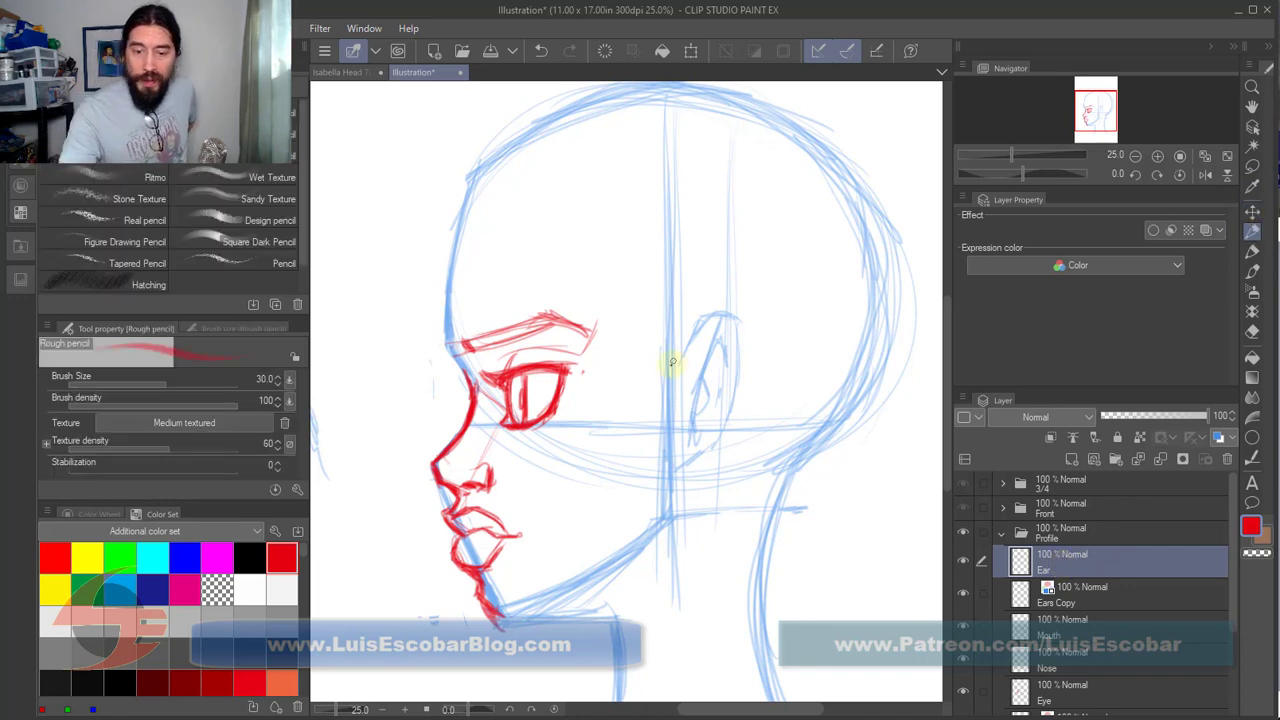
pyautogui.moveTo(672, 362)
pyautogui.mouseDown()
pyautogui.moveTo(711, 312)
pyautogui.moveTo(764, 329)
pyautogui.moveTo(759, 359)
pyautogui.moveTo(767, 332)
pyautogui.moveTo(757, 427)
pyautogui.moveTo(682, 468)
pyautogui.moveTo(758, 428)
pyautogui.mouseUp()
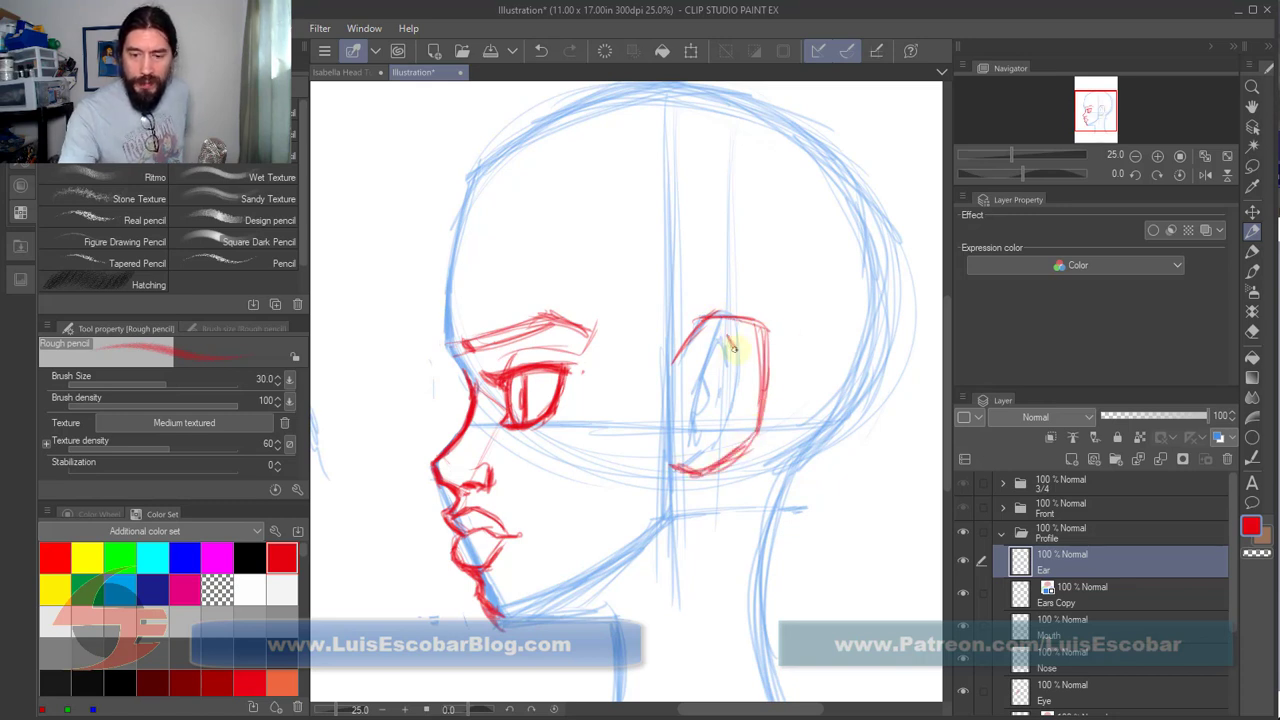
pyautogui.moveTo(732, 347)
pyautogui.mouseDown()
pyautogui.moveTo(698, 385)
pyautogui.moveTo(700, 428)
pyautogui.mouseUp()
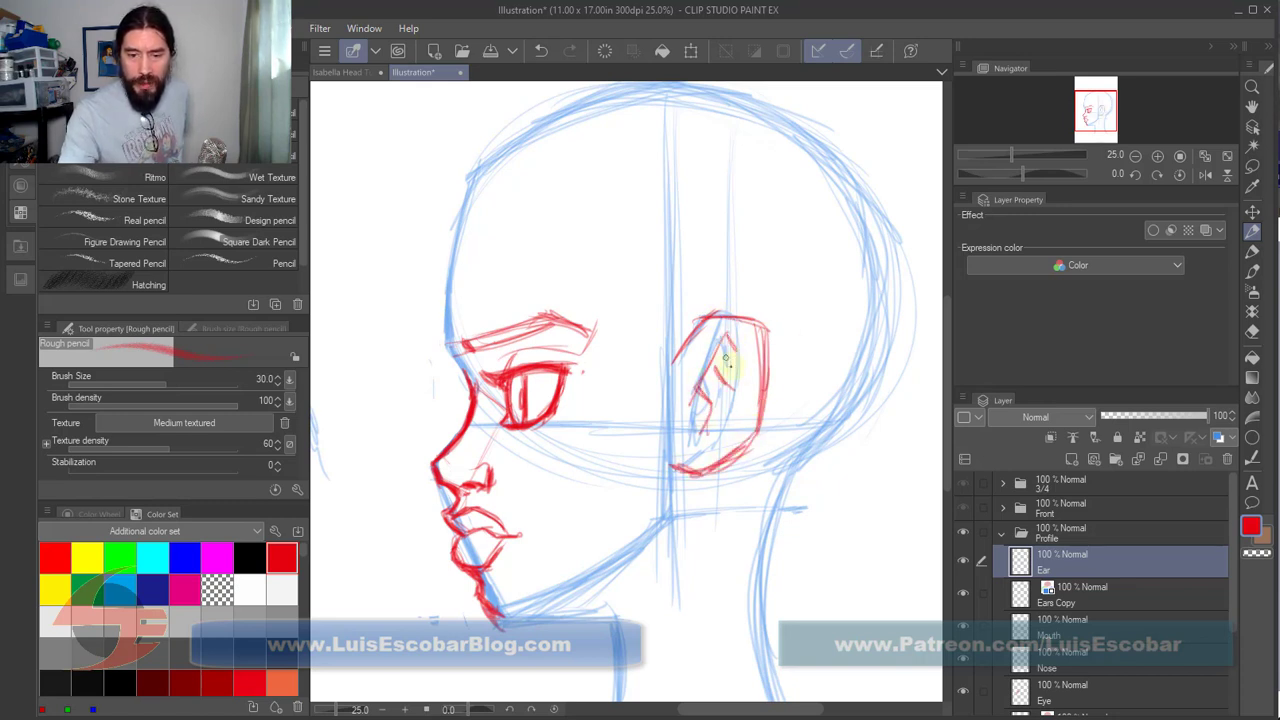
pyautogui.moveTo(755, 378); pyautogui.dragTo(731, 416)
pyautogui.moveTo(747, 343)
pyautogui.mouseDown()
pyautogui.moveTo(698, 379)
pyautogui.moveTo(710, 411)
pyautogui.mouseUp()
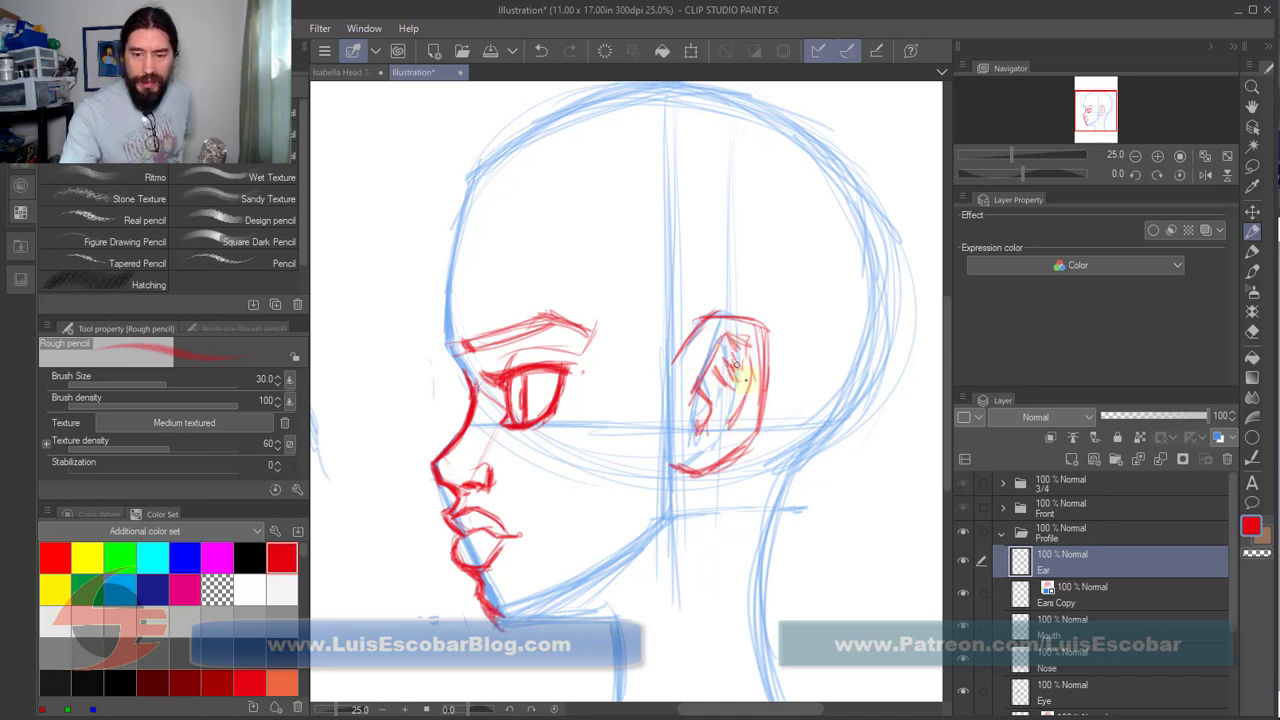
pyautogui.moveTo(742, 368); pyautogui.dragTo(731, 420)
pyautogui.moveTo(714, 368)
pyautogui.mouseDown()
pyautogui.moveTo(739, 340)
pyautogui.moveTo(694, 406)
pyautogui.moveTo(702, 430)
pyautogui.moveTo(707, 373)
pyautogui.moveTo(756, 334)
pyautogui.moveTo(749, 324)
pyautogui.moveTo(754, 430)
pyautogui.moveTo(682, 467)
pyautogui.mouseUp()
pyautogui.moveTo(682, 346)
pyautogui.mouseDown()
pyautogui.moveTo(712, 324)
pyautogui.moveTo(760, 345)
pyautogui.mouseUp()
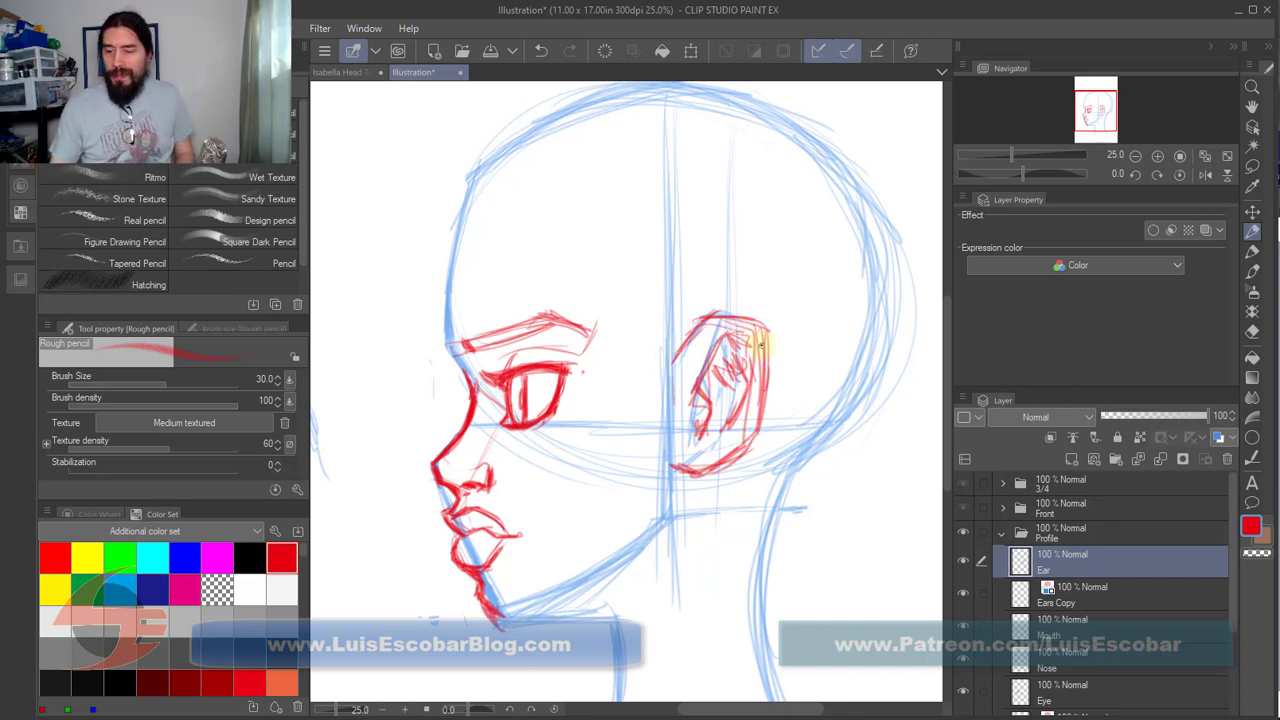
# Step: Hide the Ears Copy guide and turn off the blue layer colour for the profile Head layer
pyautogui.click(1002, 535)
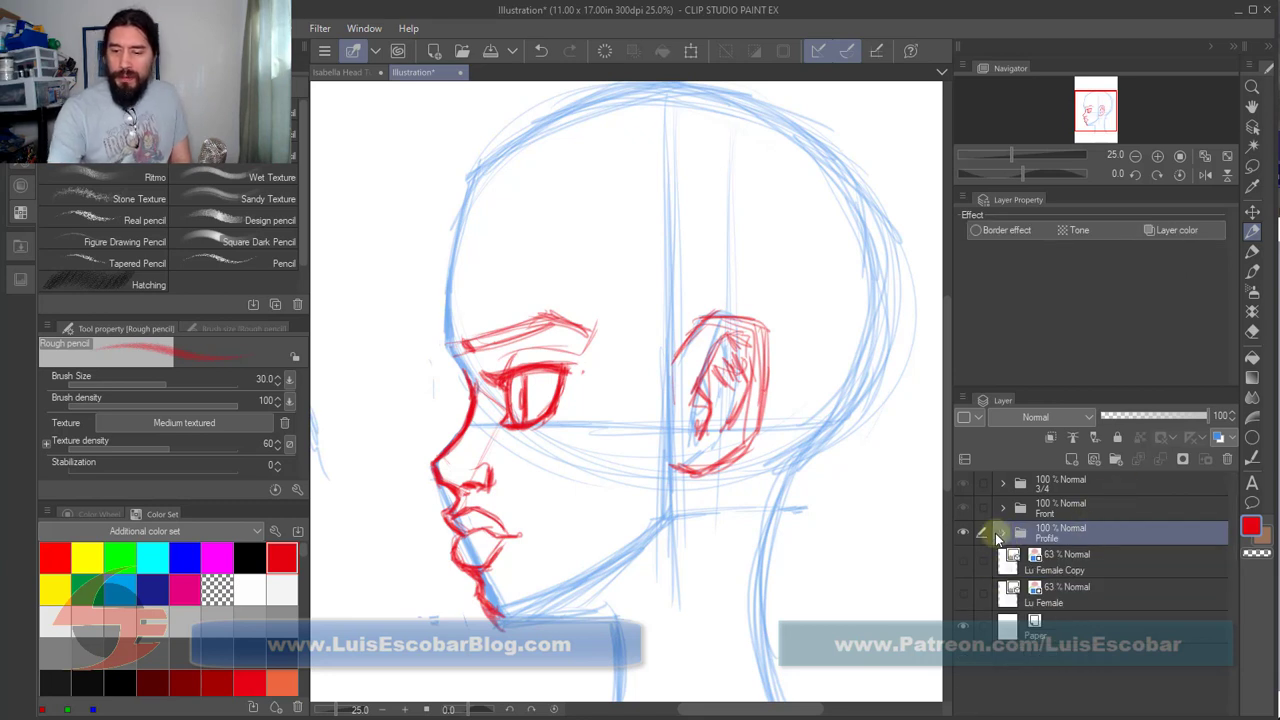
pyautogui.click(1002, 533)
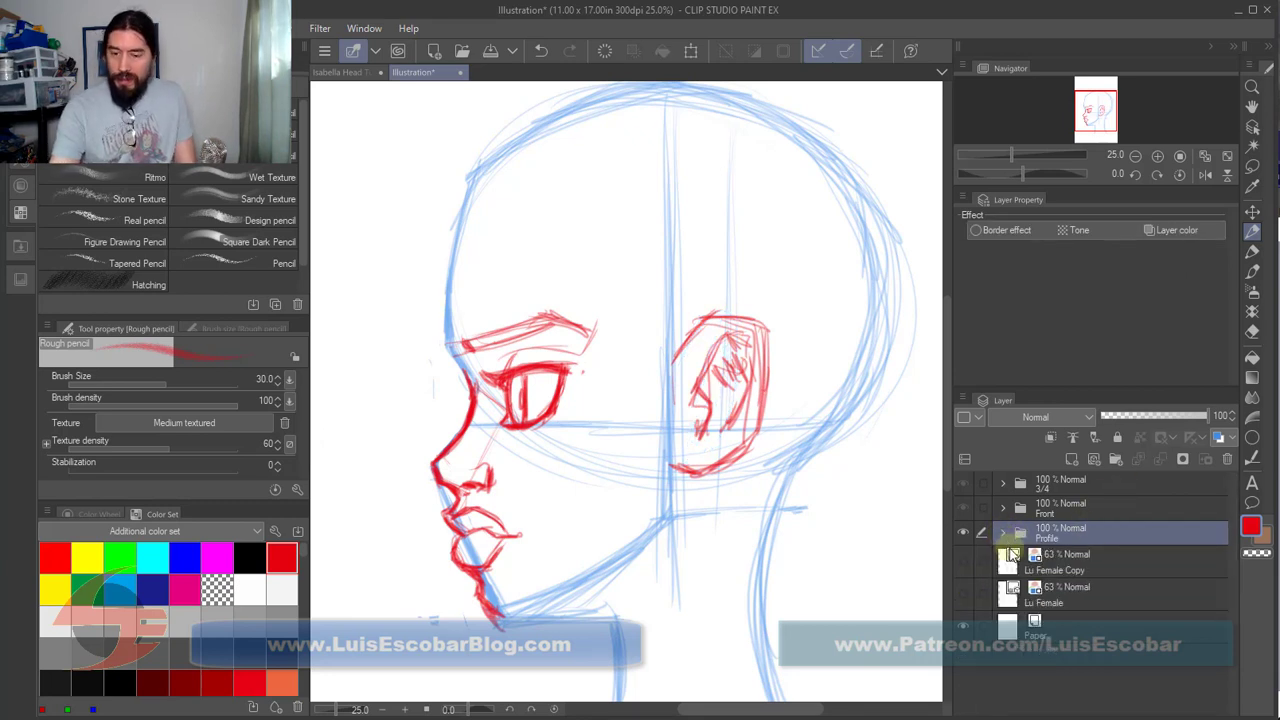
pyautogui.click(1003, 532)
pyautogui.click(1133, 687)
pyautogui.moveTo(1231, 621); pyautogui.dragTo(1231, 672)
pyautogui.click(1169, 648)
pyautogui.click(1218, 437)
pyautogui.moveTo(1227, 601); pyautogui.dragTo(1226, 596)
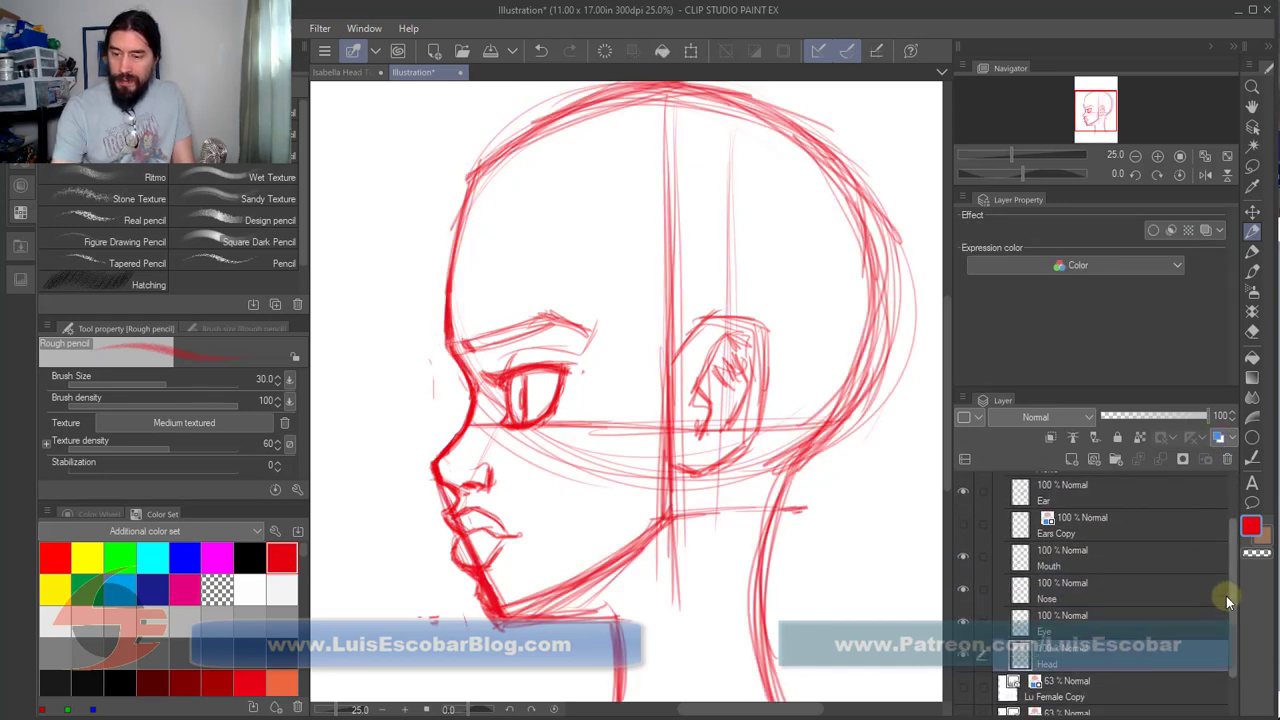
pyautogui.scroll(3, 1034, 514)
pyautogui.click(1003, 533)
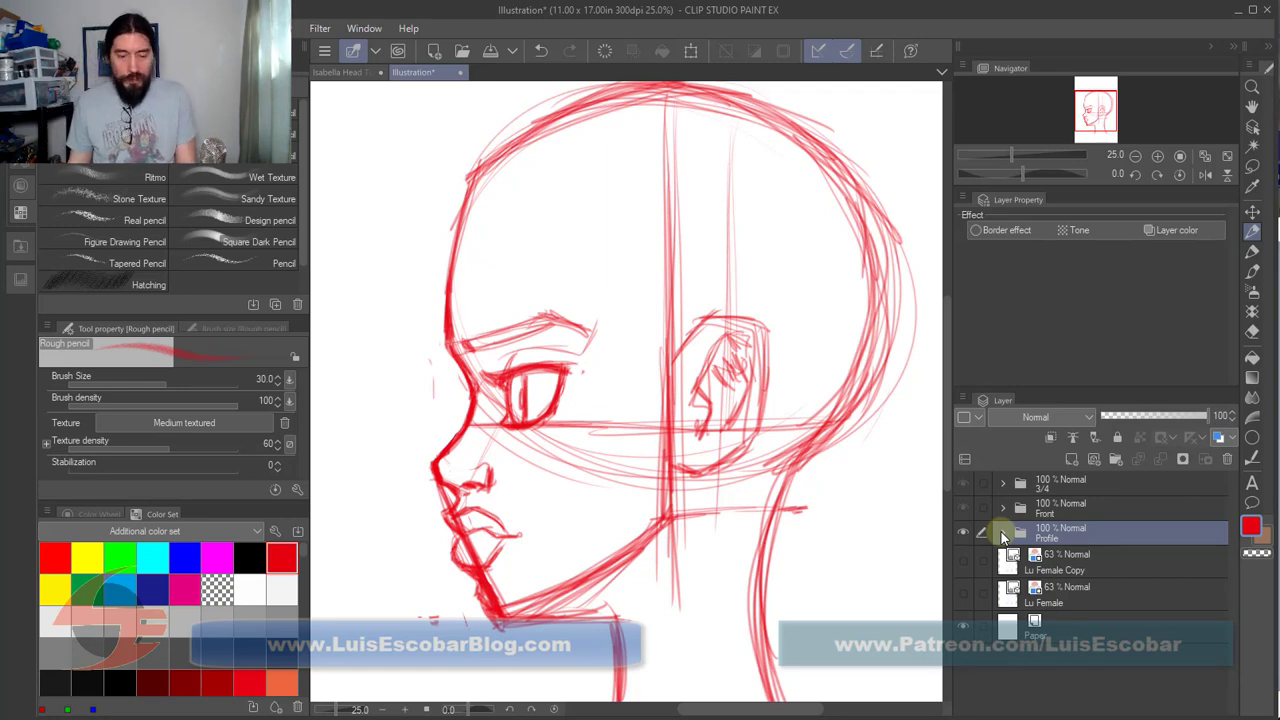
# Step: Flip repeatedly between the 3/4 and Profile heads to compare how their features line up
pyautogui.hotkey('ctrl', 'z')
pyautogui.hotkey('ctrl', 'z')
pyautogui.hotkey('ctrl', 'y')
pyautogui.hotkey('ctrl', 'y')
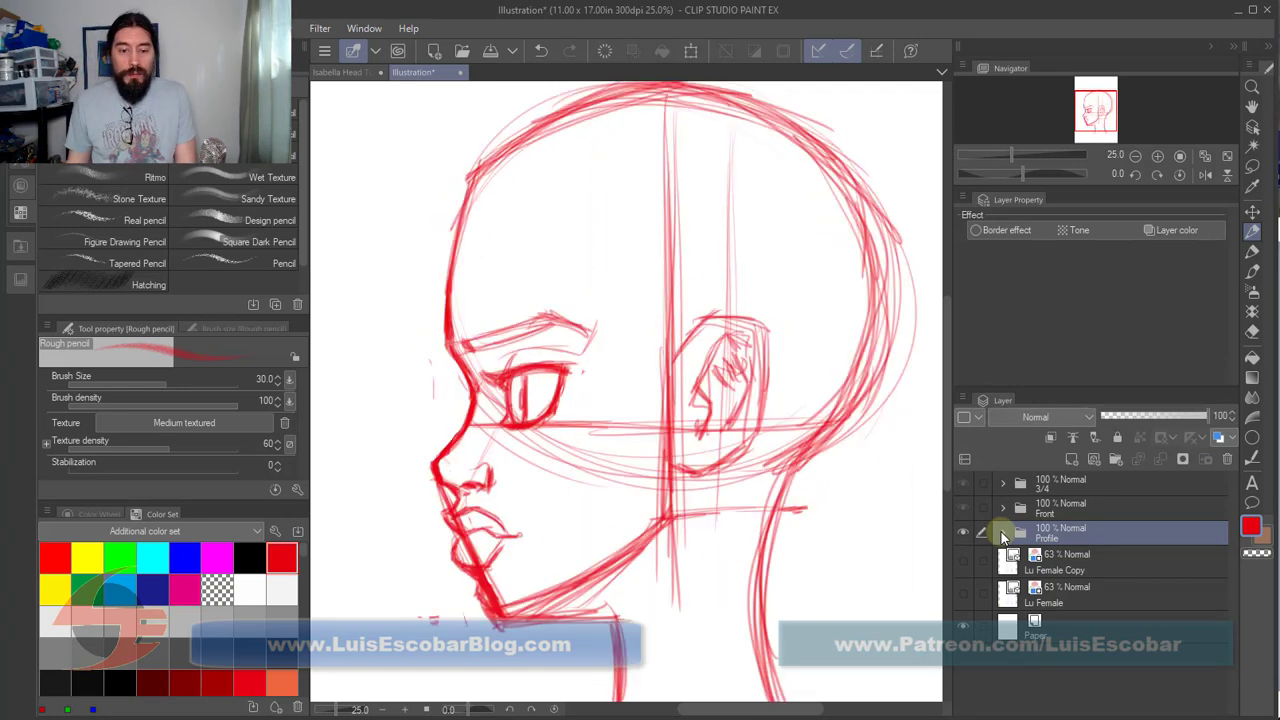
pyautogui.hotkey('ctrl', 'z')
pyautogui.hotkey('ctrl', 'z')
pyautogui.hotkey('ctrl', 'y')
pyautogui.hotkey('ctrl', 'y')
pyautogui.hotkey('ctrl', 'z')
pyautogui.hotkey('ctrl', 'z')
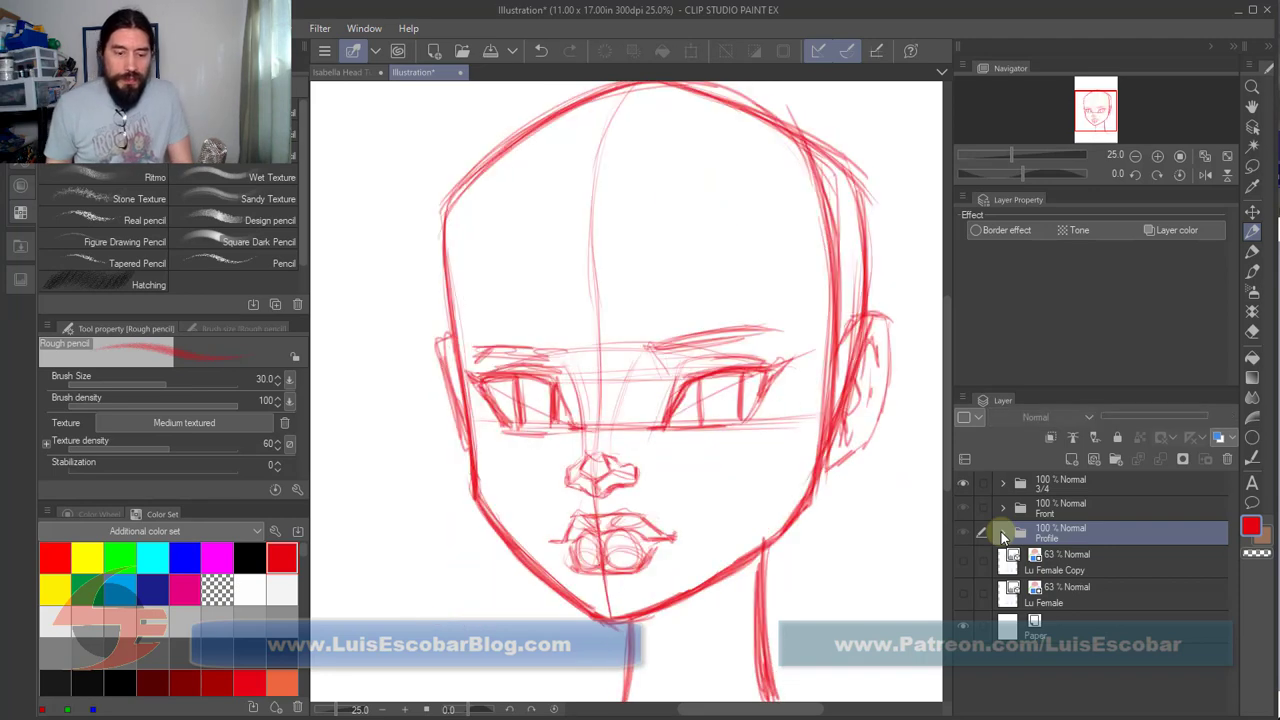
pyautogui.hotkey('ctrl', 'y')
pyautogui.hotkey('ctrl', 'y')
pyautogui.hotkey('ctrl', 'z')
pyautogui.hotkey('ctrl', 'y')
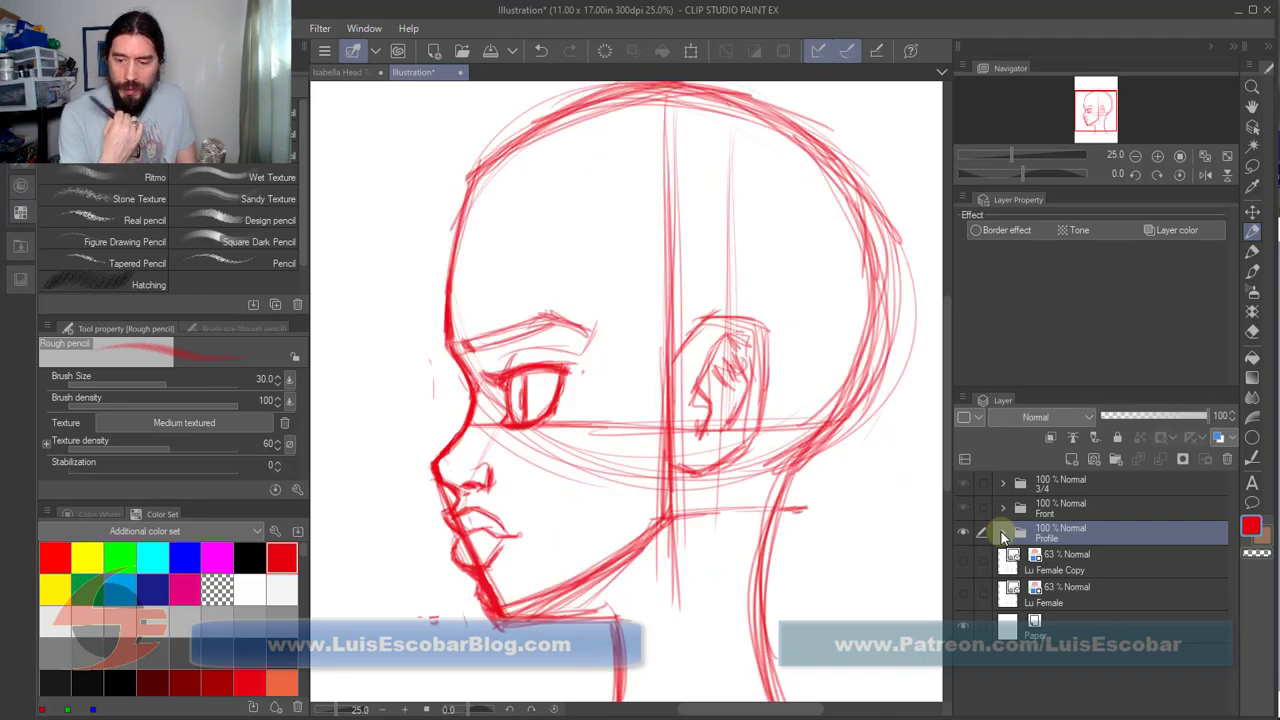
pyautogui.hotkey('ctrl', 'z')
pyautogui.hotkey('ctrl', 'y')
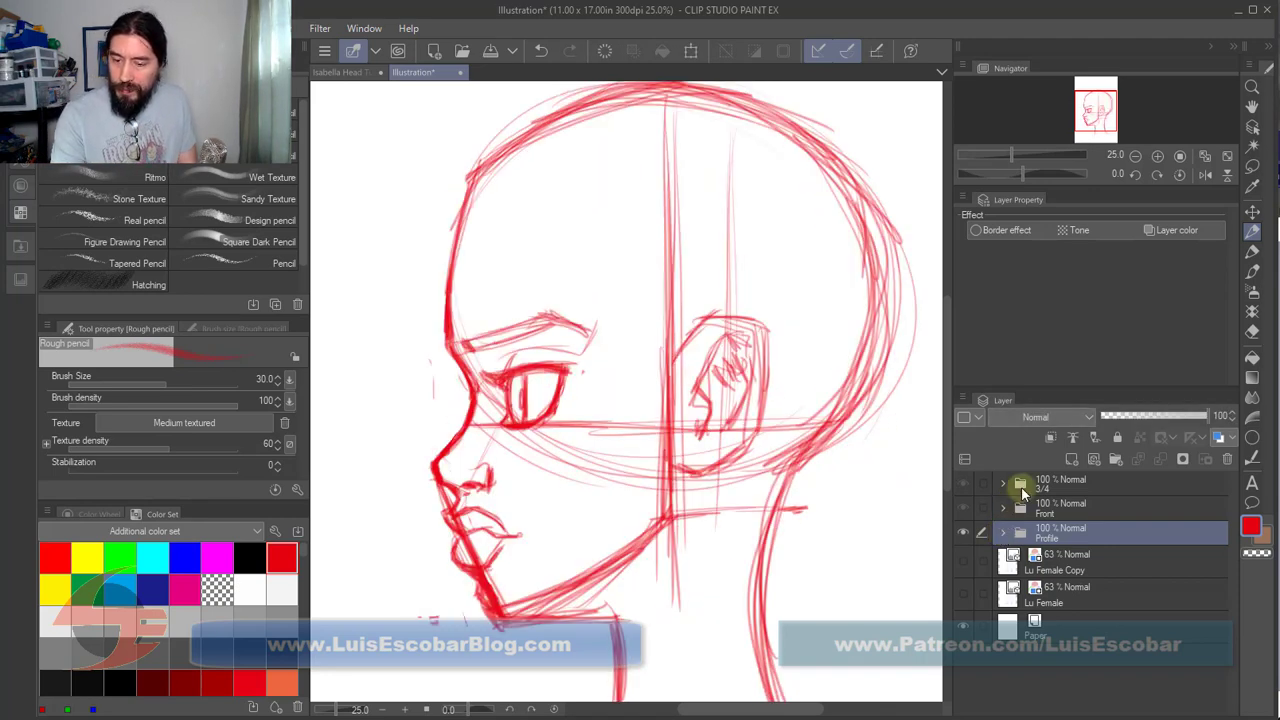
# Step: Expand the Profile folder and clean up the Head layer's rough contour lines around the lips and chin
pyautogui.click(1002, 531)
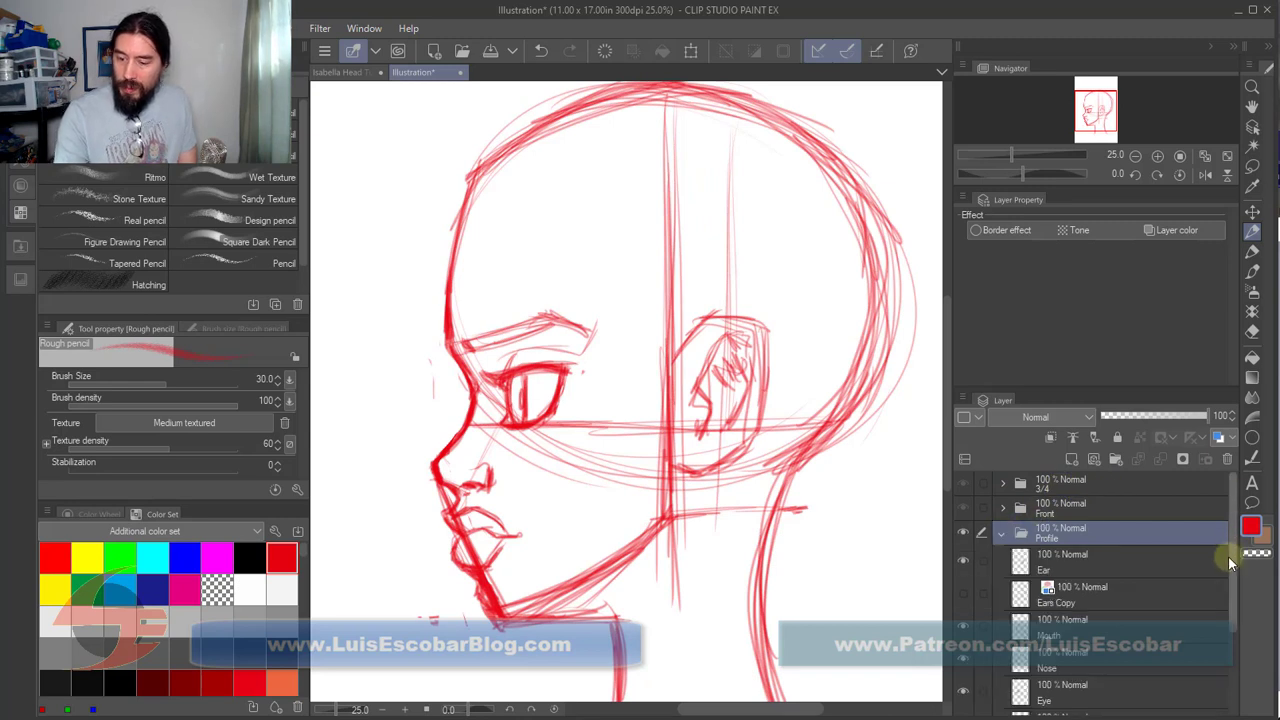
pyautogui.scroll(-3, 1228, 556)
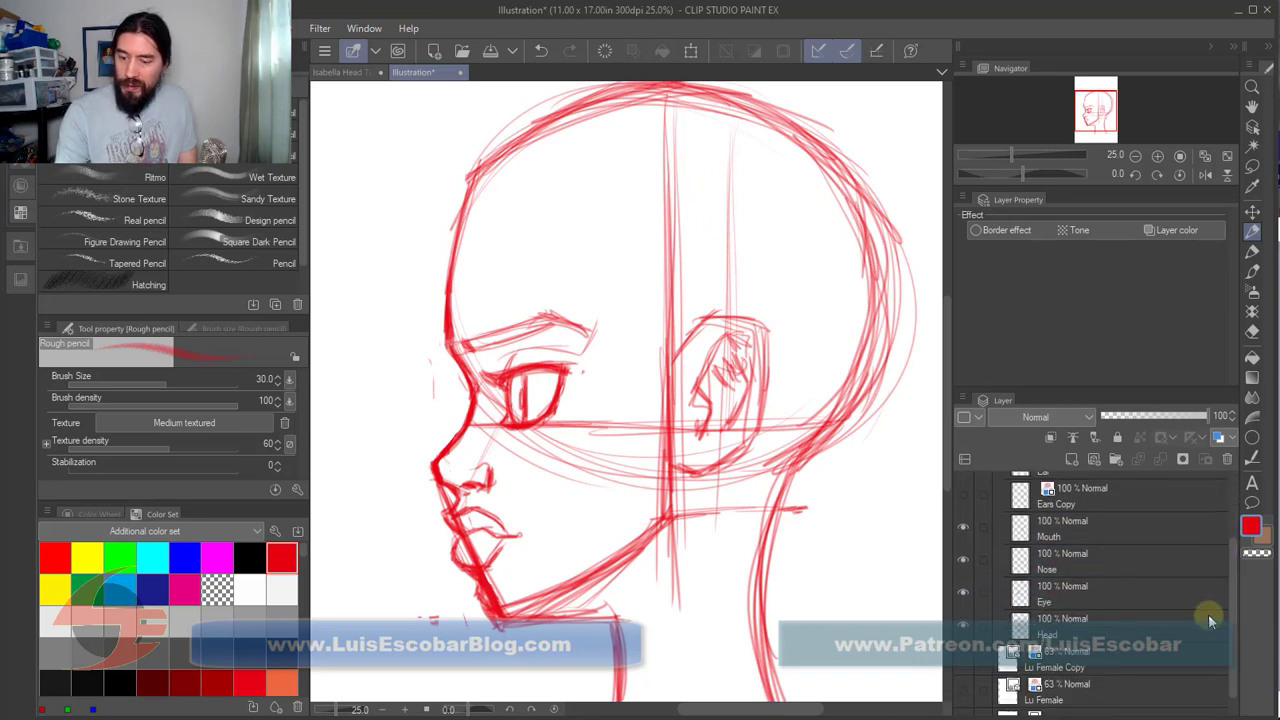
pyautogui.click(1155, 623)
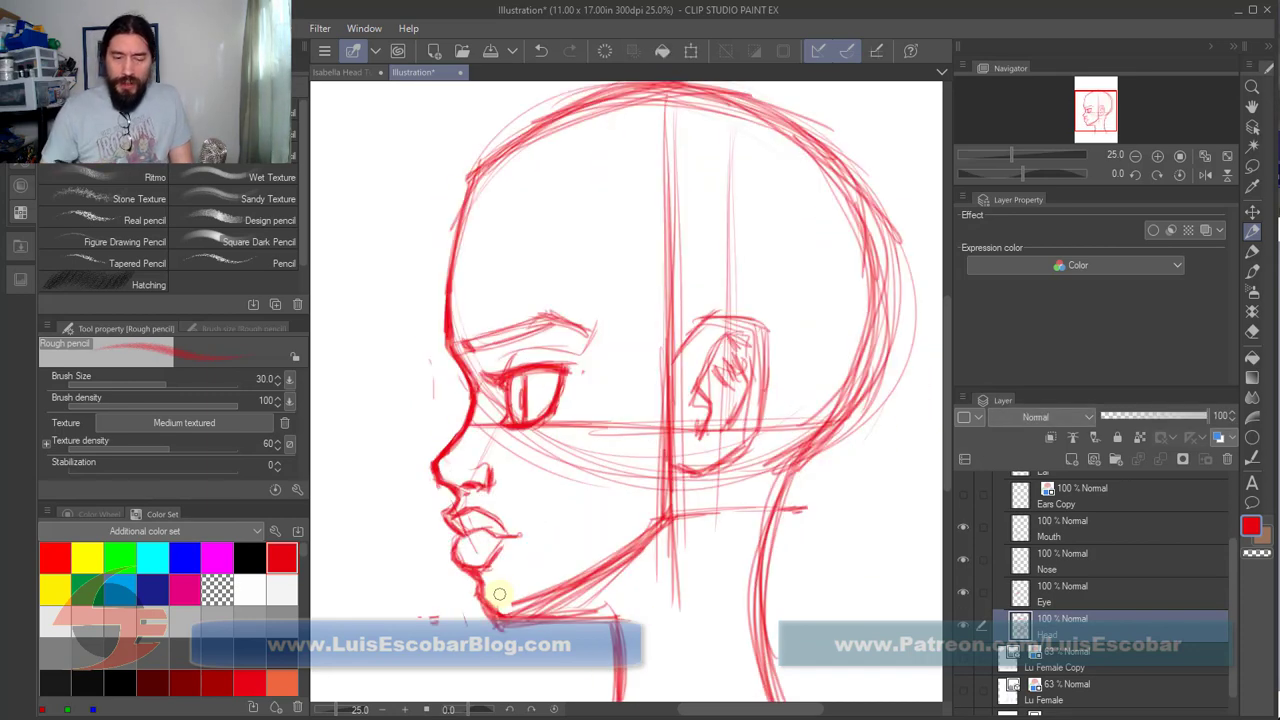
# Step: Nudge the profile Mouth layer to the right with the Move layer tool so the lips sit further back
pyautogui.click(1149, 598)
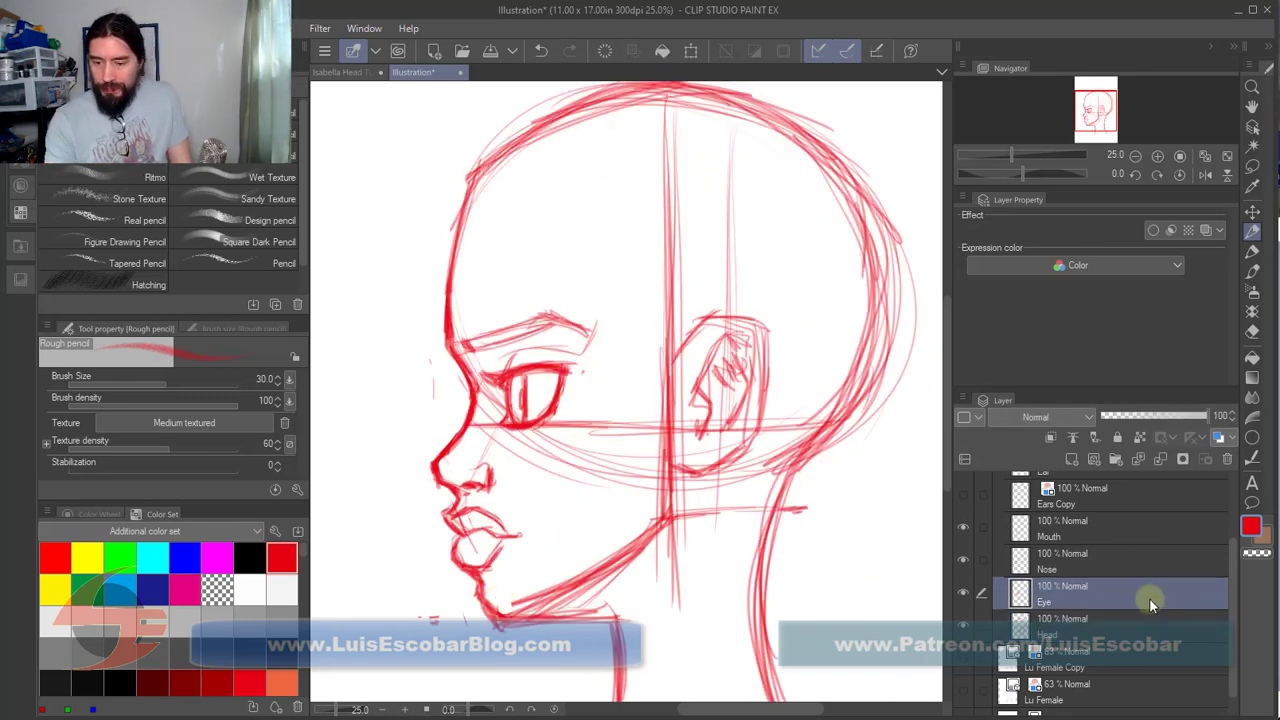
pyautogui.click(1141, 538)
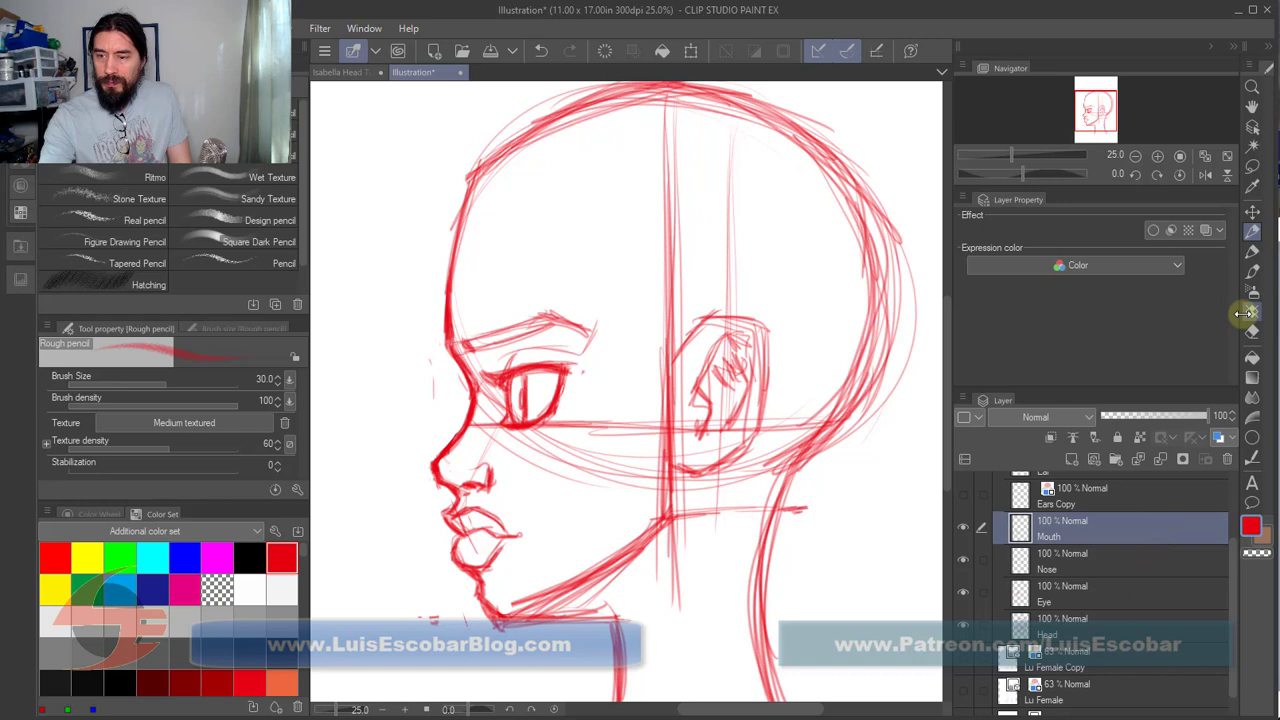
pyautogui.click(1253, 213)
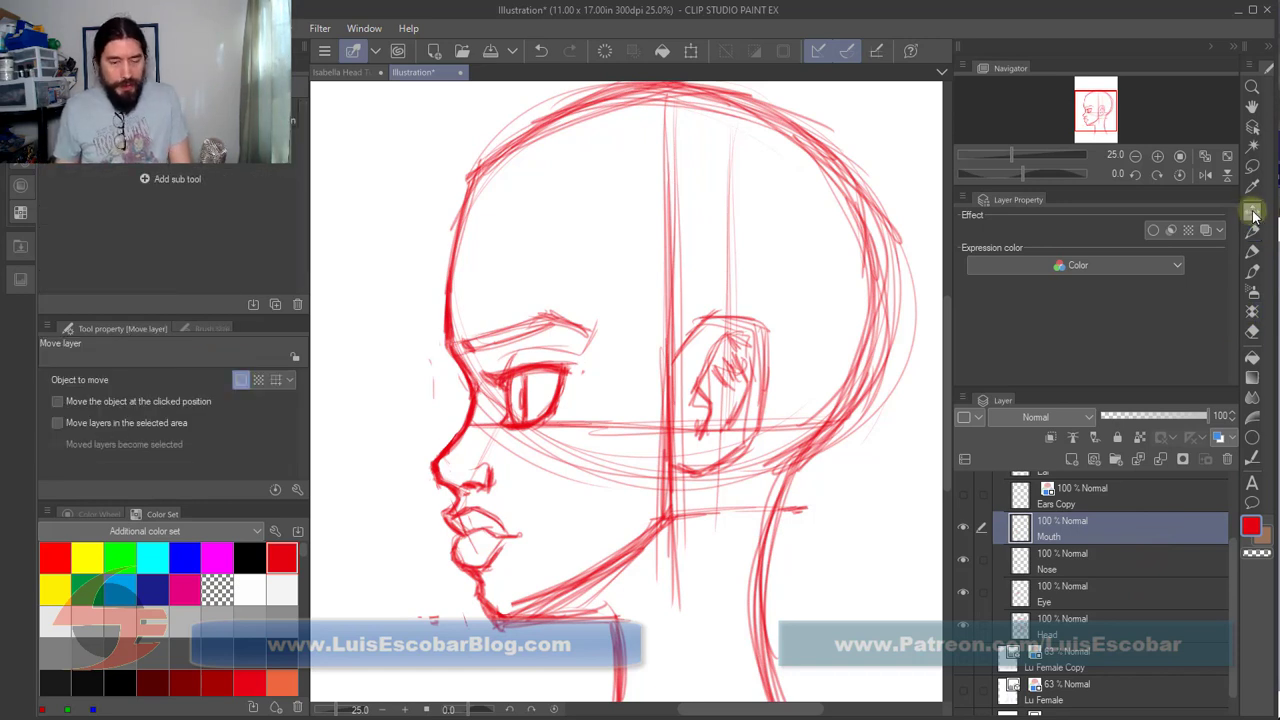
pyautogui.press('Right')
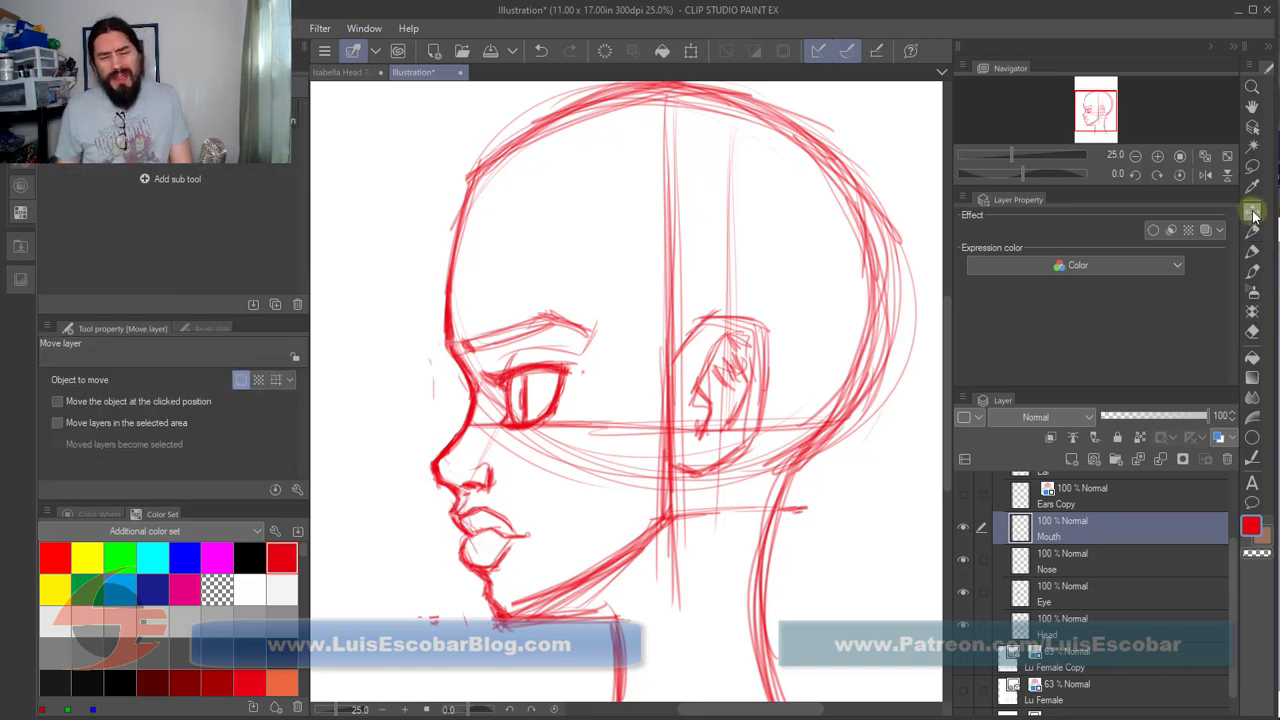
pyautogui.press('Right')
pyautogui.press('Right')
pyautogui.press('Right')
pyautogui.press('Right')
pyautogui.press('Right')
pyautogui.press('Right')
pyautogui.press('Right')
pyautogui.press('Right')
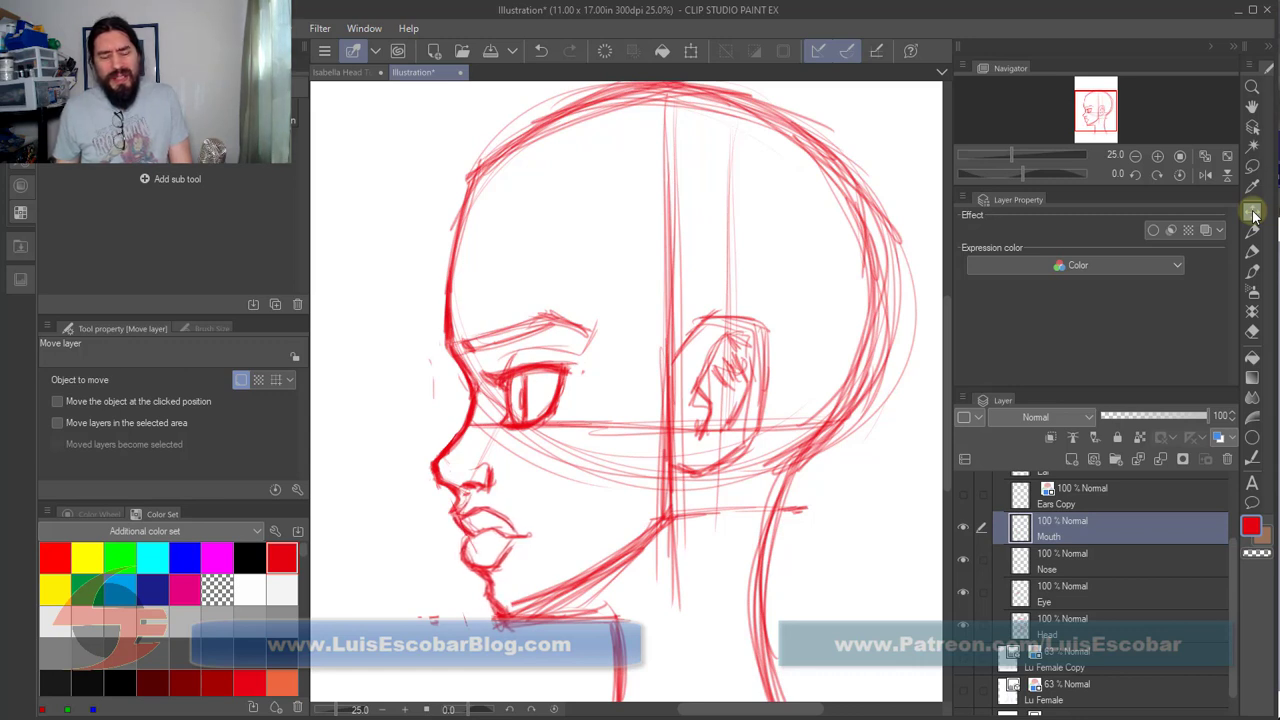
pyautogui.press('Right')
pyautogui.press('Right')
pyautogui.press('Right')
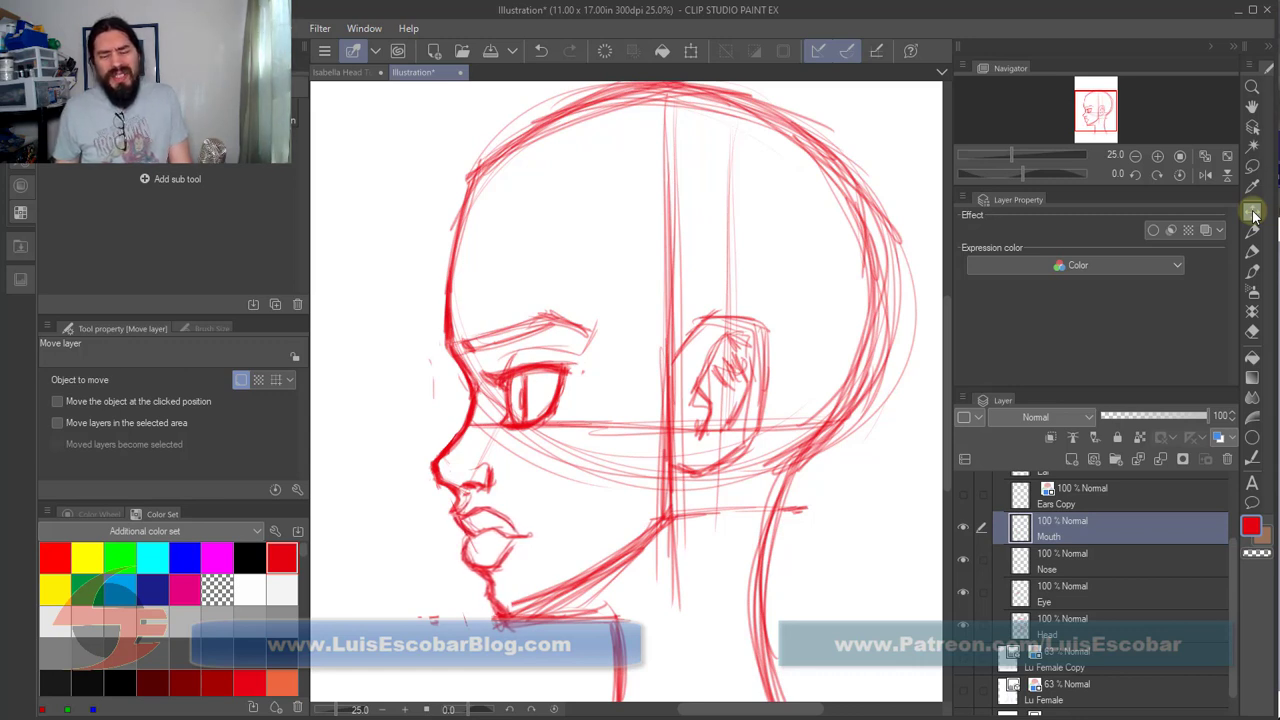
pyautogui.press('Right')
pyautogui.press('Right')
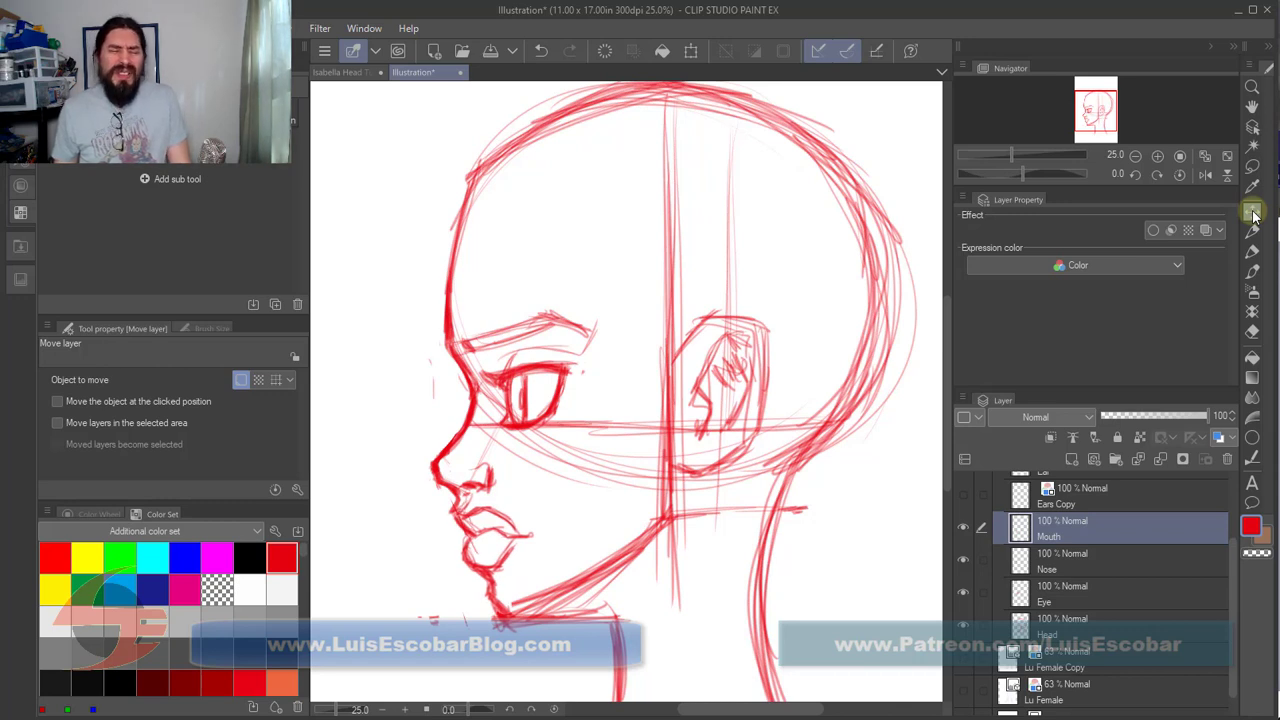
pyautogui.press('Right')
pyautogui.press('Right')
pyautogui.press('Right')
pyautogui.press('Right')
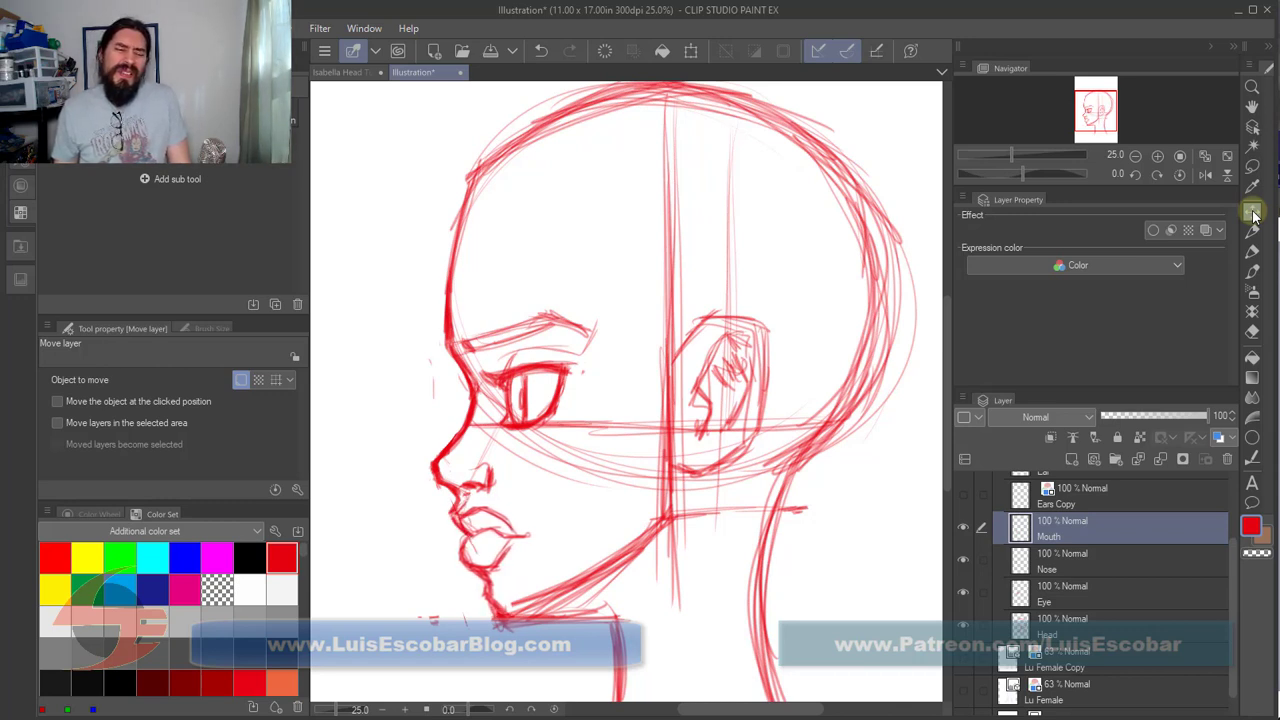
pyautogui.press('Right')
pyautogui.press('Right')
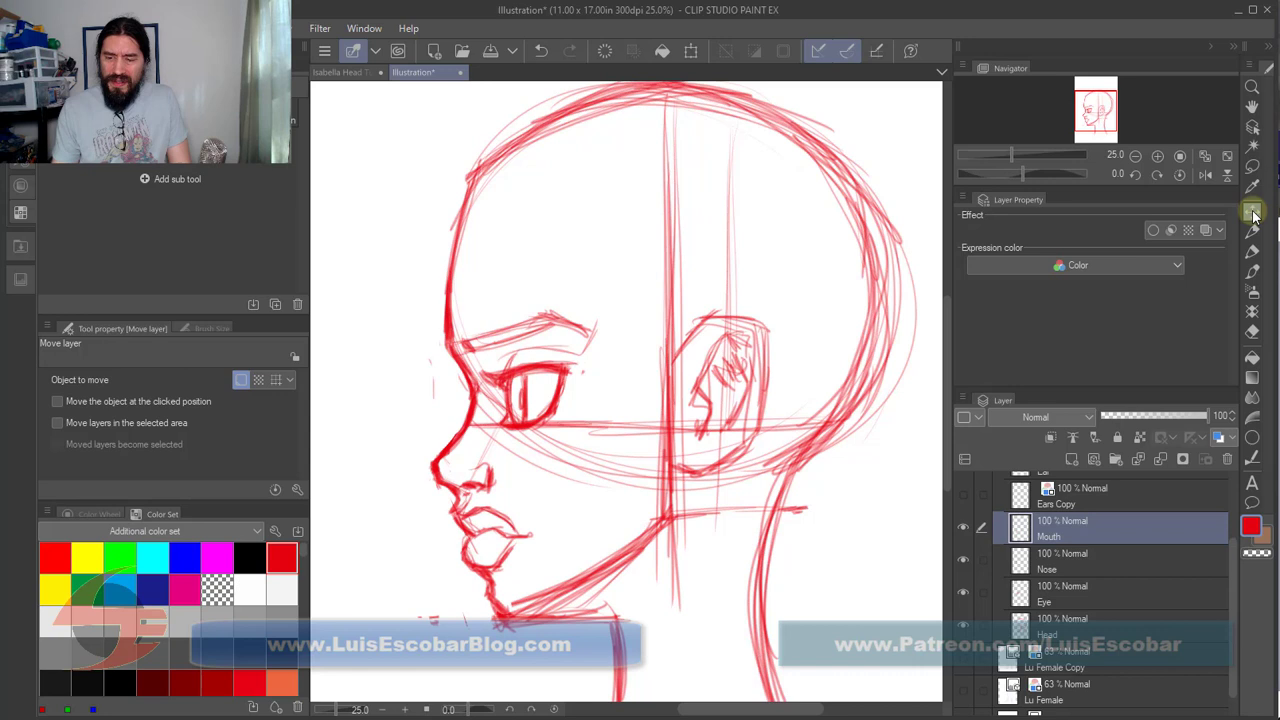
# Step: Nudge the profile Nose layer sideways to align it with the lips and clean up the line under the nose
pyautogui.click(1153, 550)
pyautogui.press('Right')
pyautogui.press('Right')
pyautogui.press('Right')
pyautogui.press('Right')
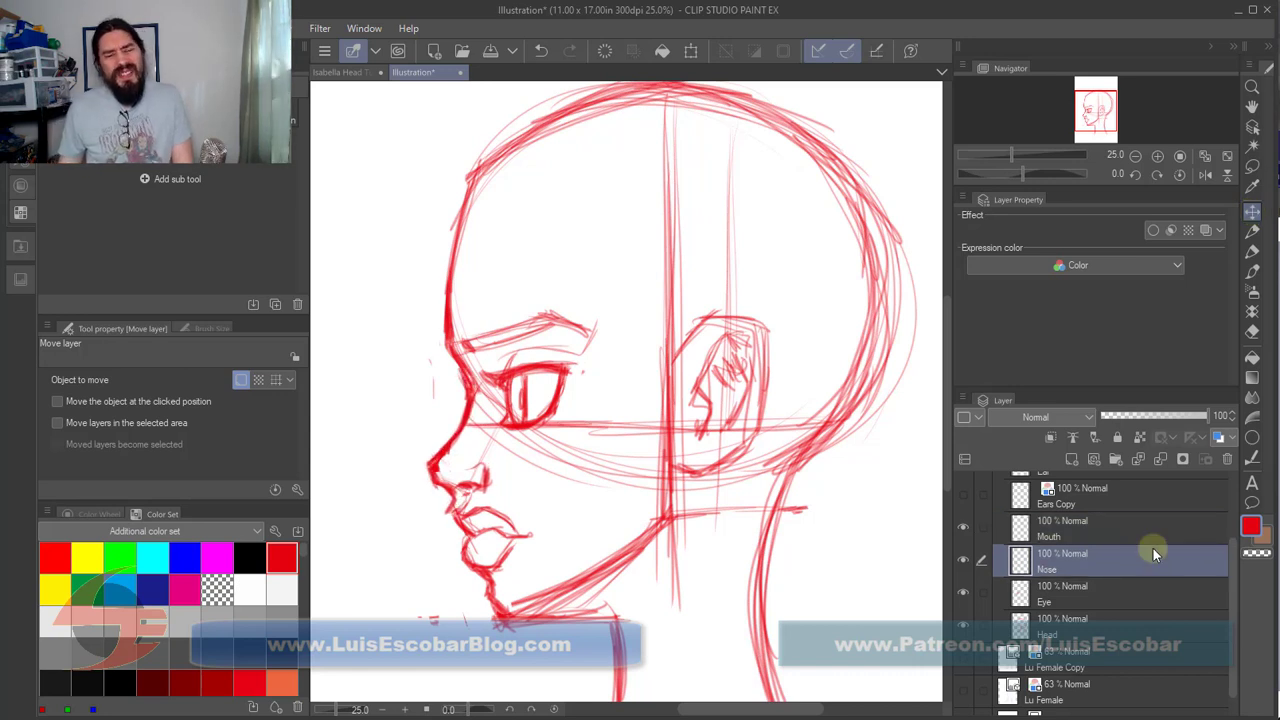
pyautogui.press('Right')
pyautogui.press('Right')
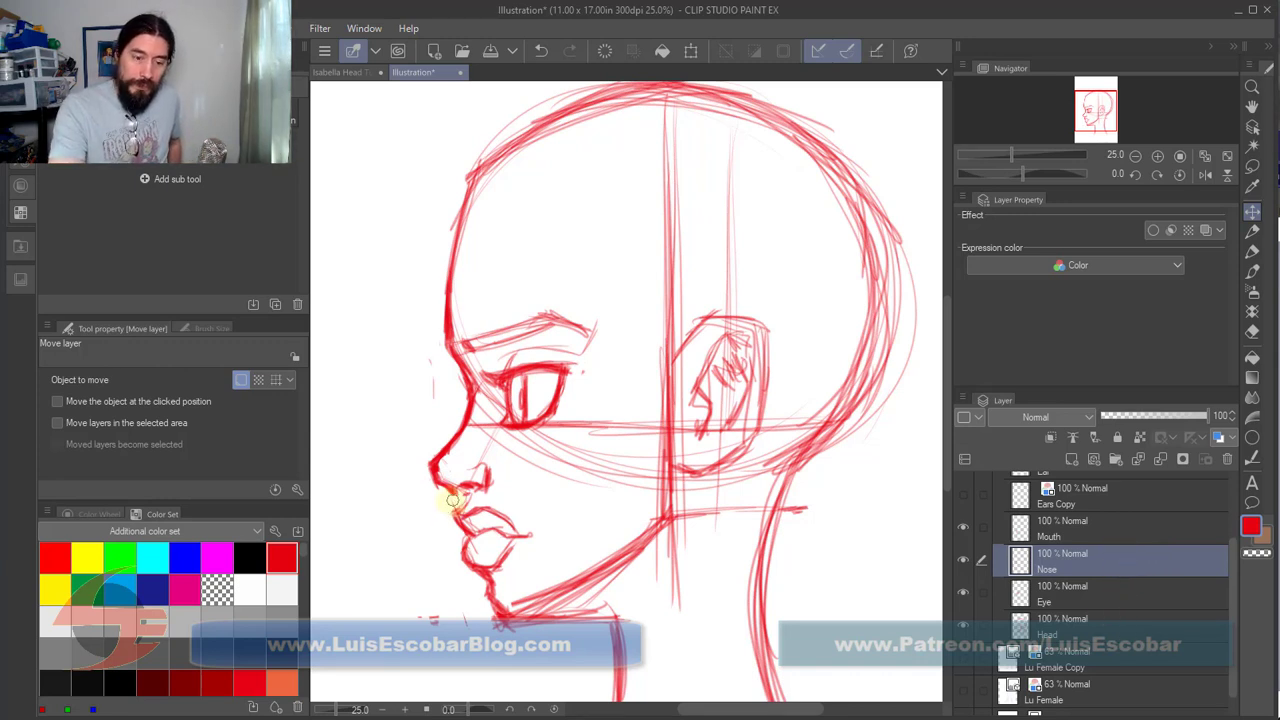
pyautogui.moveTo(447, 497); pyautogui.dragTo(450, 481)
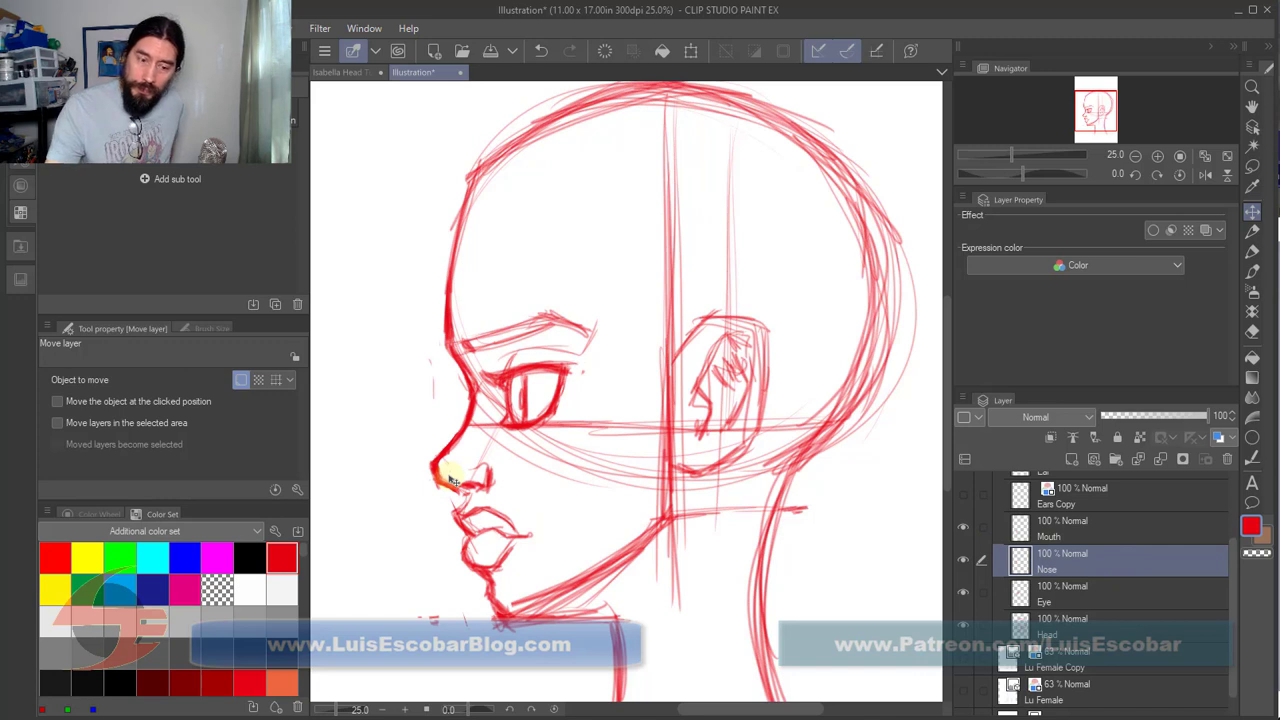
pyautogui.hotkey('ctrl', 'z')
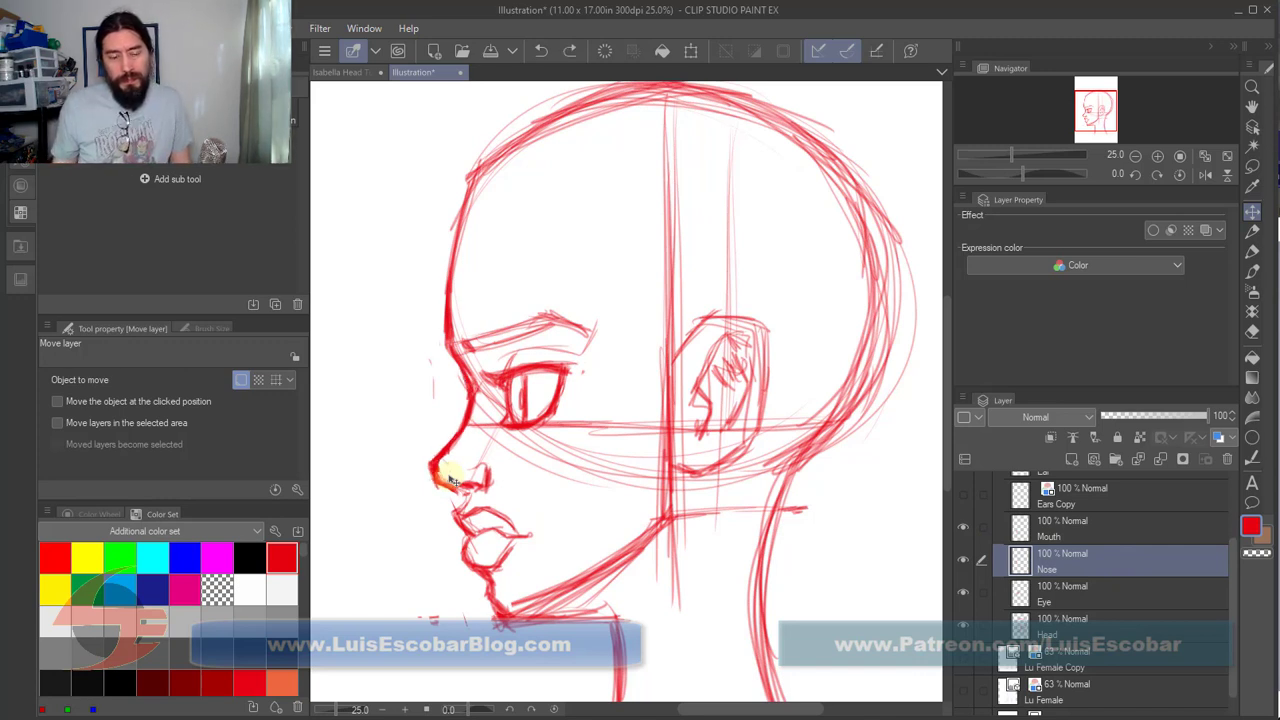
# Step: Redraw the nose tip, its underside and the contour down to the upper lip with the Rough pencil on the Nose and Mouth layers
pyautogui.click(1252, 230)
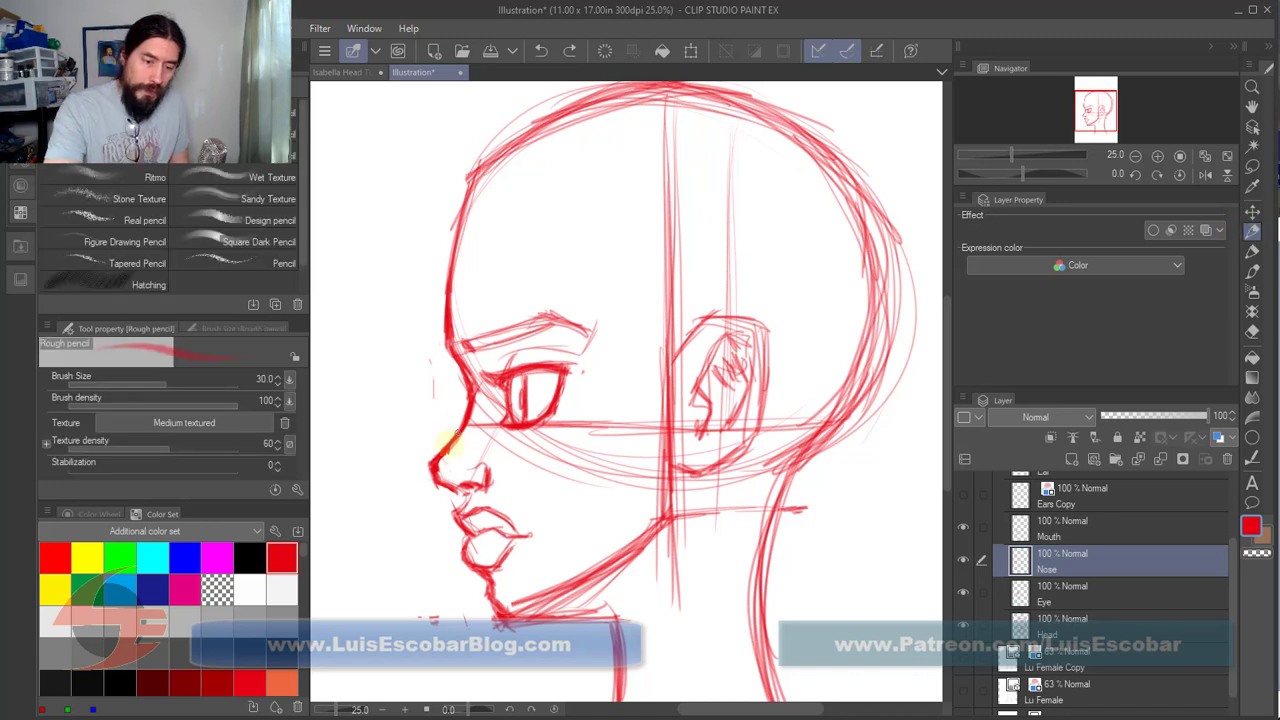
pyautogui.moveTo(458, 432)
pyautogui.mouseDown()
pyautogui.moveTo(445, 467)
pyautogui.moveTo(460, 498)
pyautogui.mouseUp()
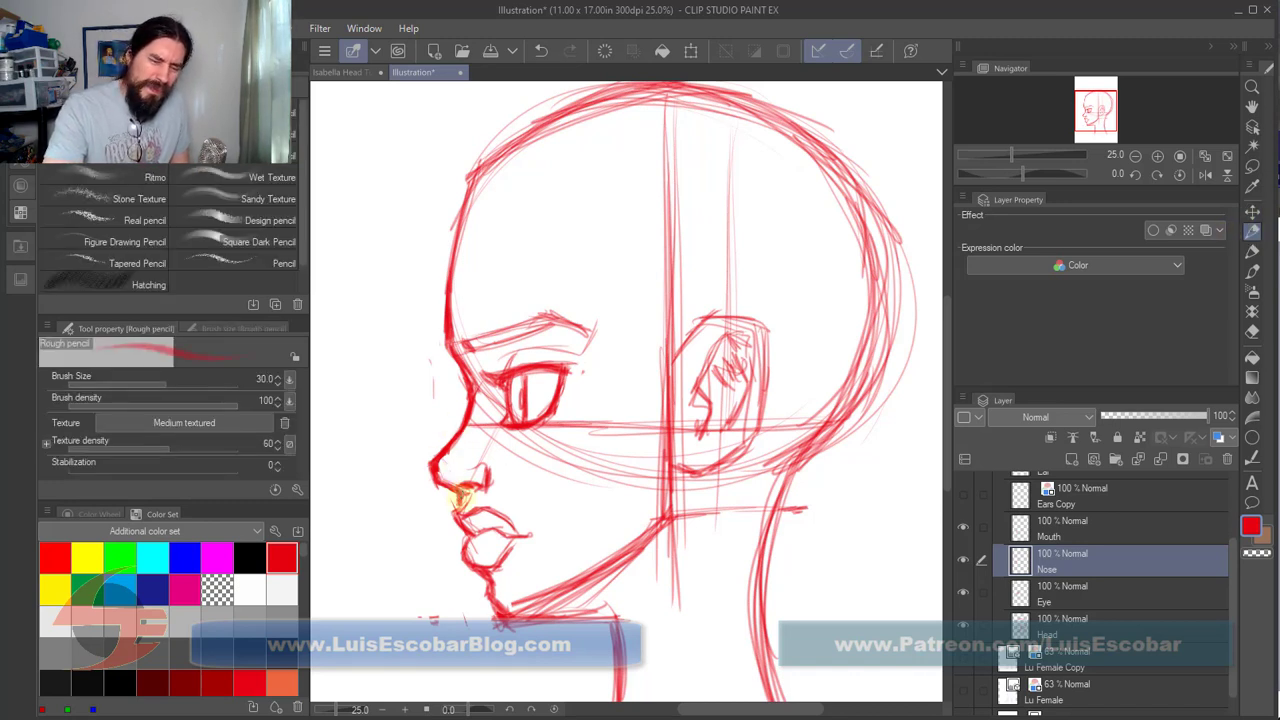
pyautogui.click(1111, 600)
pyautogui.click(1055, 527)
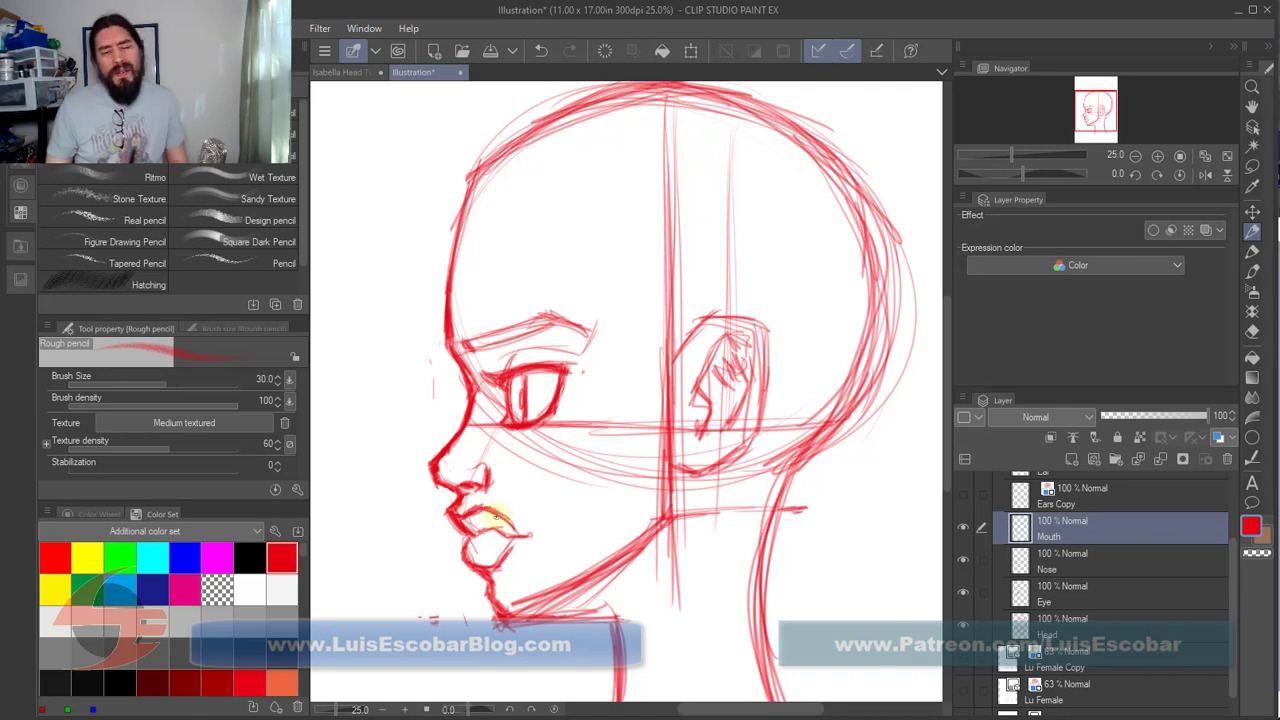
pyautogui.click(1100, 560)
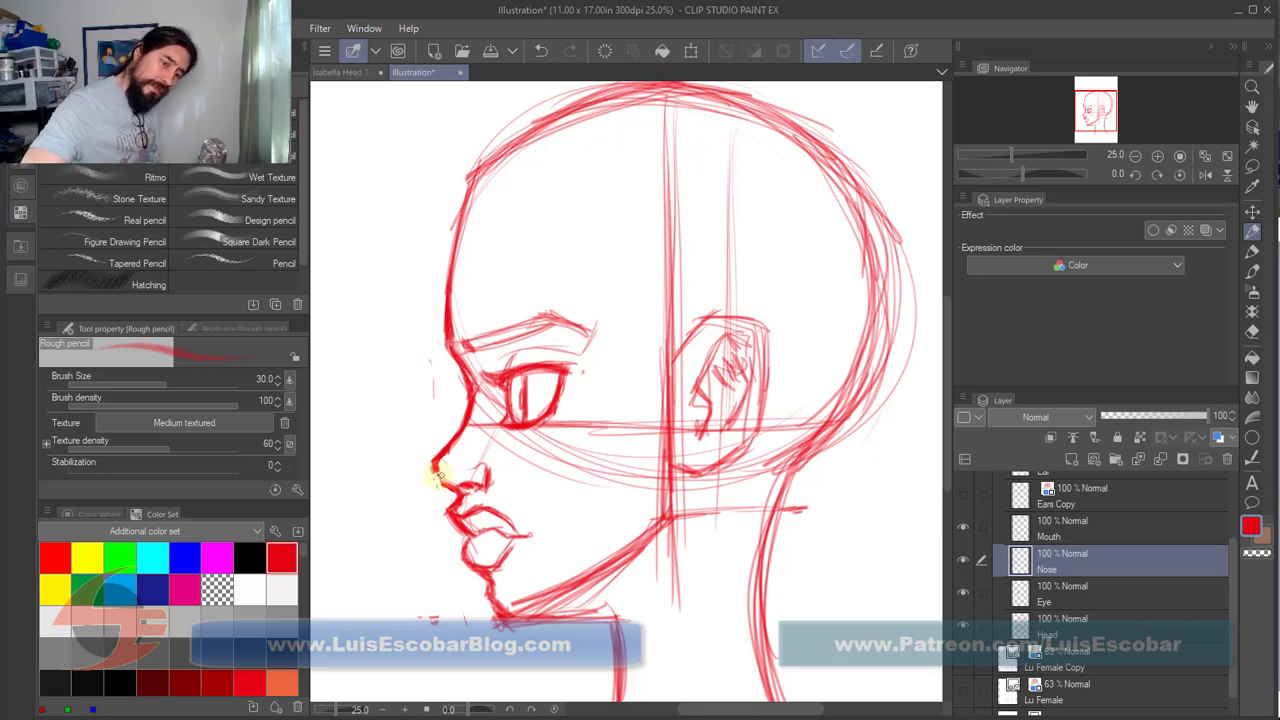
pyautogui.moveTo(432, 464); pyautogui.dragTo(446, 494)
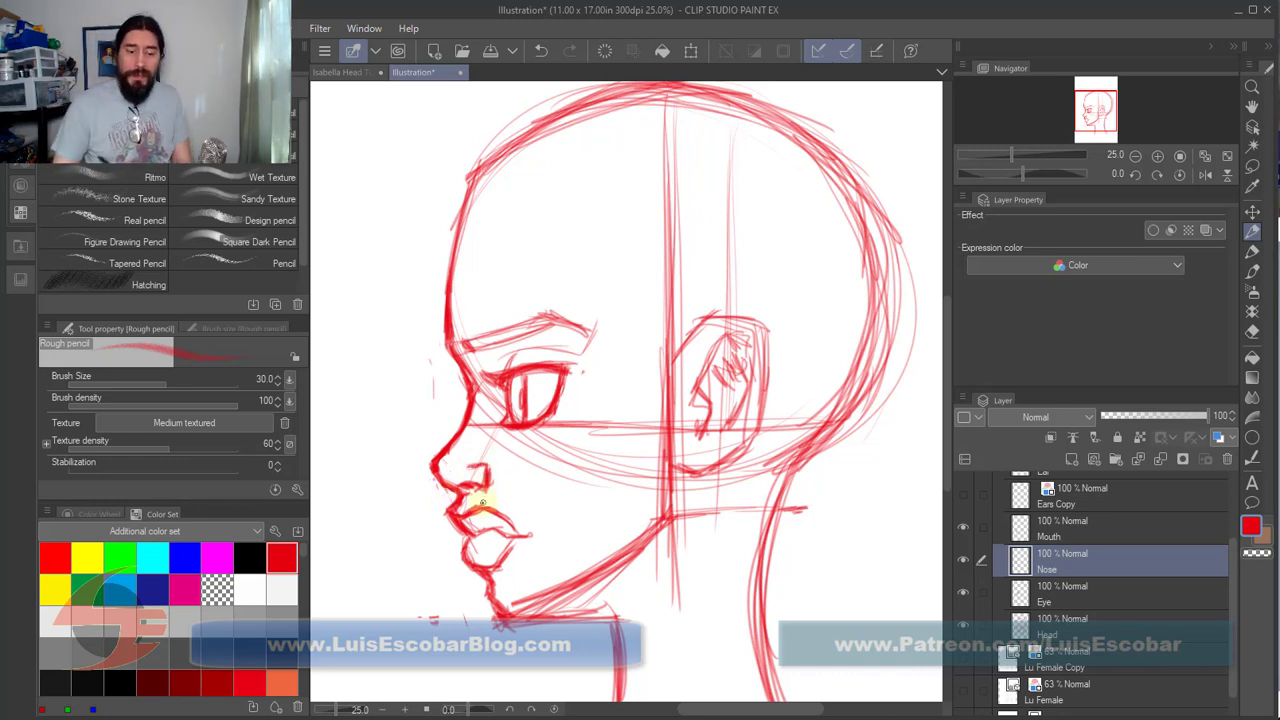
# Step: Select the profile Head layer and flip repeatedly between the 3/4 and profile heads to compare the jaw and chin
pyautogui.click(1125, 627)
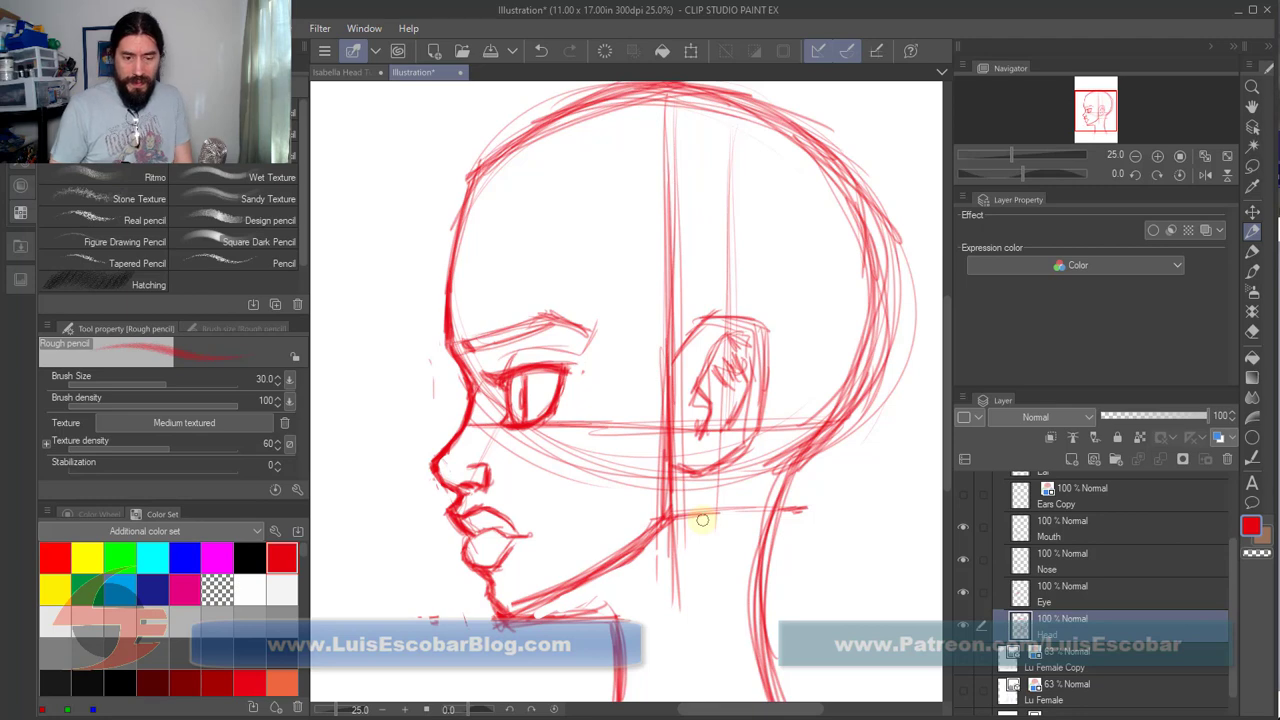
pyautogui.hotkey('ctrl', 'z')
pyautogui.hotkey('ctrl', 'y')
pyautogui.hotkey('ctrl', 'z')
pyautogui.hotkey('ctrl', 'y')
pyautogui.hotkey('ctrl', 'z')
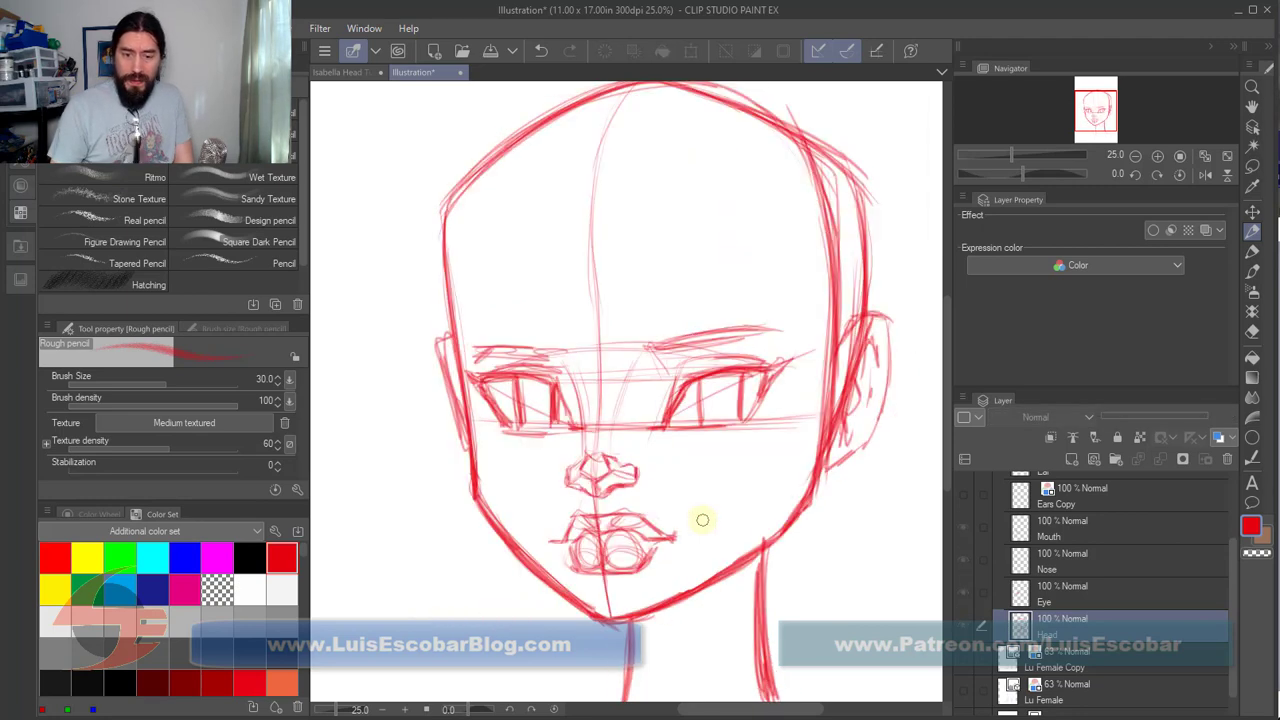
pyautogui.hotkey('ctrl', 'y')
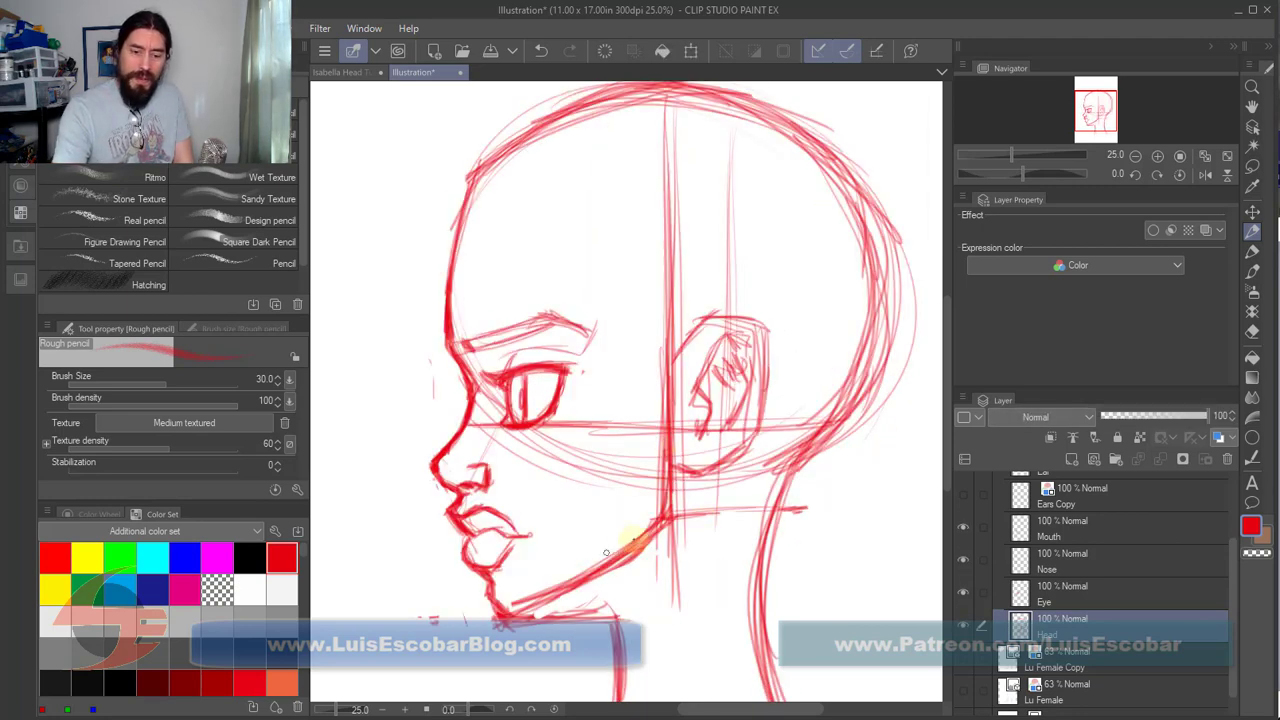
pyautogui.hotkey('ctrl', 'z')
pyautogui.hotkey('ctrl', 'y')
pyautogui.hotkey('ctrl', 'z')
pyautogui.hotkey('ctrl', 'y')
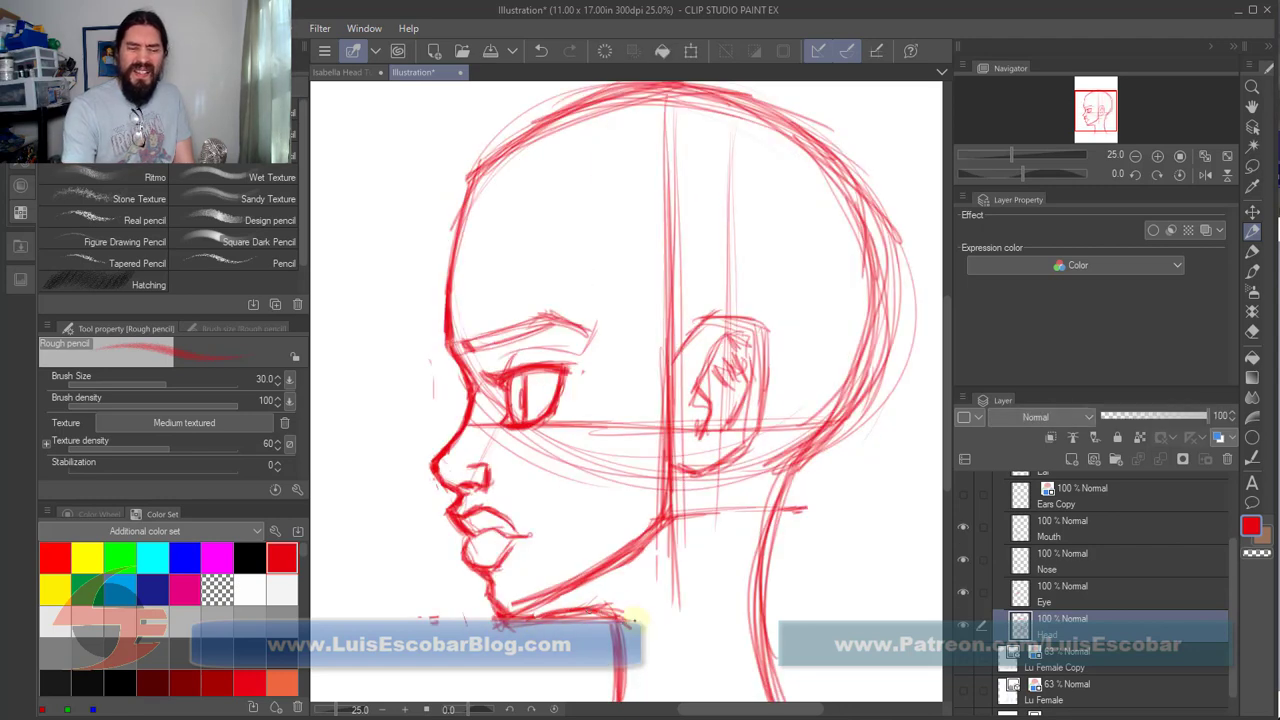
# Step: Sketch a slanted neck line below the jaw corner and strengthen the front of the neck, chin and underside of the chin
pyautogui.moveTo(670, 560); pyautogui.dragTo(640, 690)
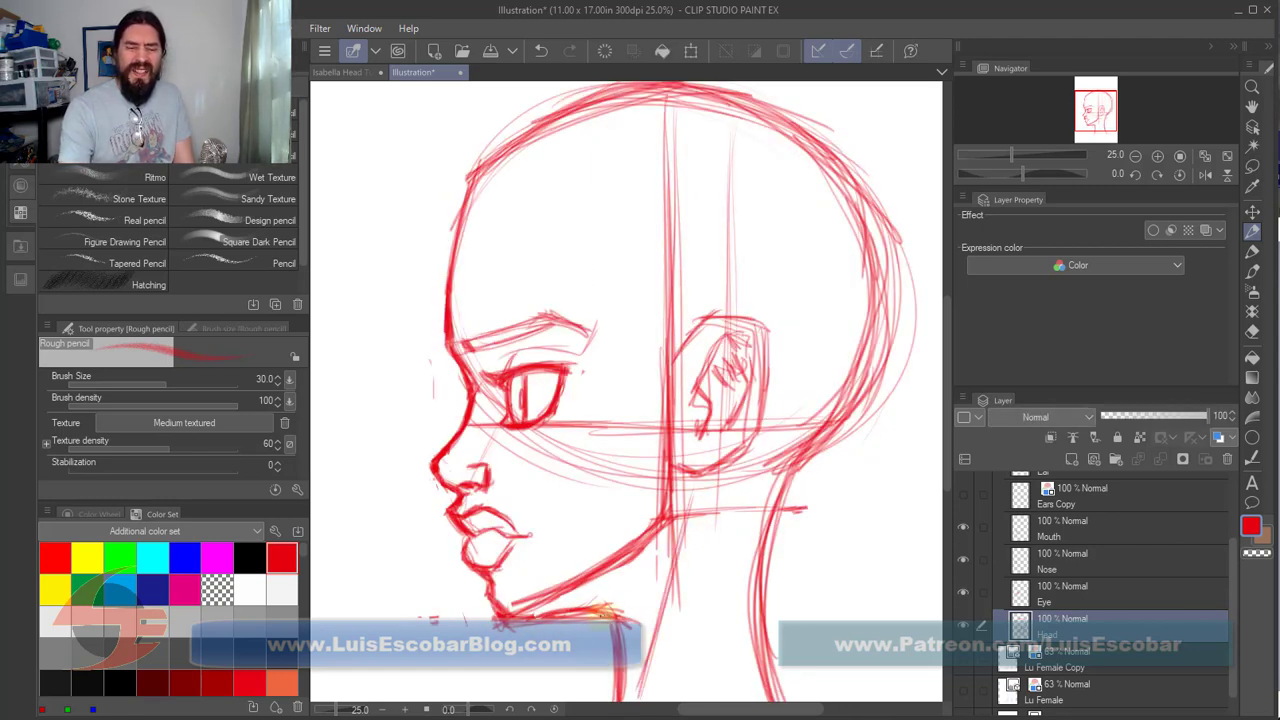
pyautogui.moveTo(602, 612)
pyautogui.mouseDown()
pyautogui.moveTo(631, 628)
pyautogui.moveTo(626, 688)
pyautogui.mouseUp()
pyautogui.moveTo(518, 617); pyautogui.dragTo(628, 616)
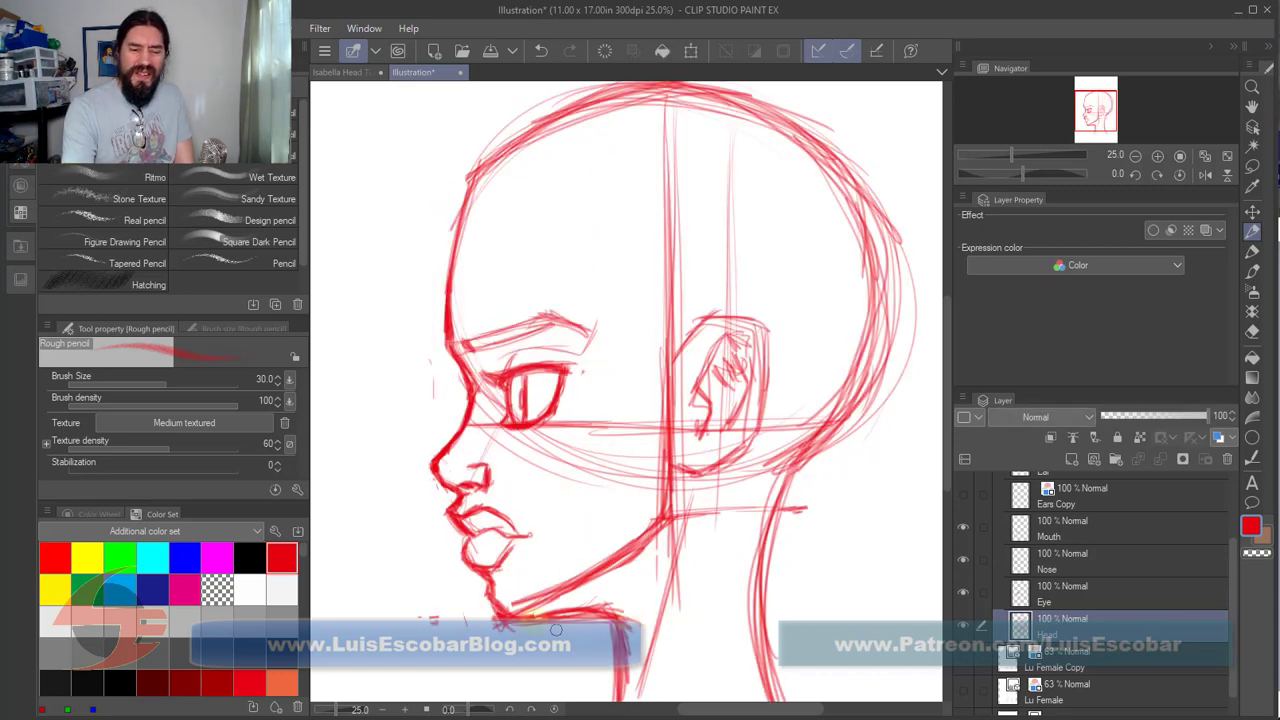
pyautogui.moveTo(511, 620); pyautogui.dragTo(490, 610)
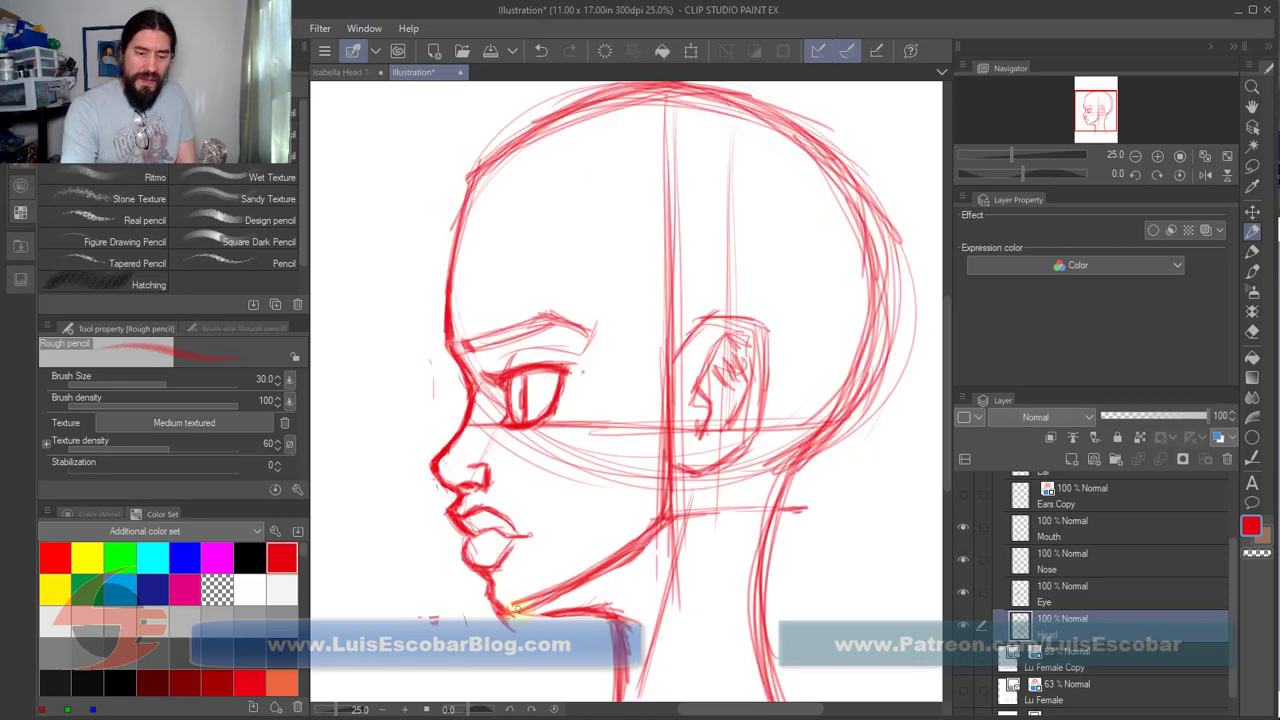
pyautogui.moveTo(517, 609); pyautogui.dragTo(590, 607)
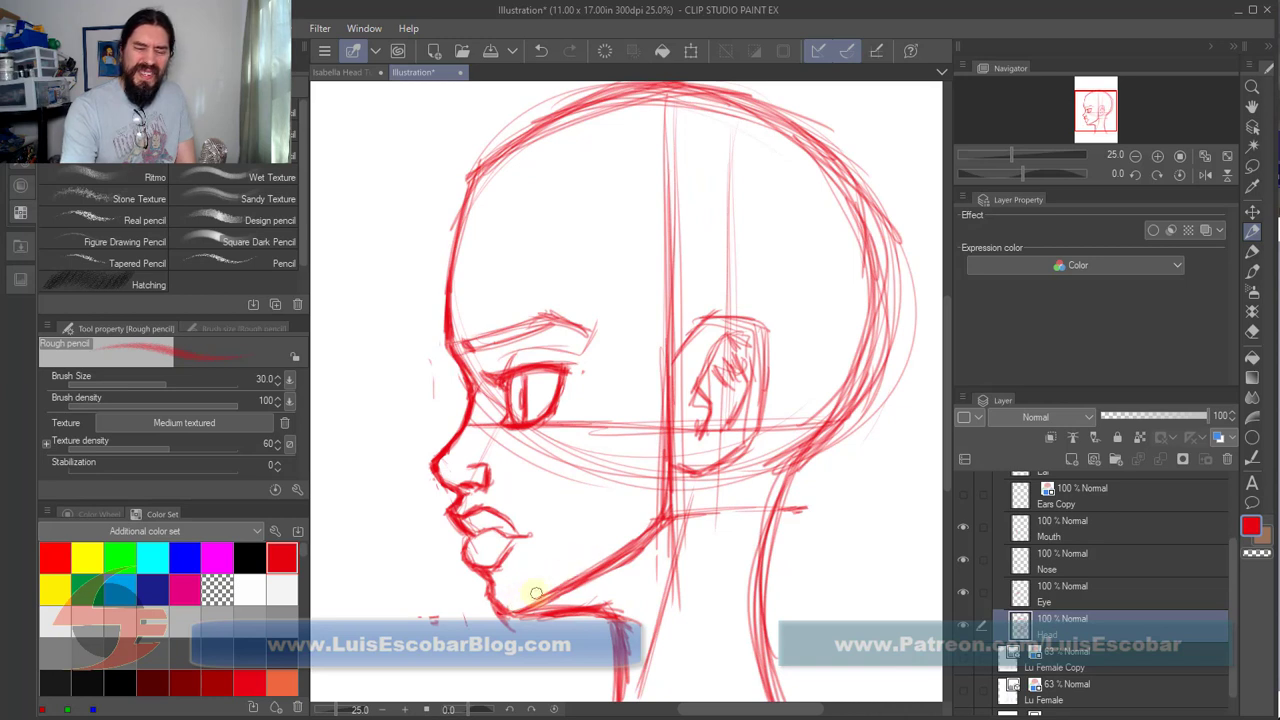
# Step: Check the jaw against the 3/4 head, trim the profile jaw line near the chin and reinforce the back of the neck
pyautogui.moveTo(524, 600)
pyautogui.mouseDown()
pyautogui.moveTo(664, 531)
pyautogui.moveTo(622, 572)
pyautogui.moveTo(528, 615)
pyautogui.moveTo(637, 583)
pyautogui.mouseUp()
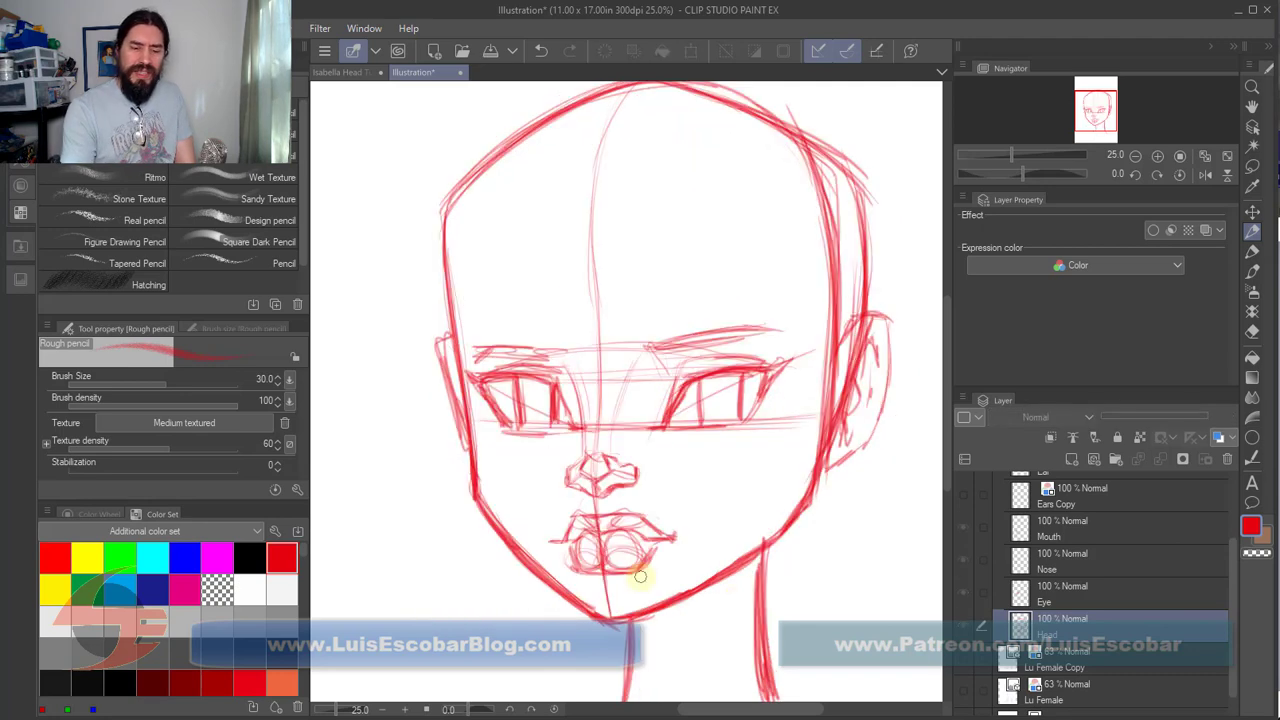
pyautogui.moveTo(640, 576)
pyautogui.mouseDown()
pyautogui.moveTo(554, 587)
pyautogui.moveTo(513, 612)
pyautogui.moveTo(564, 610)
pyautogui.moveTo(512, 616)
pyautogui.moveTo(606, 612)
pyautogui.mouseUp()
pyautogui.moveTo(606, 612); pyautogui.dragTo(623, 607)
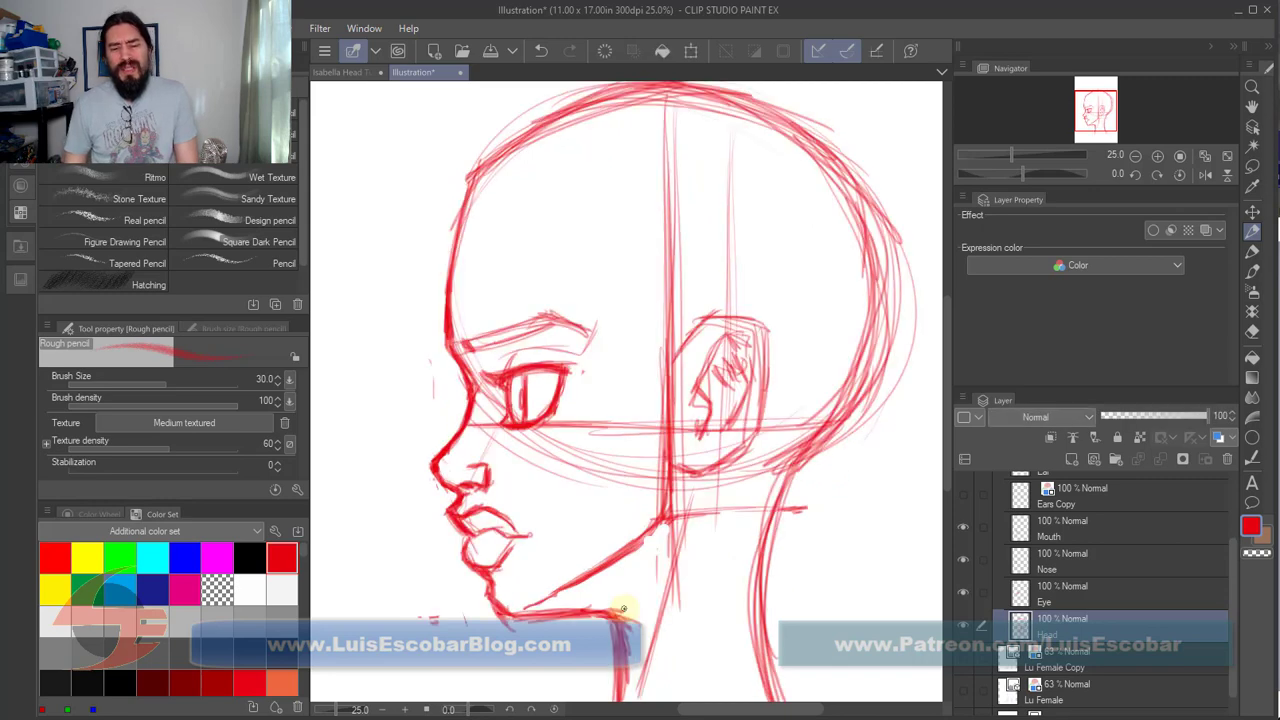
pyautogui.moveTo(800, 447)
pyautogui.mouseDown()
pyautogui.moveTo(770, 497)
pyautogui.moveTo(785, 677)
pyautogui.moveTo(763, 657)
pyautogui.moveTo(772, 505)
pyautogui.mouseUp()
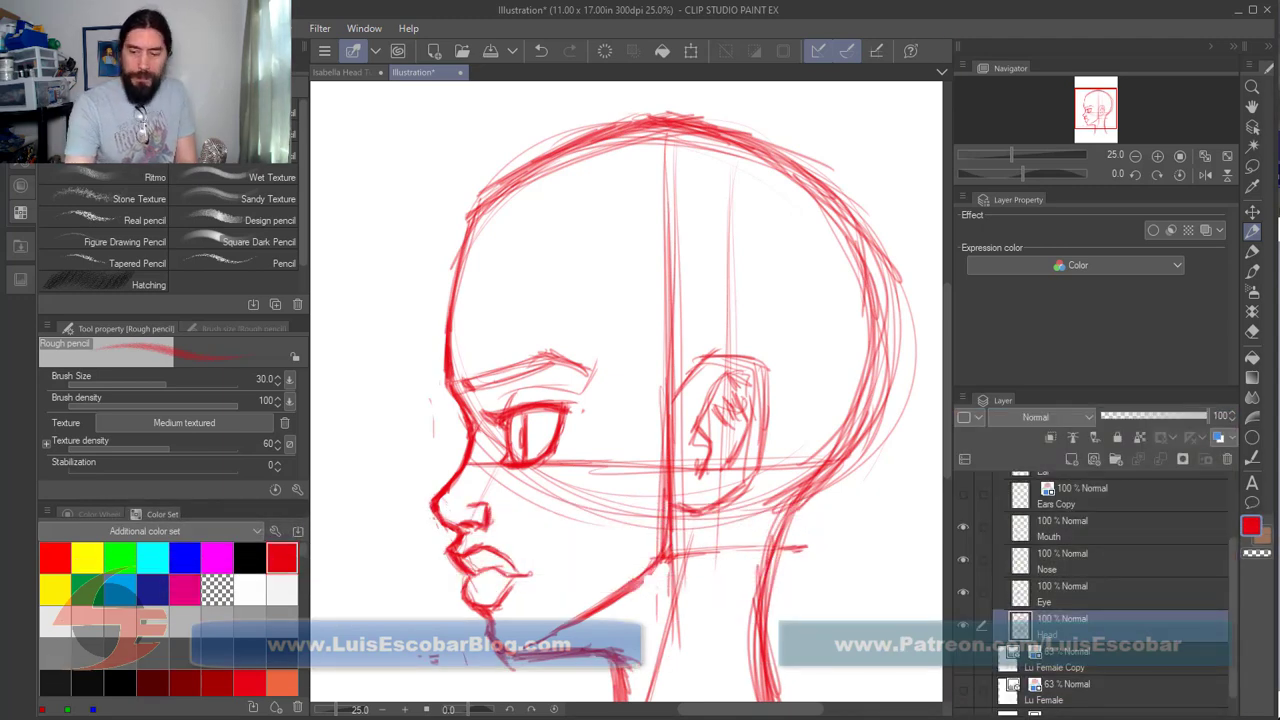
# Step: Expand the Timeline palette over the canvas and bring the 3/4, Front and Profile folder tracks into view
pyautogui.moveTo(990, 620); pyautogui.dragTo(875, 345)
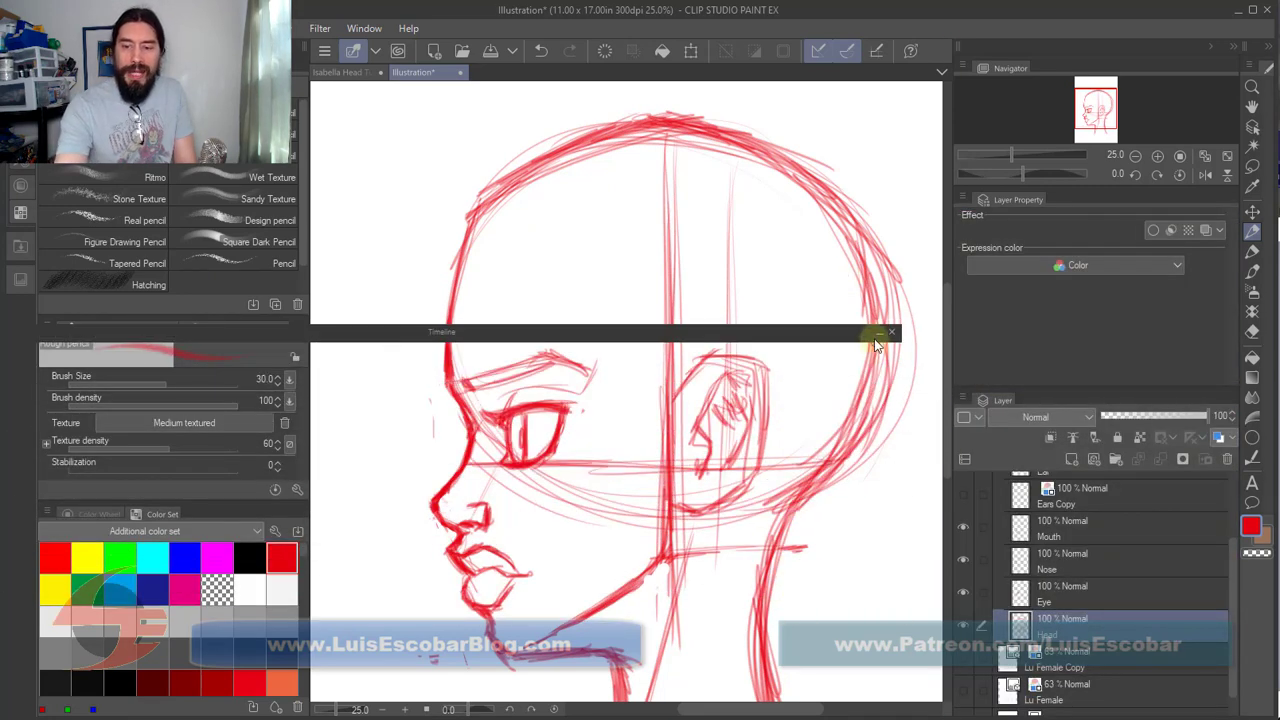
pyautogui.click(877, 335)
pyautogui.moveTo(719, 331); pyautogui.dragTo(747, 327)
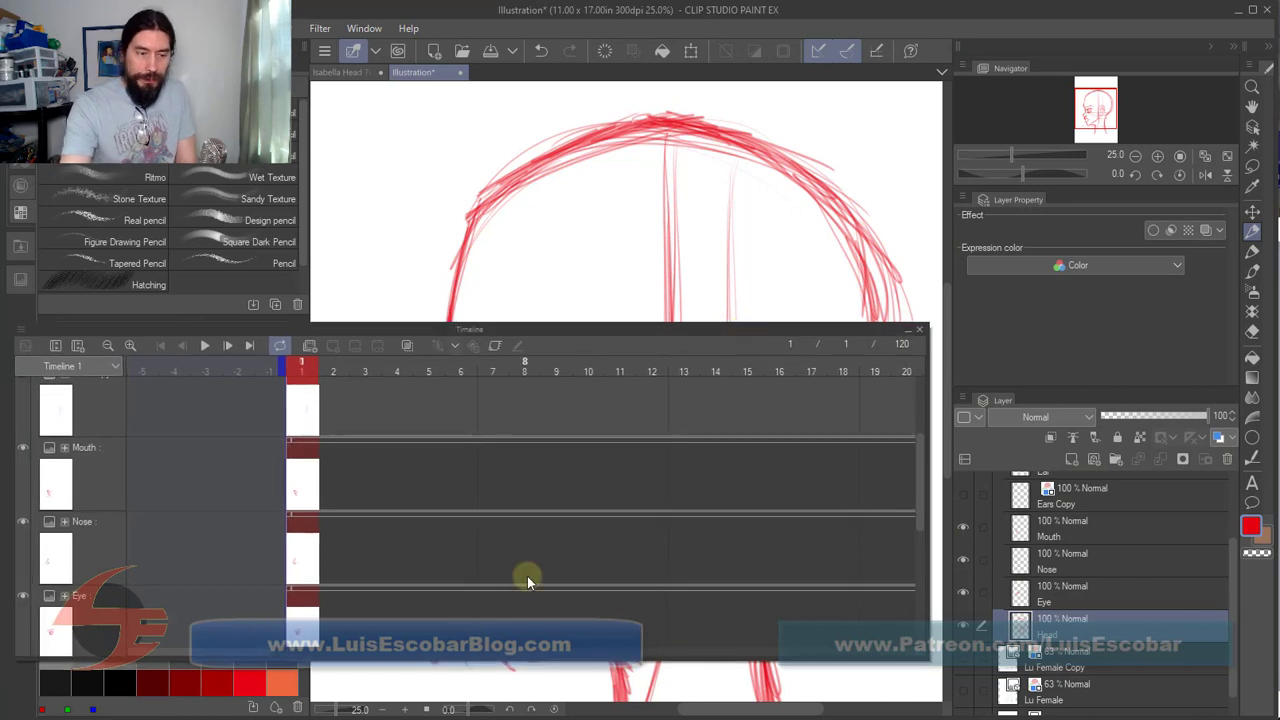
pyautogui.moveTo(920, 509); pyautogui.dragTo(903, 378)
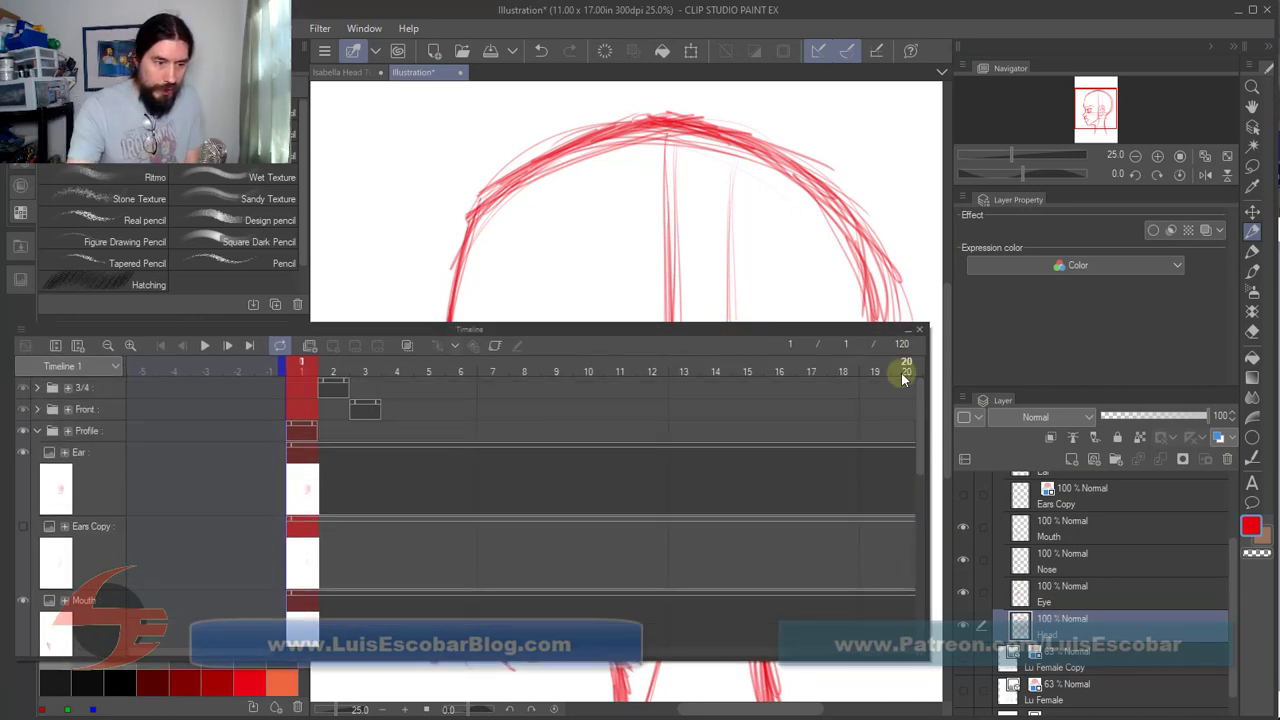
# Step: Collapse the Profile track, stretch the Profile and Front clips to overlap the 3/4 clip at frame 2, and show that frame
pyautogui.click(37, 430)
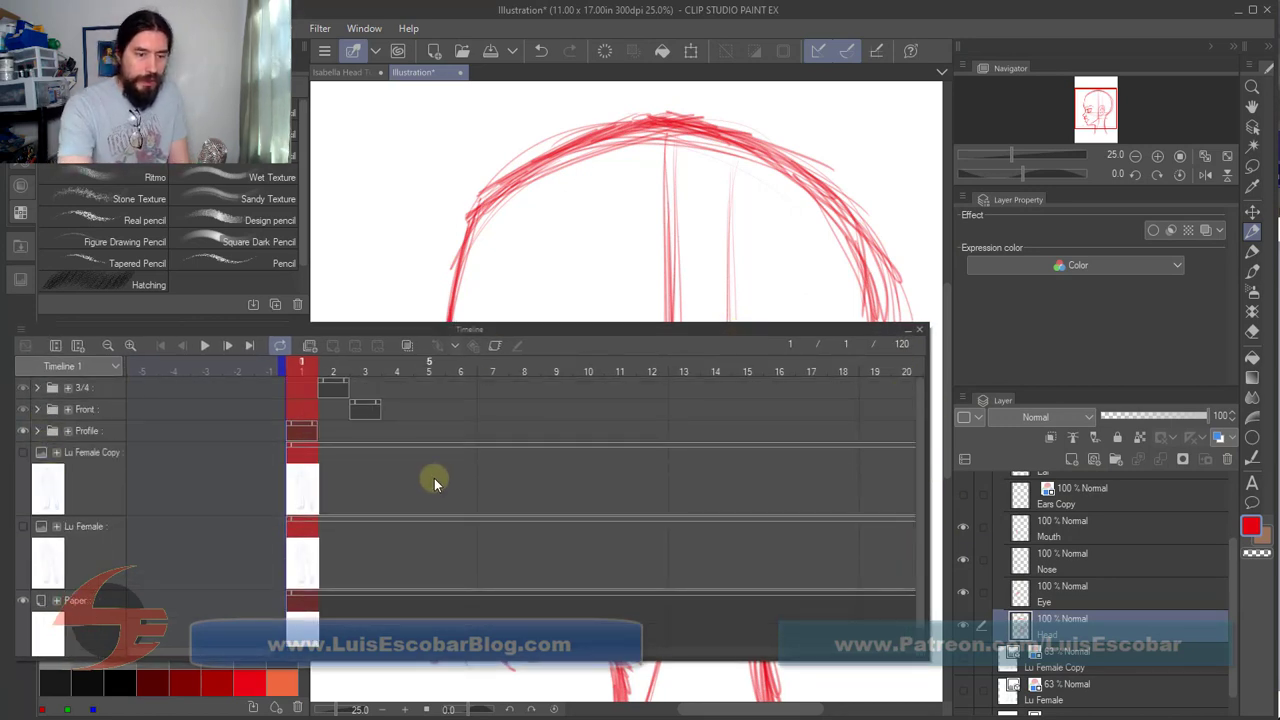
pyautogui.click(316, 428)
pyautogui.moveTo(330, 422)
pyautogui.mouseDown()
pyautogui.moveTo(357, 423)
pyautogui.moveTo(357, 409)
pyautogui.moveTo(323, 410)
pyautogui.mouseUp()
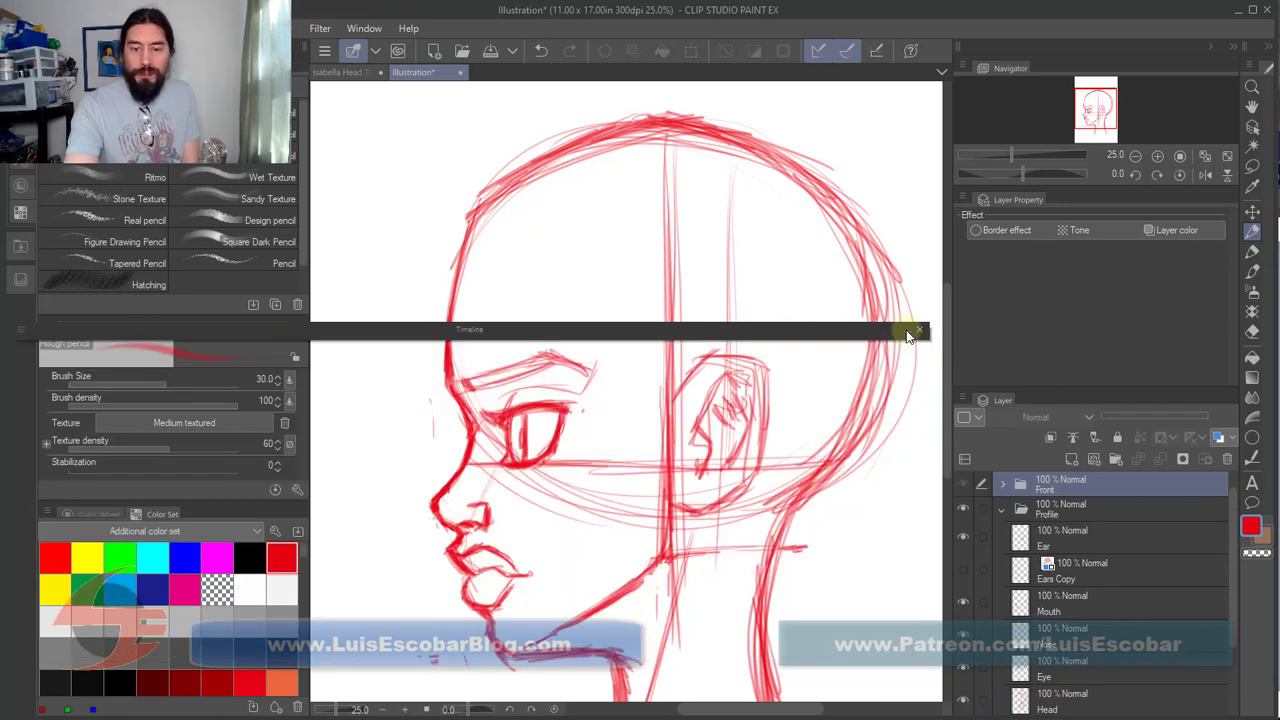
pyautogui.click(908, 331)
pyautogui.press('Right')
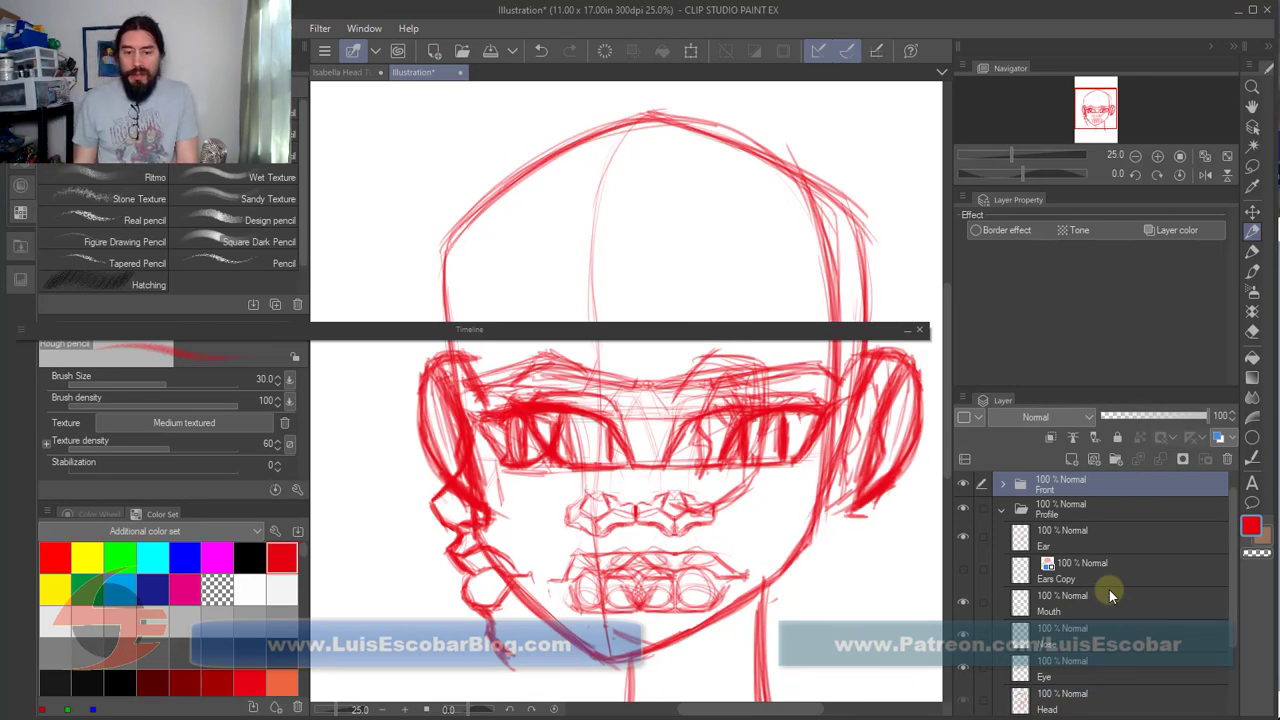
# Step: Collapse the Profile folder in the layer list and give the whole folder a blue layer color
pyautogui.click(1002, 510)
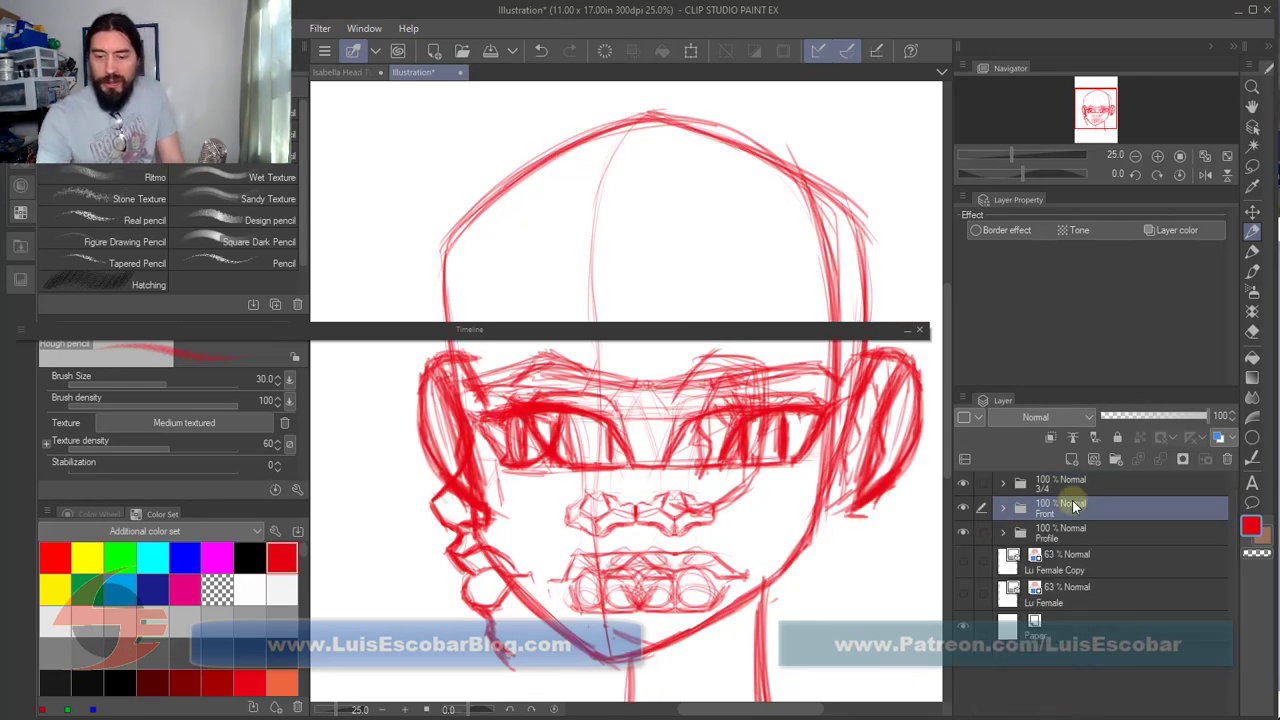
pyautogui.click(1052, 541)
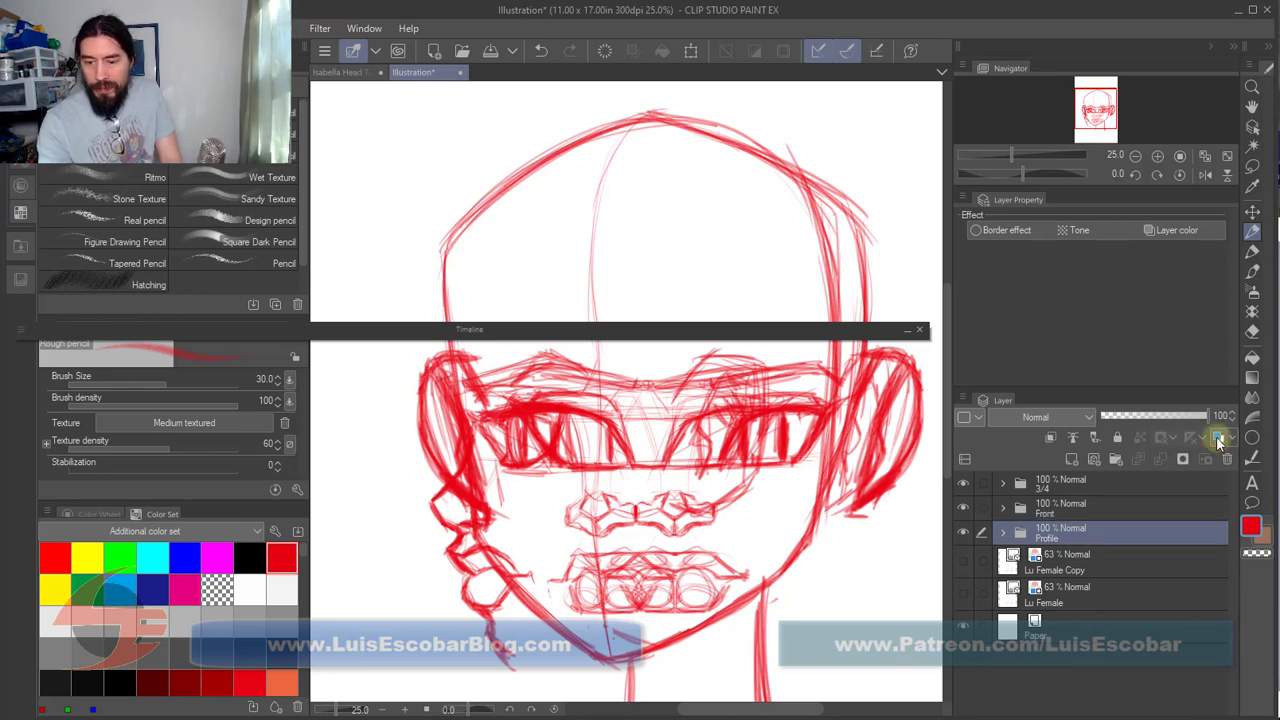
pyautogui.click(1182, 461)
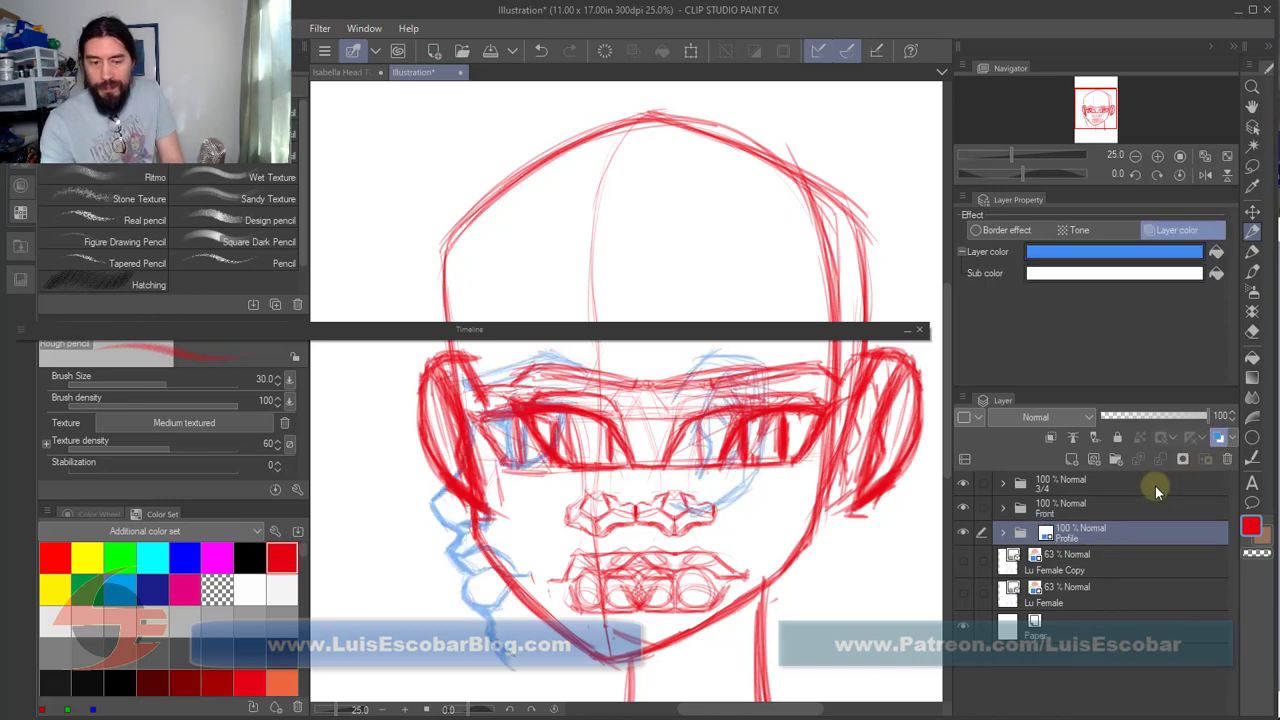
pyautogui.click(1155, 485)
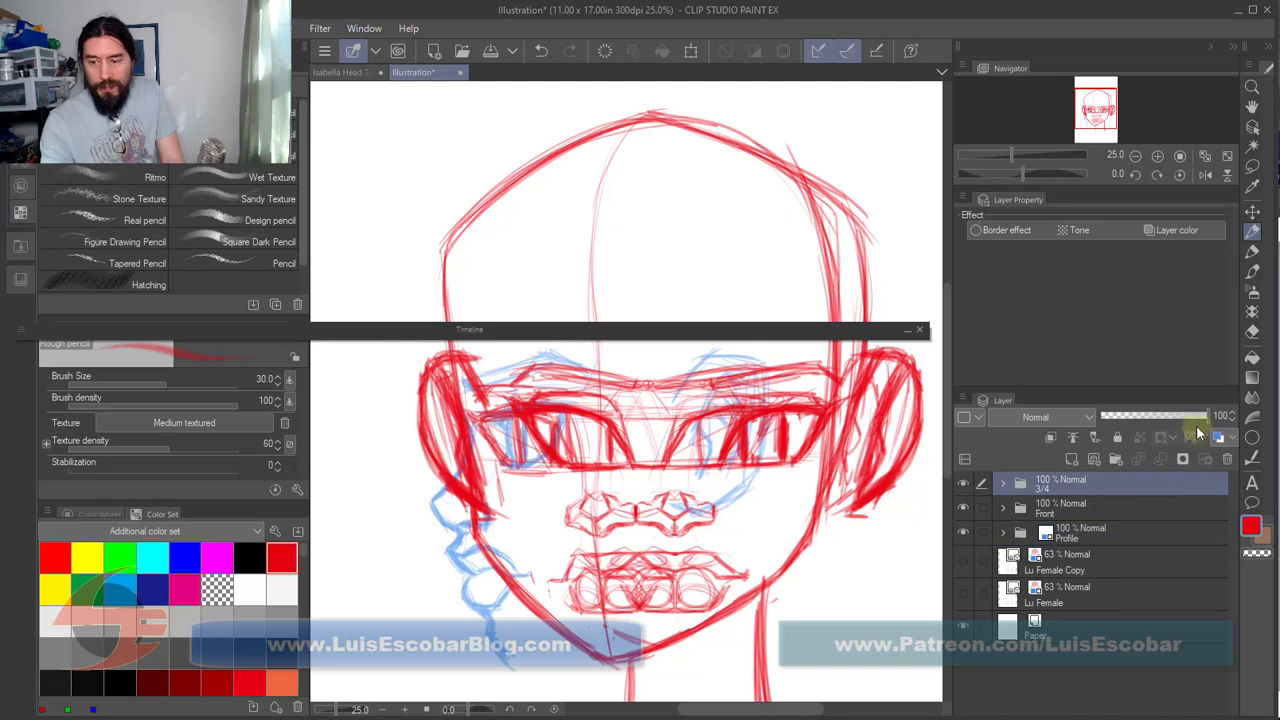
pyautogui.click(1217, 438)
pyautogui.click(1217, 438)
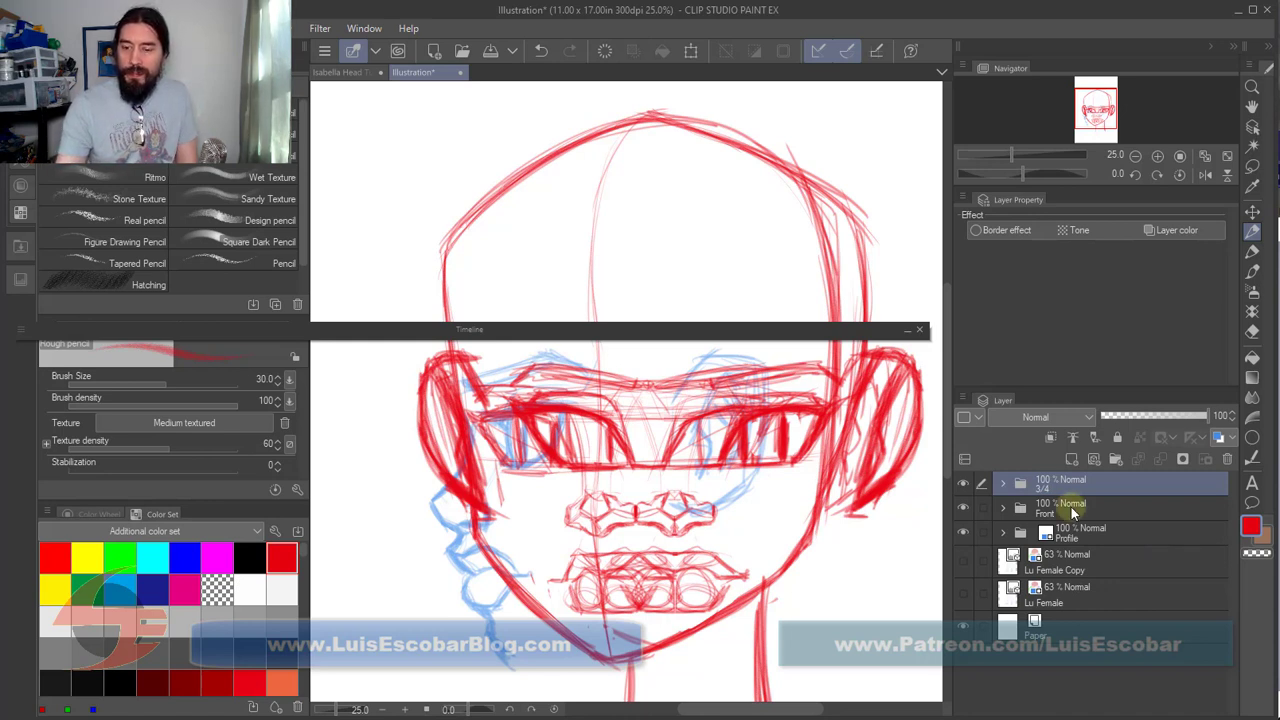
# Step: Reopen the Timeline and examine the layer tracks inside the 3/4 folder
pyautogui.click(904, 330)
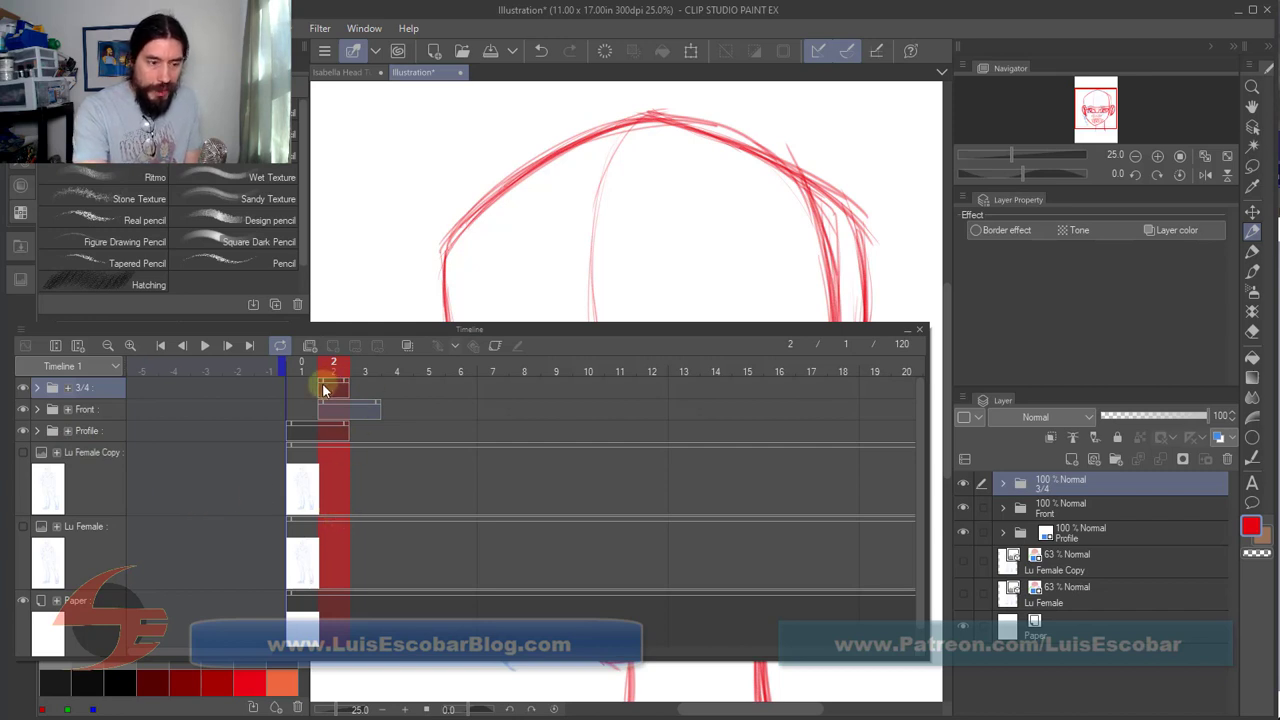
pyautogui.click(38, 388)
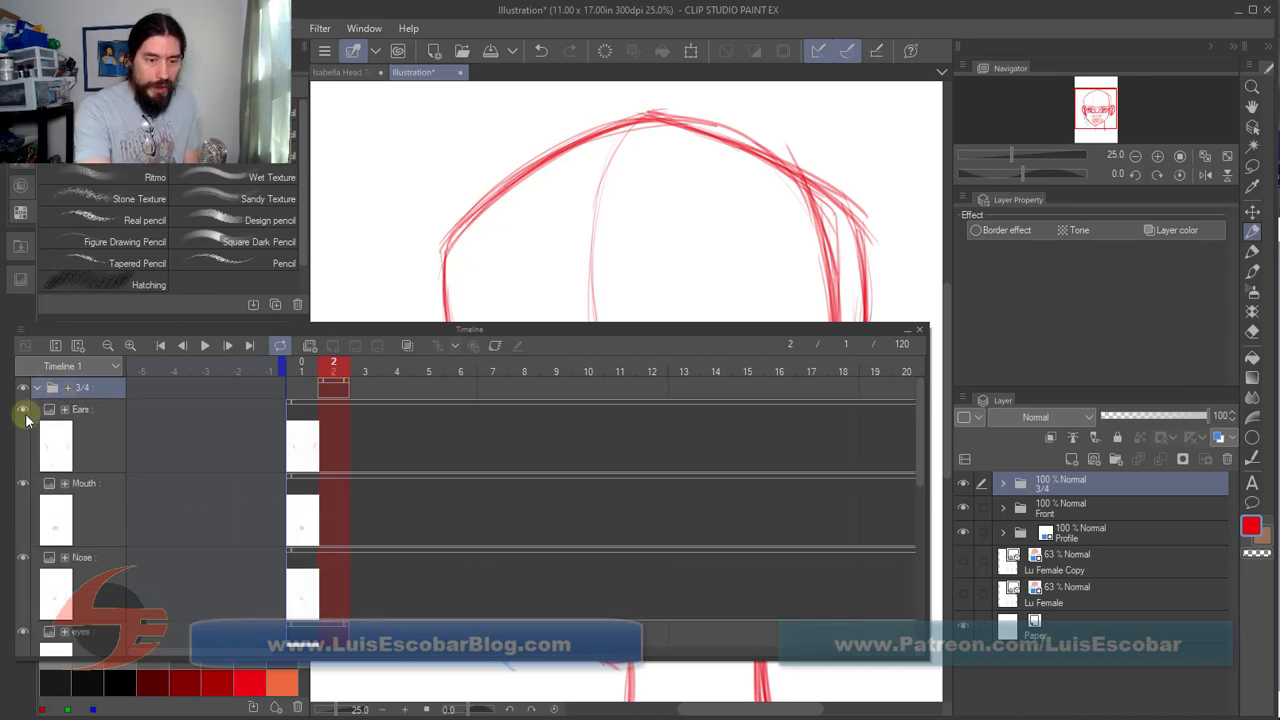
pyautogui.click(345, 622)
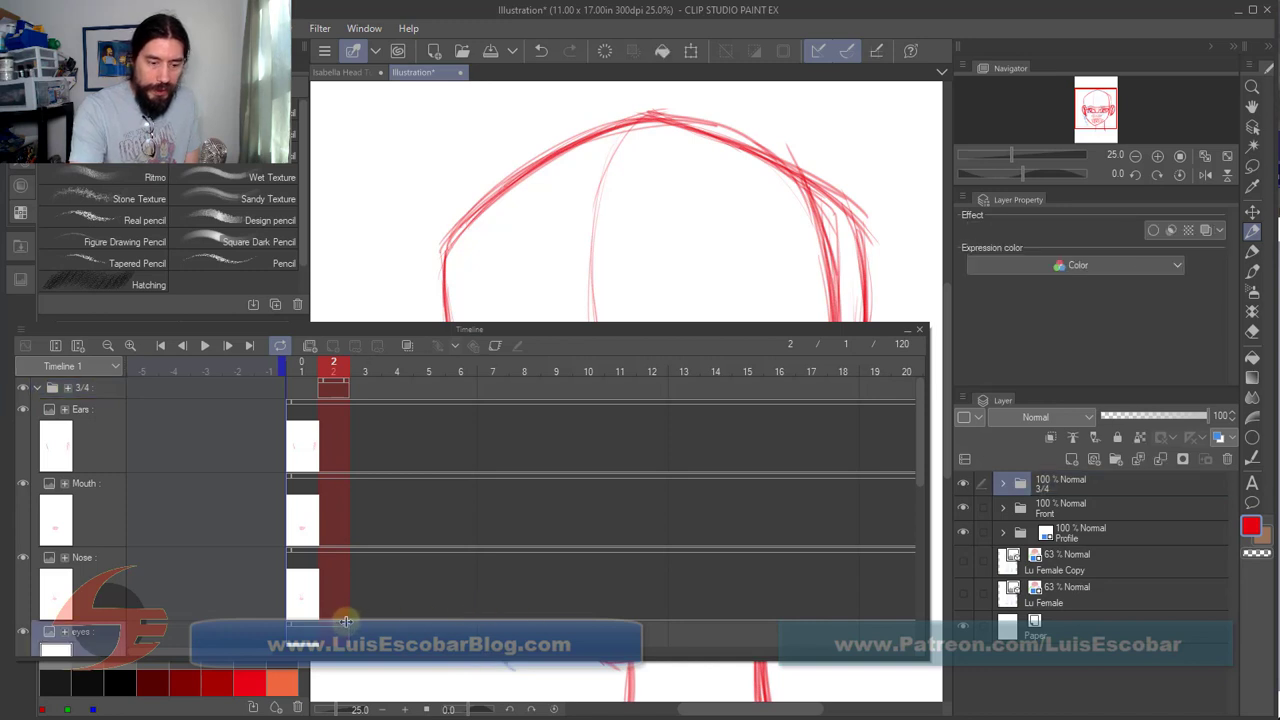
pyautogui.moveTo(921, 478); pyautogui.dragTo(906, 388)
pyautogui.click(37, 388)
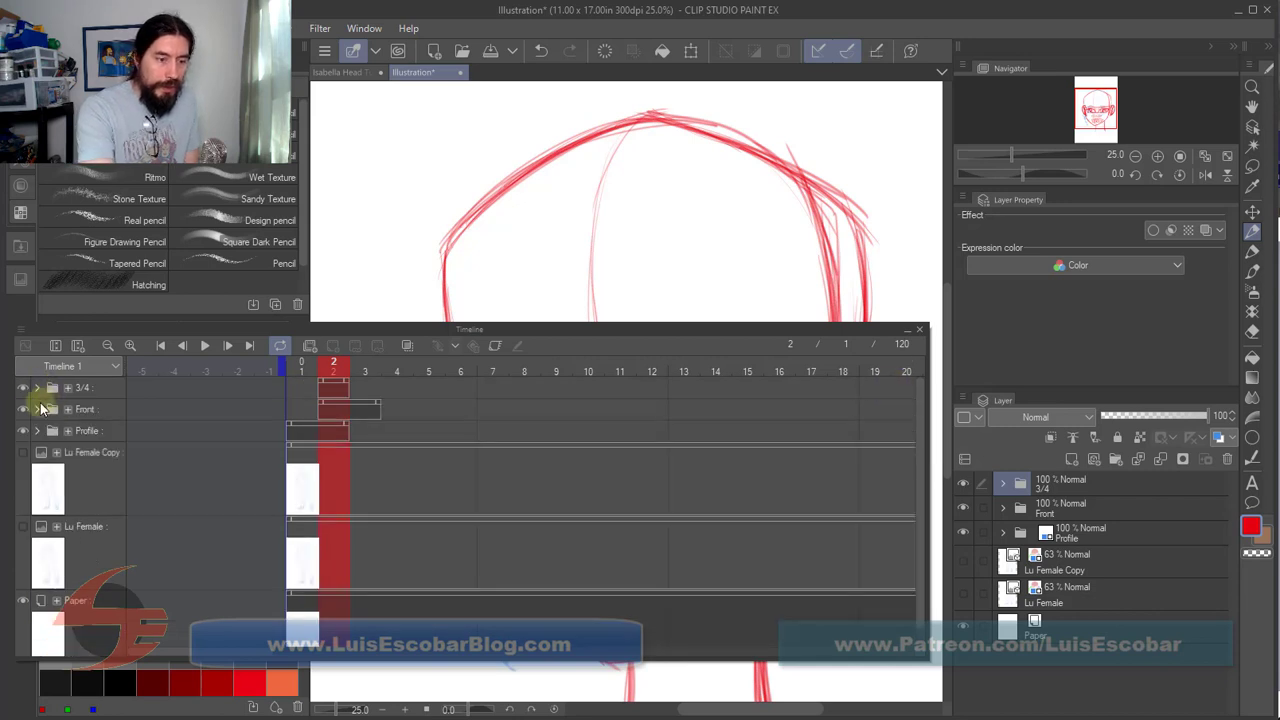
# Step: Extend the Layer 2 clip inside the Front folder so it starts at frame 2, and collapse the Front track again
pyautogui.click(37, 409)
pyautogui.moveTo(917, 444); pyautogui.dragTo(916, 542)
pyautogui.moveTo(348, 488); pyautogui.dragTo(320, 497)
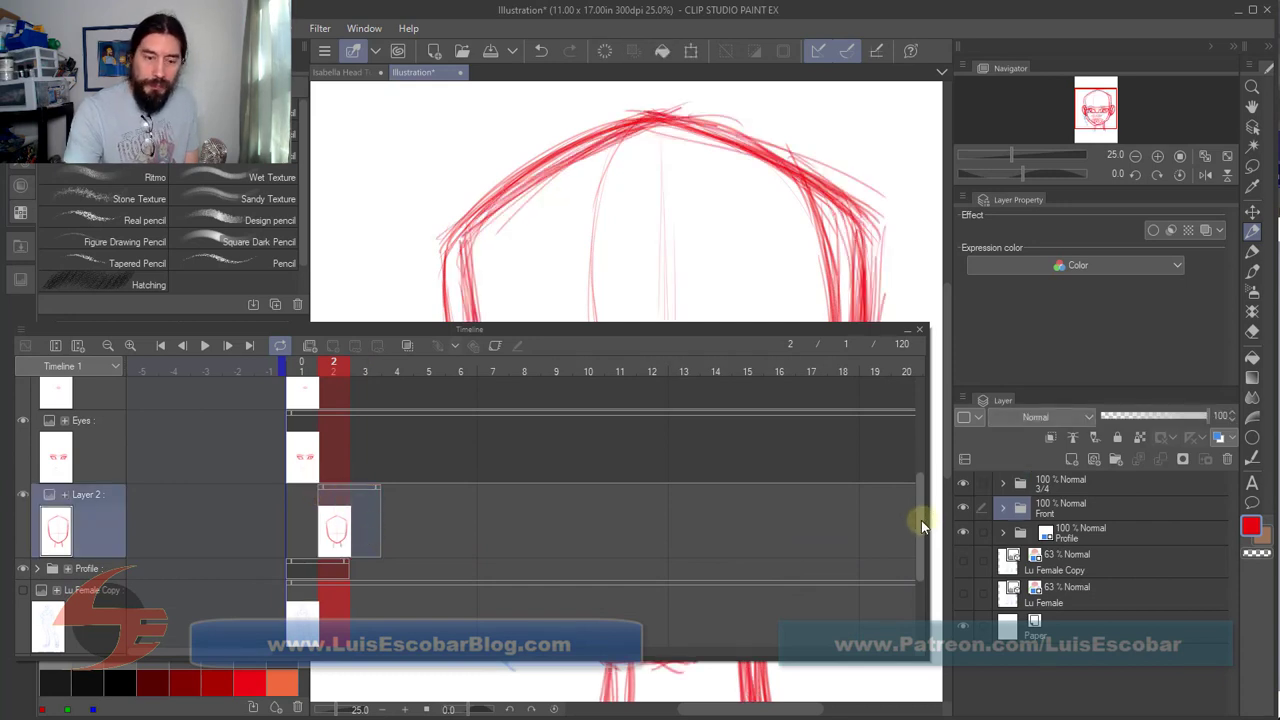
pyautogui.moveTo(921, 520); pyautogui.dragTo(919, 391)
pyautogui.click(53, 411)
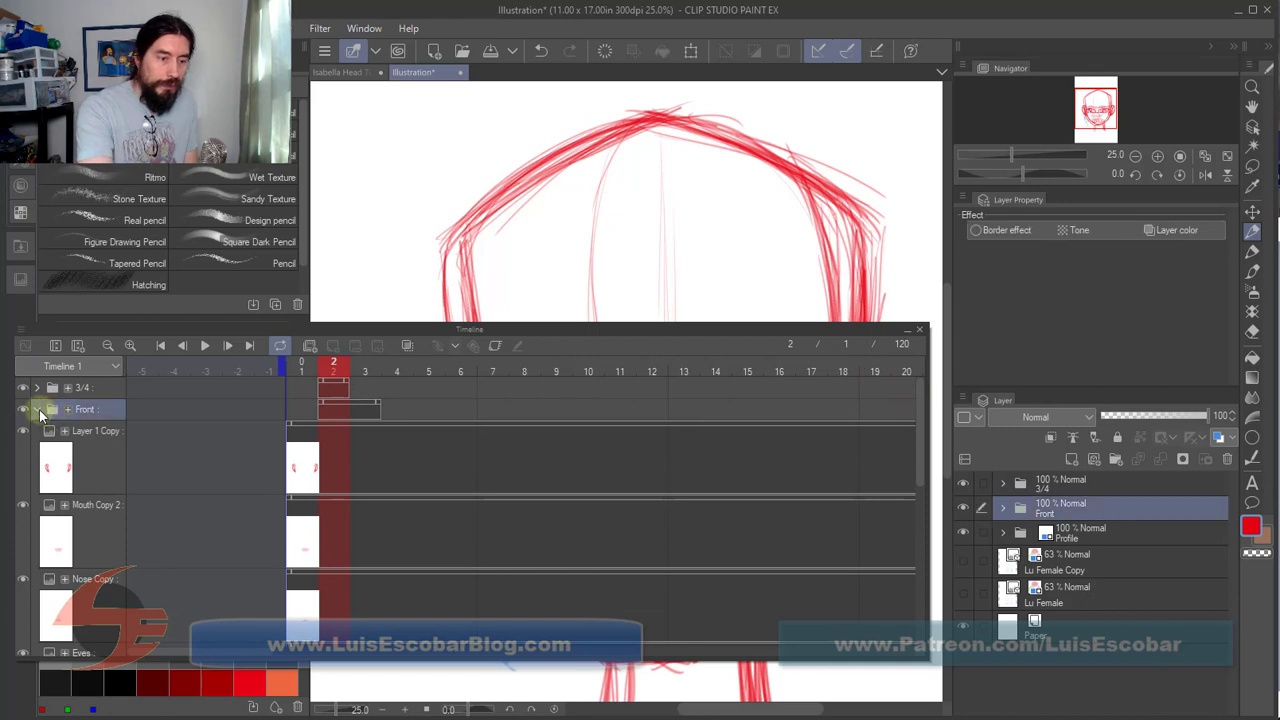
pyautogui.click(38, 409)
# Step: Expand the Profile track on the Timeline and reposition the palette slightly lower over the canvas
pyautogui.click(38, 432)
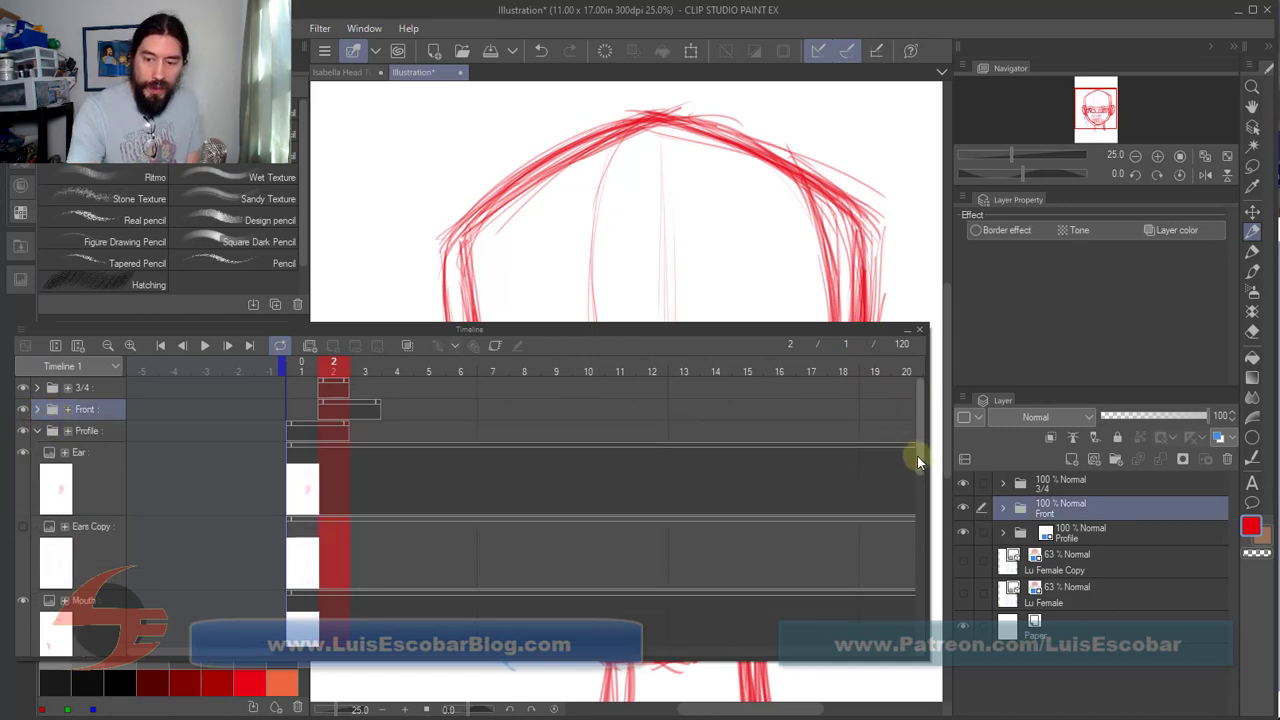
pyautogui.moveTo(917, 456); pyautogui.dragTo(902, 417)
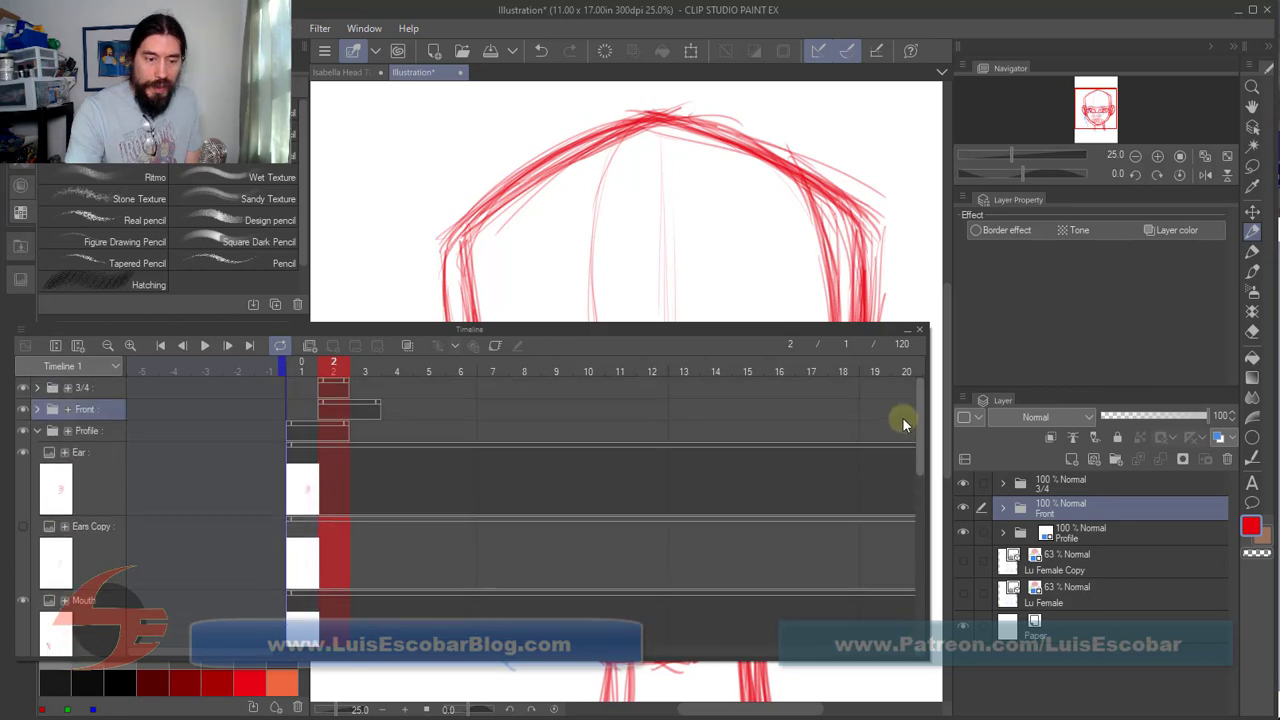
pyautogui.click(905, 332)
pyautogui.moveTo(829, 344); pyautogui.dragTo(831, 389)
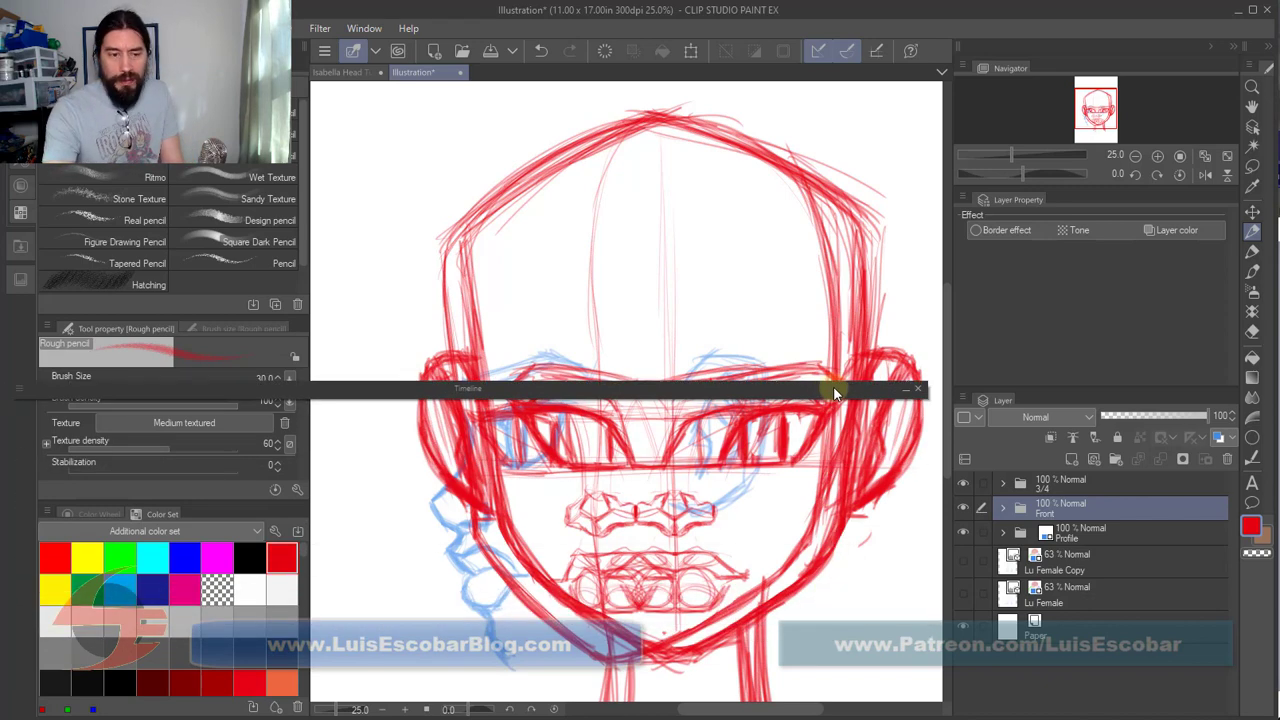
pyautogui.click(897, 388)
pyautogui.moveTo(873, 389); pyautogui.dragTo(876, 348)
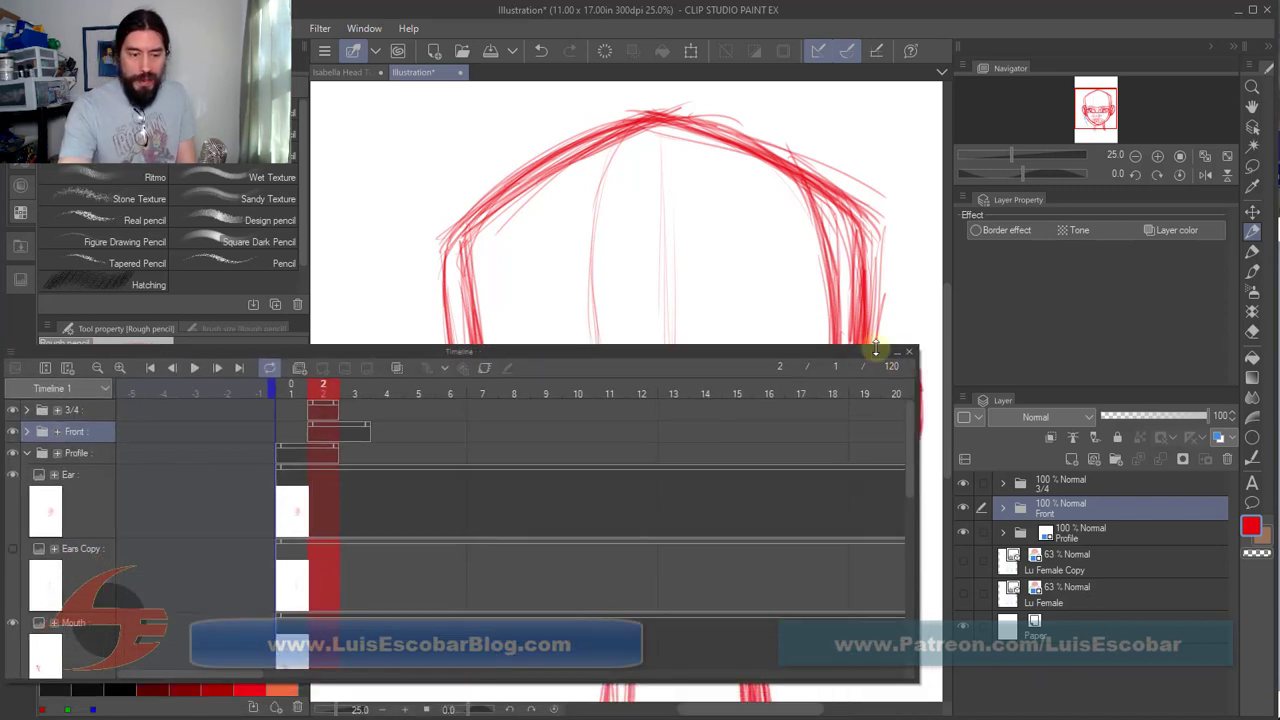
# Step: Extend the Profile folder's Head clip through frame 2, and move the collapsed Timeline out of the way of the drawing
pyautogui.moveTo(908, 480); pyautogui.dragTo(901, 596)
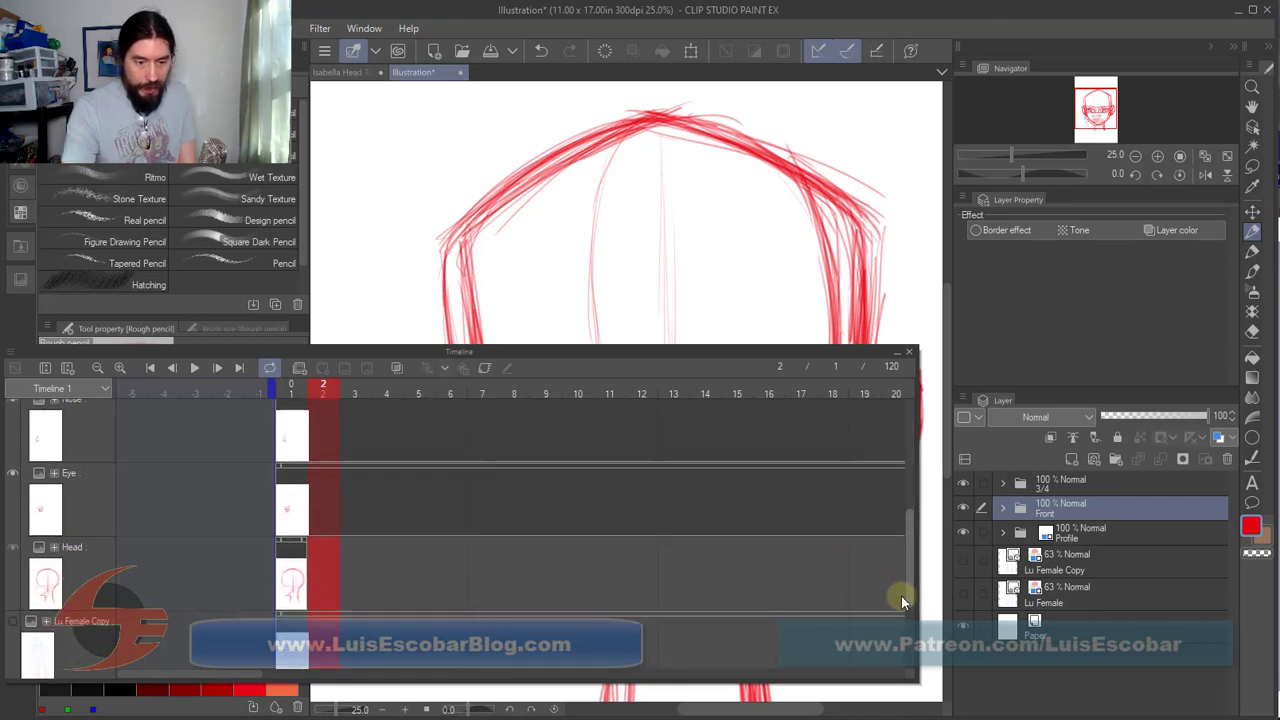
pyautogui.click(305, 541)
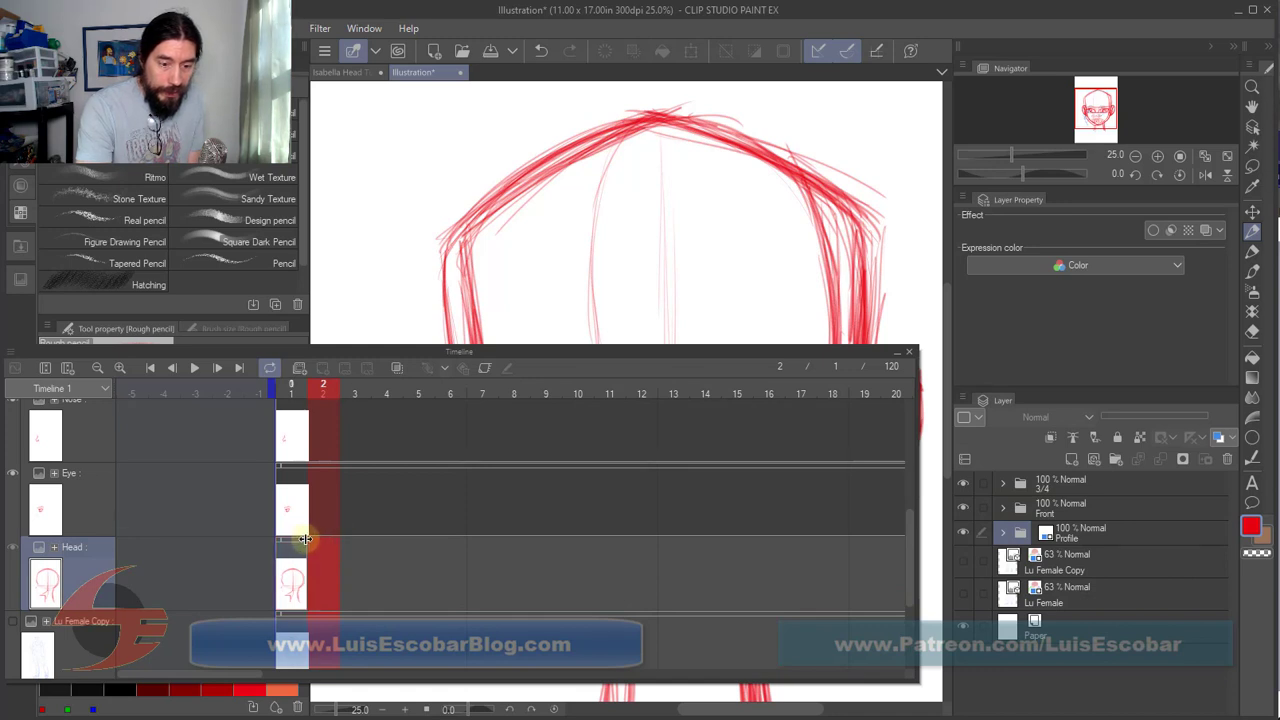
pyautogui.click(336, 542)
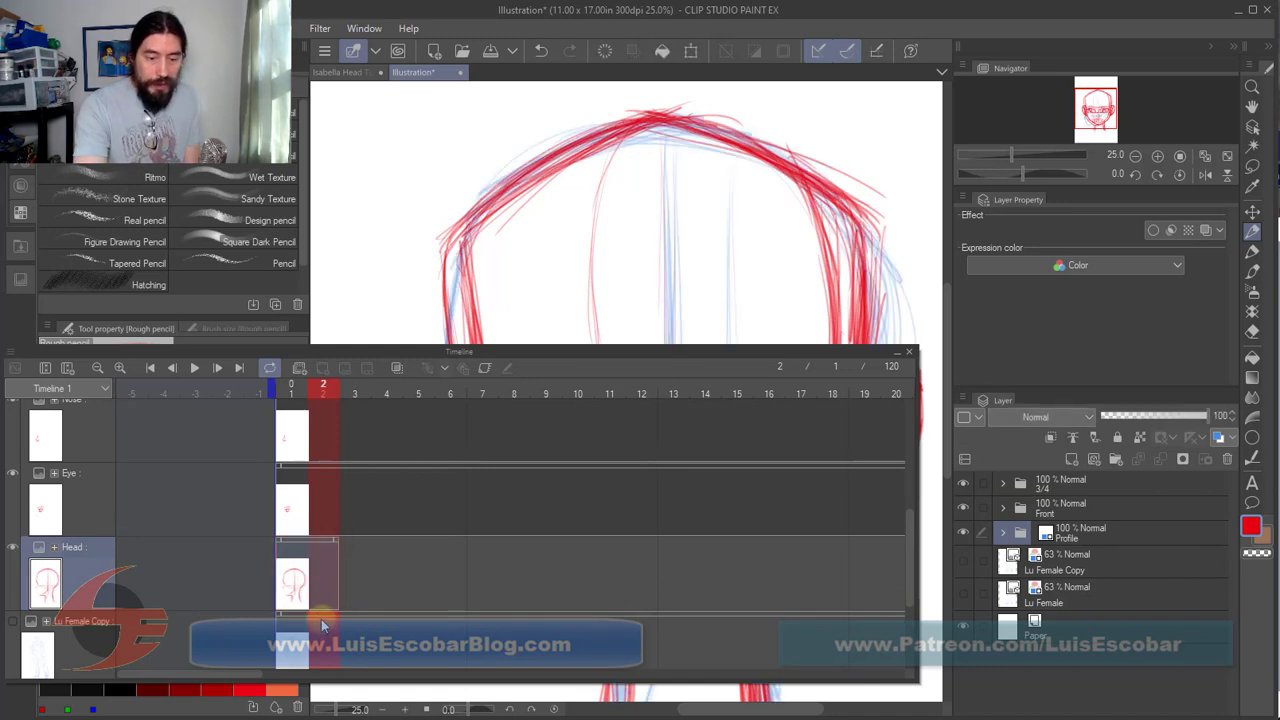
pyautogui.click(896, 352)
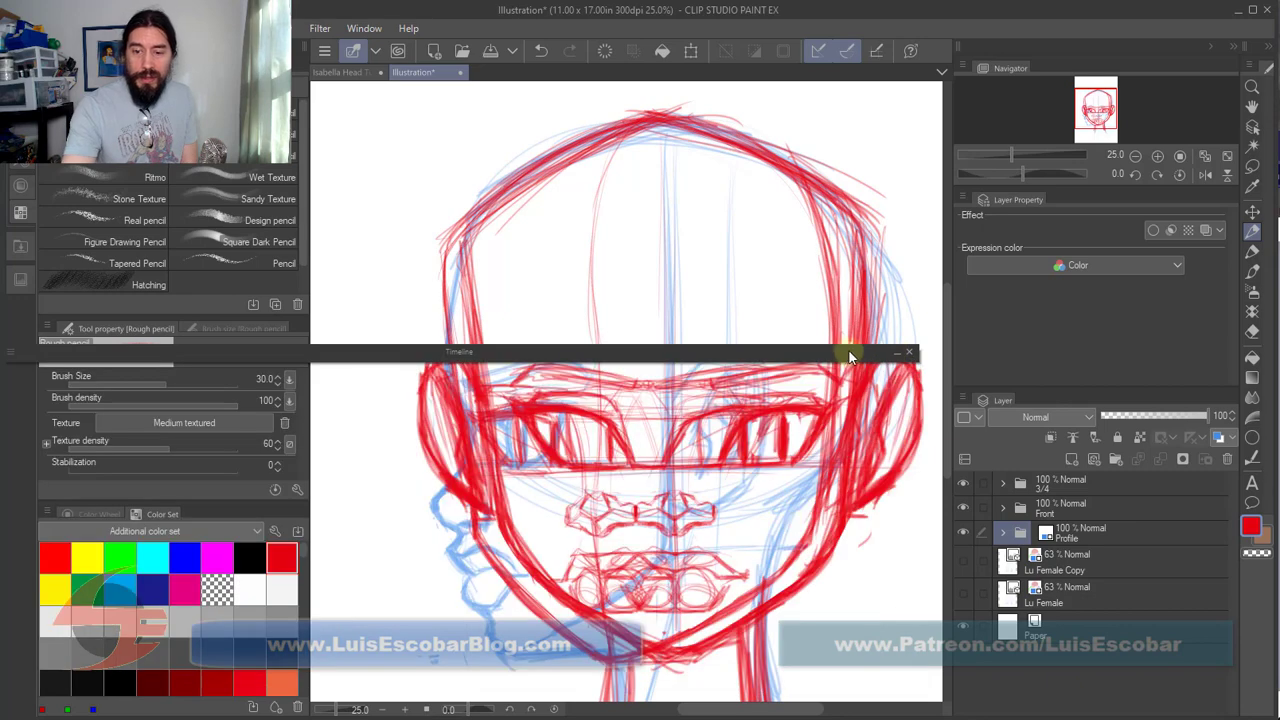
pyautogui.moveTo(848, 351); pyautogui.dragTo(876, 712)
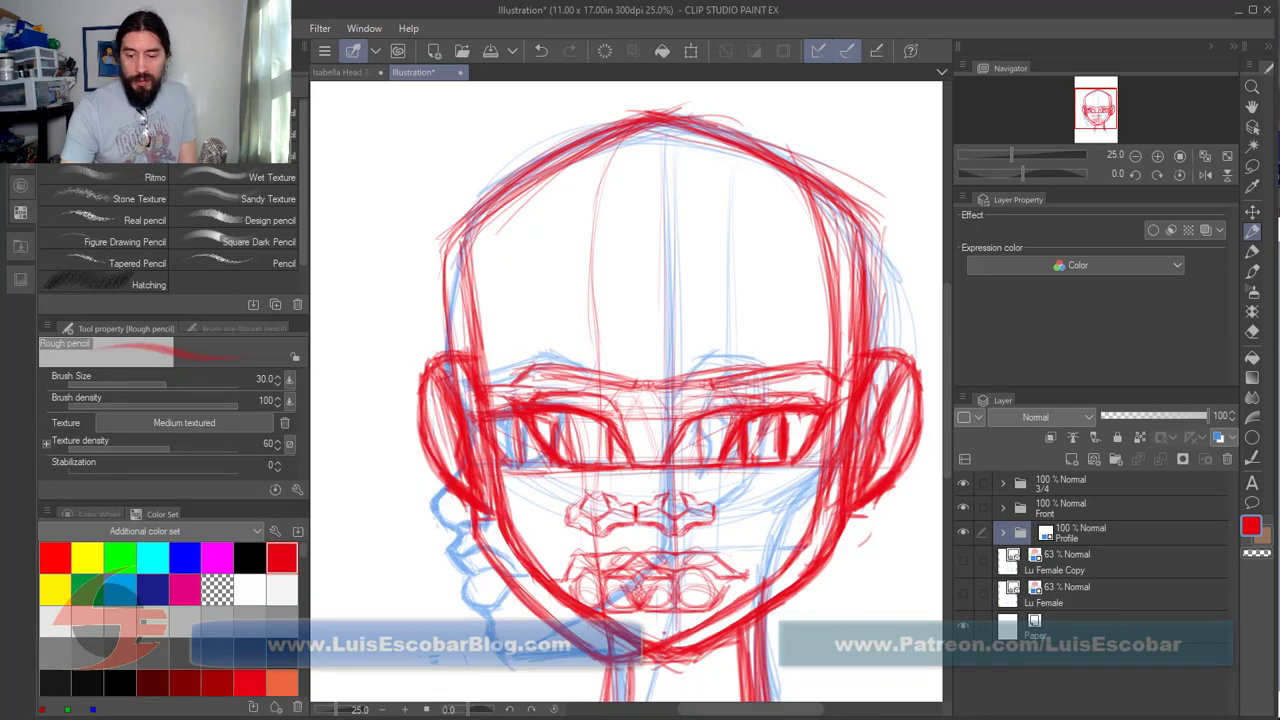
# Step: Give the 3/4 folder a layer color and set that color to green
pyautogui.click(1117, 483)
pyautogui.click(1218, 438)
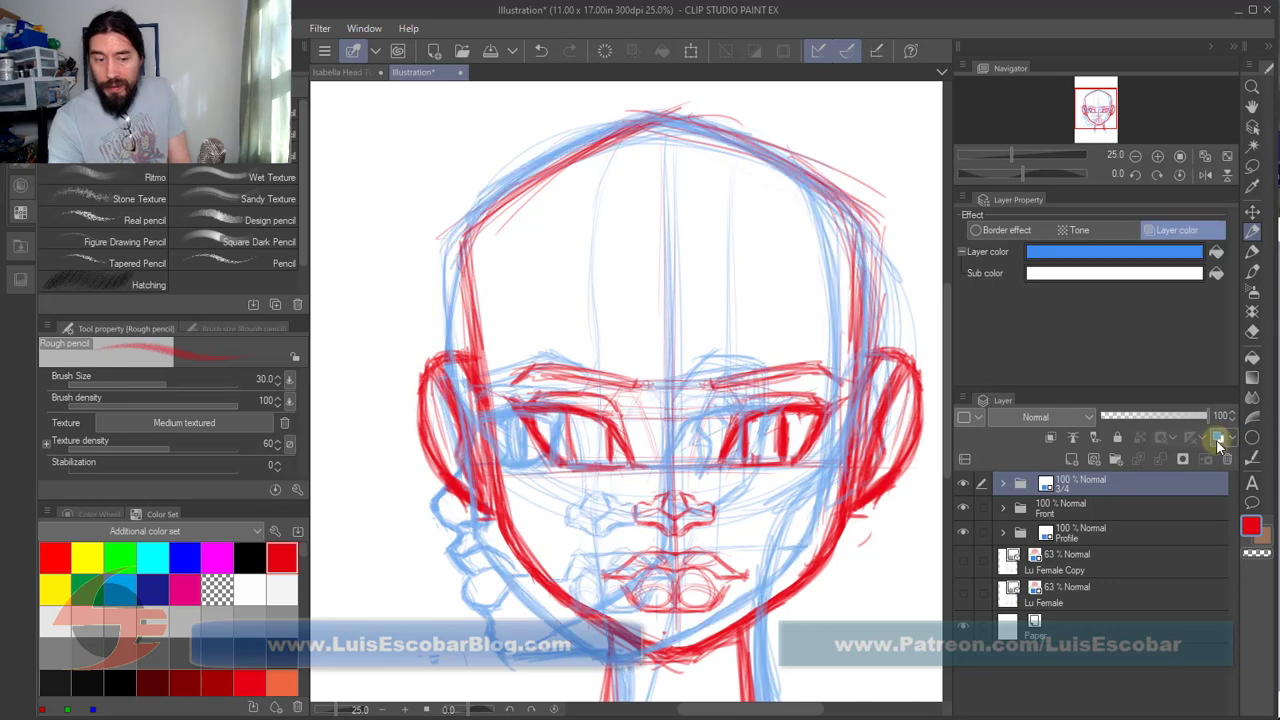
pyautogui.click(88, 588)
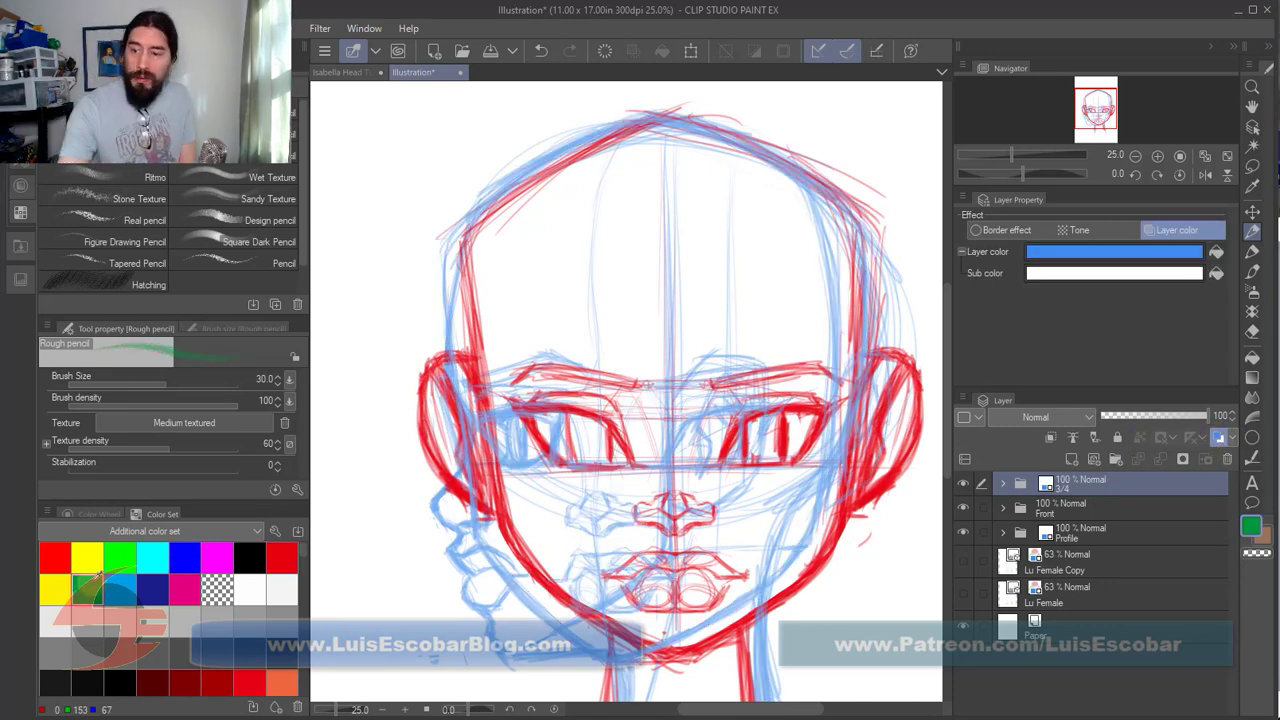
pyautogui.click(1213, 252)
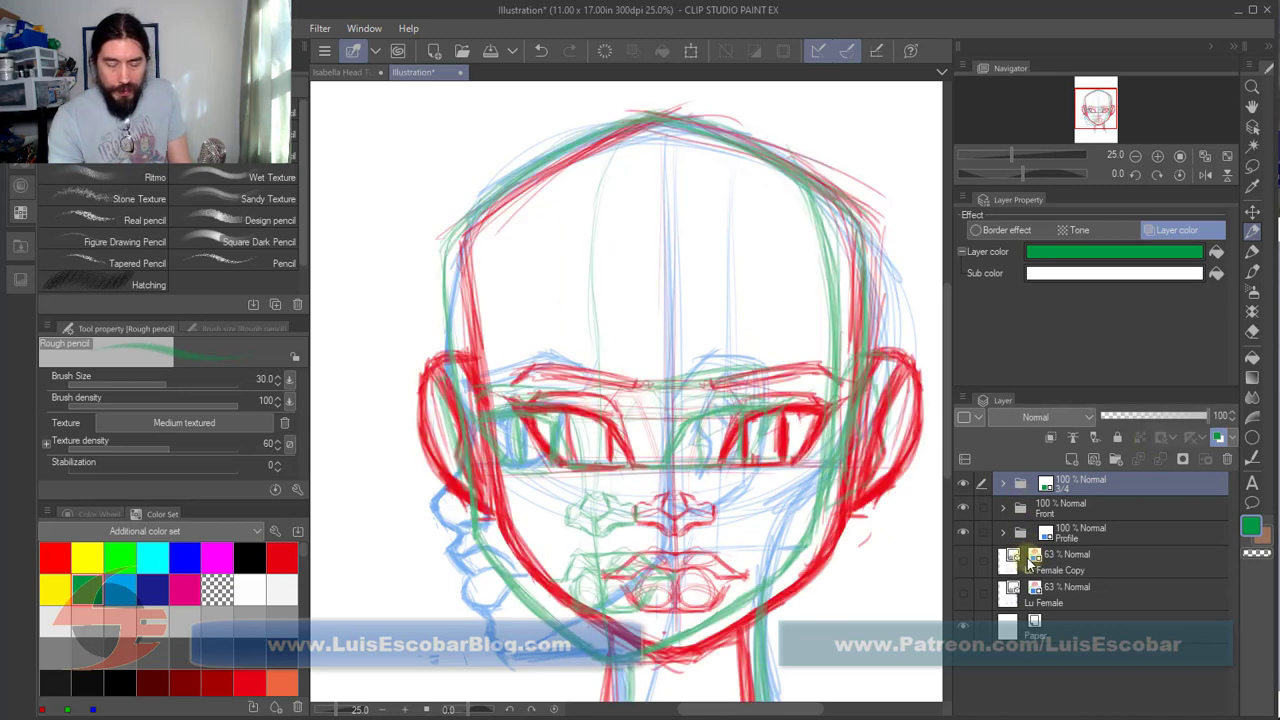
# Step: On the Profile folder's Nose layer, draw two horizontal guide lines from the 3/4 nose across to the profile nose
pyautogui.click(1003, 532)
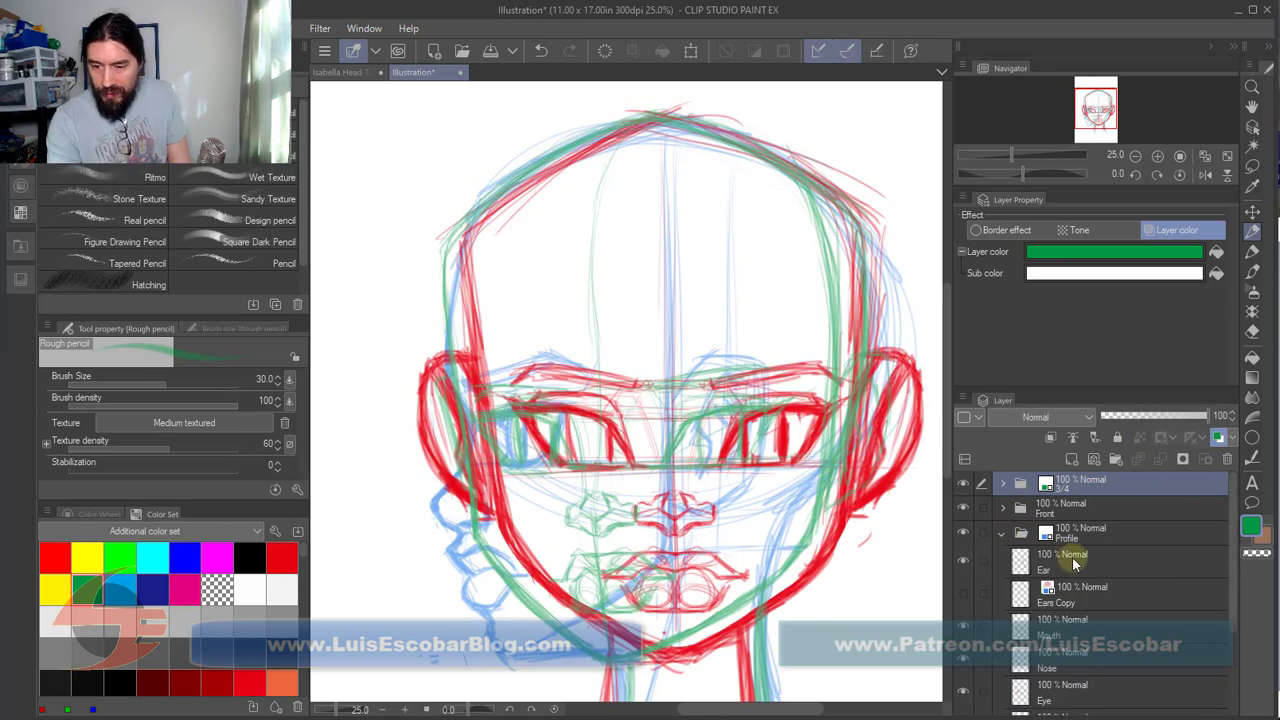
pyautogui.moveTo(1231, 547); pyautogui.dragTo(1211, 611)
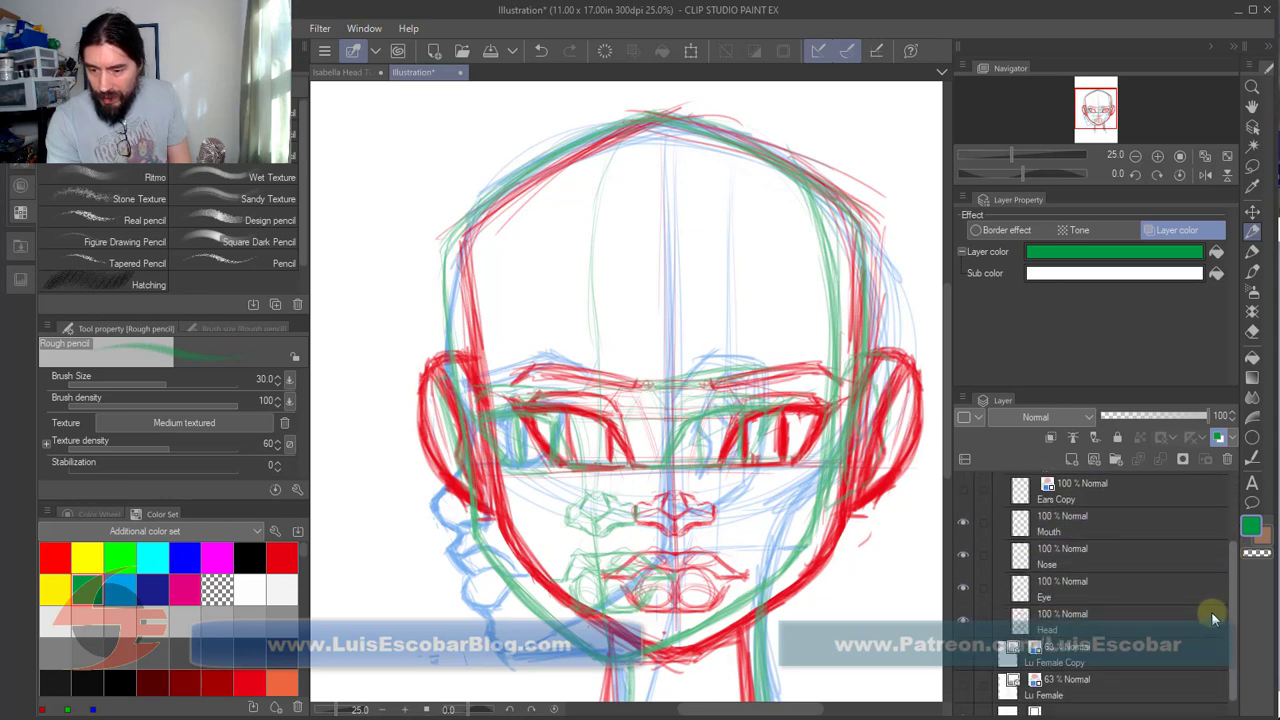
pyautogui.click(1120, 561)
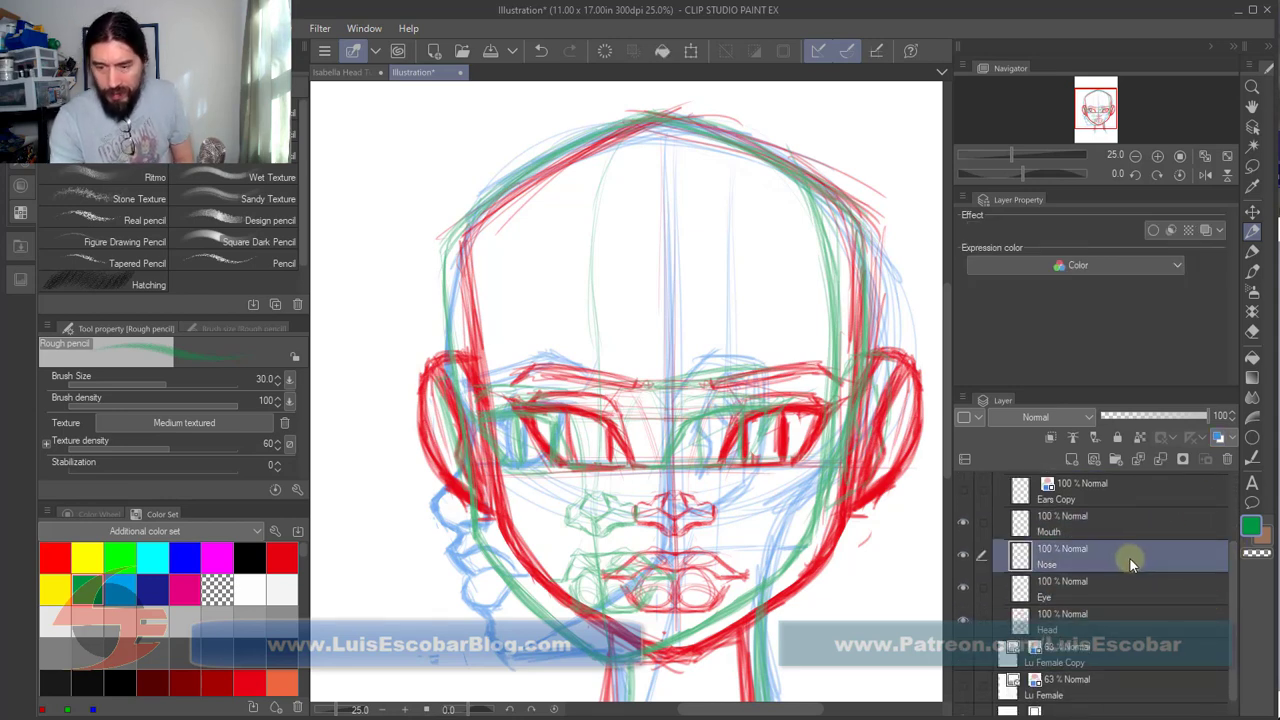
pyautogui.keyDown('ctrl'); pyautogui.click(526, 515); pyautogui.keyUp('ctrl')
pyautogui.moveTo(613, 523); pyautogui.dragTo(749, 551)
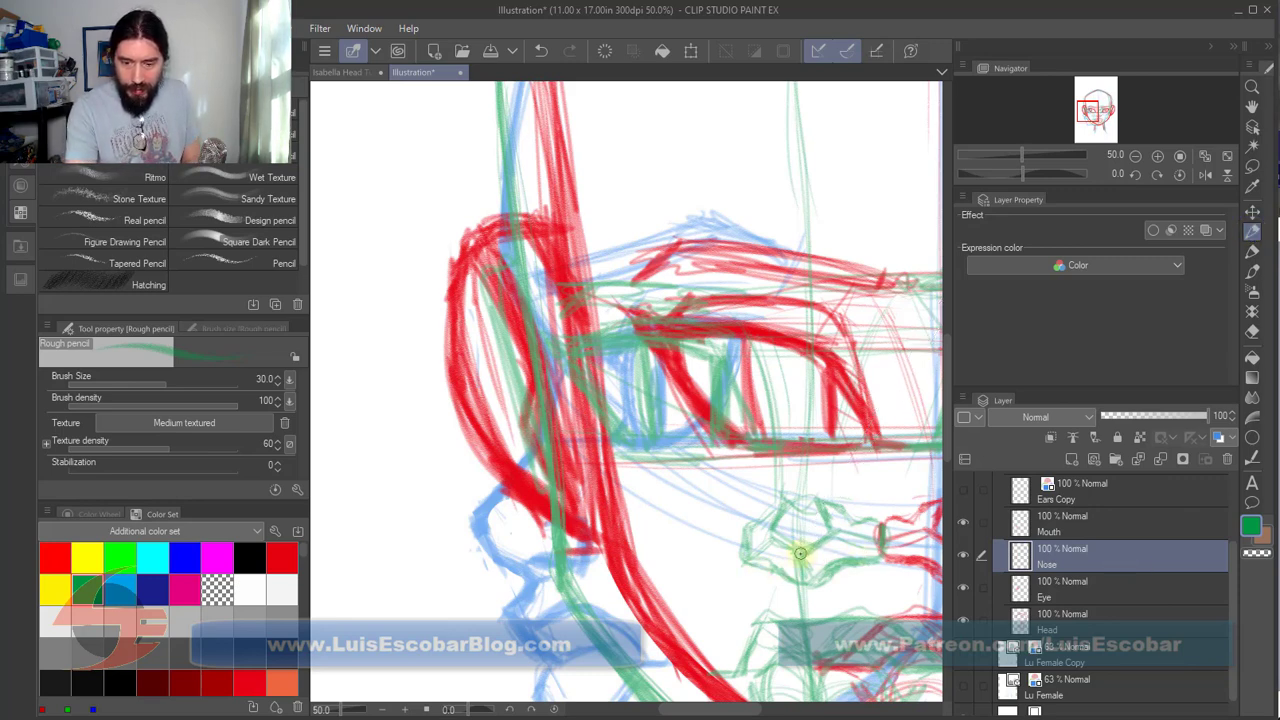
pyautogui.moveTo(798, 553)
pyautogui.mouseDown()
pyautogui.moveTo(394, 551)
pyautogui.moveTo(389, 571)
pyautogui.moveTo(389, 553)
pyautogui.mouseUp()
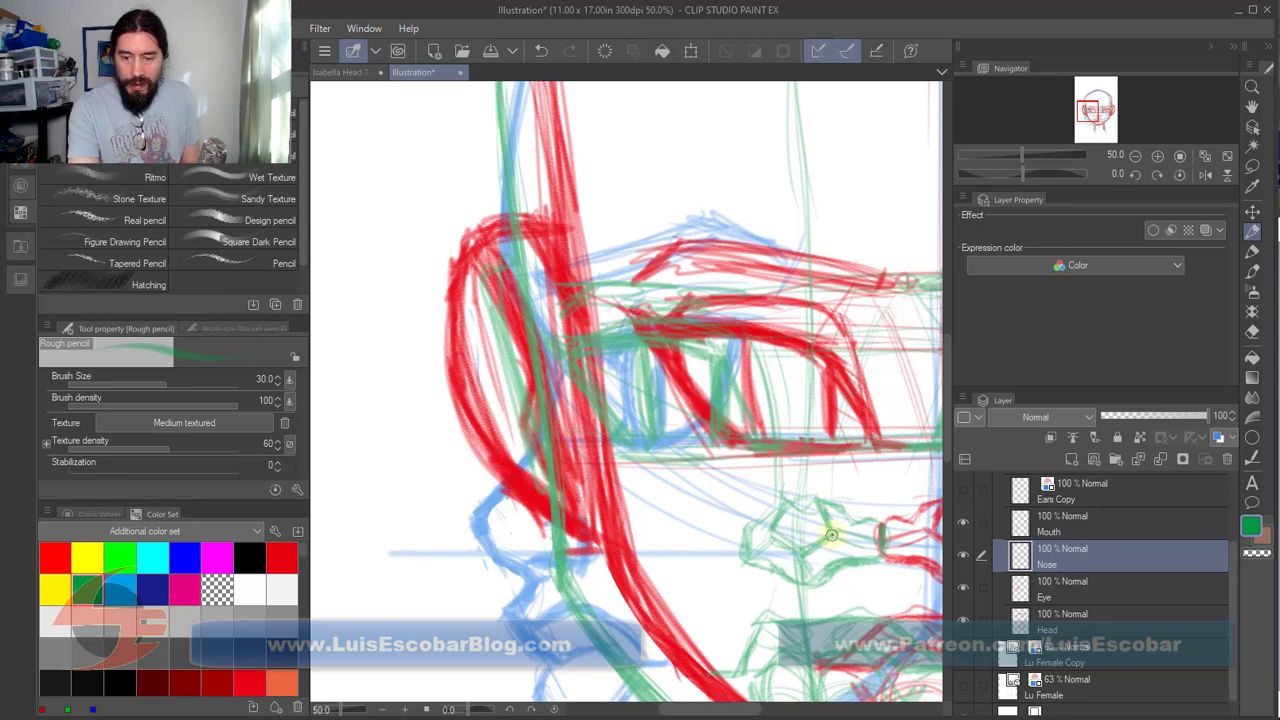
pyautogui.moveTo(831, 532); pyautogui.dragTo(322, 532)
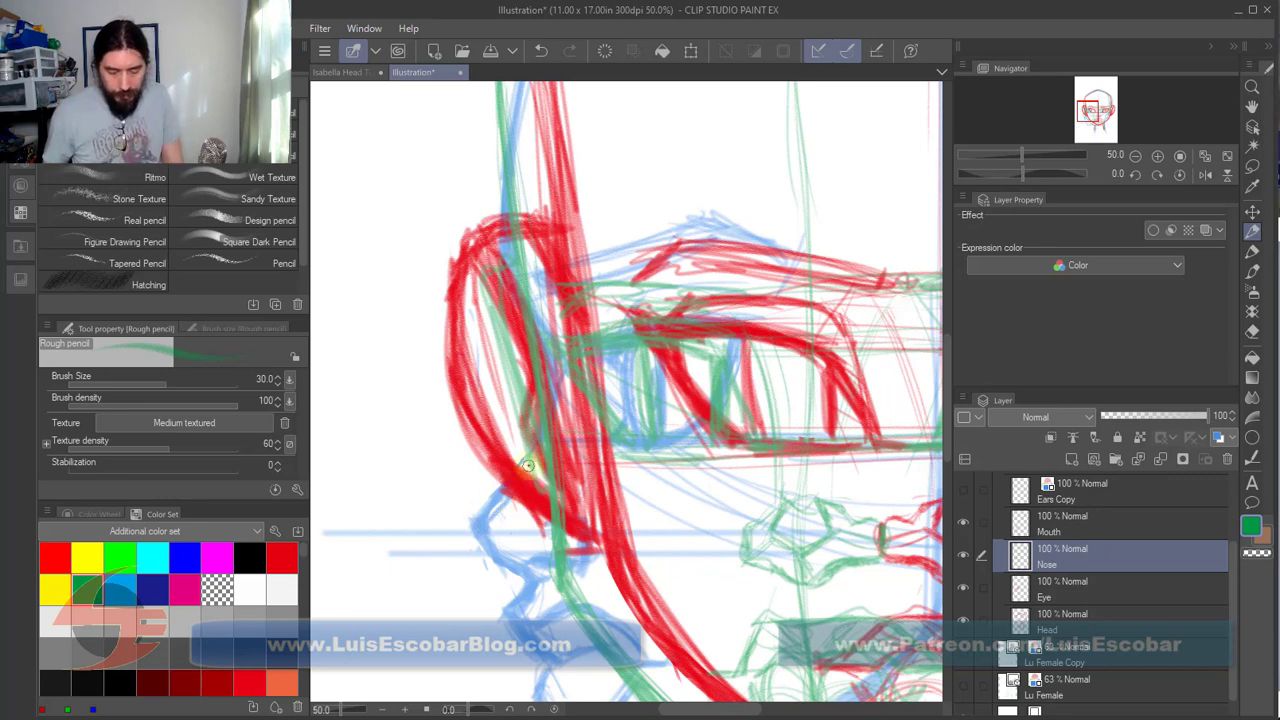
# Step: Compare the overlaid heads with the profile frame alone to check the nose against the guides, and select the profile Head layer
pyautogui.hotkey('ctrl', 'z')
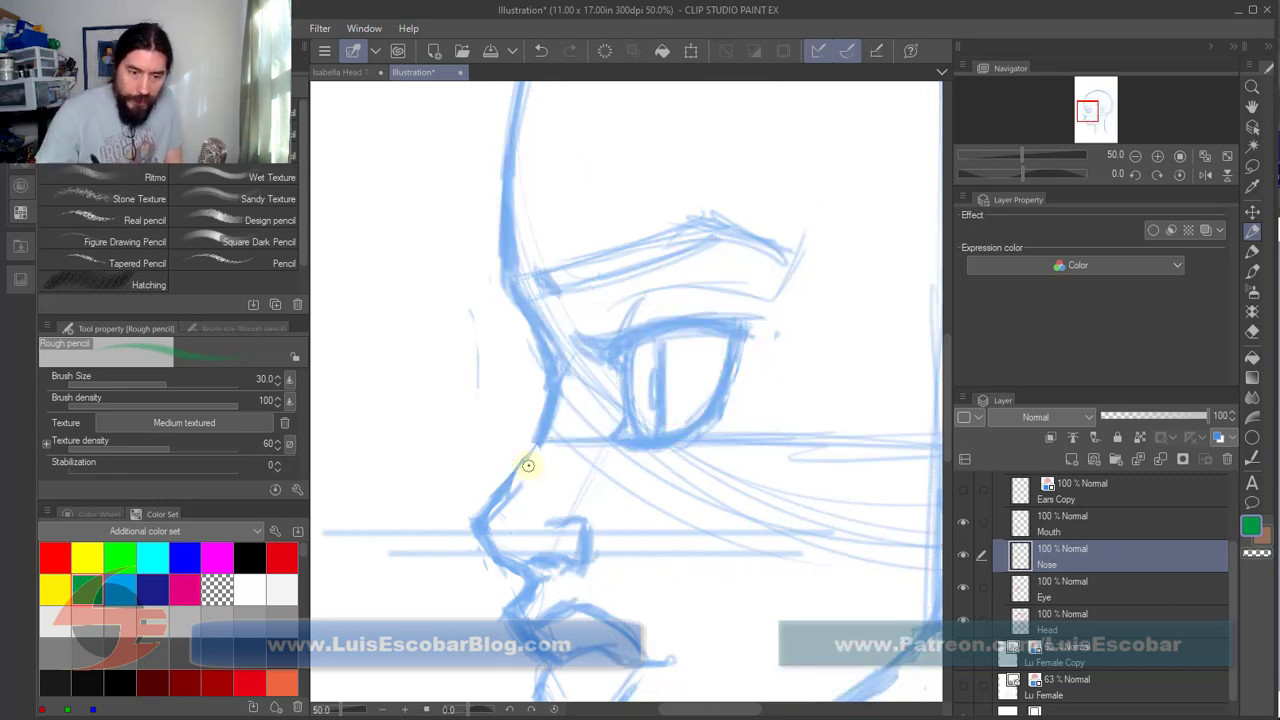
pyautogui.hotkey('ctrl', 'y')
pyautogui.hotkey('ctrl', 'z')
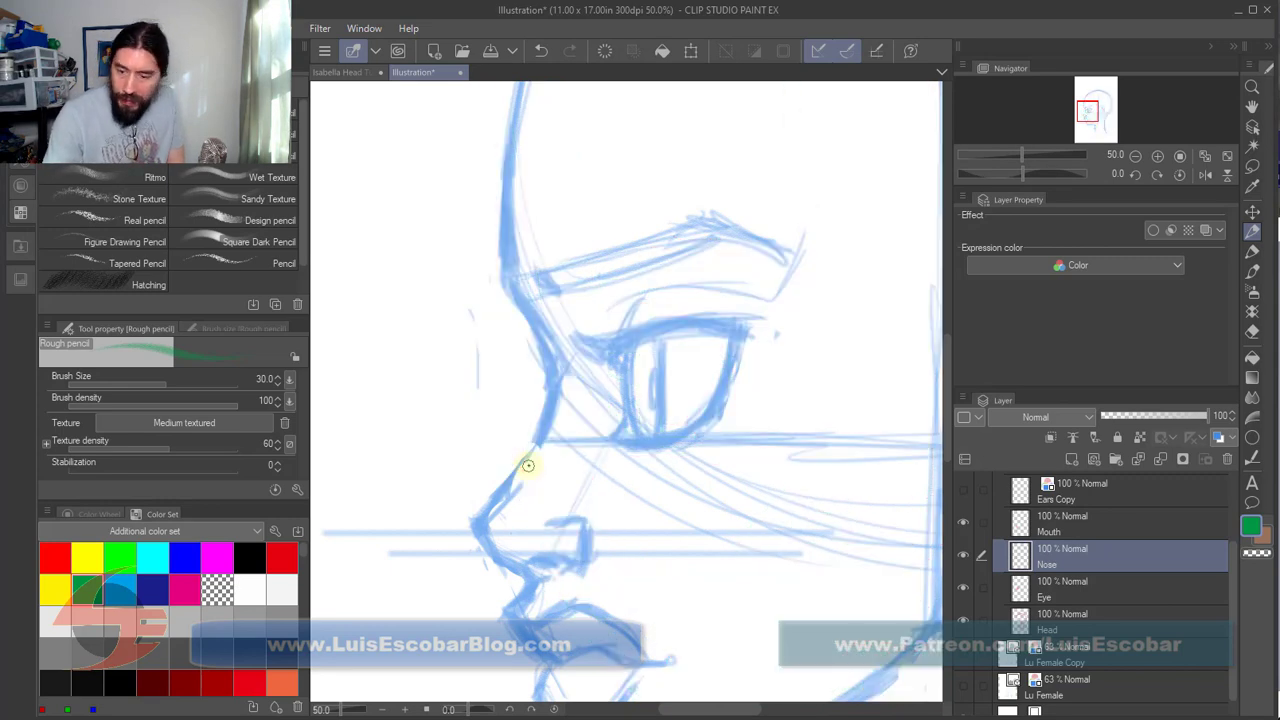
pyautogui.click(1072, 618)
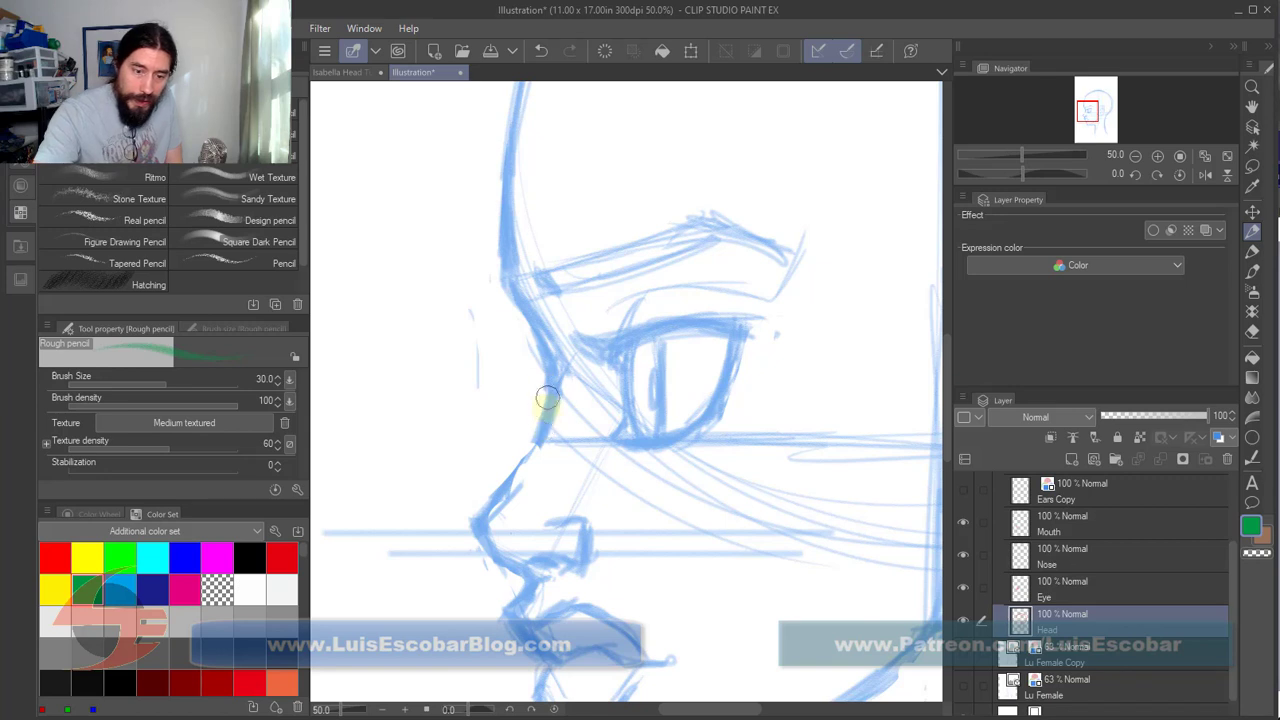
# Step: Reshape the profile's nose bridge into a smooth curve on the Head layer and remove the horizontal guides from the Nose layer
pyautogui.moveTo(537, 430)
pyautogui.mouseDown()
pyautogui.moveTo(491, 491)
pyautogui.moveTo(539, 421)
pyautogui.moveTo(512, 464)
pyautogui.moveTo(522, 440)
pyautogui.mouseUp()
pyautogui.click(1075, 554)
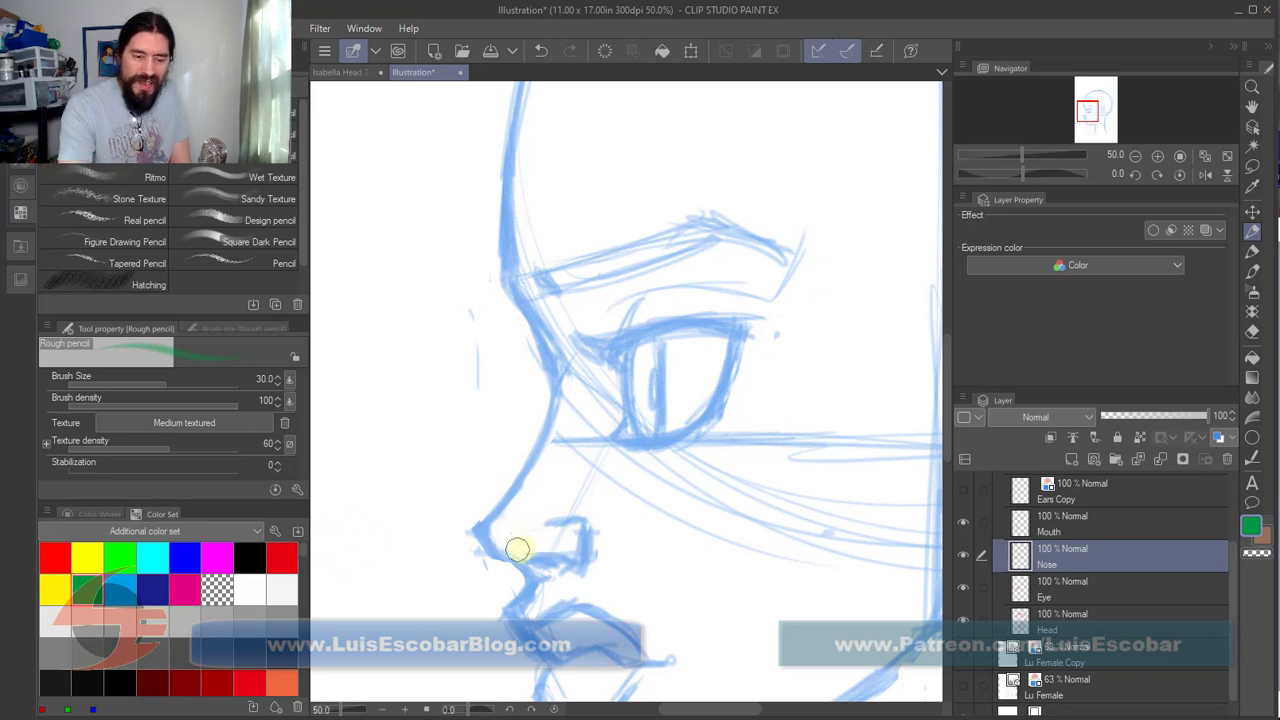
pyautogui.hotkey('ctrl', 'z')
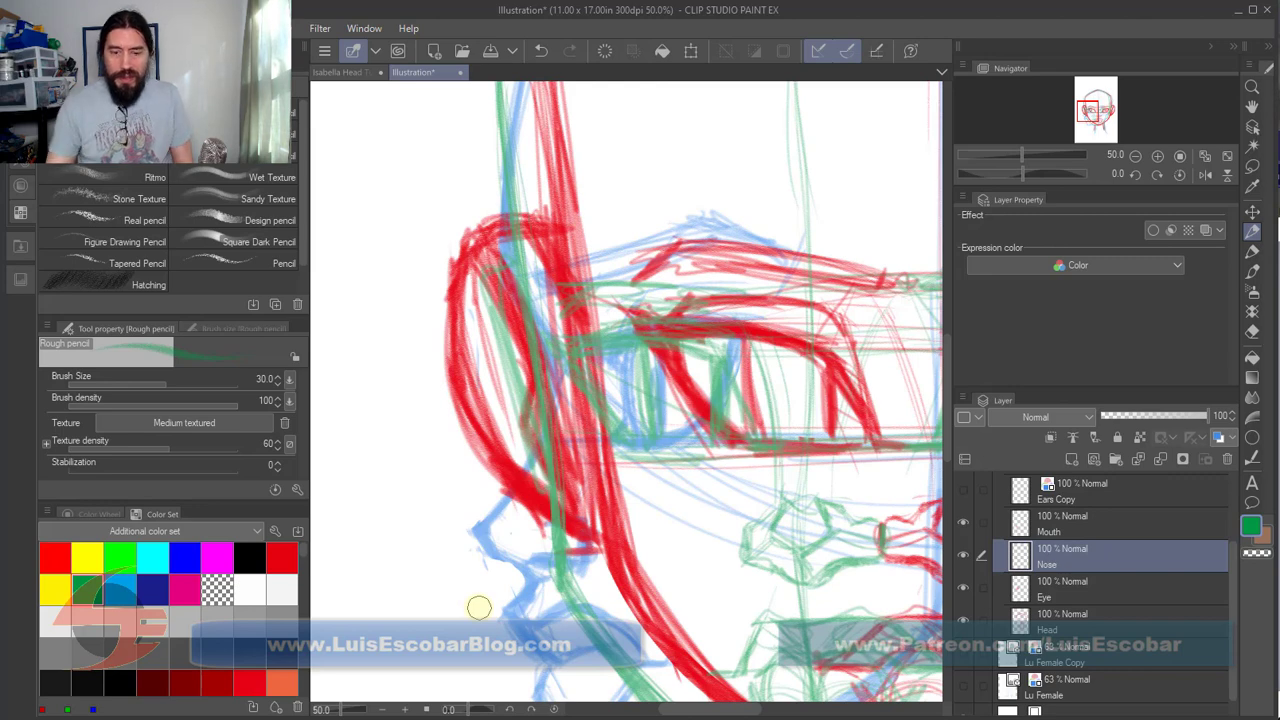
# Step: Retime the view folders' clips so Profile occupies only frame 1 and Front only frame 3, leaving 3/4 on frame 2
pyautogui.scroll(-4, 831, 543)
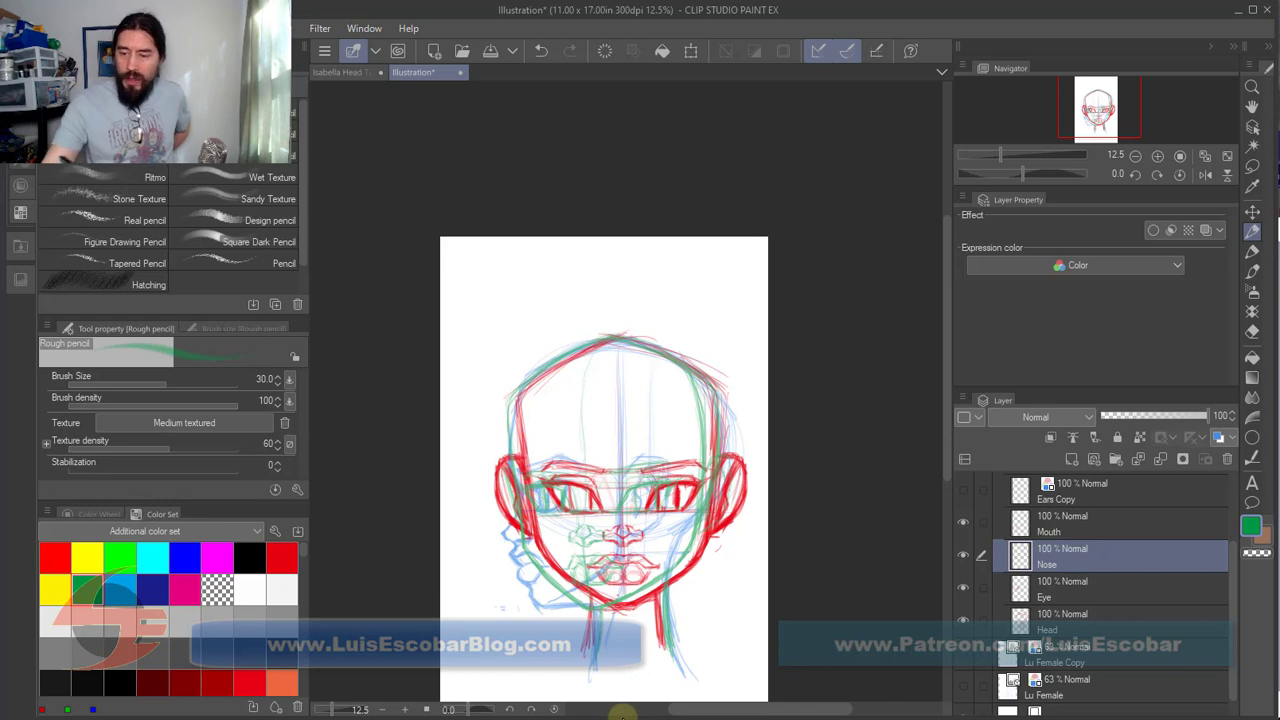
pyautogui.moveTo(1234, 569); pyautogui.dragTo(1234, 492)
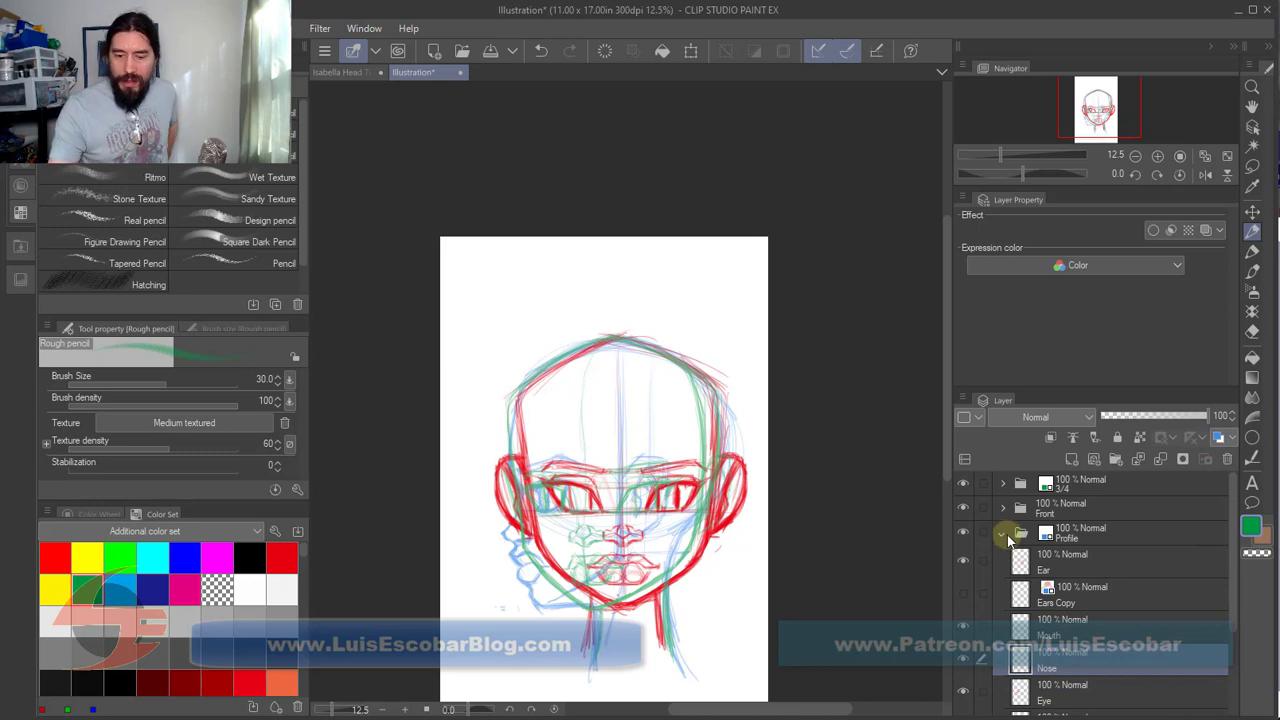
pyautogui.moveTo(800, 718); pyautogui.dragTo(872, 423)
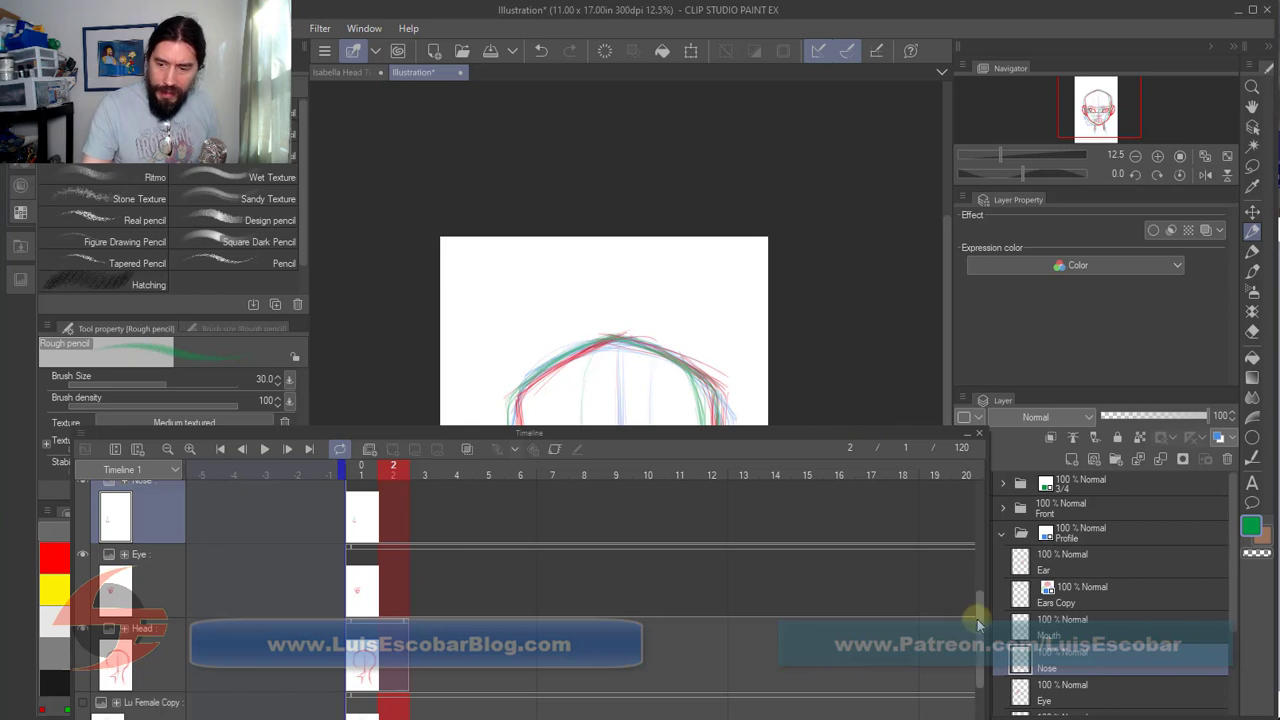
pyautogui.moveTo(978, 620); pyautogui.dragTo(981, 500)
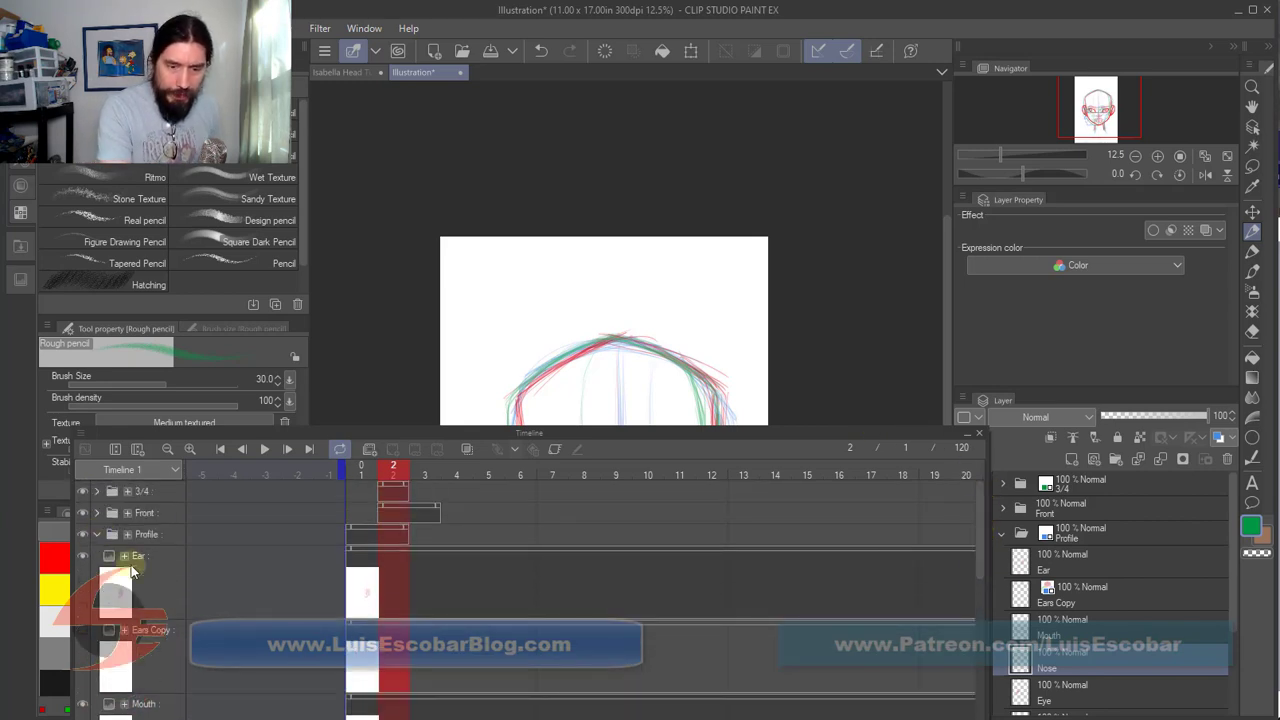
pyautogui.click(402, 525)
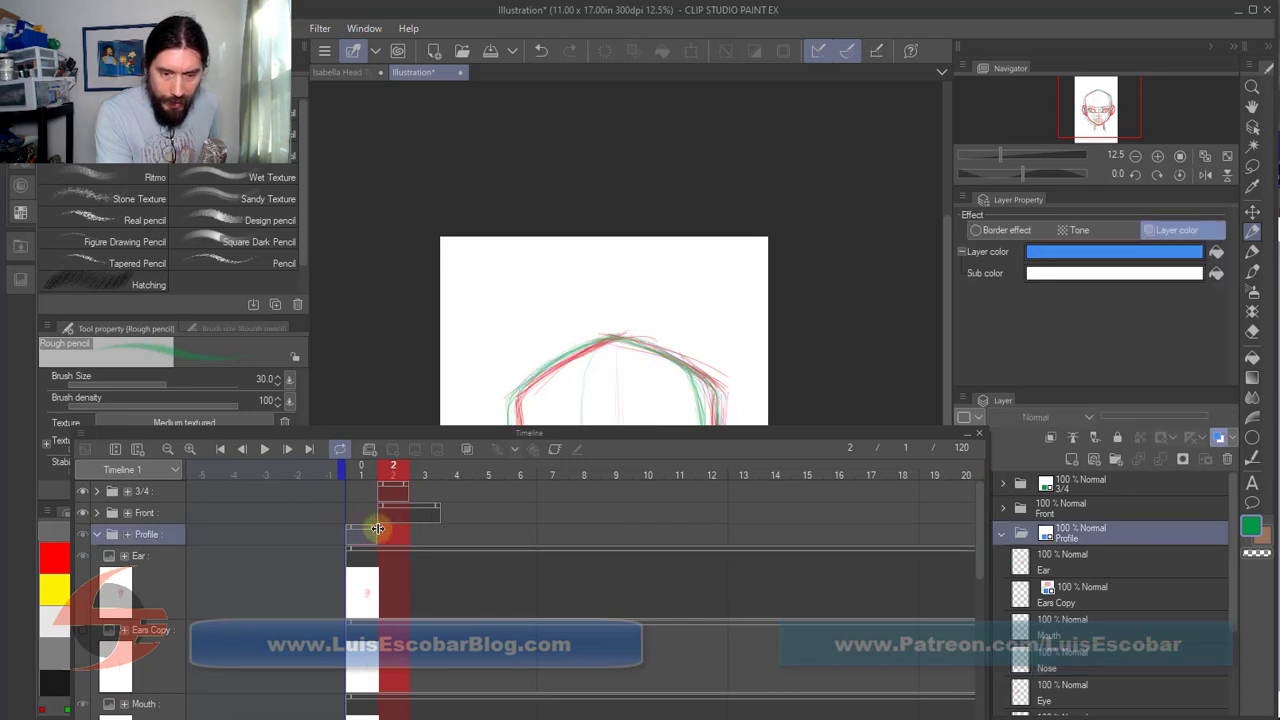
pyautogui.click(386, 509)
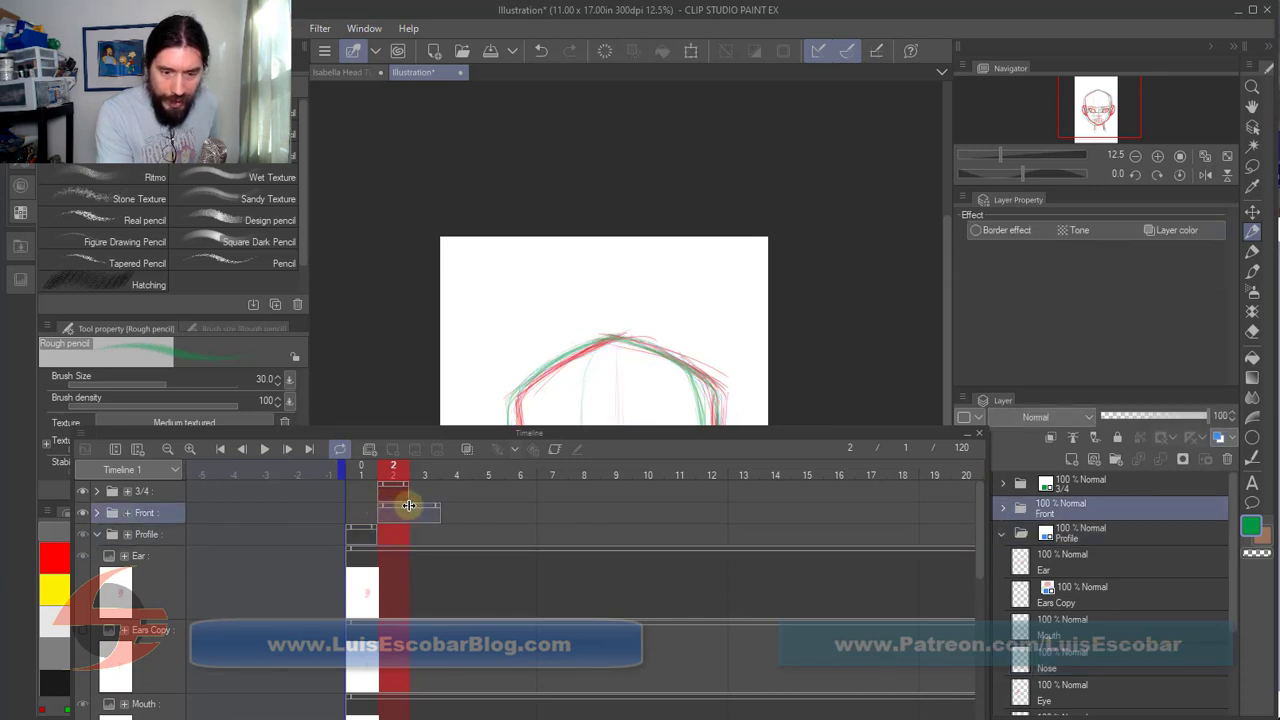
pyautogui.moveTo(408, 505)
pyautogui.mouseDown()
pyautogui.moveTo(386, 508)
pyautogui.moveTo(435, 512)
pyautogui.mouseUp()
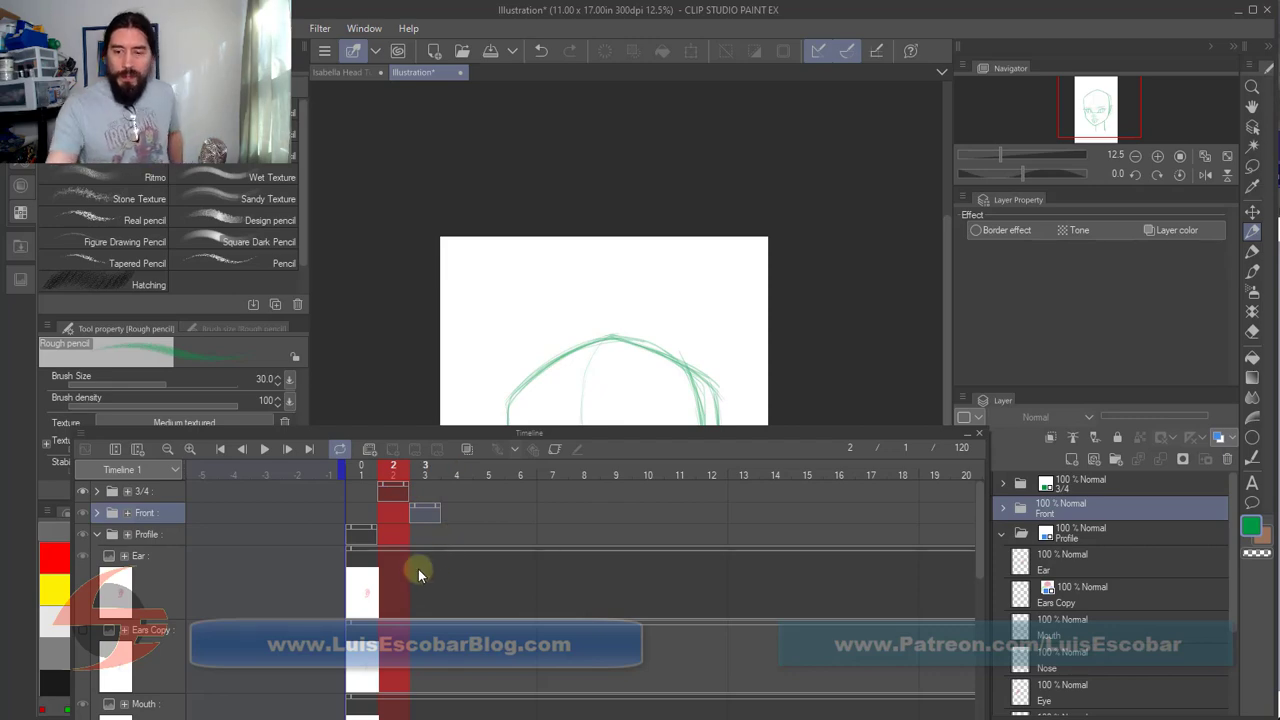
# Step: Switch to the Sketchfab page with the Base Head Planes model and orbit the head to study it from side to back
pyautogui.moveTo(1279, 140)
pyautogui.mouseDown()
pyautogui.moveTo(577, 134)
pyautogui.moveTo(452, 96)
pyautogui.mouseUp()
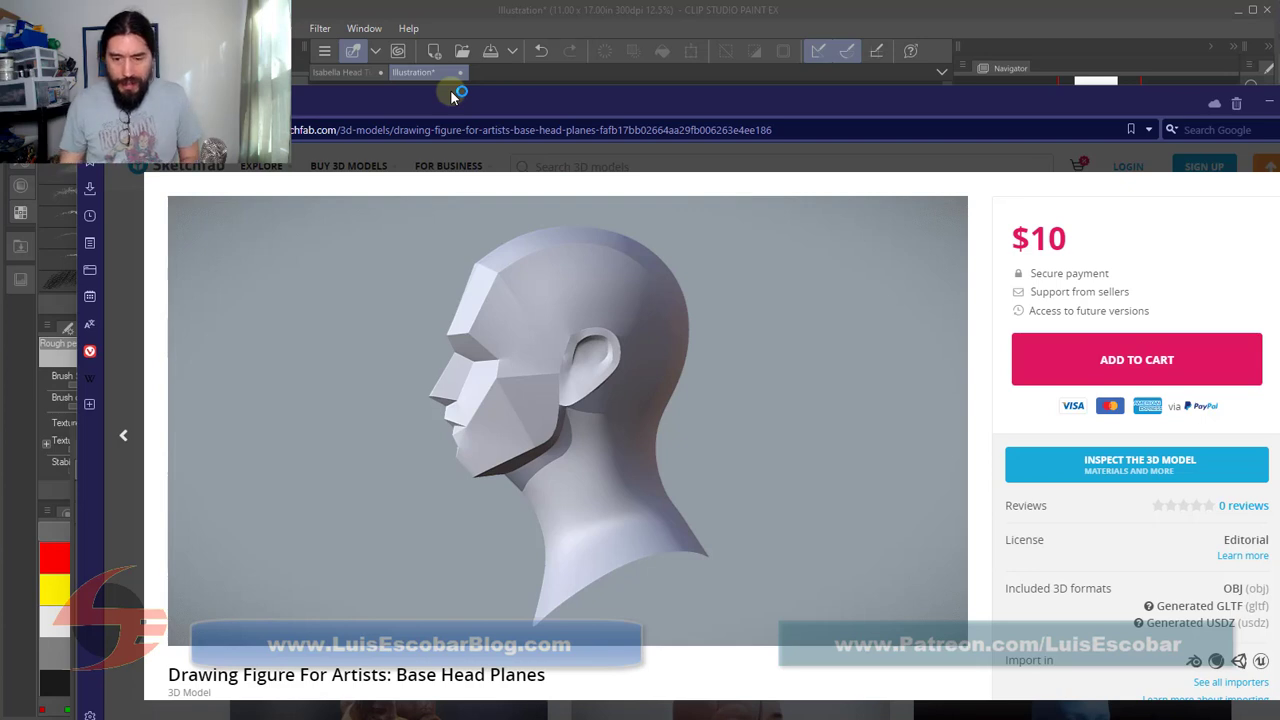
pyautogui.moveTo(767, 464); pyautogui.dragTo(704, 475)
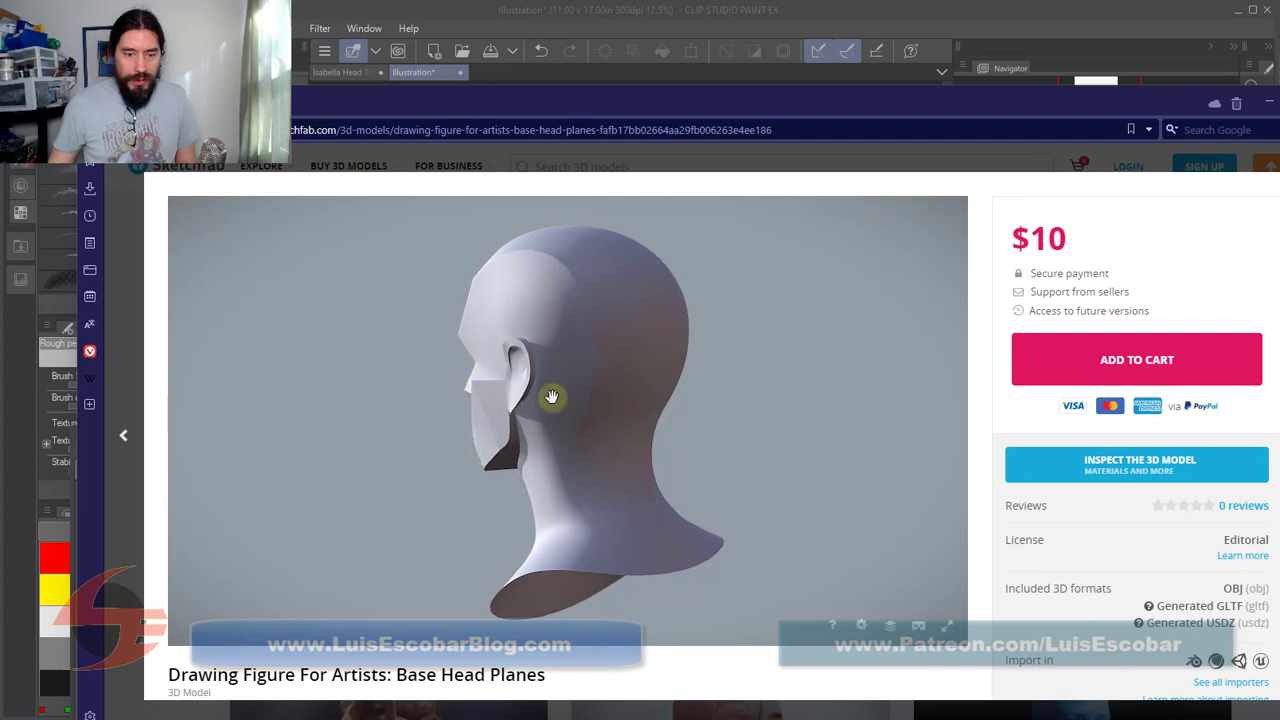
pyautogui.moveTo(551, 397)
pyautogui.mouseDown()
pyautogui.moveTo(491, 394)
pyautogui.moveTo(509, 391)
pyautogui.mouseUp()
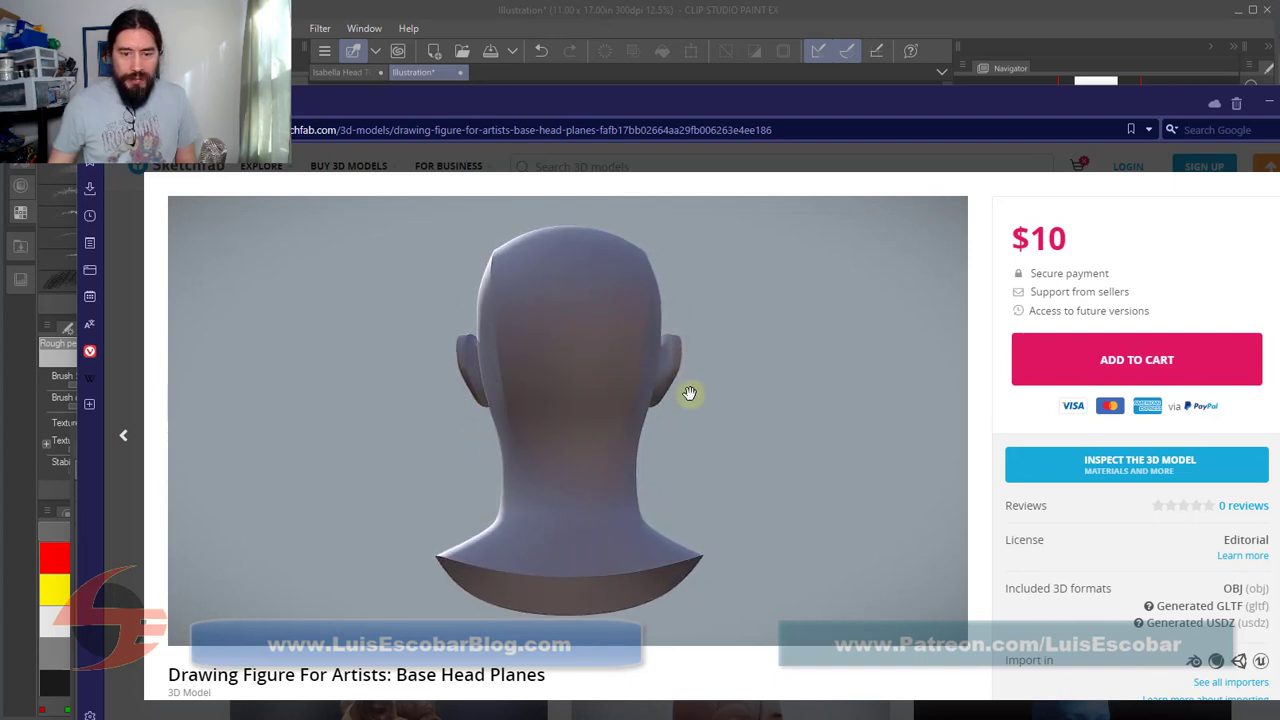
pyautogui.moveTo(729, 391)
pyautogui.mouseDown()
pyautogui.moveTo(657, 397)
pyautogui.moveTo(706, 417)
pyautogui.moveTo(666, 406)
pyautogui.moveTo(791, 417)
pyautogui.moveTo(700, 409)
pyautogui.moveTo(805, 437)
pyautogui.moveTo(726, 431)
pyautogui.moveTo(517, 363)
pyautogui.moveTo(663, 420)
pyautogui.moveTo(555, 407)
pyautogui.moveTo(814, 429)
pyautogui.moveTo(614, 403)
pyautogui.moveTo(471, 410)
pyautogui.moveTo(500, 409)
pyautogui.moveTo(489, 403)
pyautogui.mouseUp()
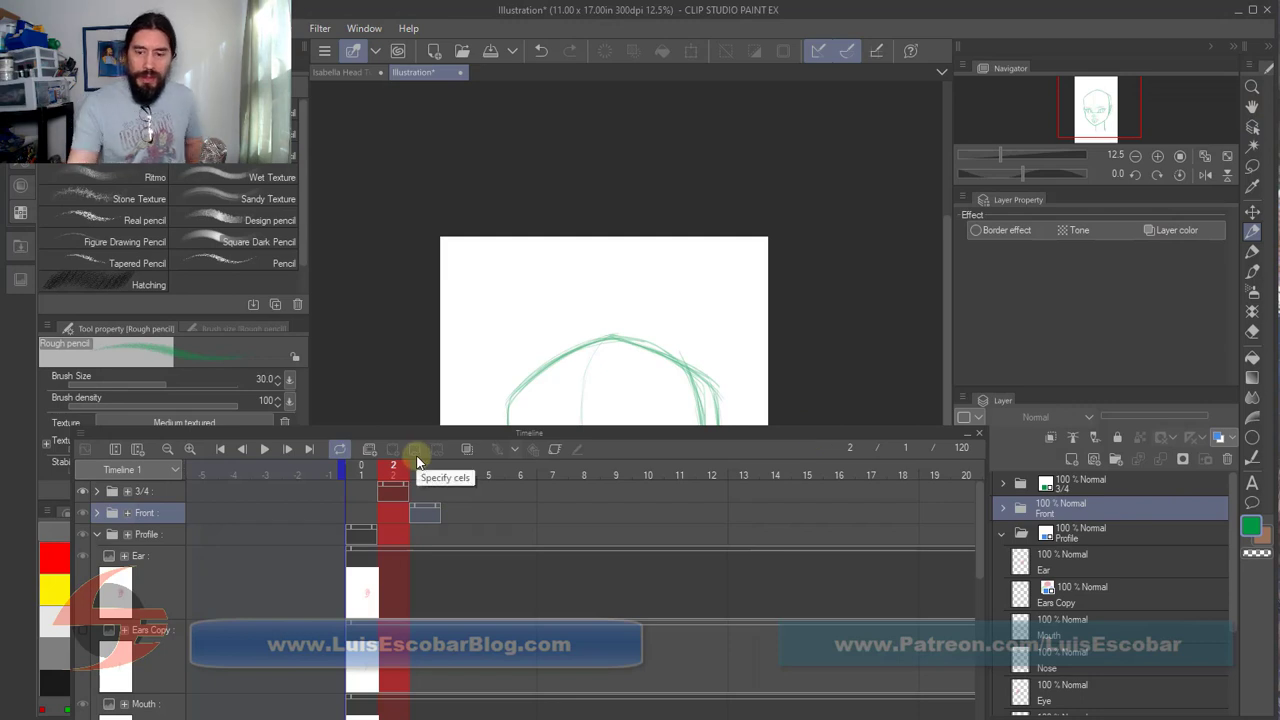
# Step: Collapse the Timeline, switch to the Isabella Head Turns 02 document and hide its 33% opacity sketch layer
pyautogui.click(968, 434)
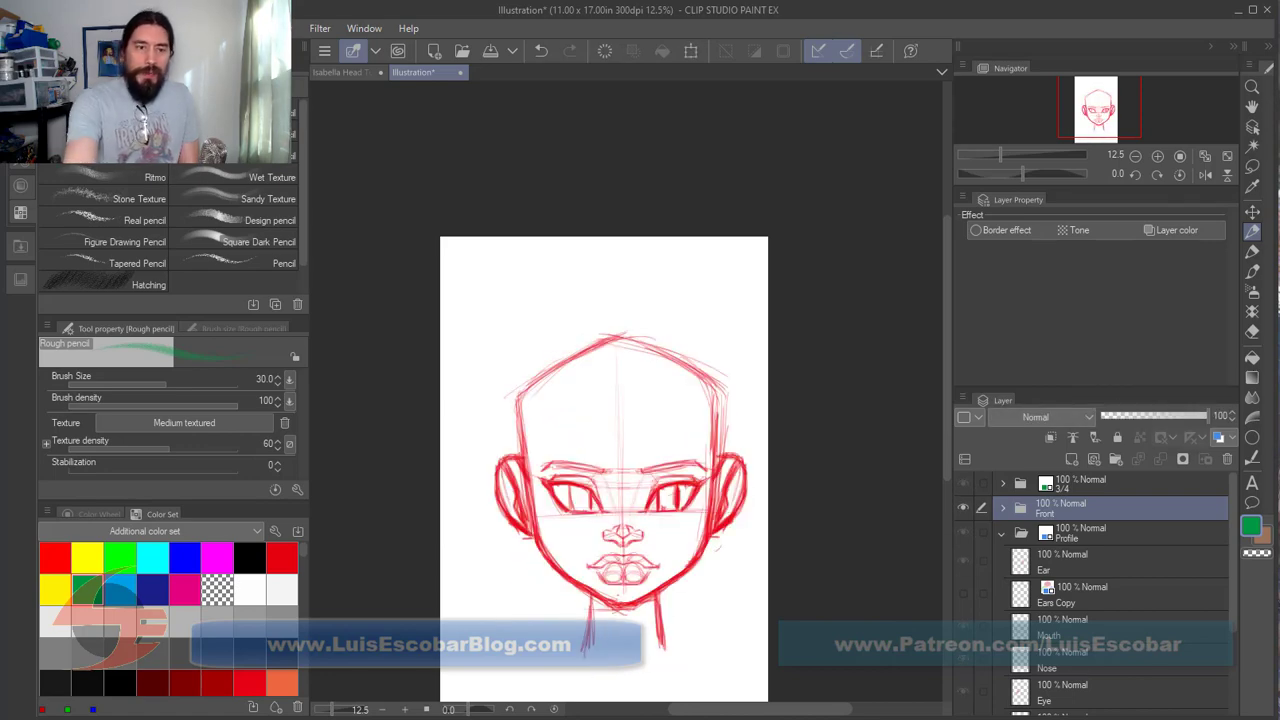
pyautogui.click(352, 68)
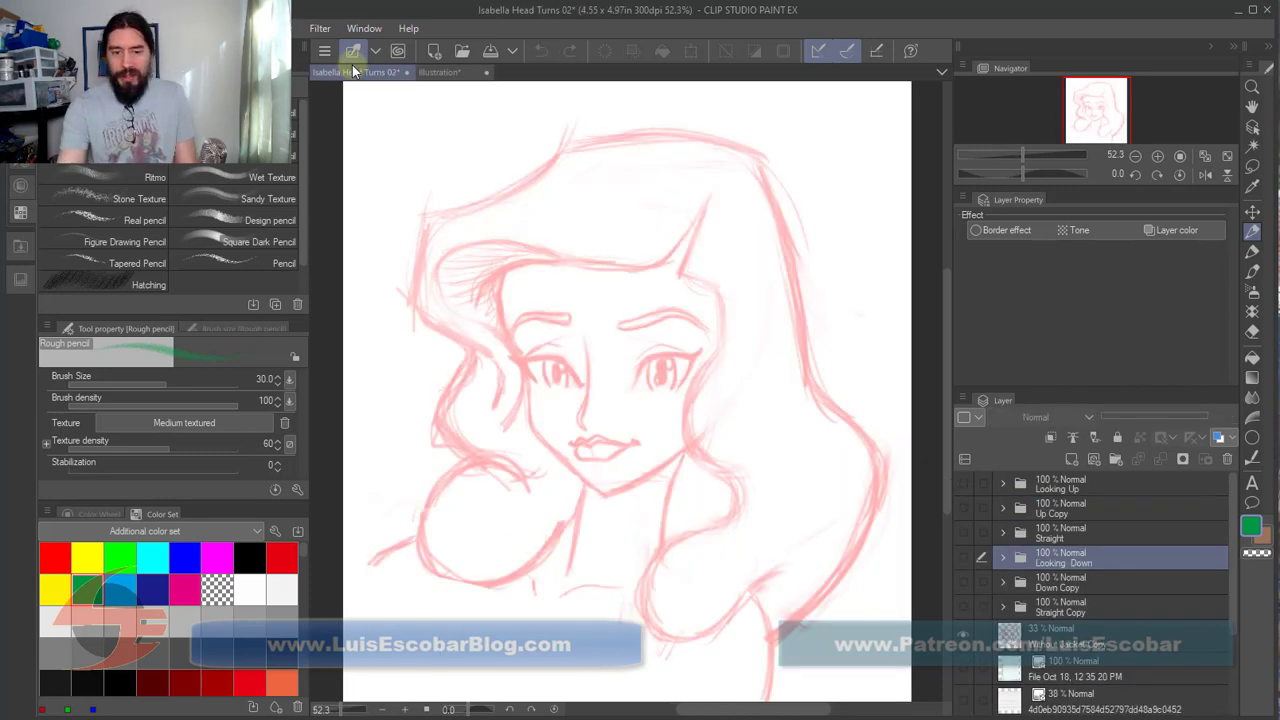
pyautogui.click(965, 637)
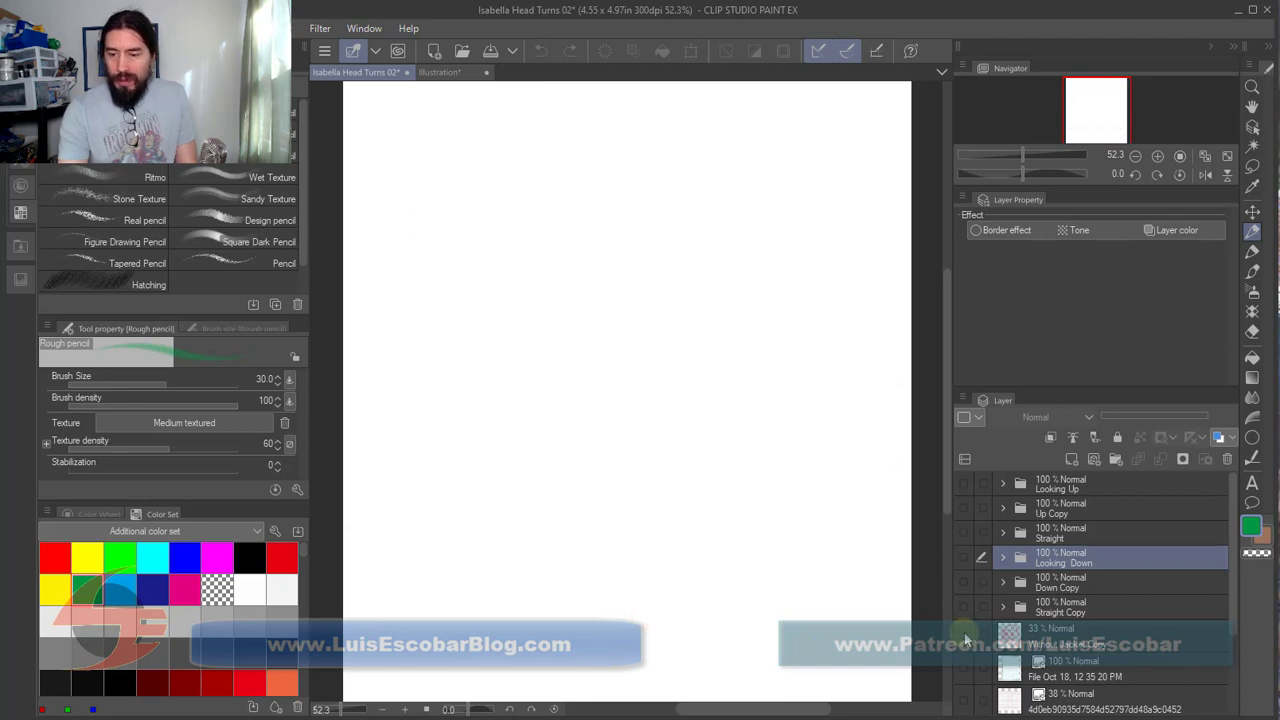
# Step: Examine how the Looking Up folder's head-turn clips are staggered across the timeline, briefly showing the folder's drawing
pyautogui.moveTo(805, 712)
pyautogui.mouseDown()
pyautogui.moveTo(829, 500)
pyautogui.moveTo(817, 714)
pyautogui.mouseUp()
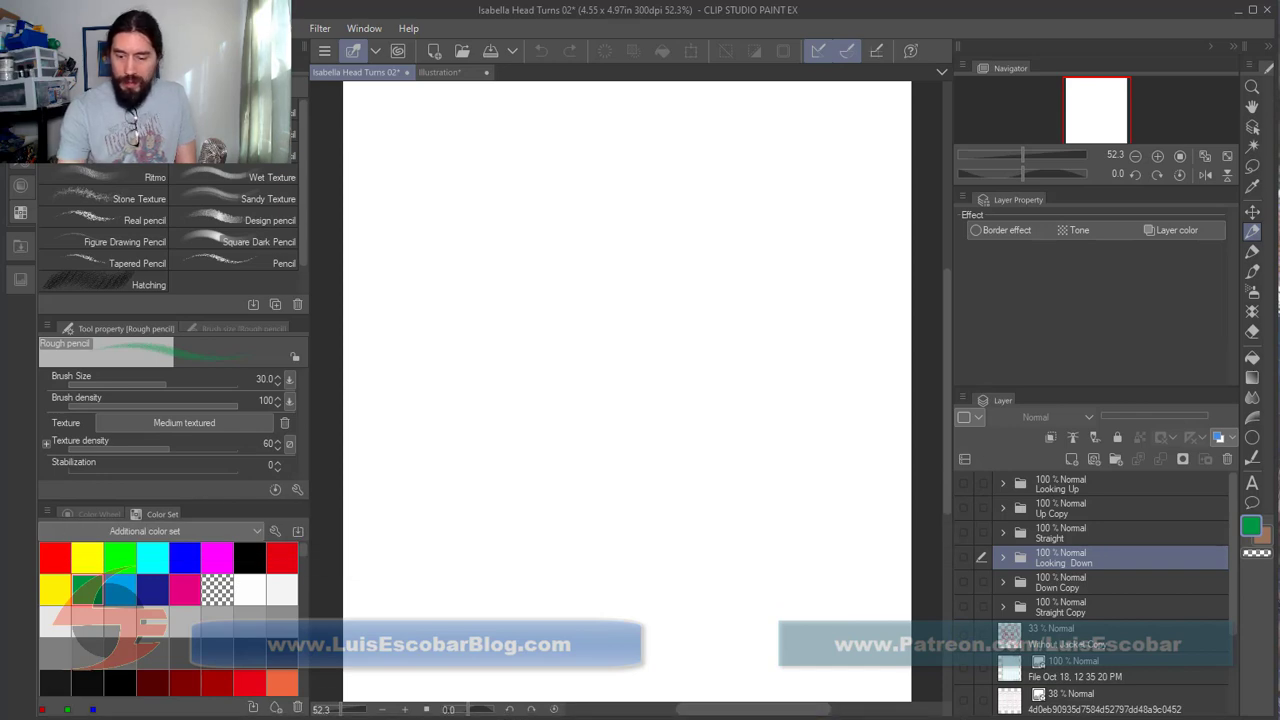
pyautogui.moveTo(880, 713); pyautogui.dragTo(915, 494)
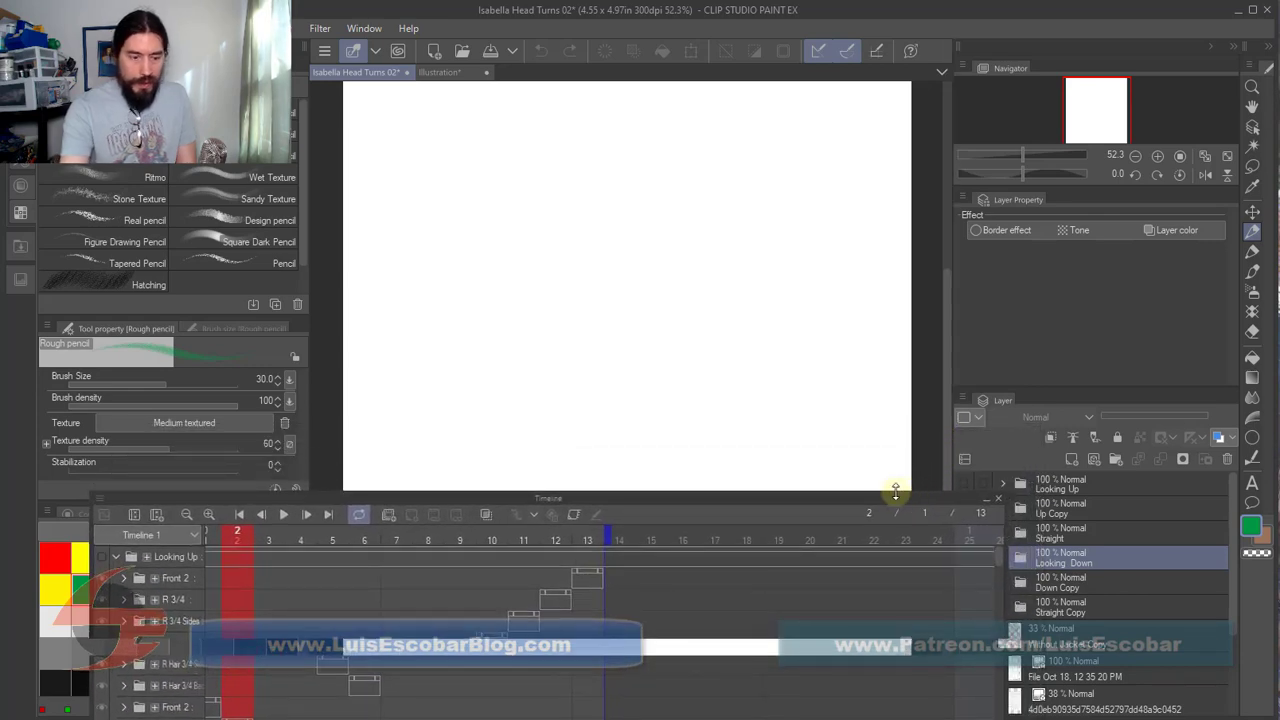
pyautogui.click(101, 557)
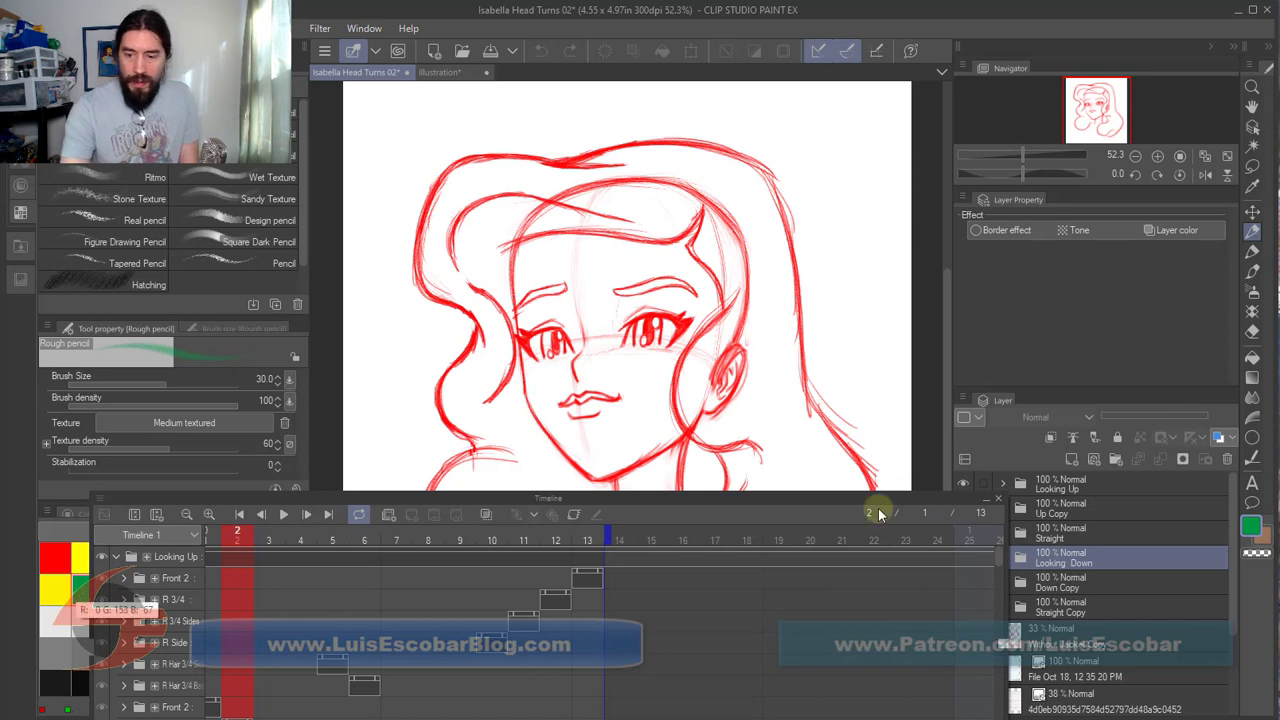
pyautogui.click(101, 557)
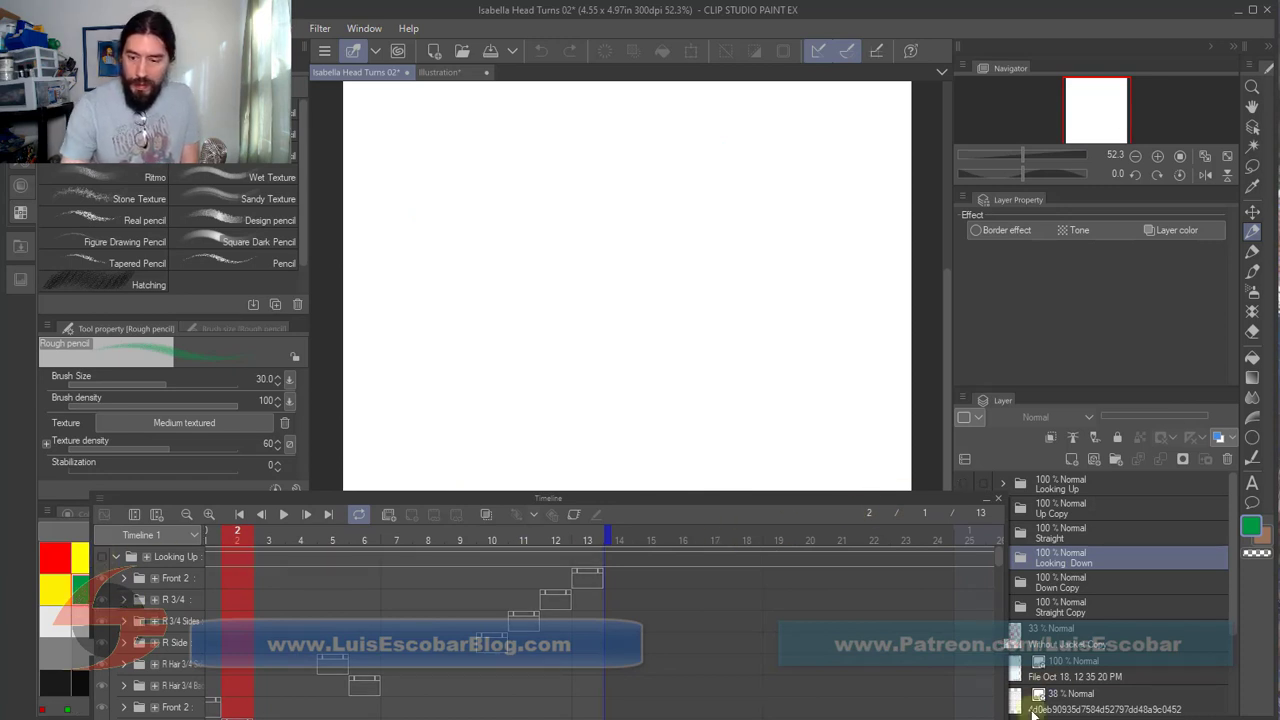
pyautogui.scroll(-5, 996, 560)
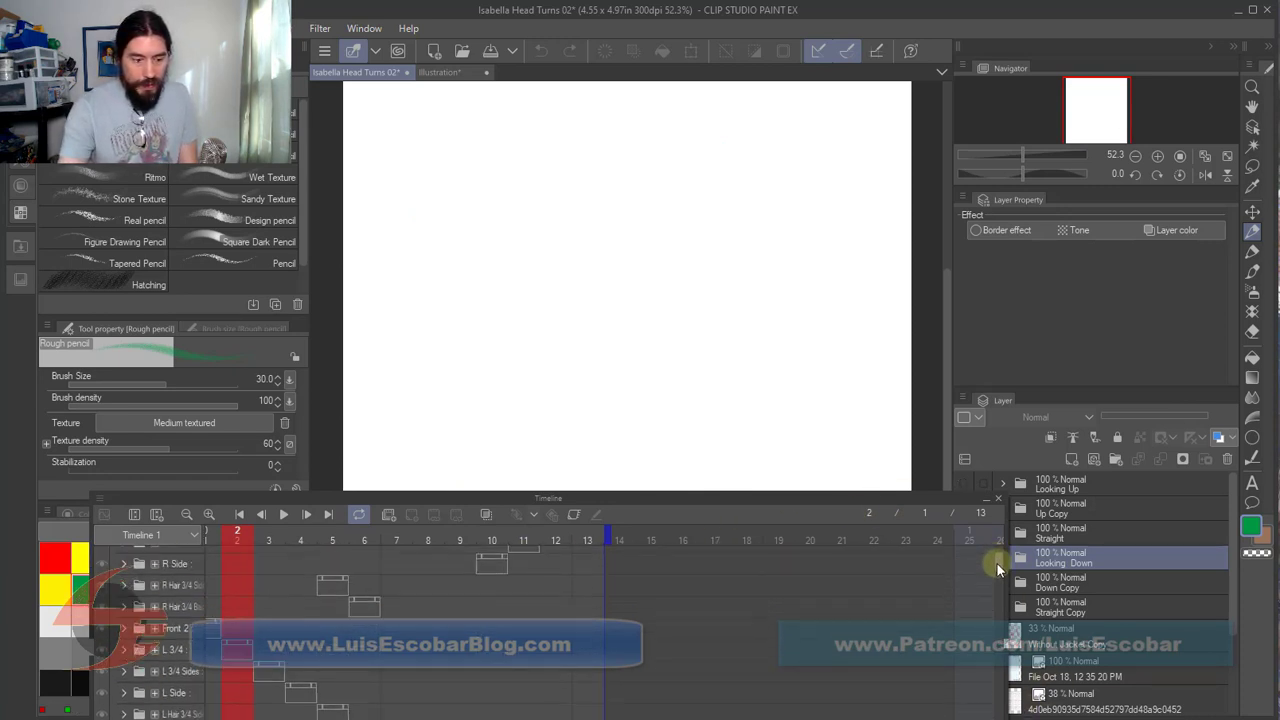
pyautogui.scroll(-3, 996, 570)
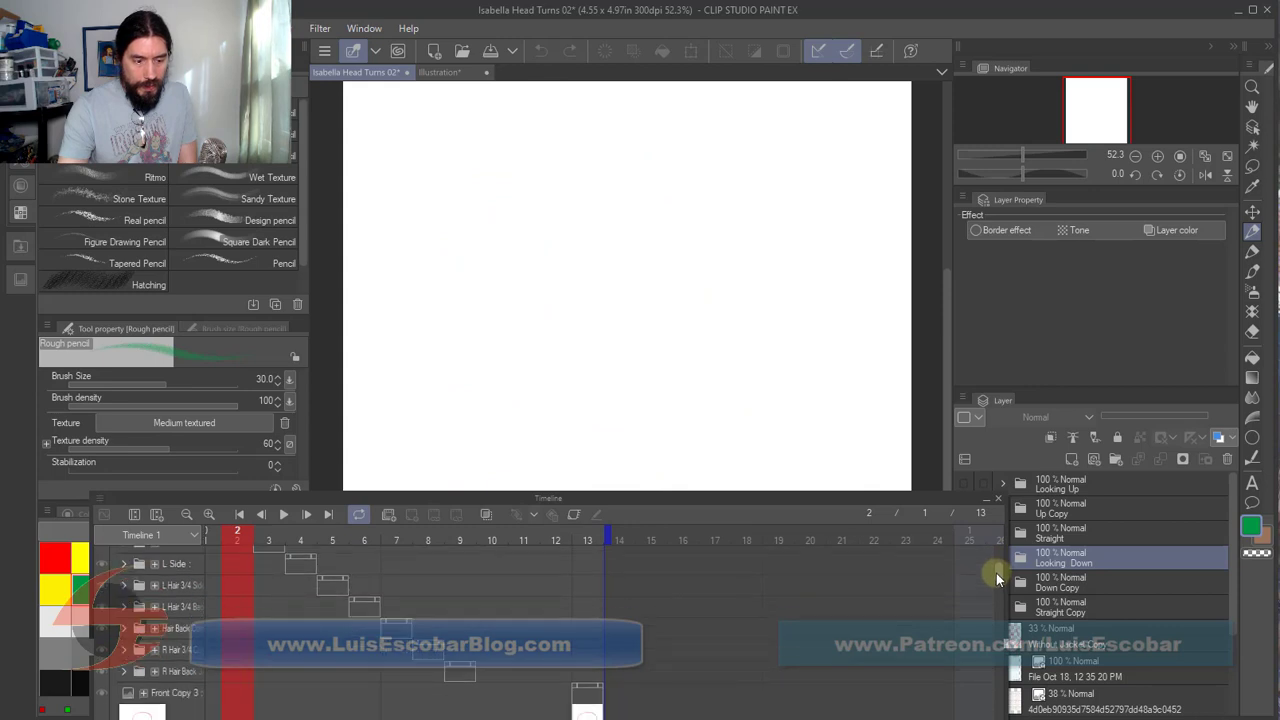
pyautogui.scroll(3, 996, 570)
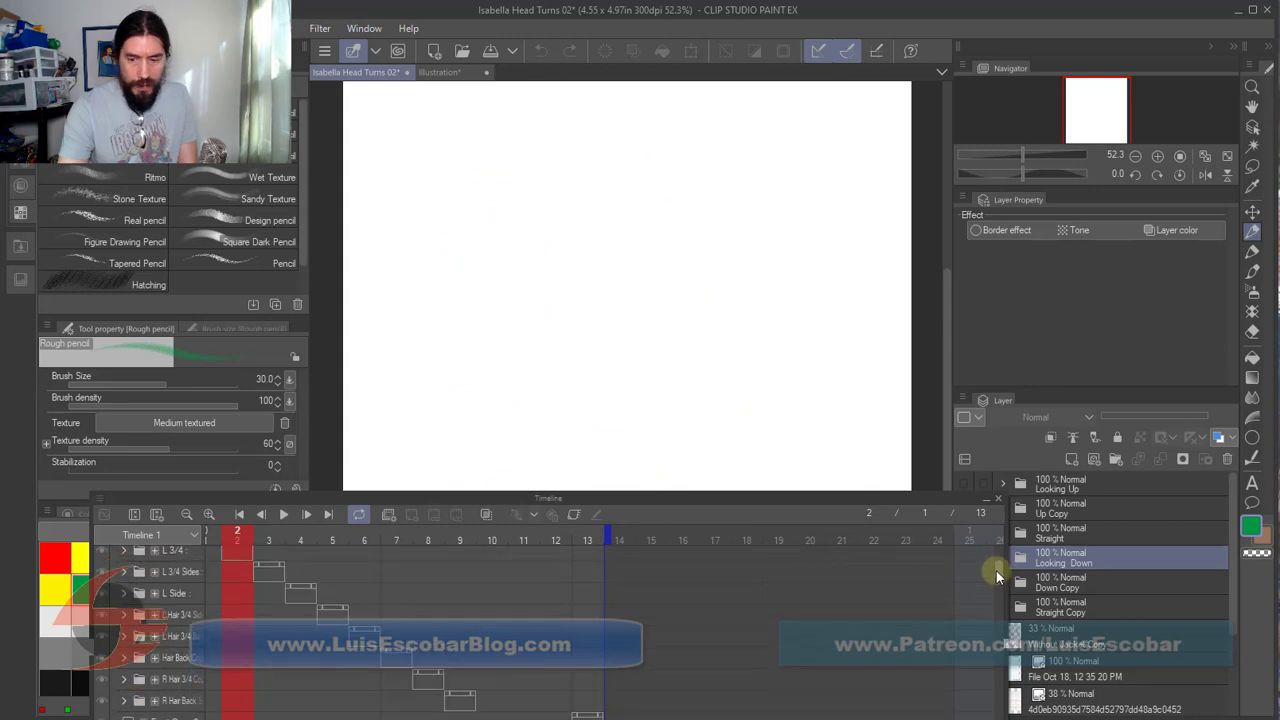
pyautogui.click(998, 498)
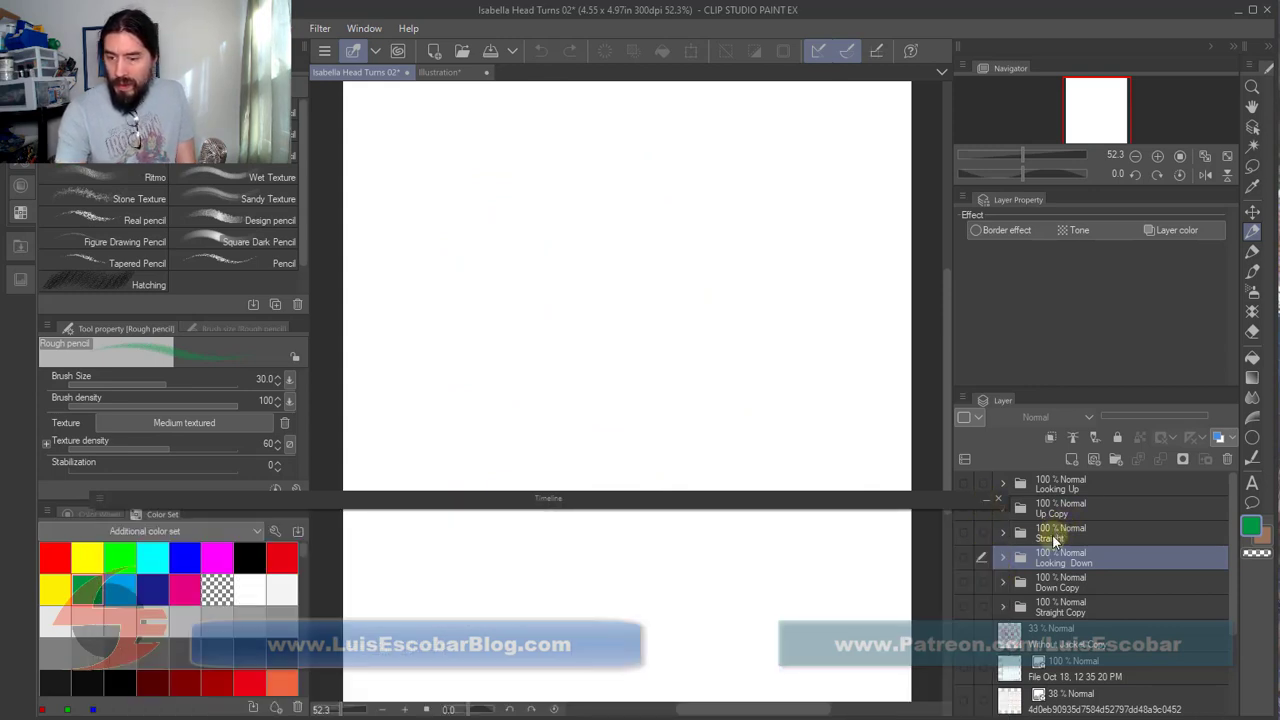
# Step: Show the Straight folder and expand it and its Front subfolder down to the hair, lips, nose and eyes layers
pyautogui.click(962, 531)
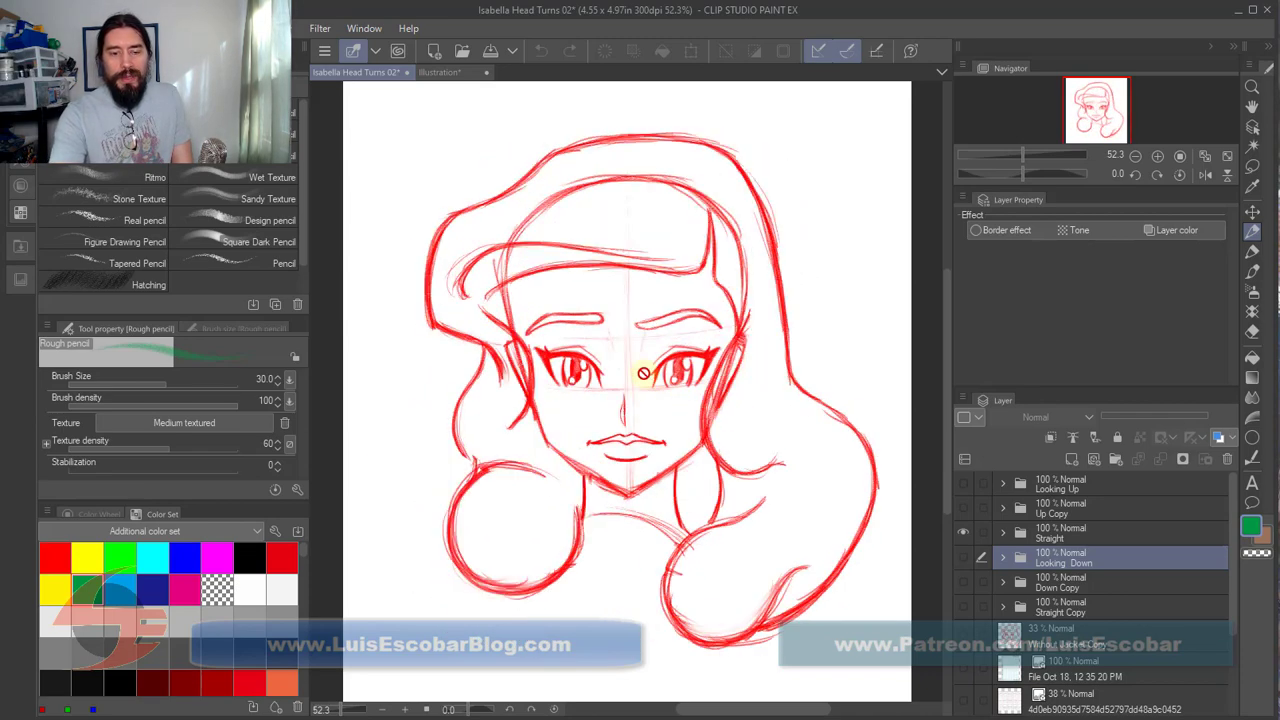
pyautogui.click(1014, 536)
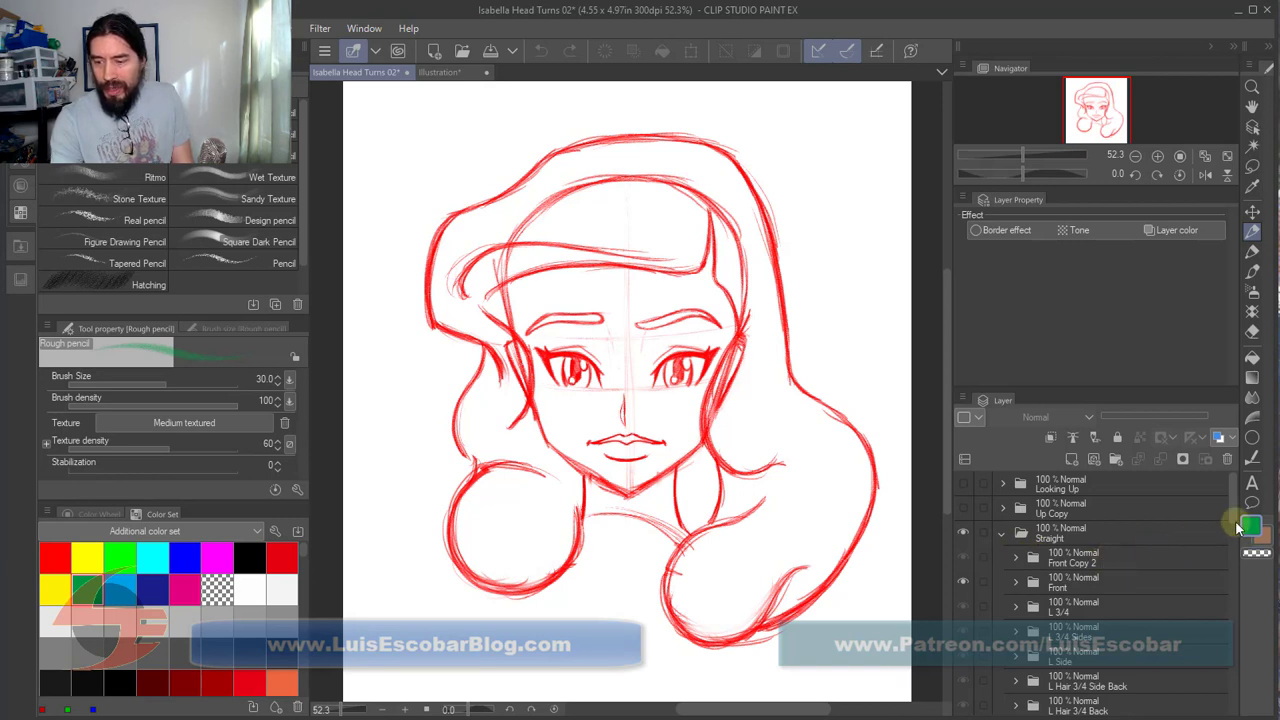
pyautogui.scroll(-4, 1230, 530)
pyautogui.scroll(-1, 1186, 560)
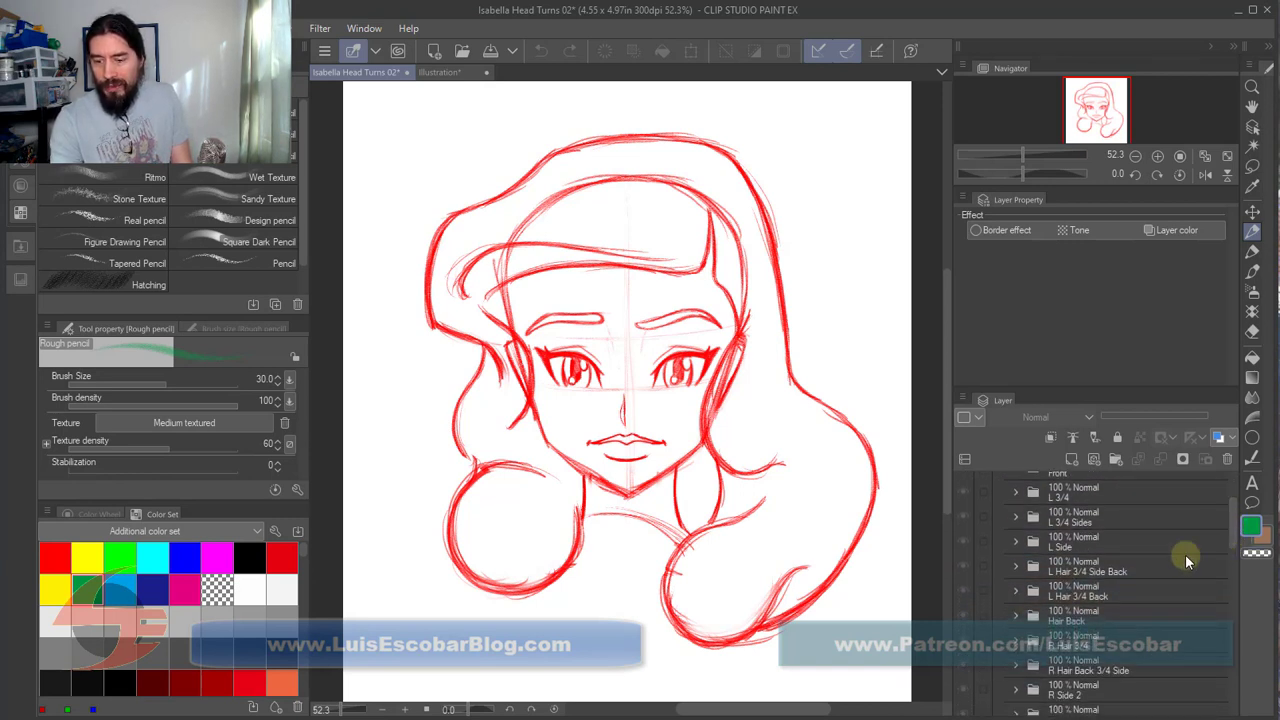
pyautogui.scroll(4, 1230, 520)
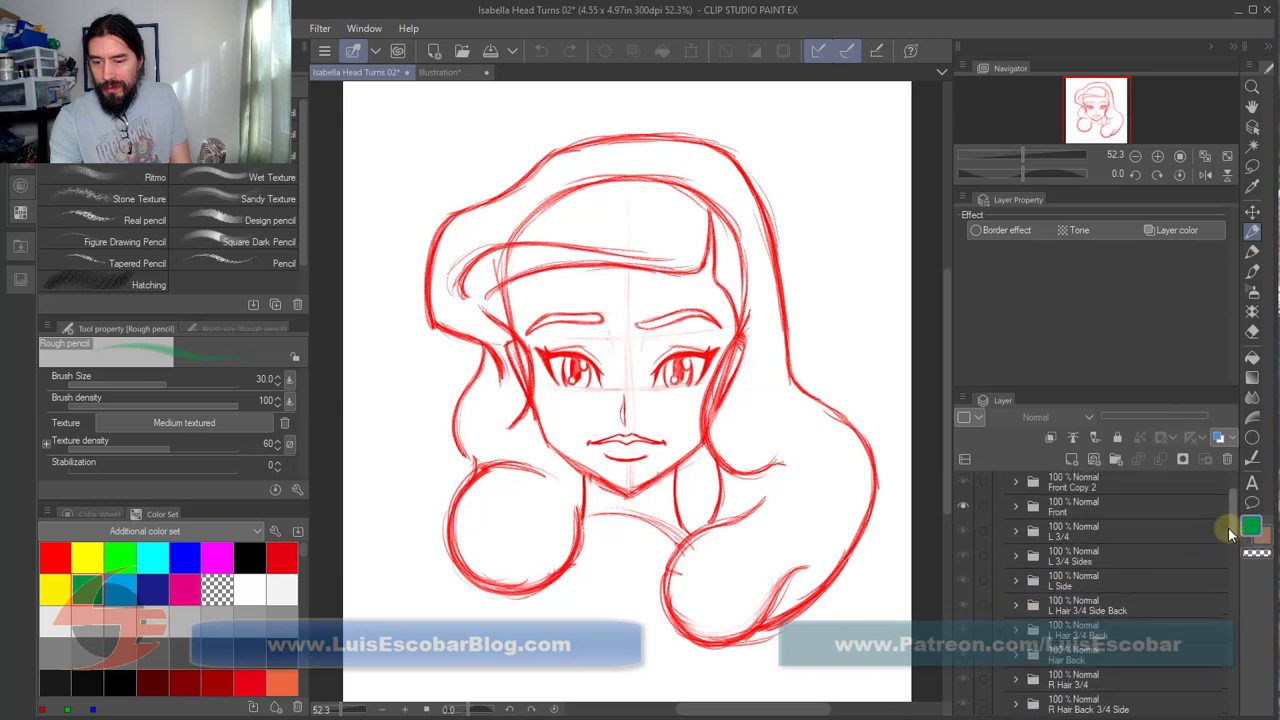
pyautogui.click(1015, 561)
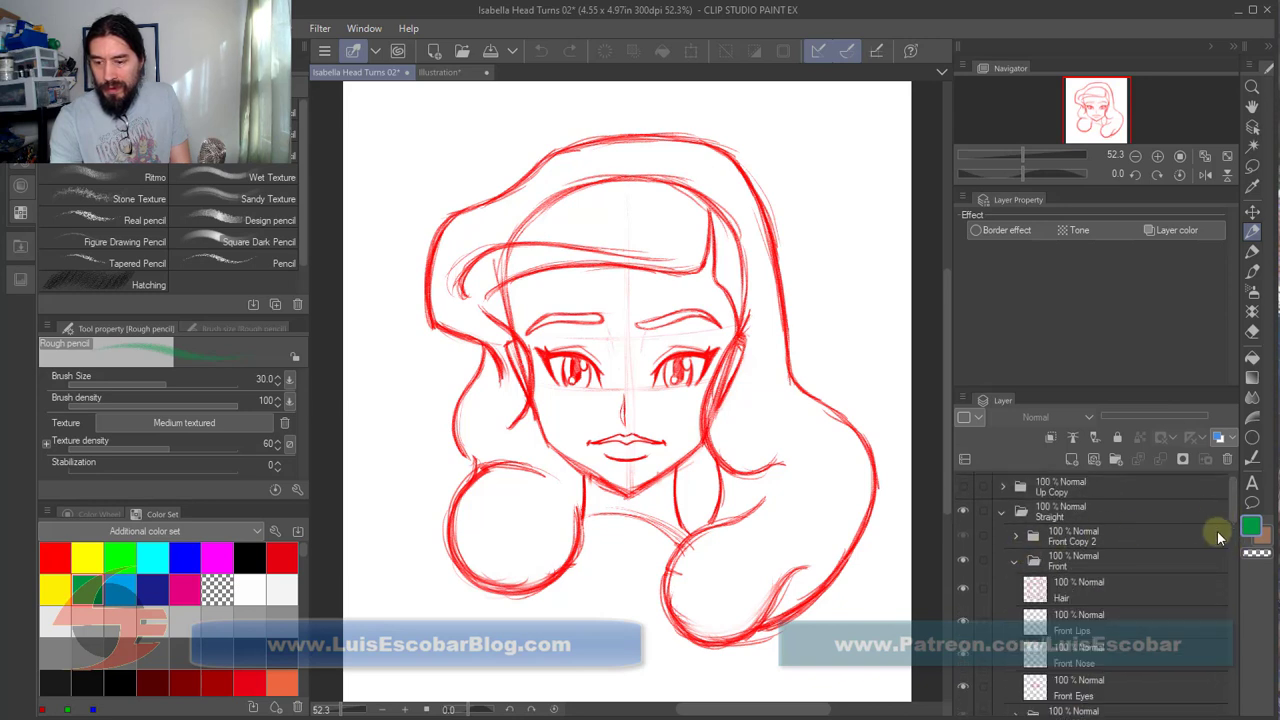
pyautogui.moveTo(1232, 518); pyautogui.dragTo(1232, 532)
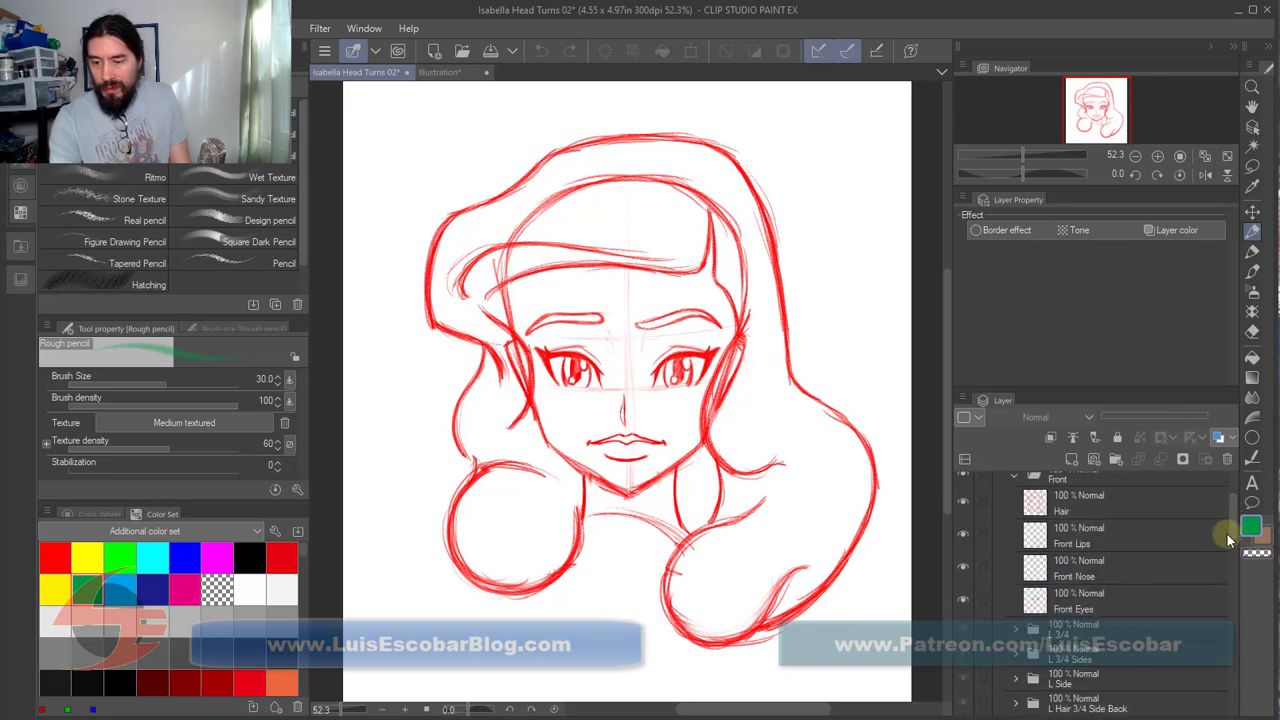
# Step: Toggle the Front folder's Hair layer off and on to compare the head with and without hair
pyautogui.click(962, 503)
pyautogui.click(962, 503)
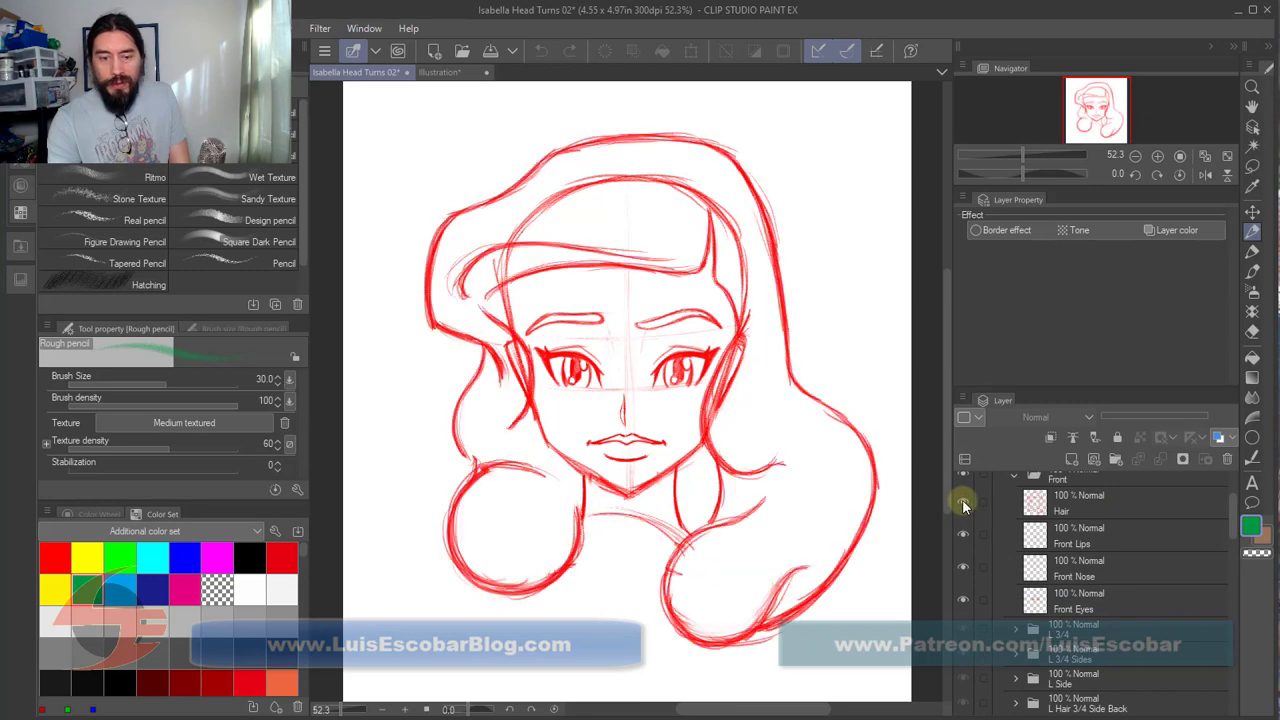
pyautogui.click(962, 500)
pyautogui.click(962, 498)
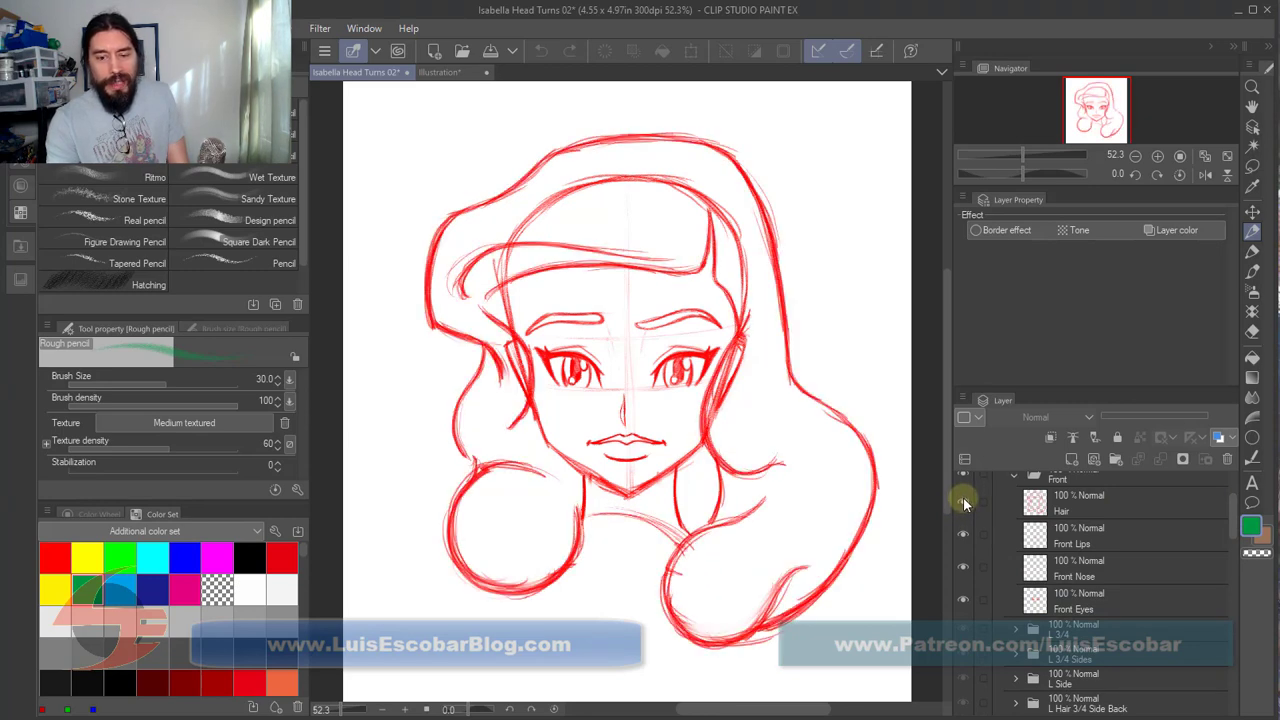
pyautogui.click(962, 498)
pyautogui.click(962, 498)
pyautogui.click(962, 498)
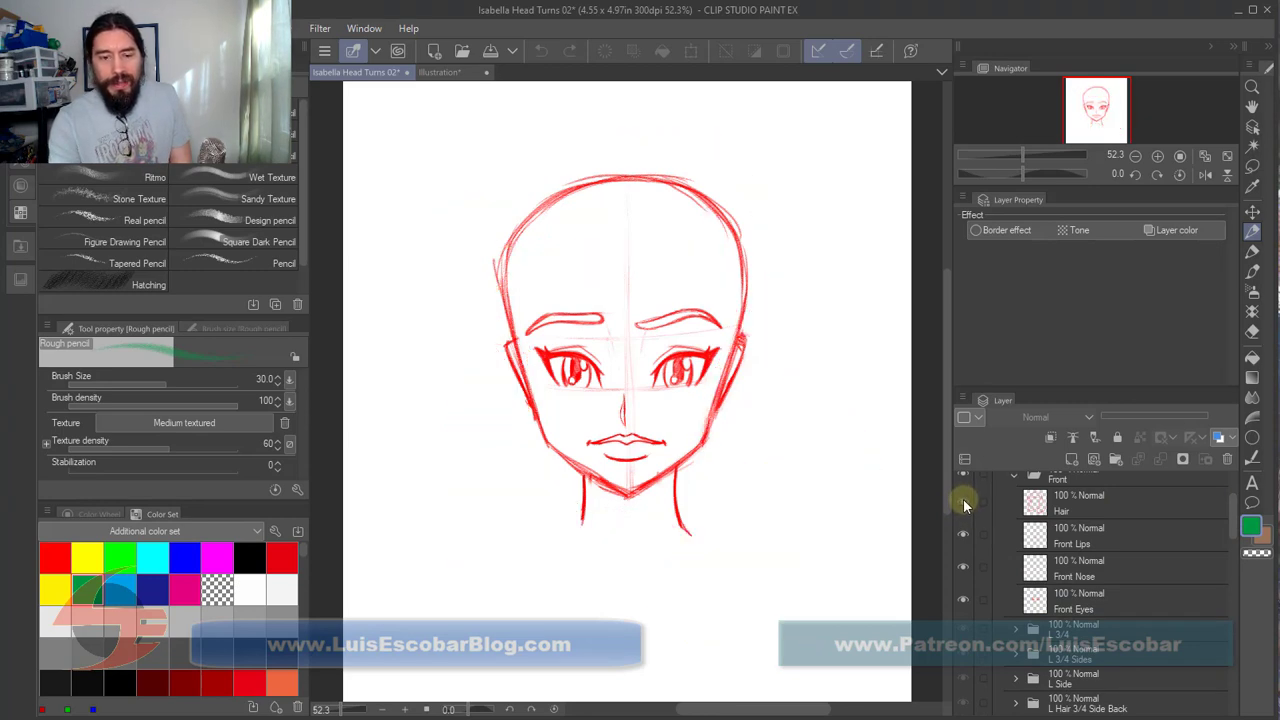
pyautogui.click(963, 498)
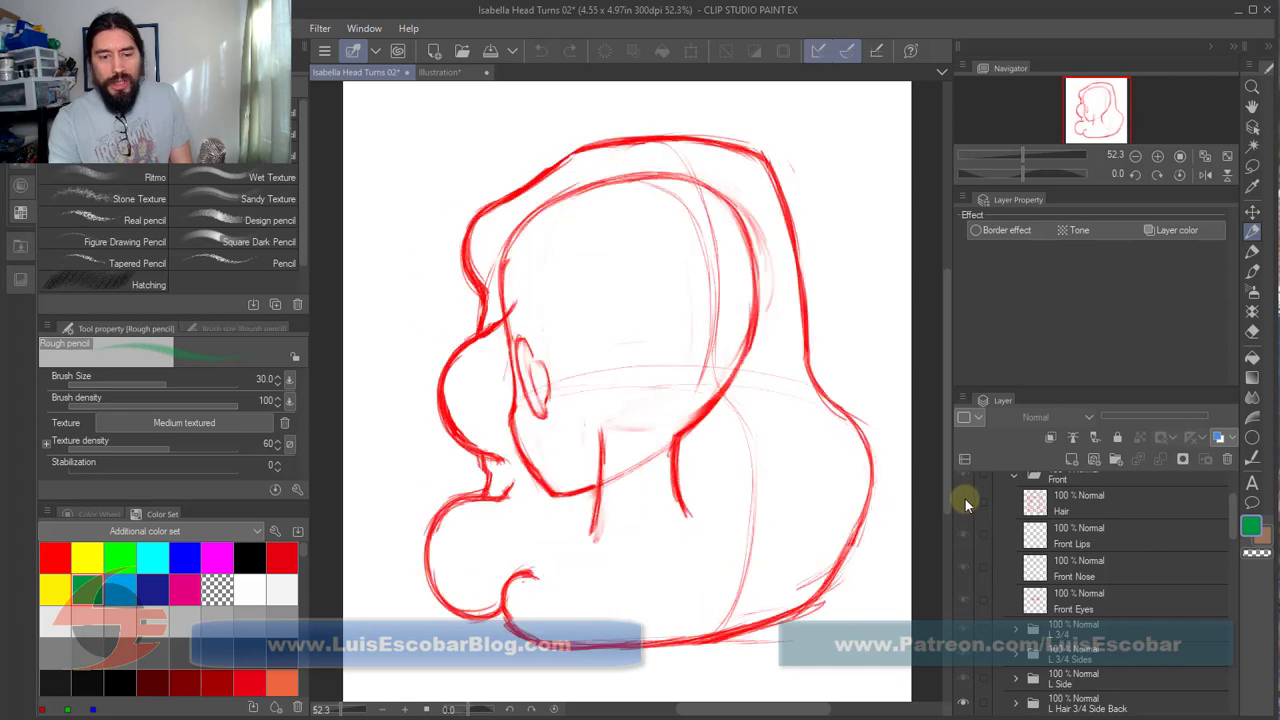
# Step: Flip back and forth through the Straight head-turn frames to review the rotation between views
pyautogui.hotkey('ctrl', 'z')
pyautogui.hotkey('ctrl', 'z')
pyautogui.hotkey('ctrl', 'z')
pyautogui.hotkey('ctrl', 'z')
pyautogui.hotkey('ctrl', 'z')
pyautogui.hotkey('ctrl', 'z')
pyautogui.hotkey('ctrl', 'y')
pyautogui.hotkey('ctrl', 'y')
pyautogui.hotkey('ctrl', 'y')
pyautogui.hotkey('ctrl', 'y')
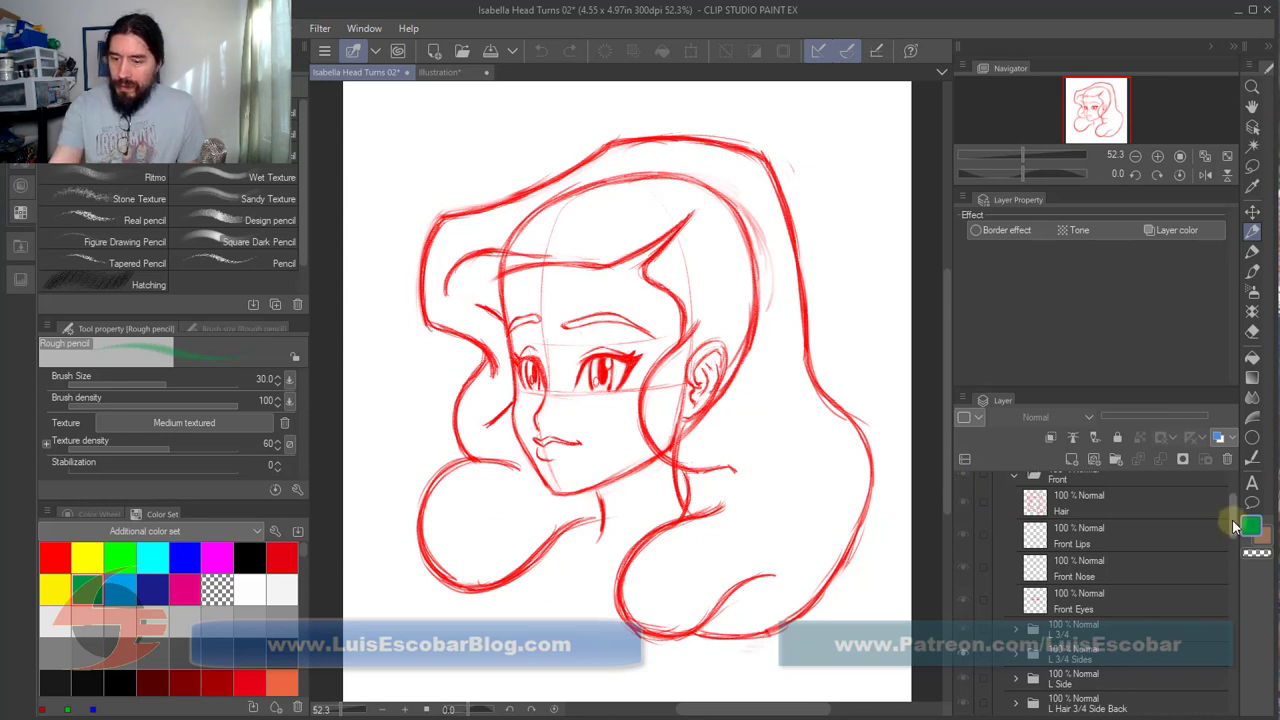
# Step: Collapse the Front subfolder inside the Straight folder so the list shows only the head-view subfolders
pyautogui.scroll(3, 1240, 514)
pyautogui.click(1003, 529)
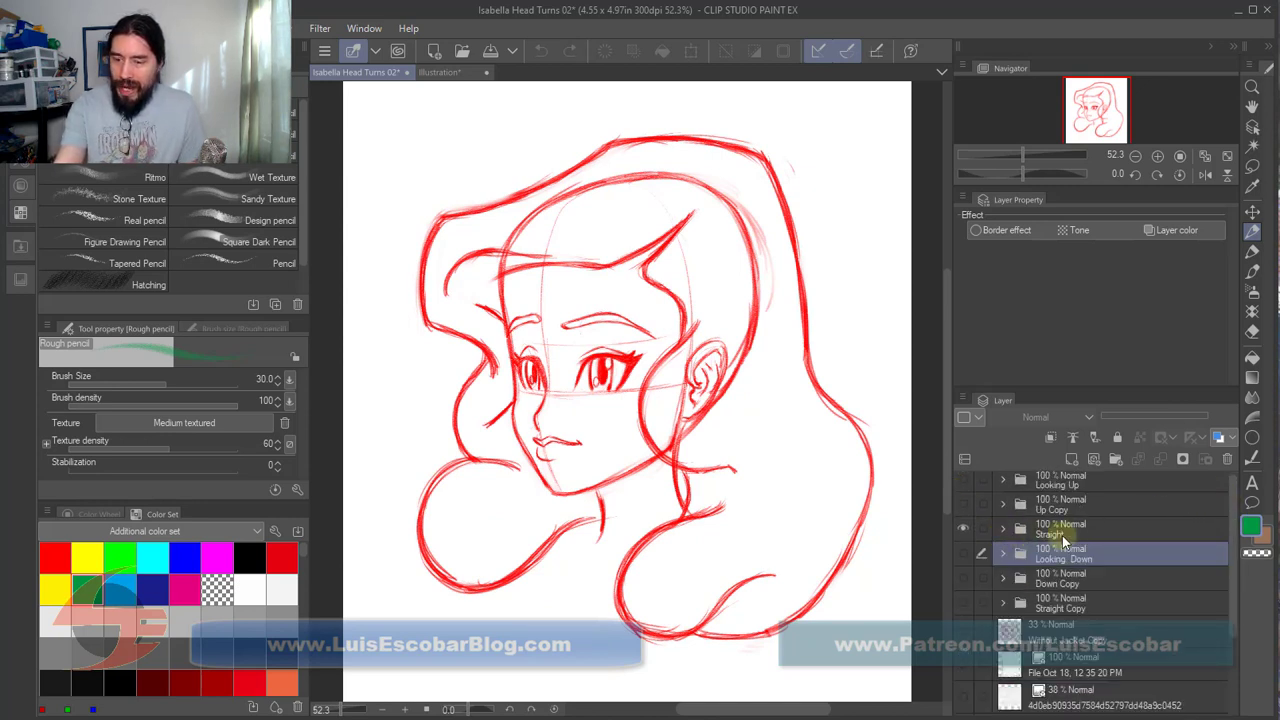
pyautogui.click(1022, 530)
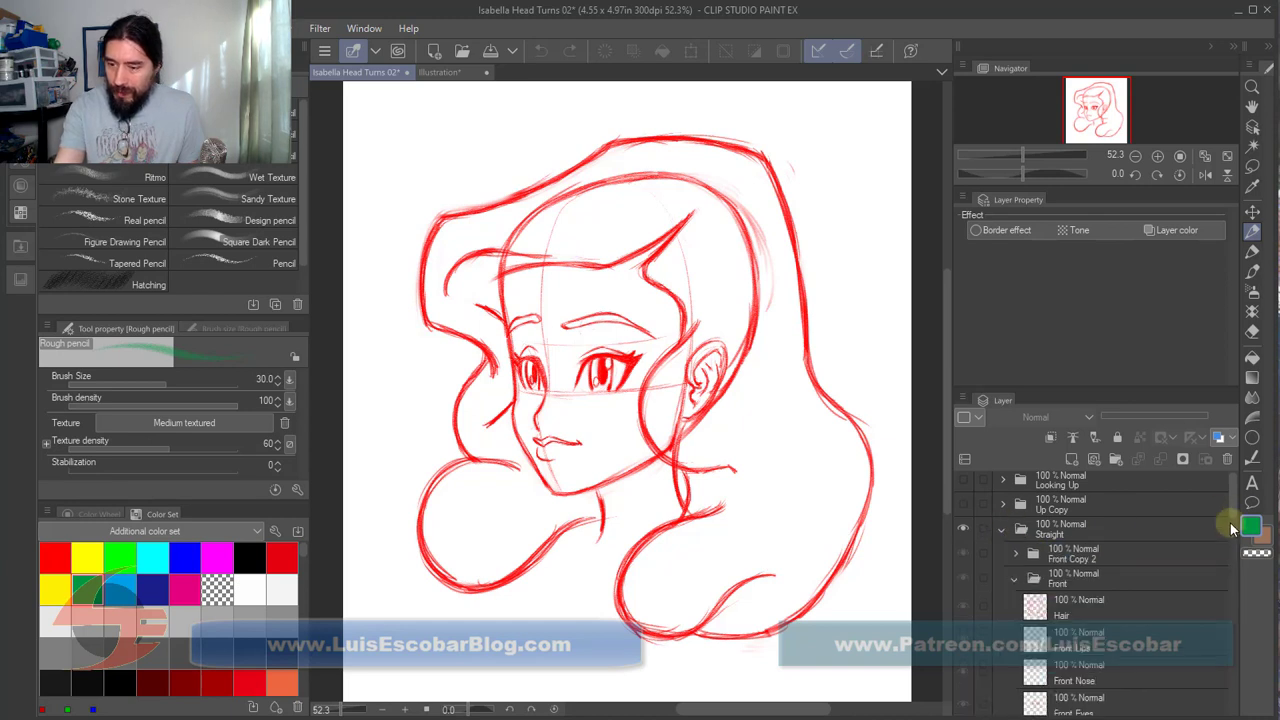
pyautogui.click(1016, 579)
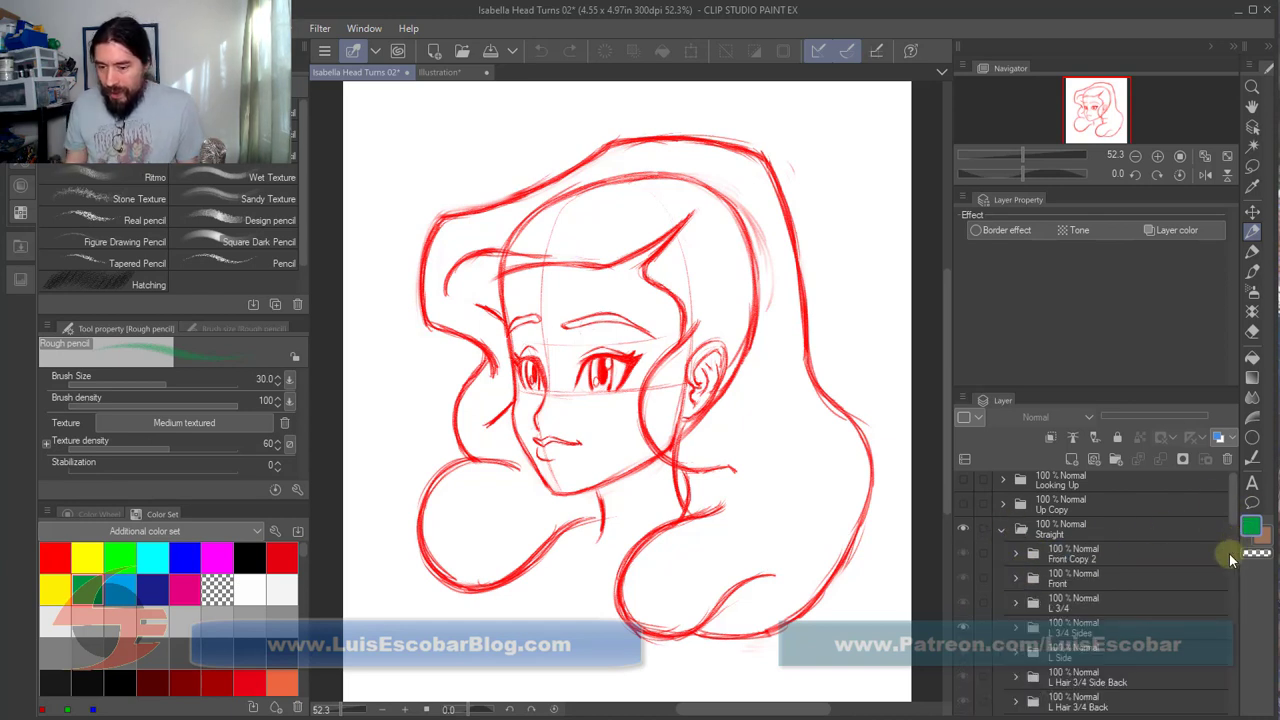
# Step: Flip back and forth between the Straight folder's L 3/4, L 3/4 Sides and L Side frames to compare the turn
pyautogui.press('Right')
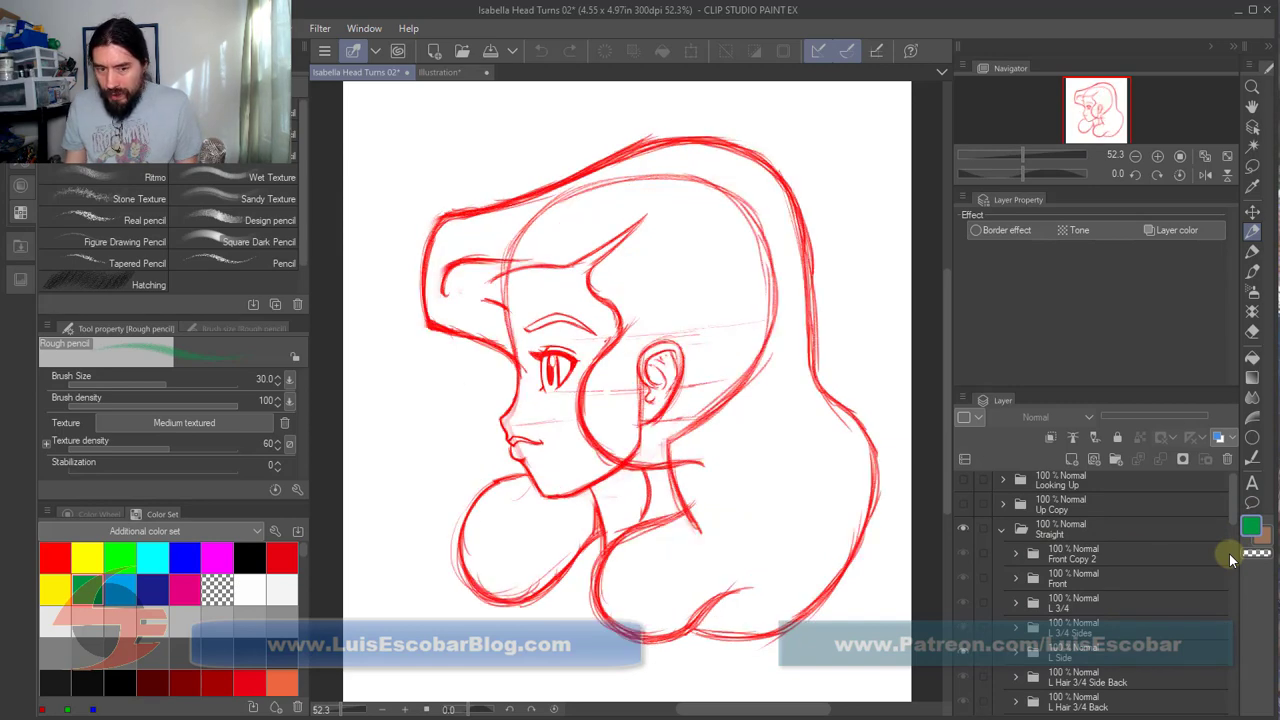
pyautogui.press('Left')
pyautogui.press('Left')
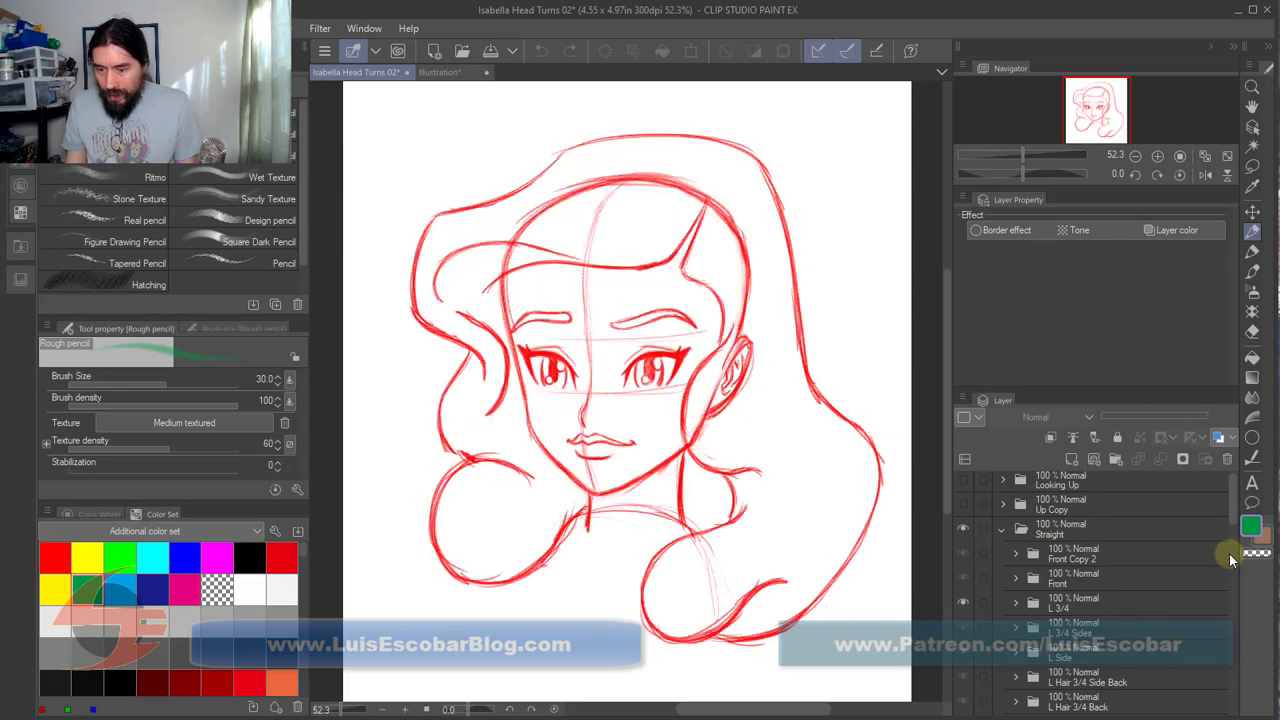
pyautogui.press('Right')
pyautogui.press('Right')
pyautogui.press('Left')
pyautogui.press('Left')
pyautogui.press('Right')
pyautogui.press('Right')
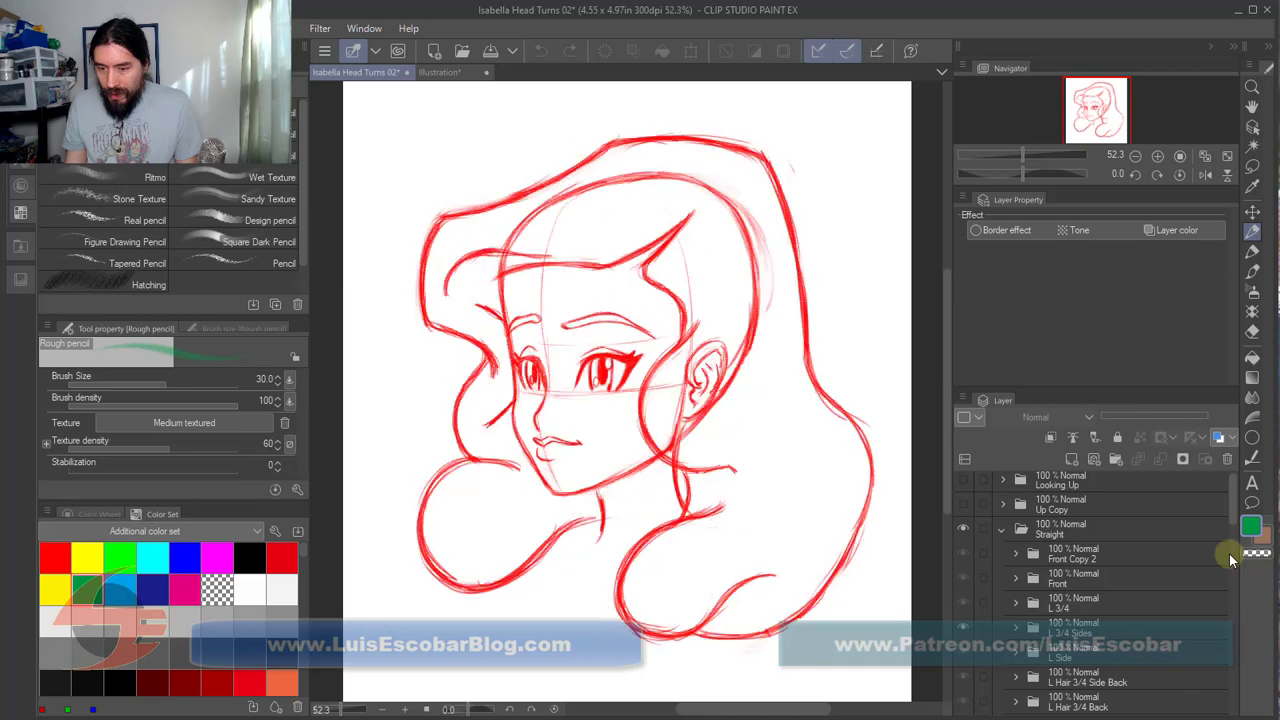
pyautogui.press('Left')
pyautogui.press('Left')
pyautogui.press('Right')
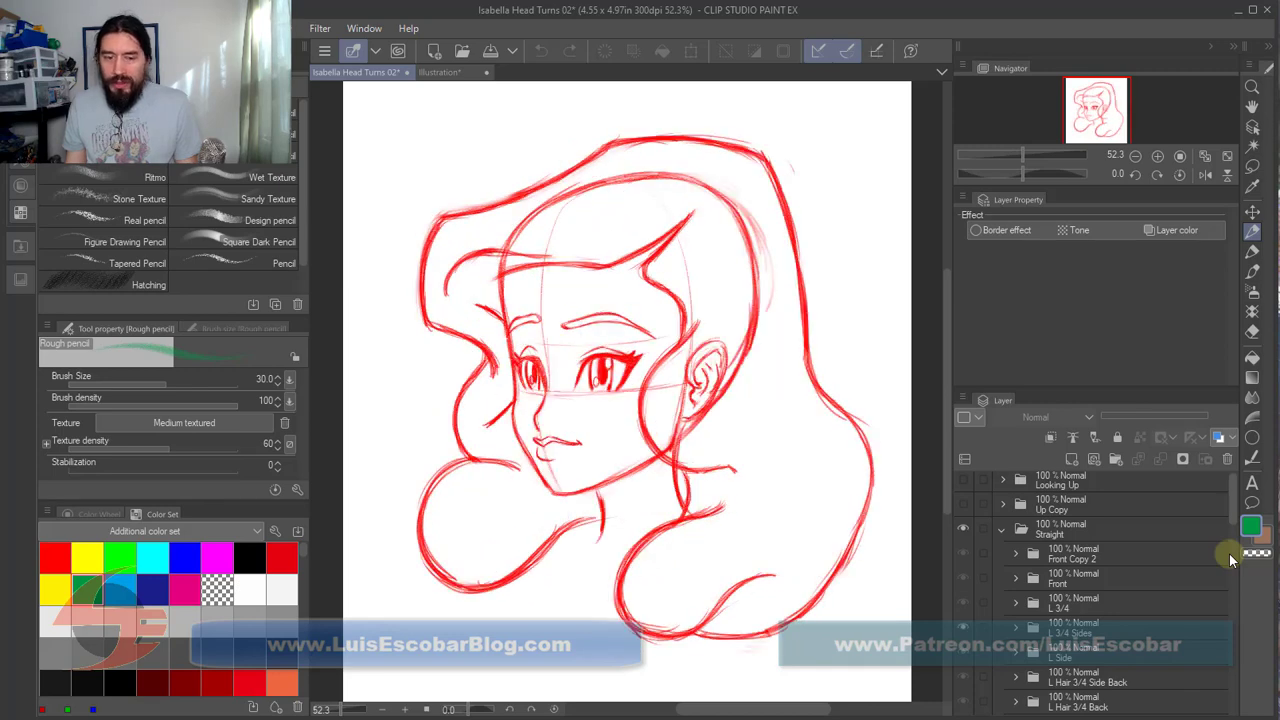
pyautogui.press('Right')
pyautogui.press('Left')
pyautogui.press('Left')
pyautogui.press('Right')
pyautogui.press('Right')
pyautogui.press('Left')
pyautogui.press('Left')
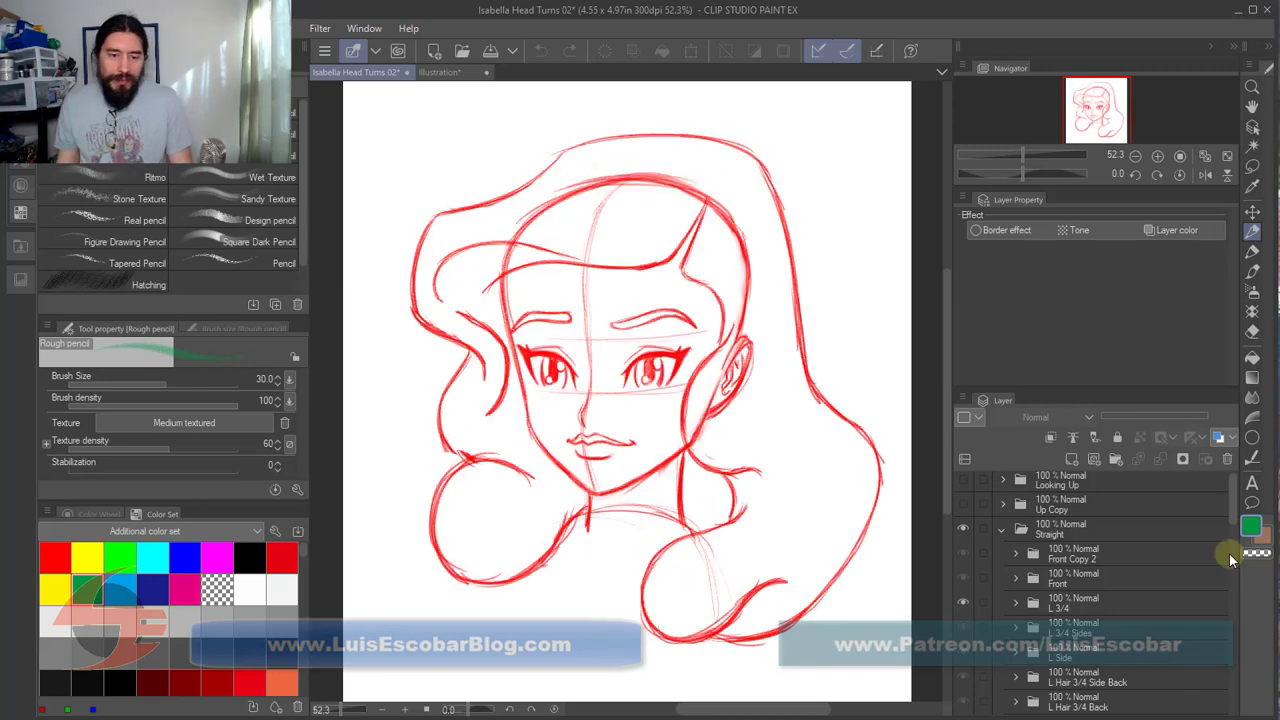
# Step: Flip repeatedly between the Straight front view and the left profile to examine the full quarter turn of the head
pyautogui.press('Left')
pyautogui.press('Right')
pyautogui.press('Right')
pyautogui.press('Right')
pyautogui.press('Left')
pyautogui.press('Left')
pyautogui.press('Left')
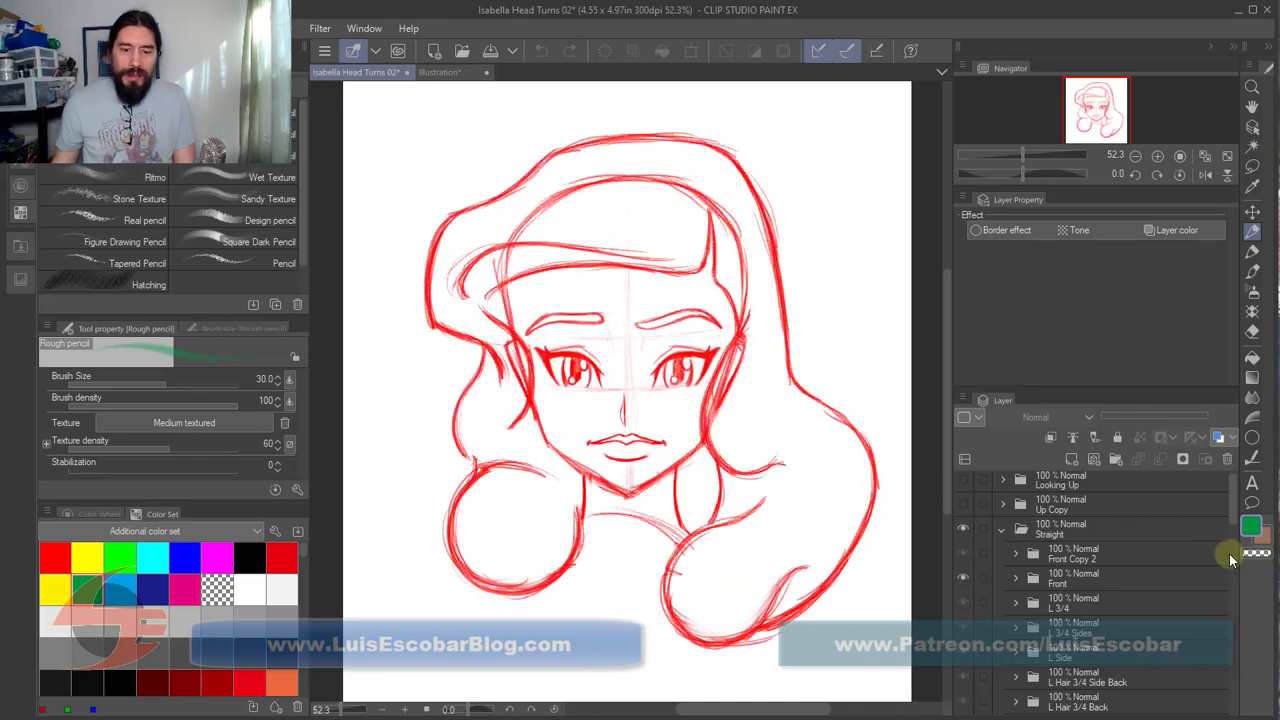
pyautogui.press('Right')
pyautogui.press('Right')
pyautogui.press('Right')
pyautogui.press('Left')
pyautogui.press('Left')
pyautogui.press('Left')
pyautogui.press('Right')
pyautogui.press('Right')
pyautogui.press('Right')
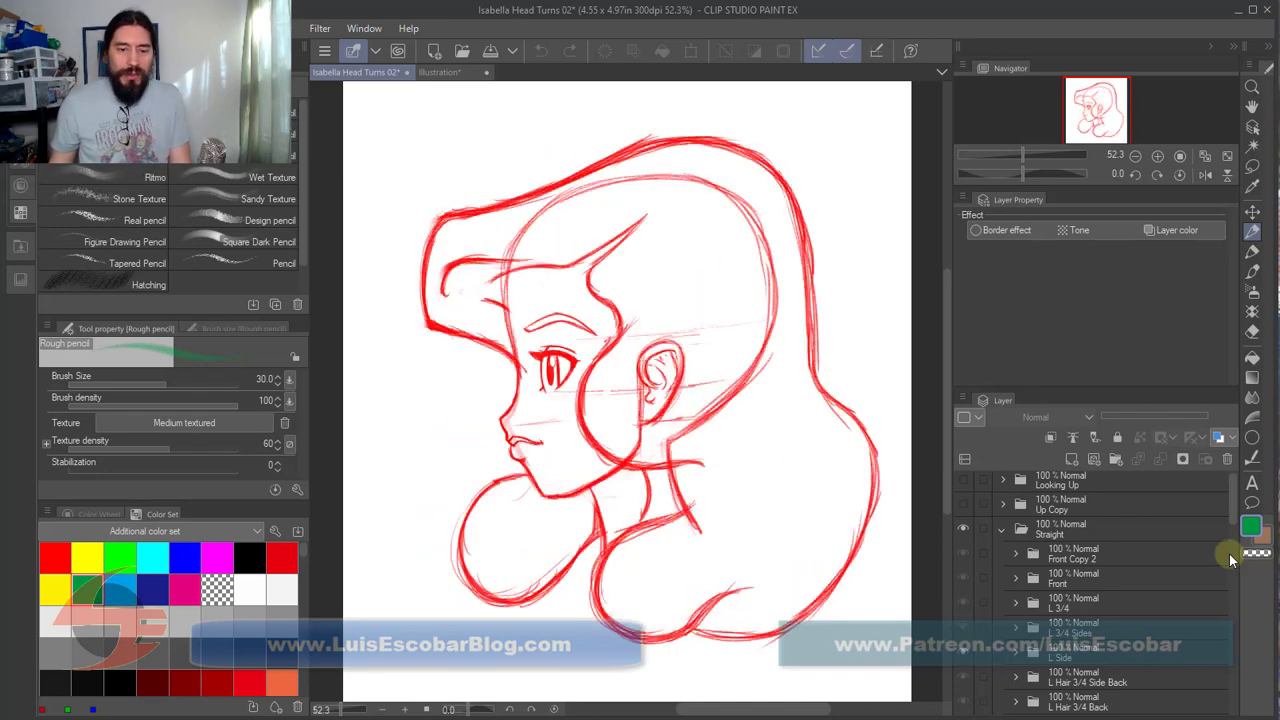
pyautogui.press('Left')
pyautogui.press('Left')
pyautogui.press('Left')
pyautogui.press('Right')
pyautogui.press('Left')
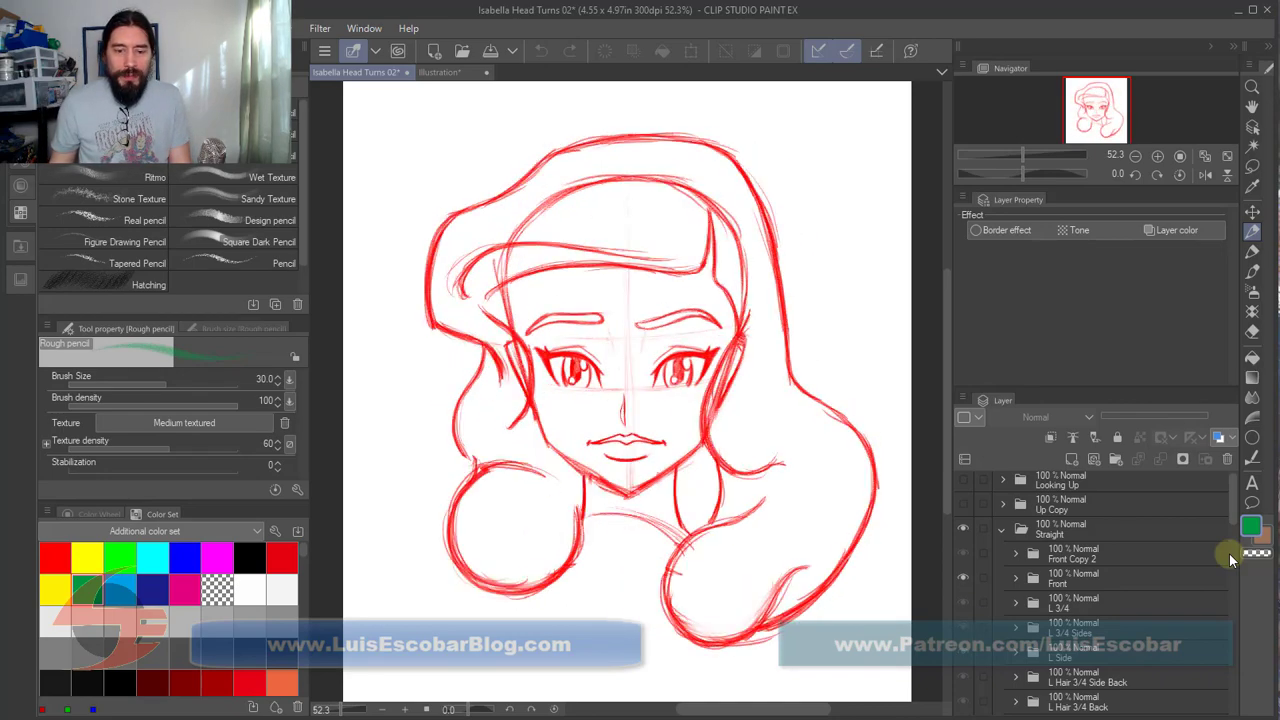
# Step: Flip through the Straight frames past the profile to the back-of-head views, and return to the front view
pyautogui.press('Right')
pyautogui.press('Right')
pyautogui.press('Right')
pyautogui.press('Right')
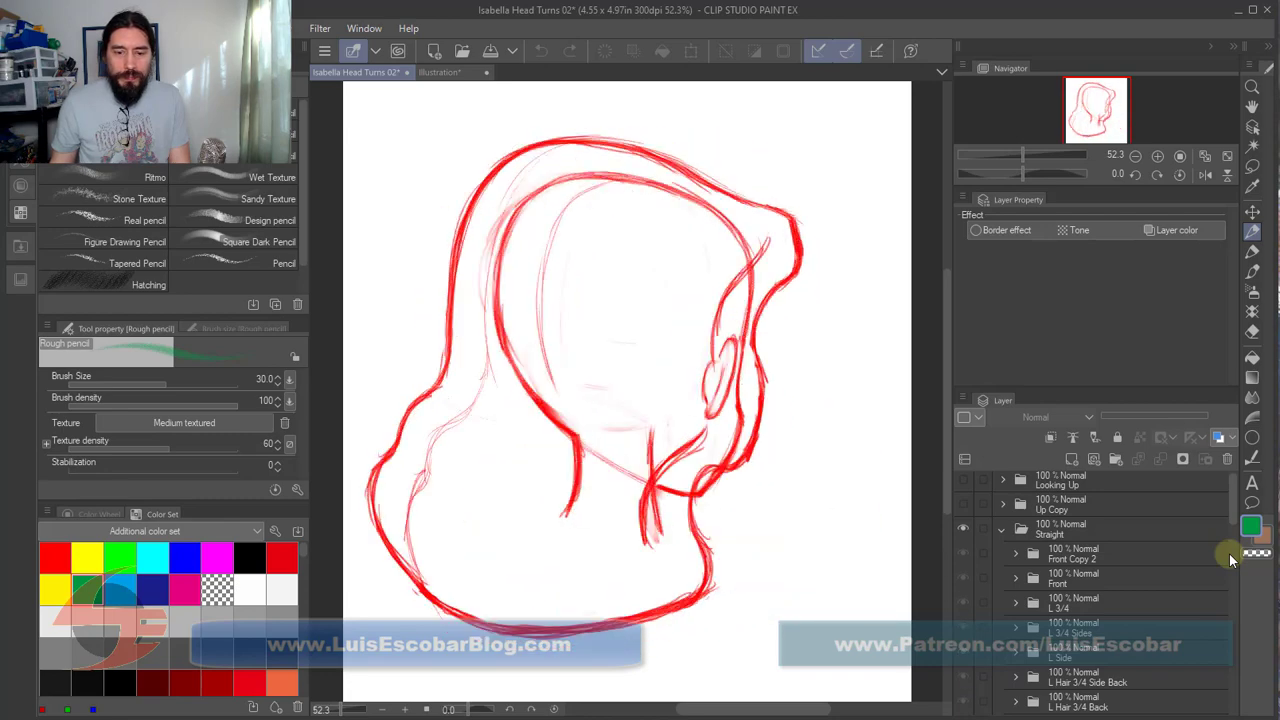
pyautogui.press('Left')
pyautogui.press('Left')
pyautogui.press('Left')
pyautogui.press('Right')
pyautogui.press('Right')
pyautogui.press('Right')
pyautogui.press('Right')
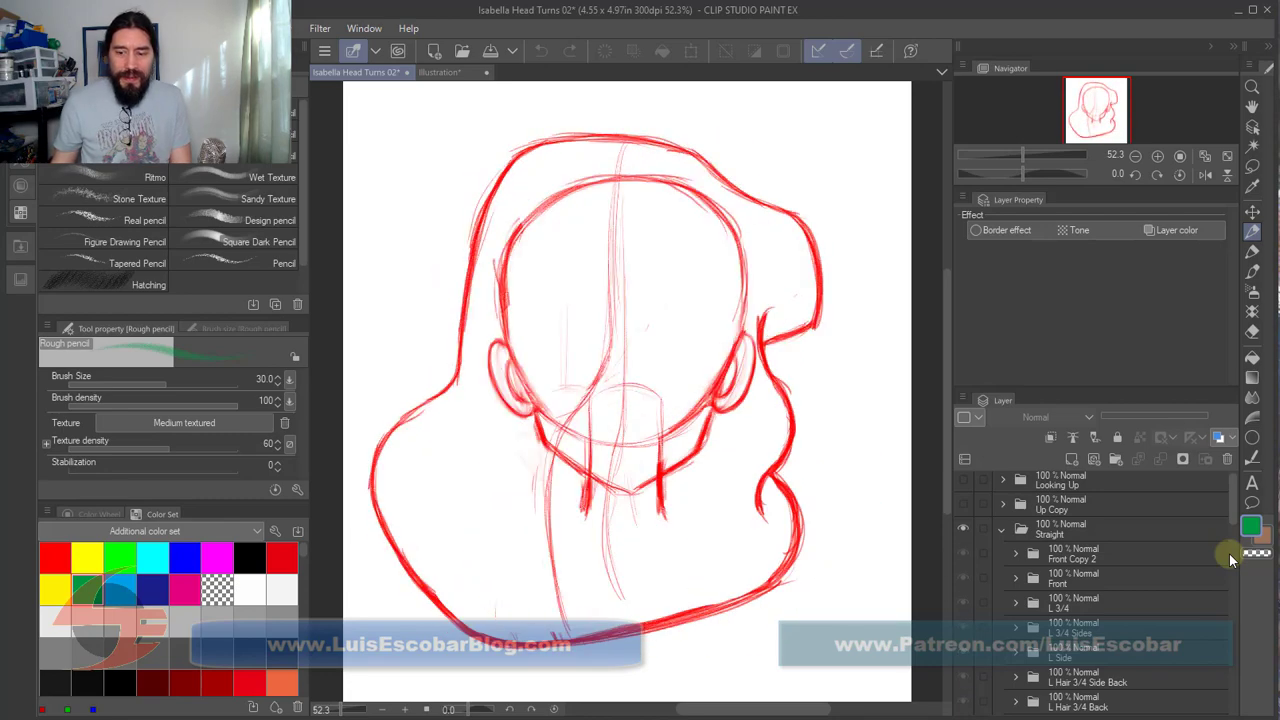
pyautogui.press('Left')
pyautogui.press('Left')
pyautogui.press('Left')
pyautogui.press('Left')
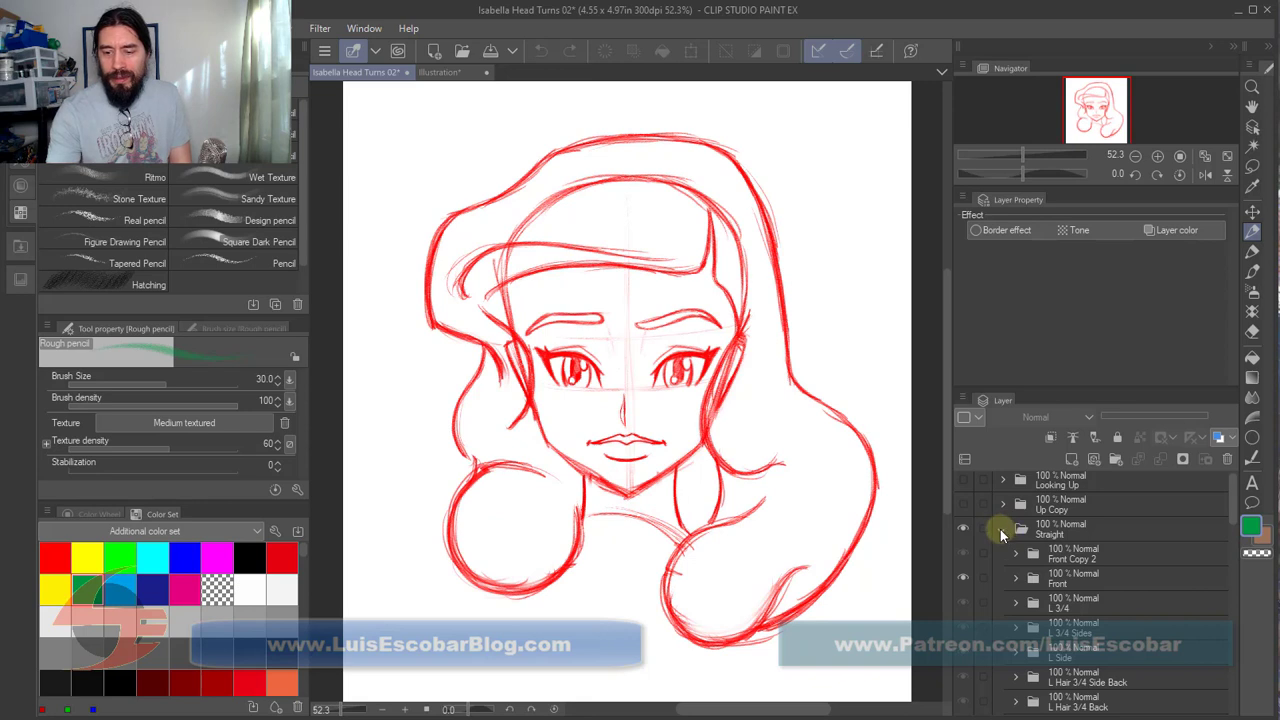
# Step: Hide the Straight folder and show the Looking Up folder to view its front head drawing
pyautogui.click(964, 527)
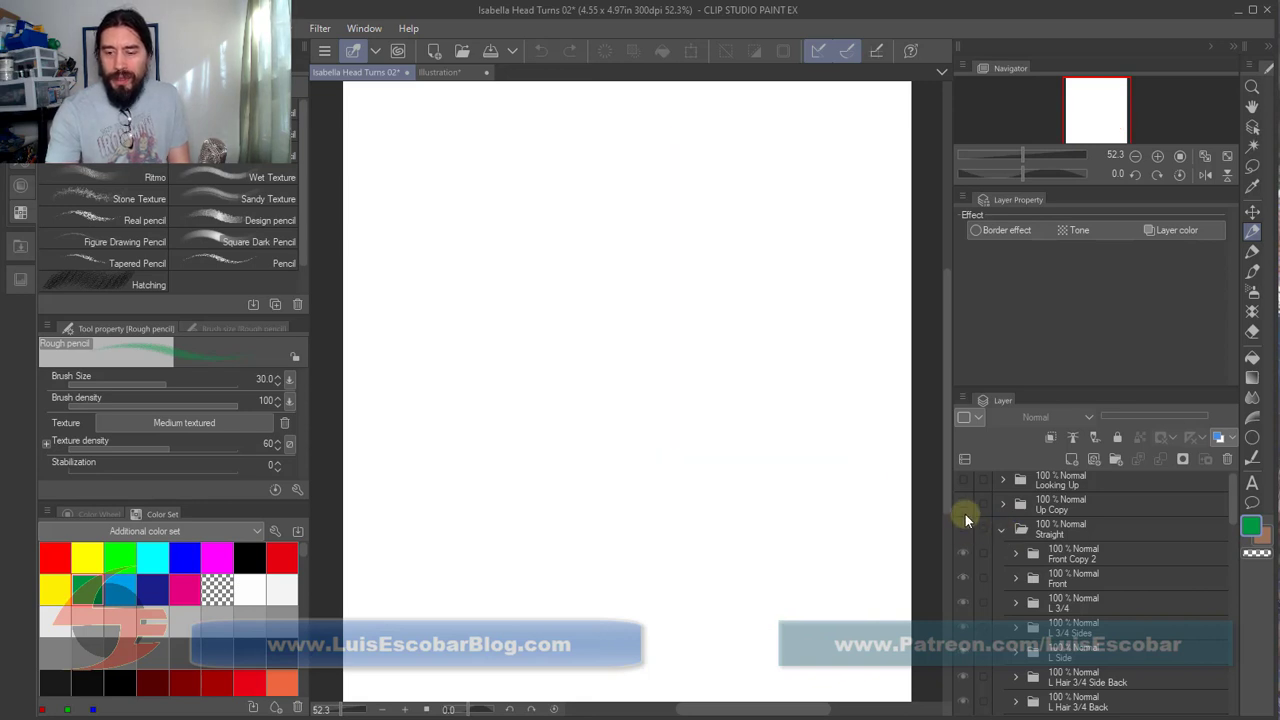
pyautogui.click(963, 505)
pyautogui.click(963, 505)
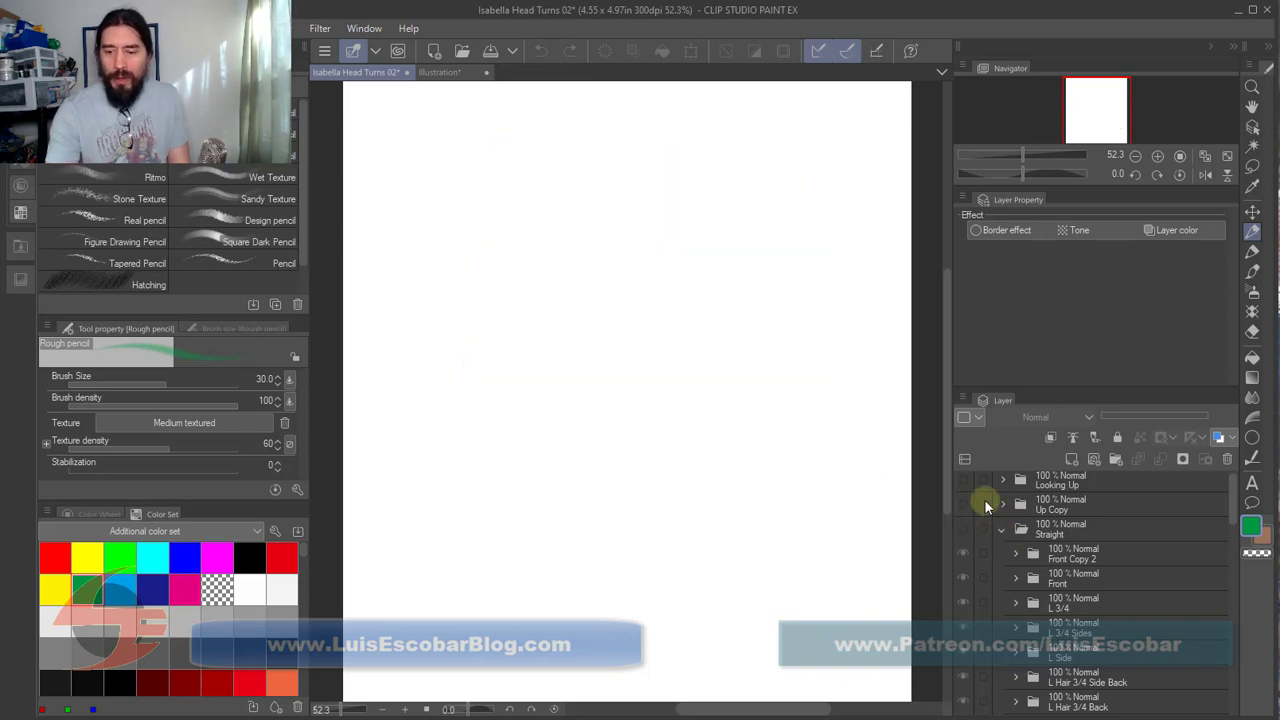
pyautogui.click(961, 505)
pyautogui.click(963, 503)
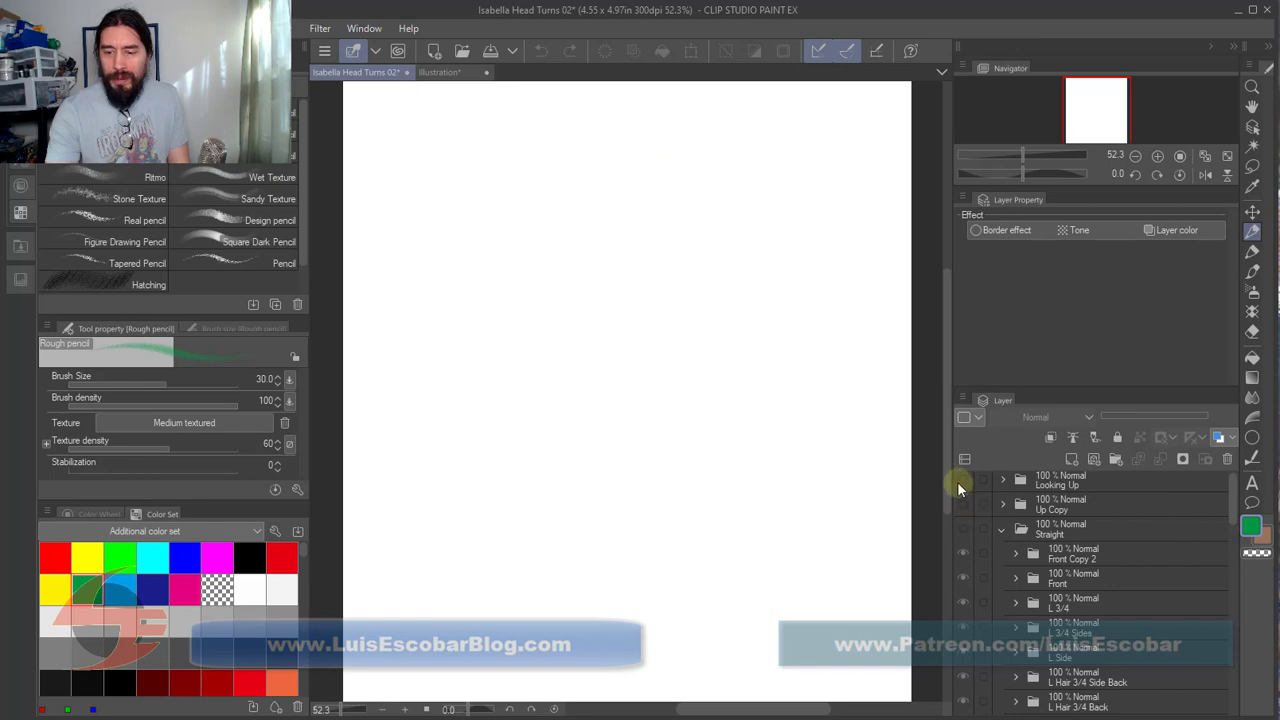
pyautogui.click(963, 481)
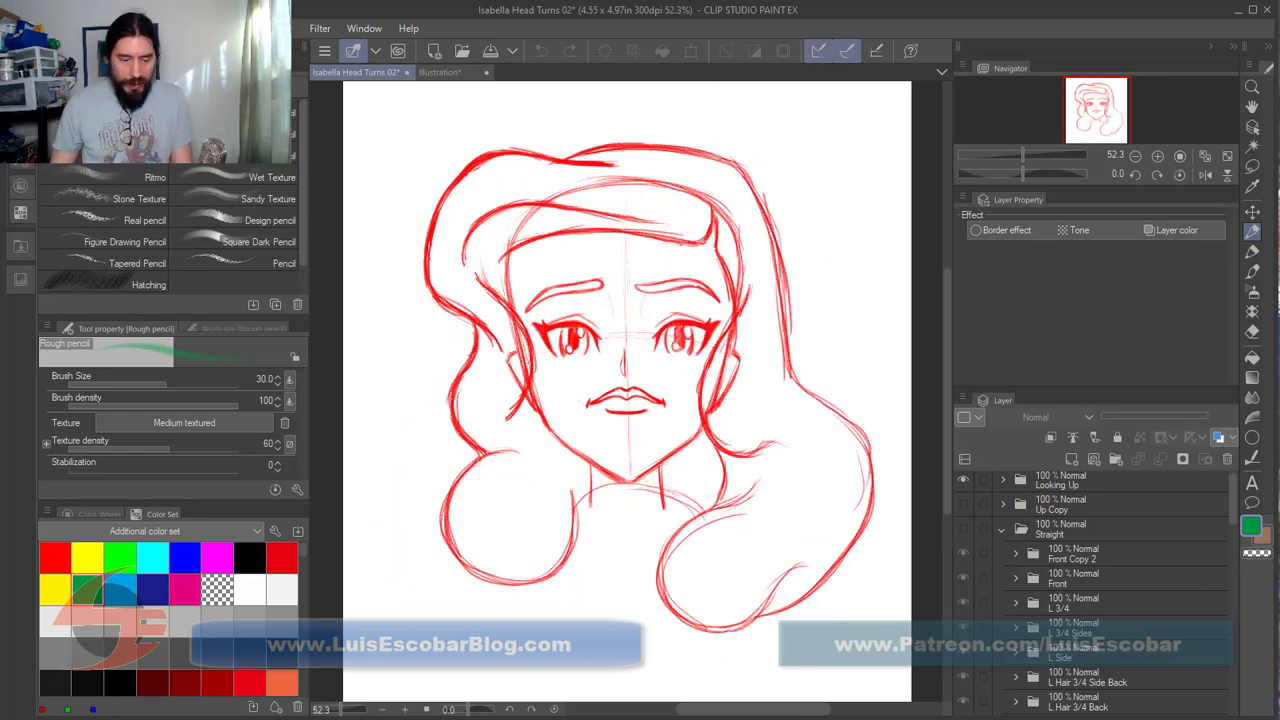
# Step: Switch to the Sketchfab Base Head Planes model, orbit it to a view from below, and return to Clip Studio Paint
pyautogui.click(392, 708)
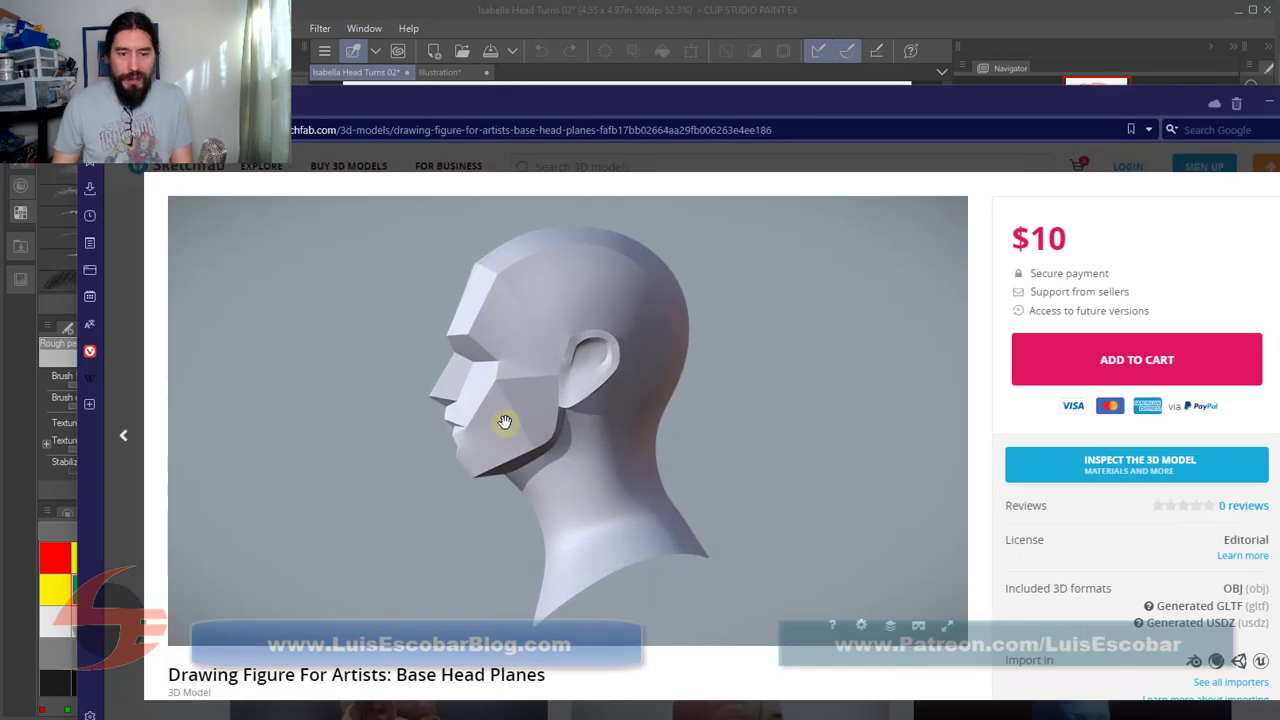
pyautogui.moveTo(505, 421); pyautogui.dragTo(527, 387)
pyautogui.moveTo(510, 369)
pyautogui.mouseDown()
pyautogui.moveTo(623, 360)
pyautogui.moveTo(694, 374)
pyautogui.moveTo(597, 354)
pyautogui.moveTo(449, 383)
pyautogui.moveTo(571, 344)
pyautogui.moveTo(703, 346)
pyautogui.moveTo(538, 370)
pyautogui.moveTo(572, 374)
pyautogui.mouseUp()
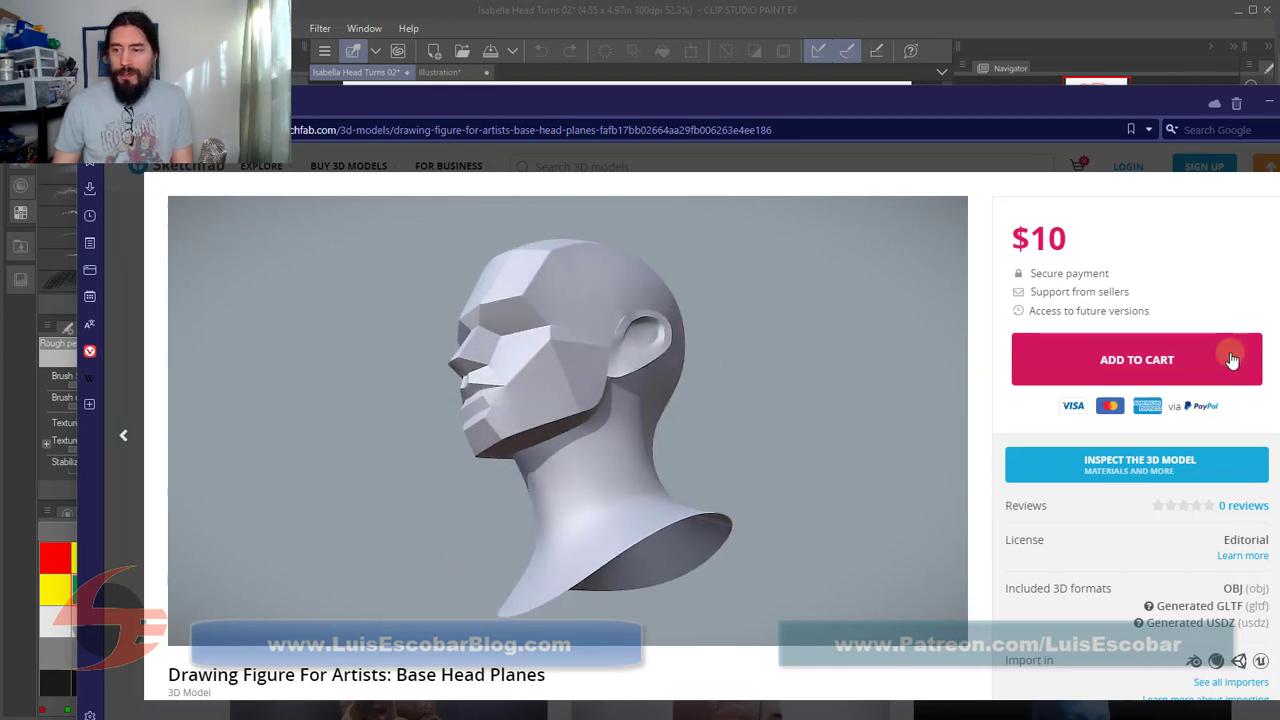
pyautogui.click(1268, 103)
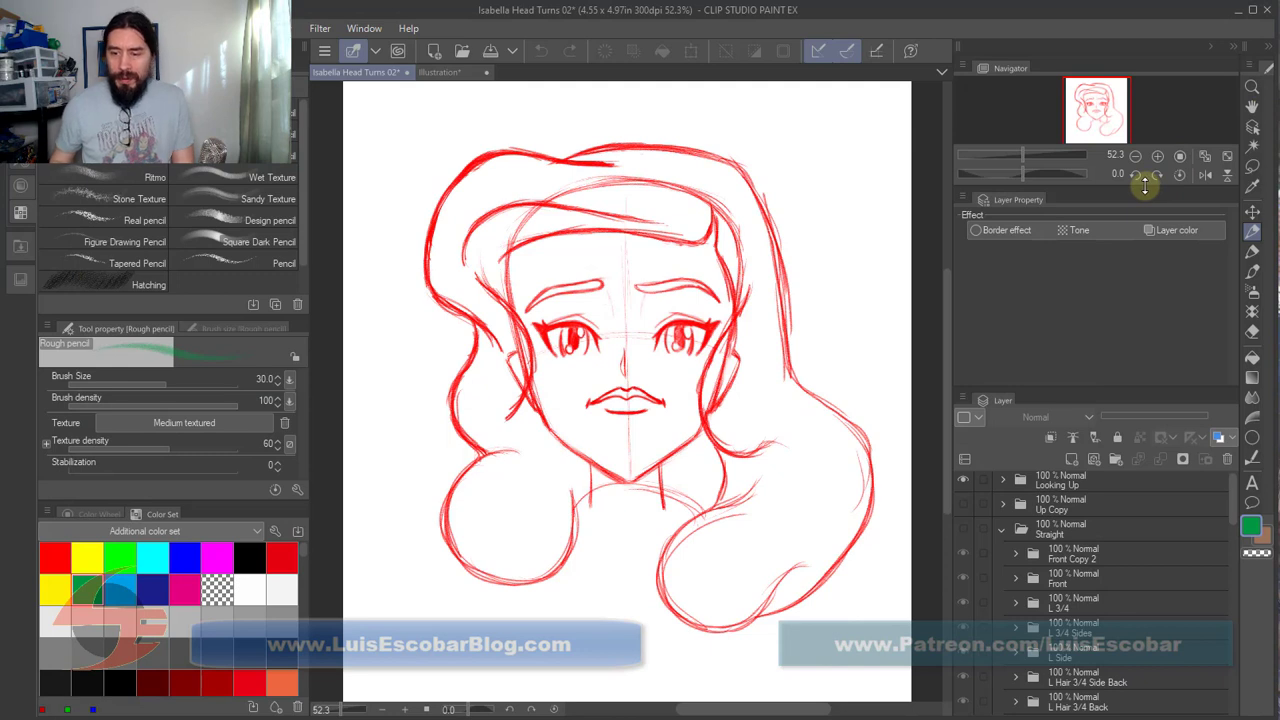
# Step: Hide the Looking Up folder, collapse the Straight folder and show the Looking Down folder's drawing
pyautogui.click(1004, 480)
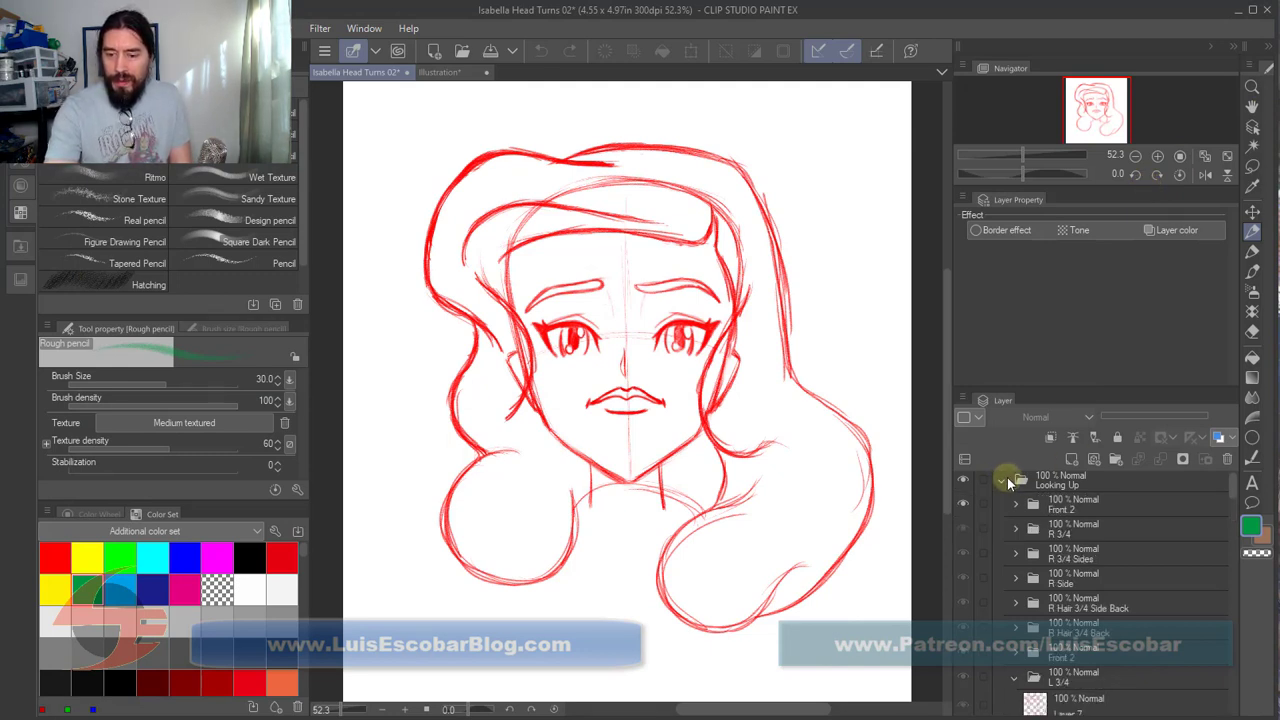
pyautogui.click(1006, 478)
pyautogui.click(964, 481)
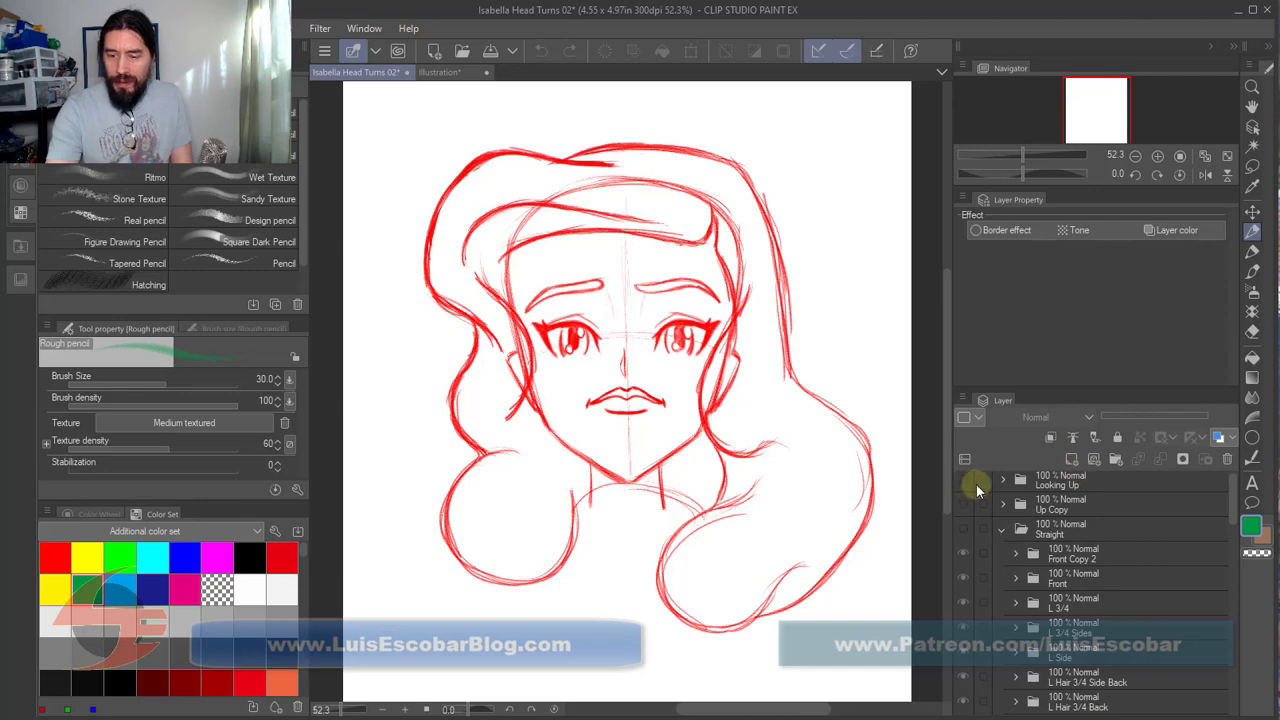
pyautogui.click(1004, 528)
pyautogui.click(965, 553)
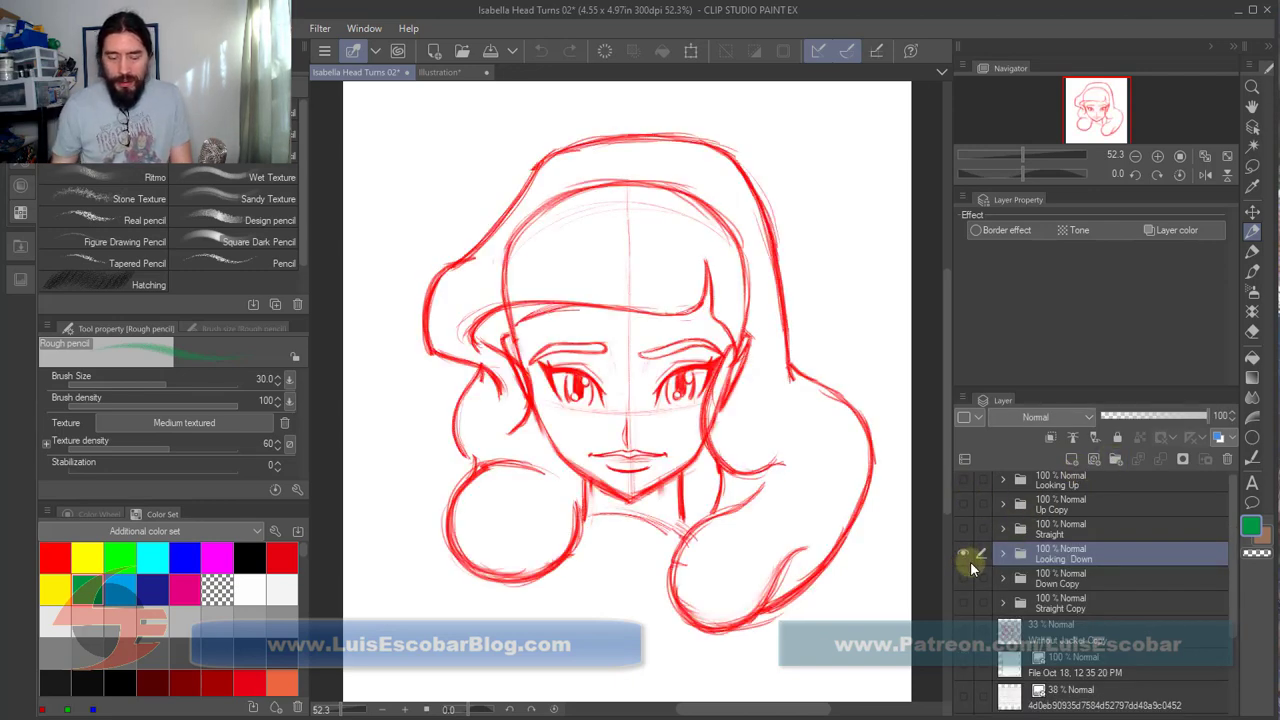
# Step: Switch to the Sketchfab head planes model, orbit it between side angles seen from above, and return to Clip Studio Paint
pyautogui.moveTo(690, 718)
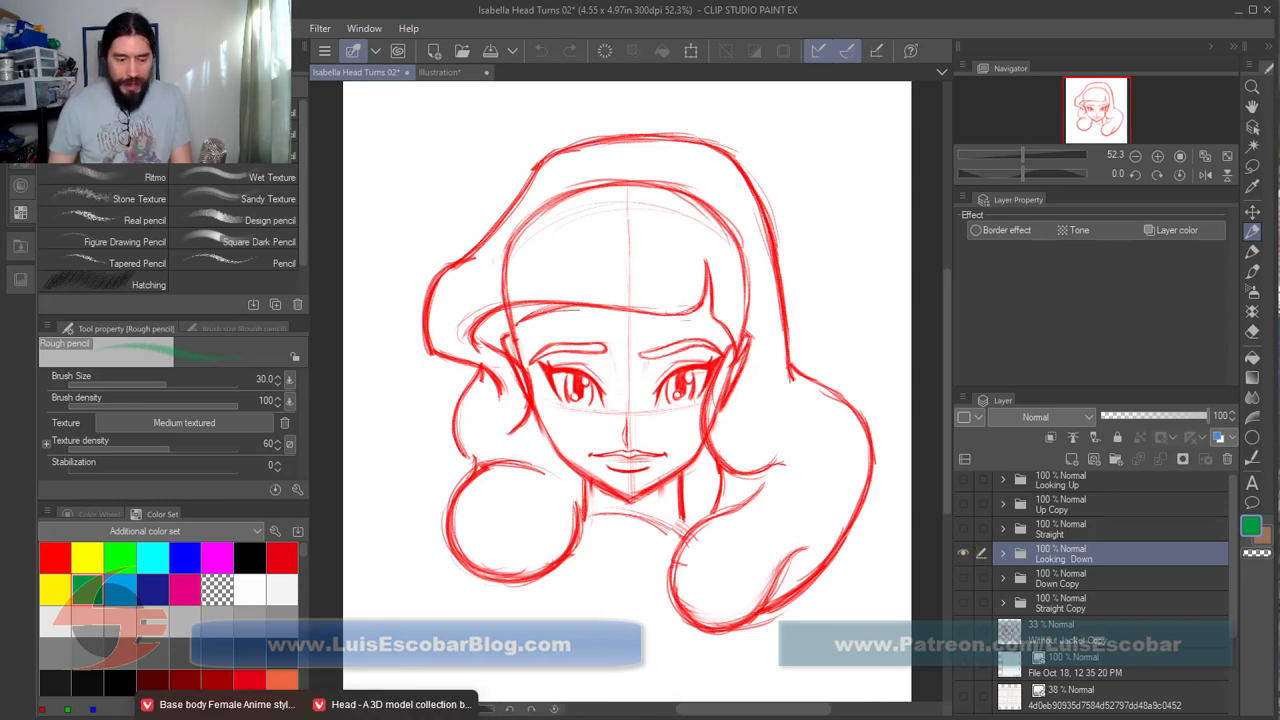
pyautogui.click(383, 704)
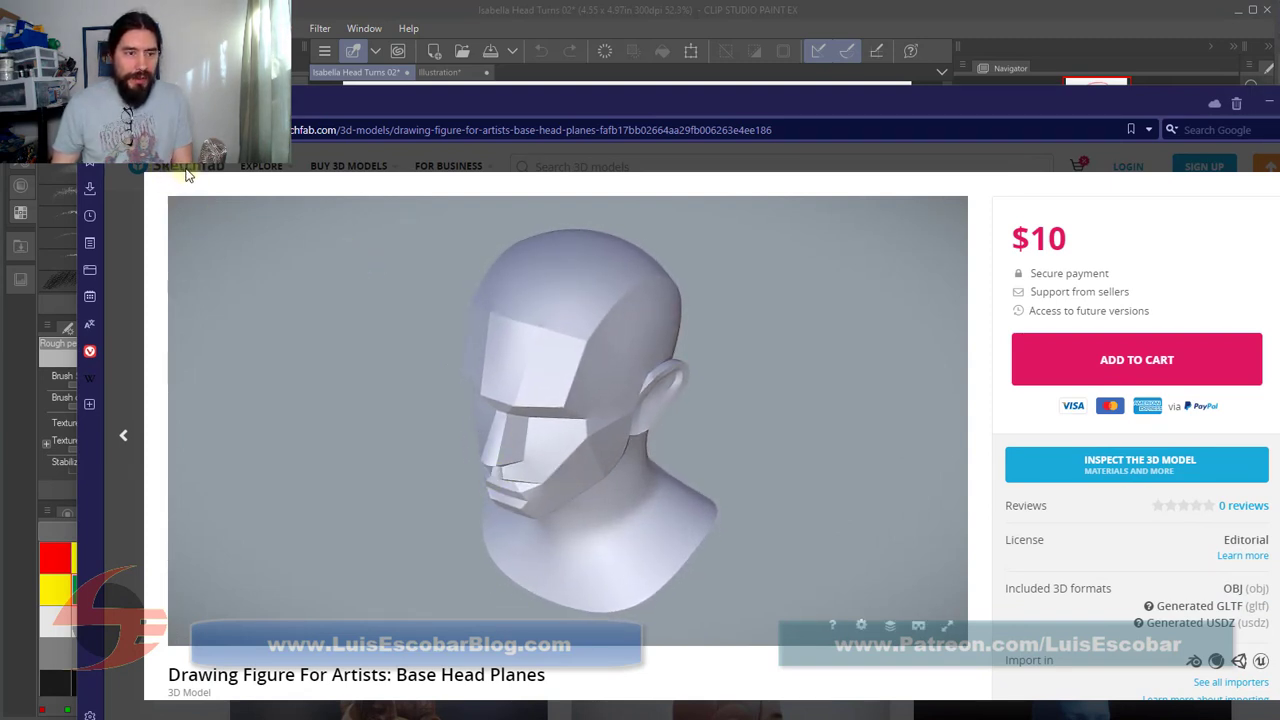
pyautogui.moveTo(543, 517); pyautogui.dragTo(641, 513)
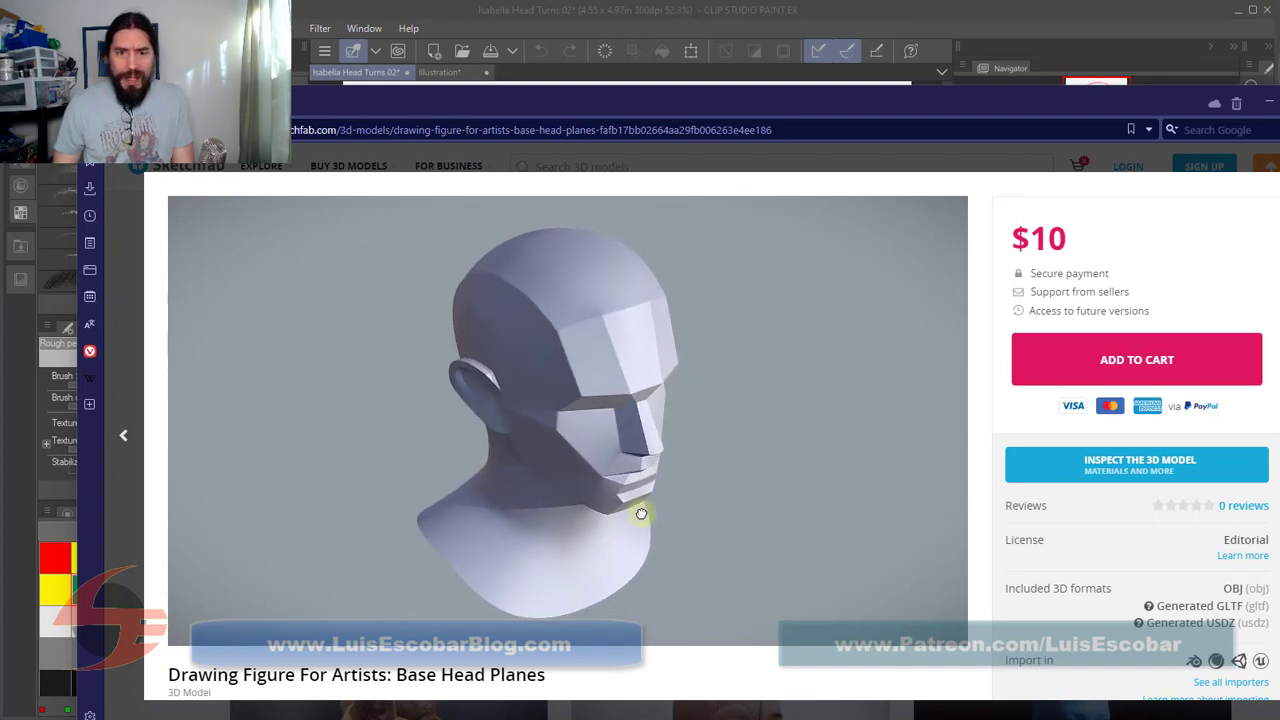
pyautogui.moveTo(637, 513)
pyautogui.mouseDown()
pyautogui.moveTo(540, 516)
pyautogui.moveTo(663, 514)
pyautogui.moveTo(531, 511)
pyautogui.moveTo(657, 511)
pyautogui.moveTo(549, 514)
pyautogui.moveTo(645, 520)
pyautogui.mouseUp()
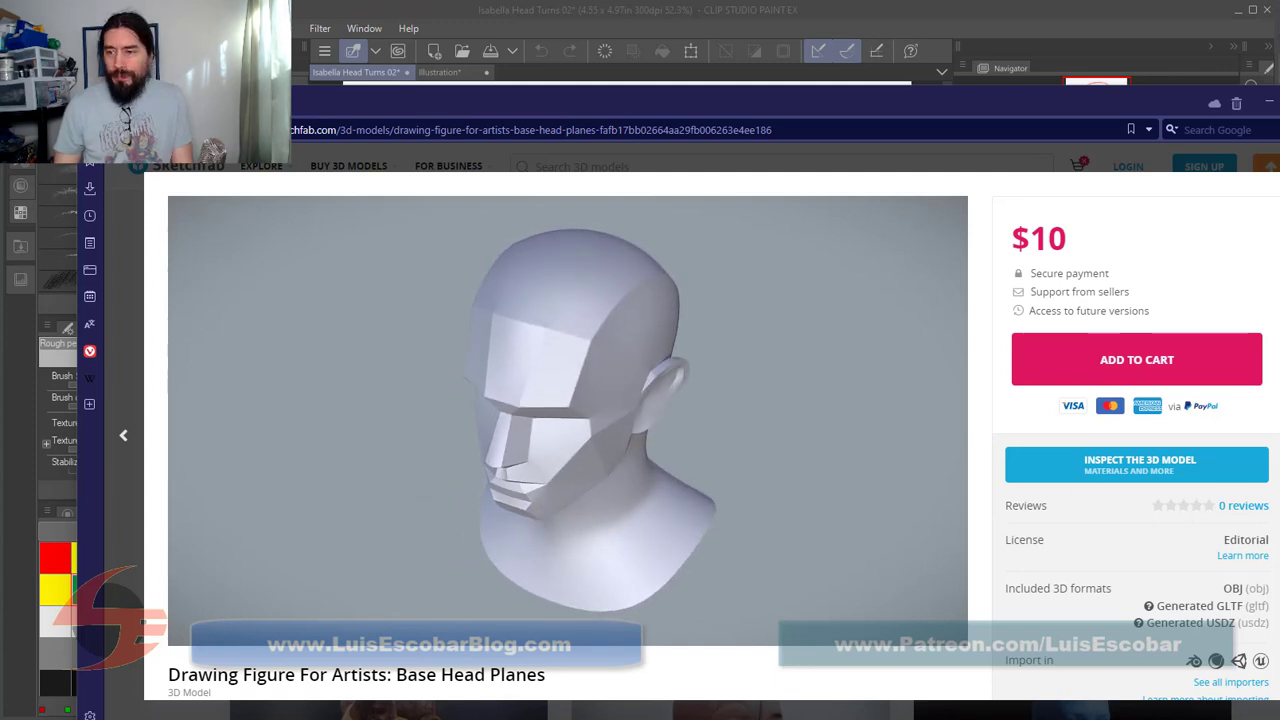
pyautogui.click(1267, 101)
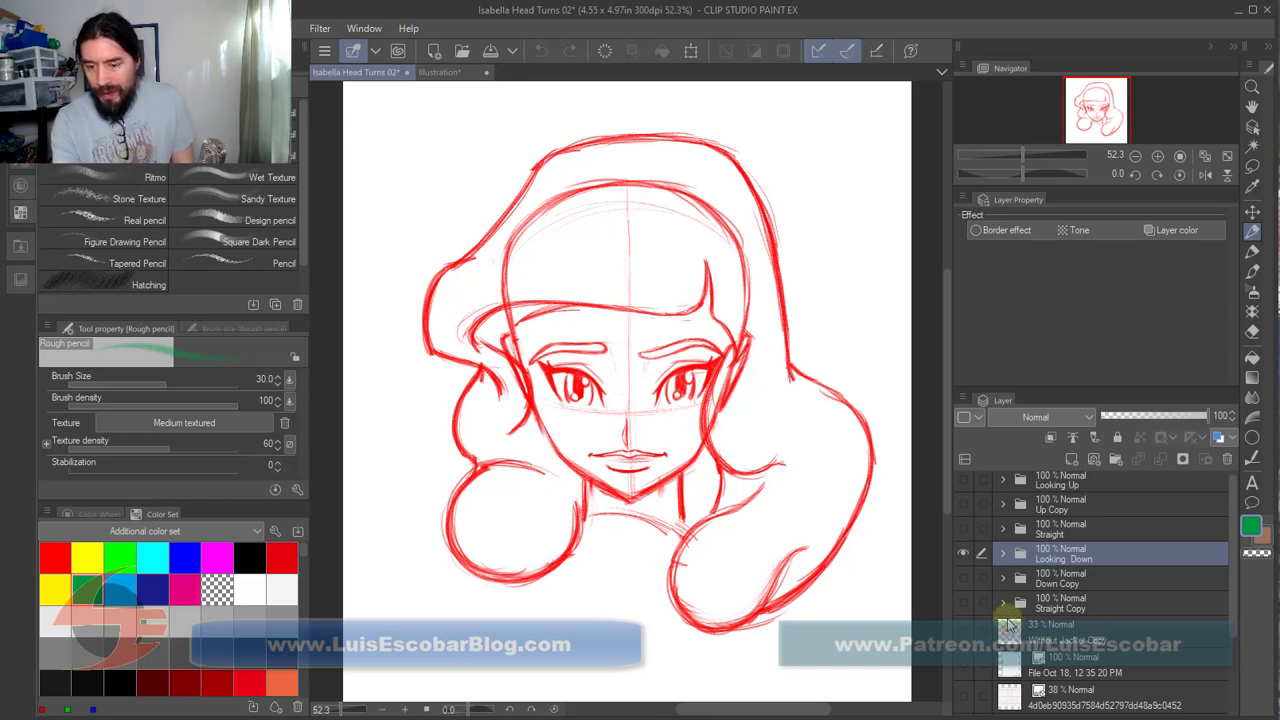
# Step: Show the Straight folder again and hide the Looking Down folder
pyautogui.click(962, 527)
pyautogui.click(962, 553)
pyautogui.press('space')
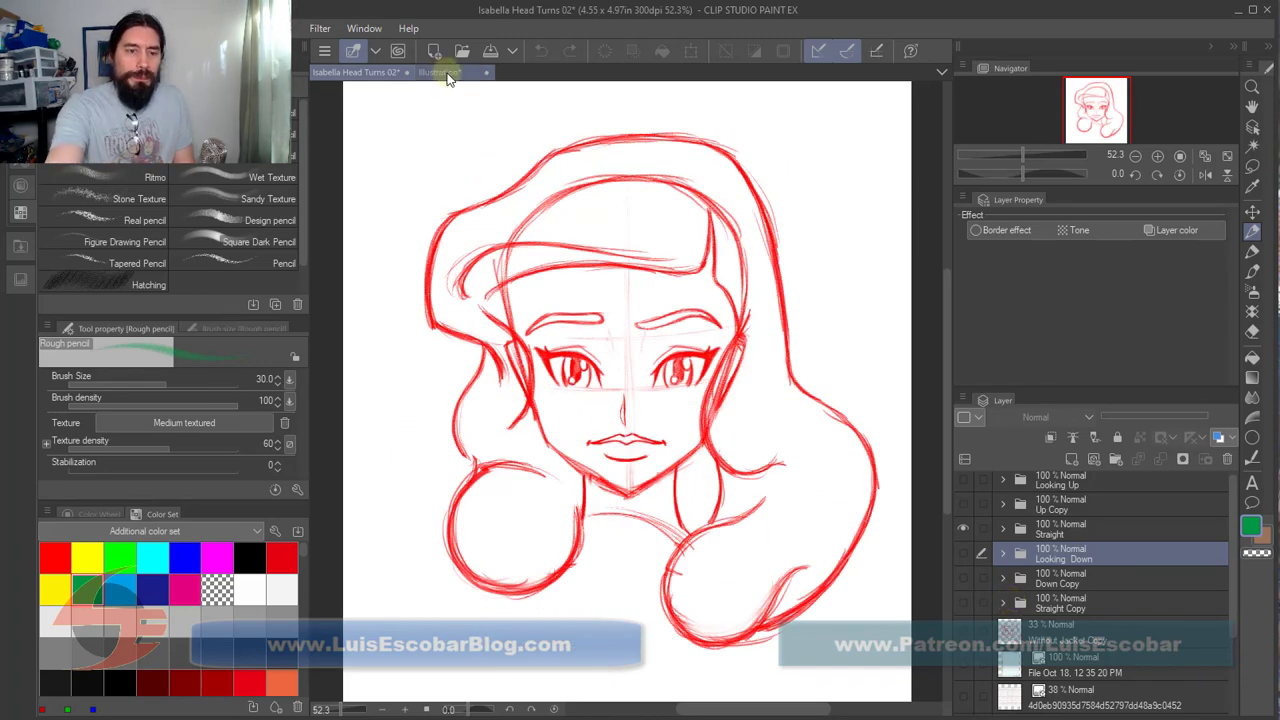
# Step: Switch to the Illustration document and select the Head layer in the Profile folder
pyautogui.click(440, 72)
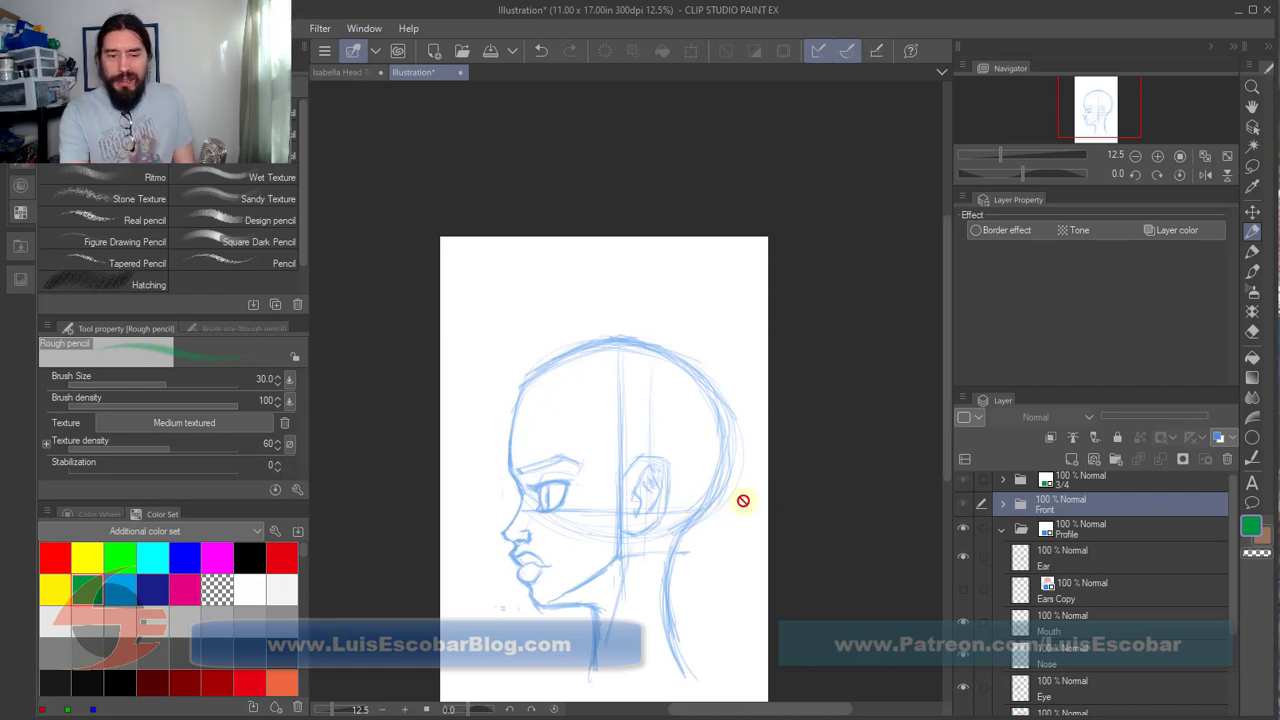
pyautogui.scroll(-3, 1218, 665)
pyautogui.click(1172, 620)
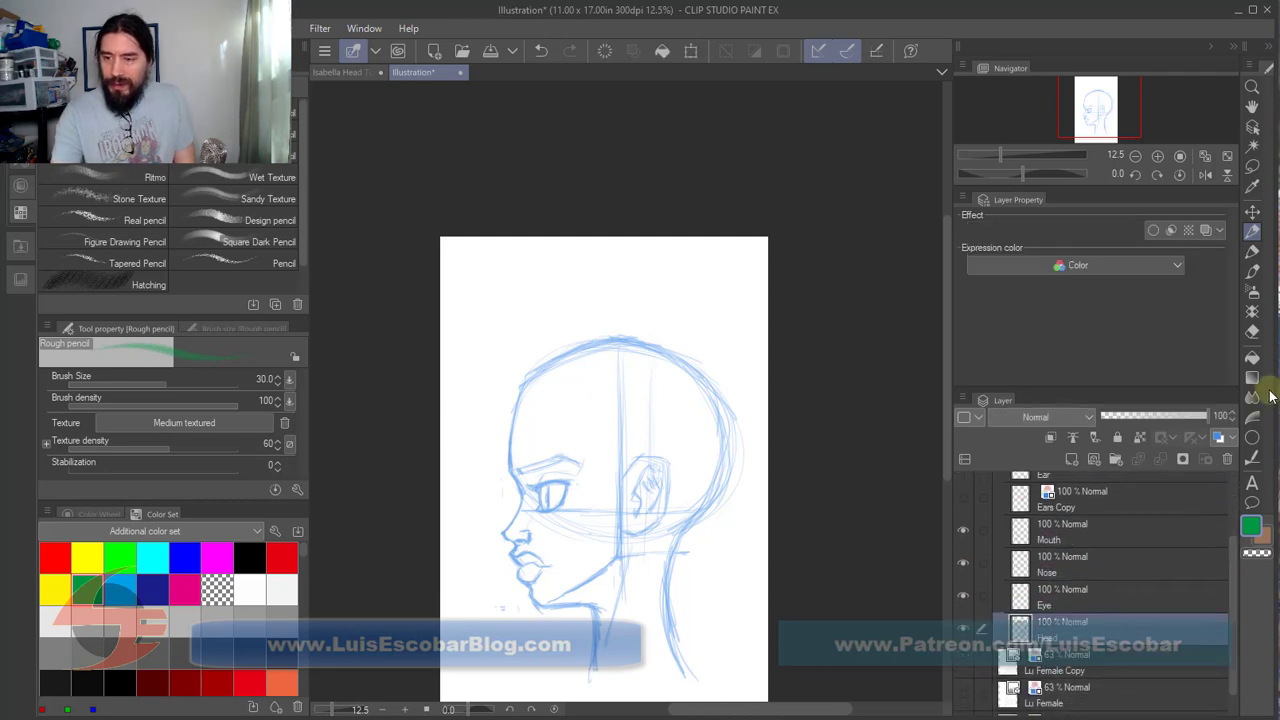